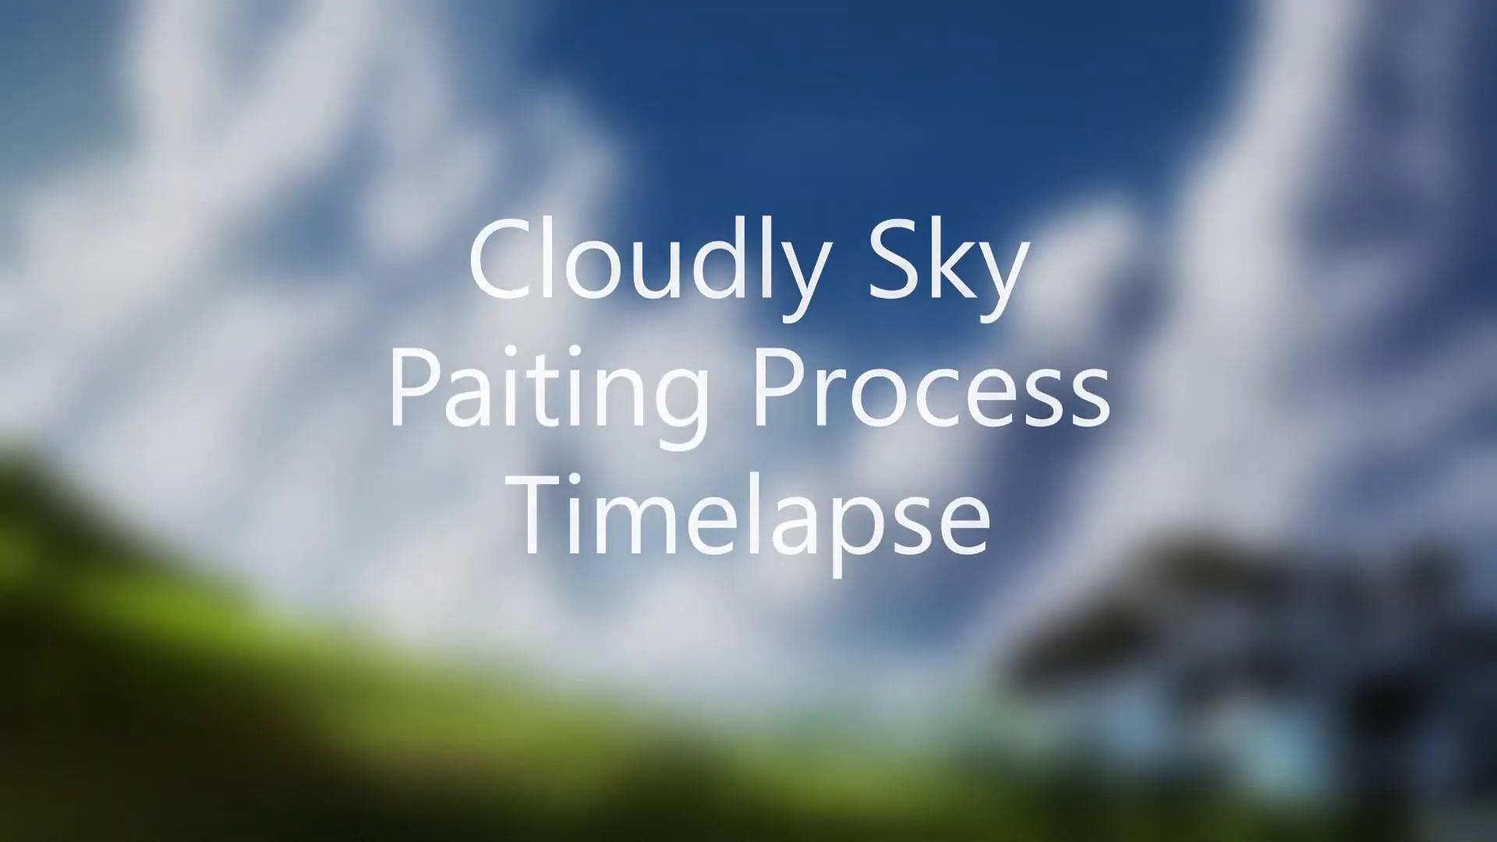
Step: Name the layer 'clouds' and fill a lasso selection of the front cloud mass white
text(clouds)
key(Return)
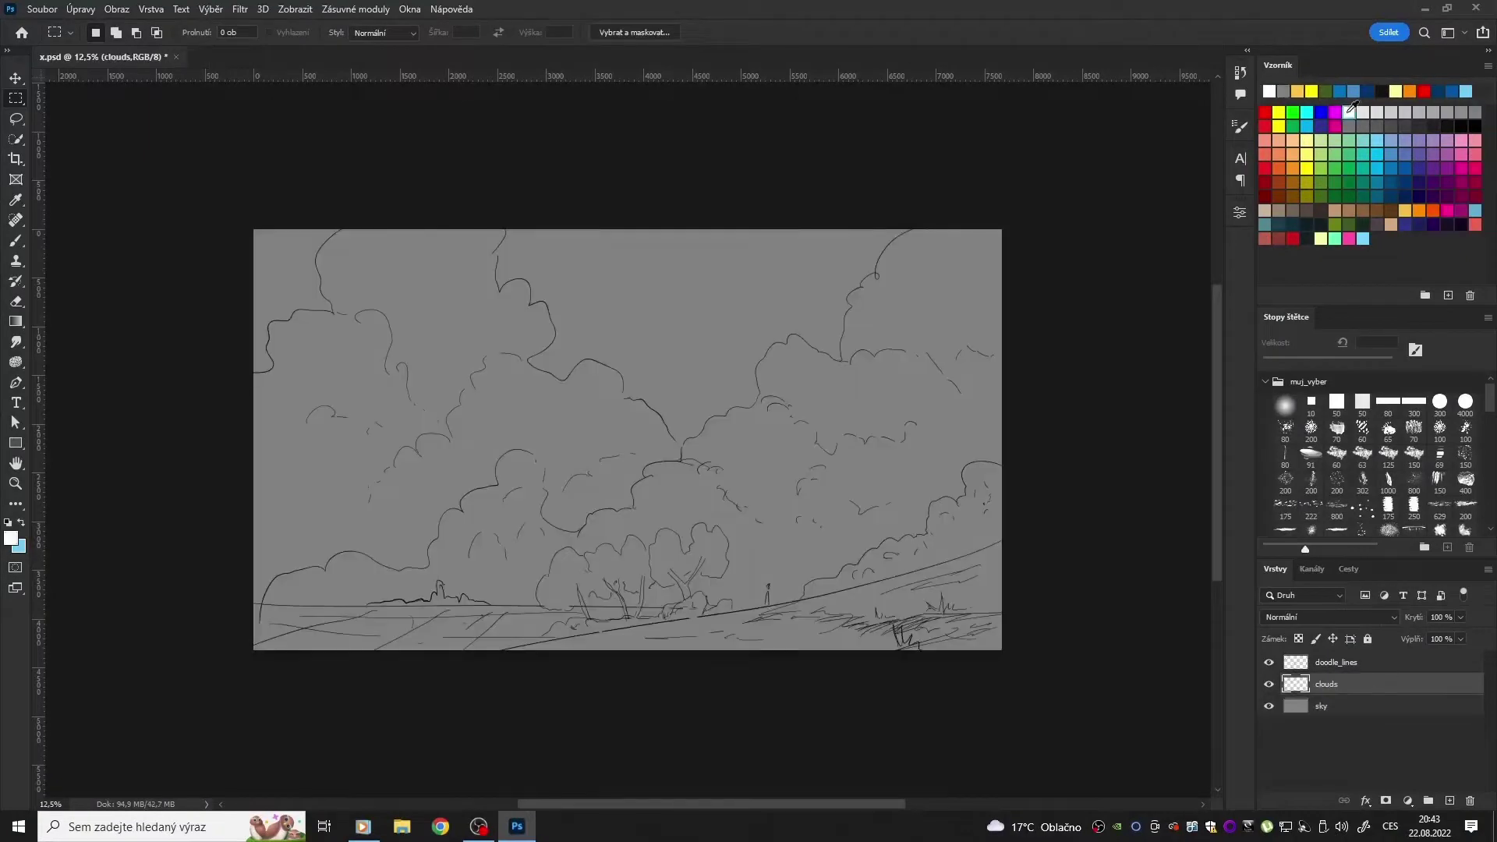
key(l)
drag(920, 229, 842, 354)
drag(337, 316, 968, 144)
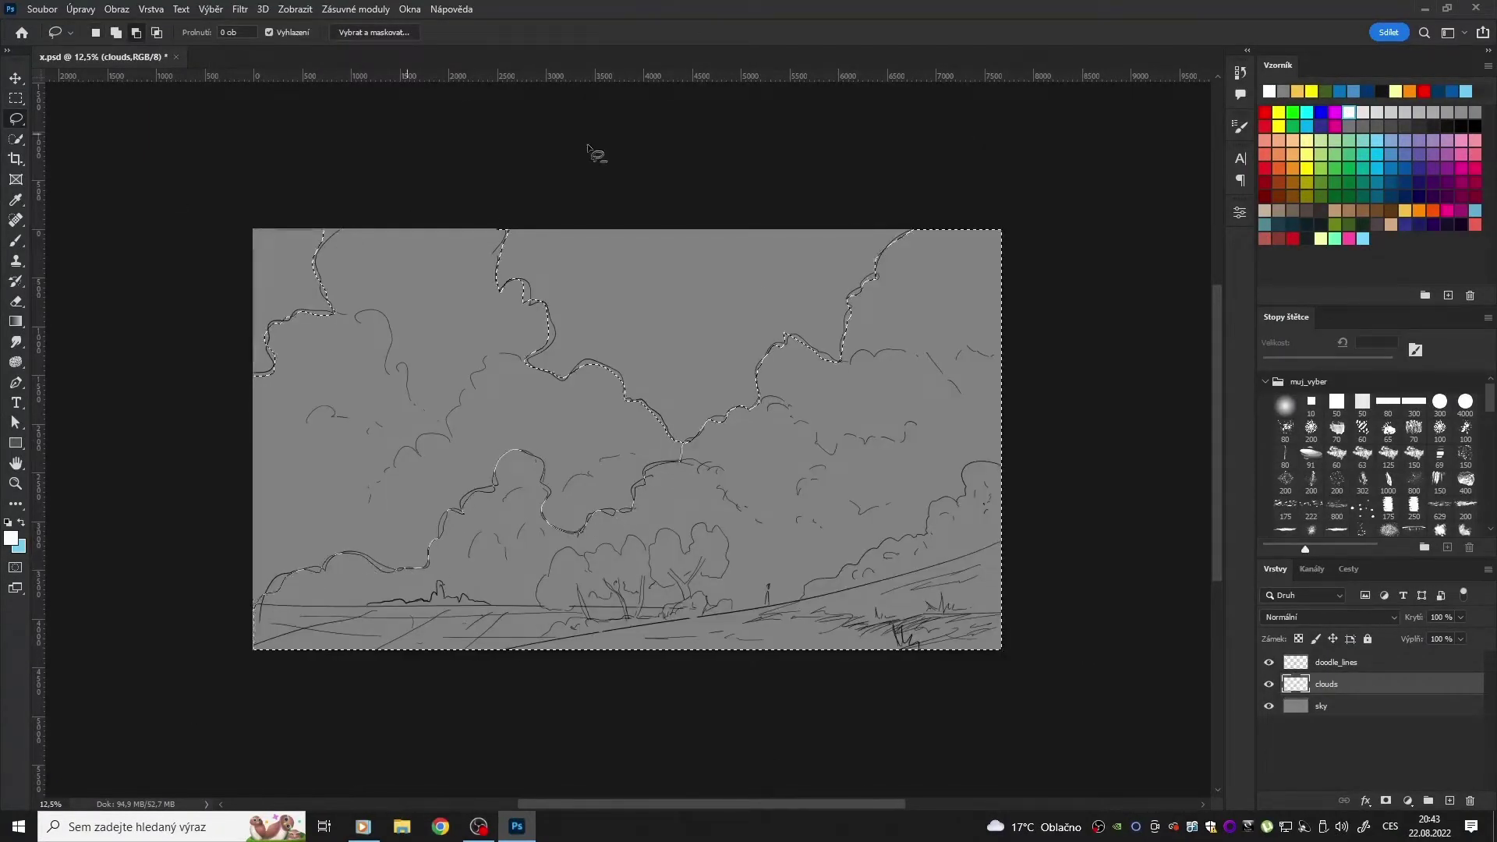
key(alt+BackSpace)
key(ctrl+d)
Step: Rename it clouds_front and fill the back clouds white on a new clouds_back layer below
double_click(1326, 683)
text(clouds_front)
key(Return)
ctrl+click(1449, 800)
double_click(1336, 705)
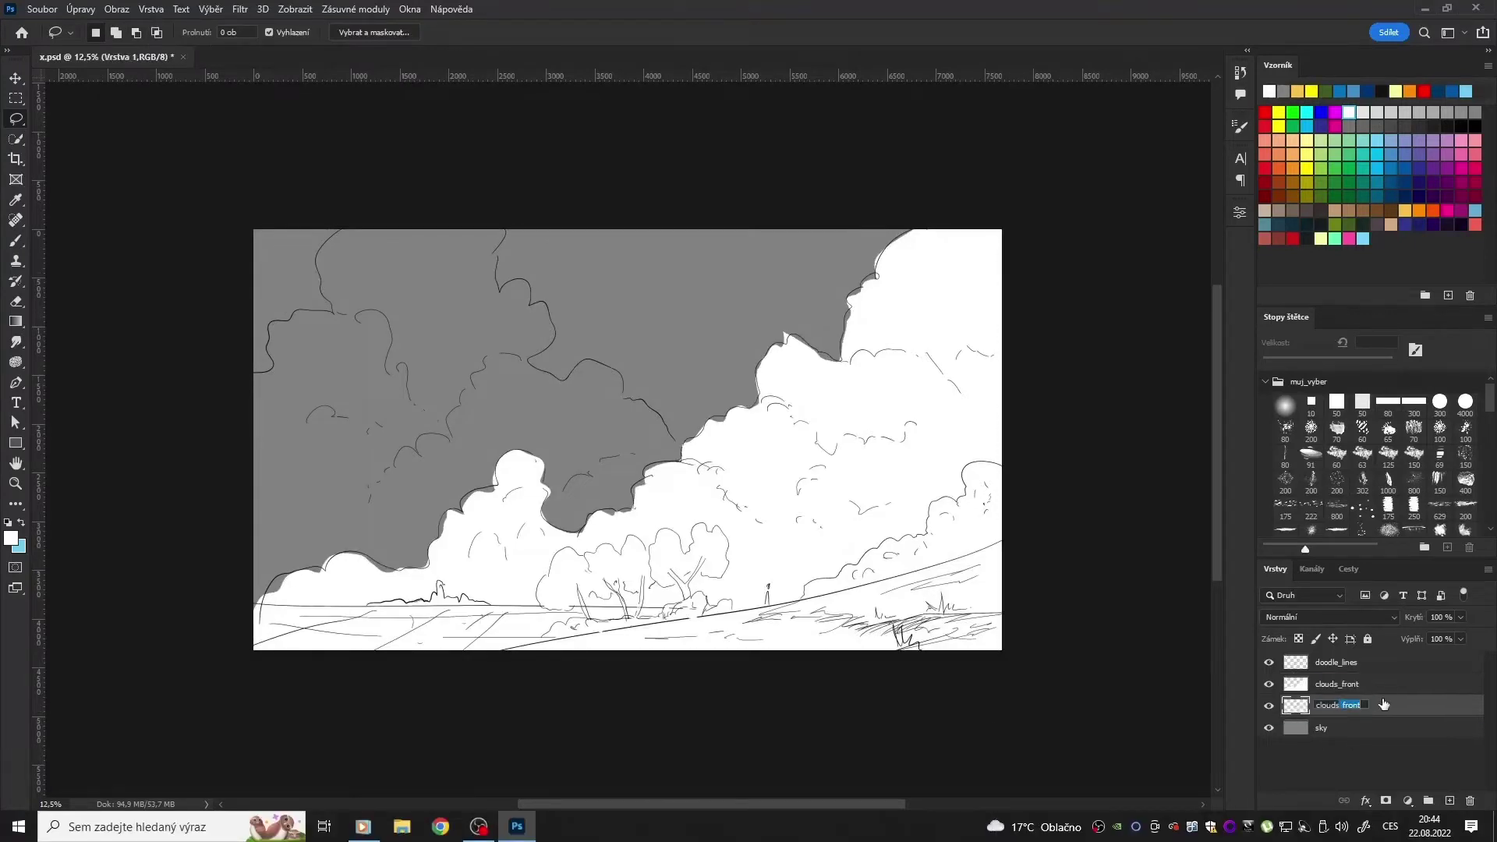
text(clouds_back)
key(Return)
drag(310, 316, 311, 316)
key(alt+BackSpace)
key(ctrl+d)
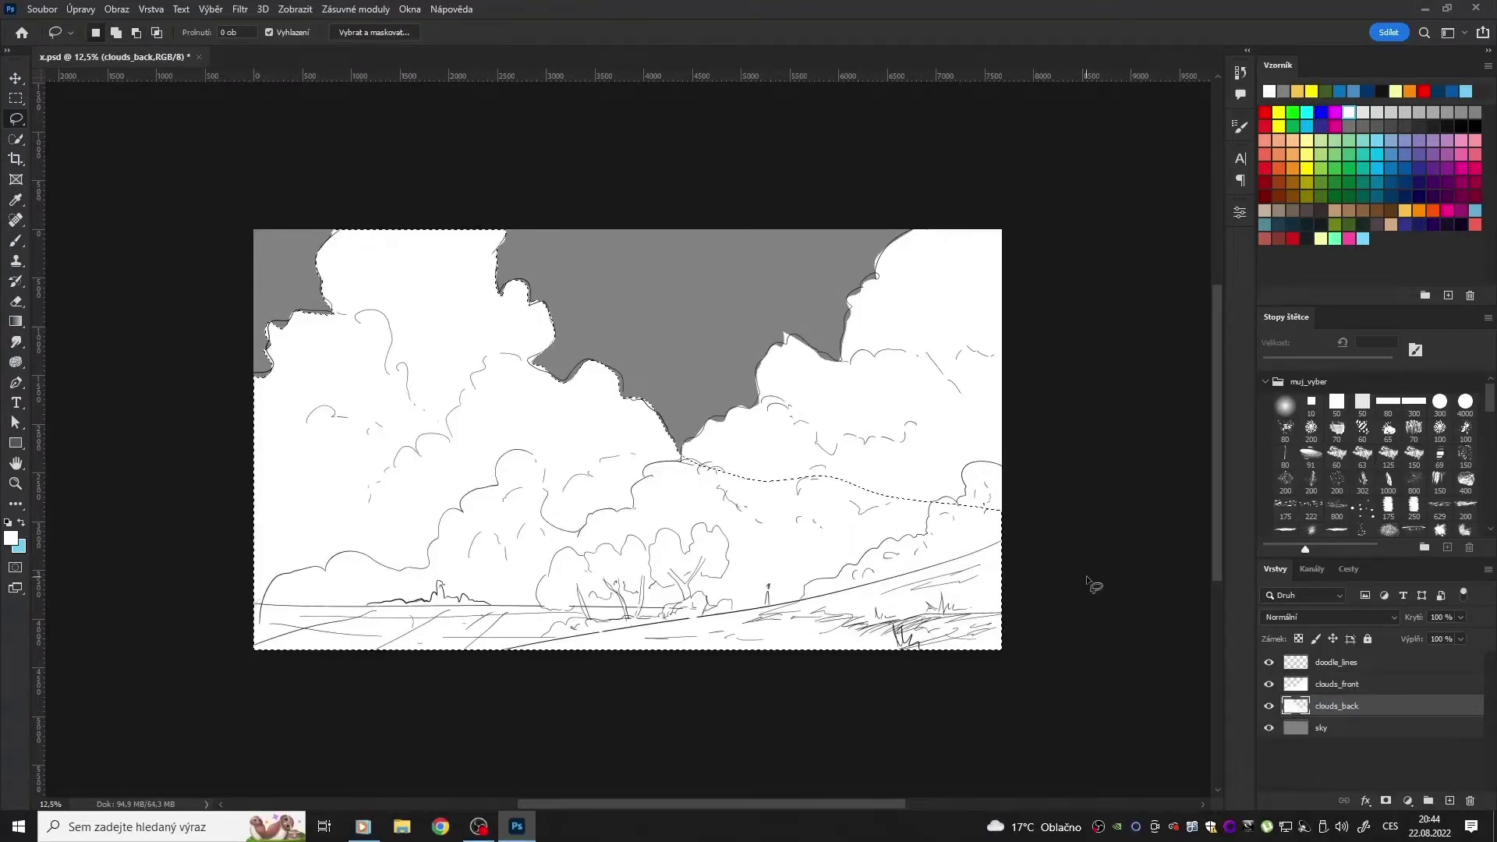
Step: Add a 'plain' layer, block in the dark hill below the horizon, and add a layer beneath
click(1337, 684)
key(ctrl+shift+alt+n)
text(plain)
key(Return)
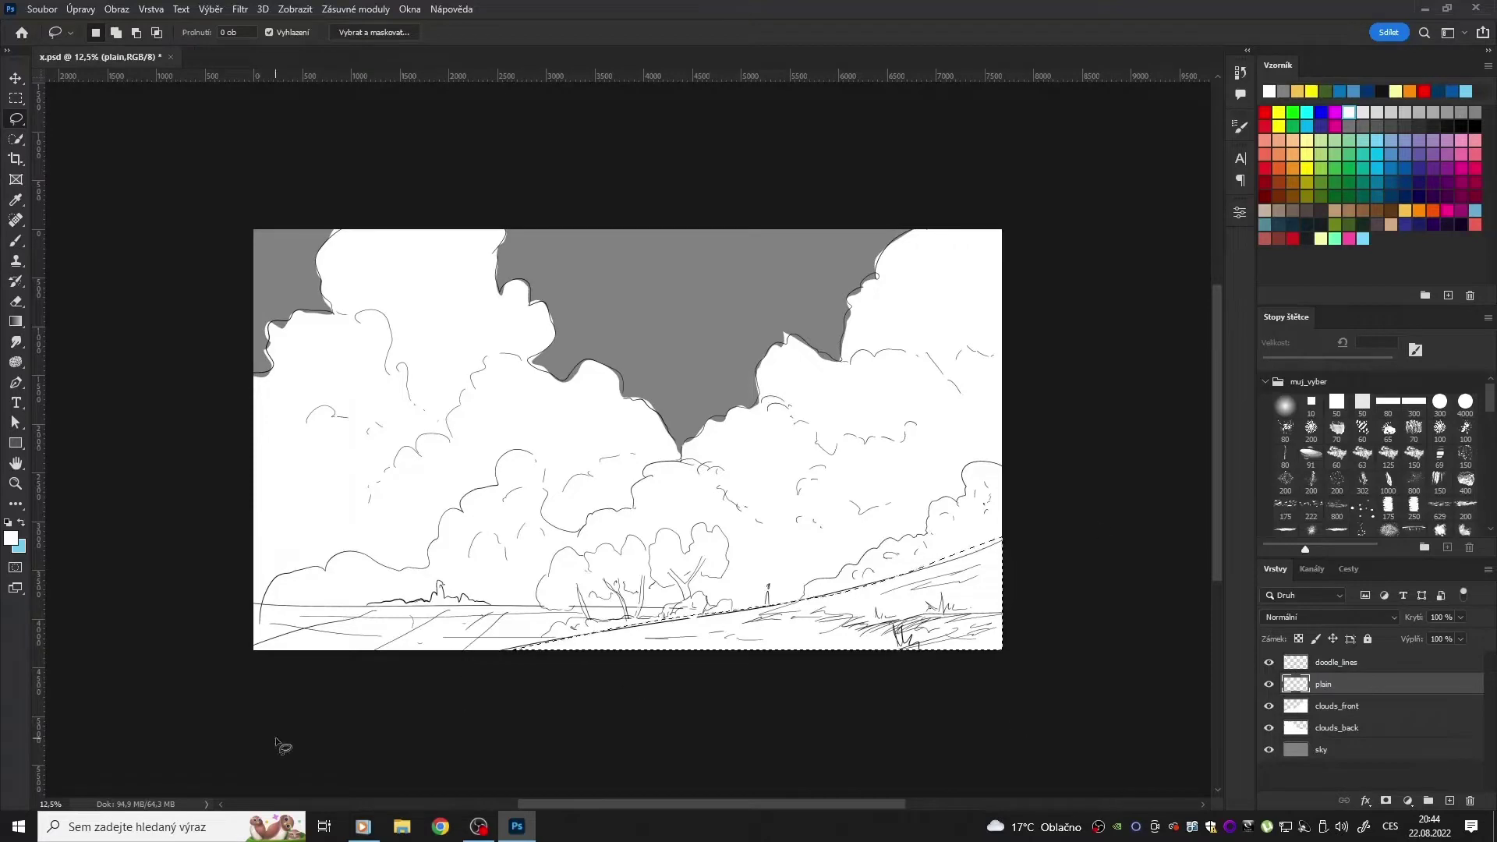
key(b)
drag(546, 647, 997, 561)
ctrl+click(1449, 800)
double_click(1330, 705)
text(bushes)
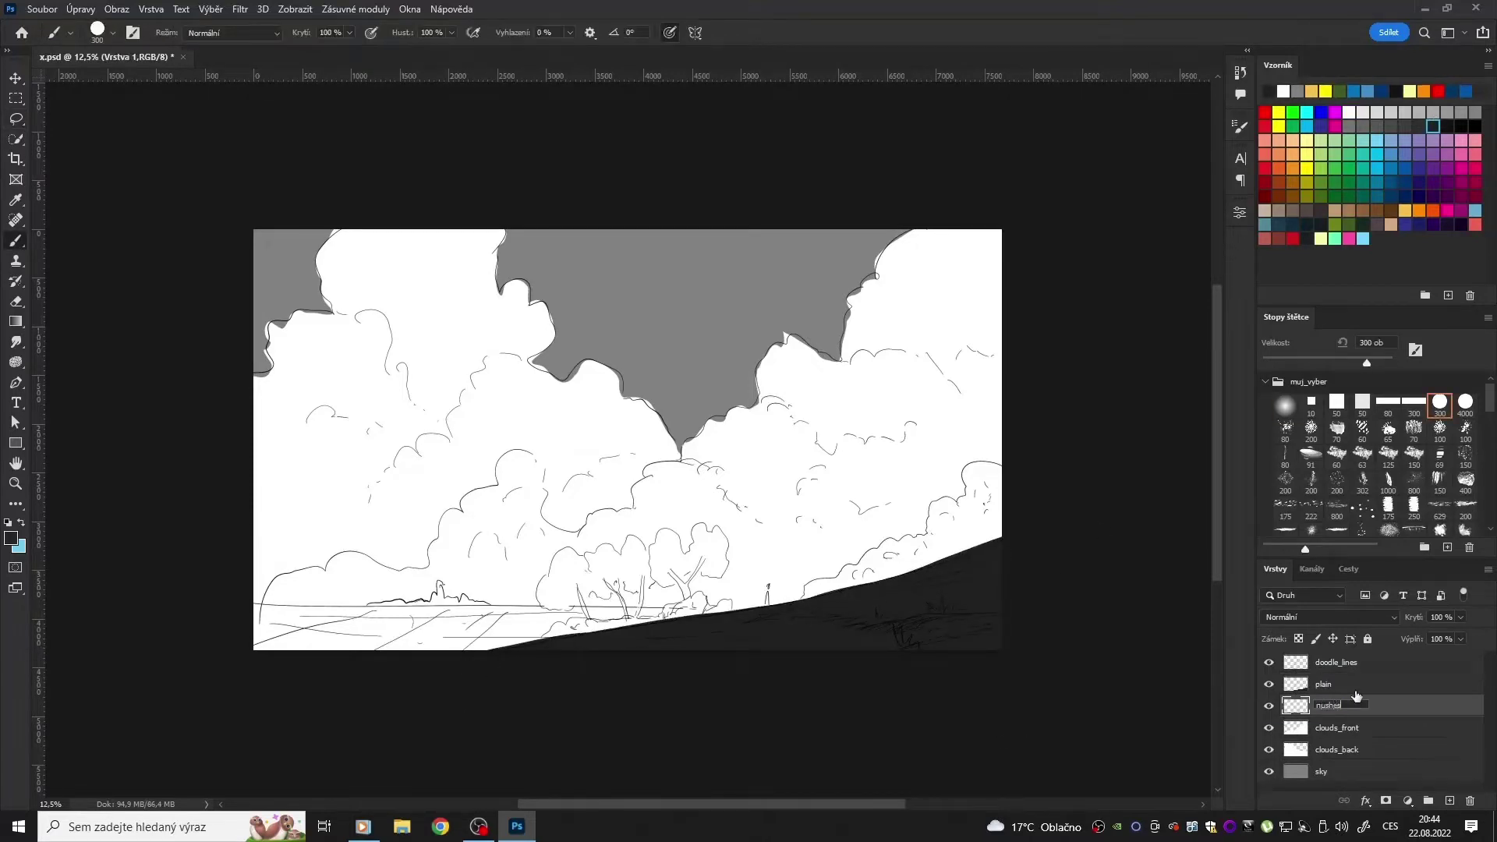
Step: Name the layer 'nushes' and paint dark bushes up the right hillside with a 600 px foliage brush
key(Return)
scroll(1364, 467, down, 5)
click(1439, 448)
drag(803, 592, 998, 515)
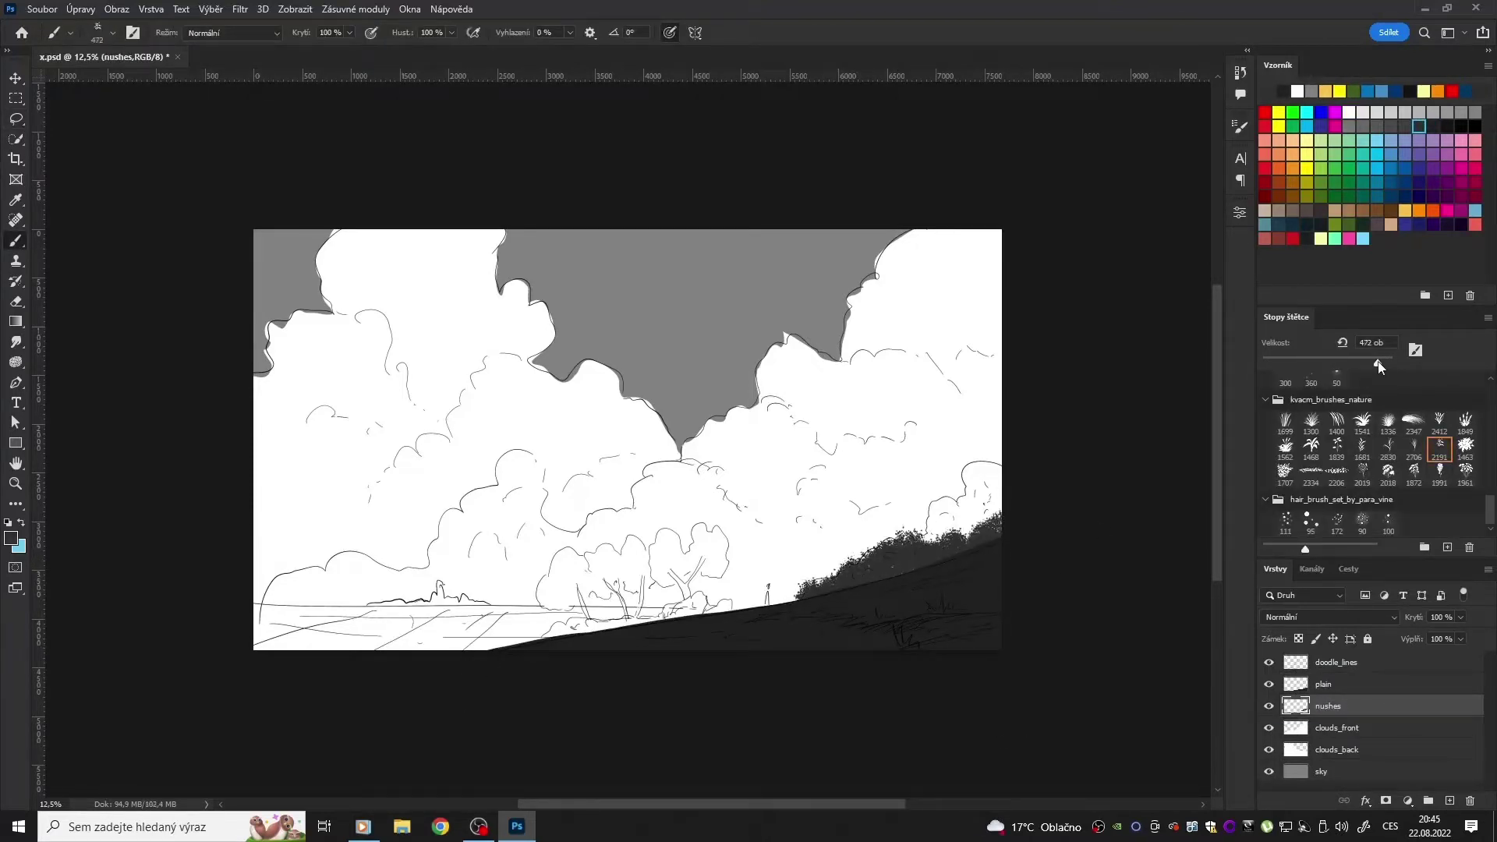
drag(1379, 363, 1381, 360)
drag(959, 475, 988, 530)
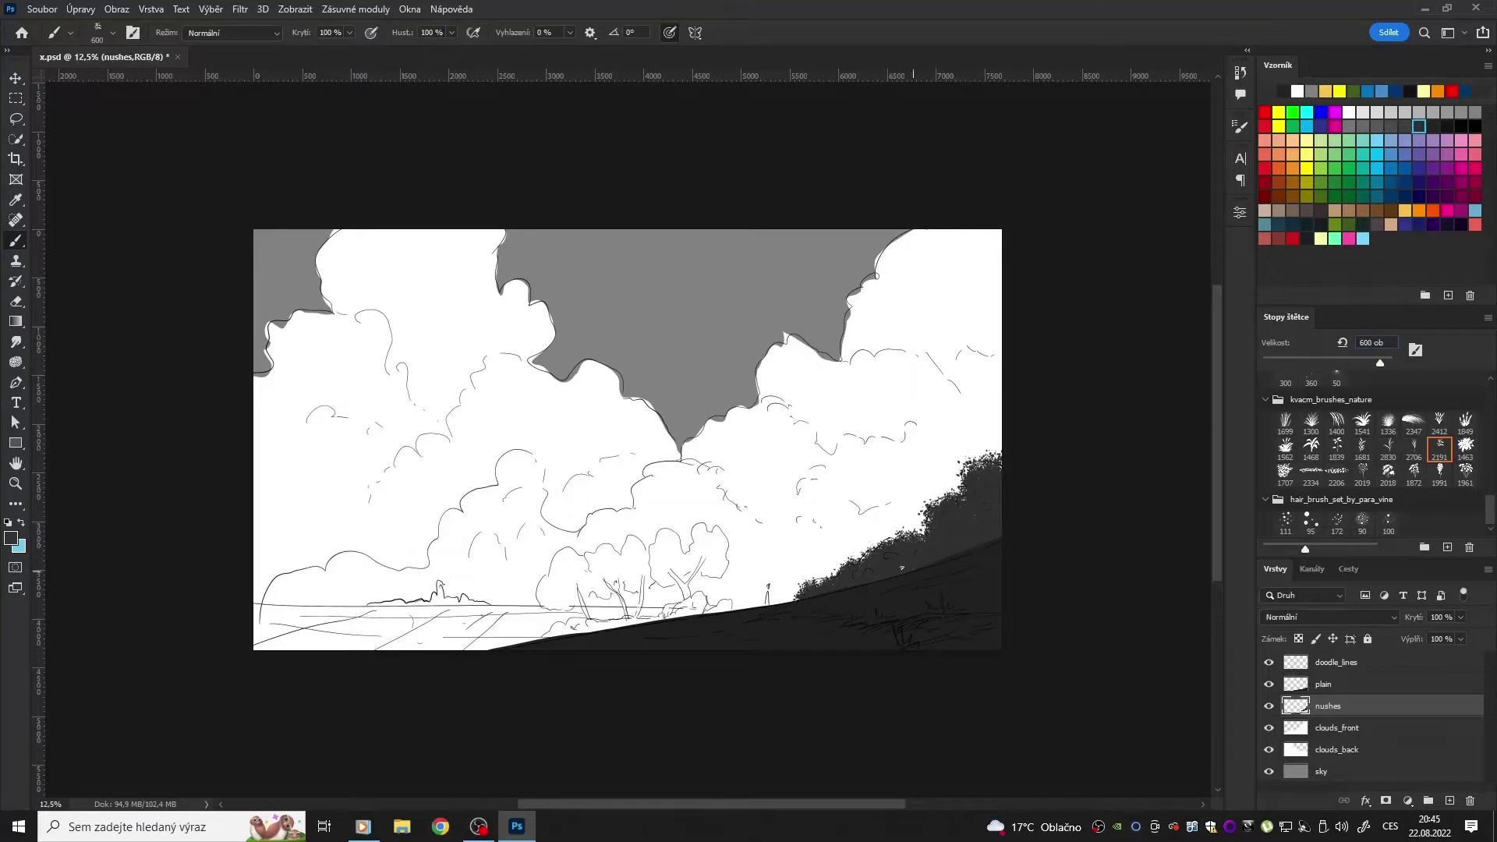
Step: Paint a tall tree and more dark foliage on the right hillside, then add a layer below nushes
scroll(1370, 446, up, 5)
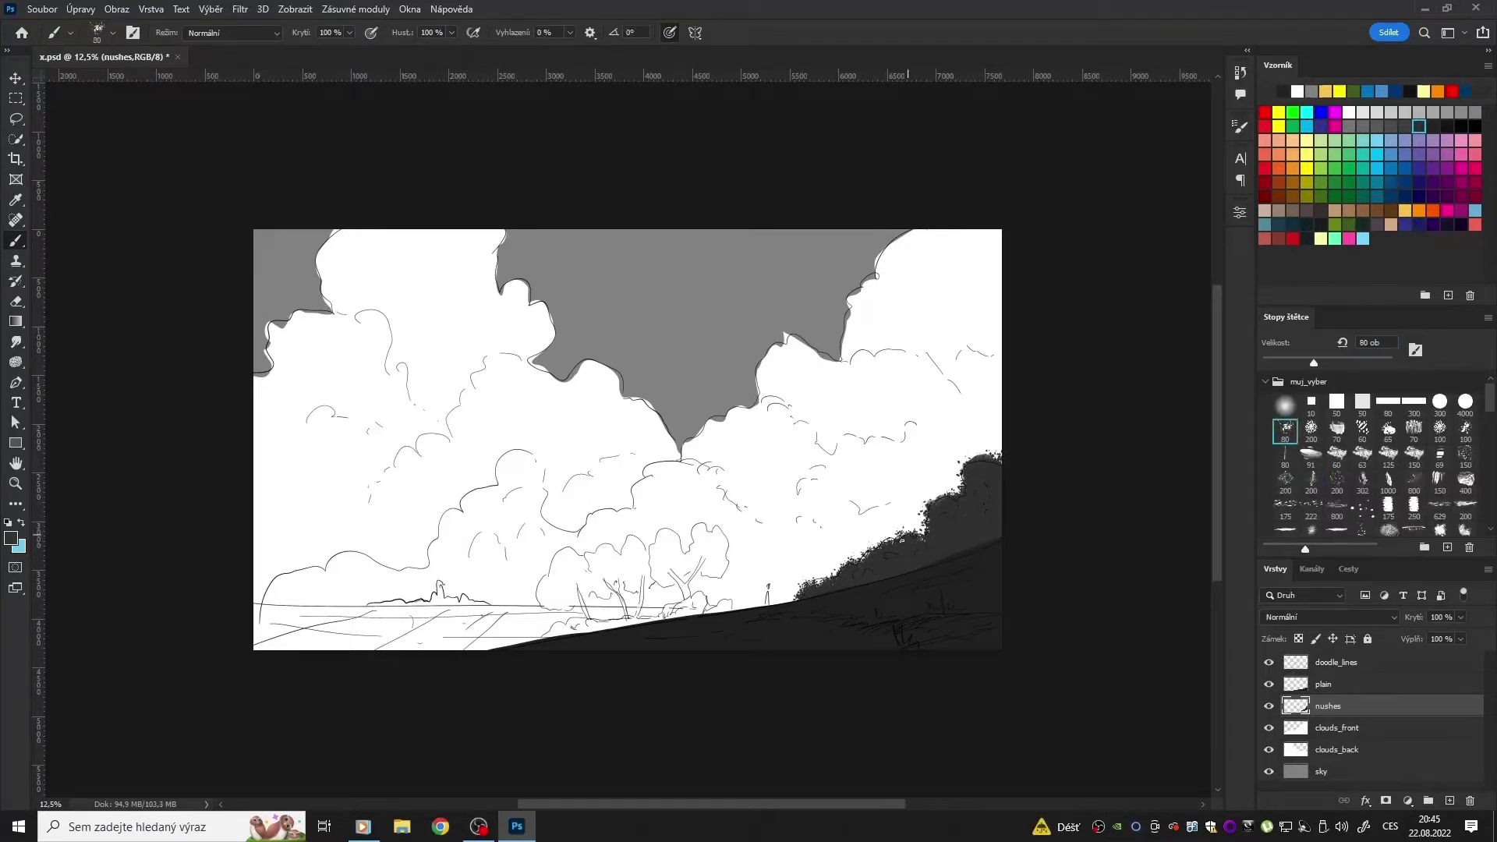
scroll(1370, 468, down, 5)
click(1439, 502)
drag(1383, 358, 1377, 361)
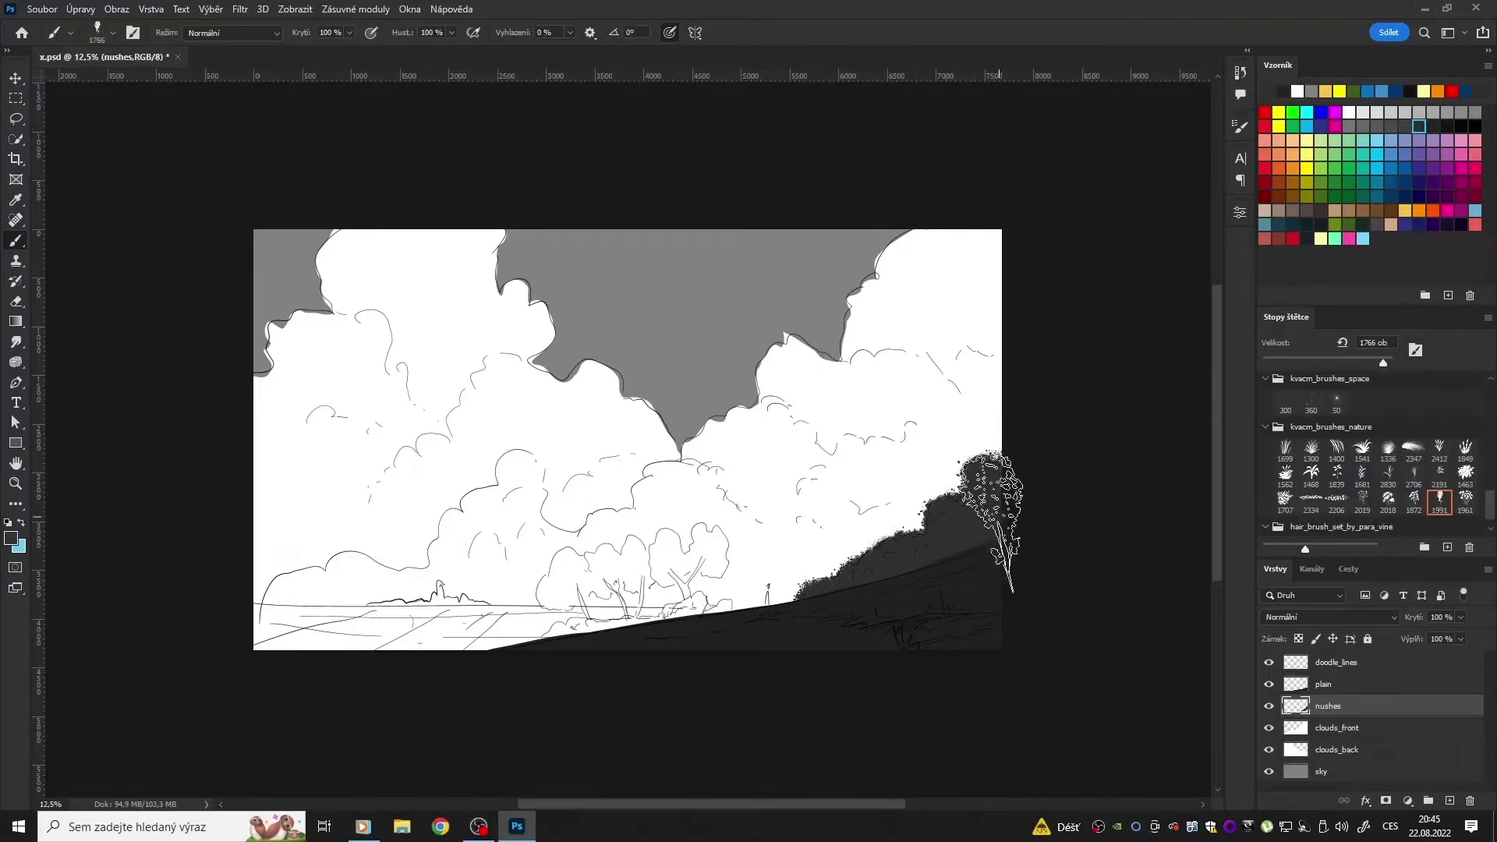
mouse_move(994, 499)
mouse_down()
mouse_move(873, 616)
mouse_move(889, 553)
mouse_up()
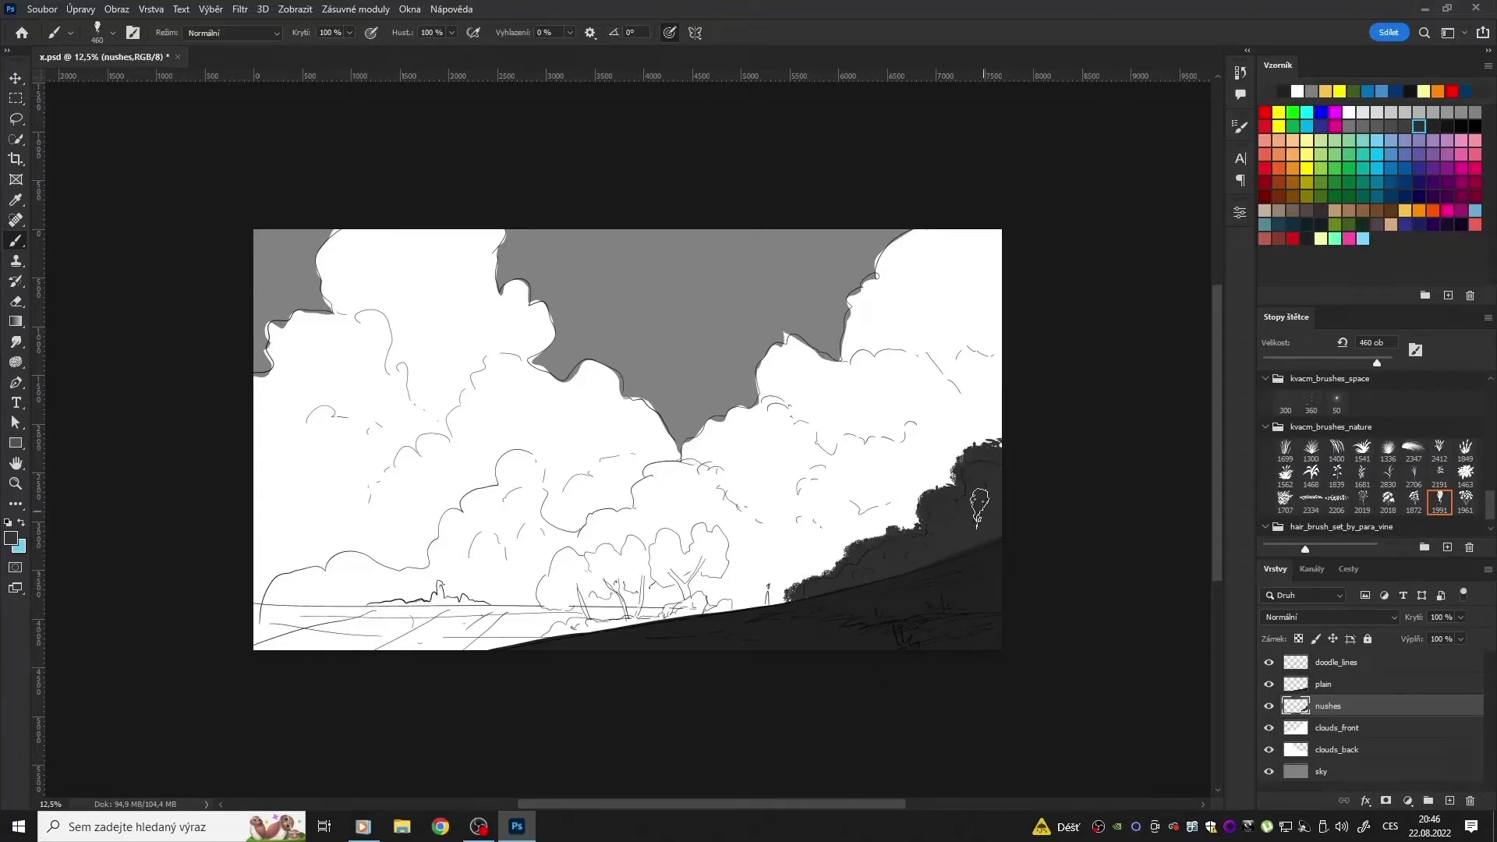
key(e)
click(1336, 728)
key(ctrl+shift+alt+n)
text(bushes)
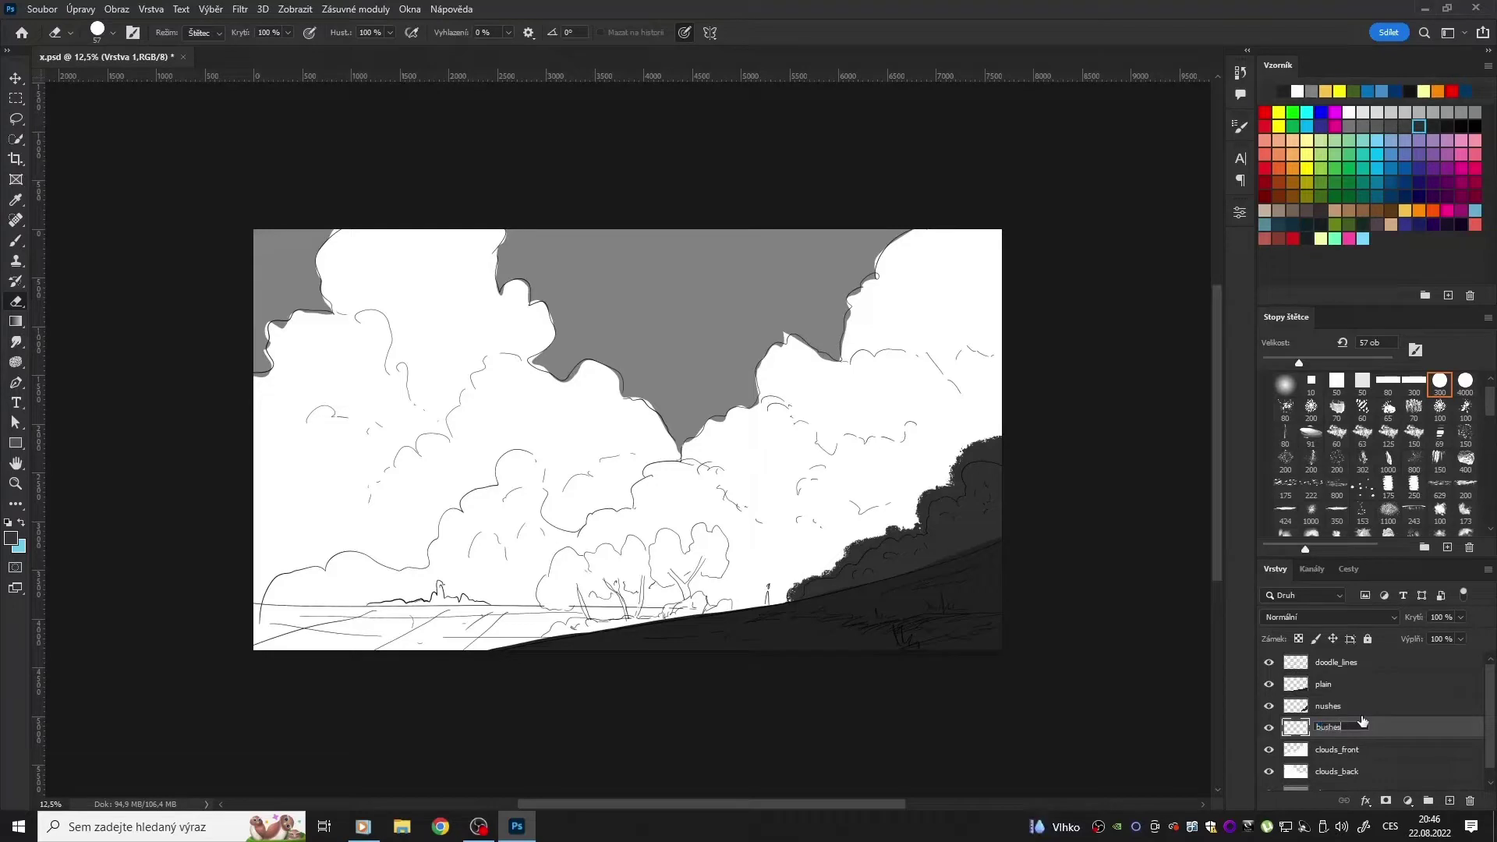
Step: Name the layers bushes_back and bushes_front and paint dark bushes along the lower hill with a 65 px brush
text(_back)
double_click(1327, 706)
text(bushes_front)
key(Return)
key(b)
drag(545, 628, 721, 600)
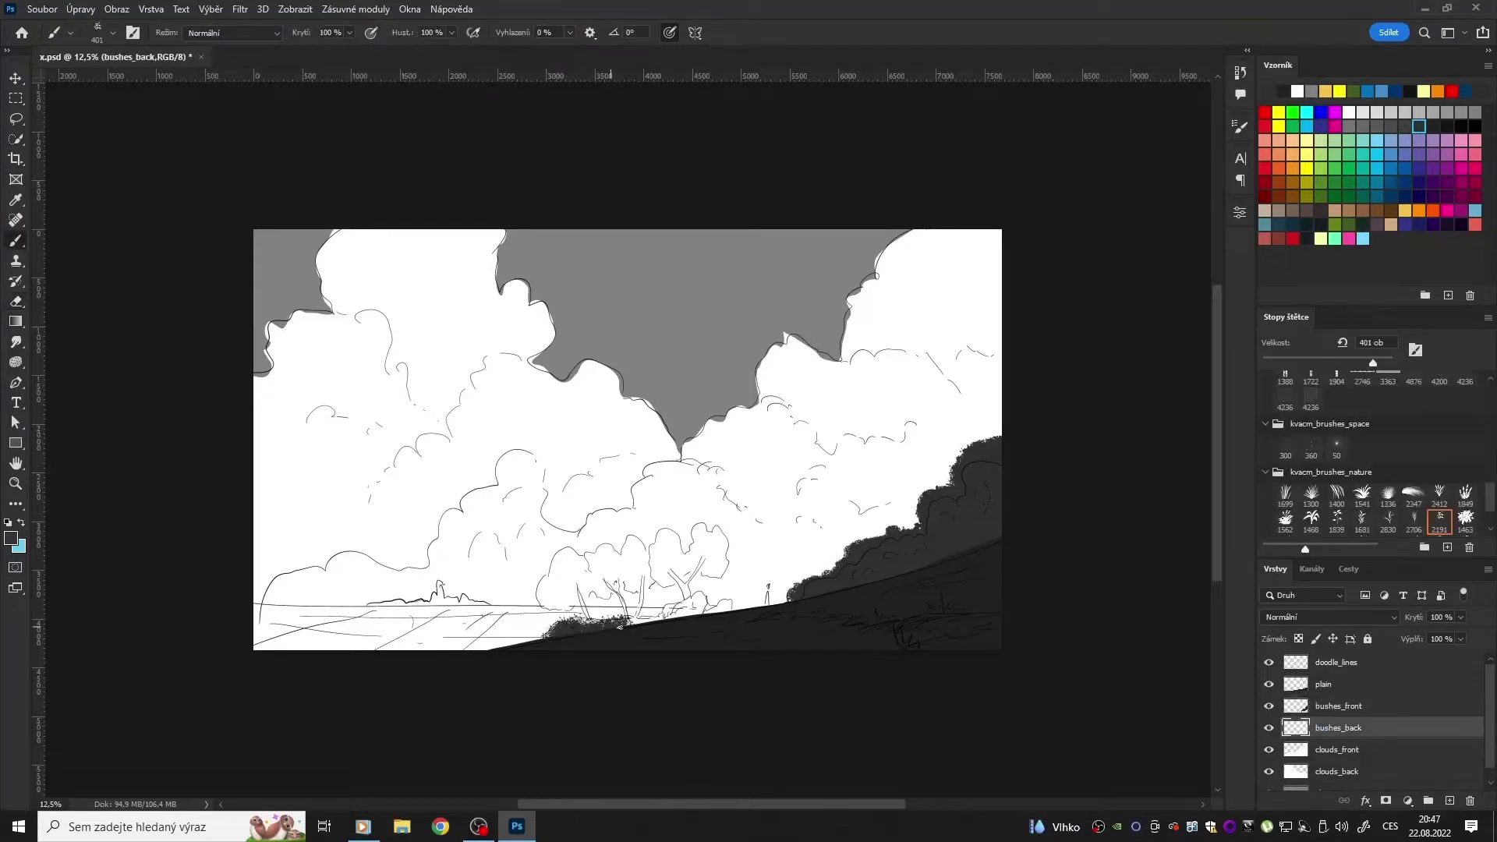
scroll(1372, 468, up, 10)
click(1388, 428)
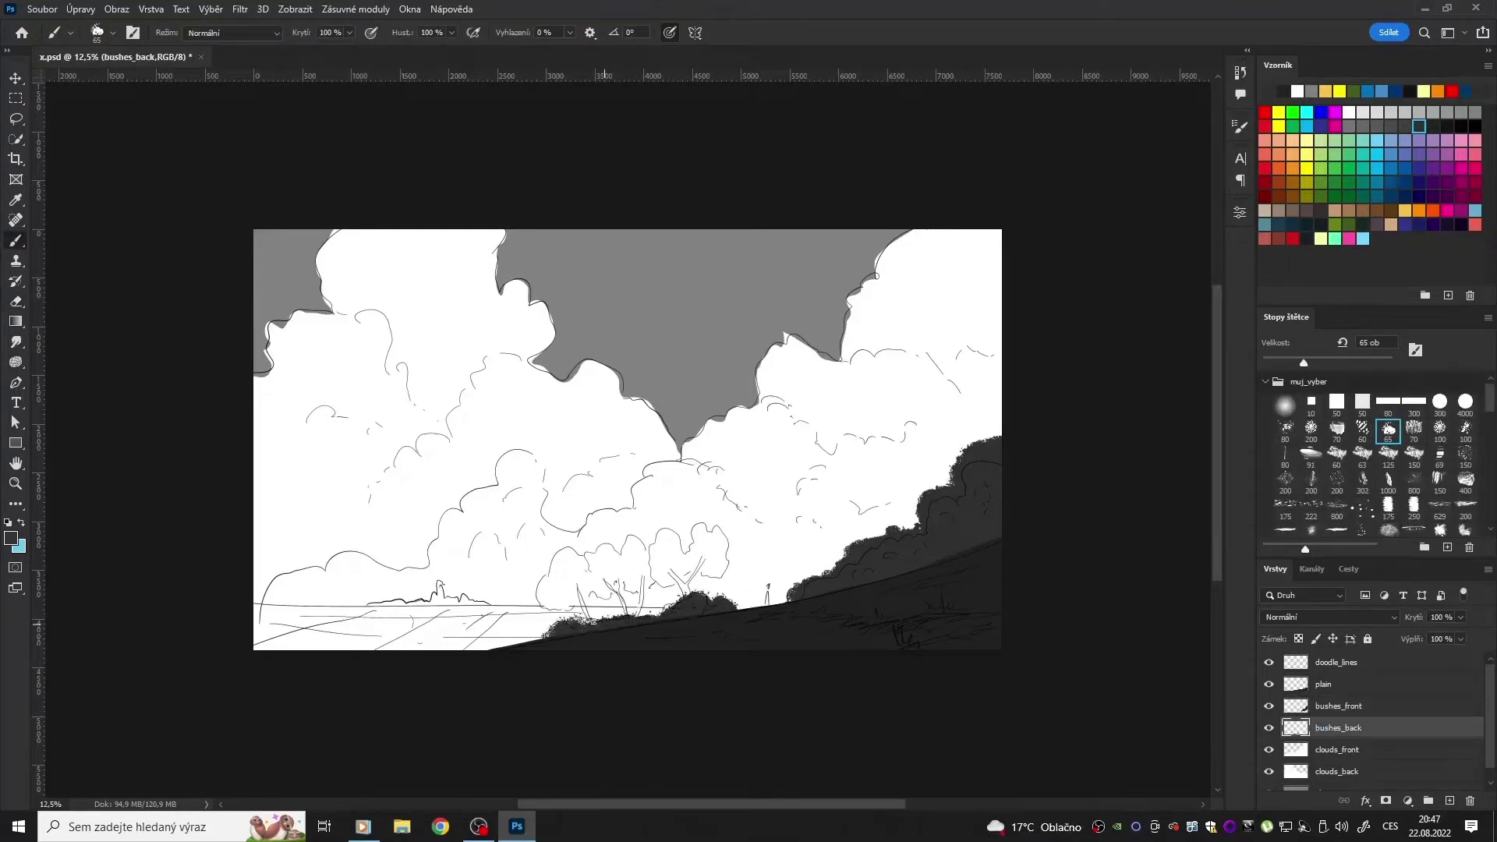
key(e)
key(b)
Step: Add a 'trtees' layer and paint the tree trunks, erasing to refine them
key(ctrl+alt+shift+n)
double_click(1334, 747)
key(Return)
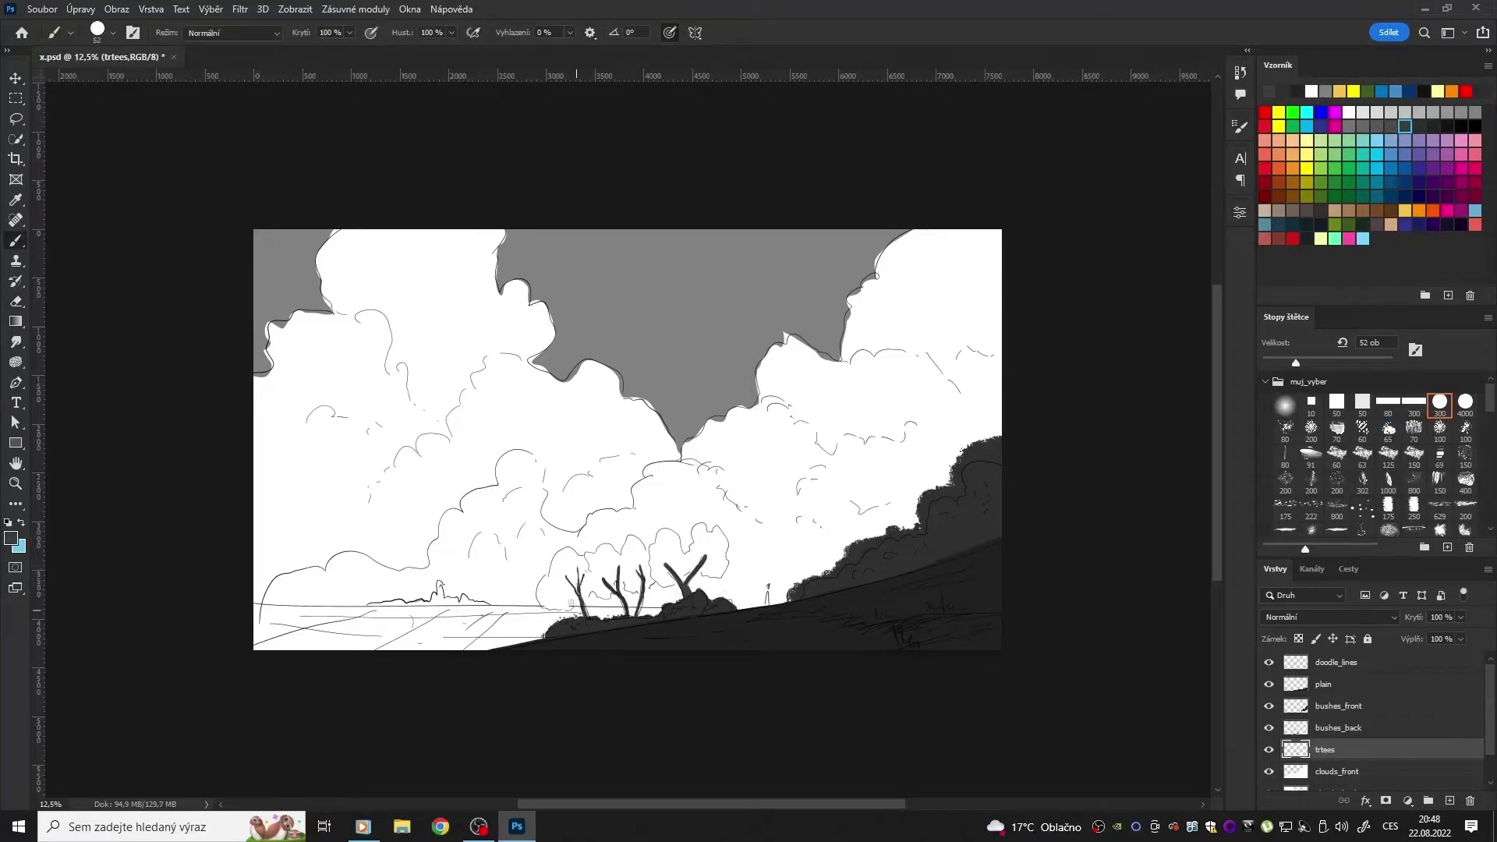
key(e)
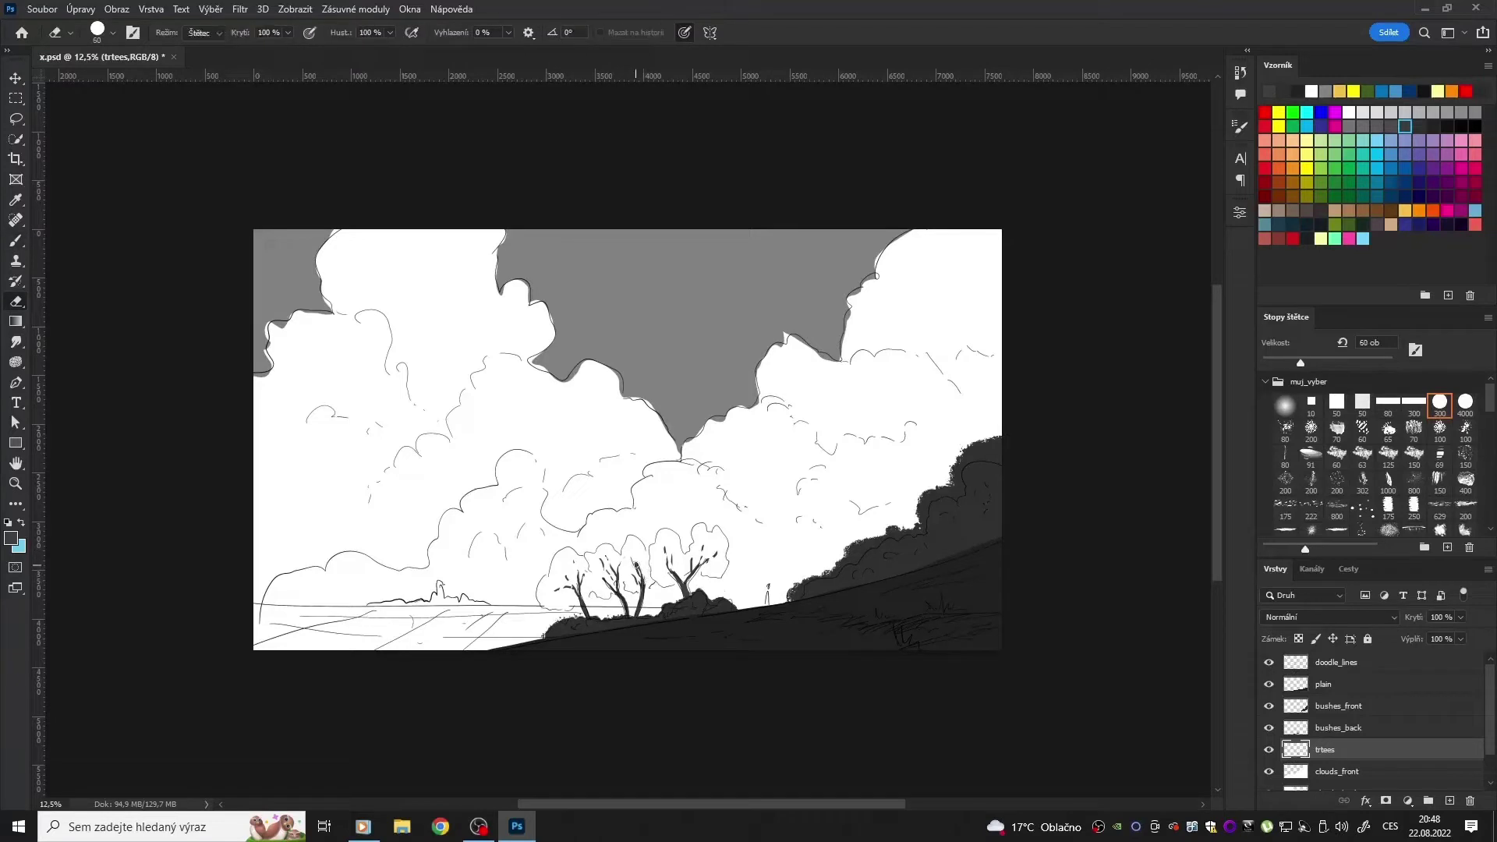
Step: Add a 'leafs' layer and paint dark leafy canopies over the trees with a foliage brush
double_click(1336, 771)
text(leafs)
key(Return)
key(b)
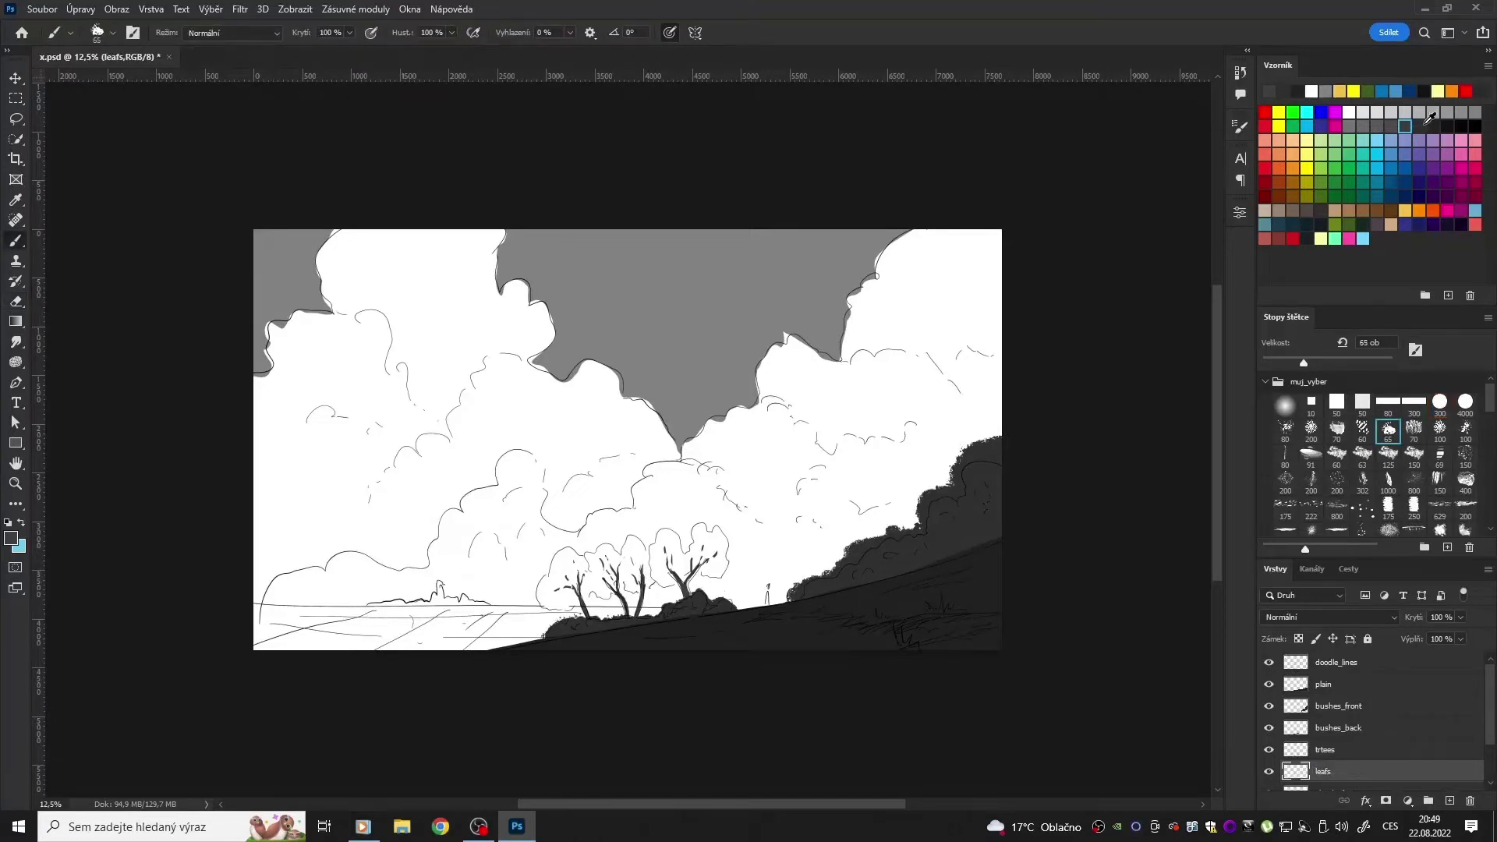
click(633, 545)
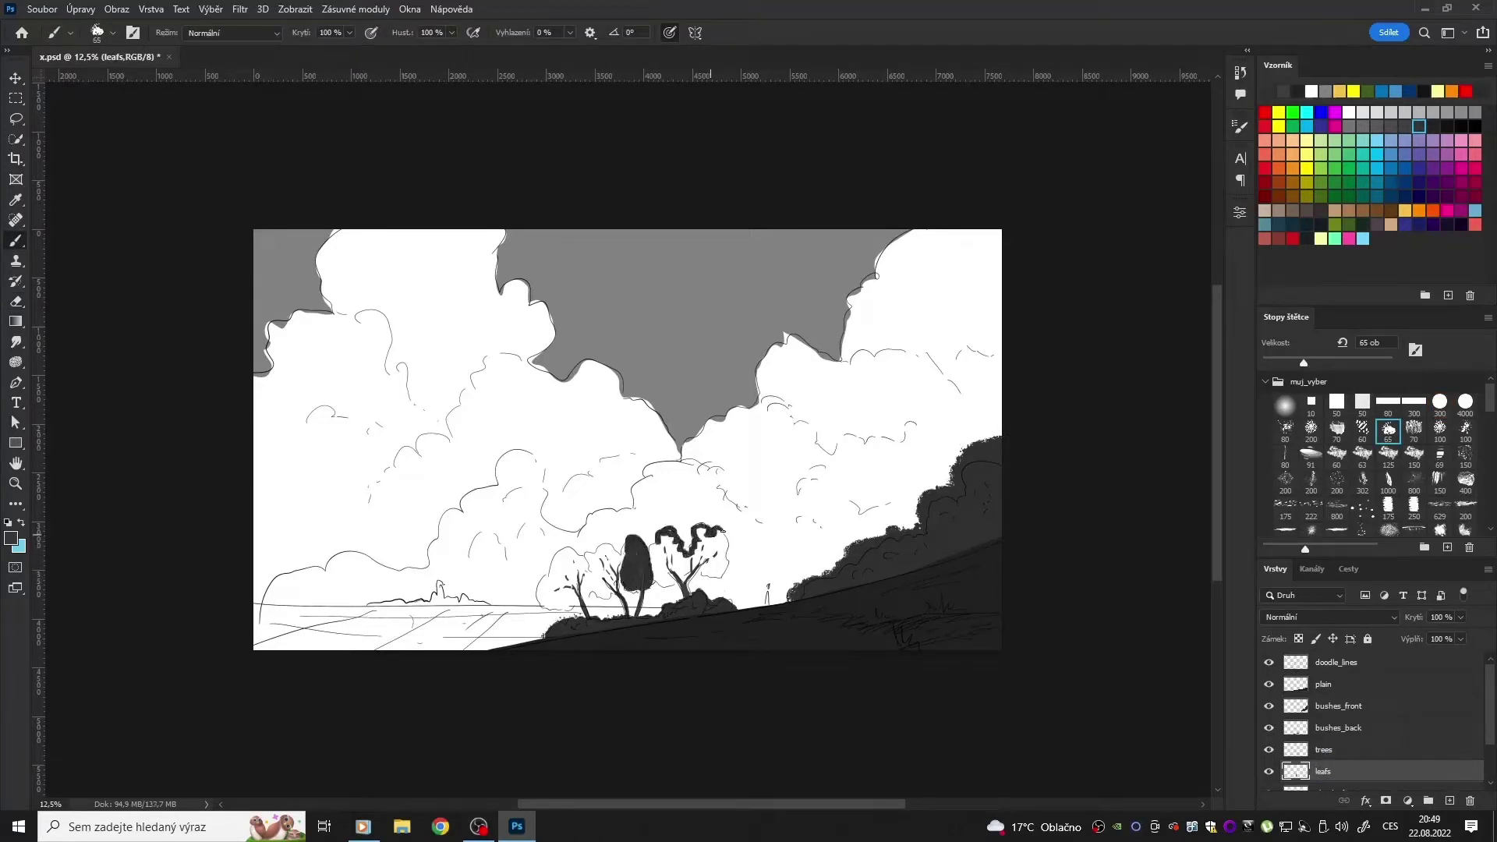
scroll(1372, 467, down, 5)
click(1439, 451)
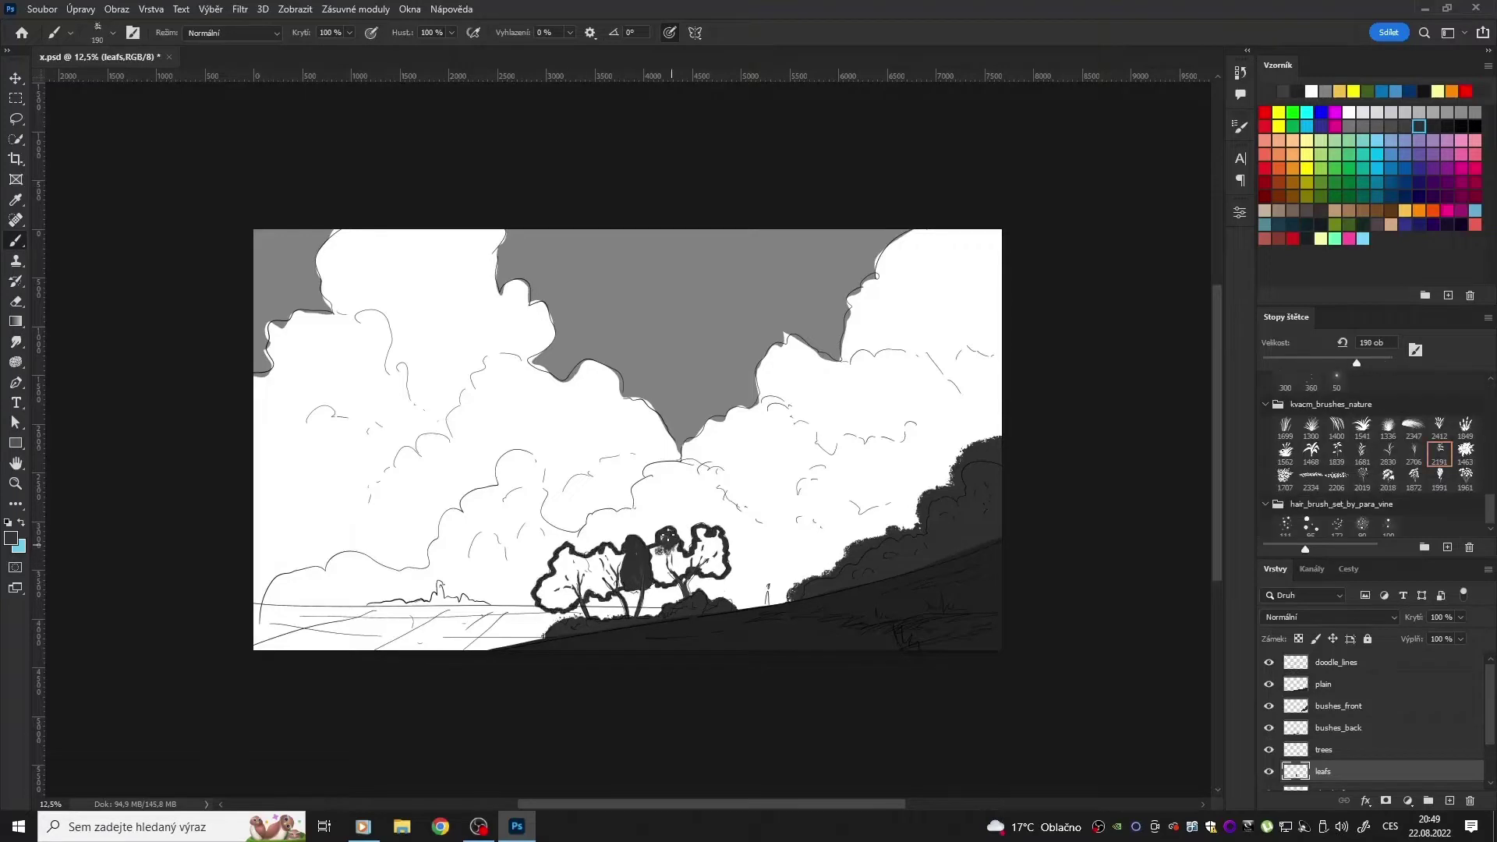
drag(569, 581, 616, 562)
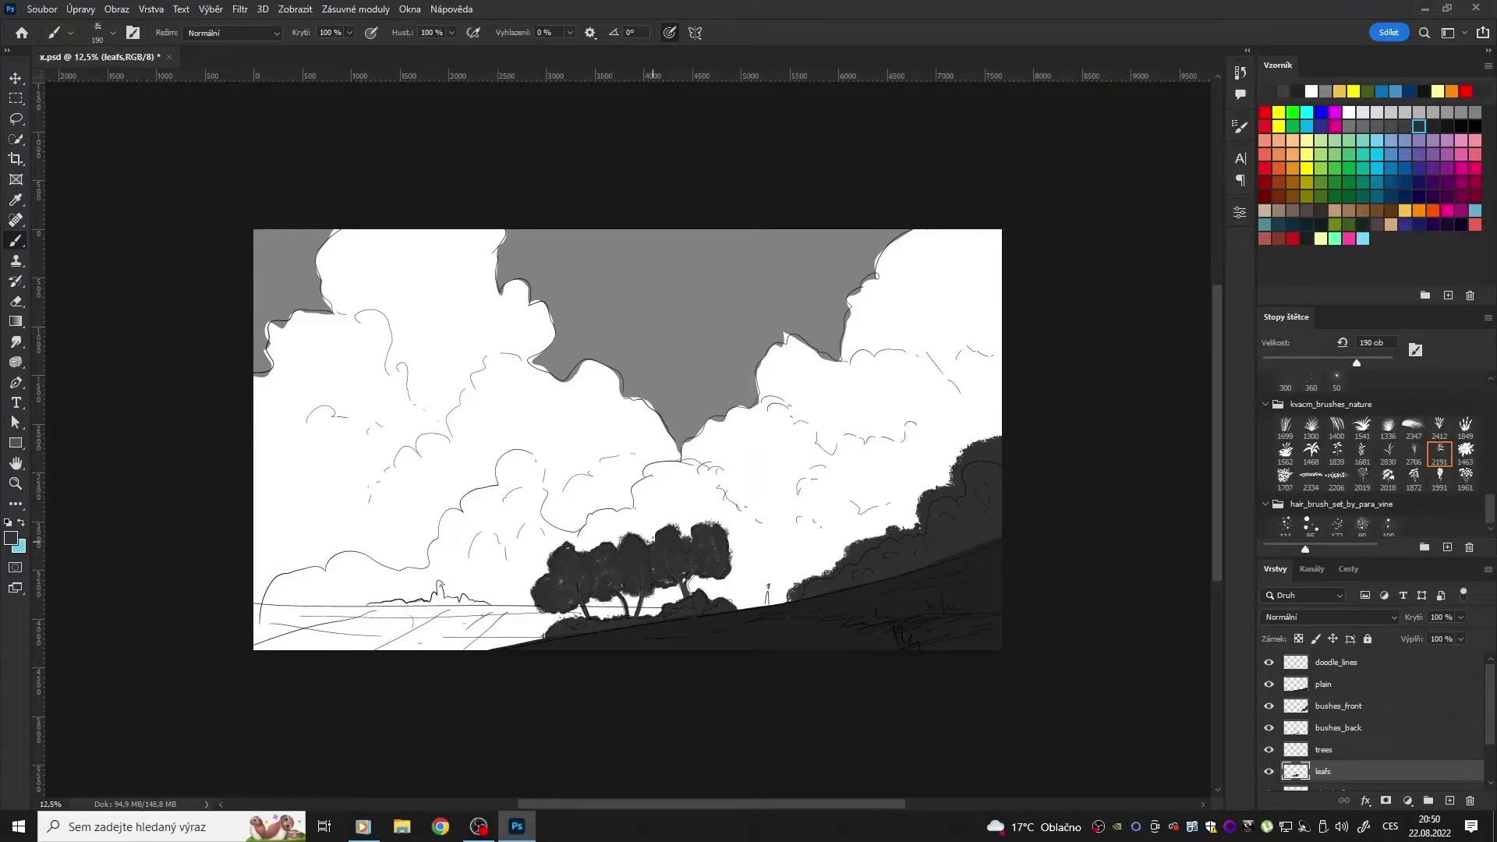
scroll(1372, 725, down, 1)
Step: Stamp small grey buildings with building-shaped brushes along the left horizon on the city layer
click(1333, 751)
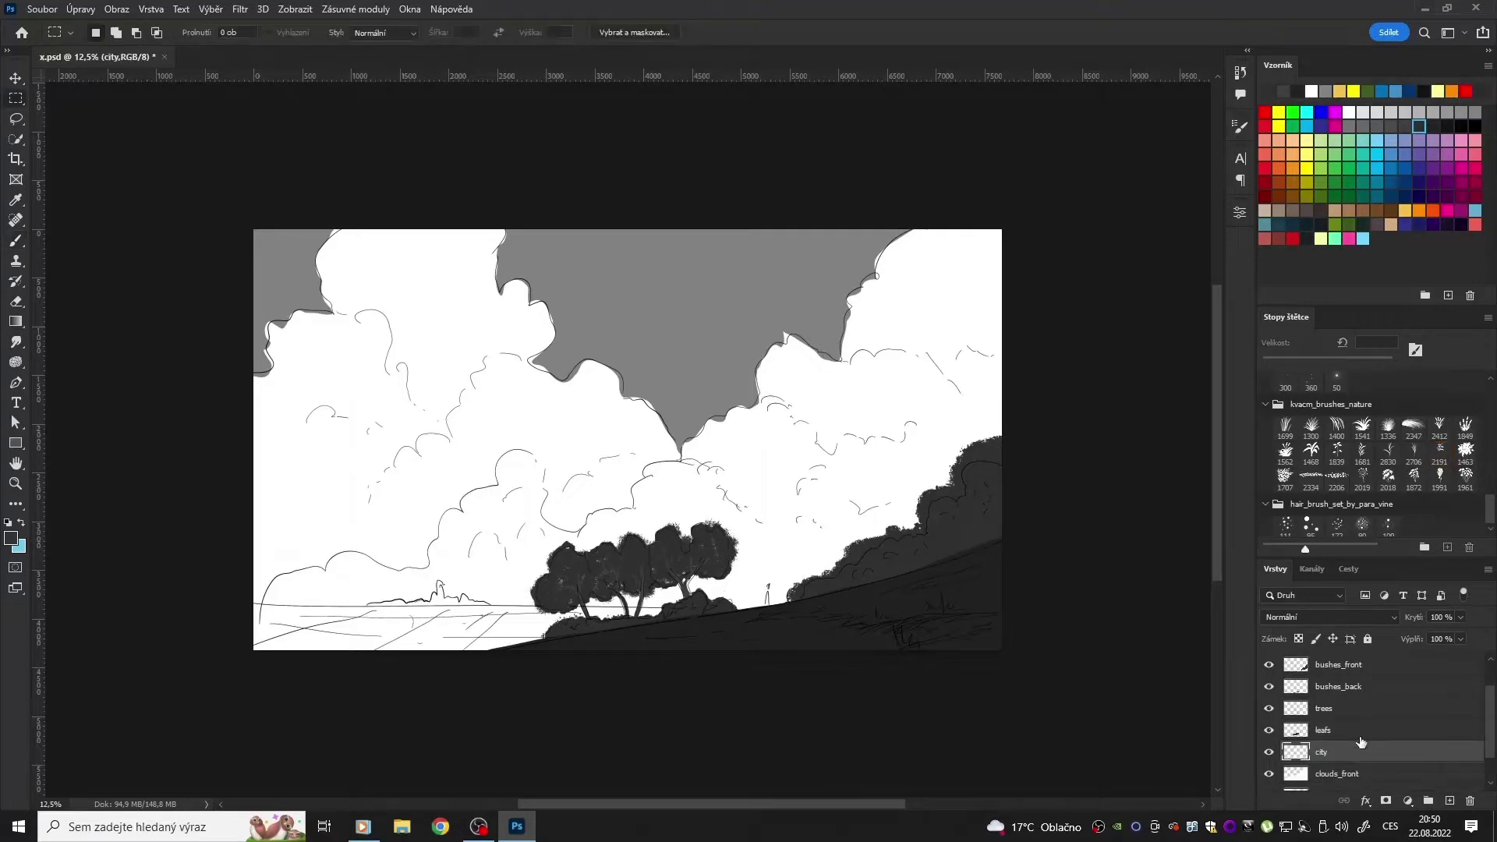
drag(1489, 511, 1489, 460)
click(1362, 418)
drag(371, 601, 397, 605)
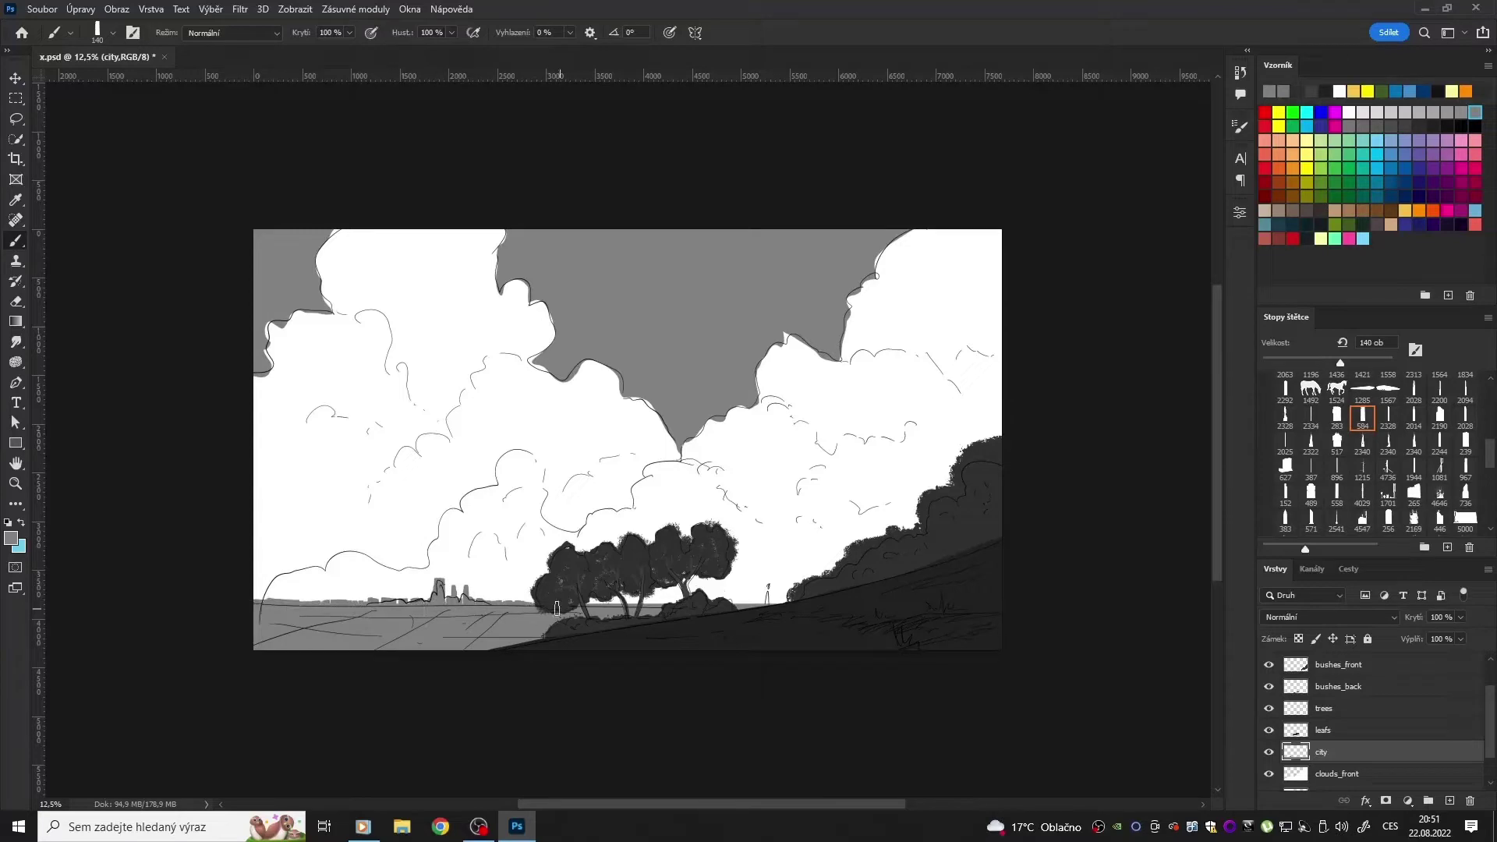
click(464, 599)
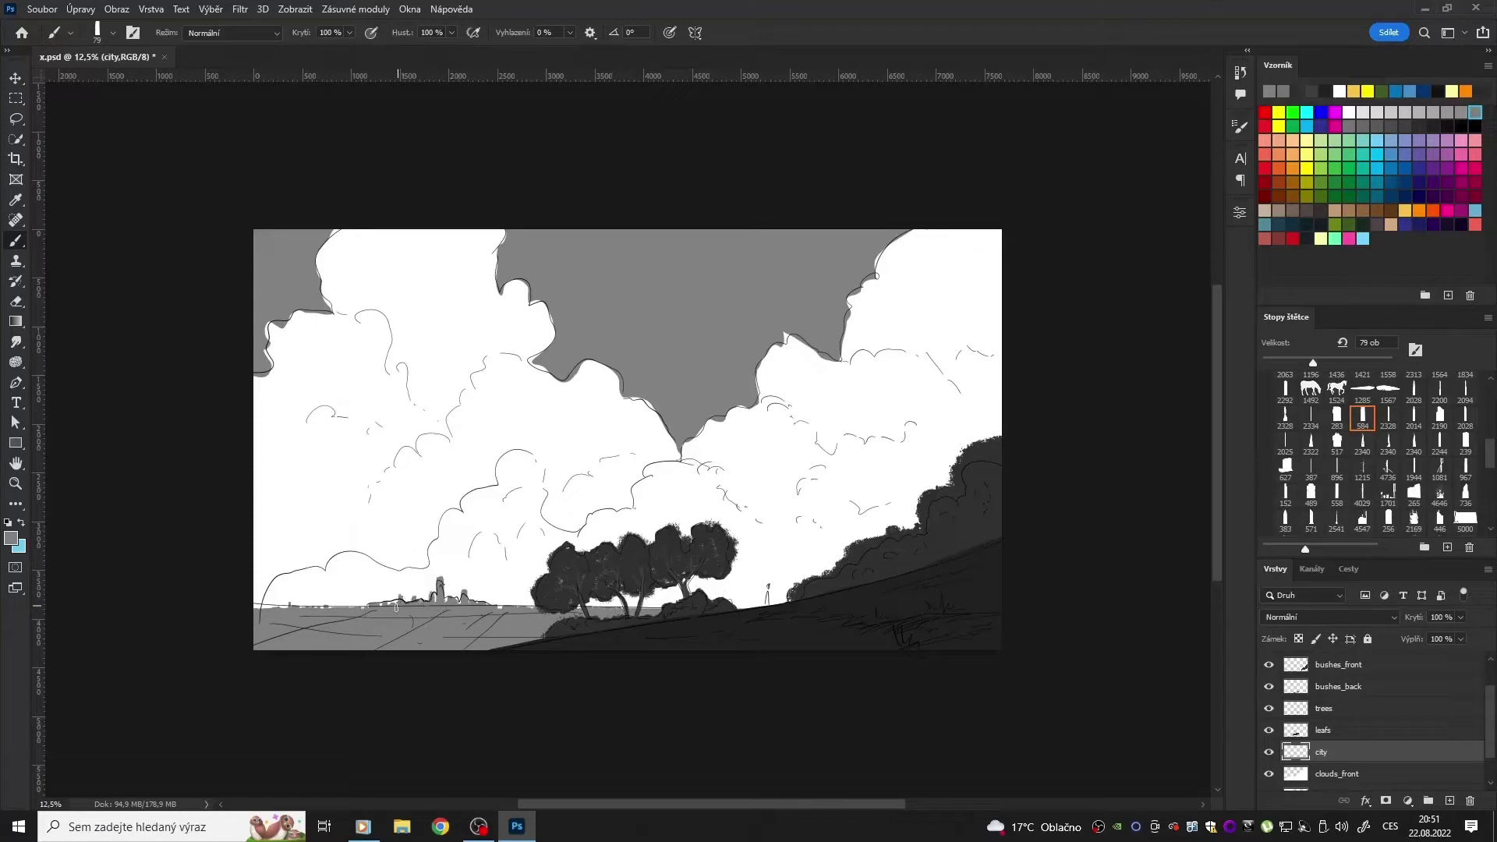
click(1336, 440)
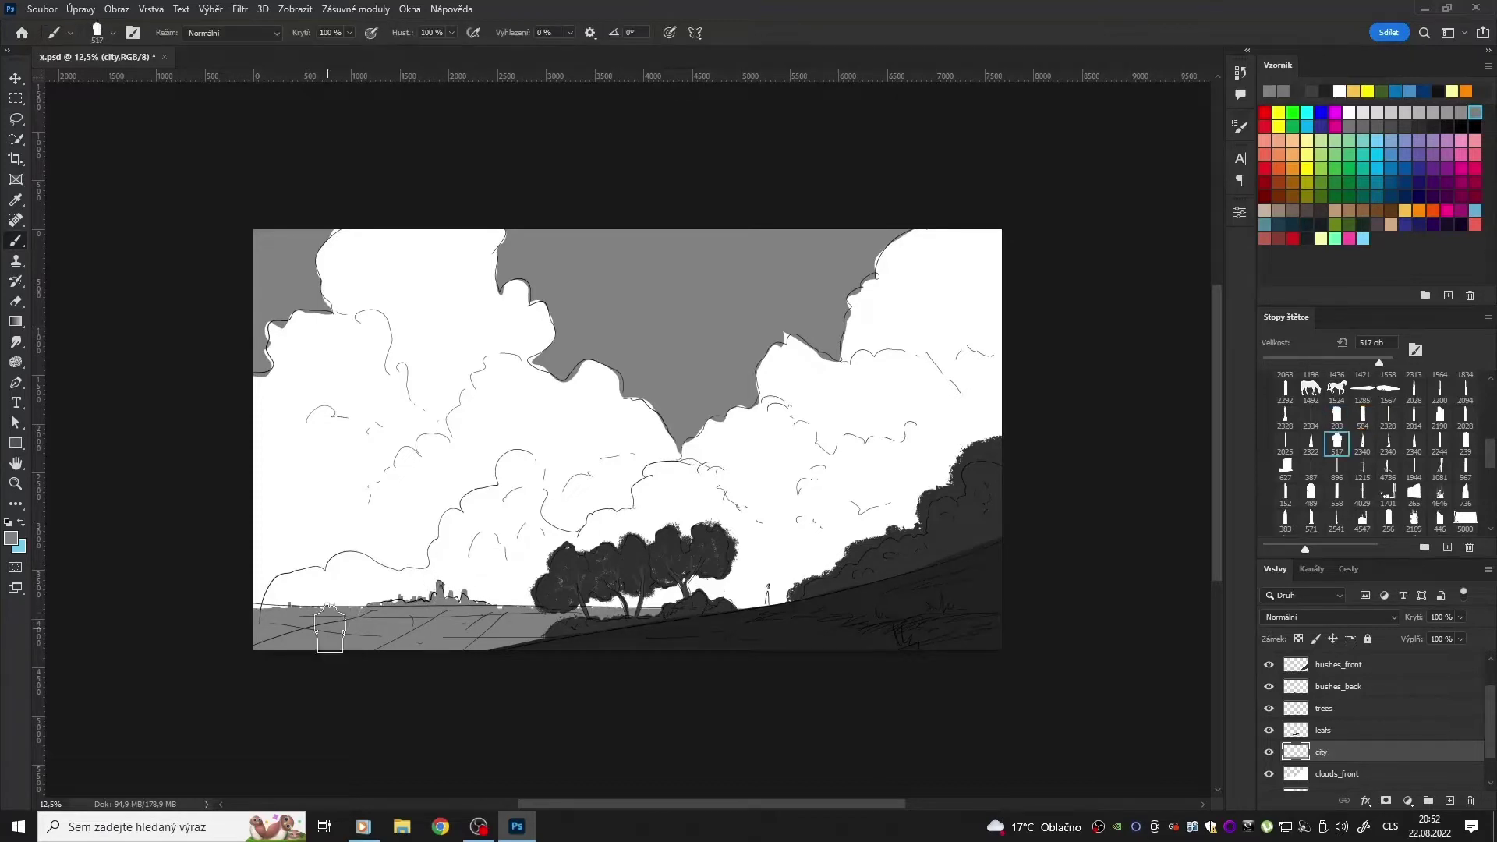
scroll(1420, 448, down, 3)
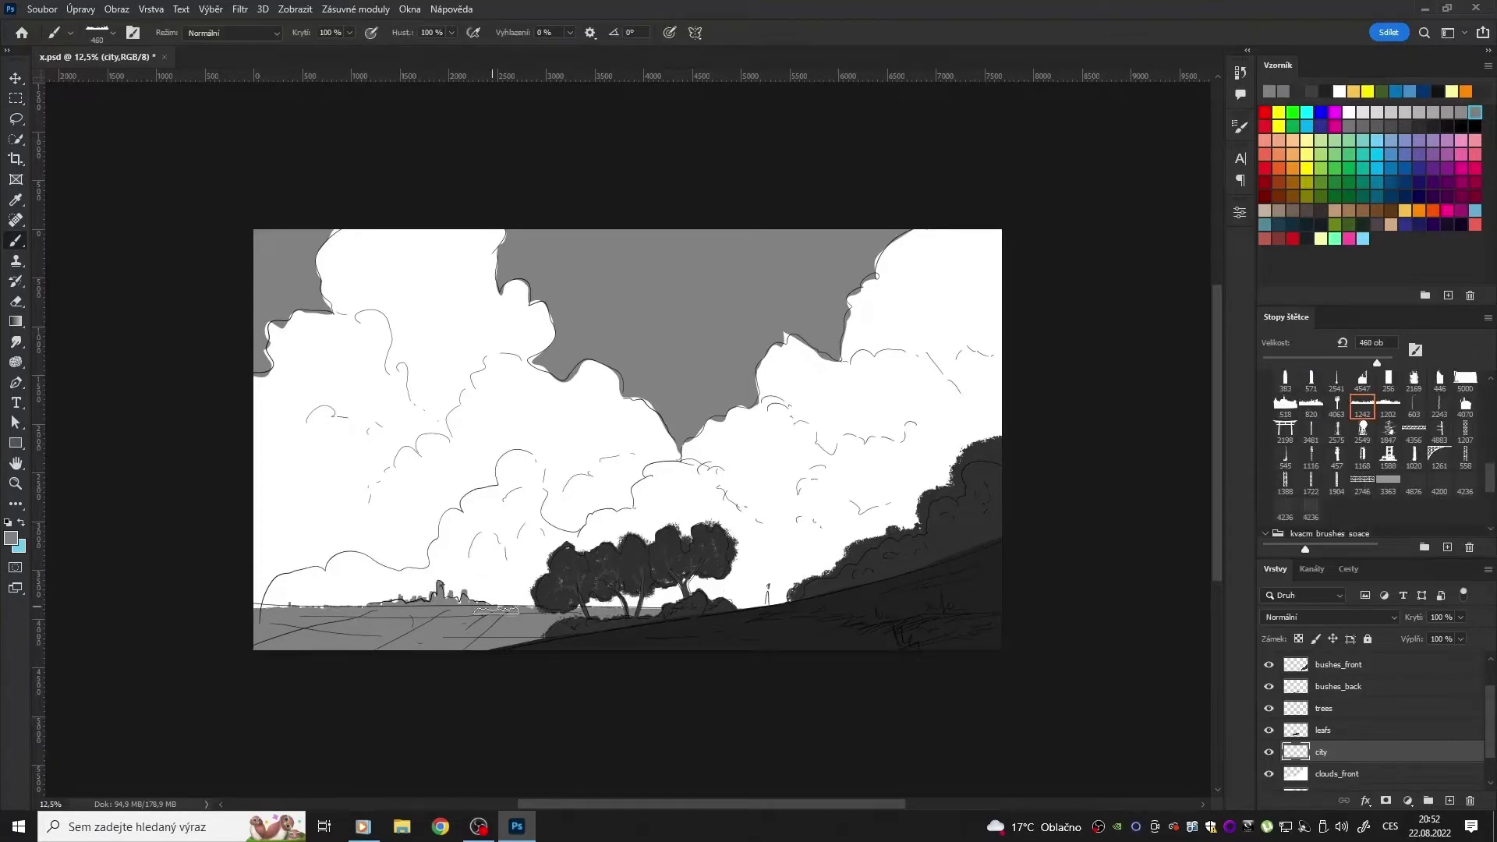
scroll(1372, 741, down, 2)
click(1321, 779)
Step: Softly darken the sky with a round brush and group the background layers as 'background'
click(1285, 405)
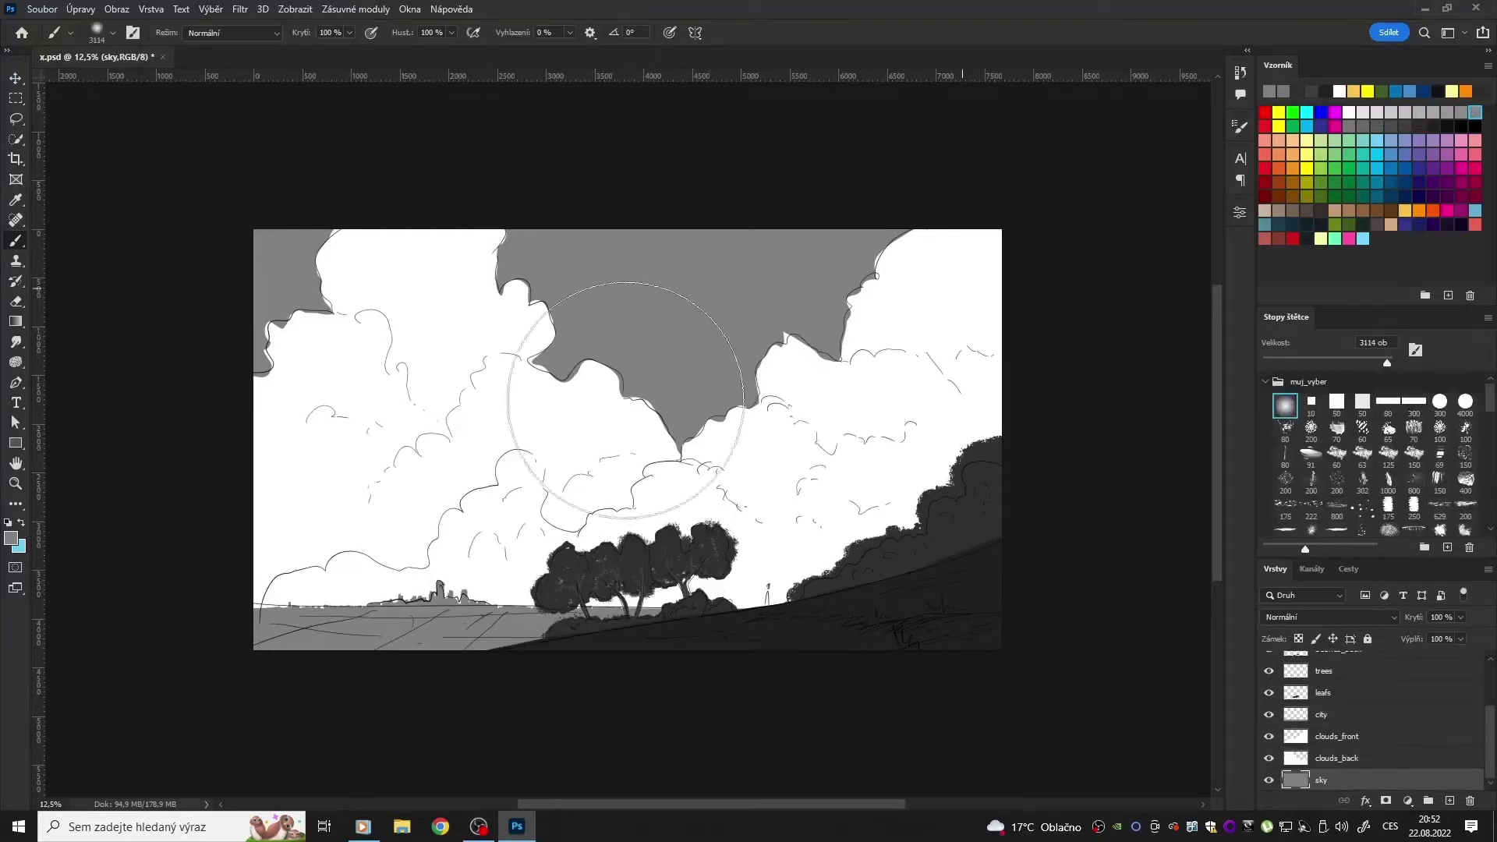
mouse_move(623, 413)
mouse_down()
mouse_move(780, 312)
mouse_move(543, 730)
mouse_up()
key(g)
key(ctrl+g)
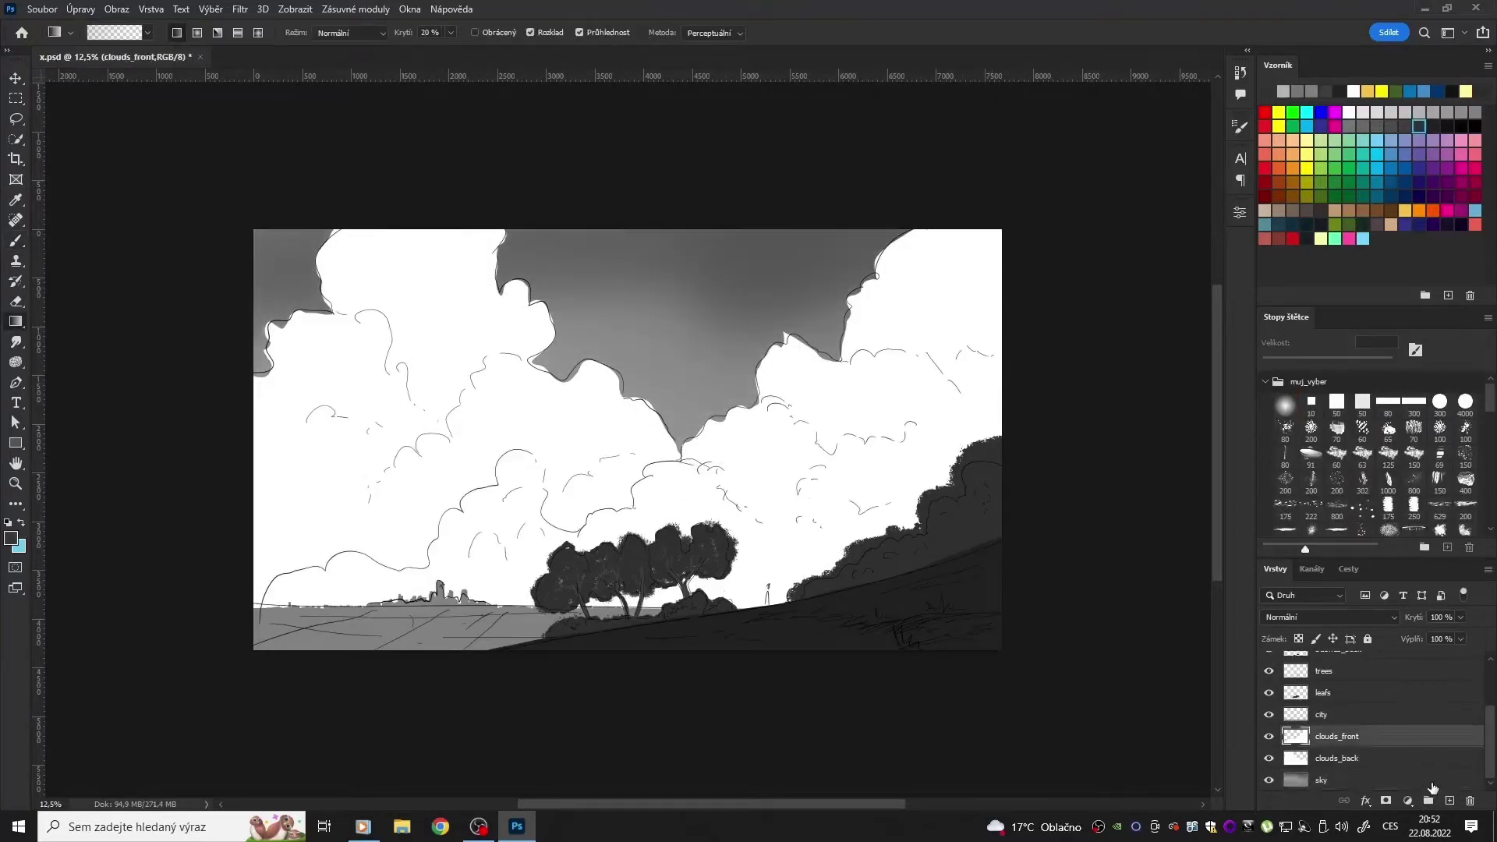
double_click(1326, 780)
text(background)
Step: Group the city and hill layers into a 'midground' group
scroll(1370, 711, down, 2)
click(1369, 697)
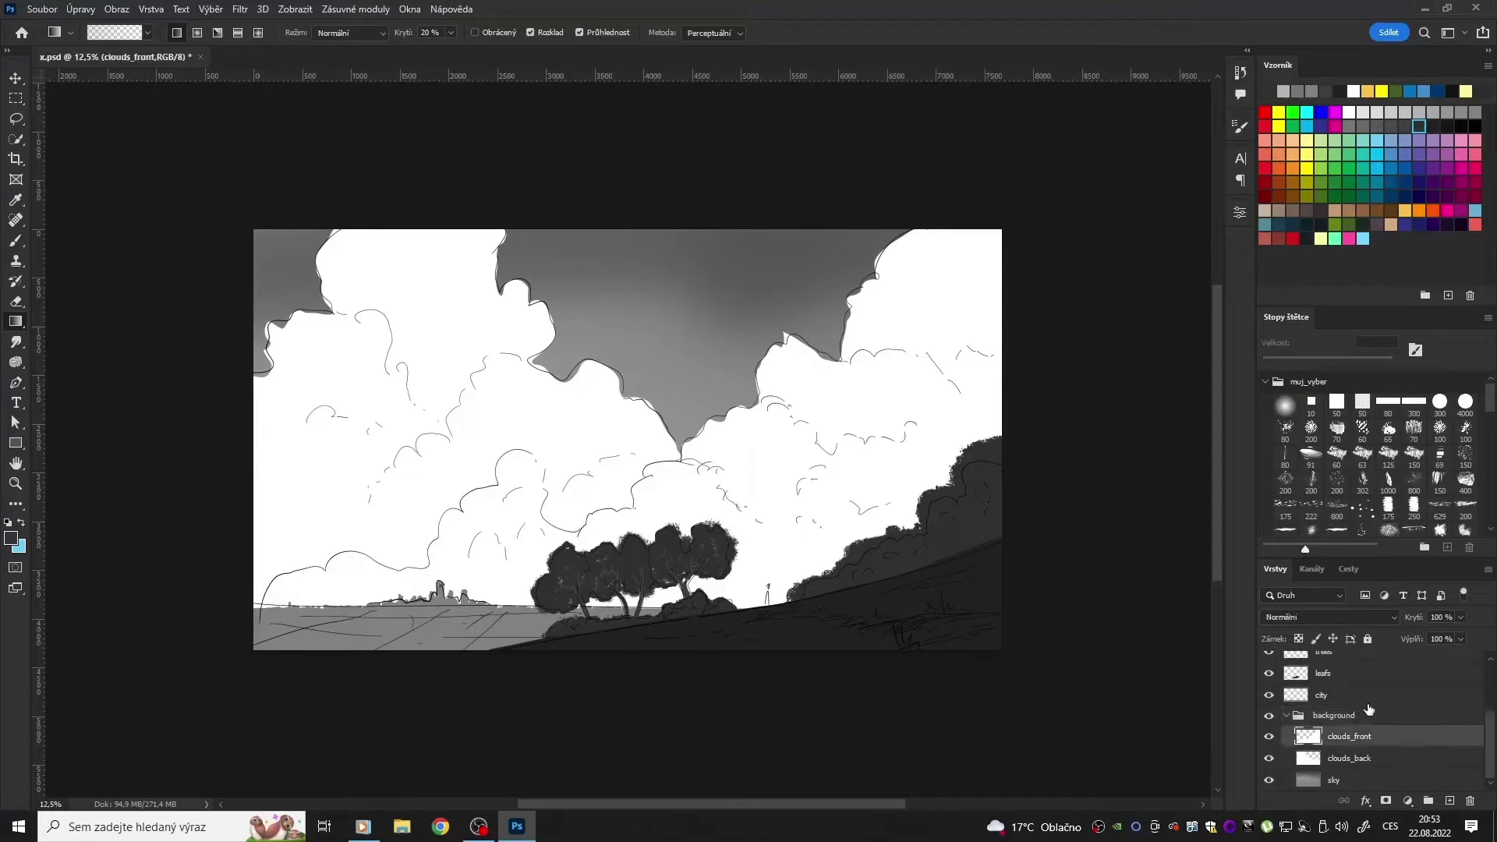
key(ctrl+g)
double_click(1331, 695)
text(midground)
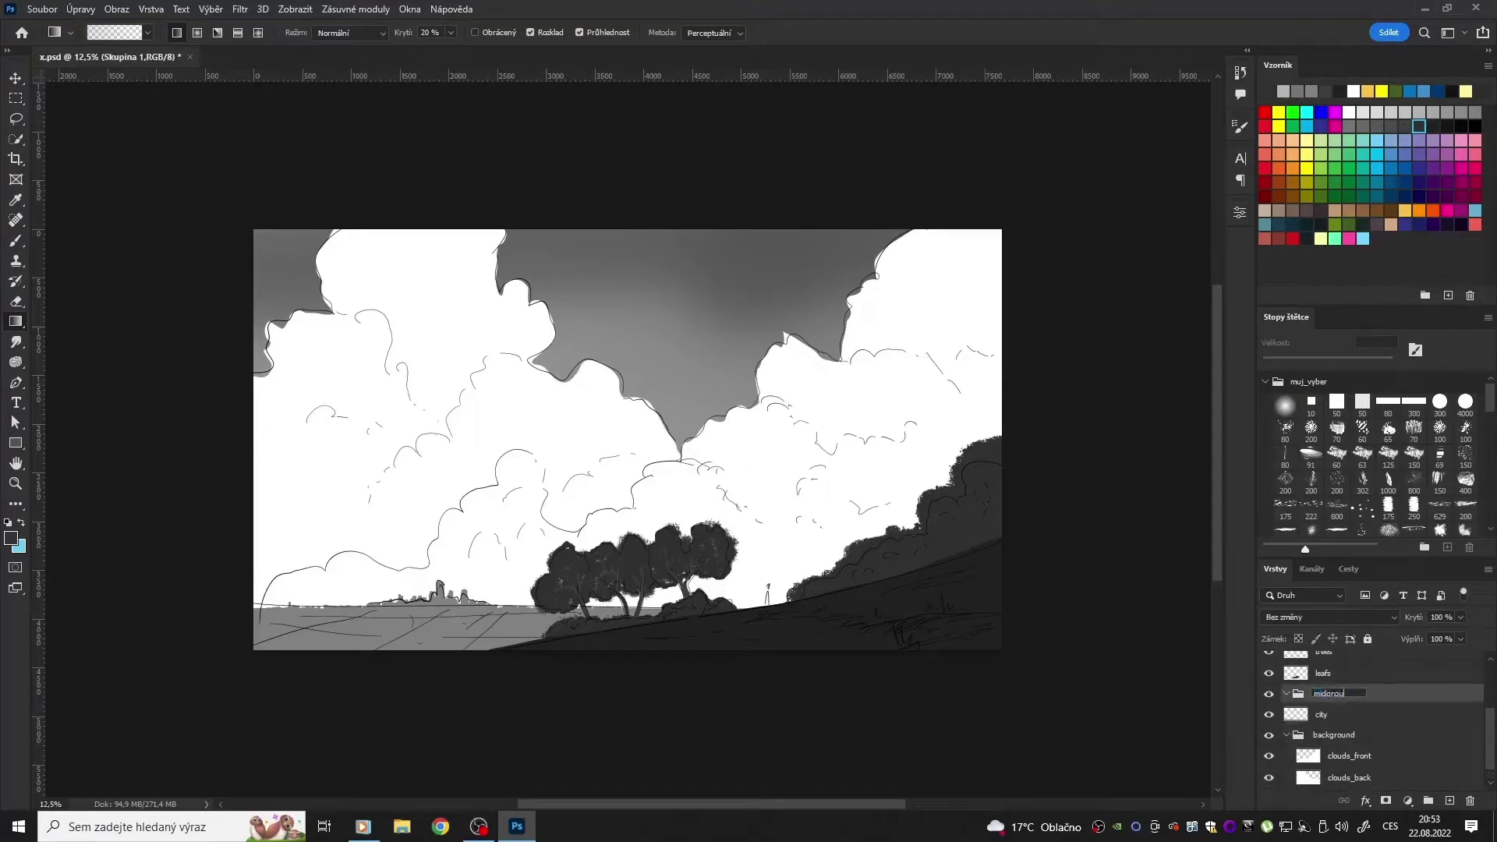
Step: Add a horizontal_light layer and paint a straight light band along the horizon
key(ctrl+shift+alt+n)
double_click(1342, 714)
text(tal_light)
key(Return)
click(1391, 111)
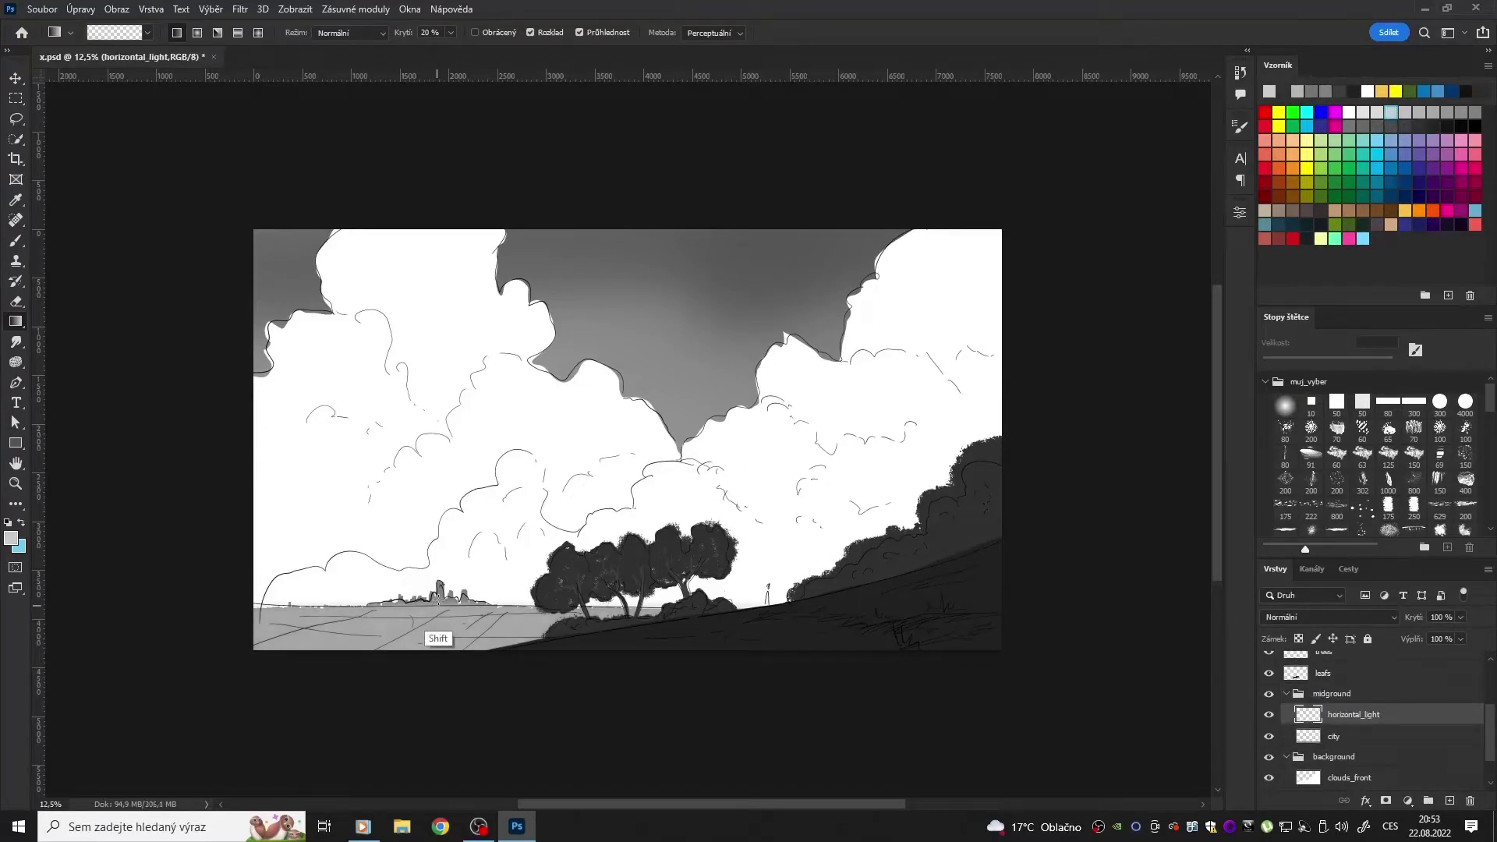
key(b)
click(257, 604)
shift+click(729, 604)
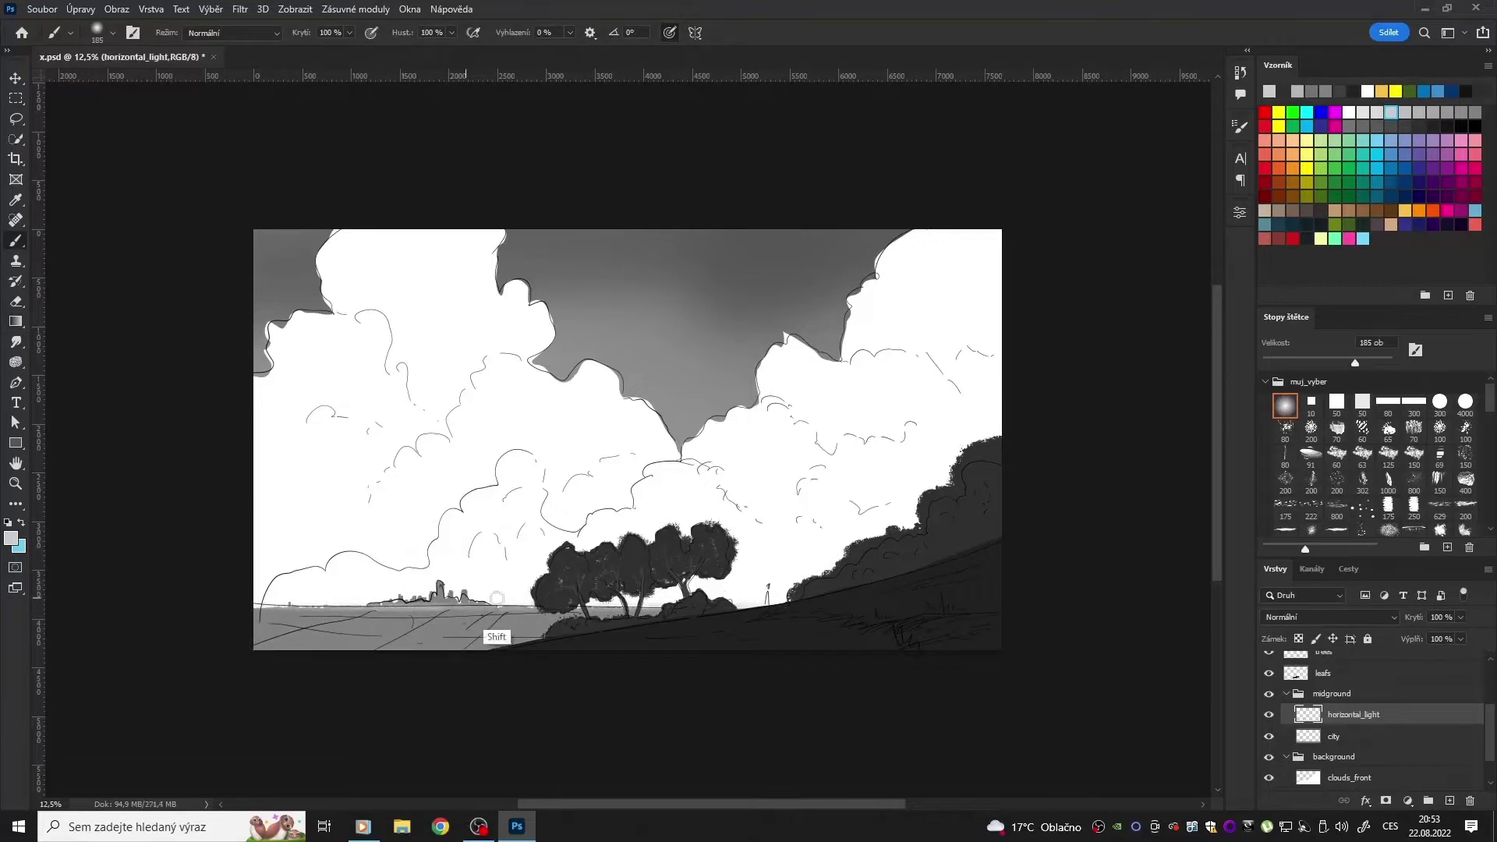
Step: Add a 'light' layer below city with a soft grey gradient rising from the horizon
key(ctrl+shift+alt+n)
double_click(1343, 757)
text(light)
key(Return)
key(g)
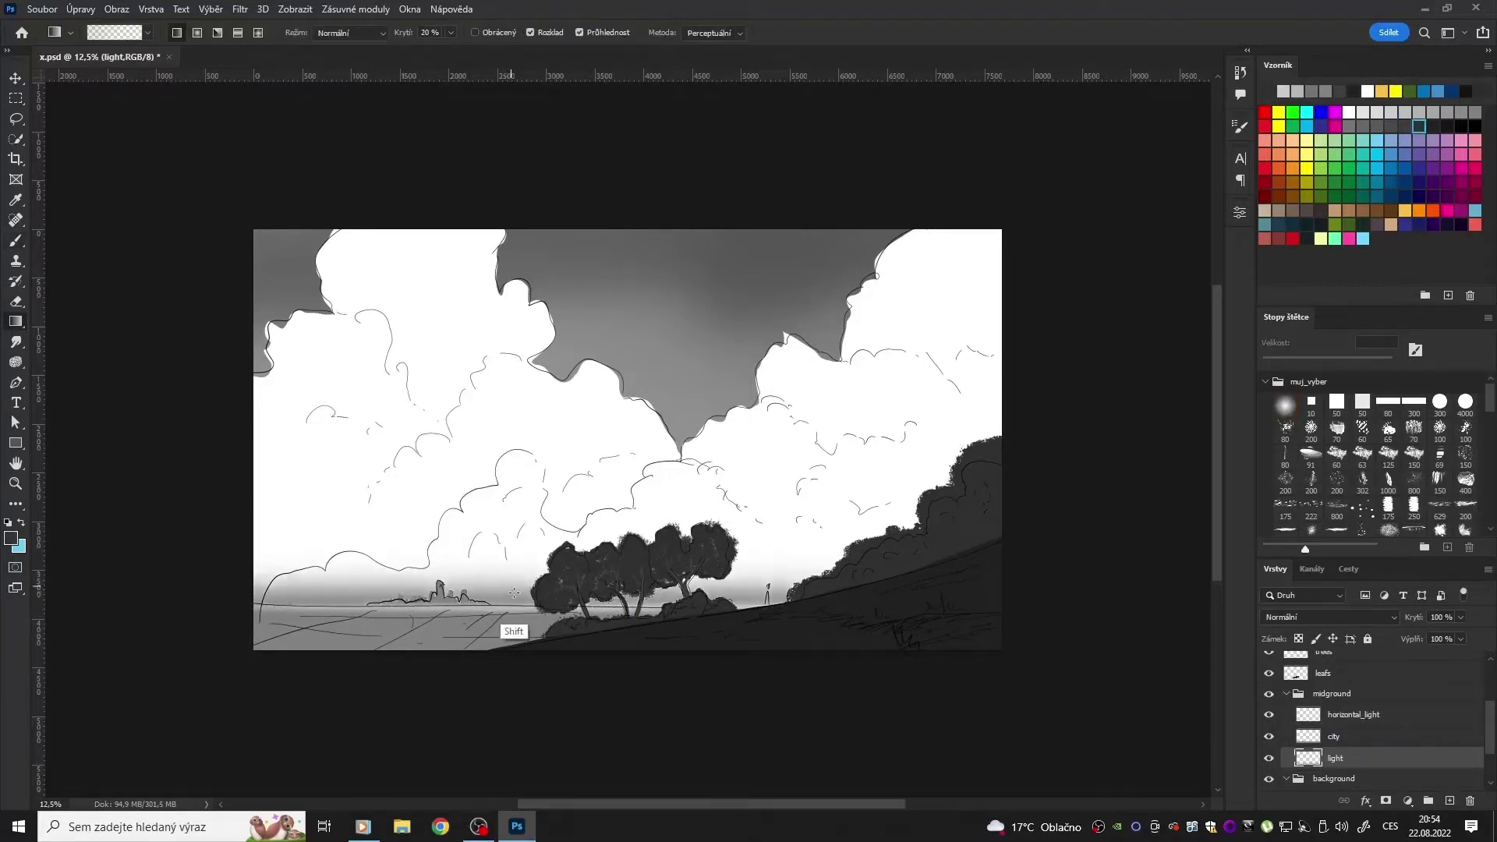
drag(499, 612, 498, 538)
Step: Prepare the dets layer for shading with a grey colour and a textured cloud brush
scroll(1493, 725, up, 1)
scroll(1493, 725, down, 2)
click(1347, 758)
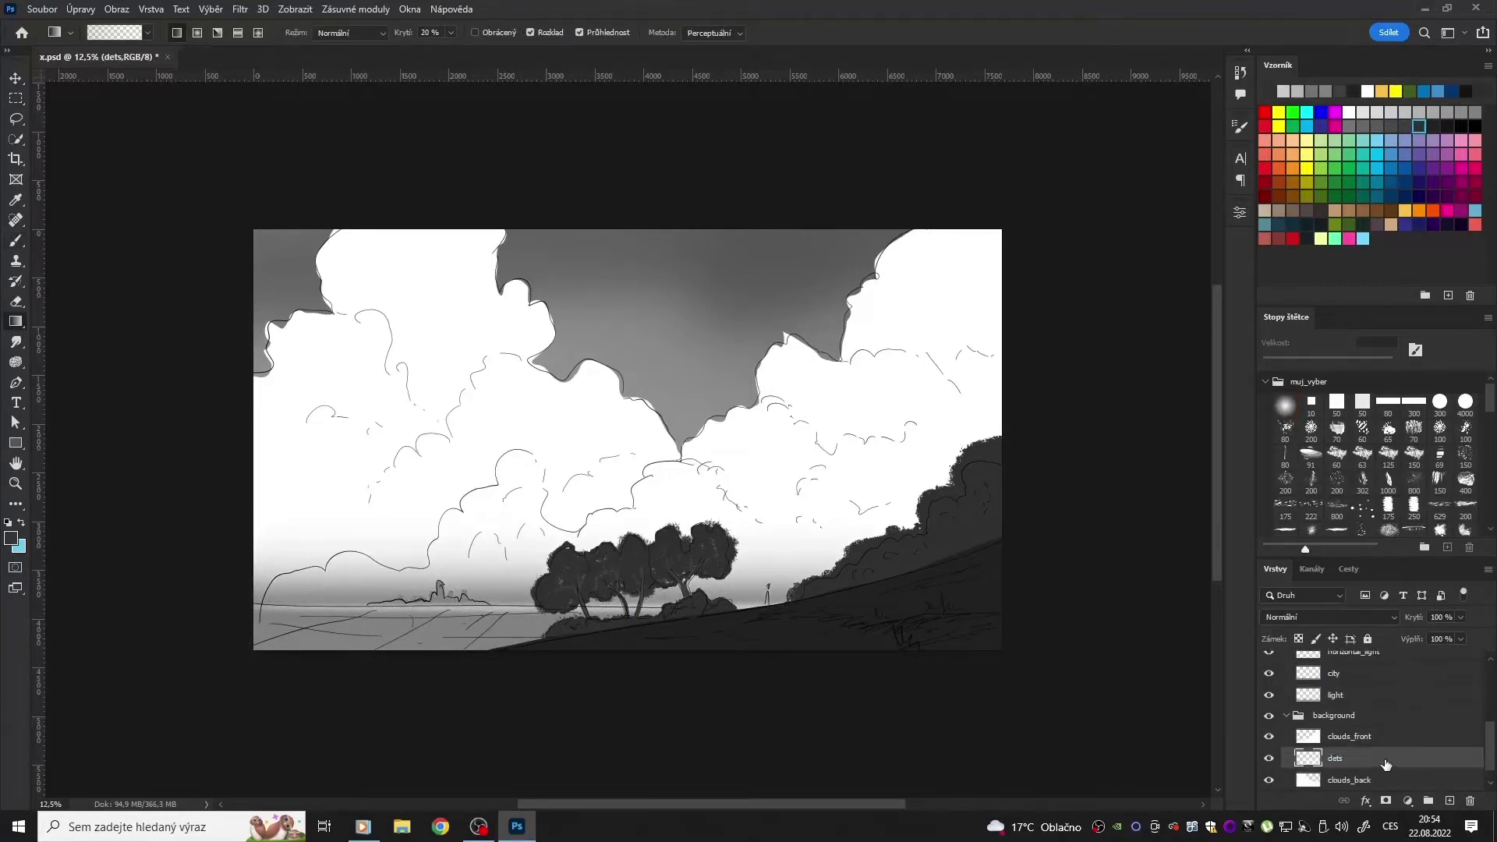
click(1348, 125)
key(b)
click(1311, 479)
Step: Paint grey shading into the middle clouds on the dets layer
click(1406, 781)
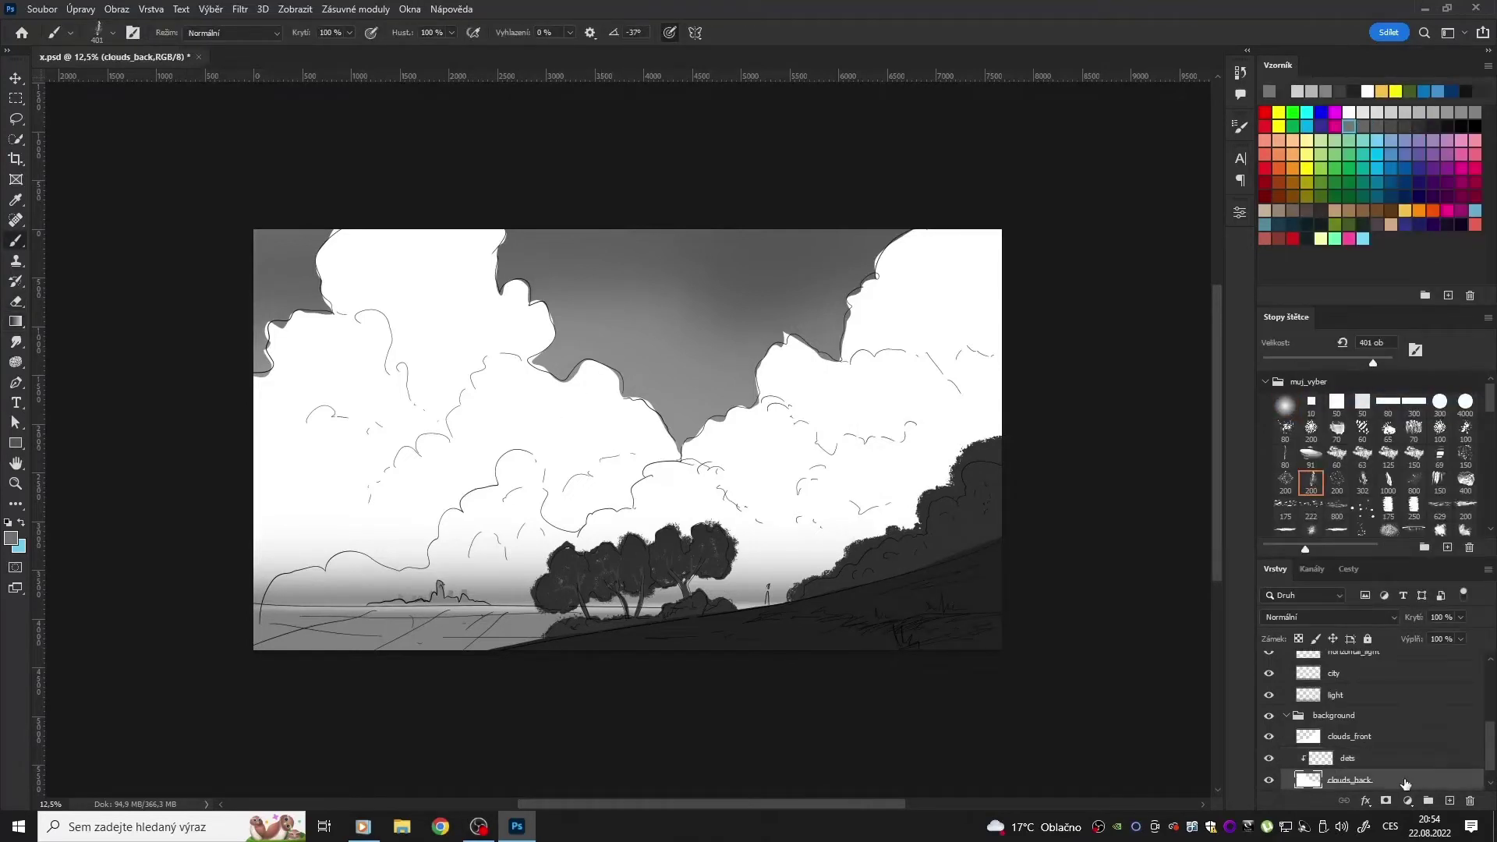
click(1347, 758)
drag(662, 389, 561, 515)
drag(437, 242, 546, 351)
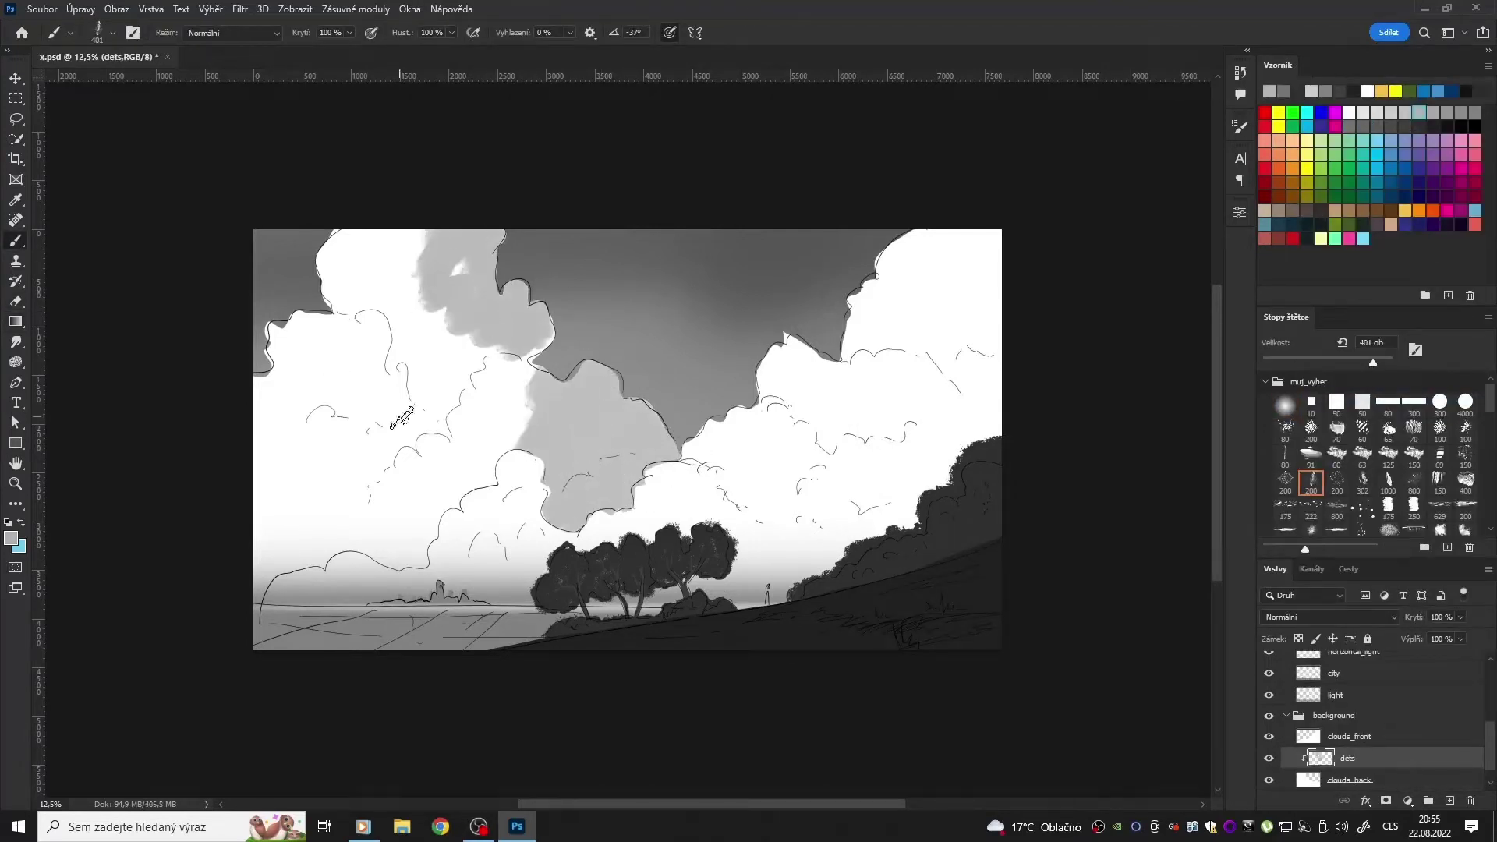
drag(405, 382, 374, 475)
key(e)
key(b)
Step: Extend the grey shading across the left and middle clouds
mouse_move(535, 383)
mouse_down()
mouse_move(538, 437)
mouse_move(405, 335)
mouse_move(499, 374)
mouse_move(510, 293)
mouse_up()
drag(669, 505, 437, 546)
drag(538, 406, 311, 499)
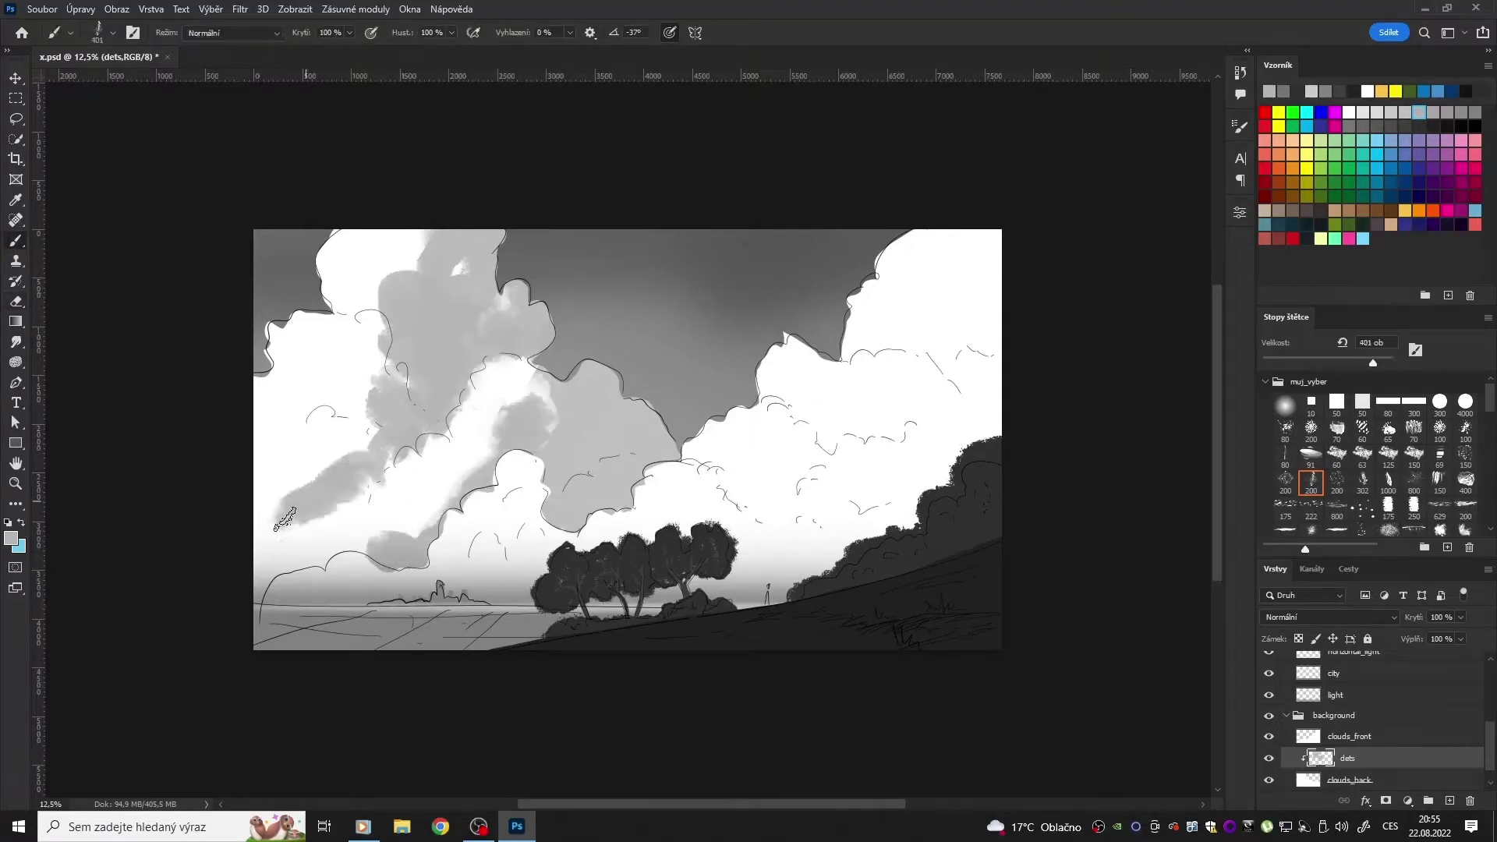
mouse_move(374, 437)
mouse_down()
mouse_move(265, 498)
mouse_move(417, 234)
mouse_move(312, 468)
mouse_up()
key(e)
key(b)
Step: Enlarge the brush and darken the shading on the middle clouds
drag(374, 405, 592, 546)
drag(1368, 363, 1378, 363)
drag(608, 390, 546, 499)
drag(569, 405, 452, 499)
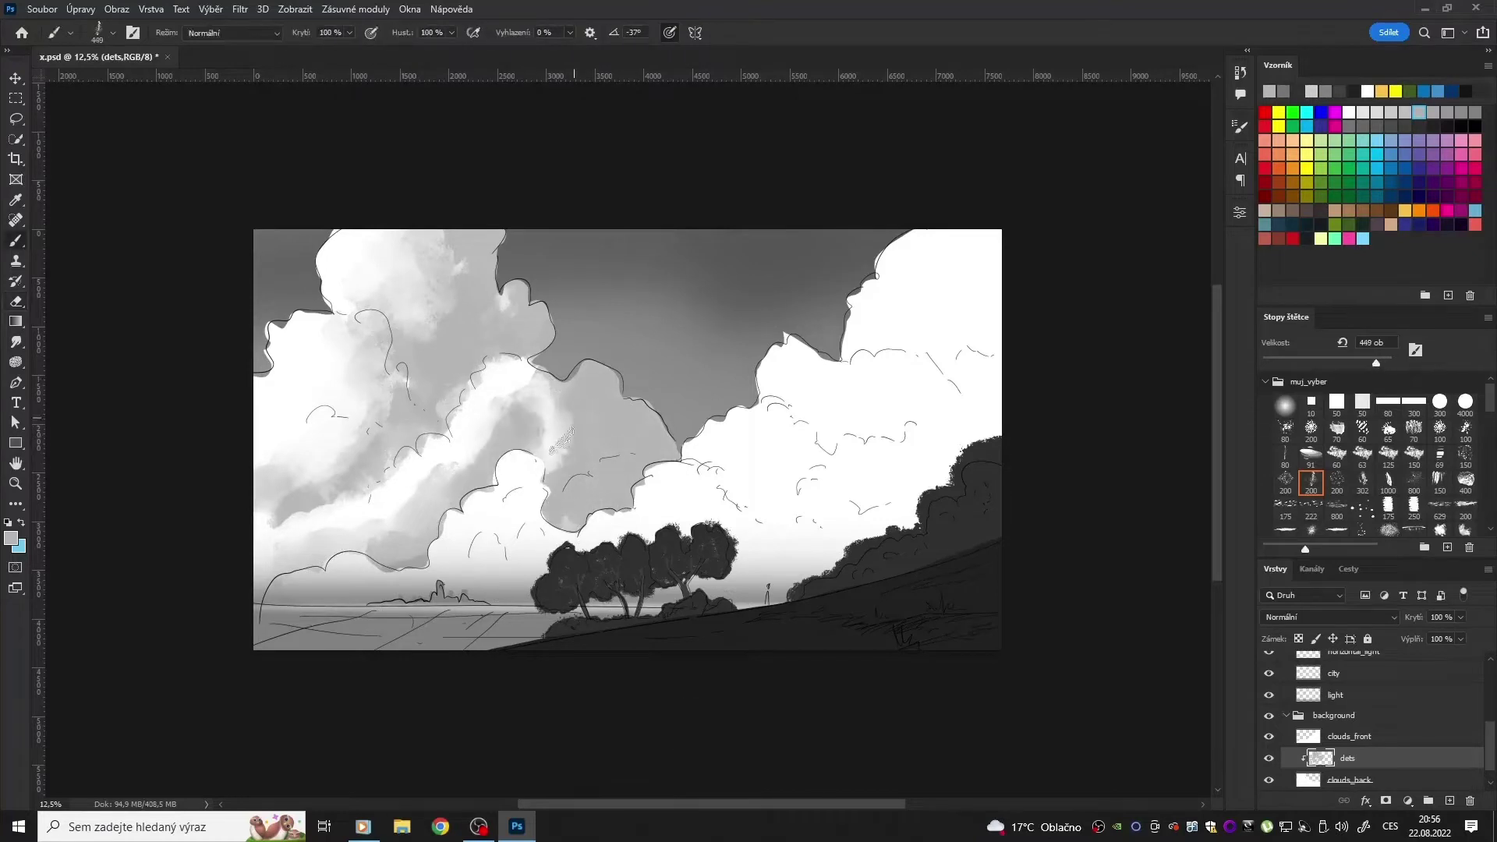
Step: Erase lighter highlights back into the middle and left cloud edges
key(e)
drag(612, 409, 620, 452)
mouse_move(363, 372)
mouse_down()
mouse_move(374, 452)
mouse_move(460, 234)
mouse_up()
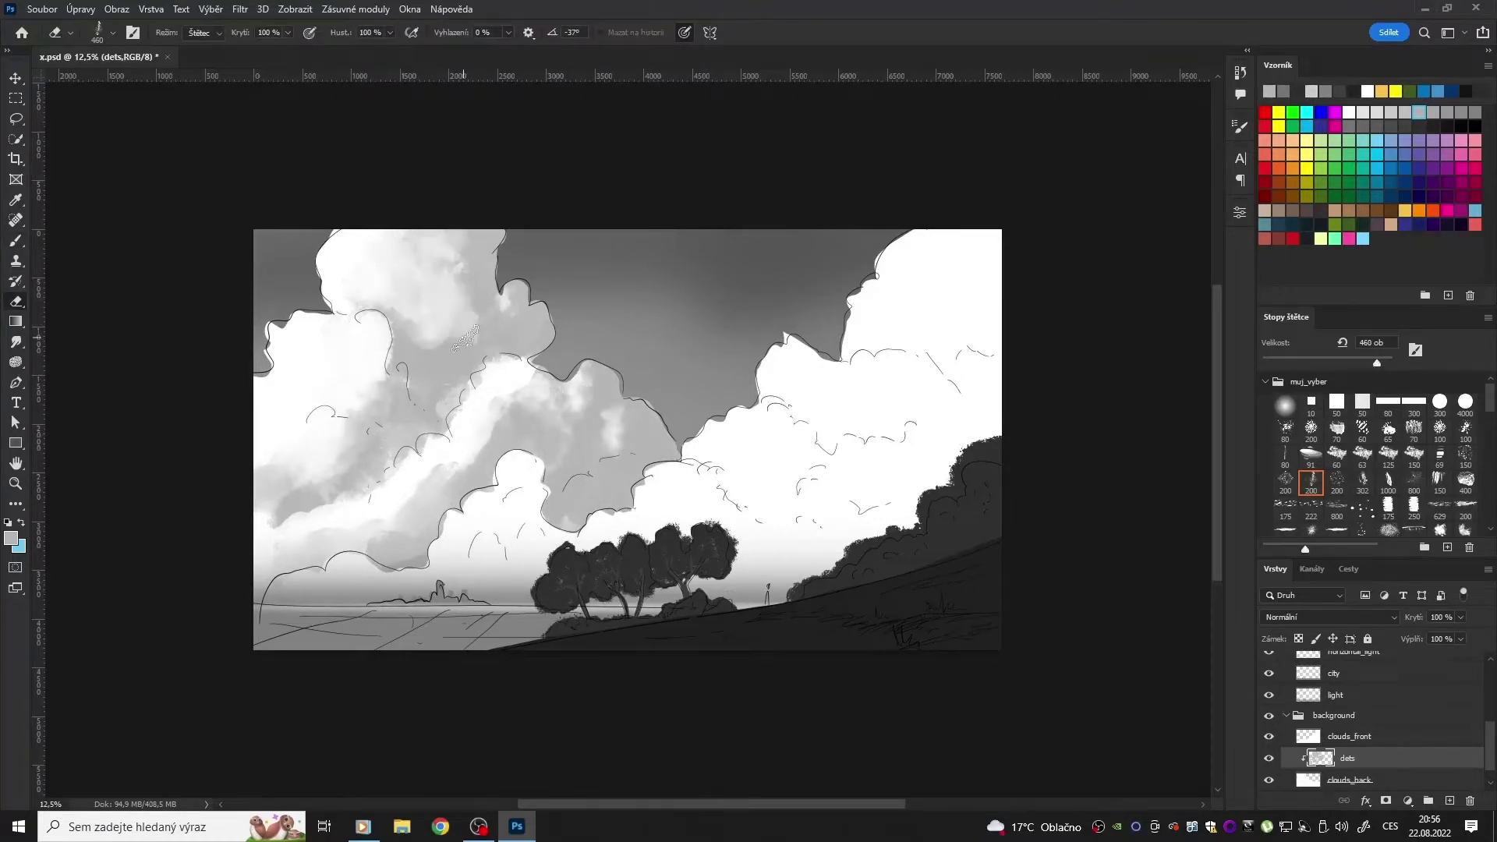
drag(351, 483, 265, 530)
mouse_move(390, 468)
mouse_down()
mouse_move(540, 380)
mouse_move(507, 437)
mouse_up()
Step: Add a 'dets' layer above clouds_front and try dark shading on the right clouds, then undo it
key(ctrl+shift+alt+n)
double_click(1360, 734)
text(de)
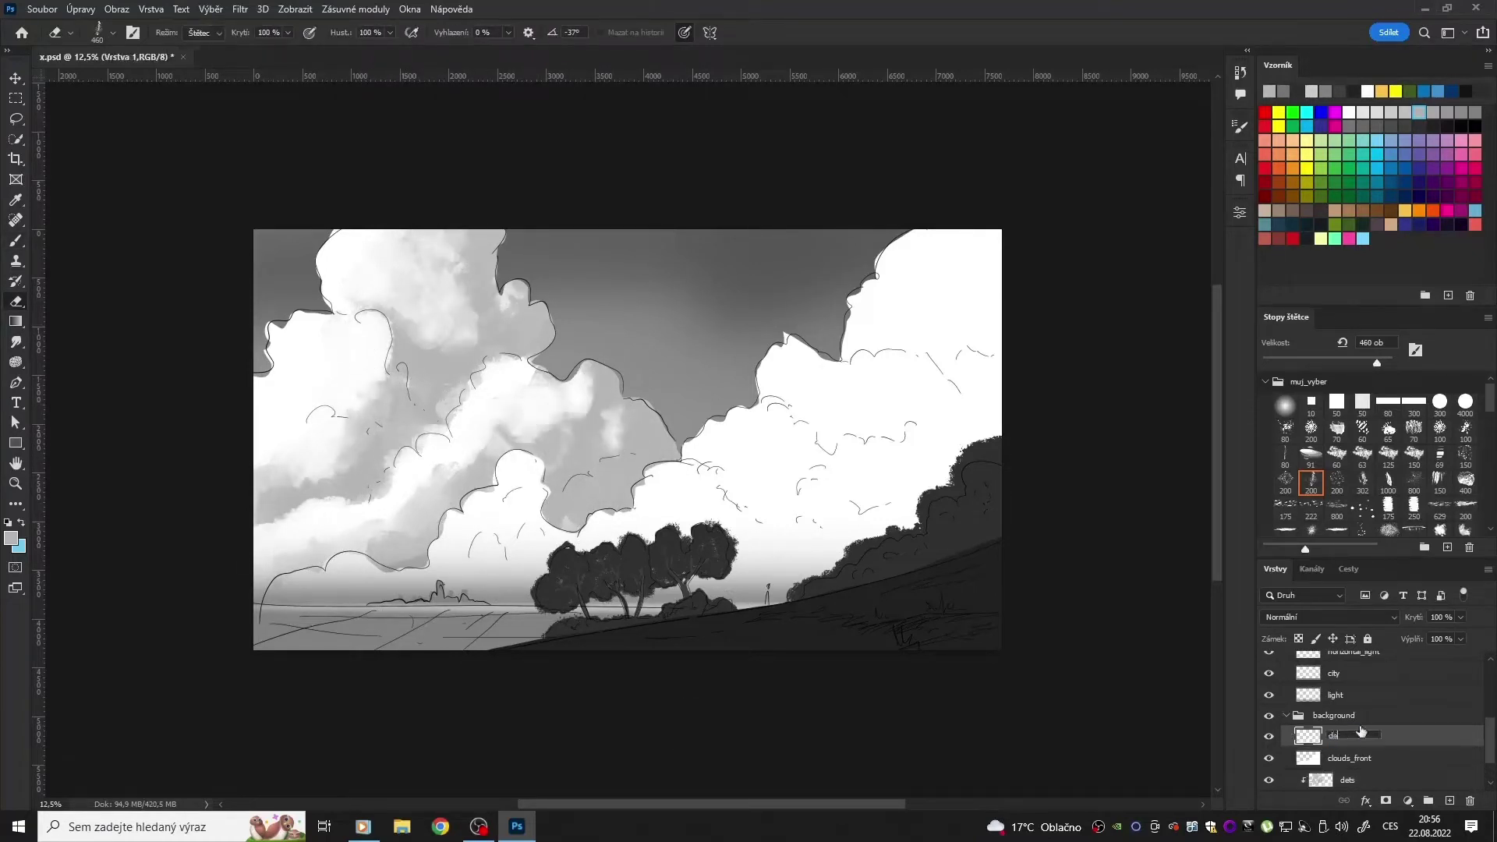
text(b)
drag(1363, 363, 1383, 363)
drag(975, 249, 811, 593)
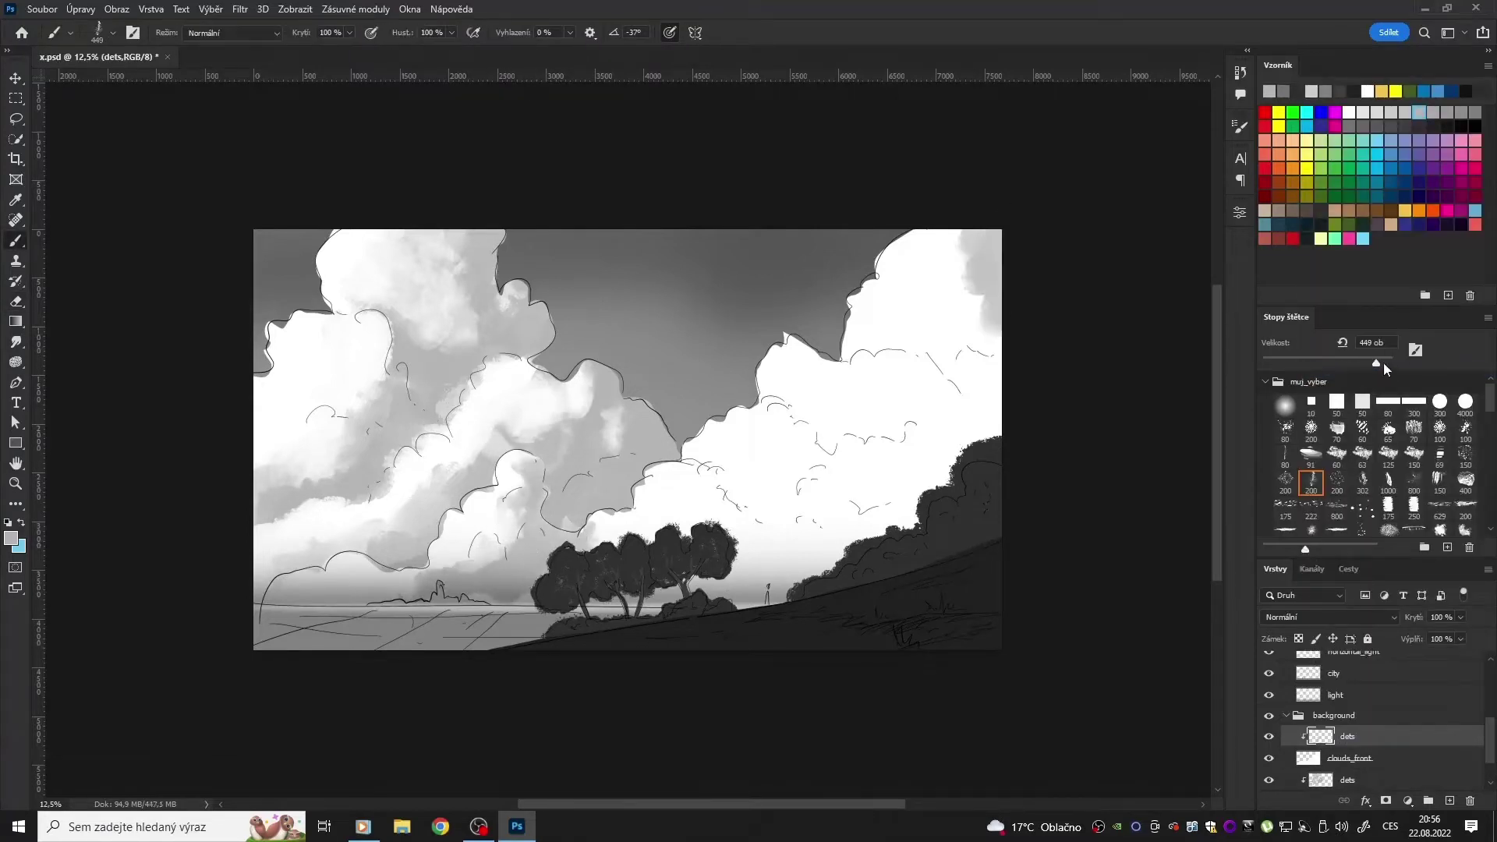
key(ctrl+z)
key(bracketleft)
key(bracketleft)
key(bracketleft)
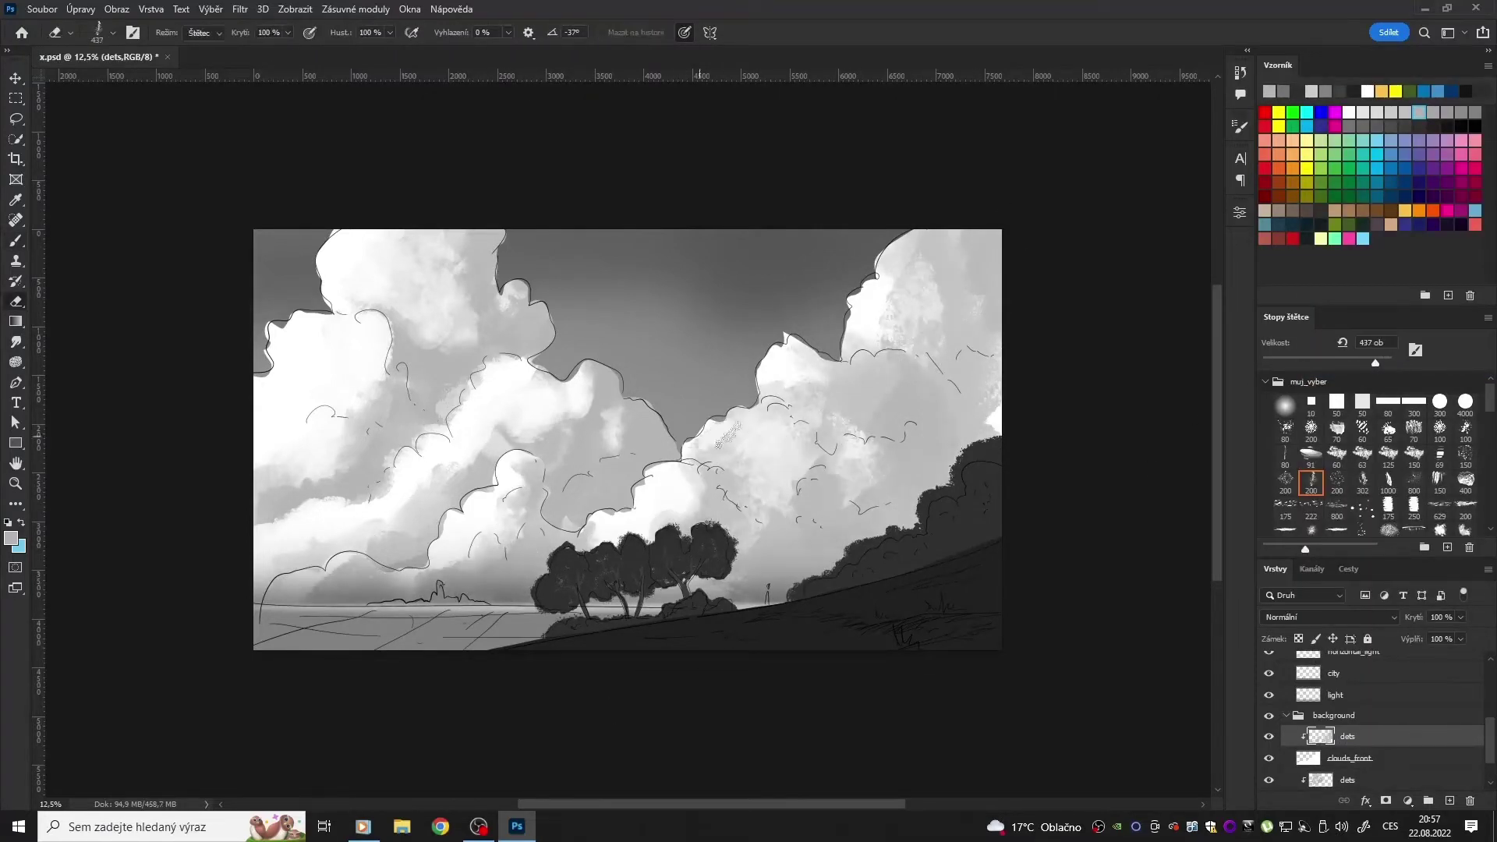
Step: Set white as the colour and erase shading around the right clouds on the dets layer
drag(1376, 364, 1351, 364)
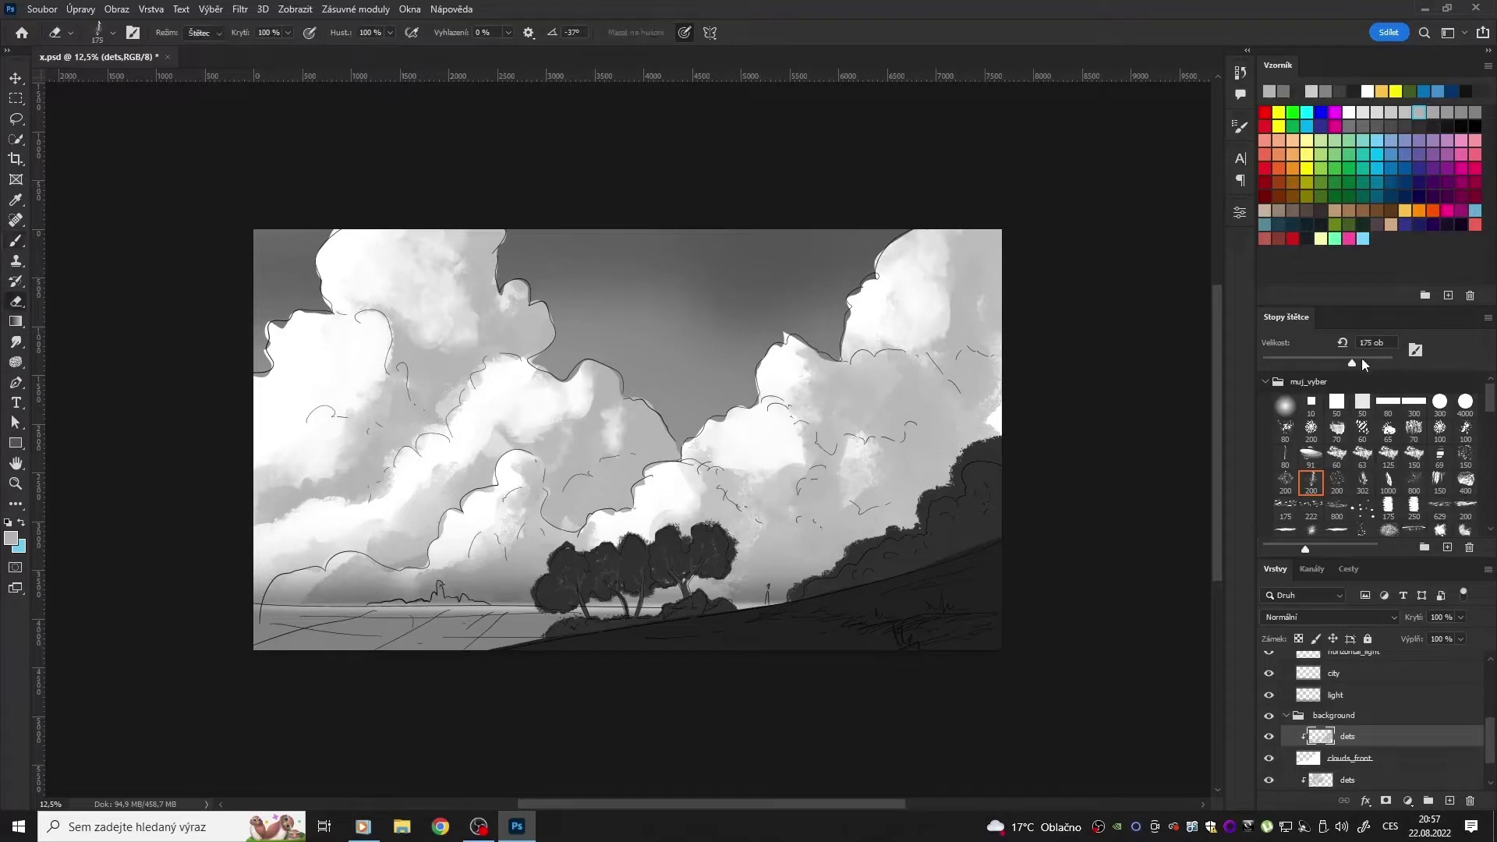
key(alt+bracketleft)
alt+click(894, 252)
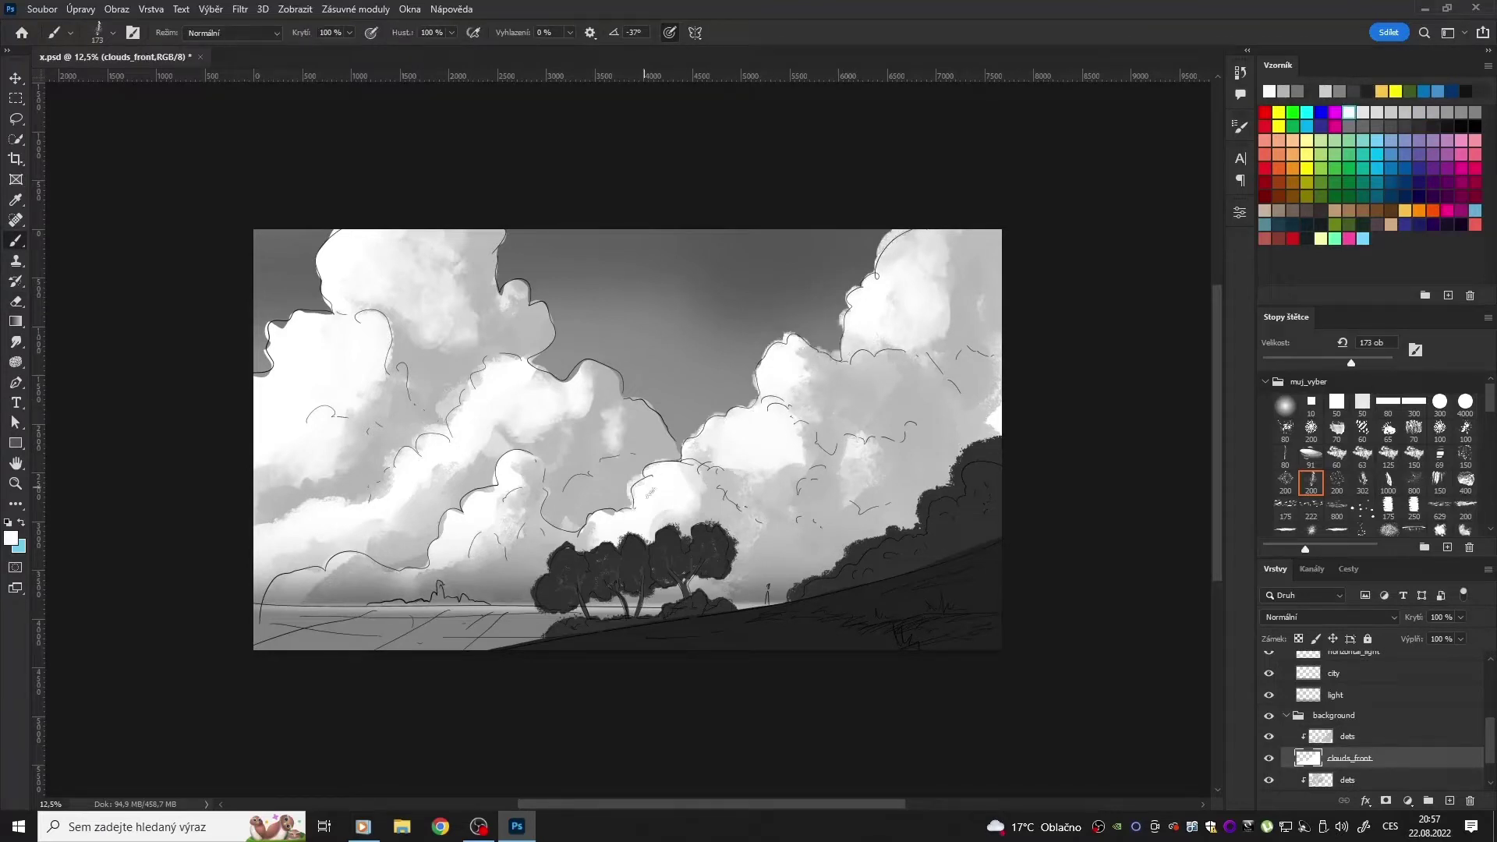
key(alt+bracketright)
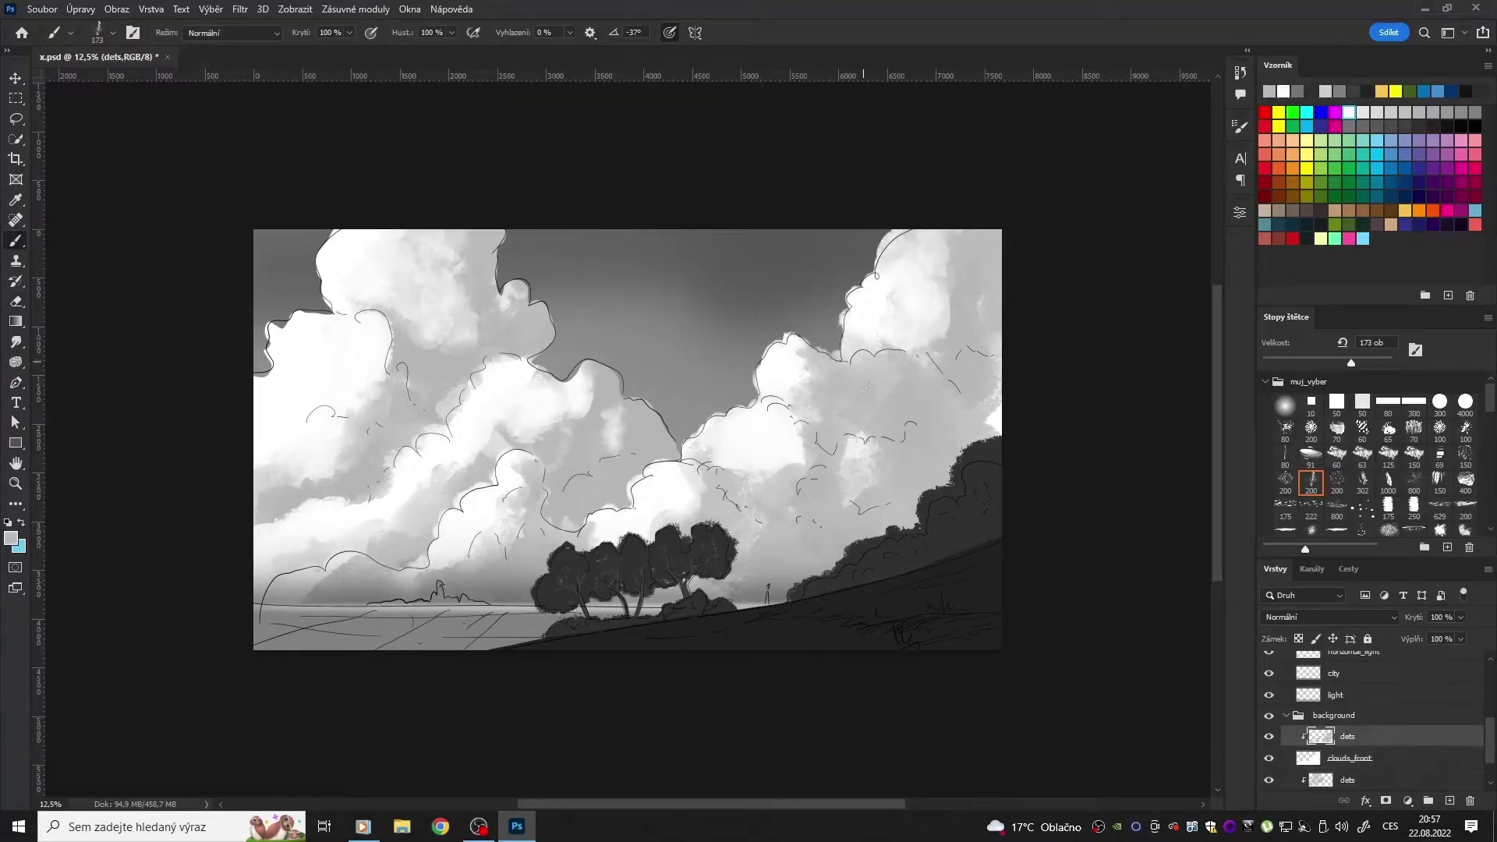
key(e)
drag(866, 452, 842, 514)
drag(896, 234, 905, 327)
drag(967, 242, 960, 290)
Step: Brighten the right clouds with white strokes, alternating brush and eraser at size 183
key(b)
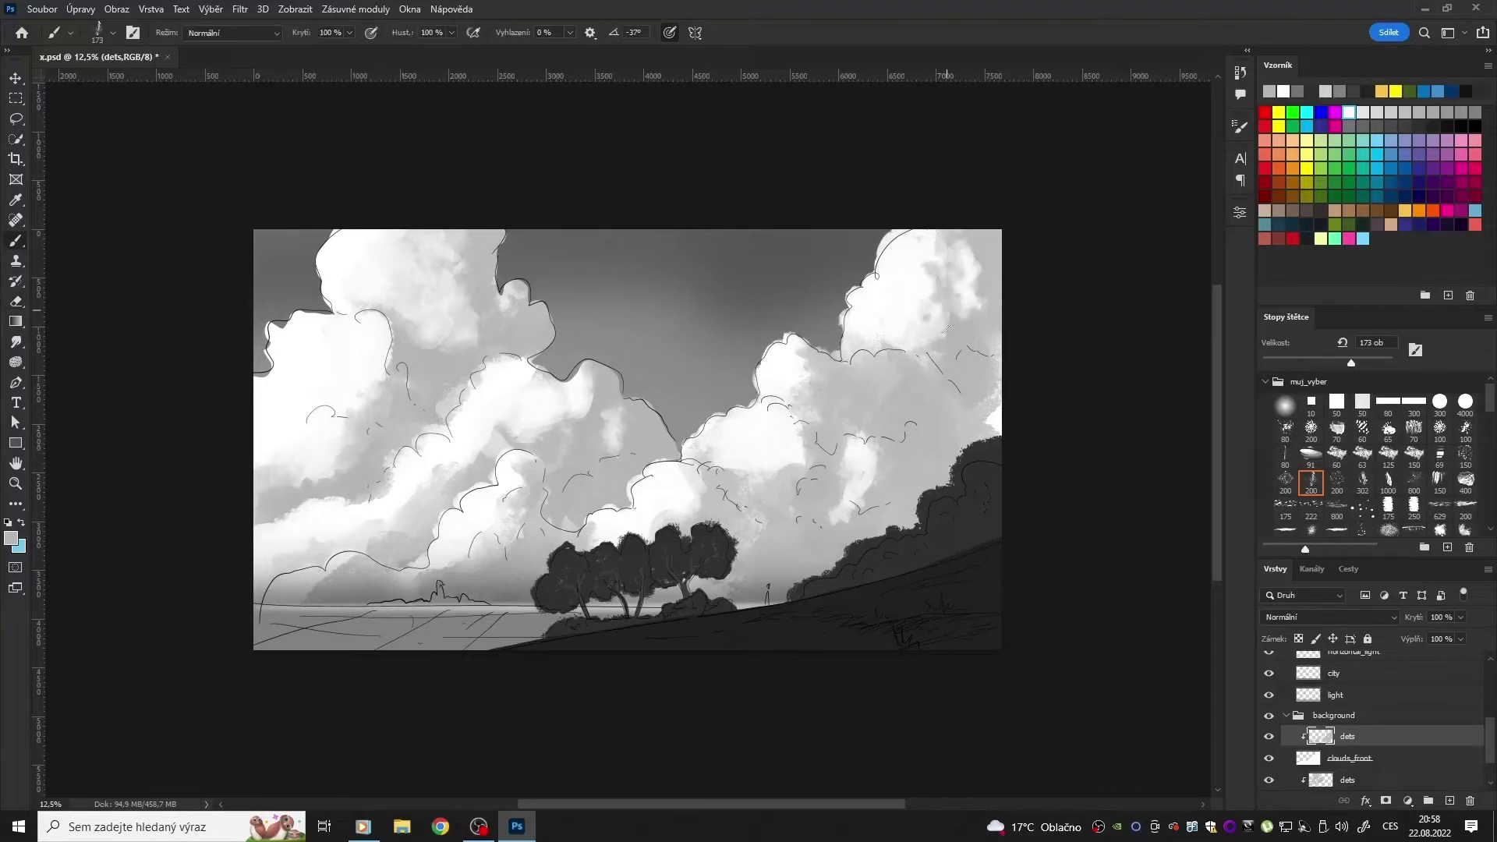
click(1442, 531)
key(e)
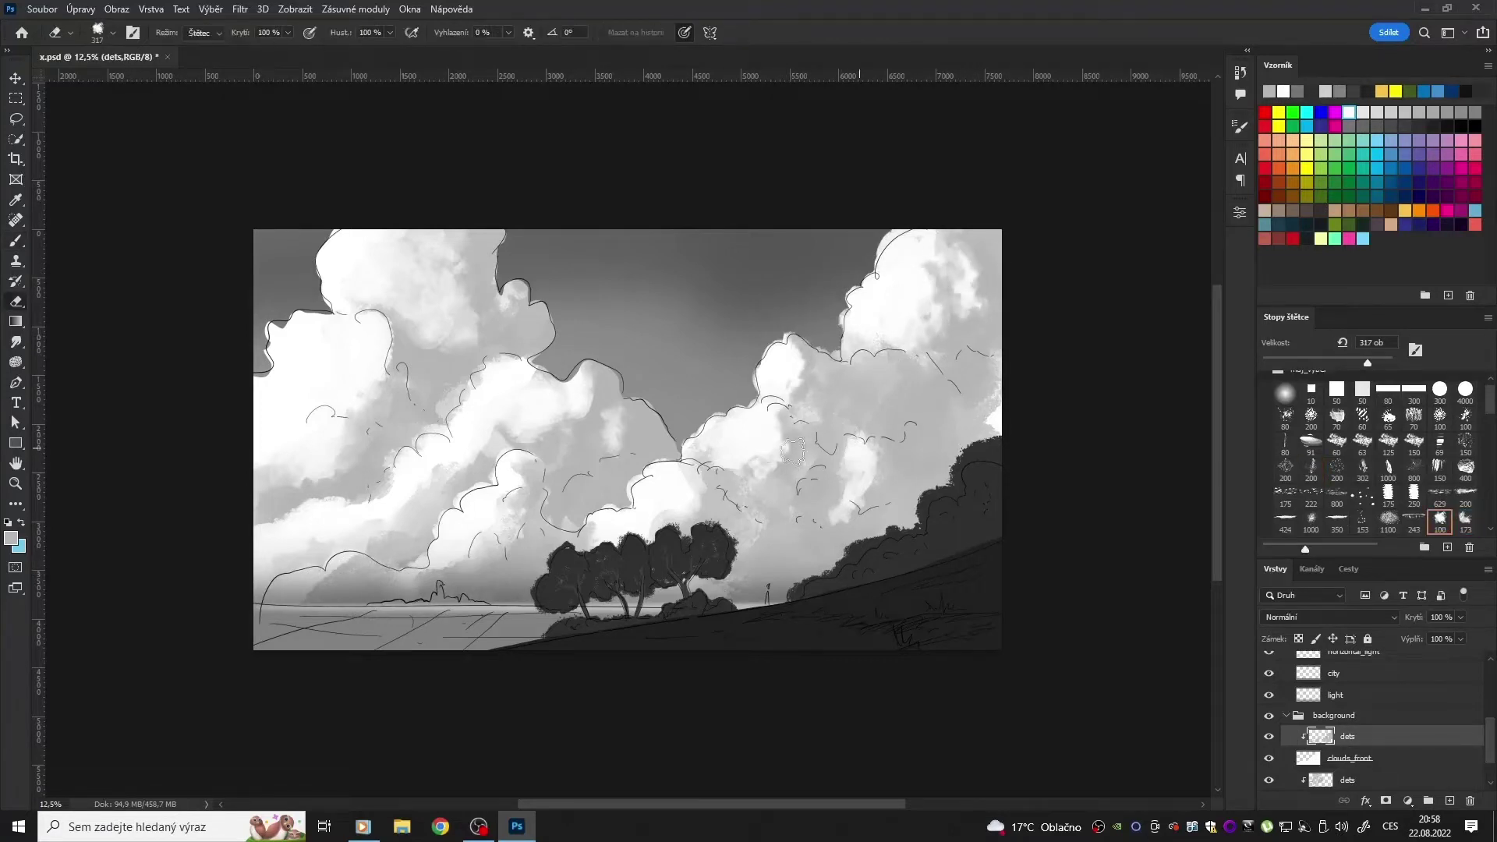
key(period)
key(period)
key(period)
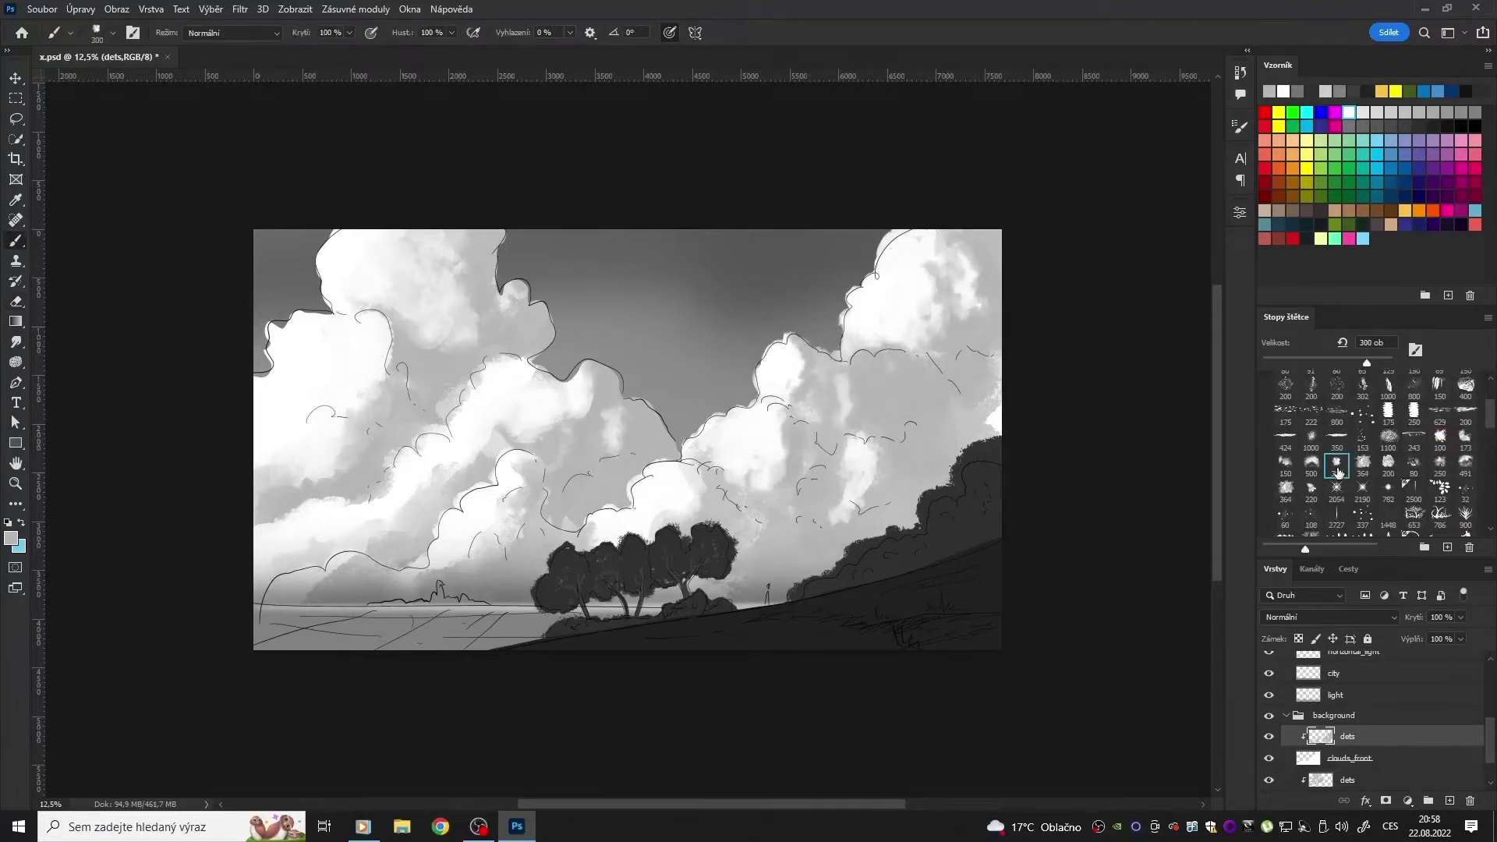
key(b)
mouse_move(852, 494)
mouse_down()
mouse_move(811, 530)
mouse_move(928, 439)
mouse_up()
key(e)
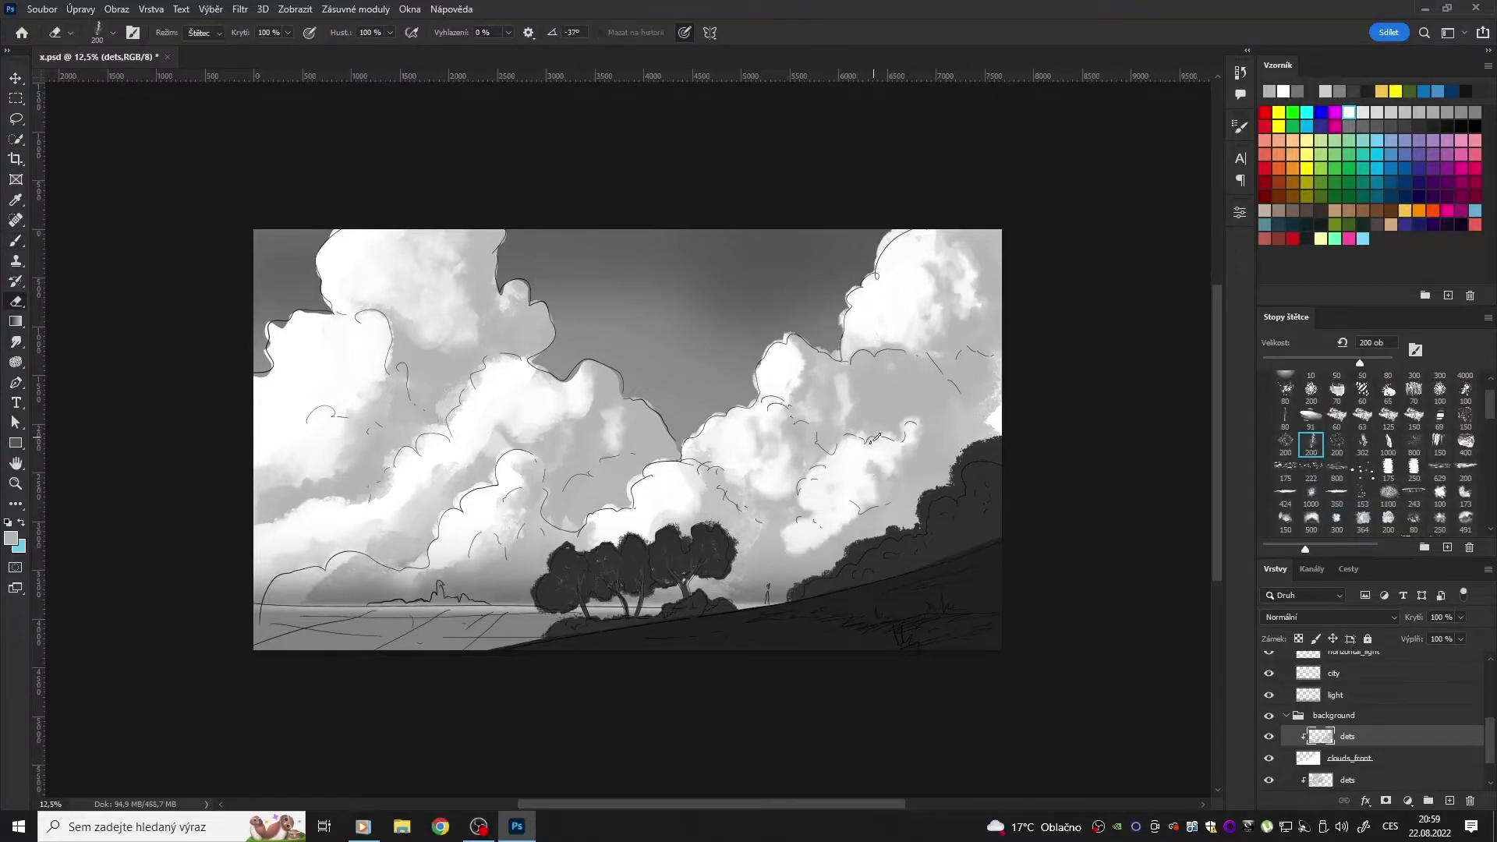
key(b)
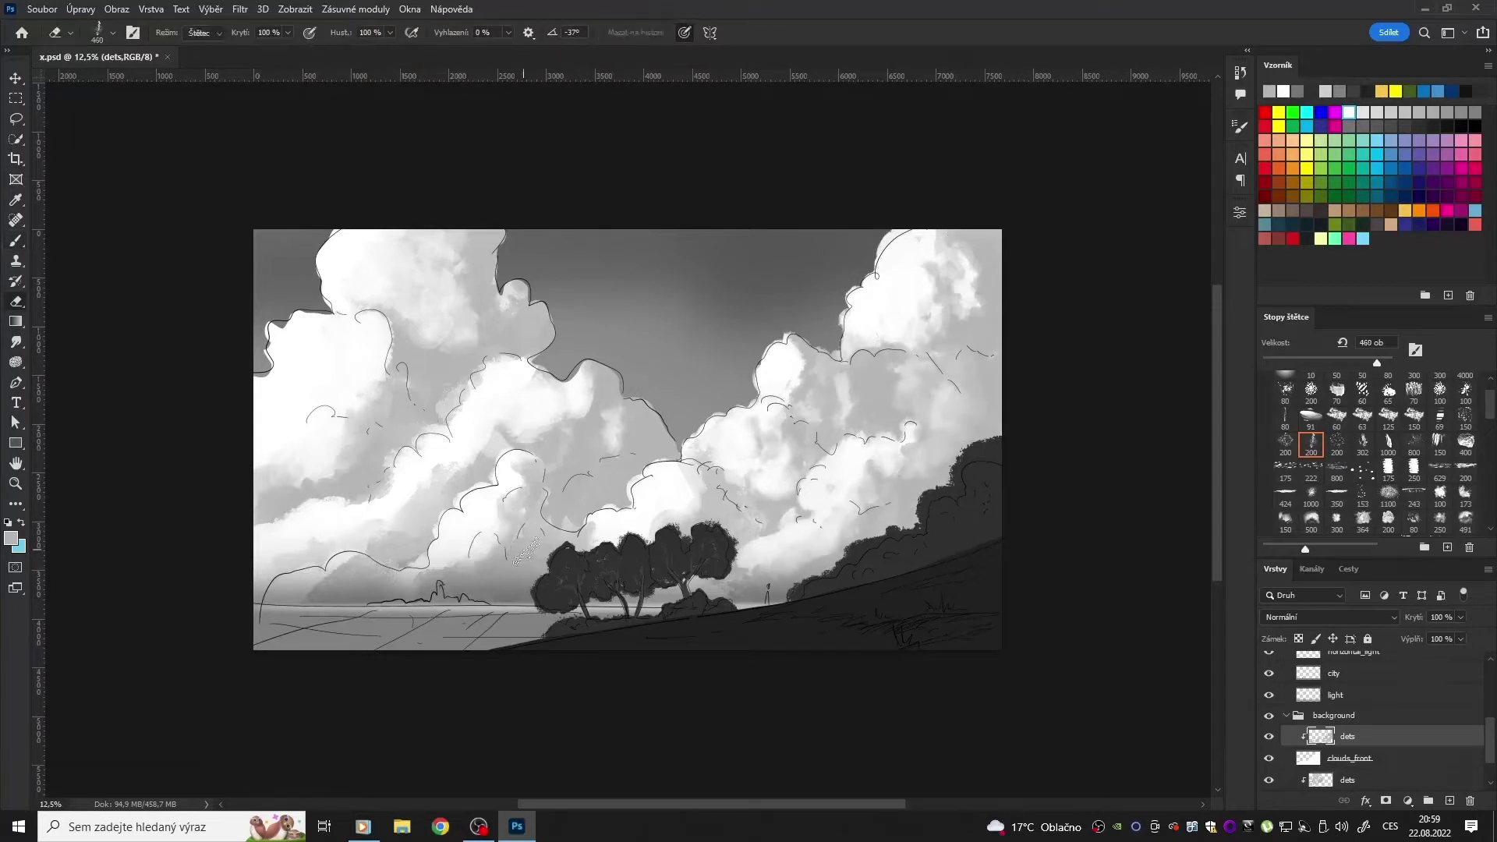
click(1354, 362)
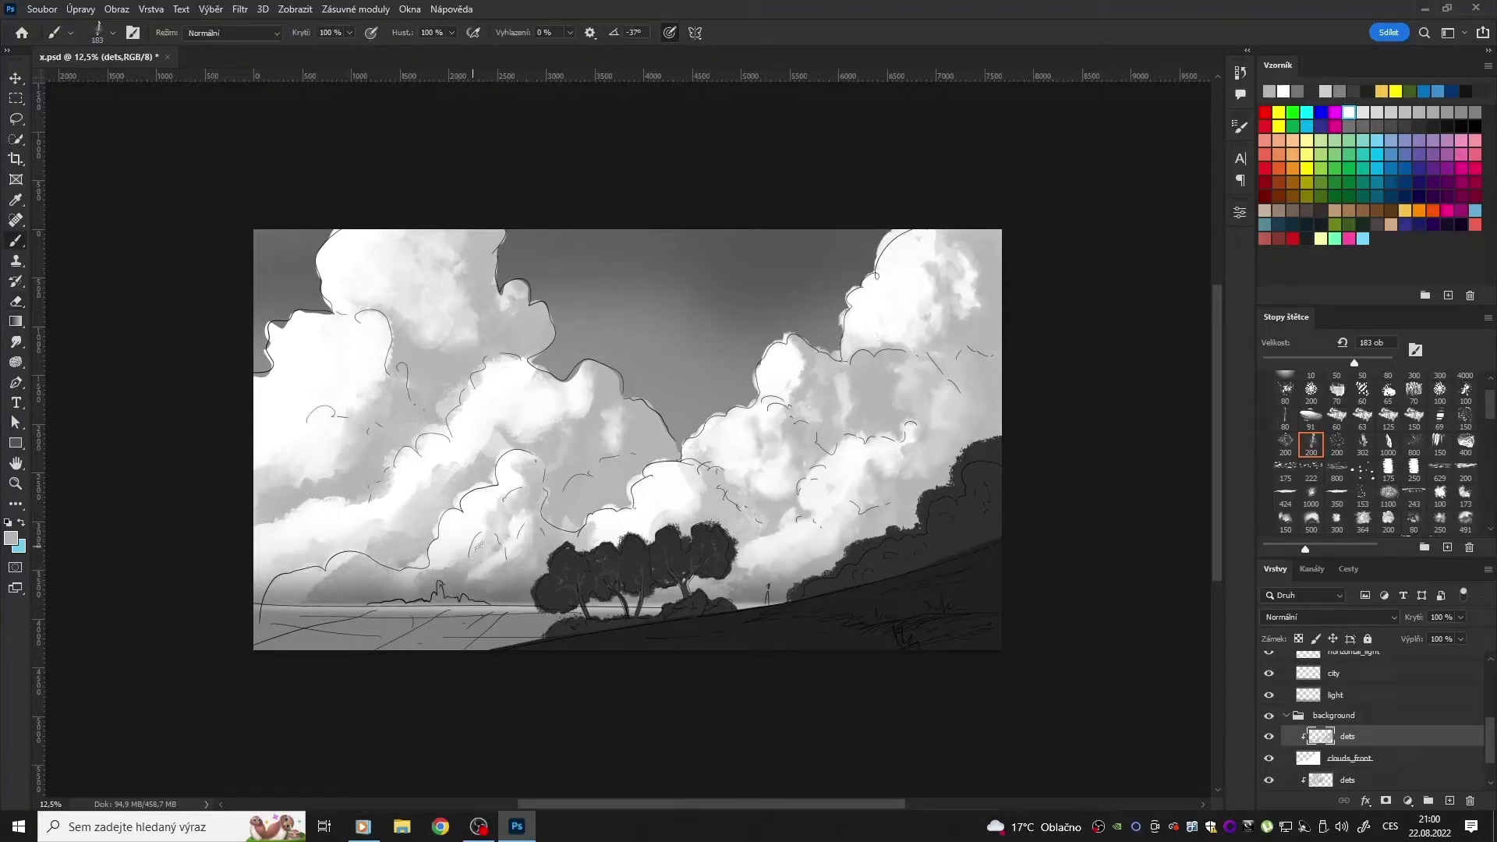
key(e)
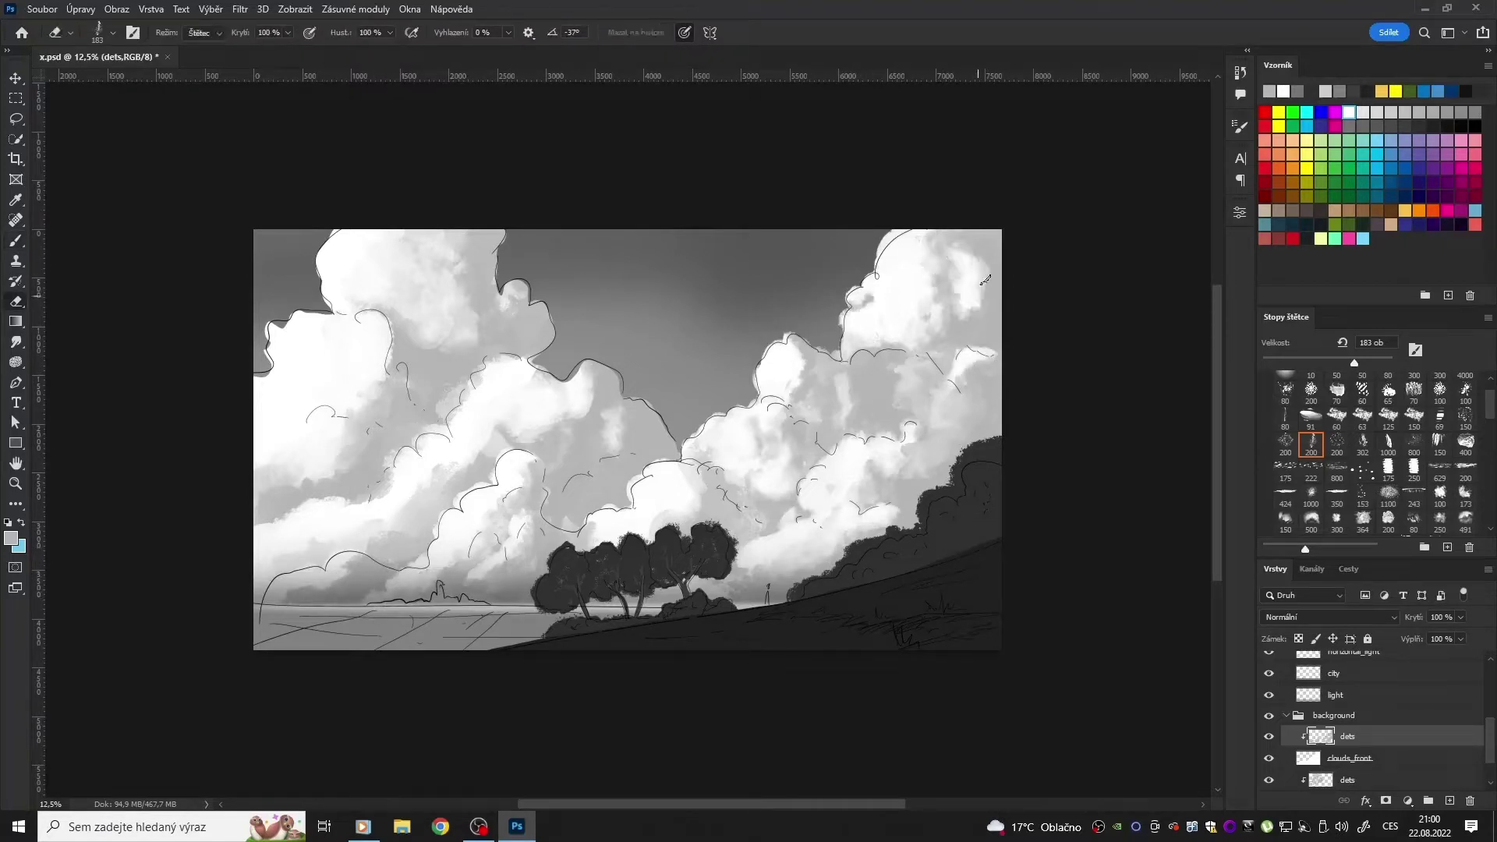
key(b)
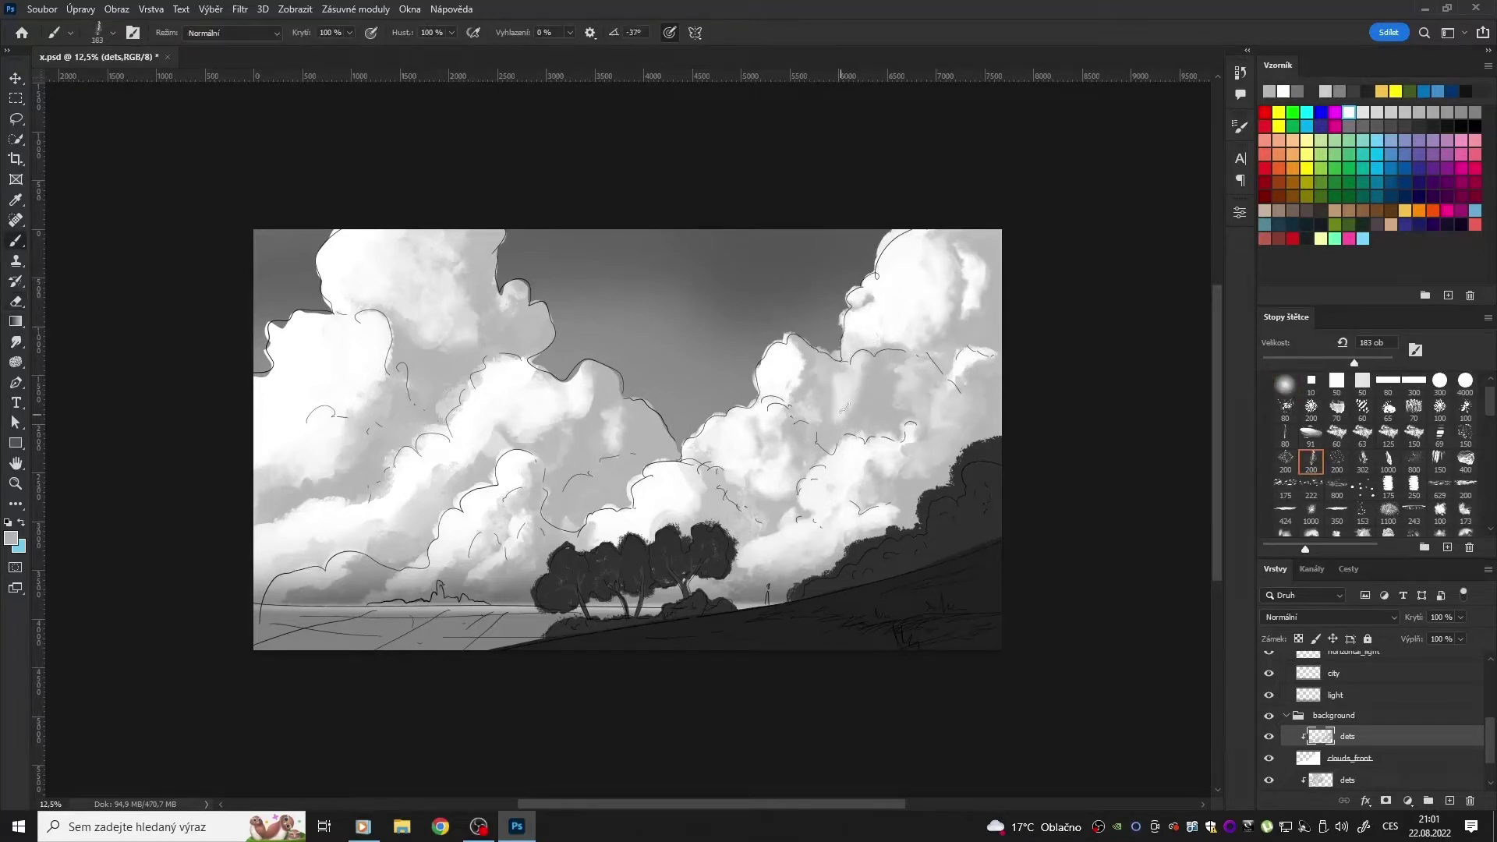
Step: Darken the lower cloud shading with Hue/Saturation Lightness -7
key(ctrl+u)
drag(1136, 644, 1132, 647)
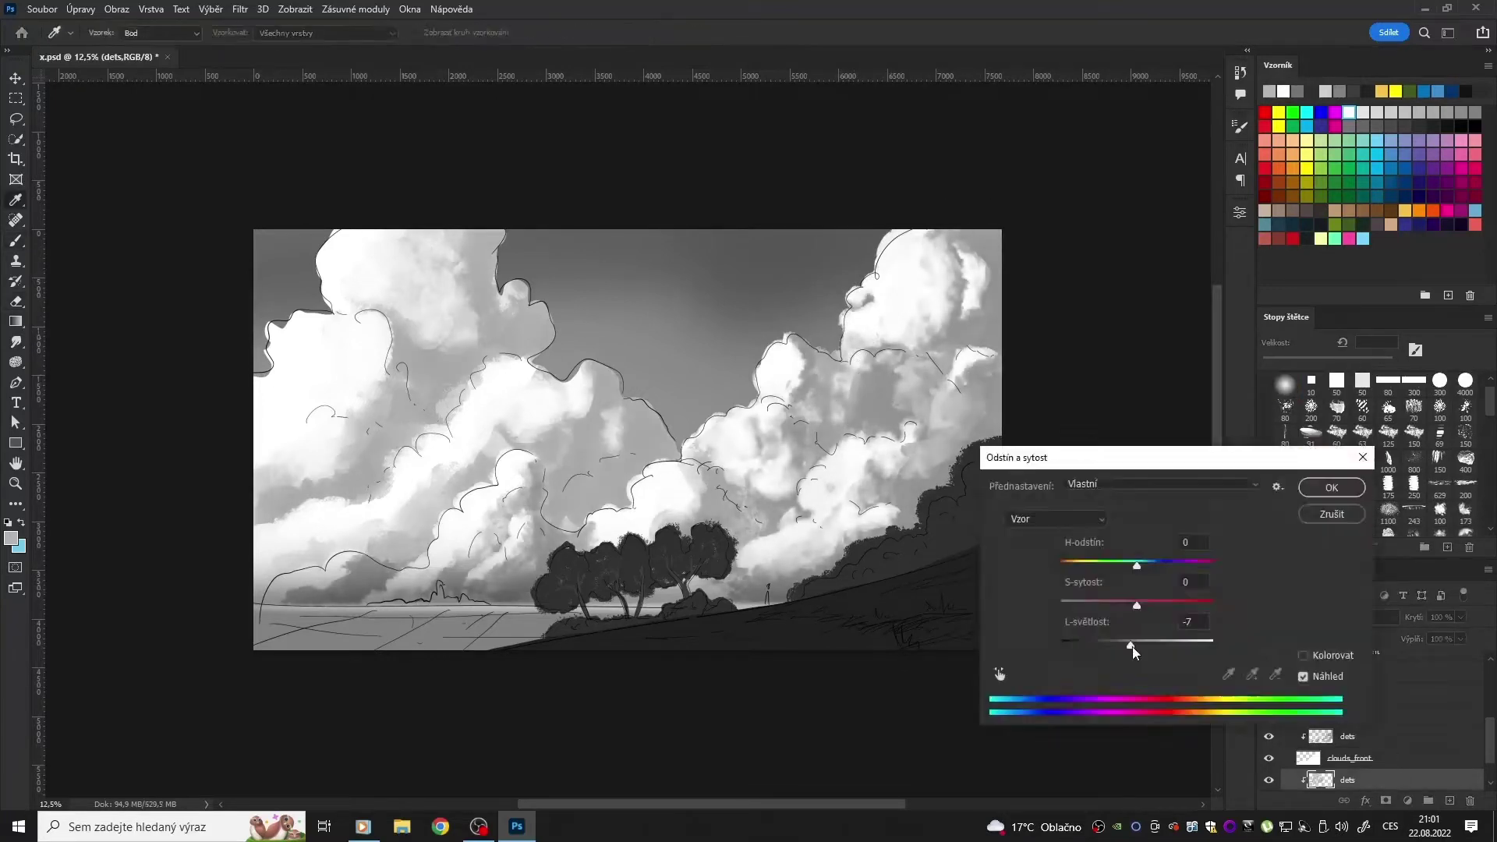
key(Return)
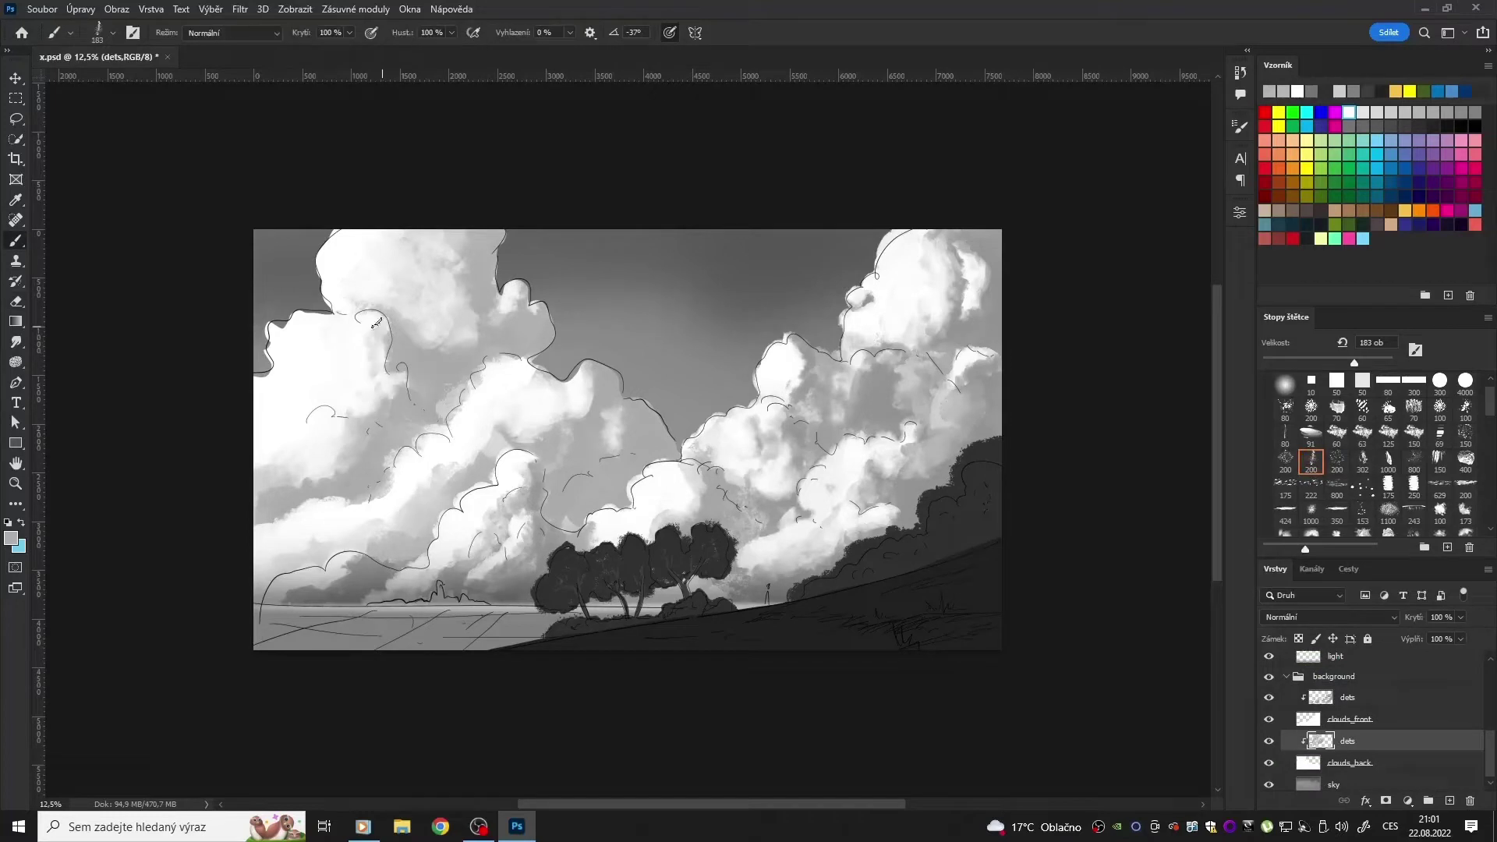
Step: Refine the cloud shading by alternately painting and erasing on the upper dets layer
key(e)
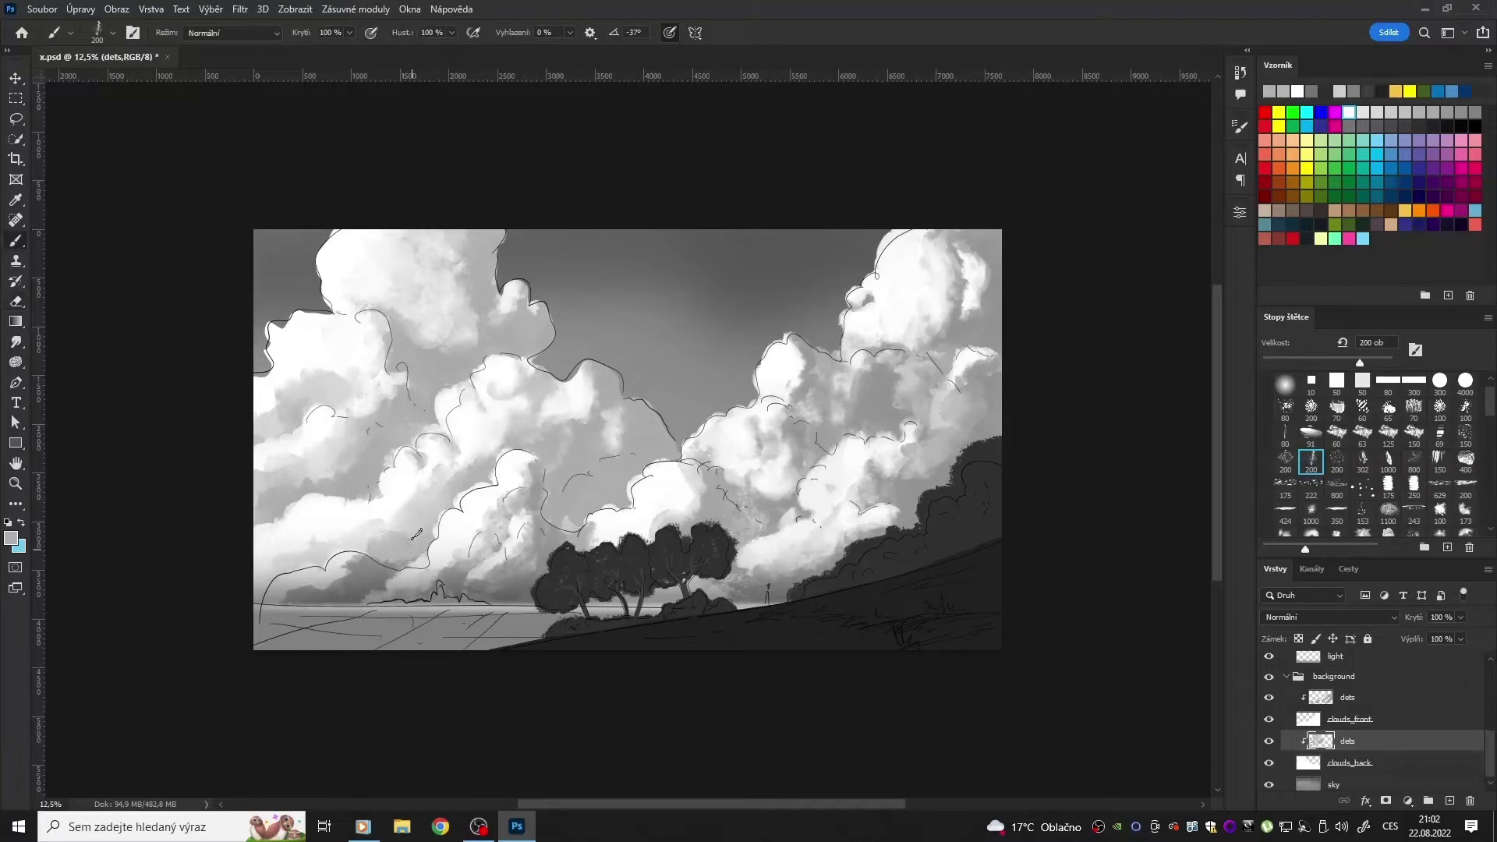
key(b)
key(e)
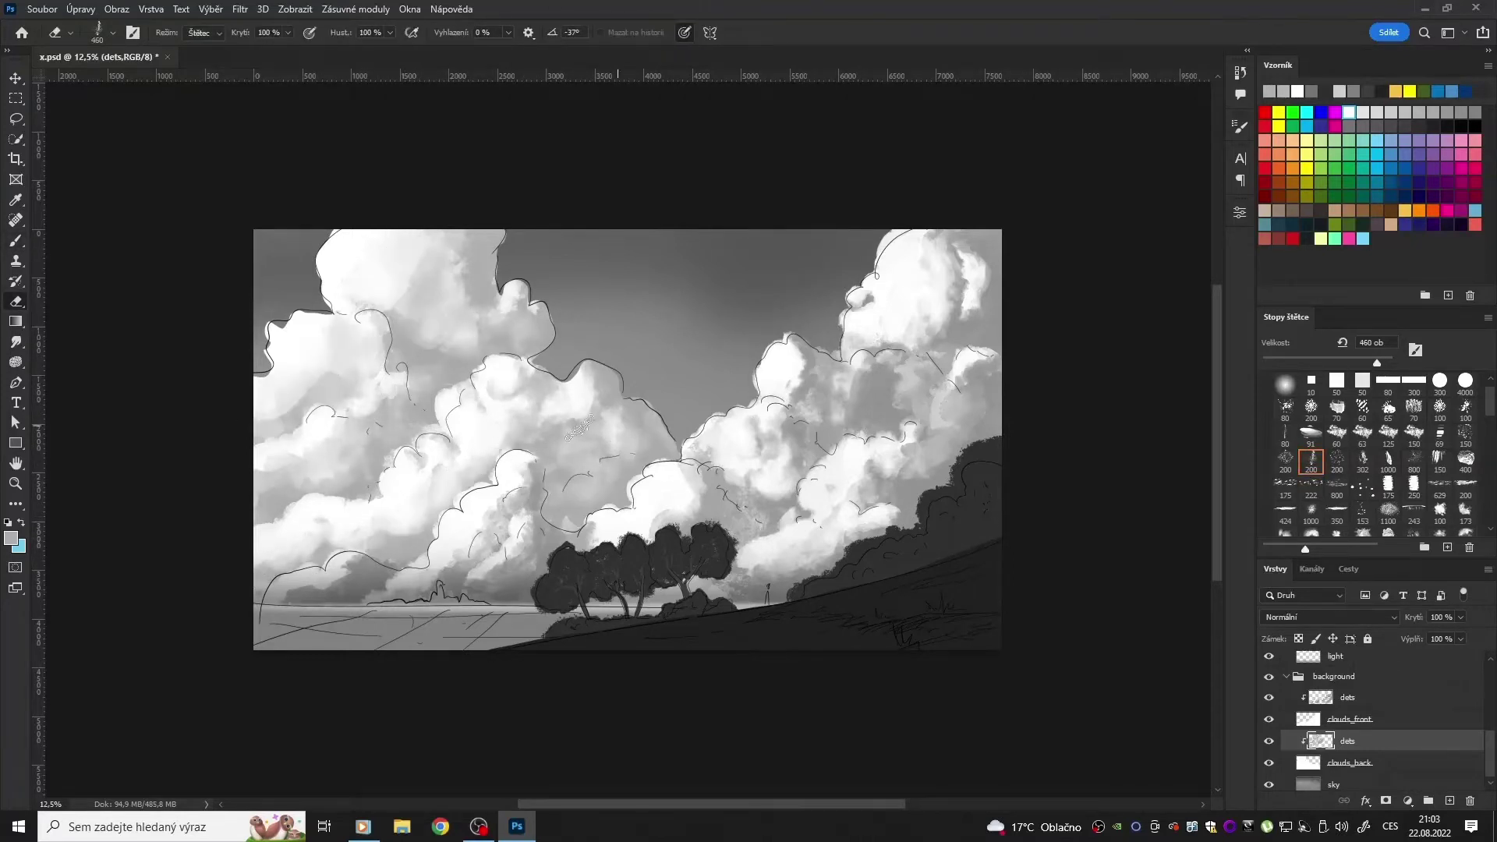
key(alt+bracketright)
key(alt+bracketright)
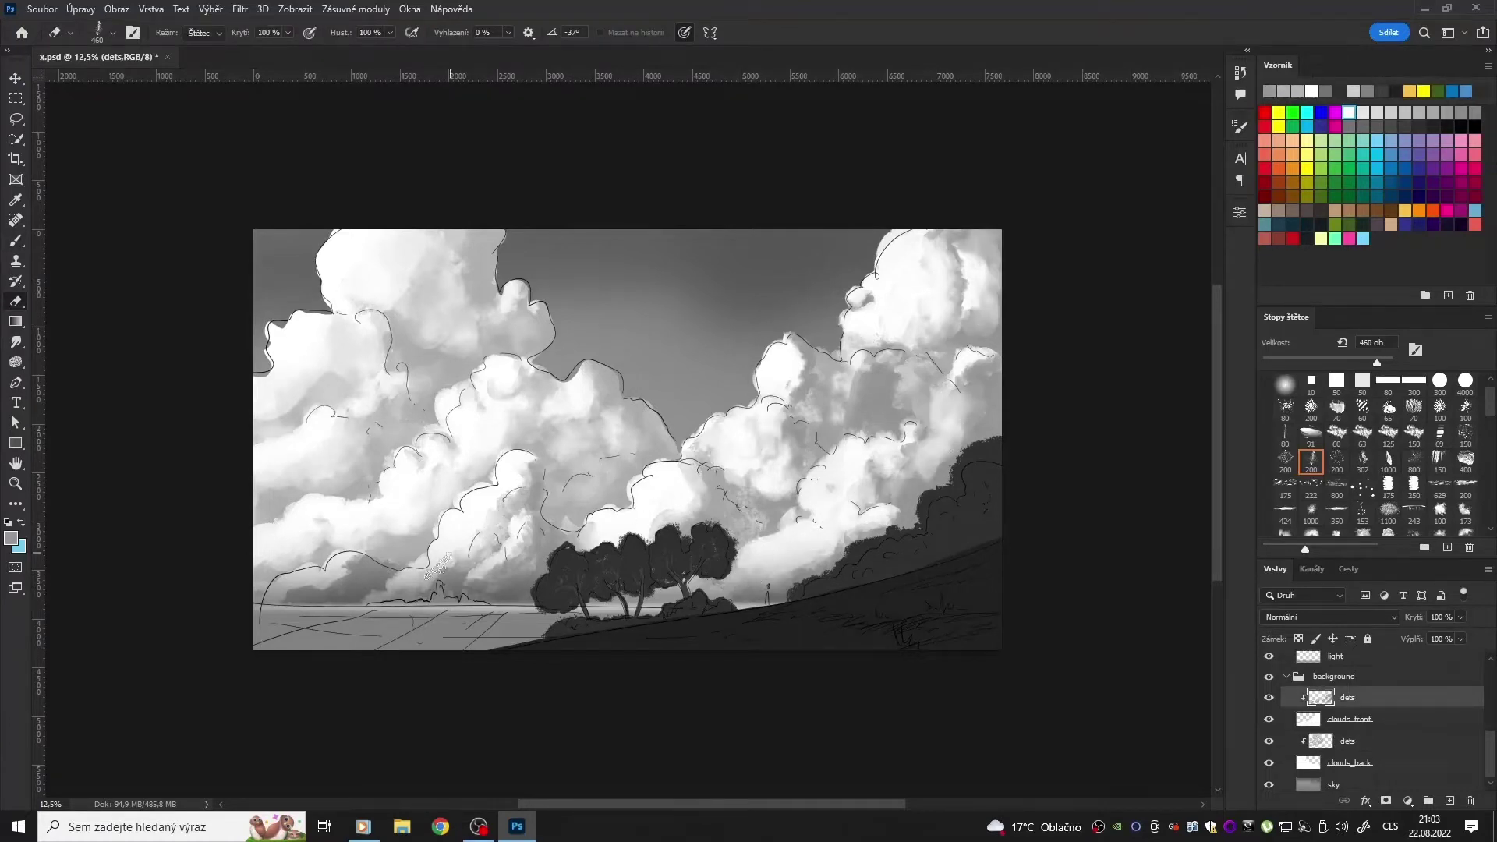
key(b)
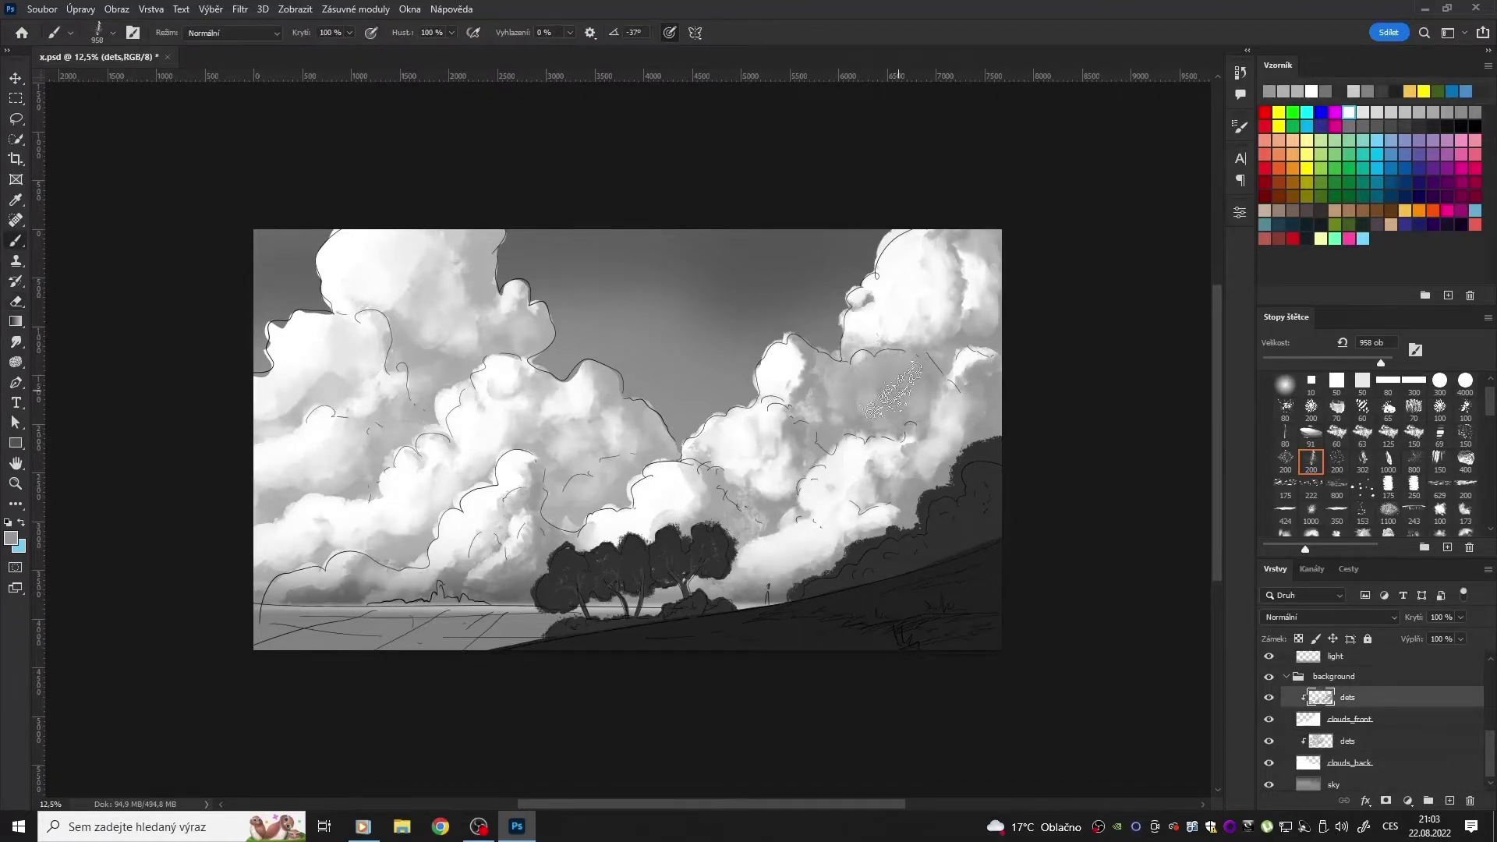
key(e)
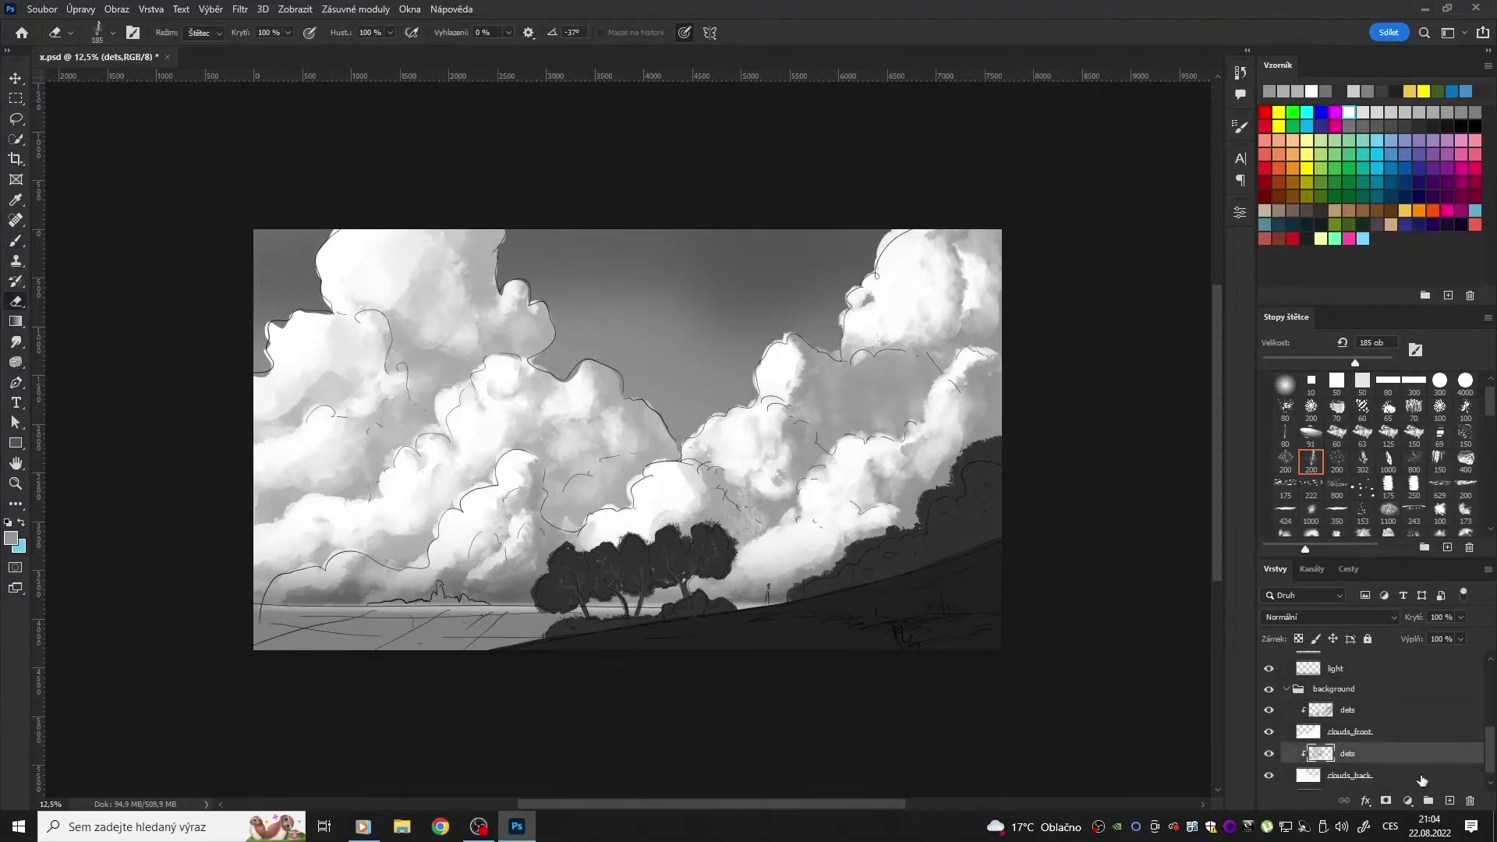
Step: Add a 'light' layer under clouds_front and drag a new gradient across the sky
text(lightg)
ctrl+click(317, 583)
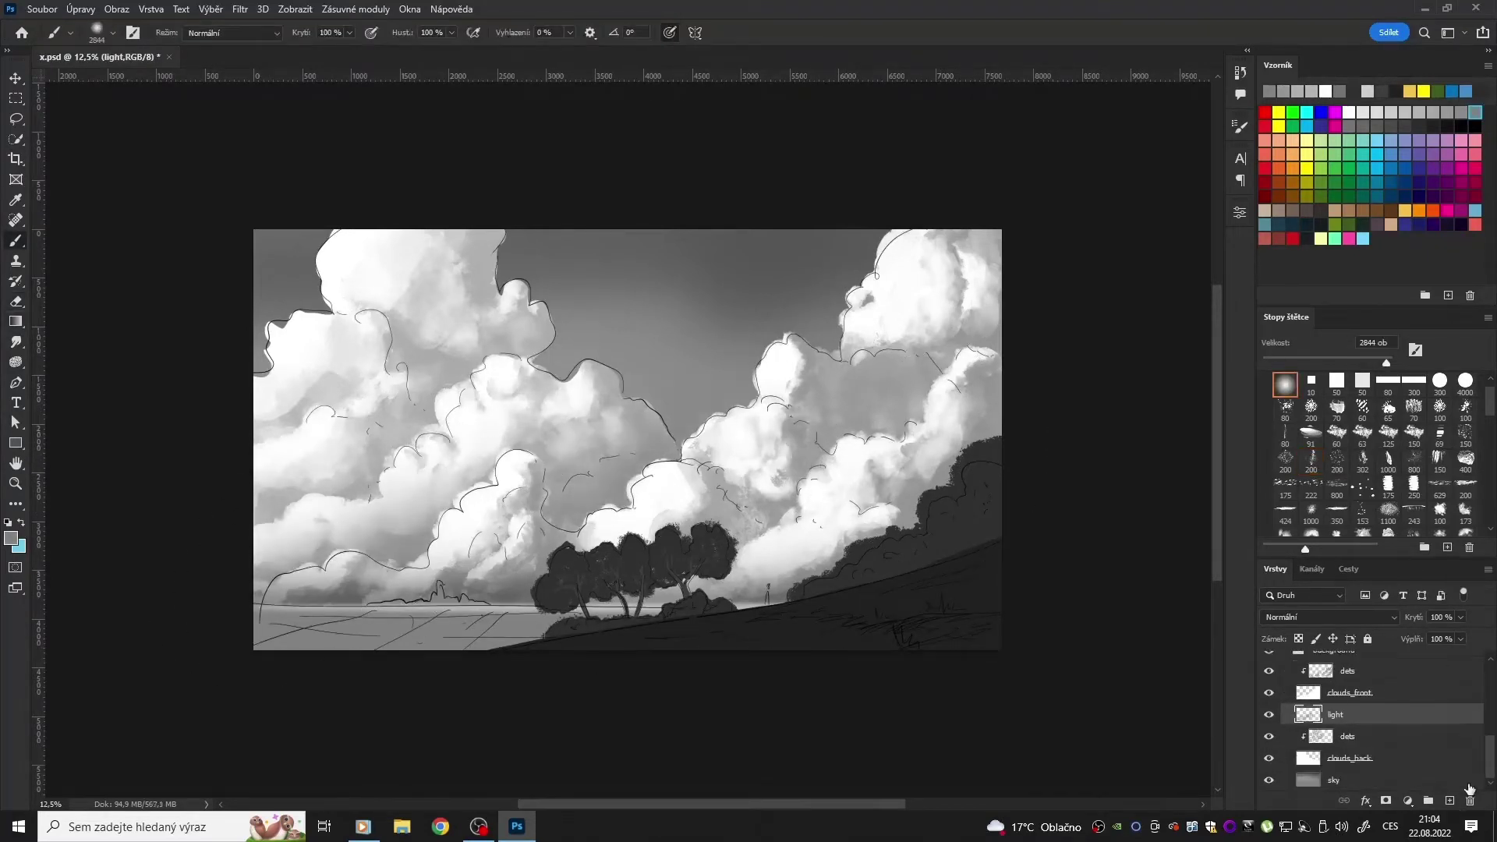
mouse_move(748, 255)
mouse_down()
mouse_move(817, 152)
mouse_move(782, 229)
mouse_up()
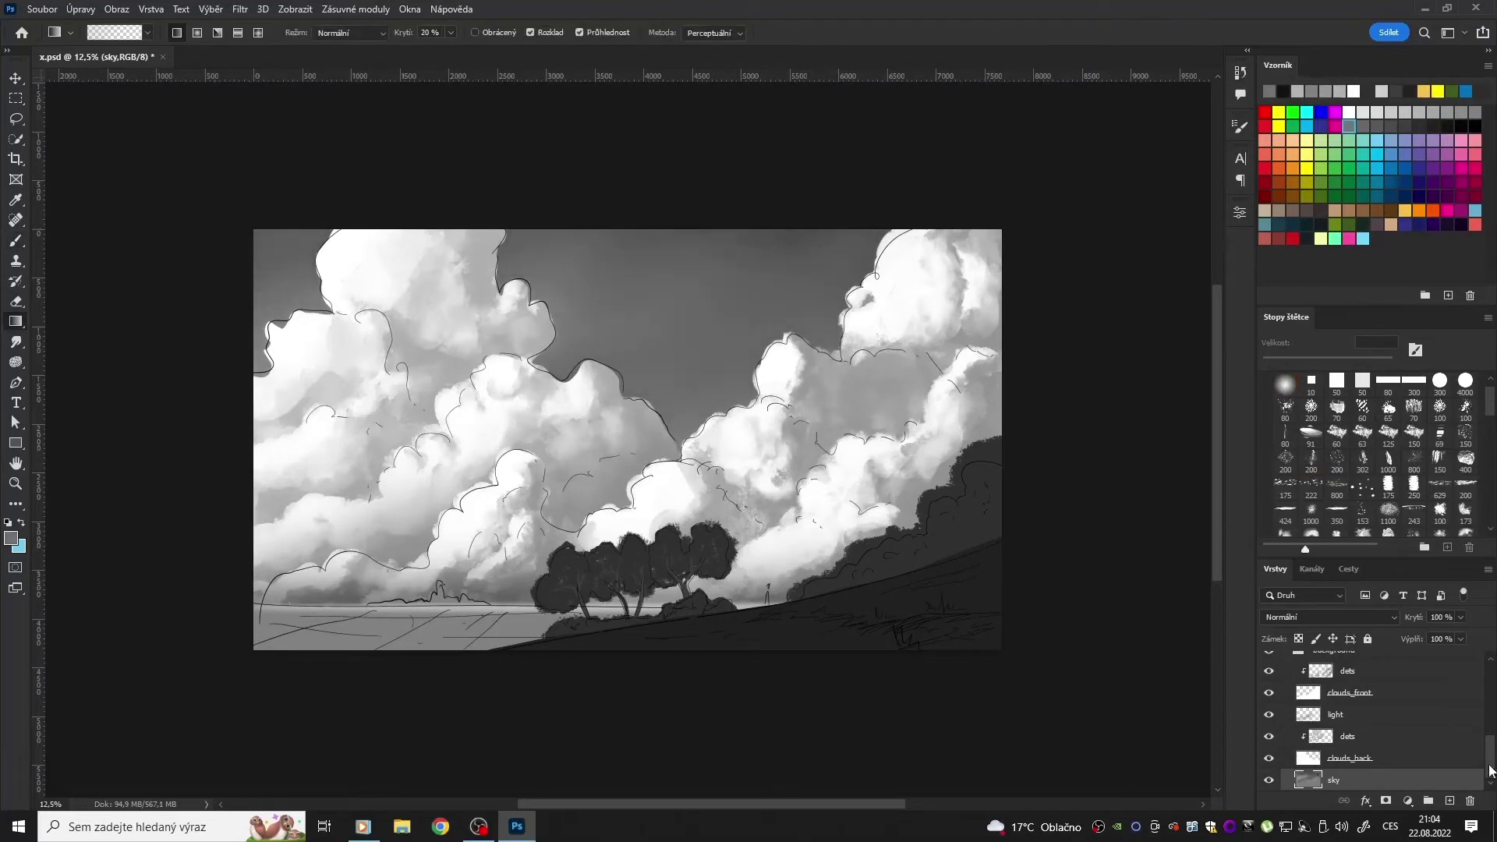
drag(1490, 771, 1490, 672)
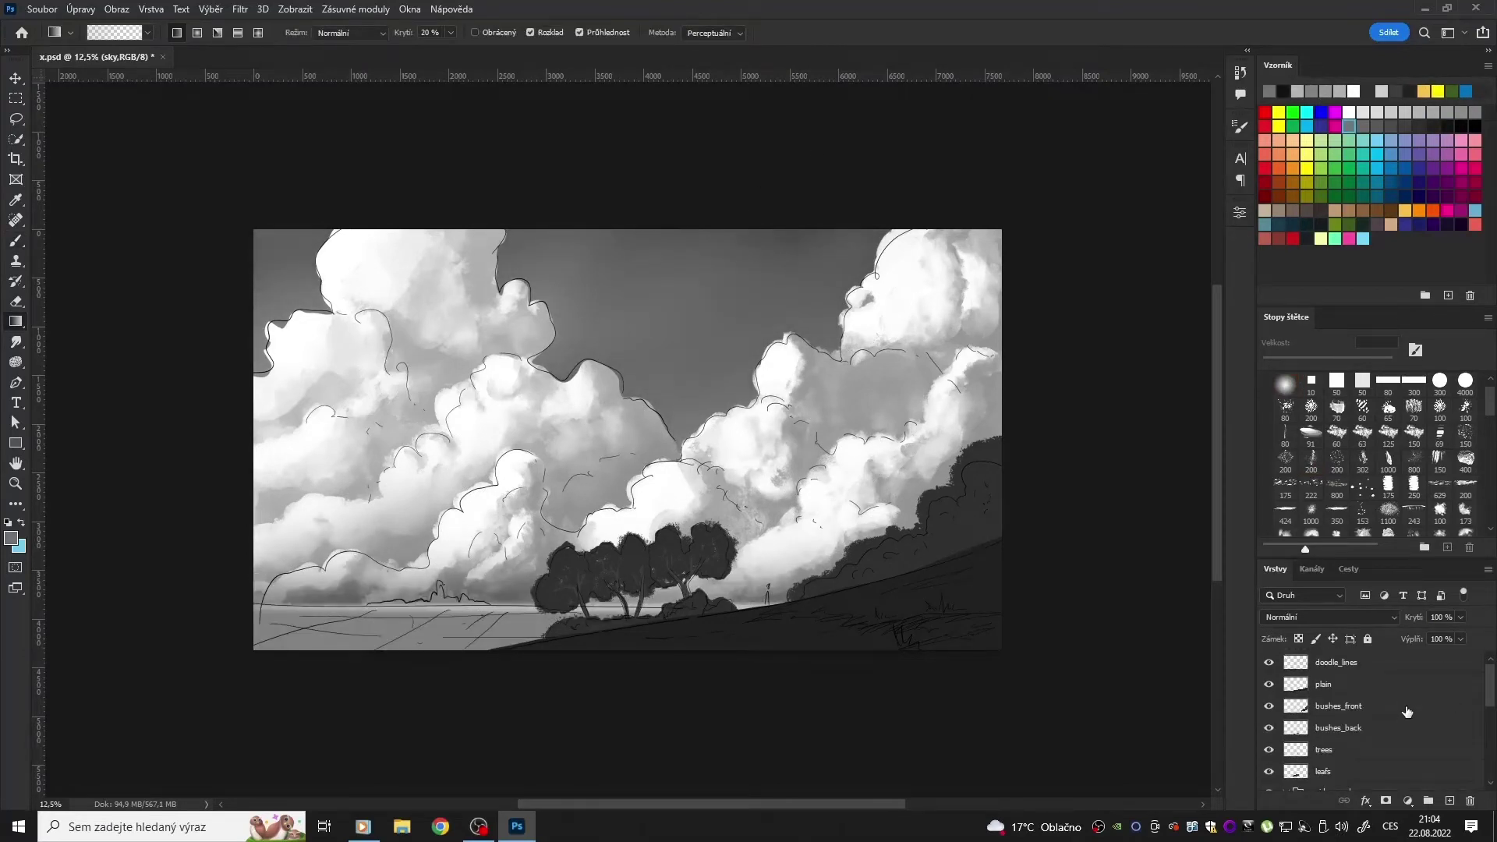
Step: Add a road_dets layer below doodle_lines and erase part of the lower-right ground
click(1356, 685)
key(ctrl+shift+alt+n)
text(road_detai)
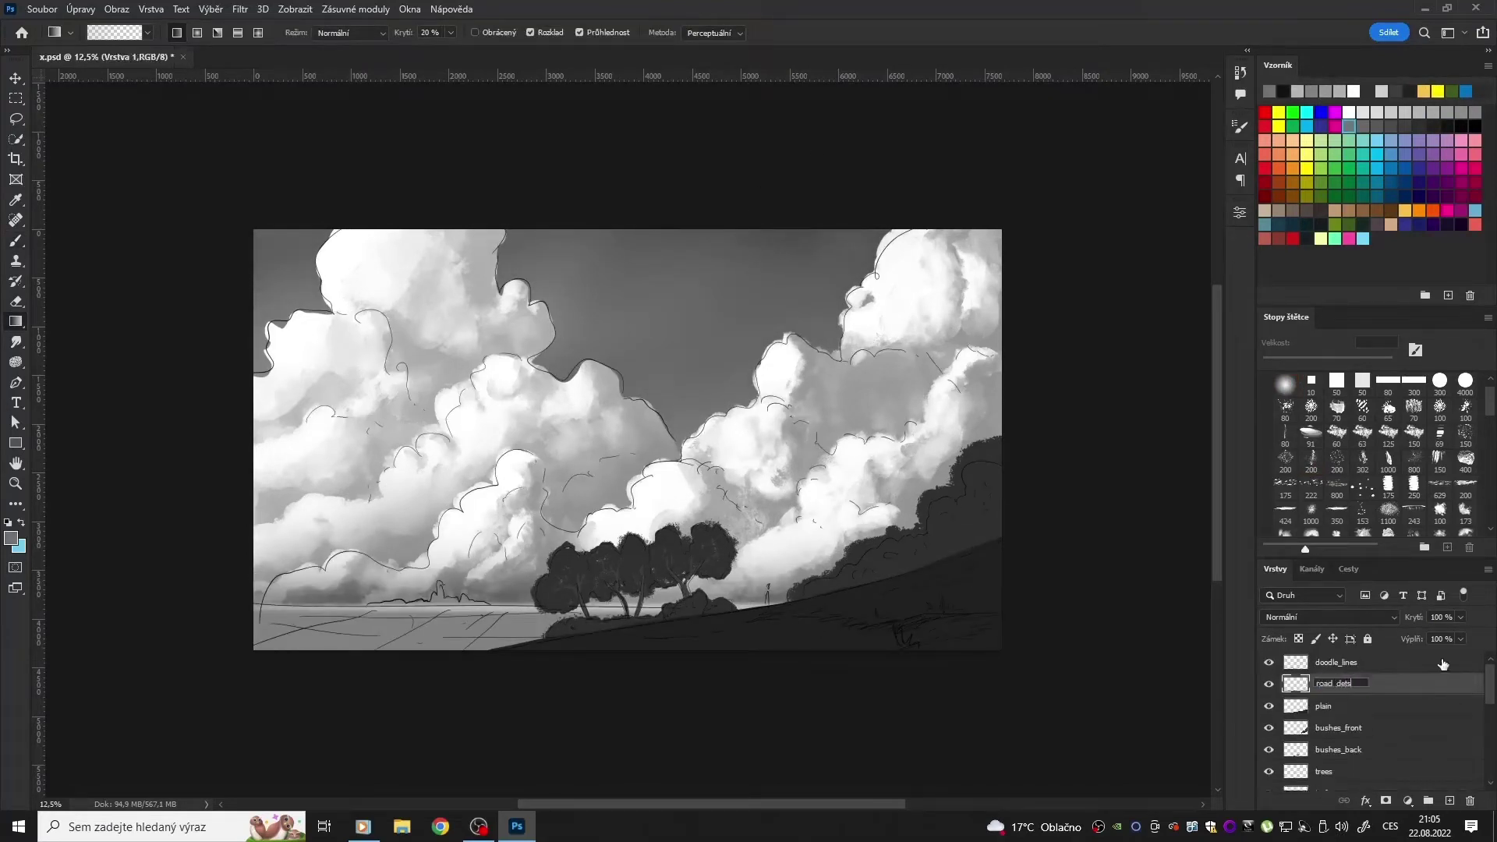
key(Return)
key(e)
click(1387, 431)
drag(768, 627, 1016, 617)
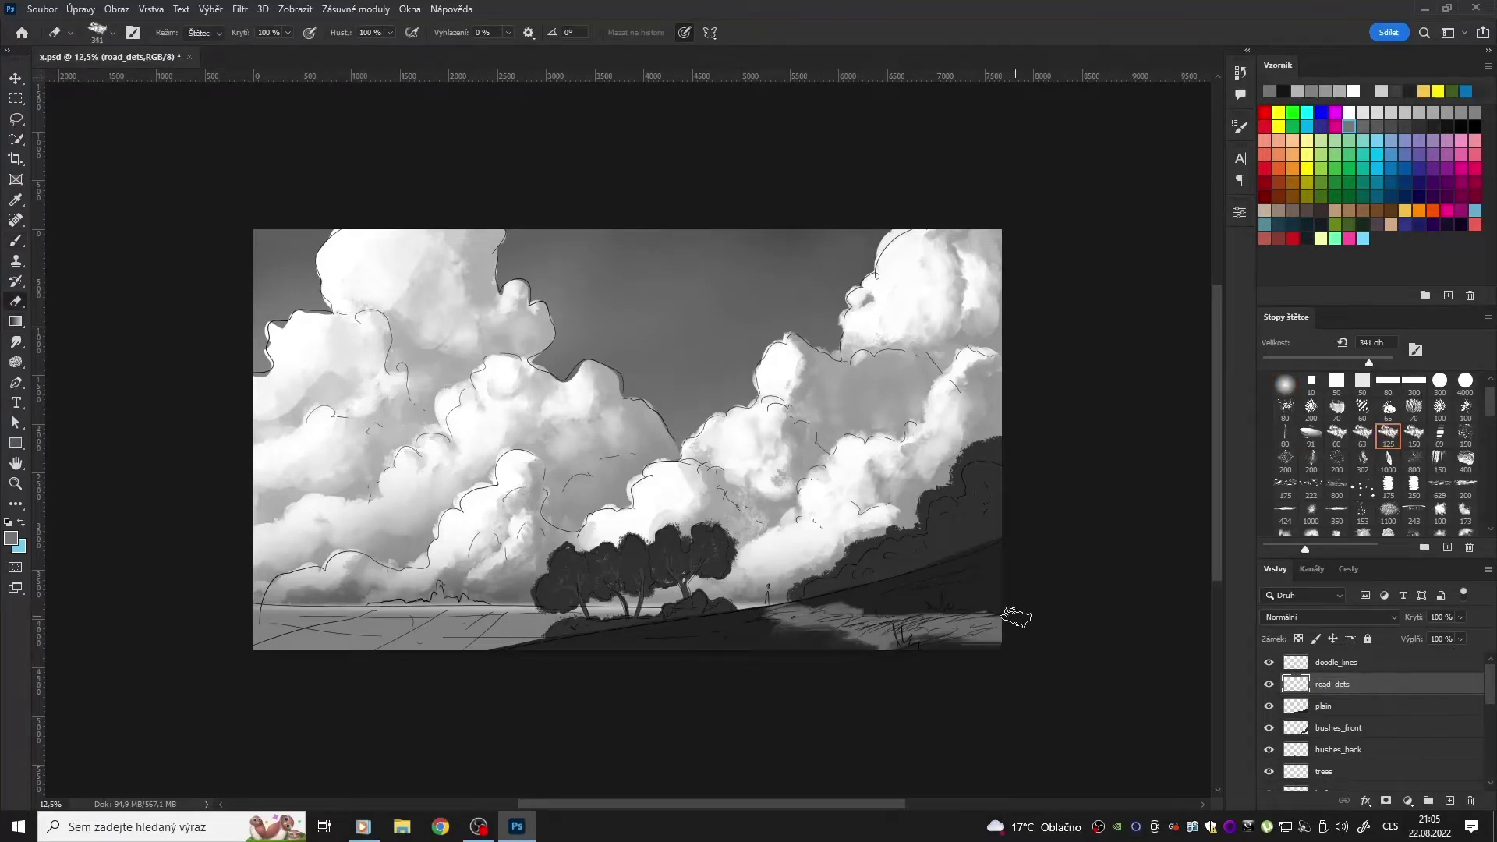
key(.)
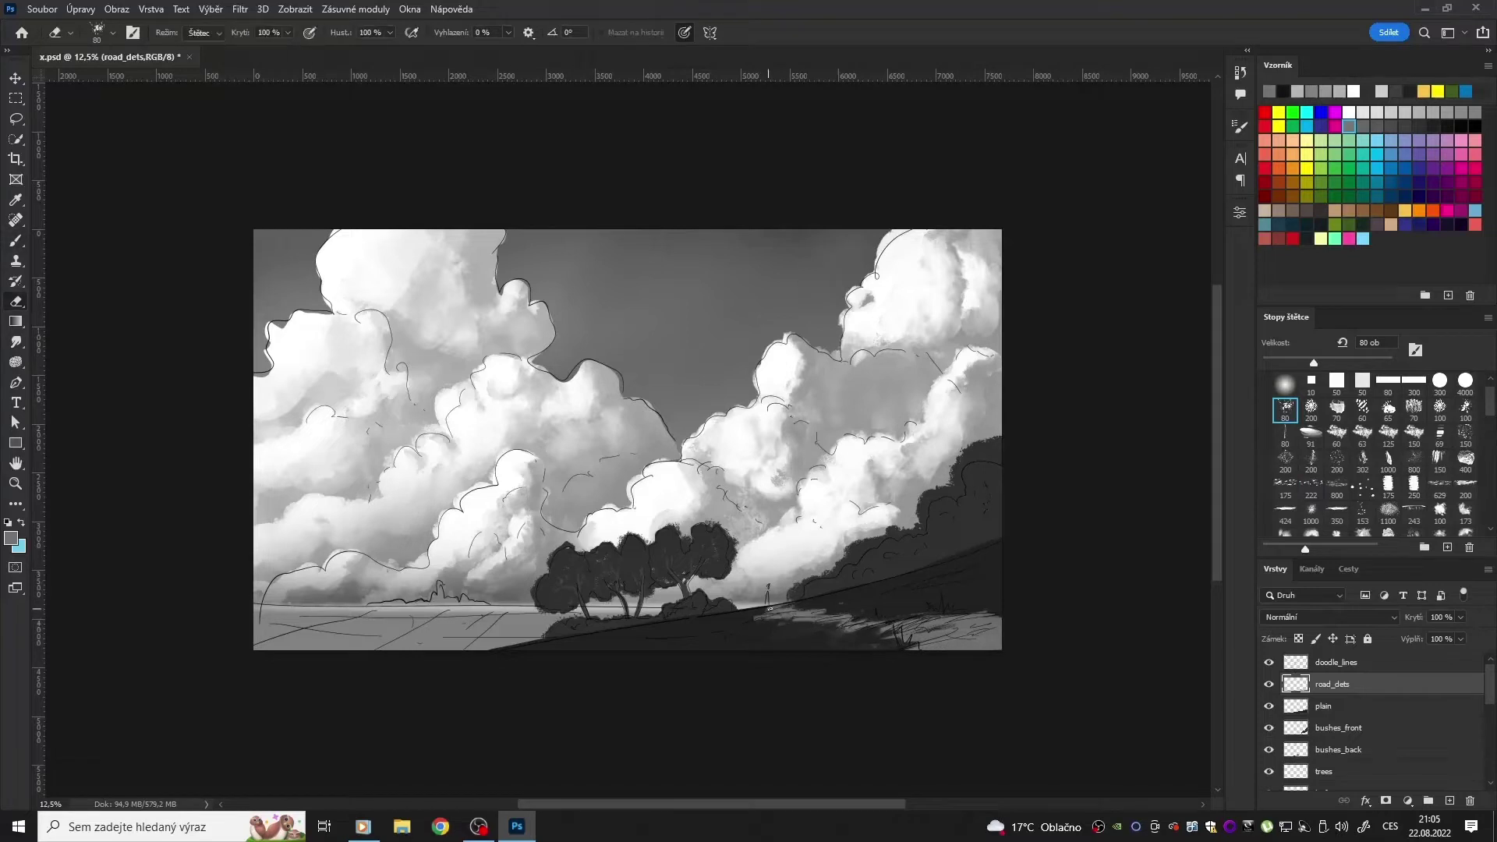
Step: Clip road_dets to the plain layer, then hatch dark strokes on a new clipped layer
right_click(1333, 684)
click(1357, 351)
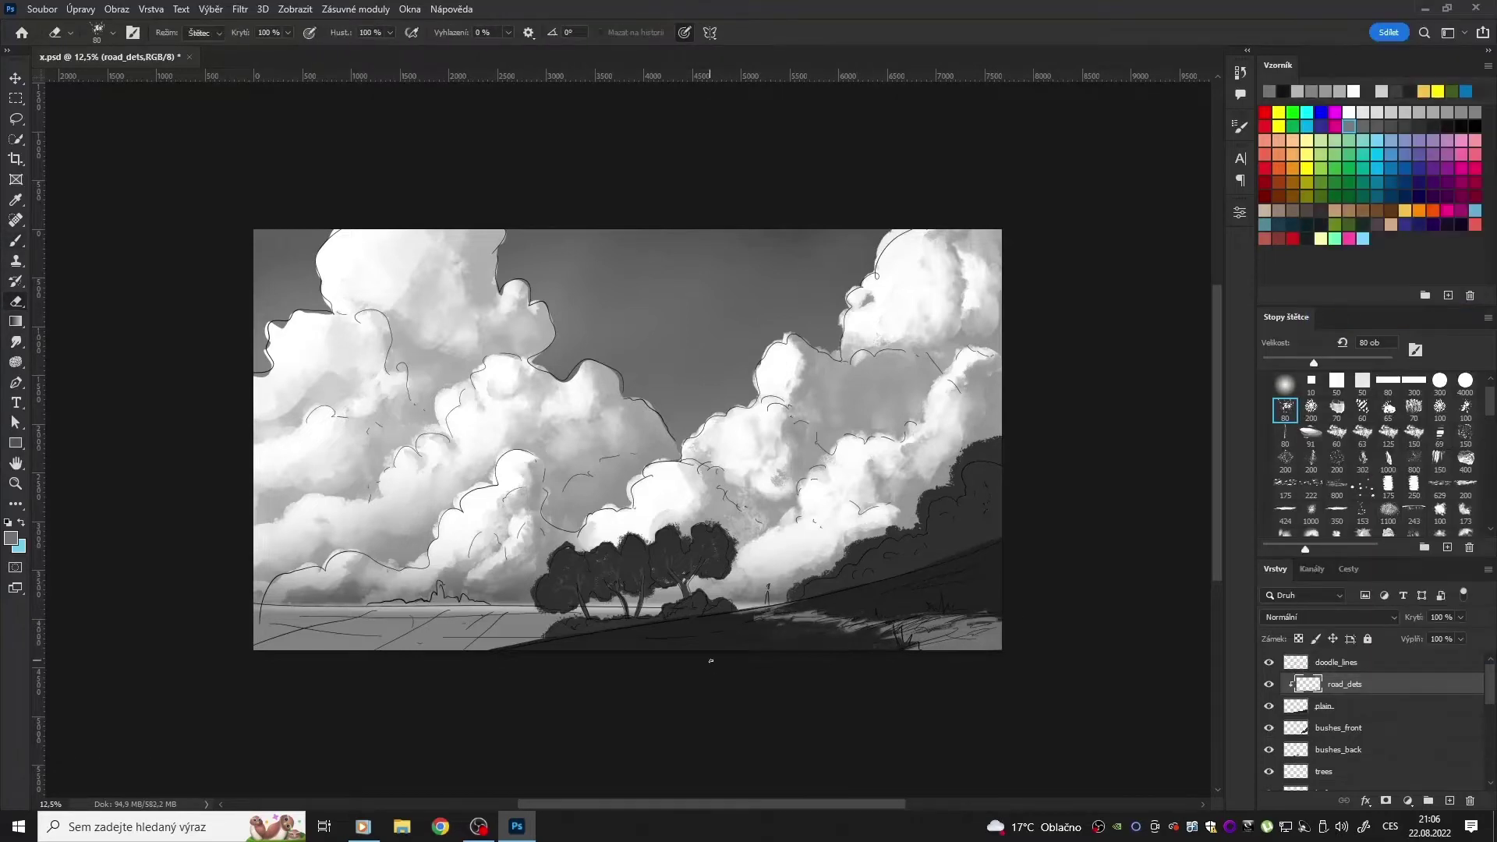
key(ctrl+shift+alt+n)
double_click(1342, 705)
key(b)
mouse_move(997, 569)
mouse_down()
mouse_move(1019, 594)
mouse_move(1019, 561)
mouse_move(981, 565)
mouse_up()
key(e)
text(grass)
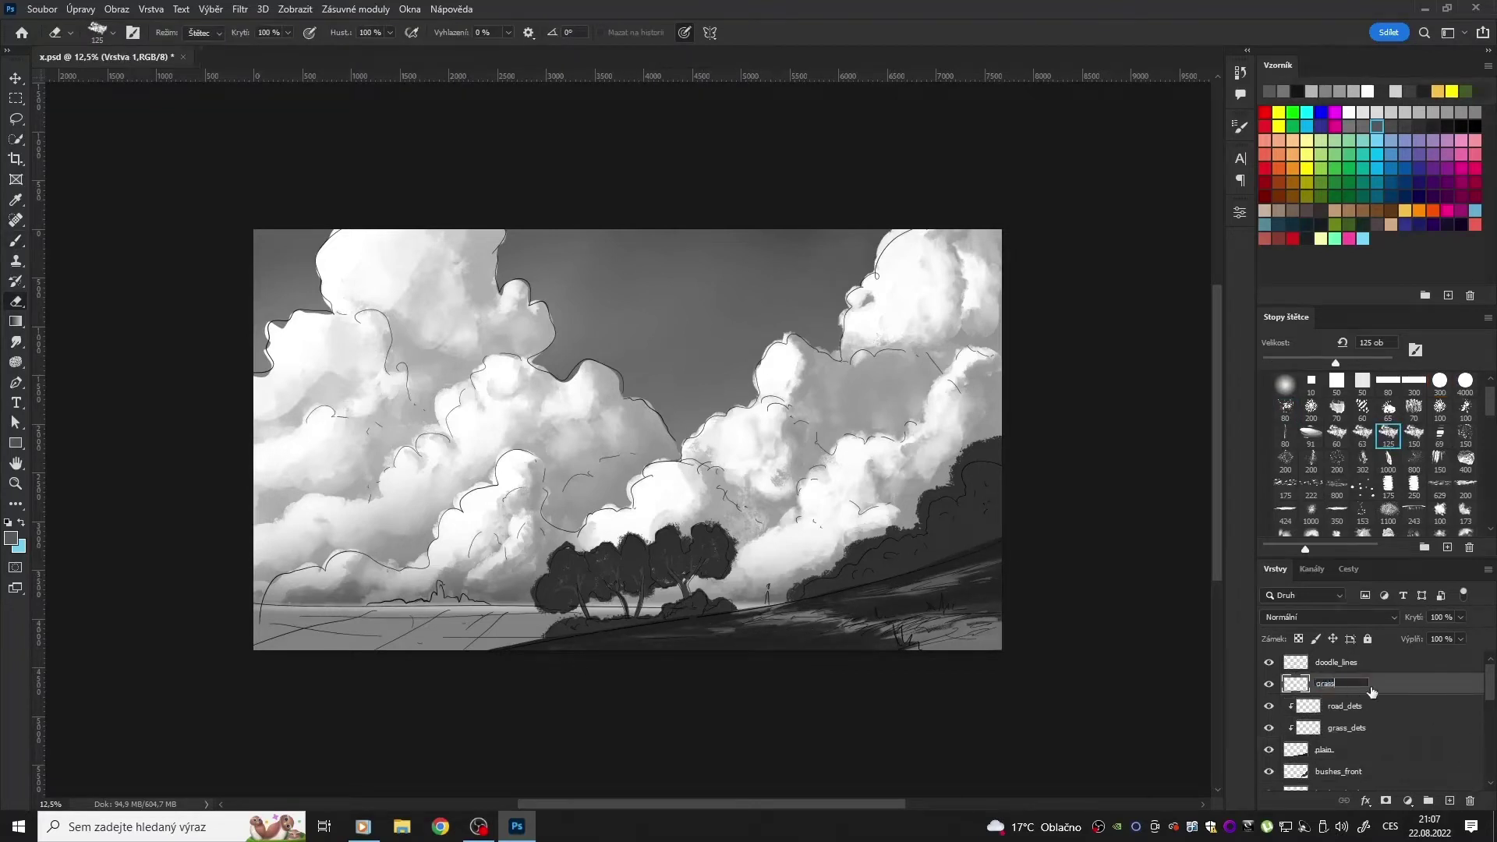
Step: Try stamping a grass tuft on the slope with a grass brush, then undo it
key(b)
click(1310, 444)
click(900, 636)
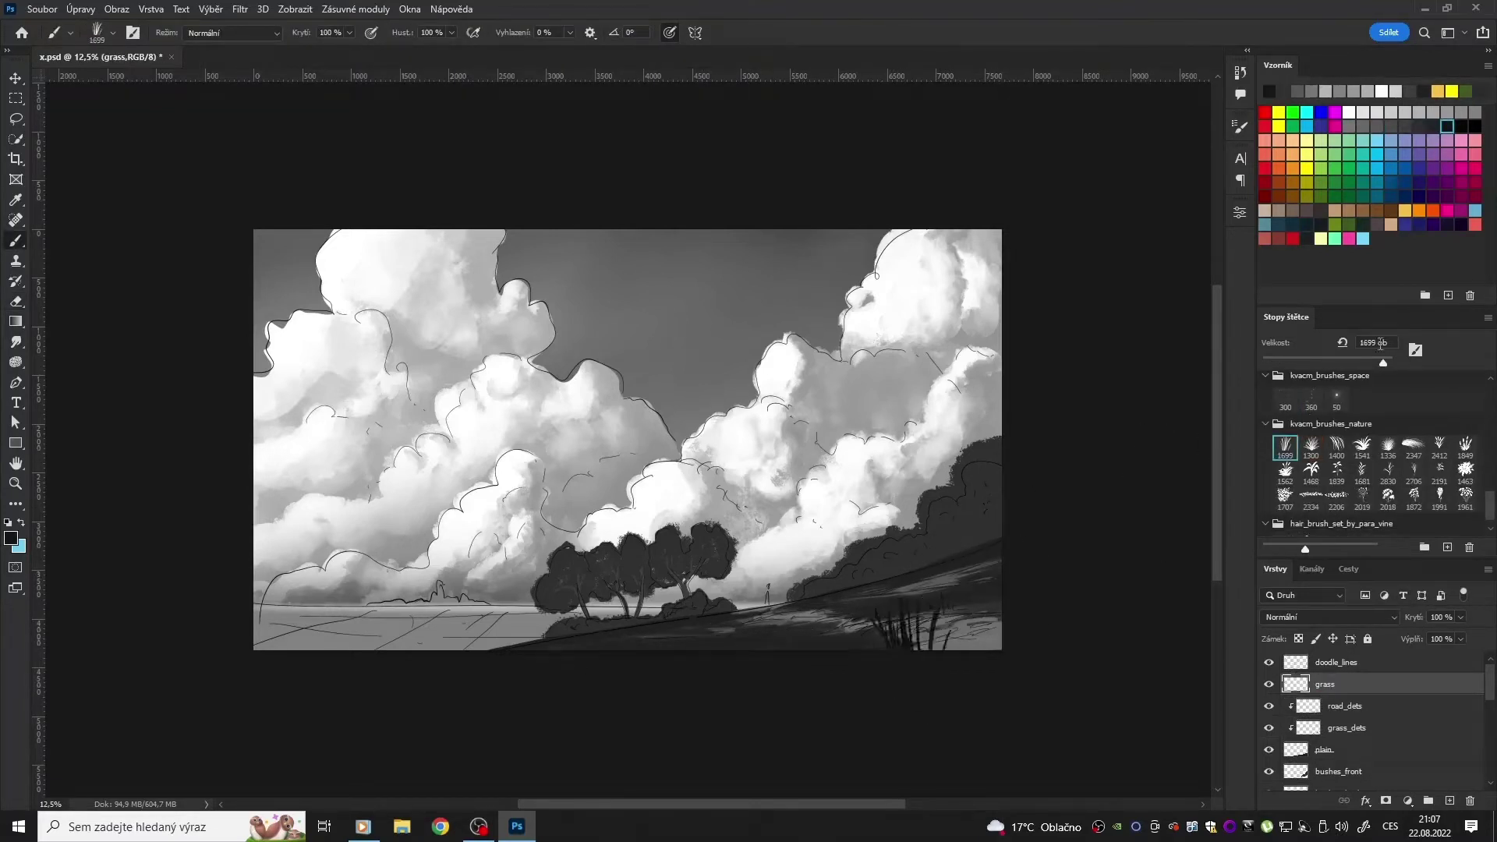
key(ctrl+z)
scroll(1451, 400, up, 5)
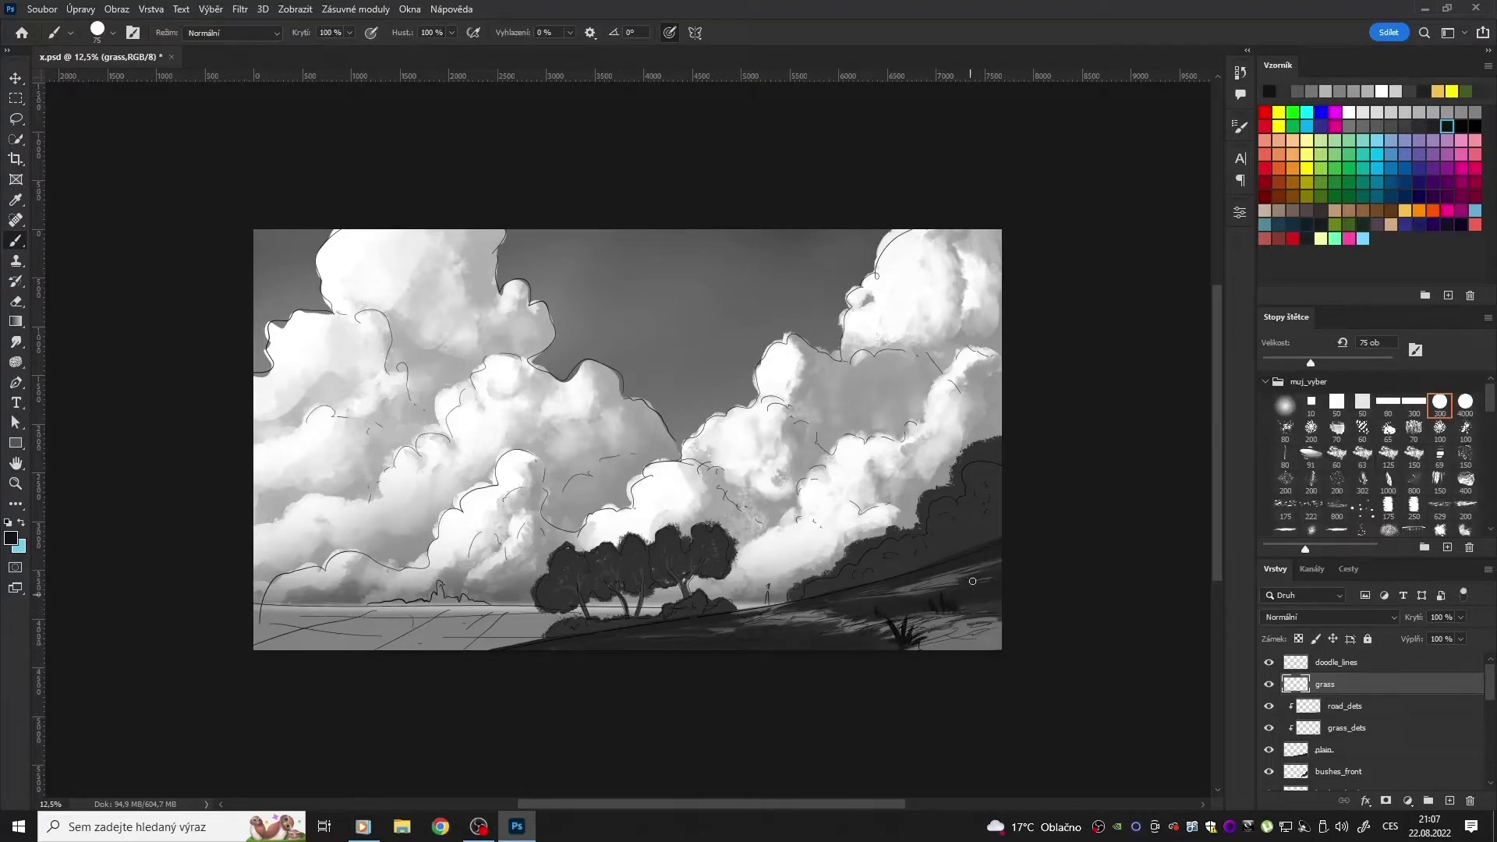
key(e)
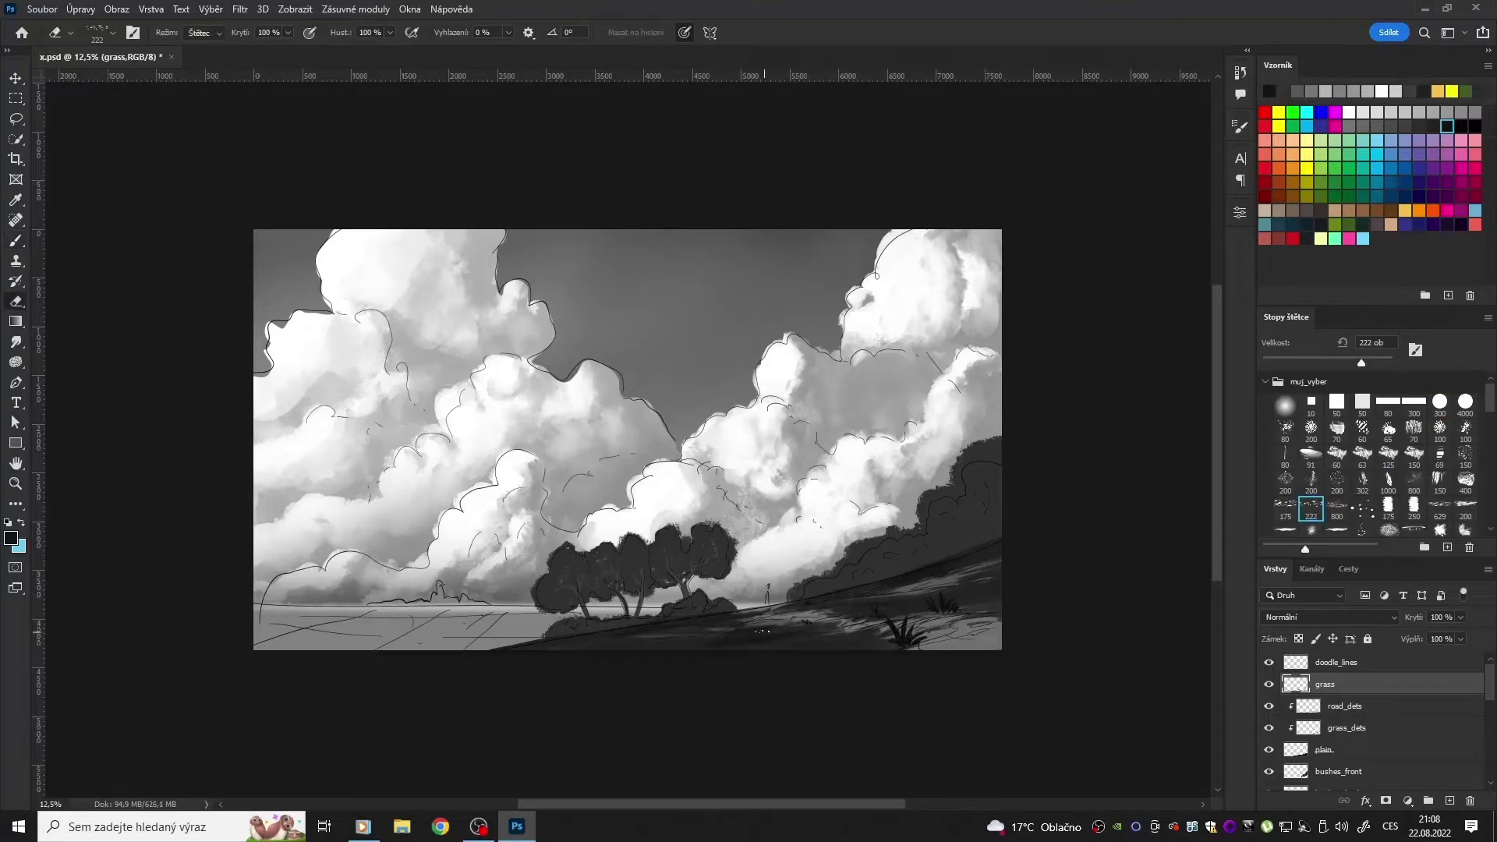
Step: Lighten the grass with Hue/Saturation Lightness +23
key(i)
key(ctrl+u)
mouse_move(1137, 641)
mouse_down()
mouse_move(1180, 643)
mouse_move(1155, 641)
mouse_up()
click(1331, 487)
Step: Darken the plain layer with Hue/Saturation Lightness -35
click(1323, 749)
key(ctrl+u)
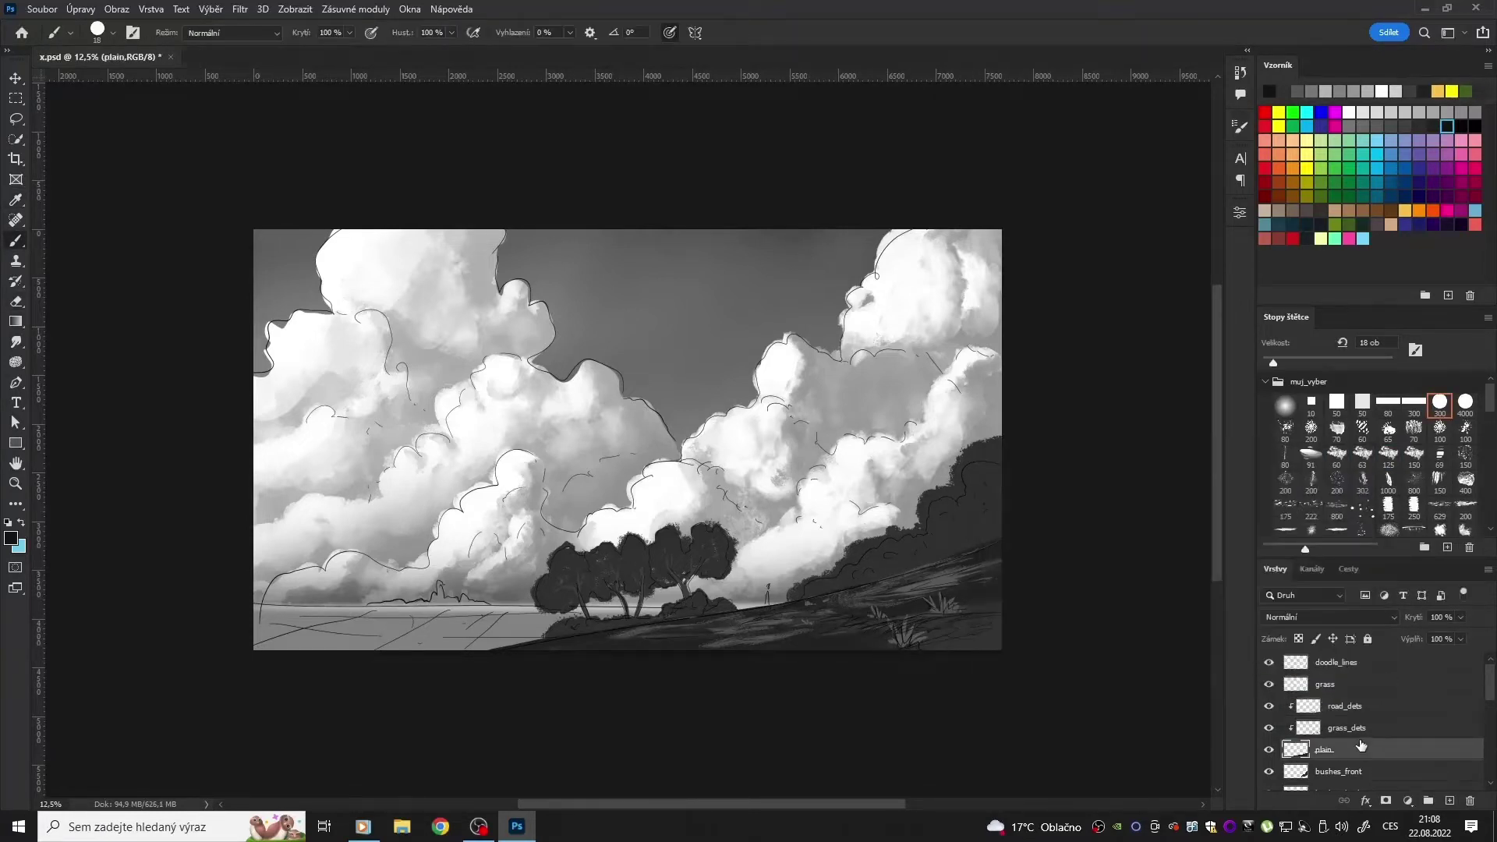
click(1325, 491)
Step: Touch up road_dets with a sampled grey, then select grass_dets with the textured grass brush
click(1345, 706)
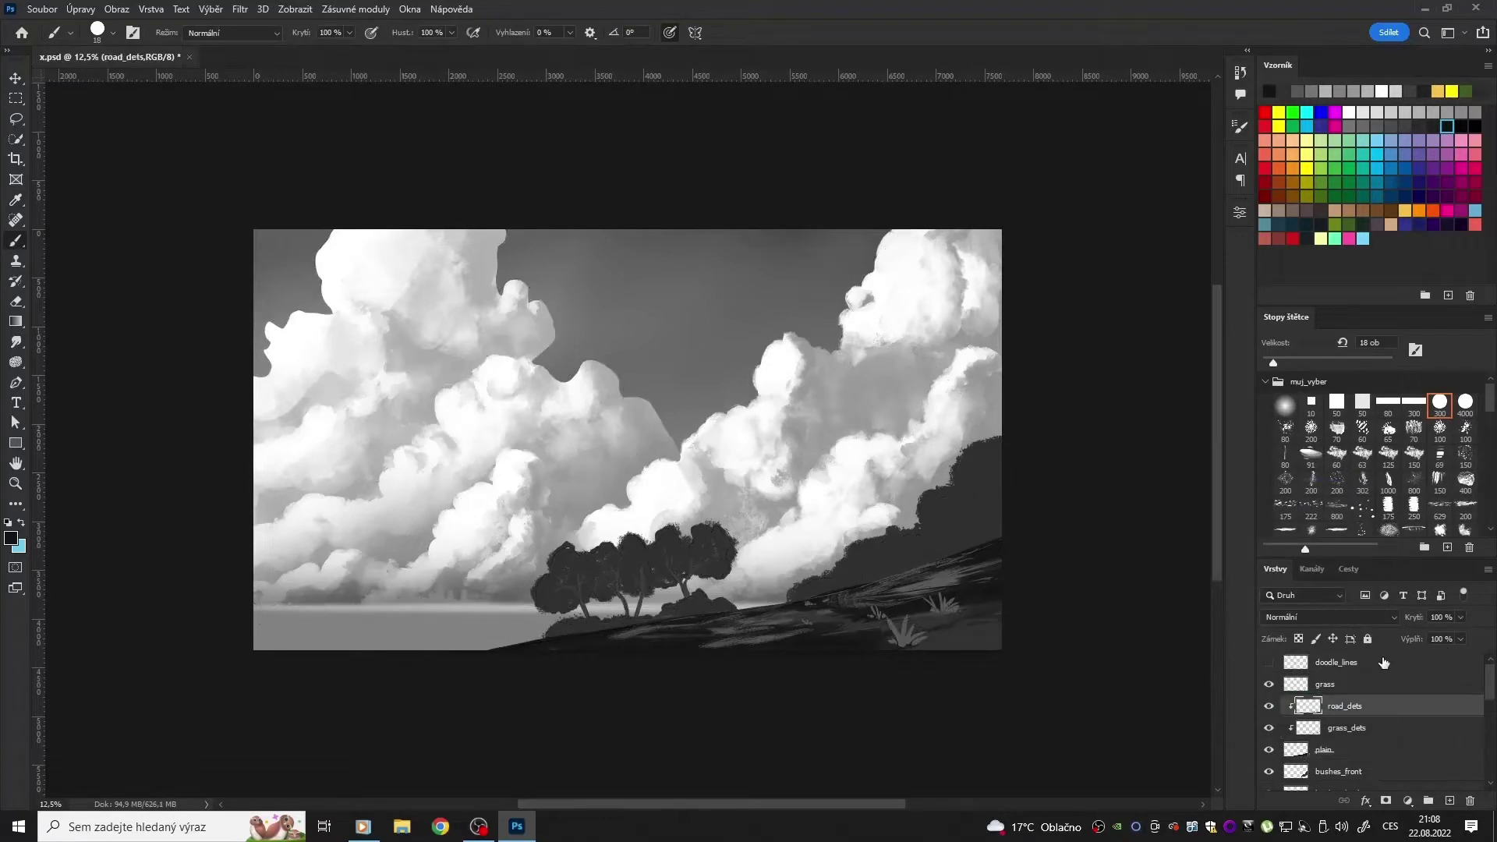
key(e)
alt+click(928, 616)
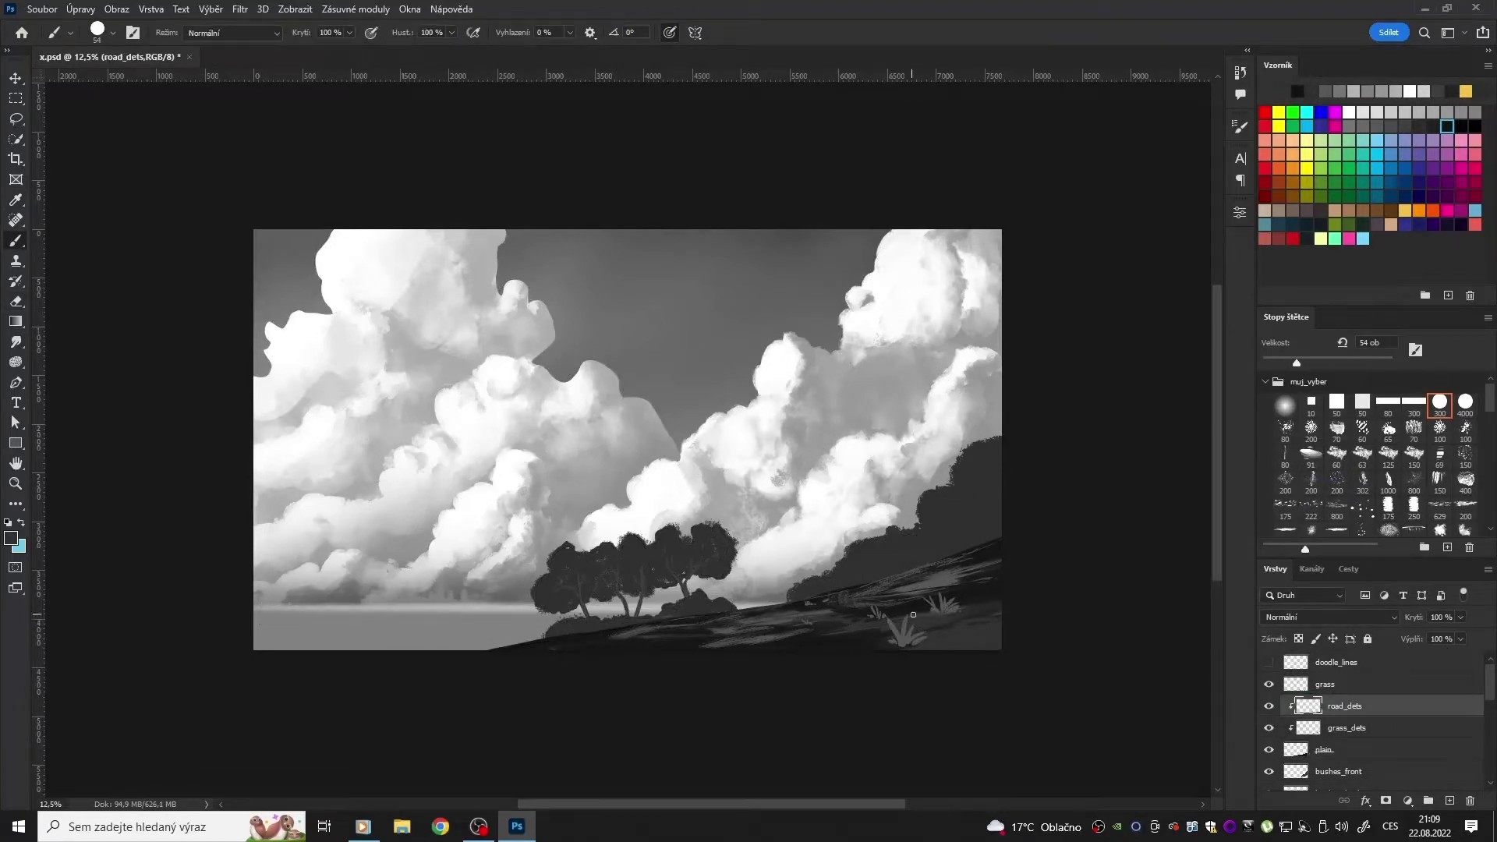
key(e)
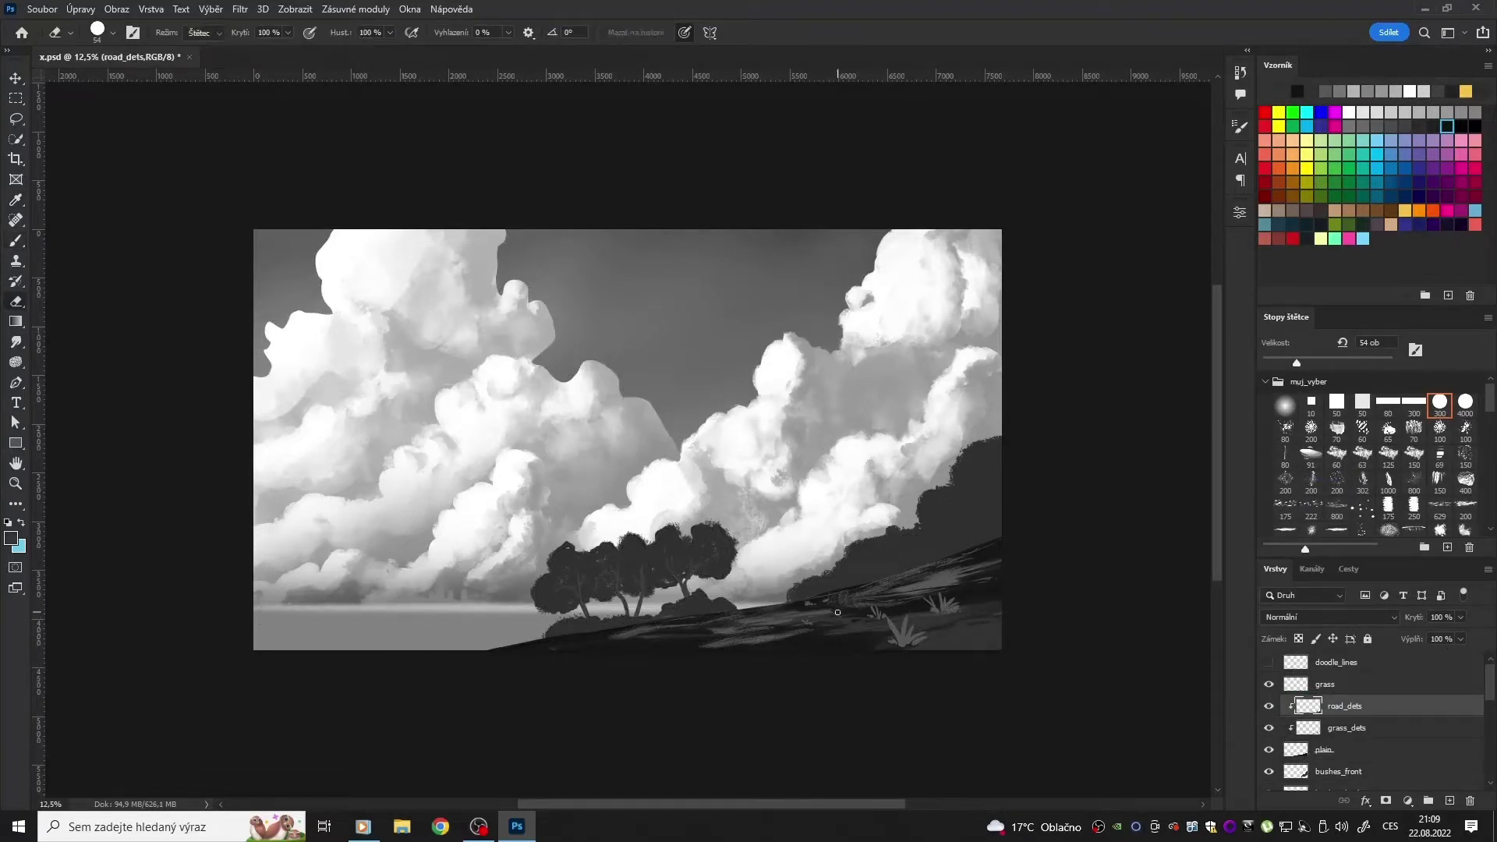
click(1346, 727)
click(1388, 454)
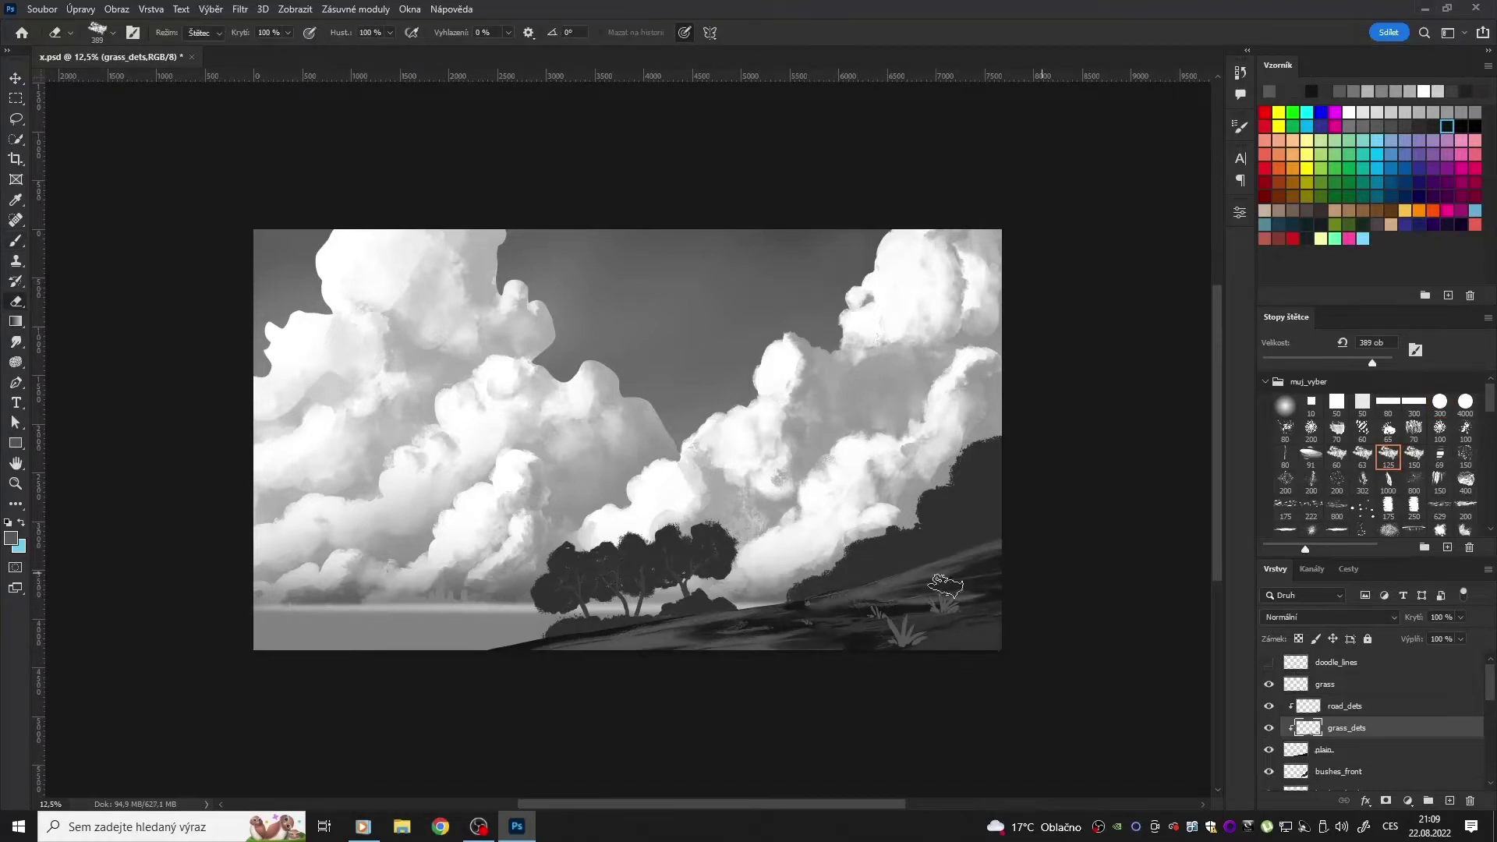
Step: Darken the grass layer by lowering its Hue/Saturation Lightness
key(alt+bracketright)
key(alt+bracketright)
key(ctrl+u)
drag(1137, 641, 1081, 644)
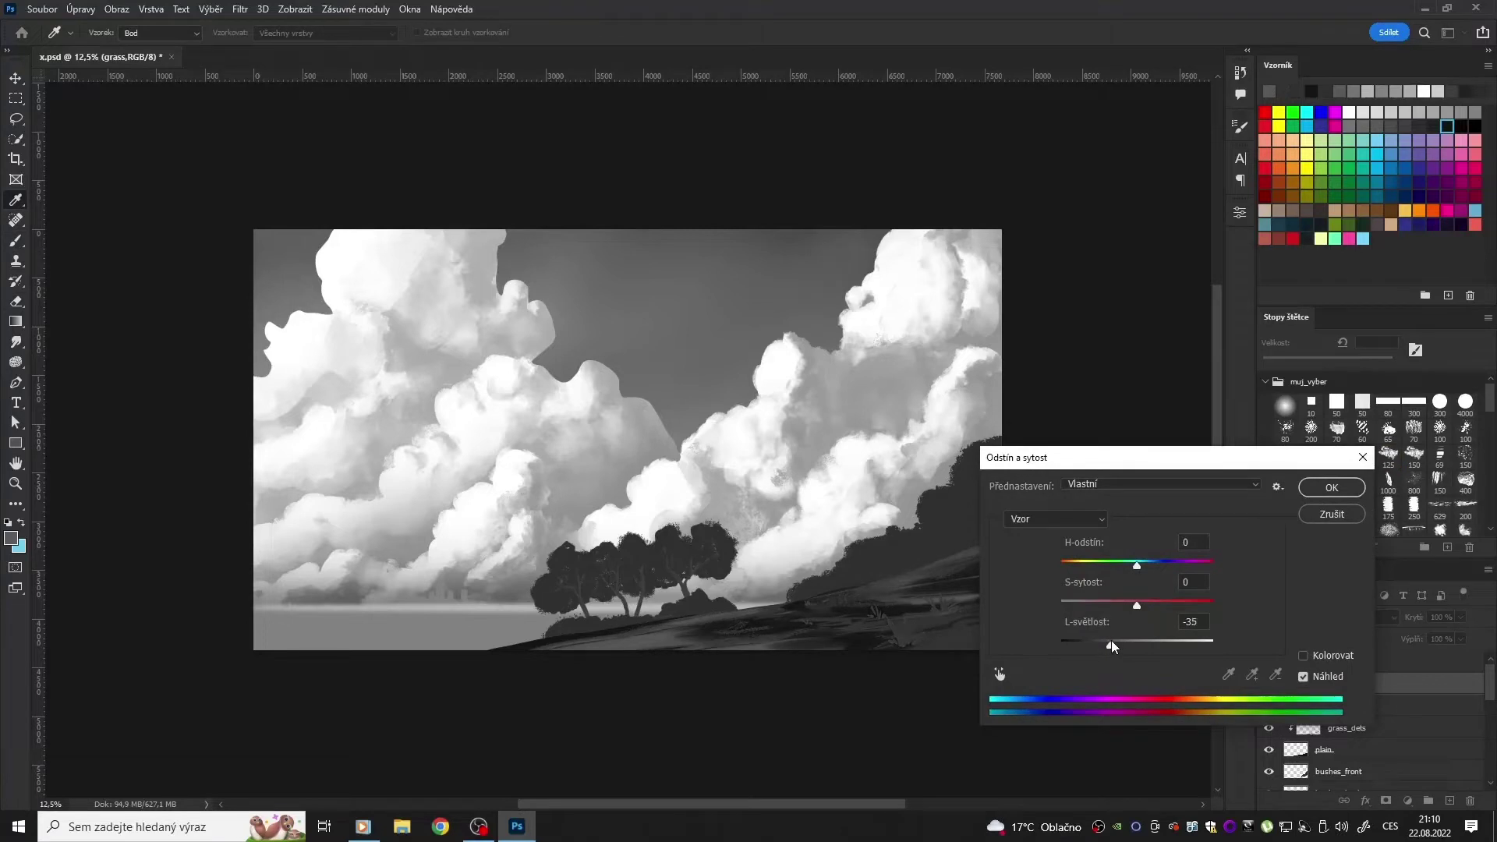
key(Return)
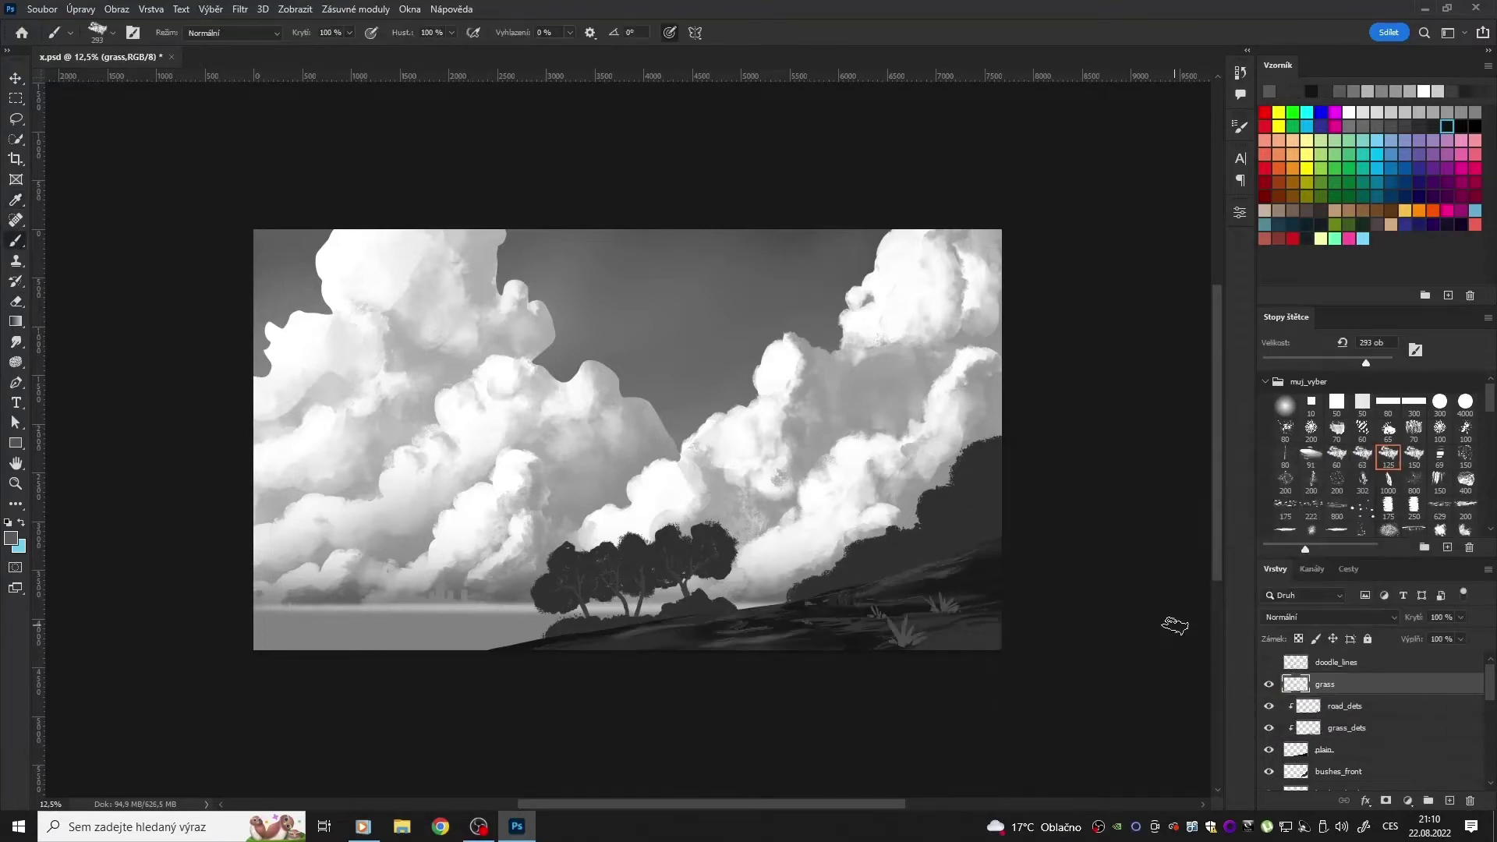
Step: Paint and erase small grass strokes at brush size 27 and with the 175 texture preset
key(e)
drag(1285, 361, 1280, 362)
key(b)
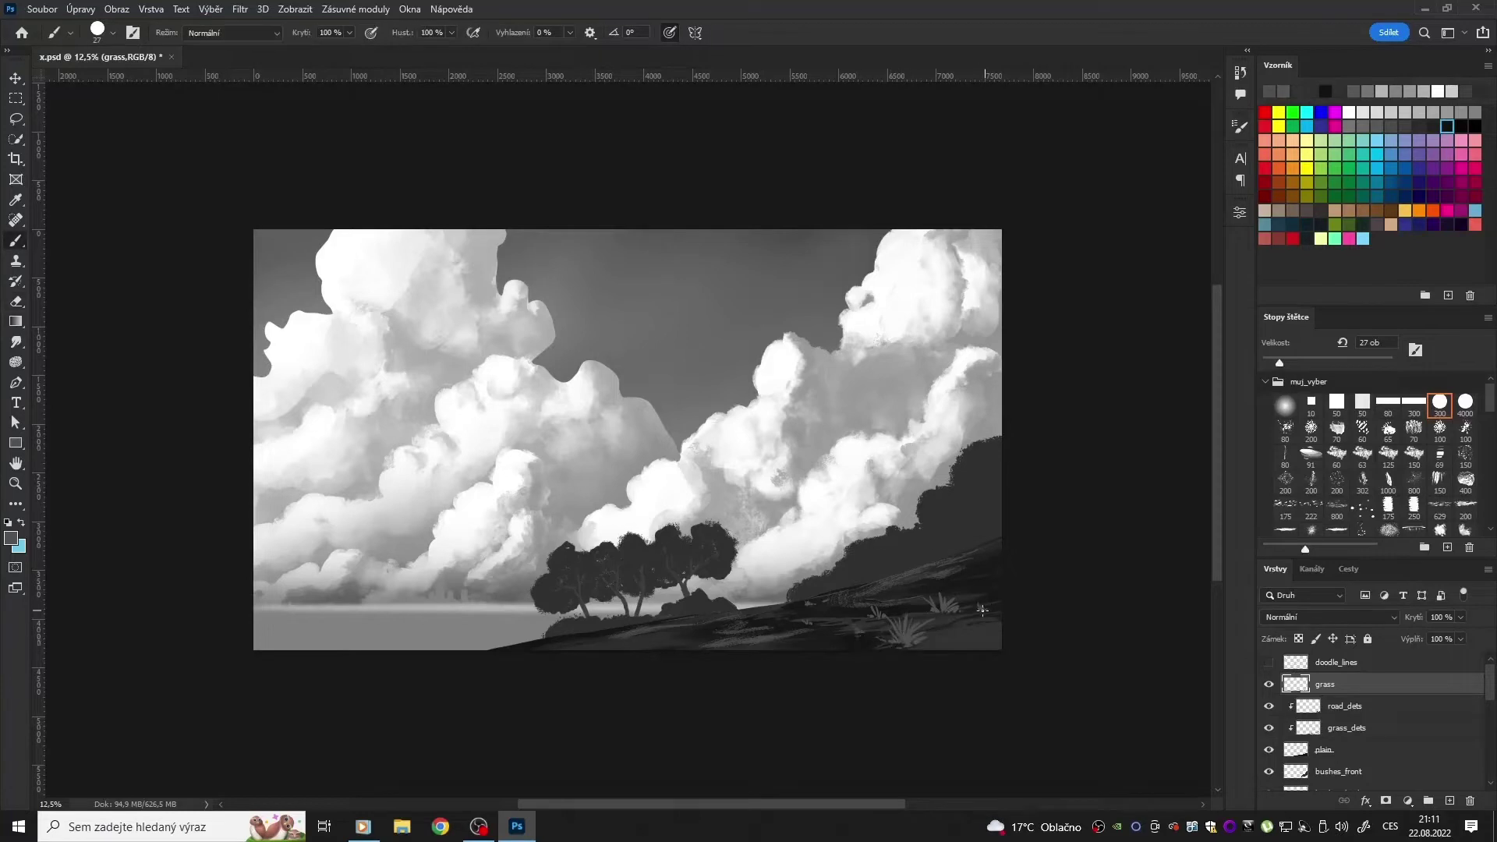
key(e)
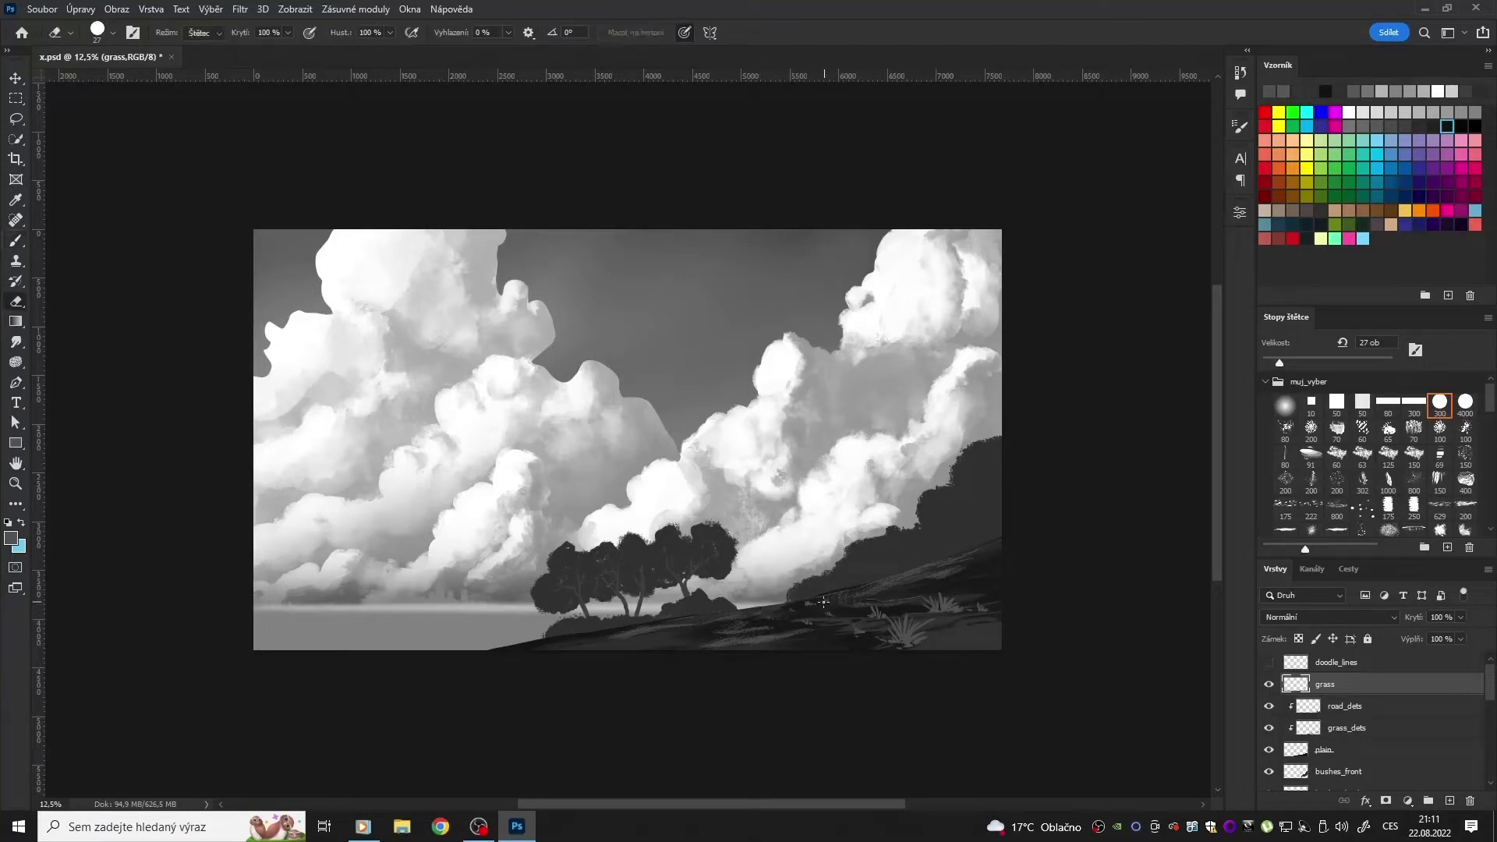
click(1285, 508)
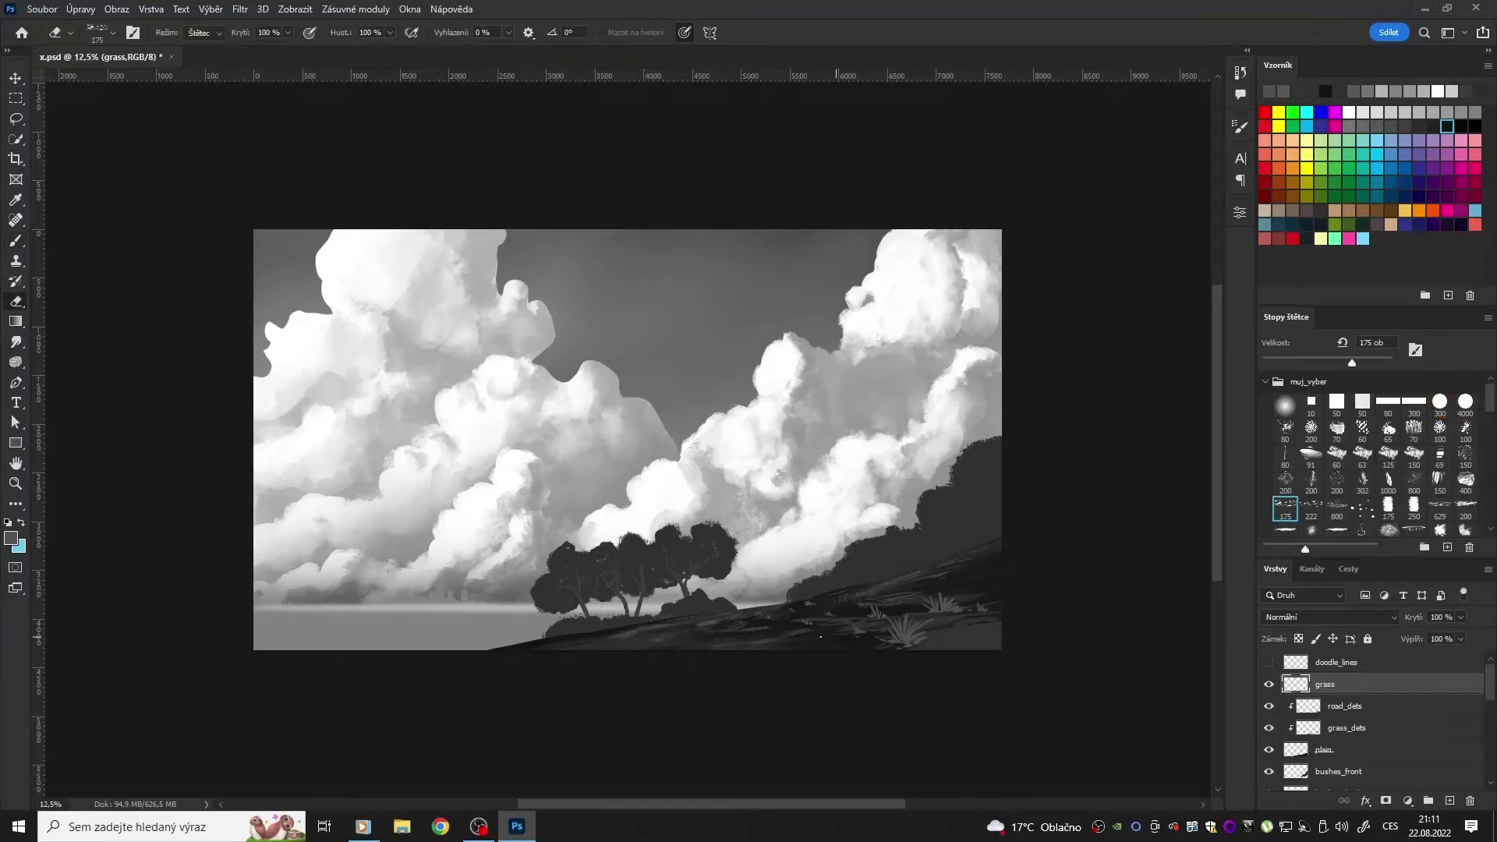
key(b)
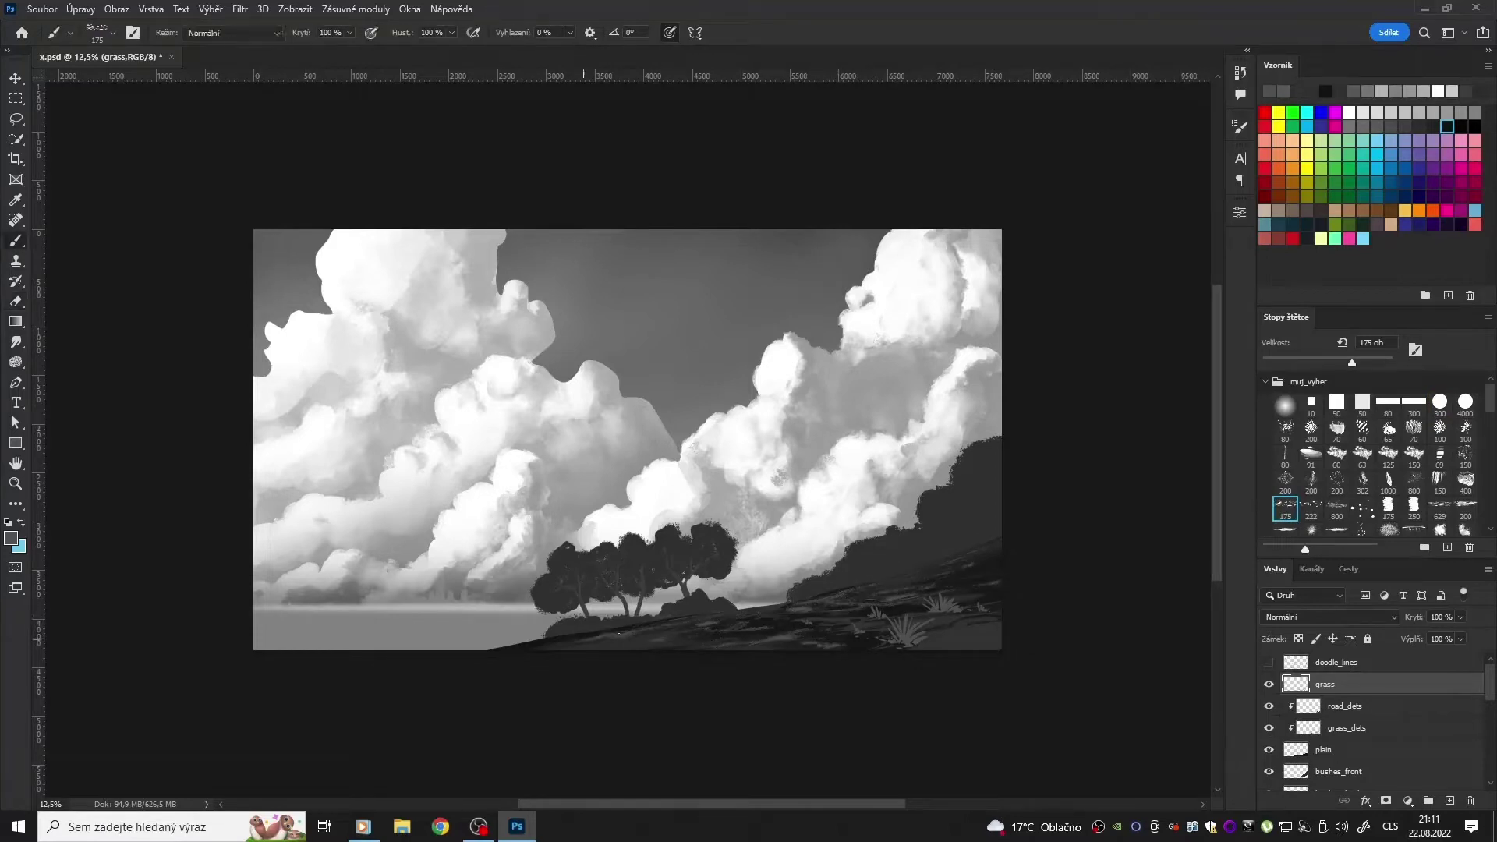
Step: Erase with a 425 px 1300 grass brush and clip a new light layer to grass
key(e)
key(bracketright)
key(bracketright)
key(bracketright)
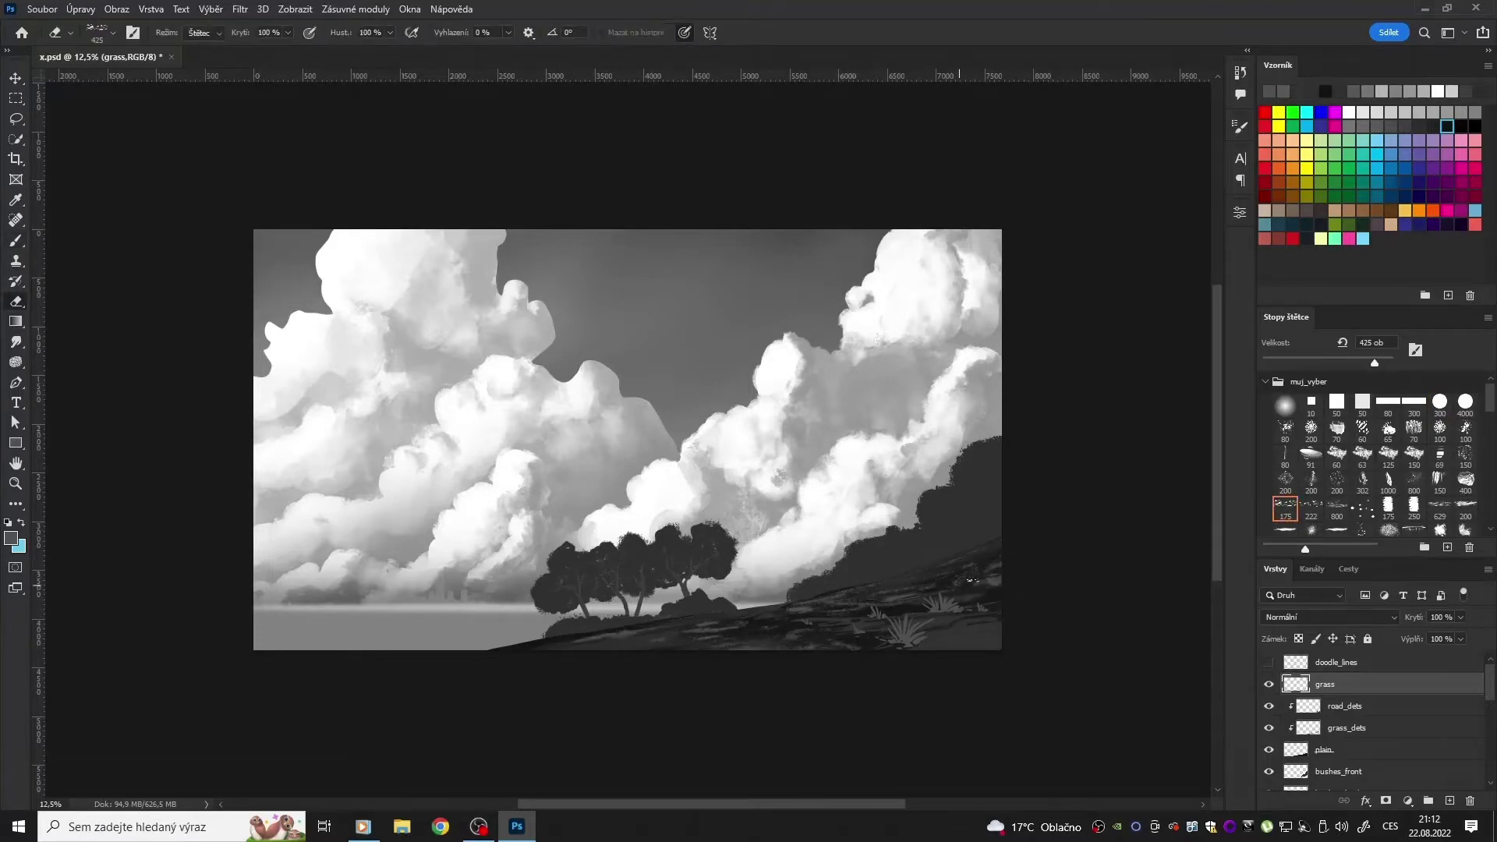
scroll(1372, 468, down, 5)
click(1310, 422)
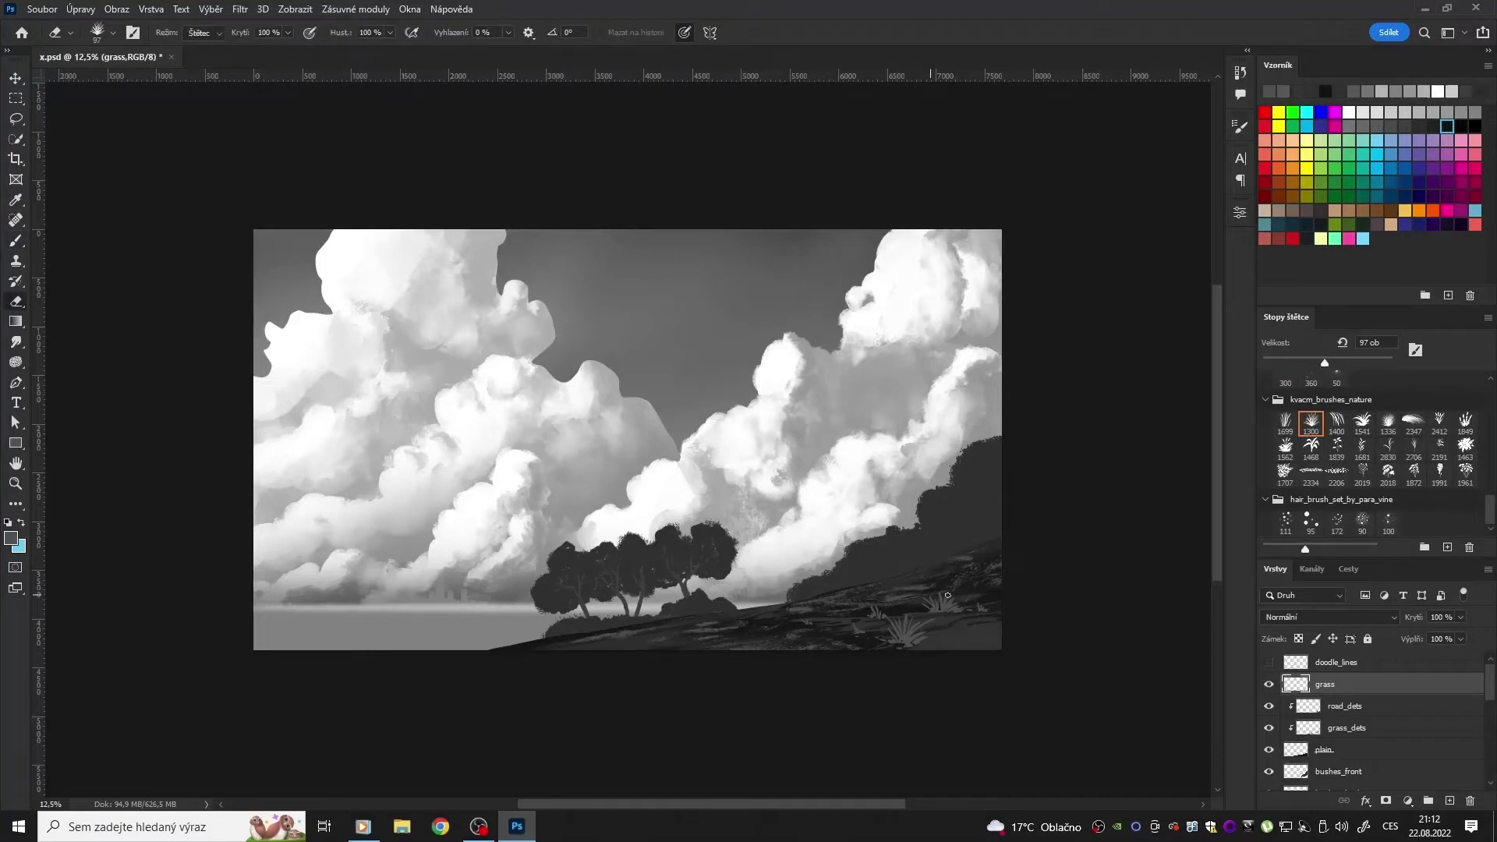
text(light)
alt+click(1378, 693)
key(b)
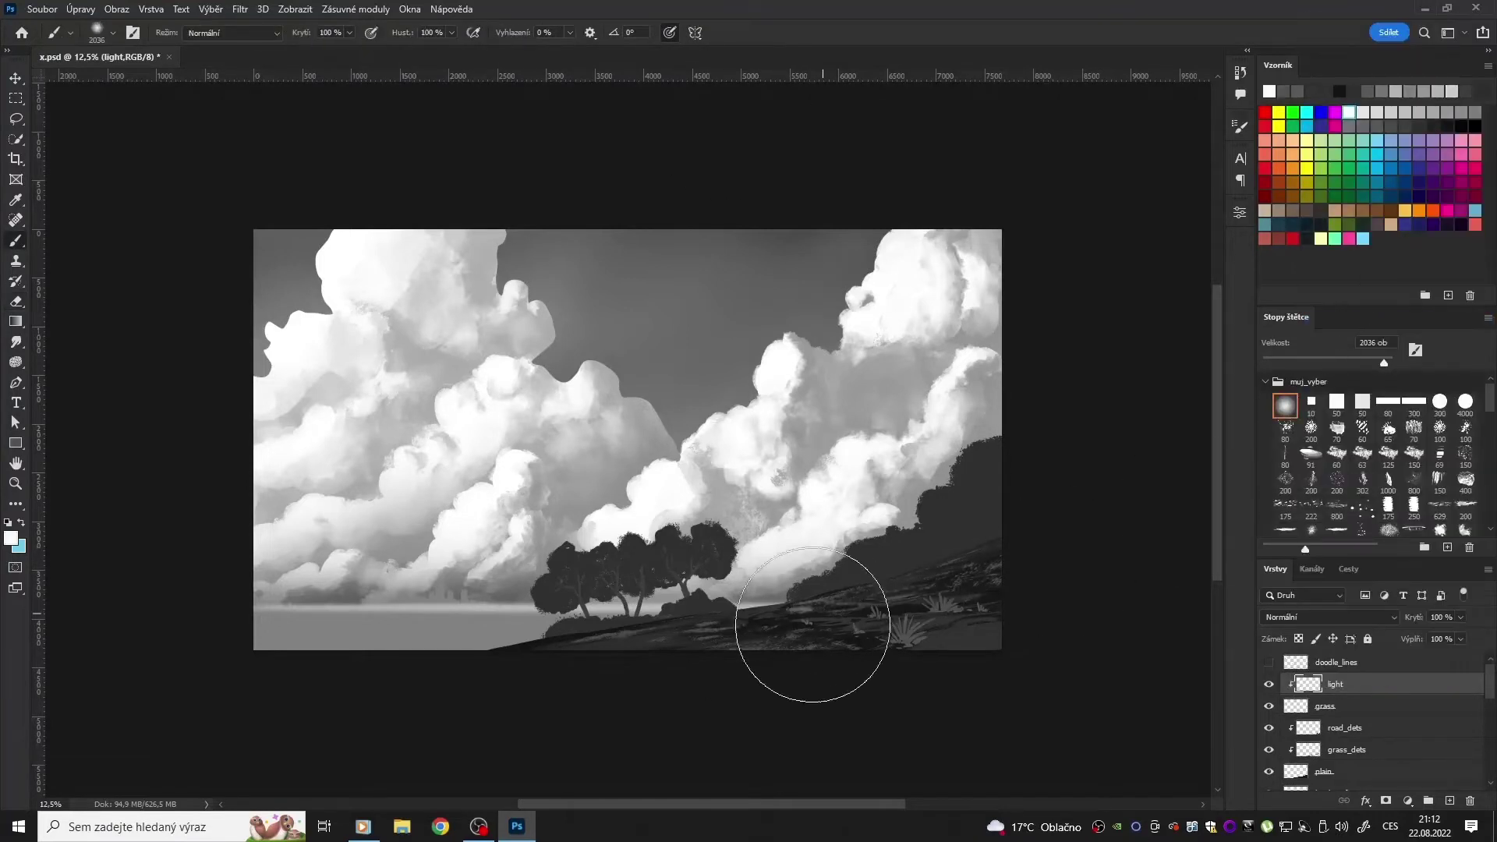
Step: Unclip road_dets, lasso a hillside strip, and create a clipped layer named light
click(1333, 728)
key(ctrl+alt+g)
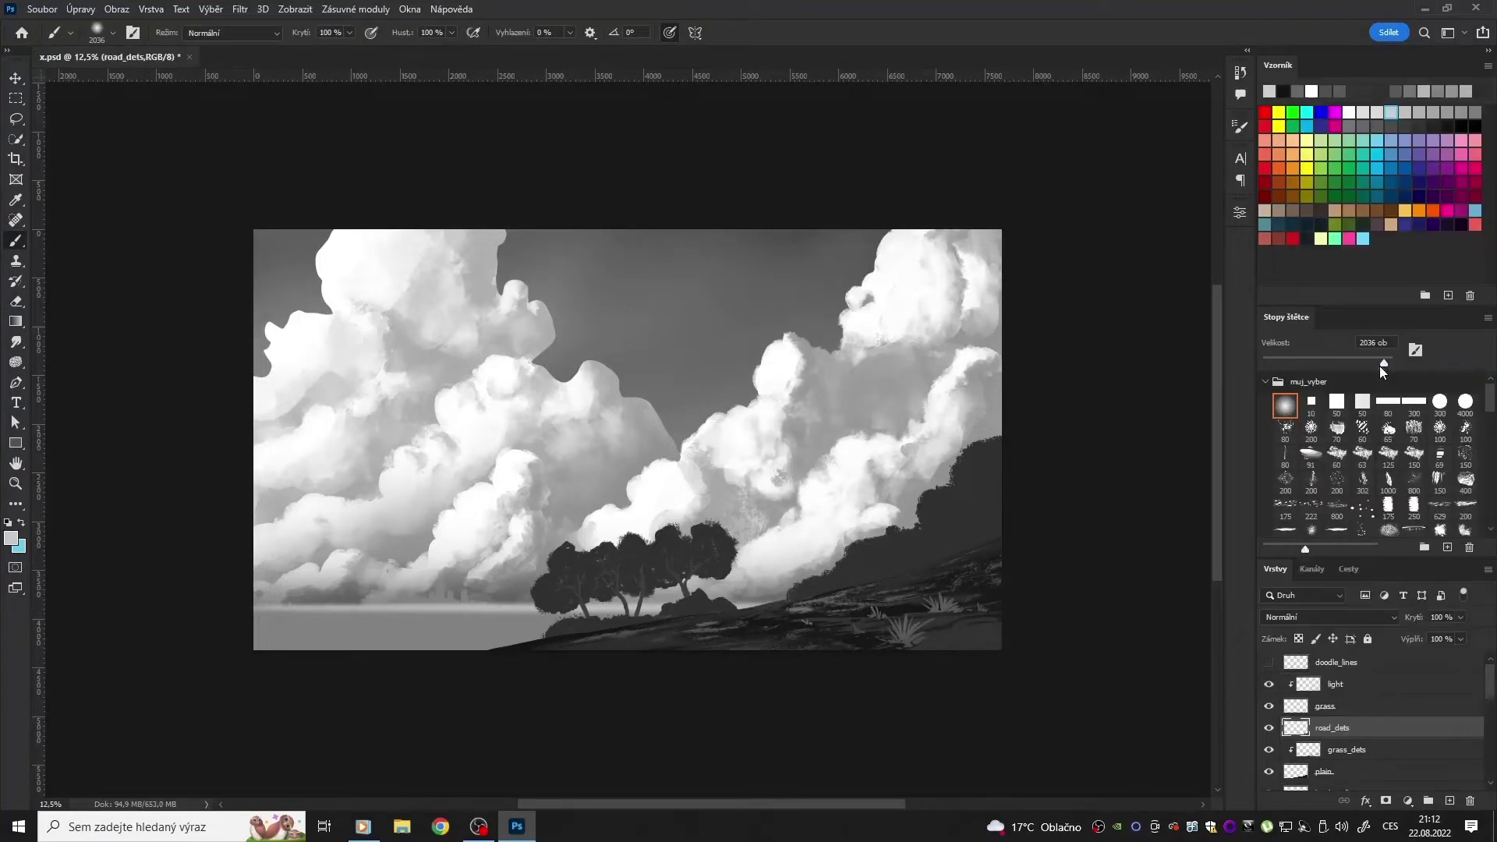
key(l)
drag(856, 577, 856, 551)
key(Return)
alt+click(1370, 715)
key(e)
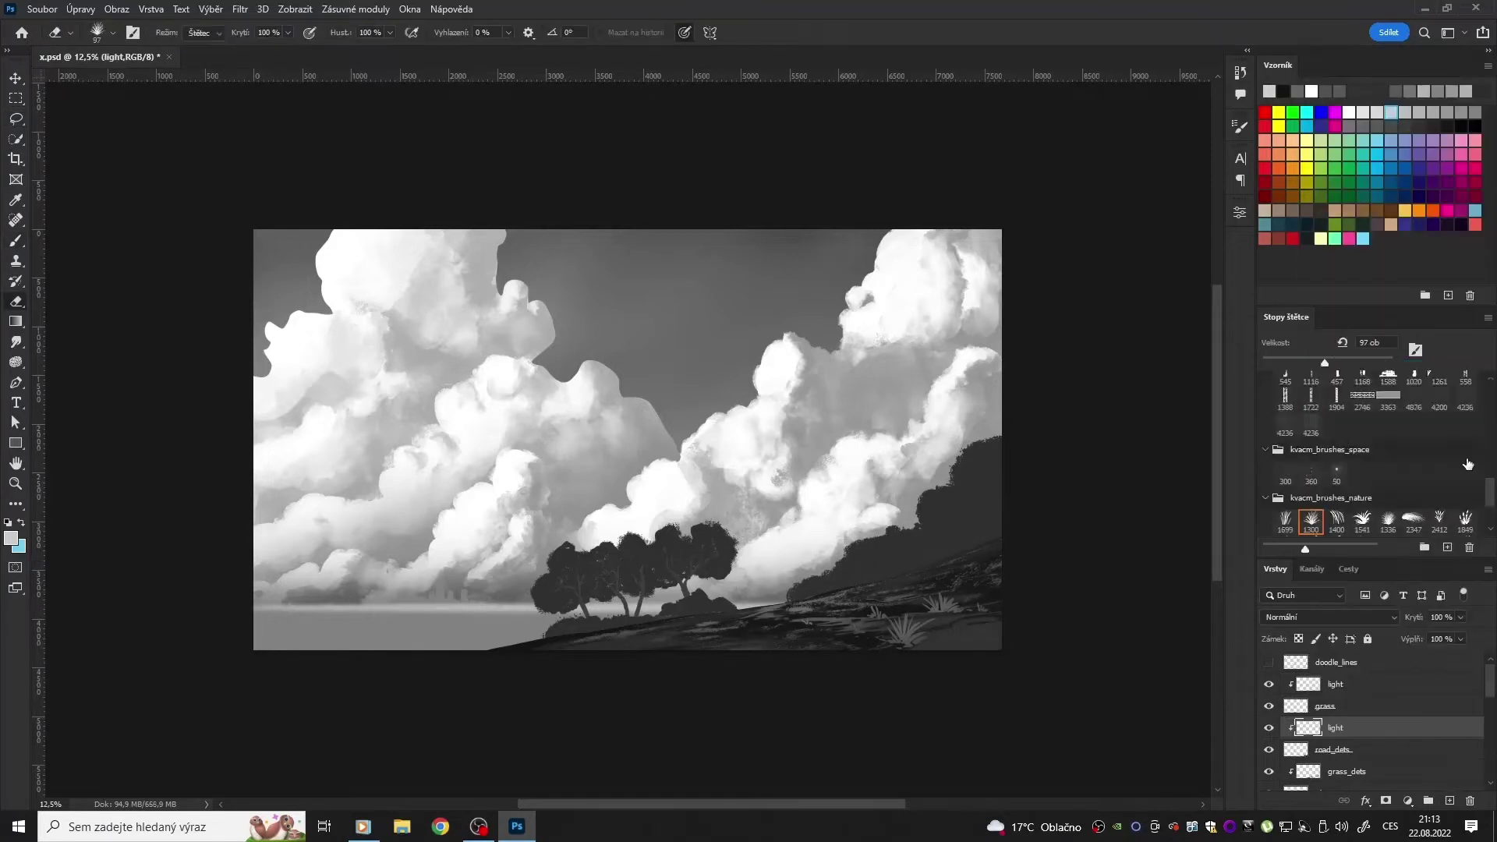
click(1310, 455)
Step: Brighten the light layer to Lightness +37 and move it below road_dets
key(alt+bracketright)
key(alt+bracketright)
key(ctrl+u)
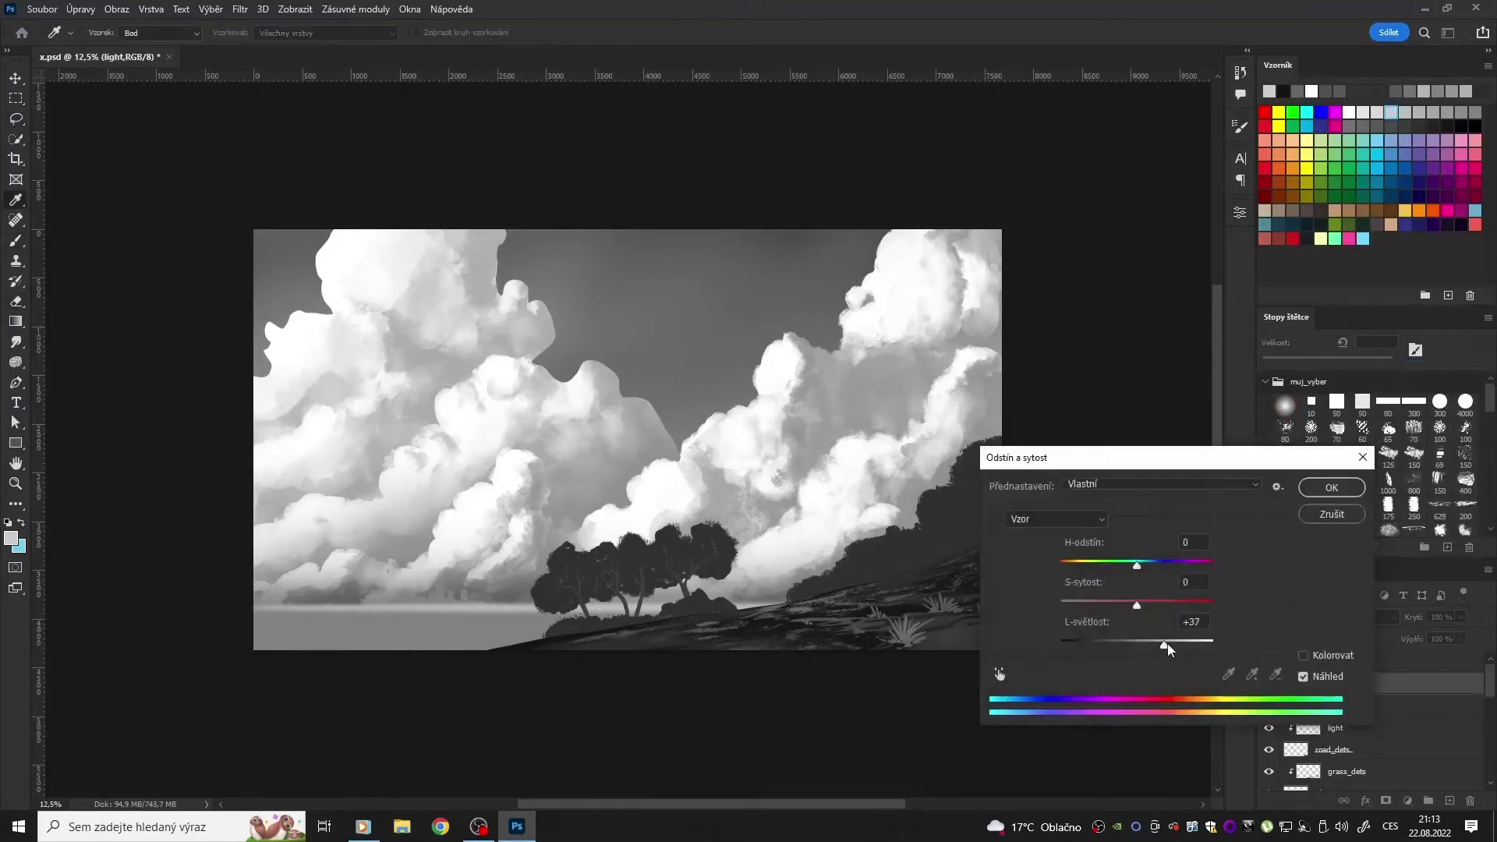
key(Escape)
key(ctrl+bracketleft)
key(ctrl+bracketleft)
key(ctrl+bracketleft)
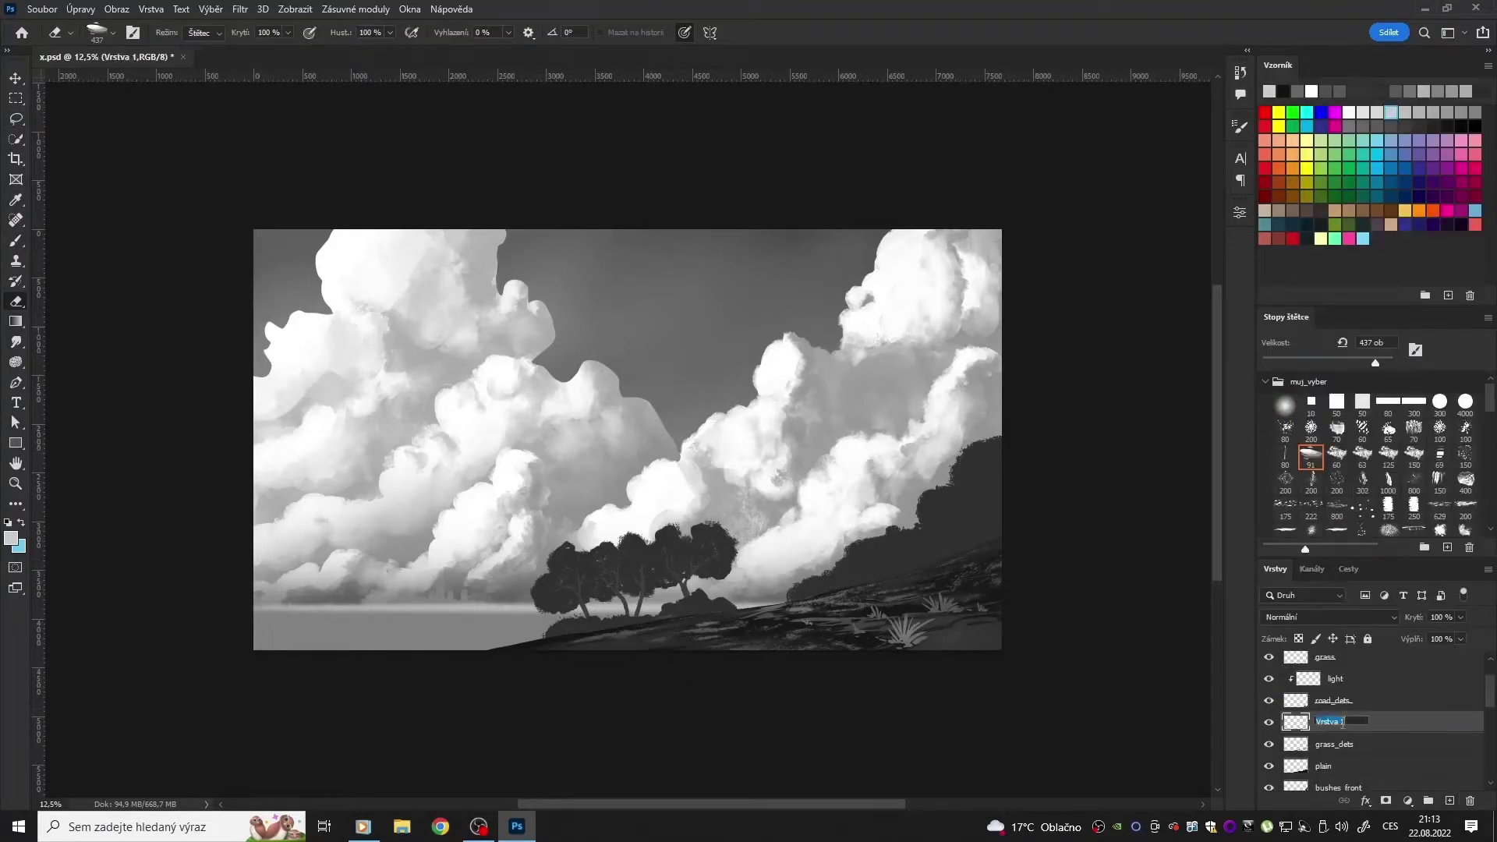
Step: Sample a dark grey, reselect the upper light layer, and switch to rectangular selection
key(b)
alt+click(943, 589)
key(alt+bracketright)
key(alt+bracketright)
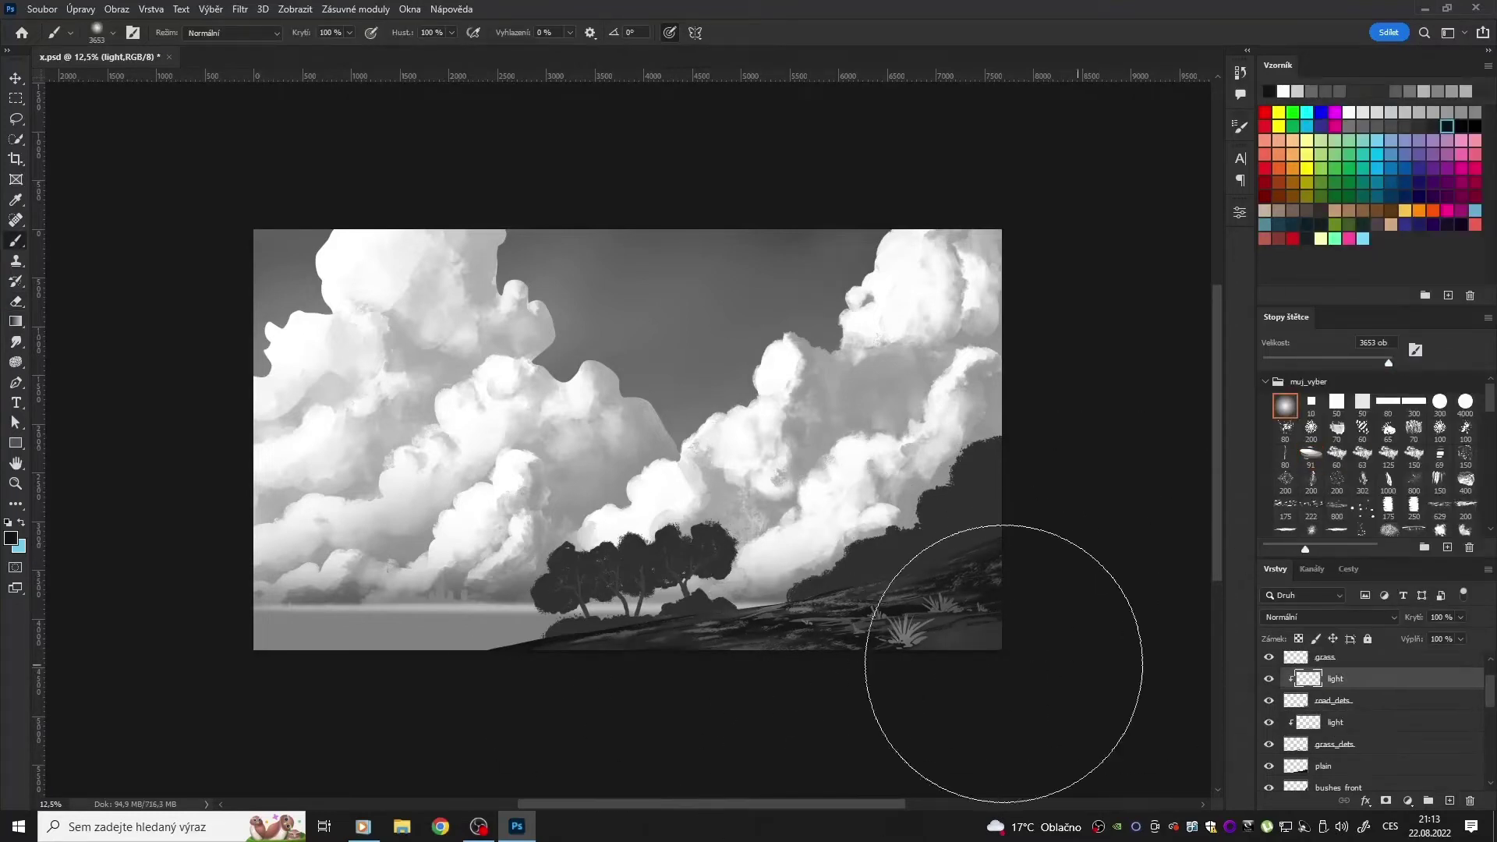
key(m)
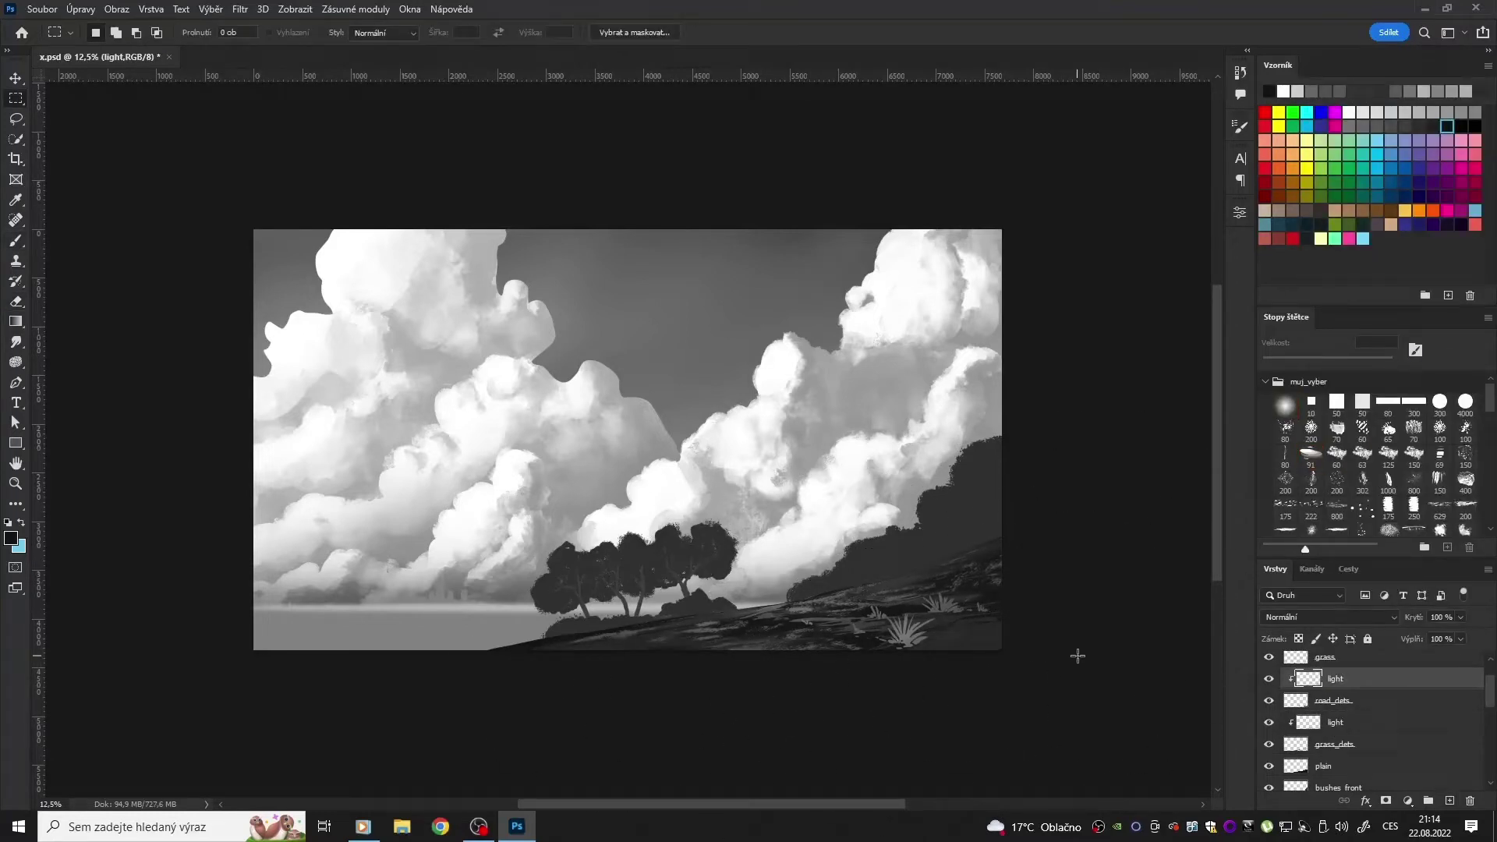
scroll(1372, 717, down, 3)
scroll(1372, 717, down, 3)
scroll(1372, 718, down, 2)
Step: Sketch bare tree branches with a round brush on a new layer above bushes_front
scroll(1492, 733, down, 2)
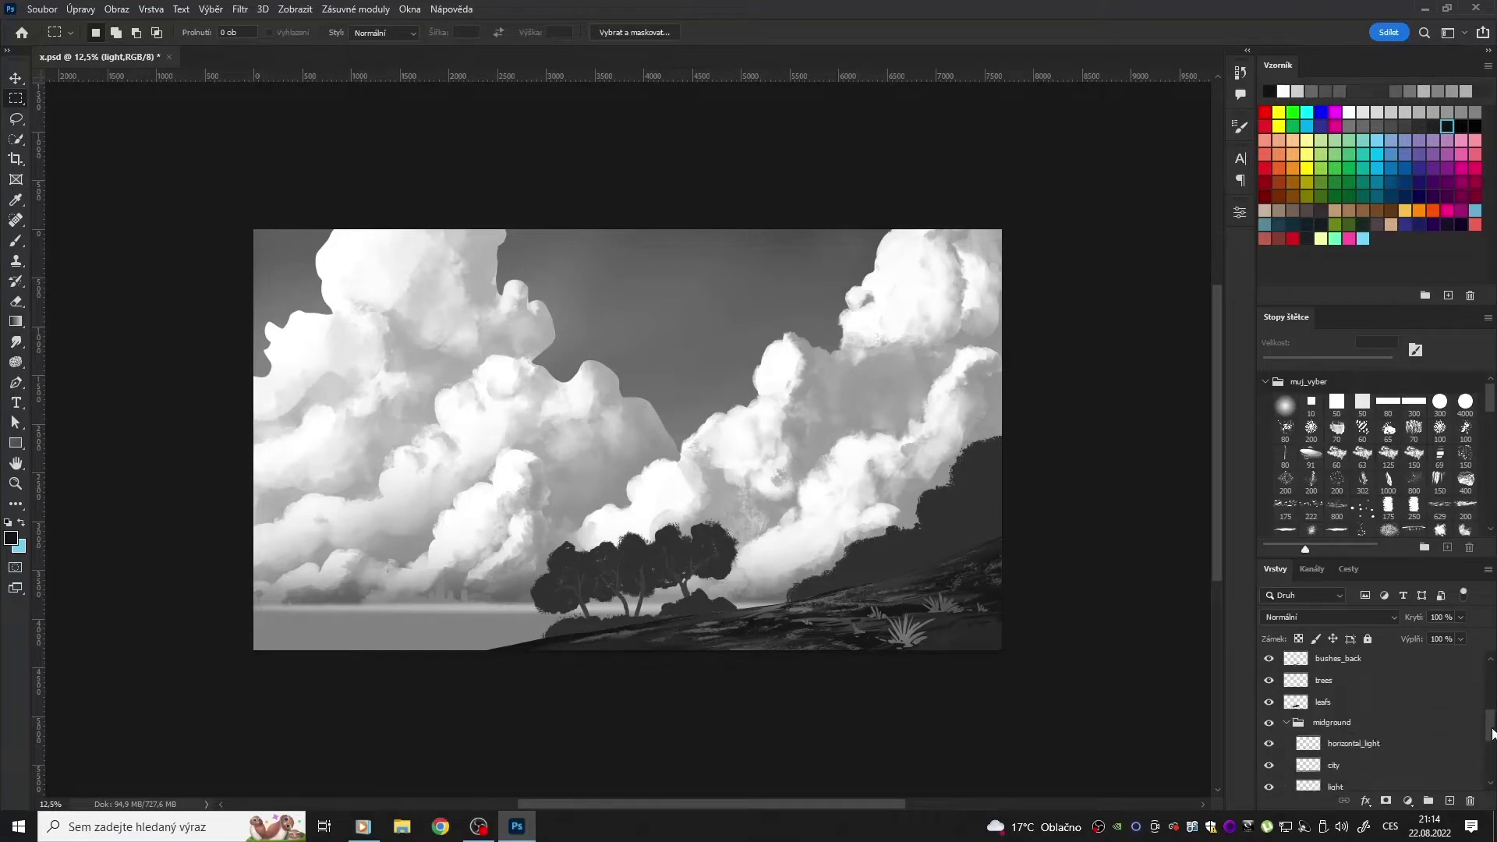
scroll(1492, 732, up, 3)
key(ctrl+shift+alt+n)
key(b)
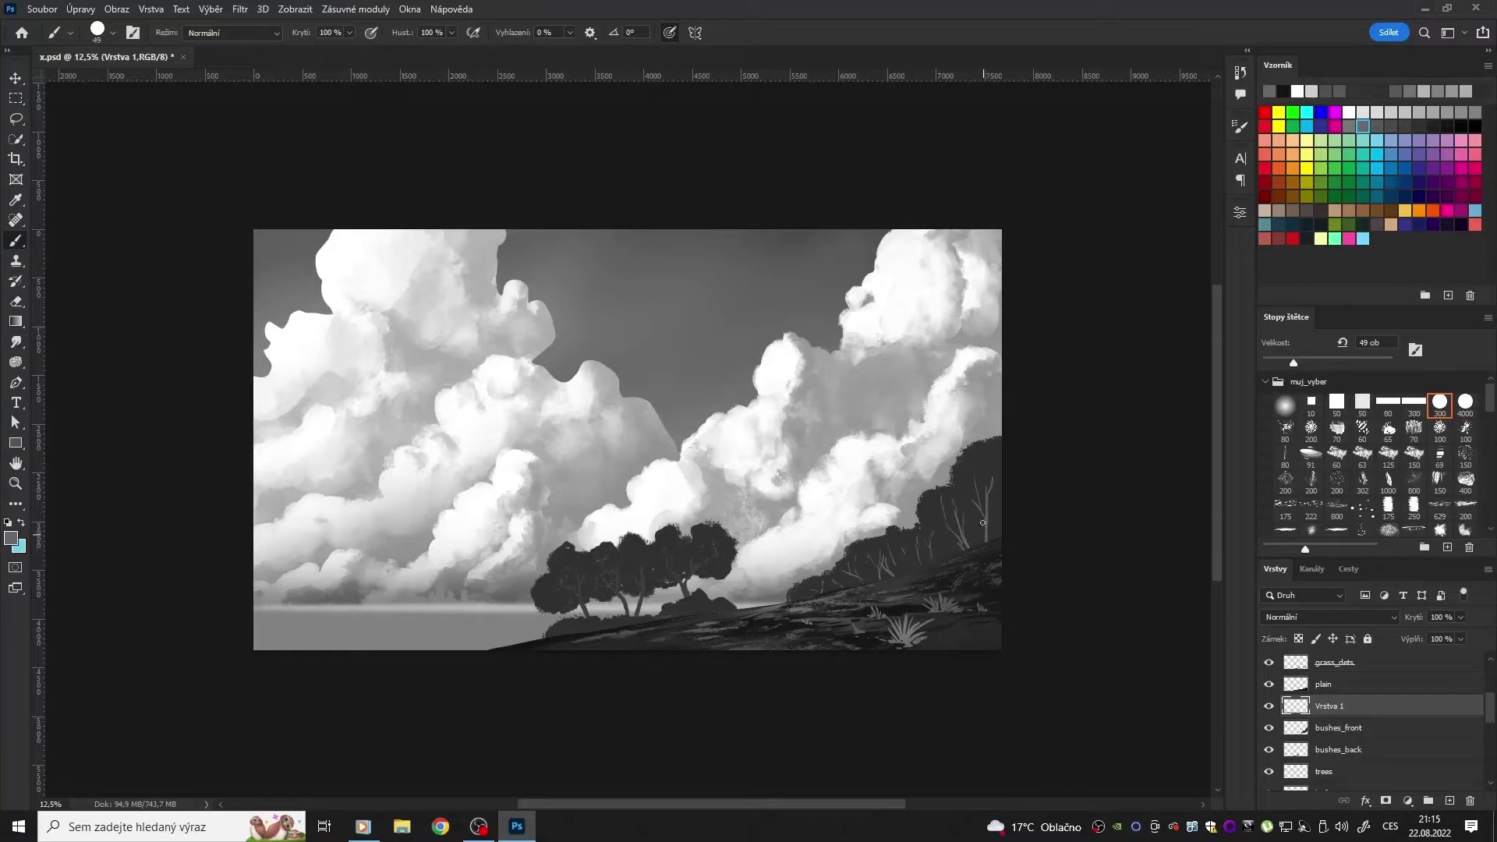
key(e)
scroll(1491, 410, down, 5)
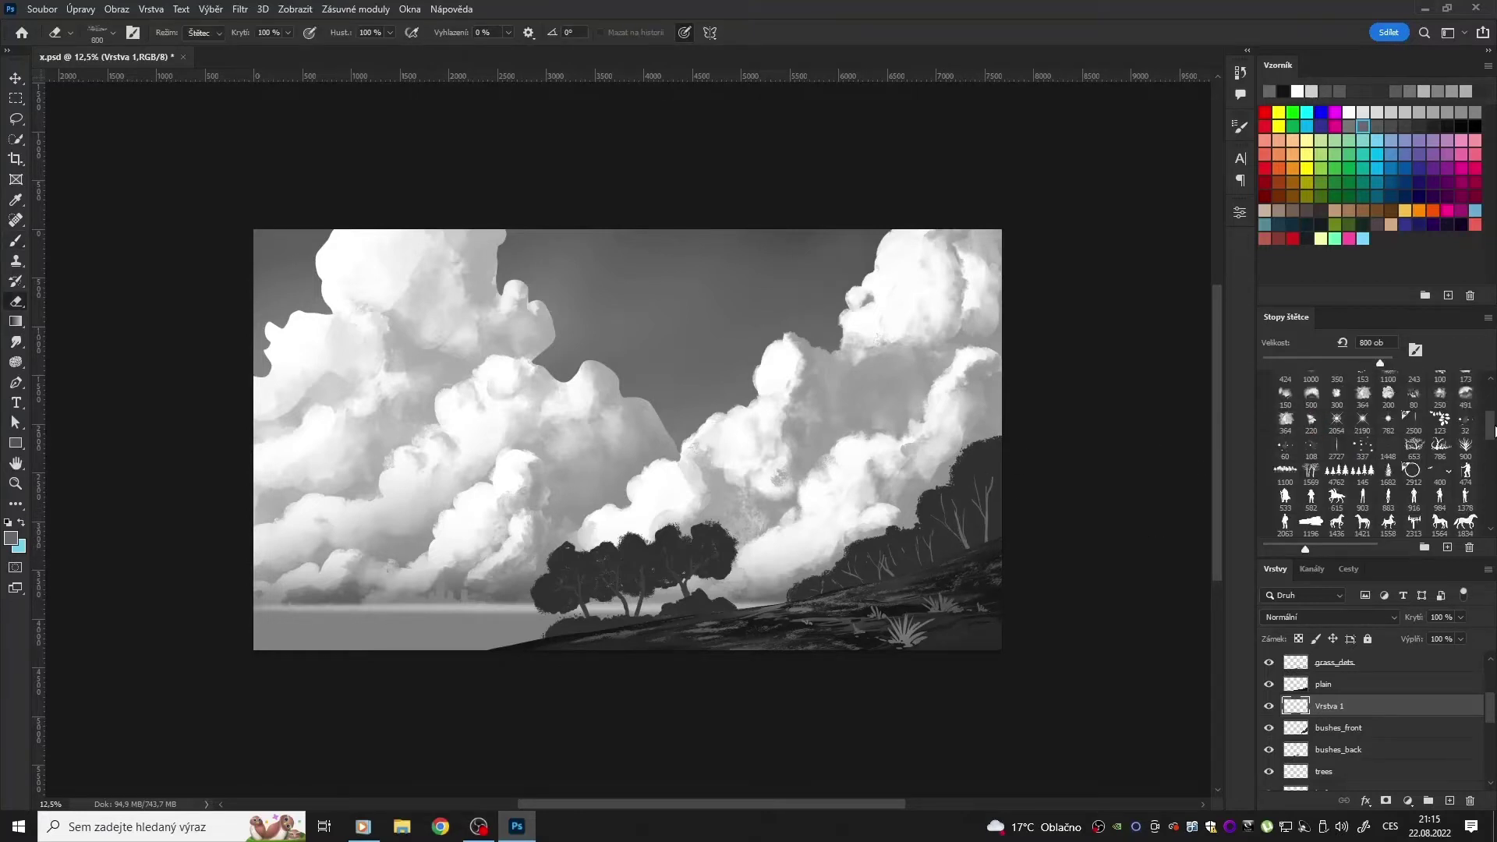
Step: Paint dark foliage along the right treeline with the 2191 brush, then clip a new layer over it
key(ctrl+shift+alt+n)
scroll(1490, 468, down, 5)
click(1439, 448)
key(b)
drag(936, 515, 937, 529)
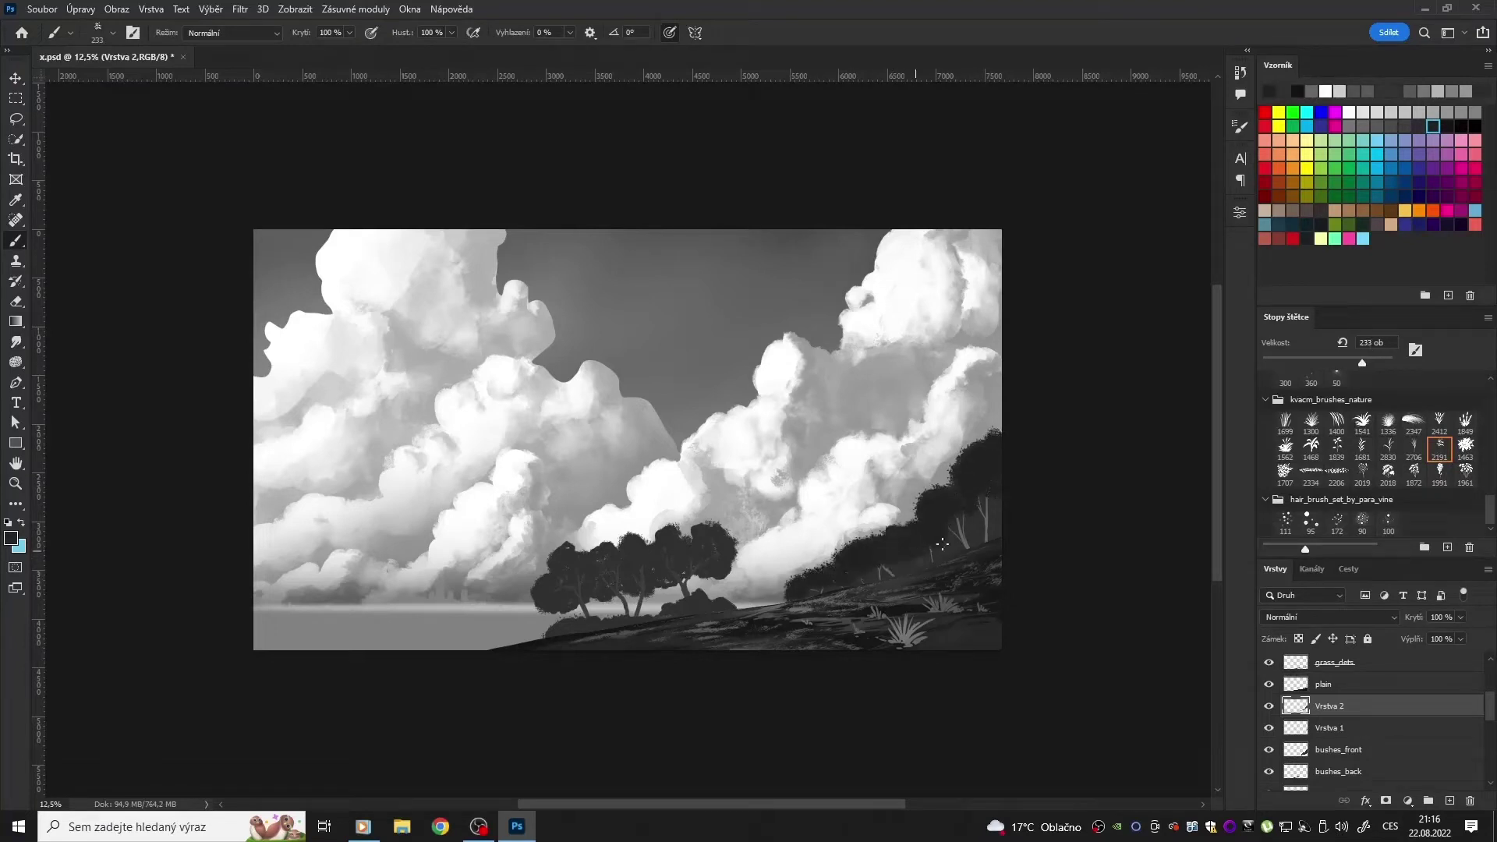
key(ctrl+alt+g)
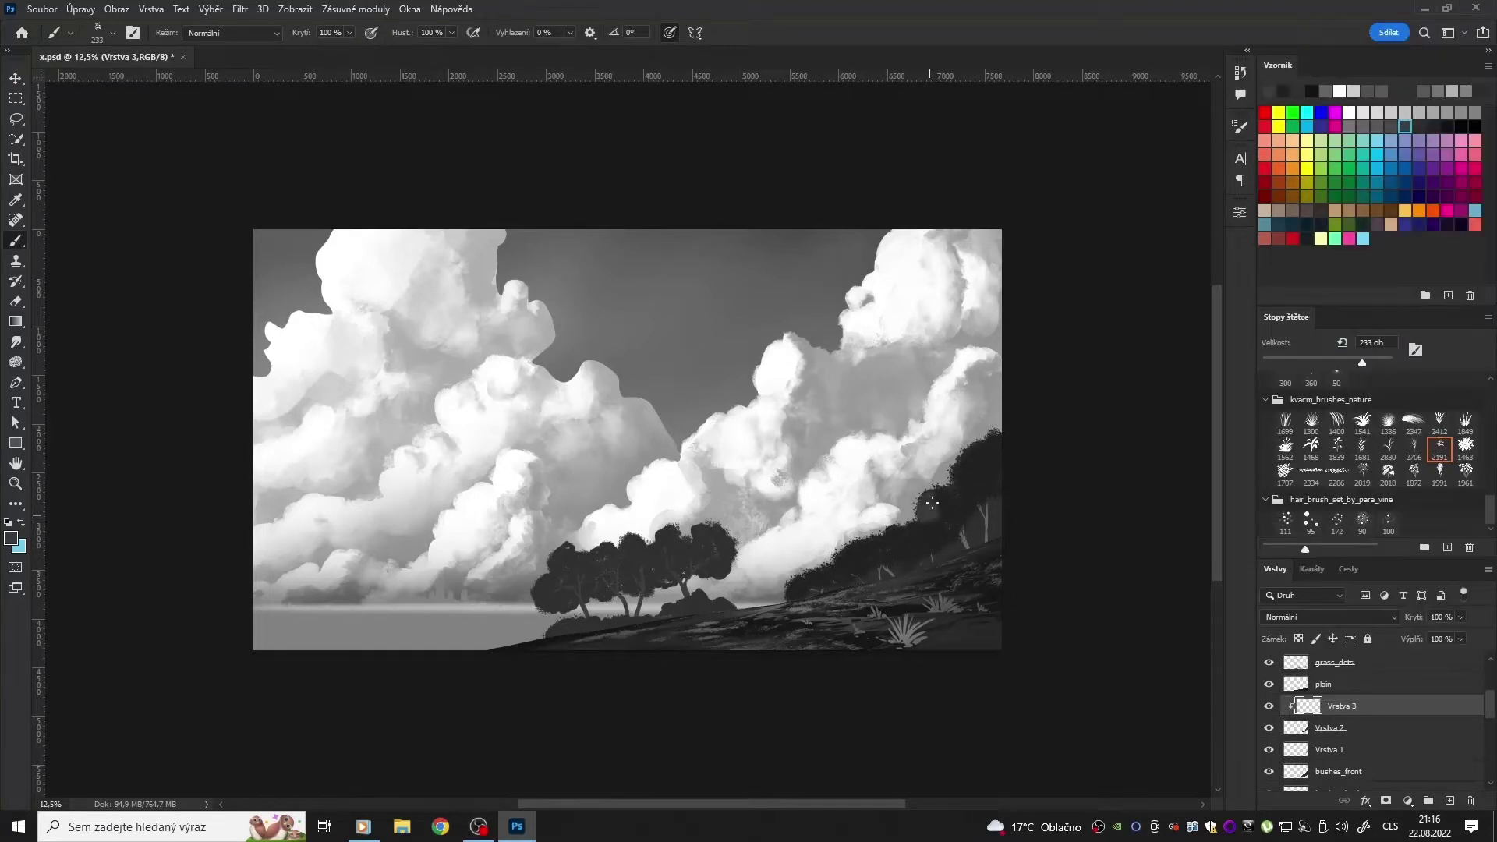
Step: Rename the bushes_front layer and rename the bottom leafs layer to leafs_back
key(e)
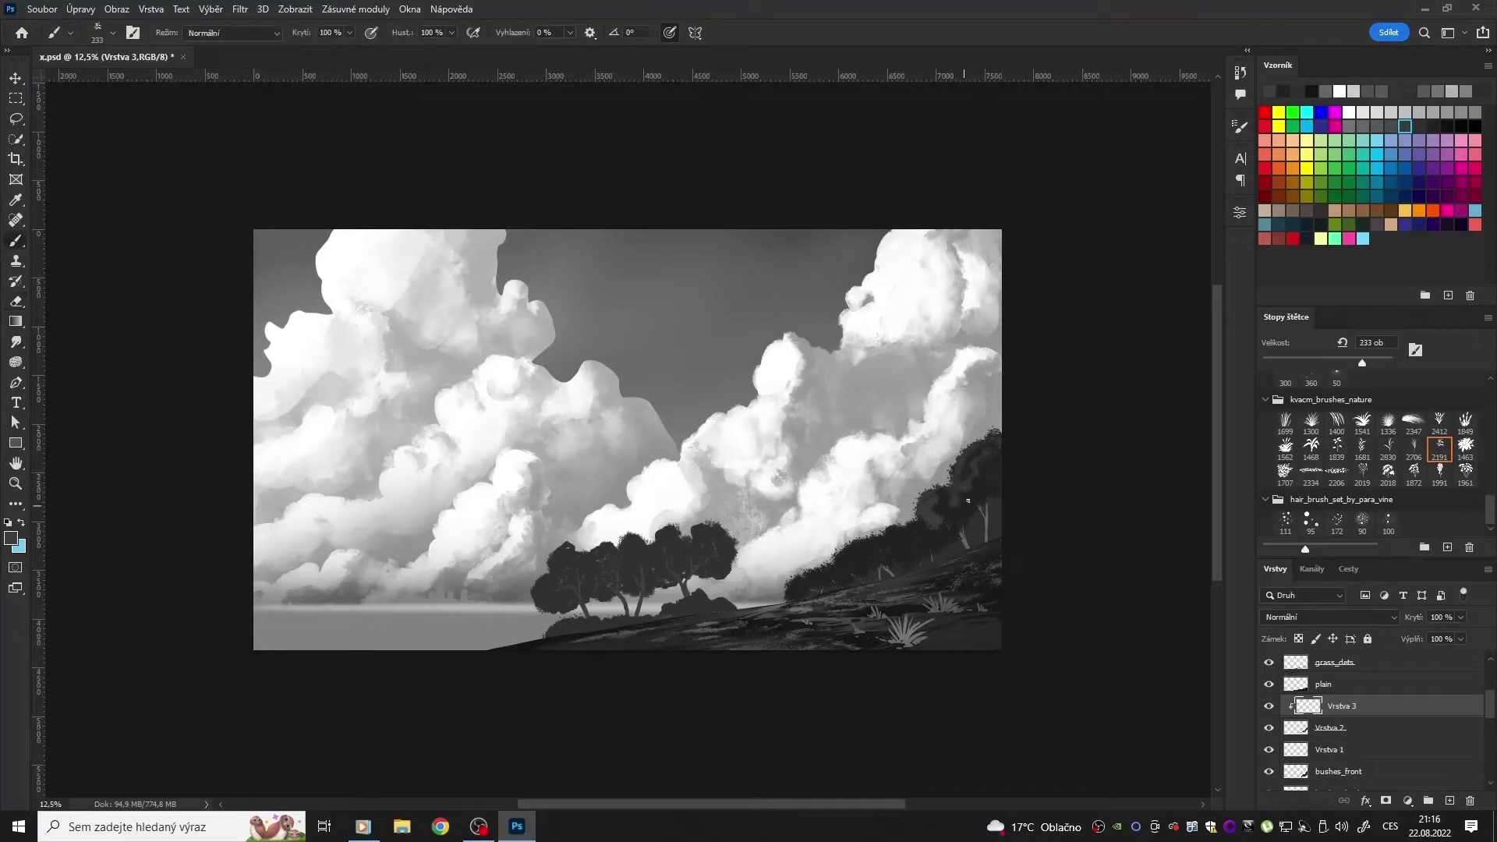
key(b)
key(e)
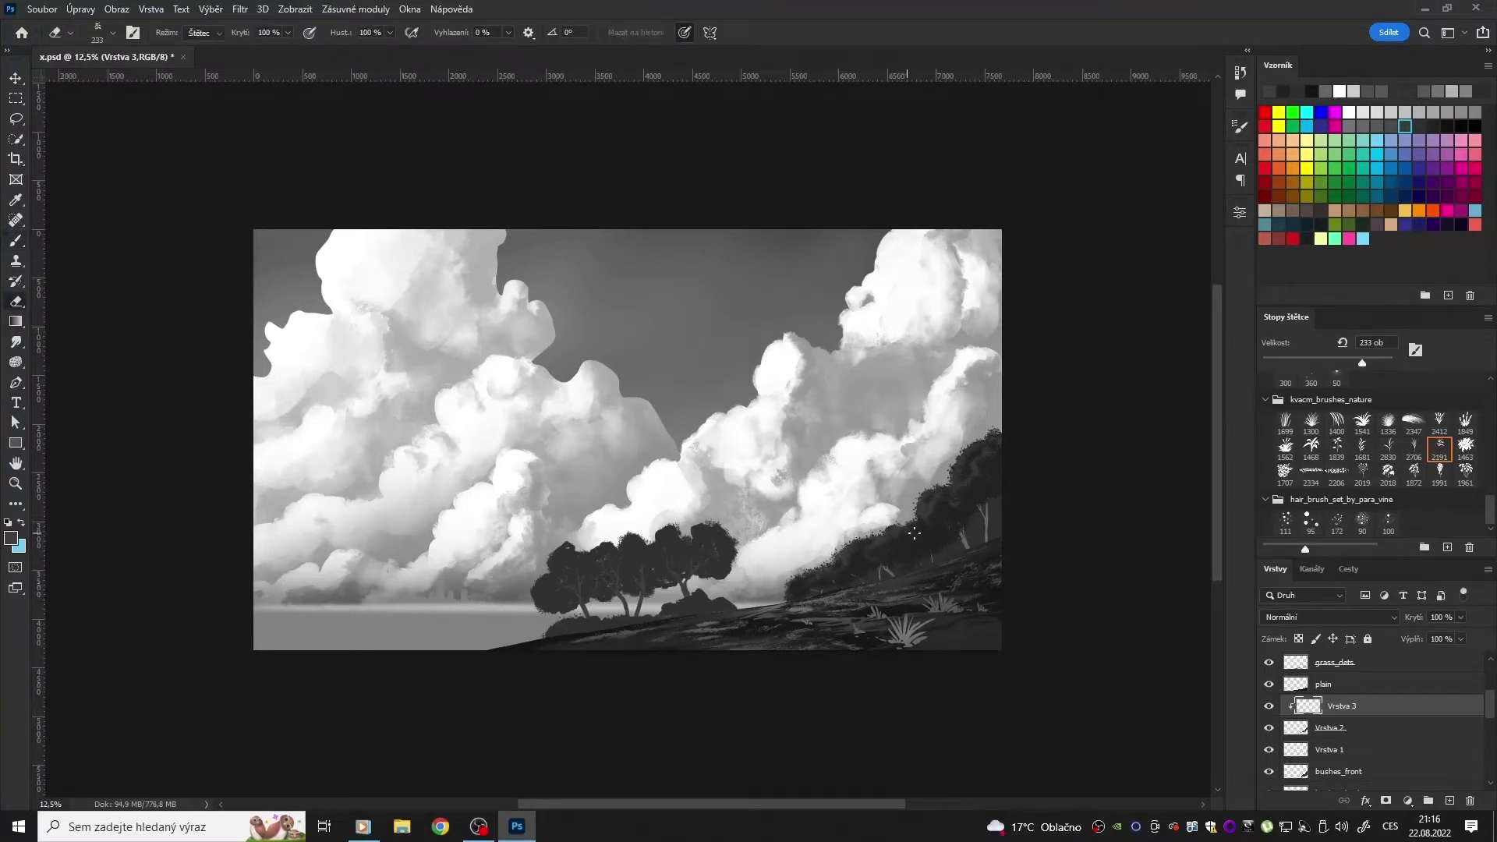
double_click(1338, 771)
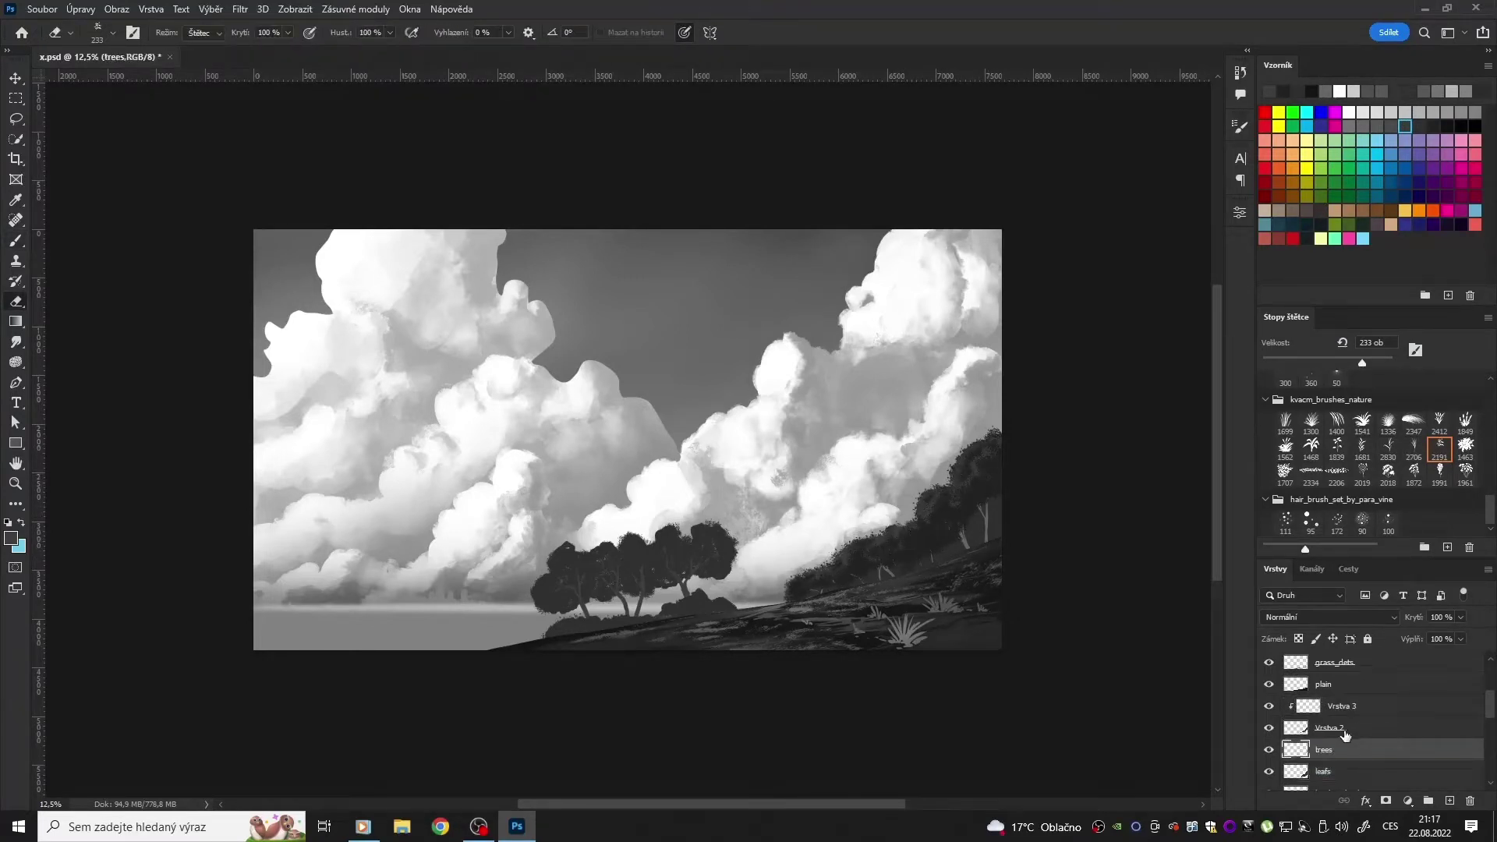
click(1341, 726)
text(leafs)
double_click(1323, 771)
text(leafs b)
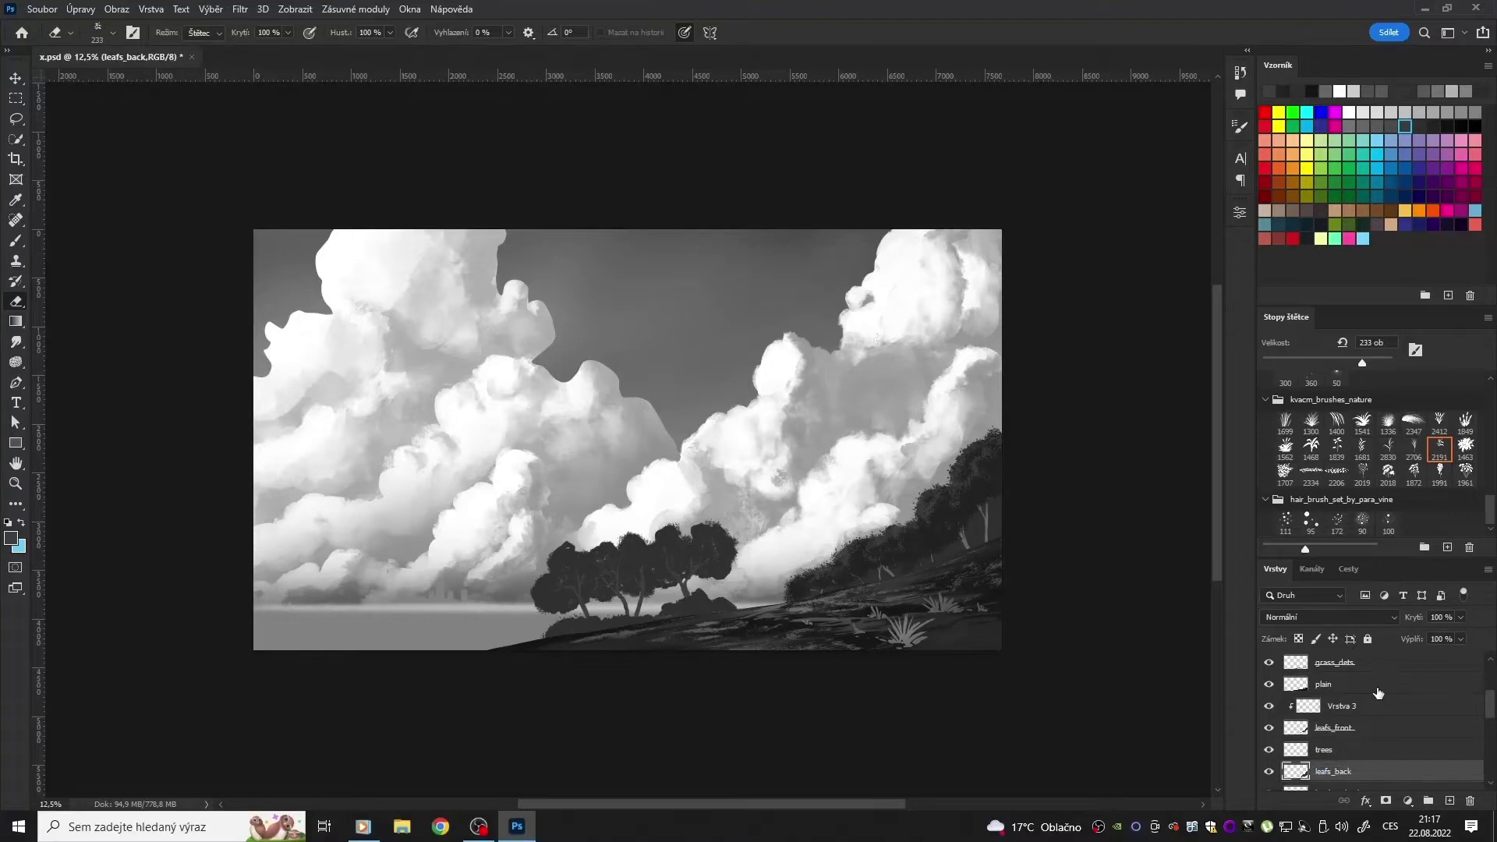
Step: Select the layers from Vrstva 3 to leafs_back and nudge the hillside trees up-left
shift+click(1377, 706)
key(v)
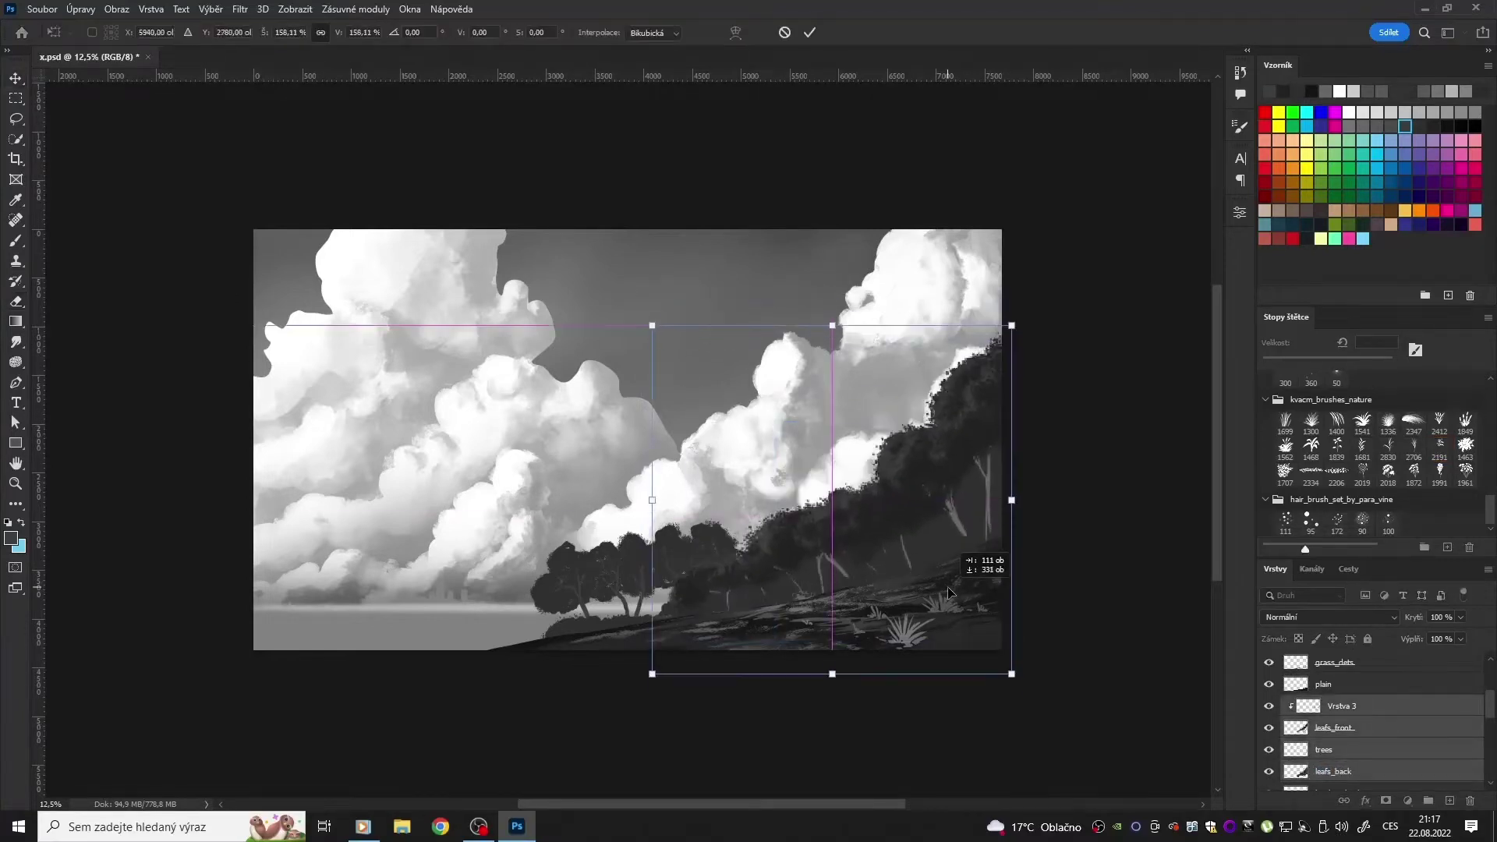
drag(849, 452, 831, 443)
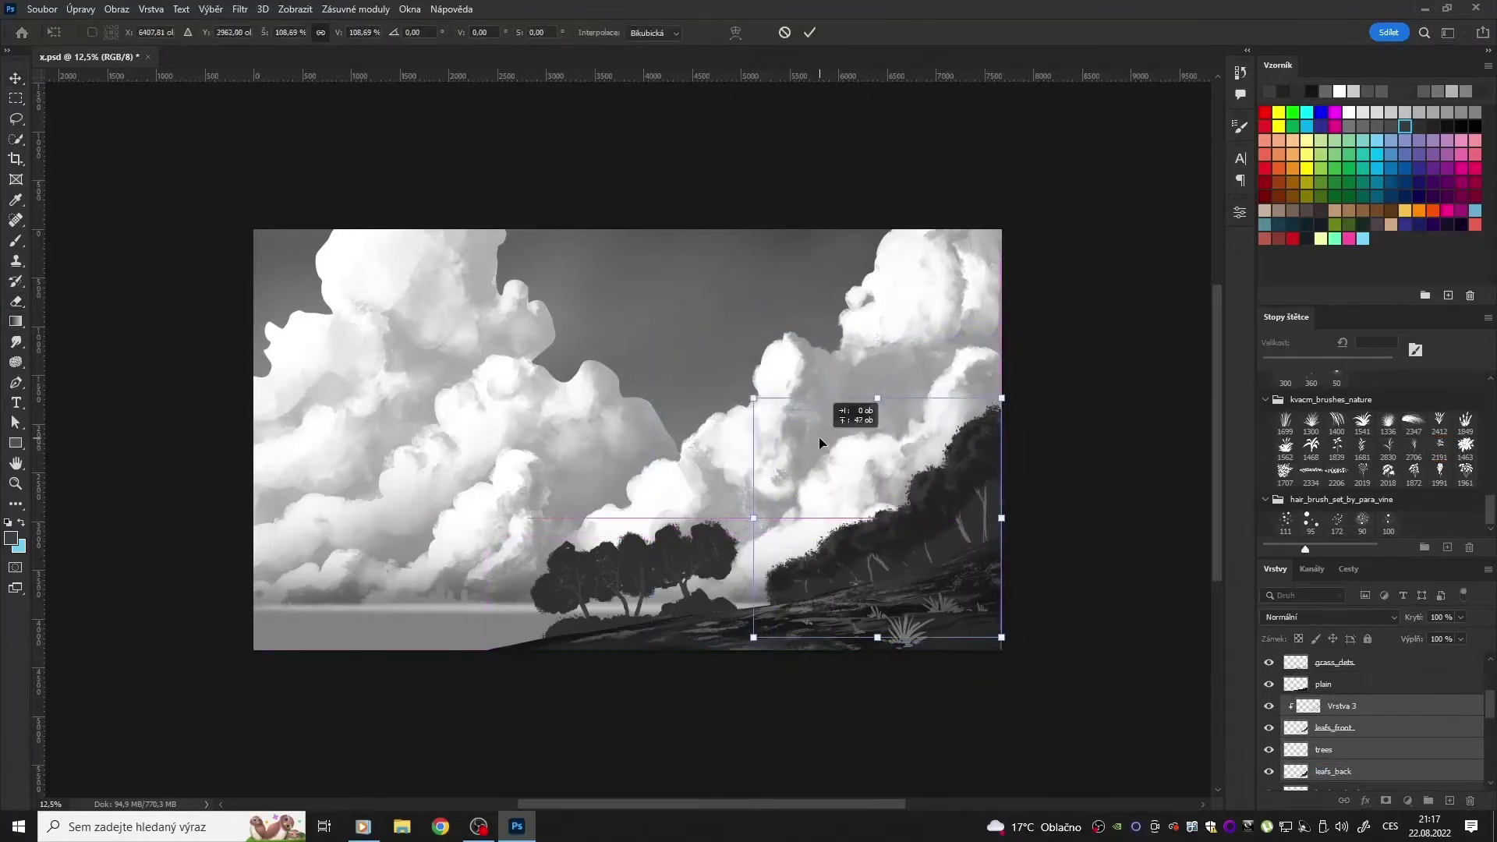
key(m)
scroll(1371, 725, down, 1)
click(1268, 708)
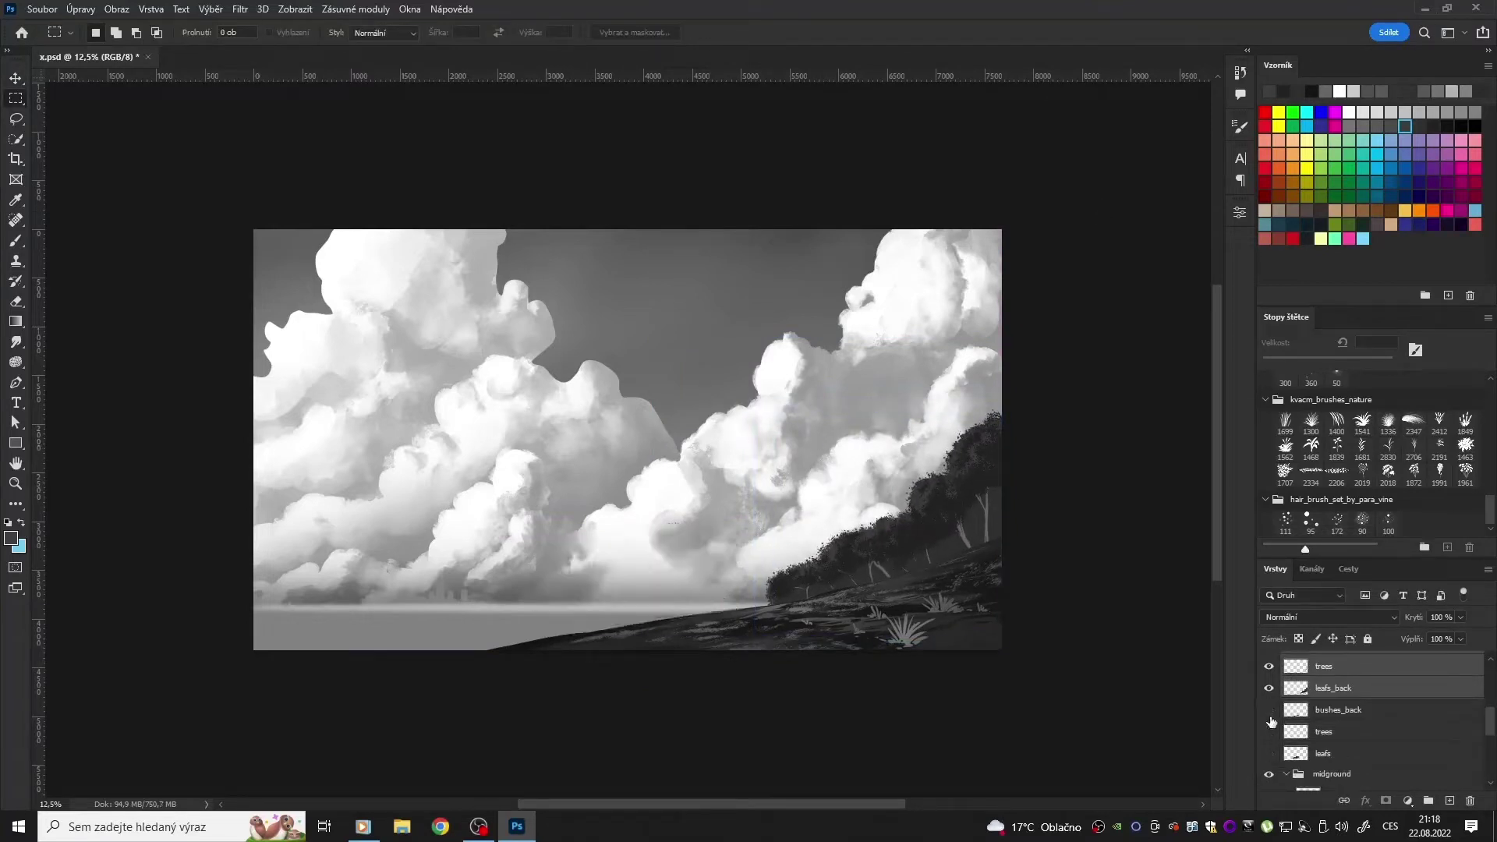
scroll(1300, 707, down, 2)
Step: Reposition the middle trees, leafs and bushes_back group, comparing with it hidden and shown
click(1364, 755)
shift+click(1364, 732)
key(v)
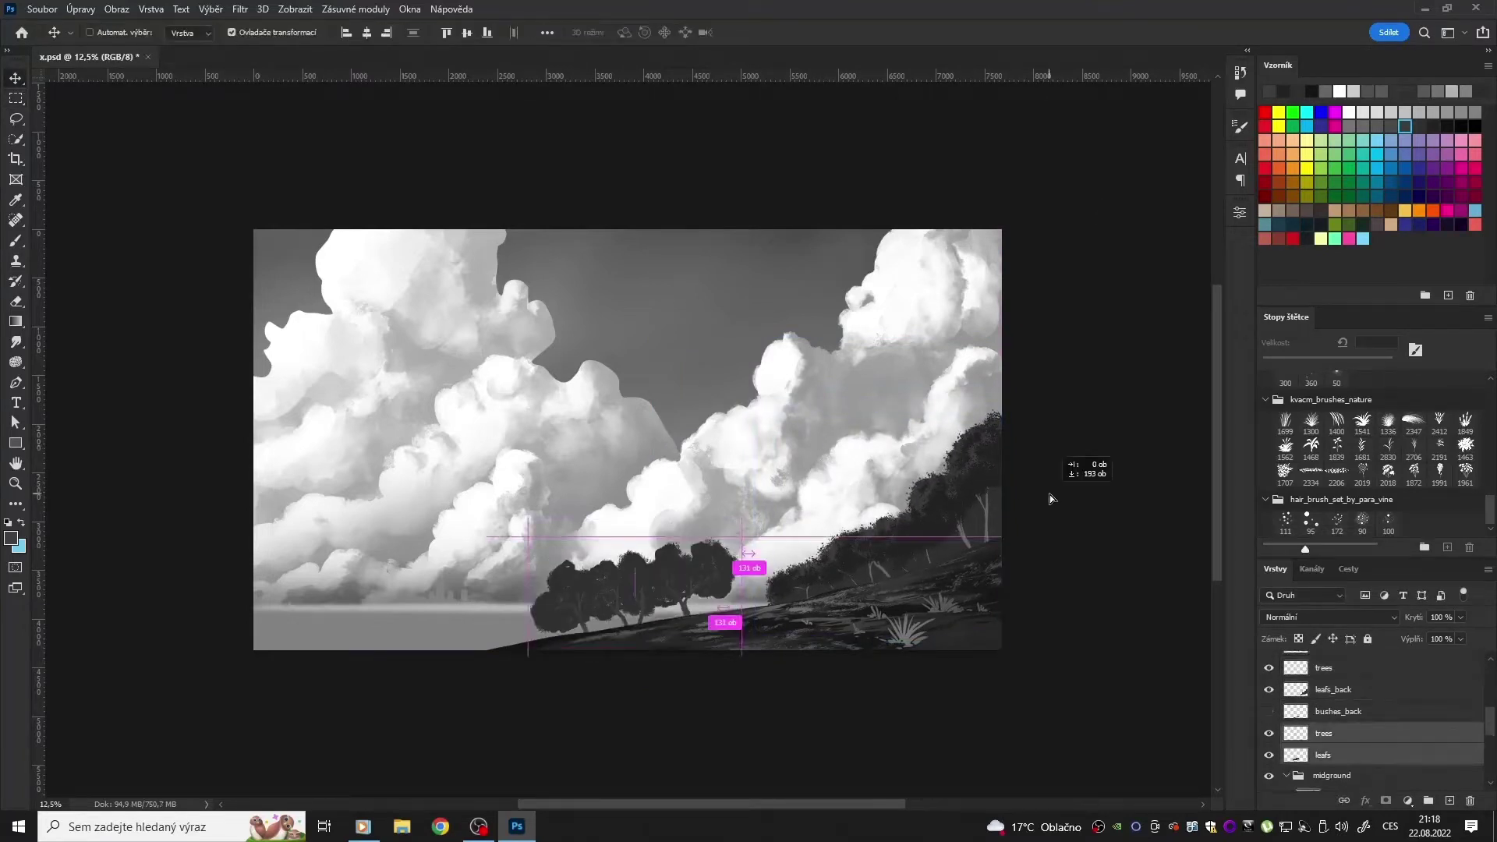
shift+click(1364, 716)
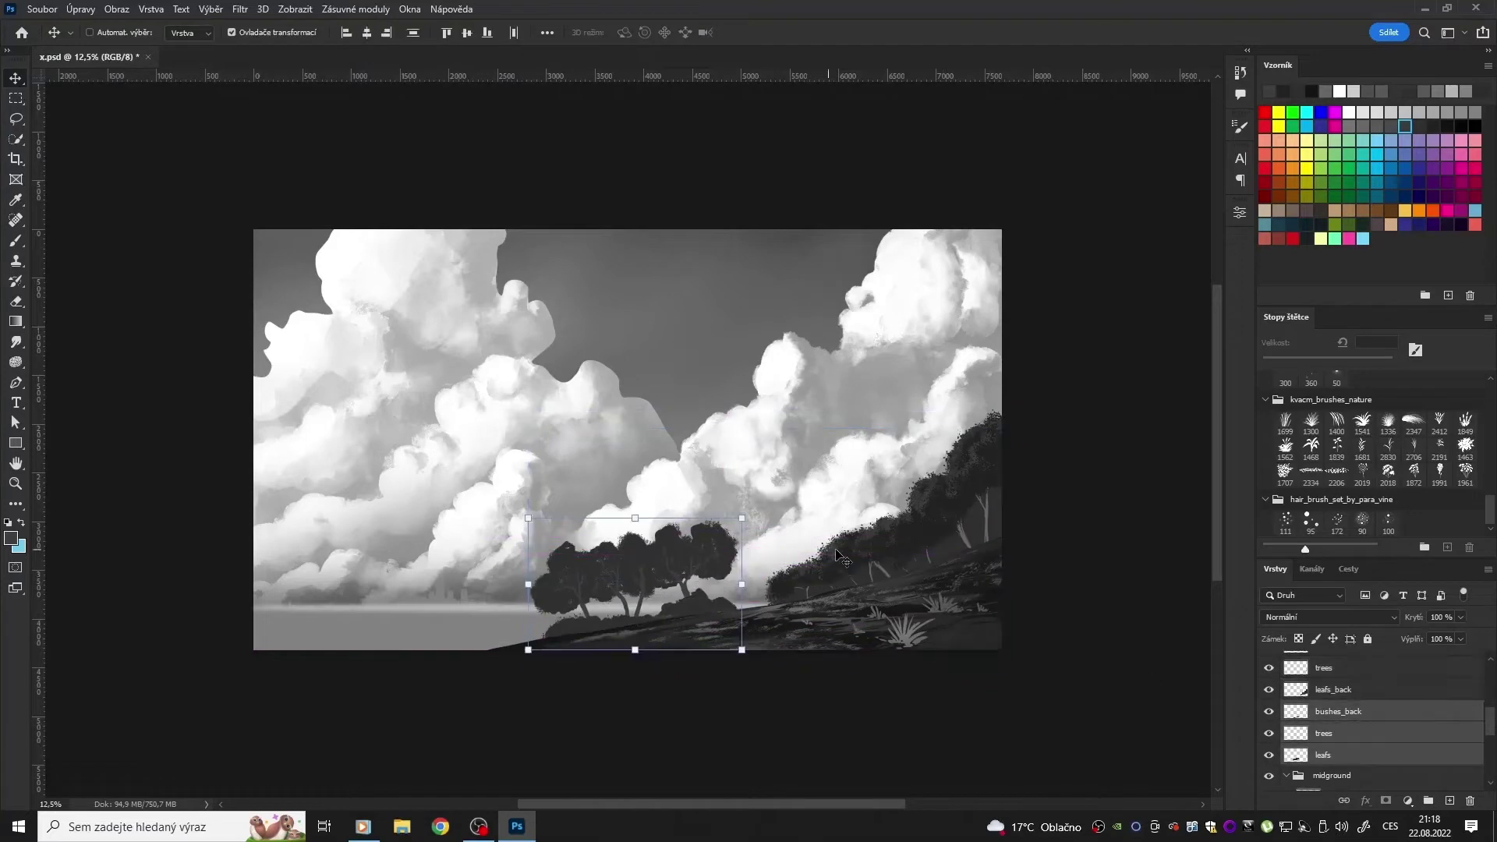
key(m)
key(ctrl+comma)
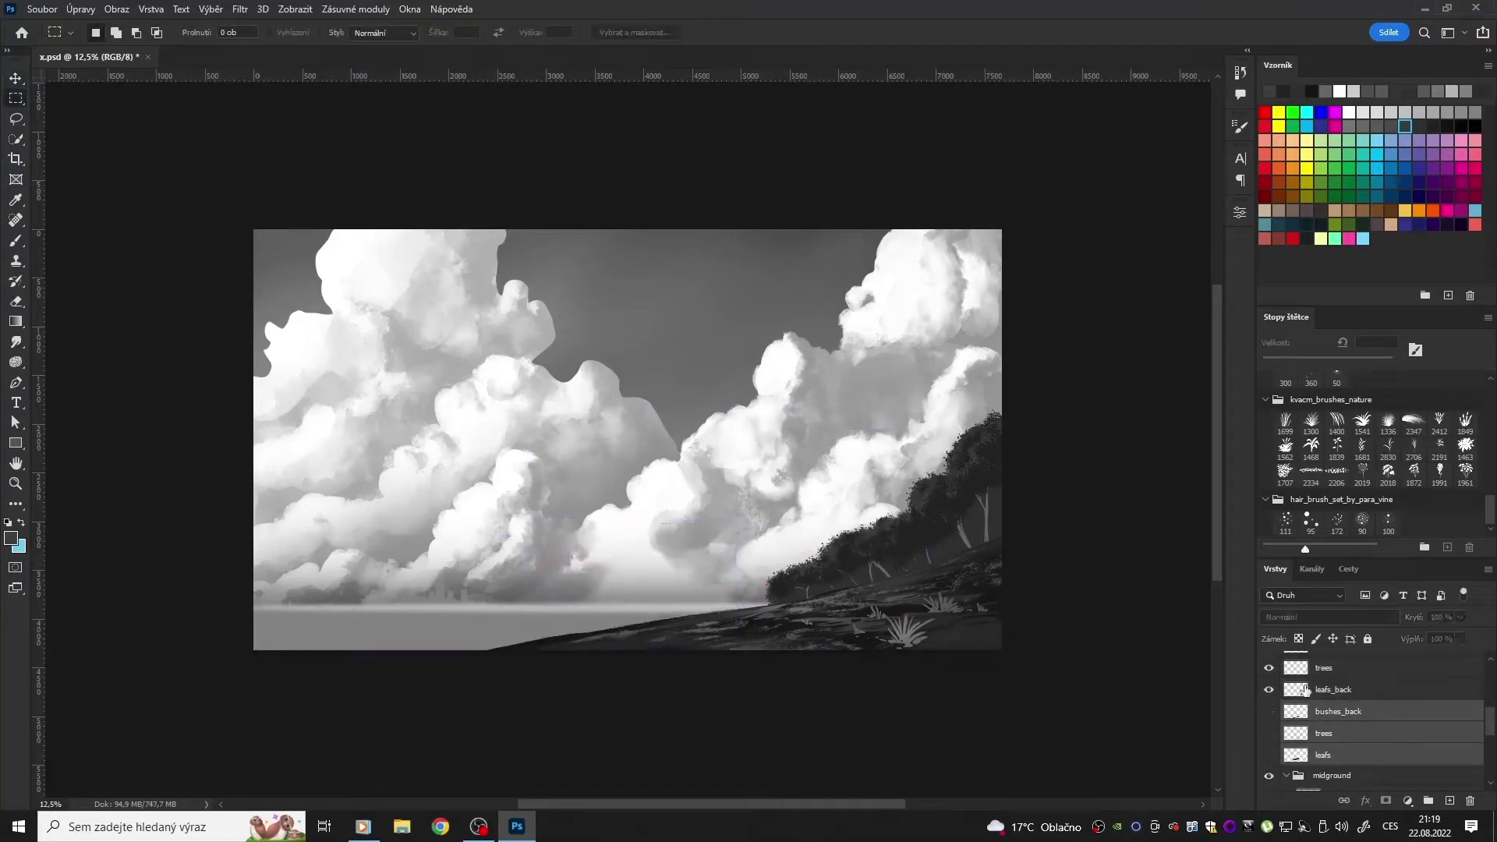
key(ctrl+comma)
Step: Try shifting the lone tree and back bushes on the leafs layer, then undo it
key(l)
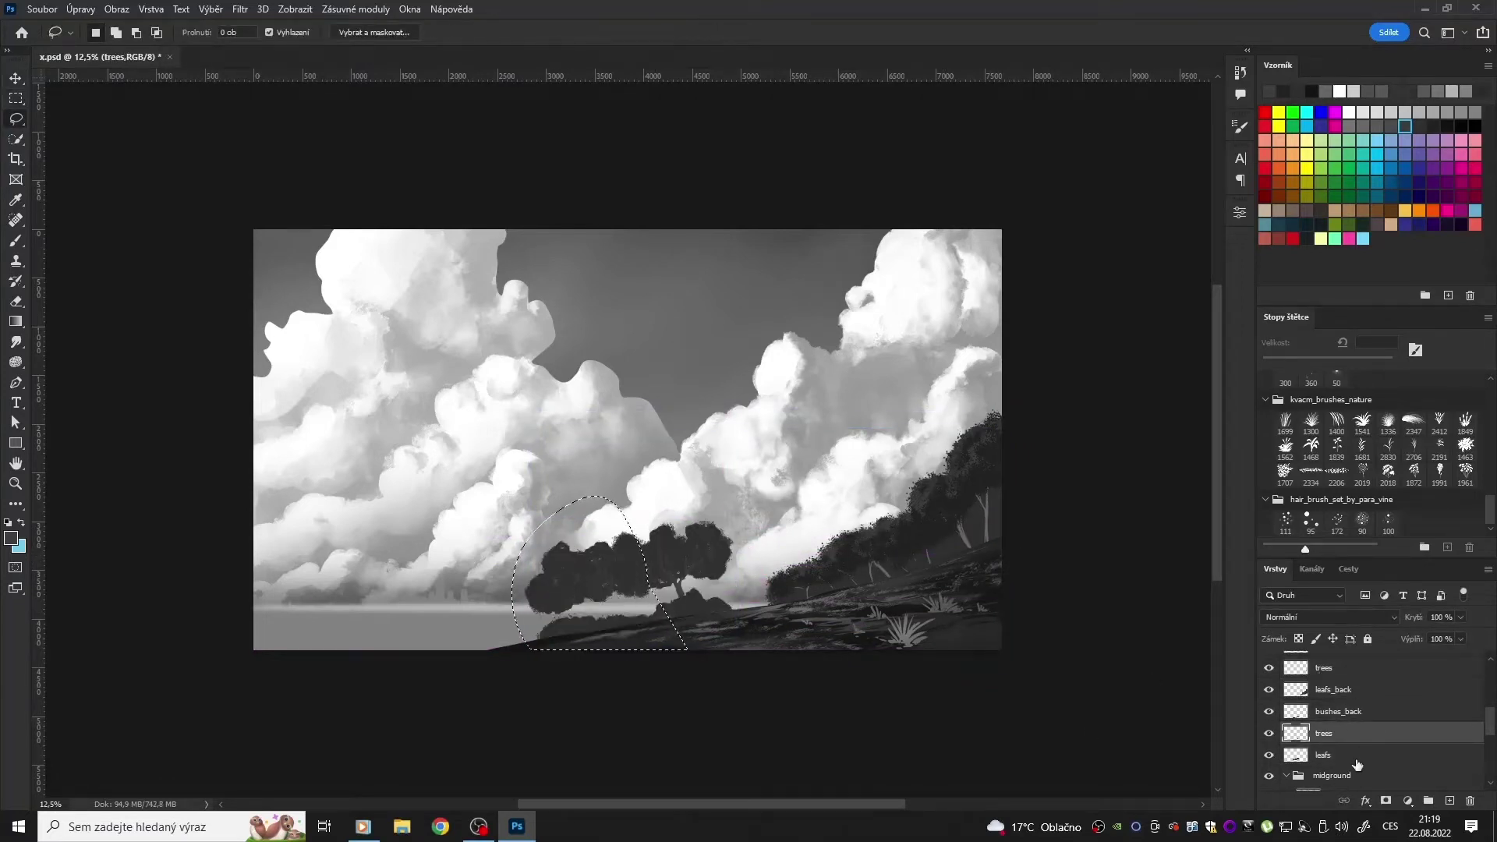
click(1355, 756)
key(Escape)
key(v)
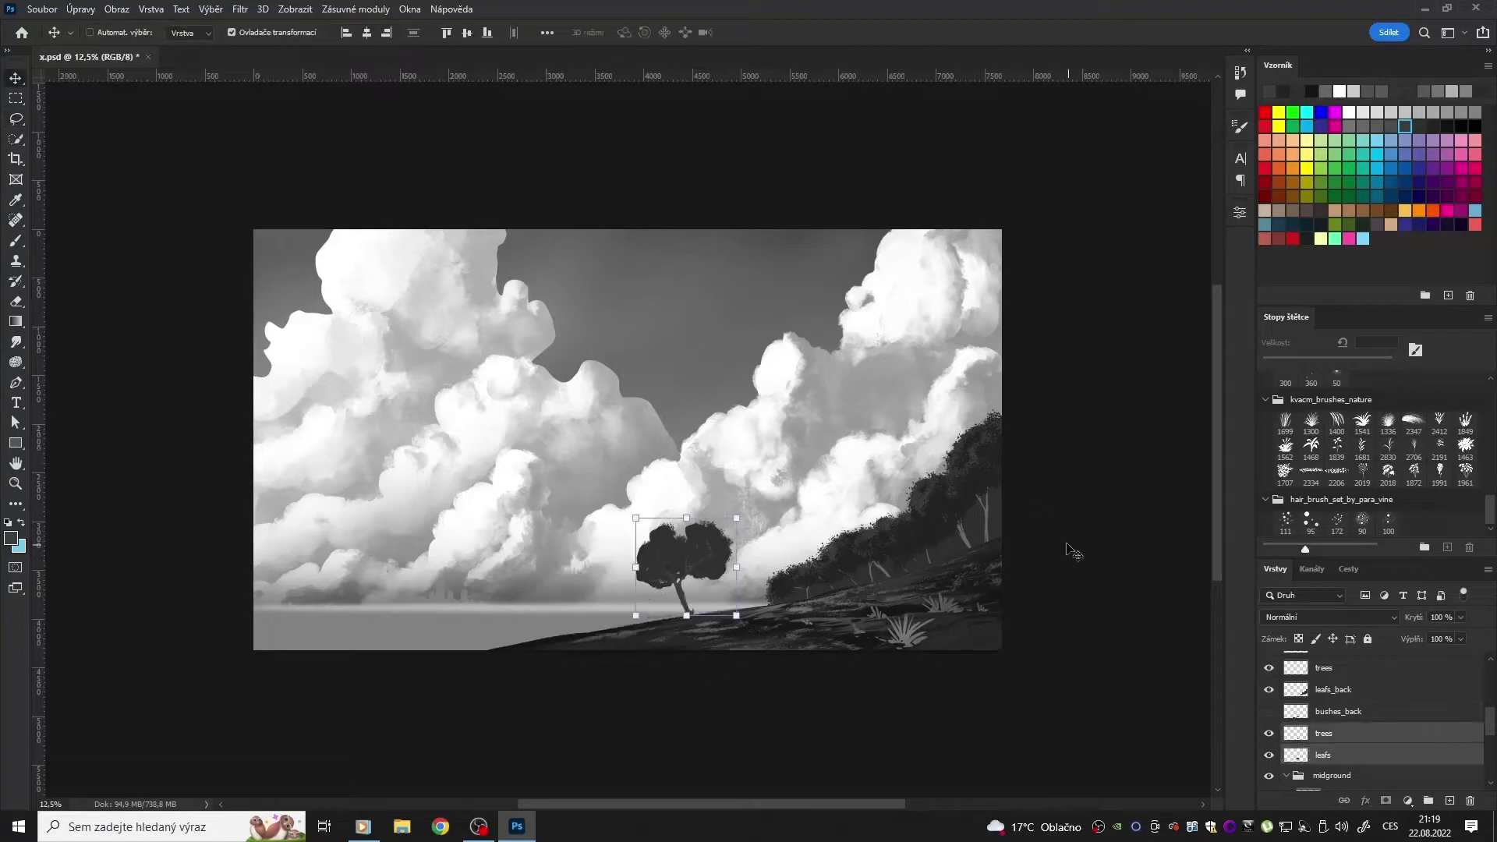
key(alt+bracketright)
key(alt+bracketright)
key(ctrl+z)
key(ctrl+z)
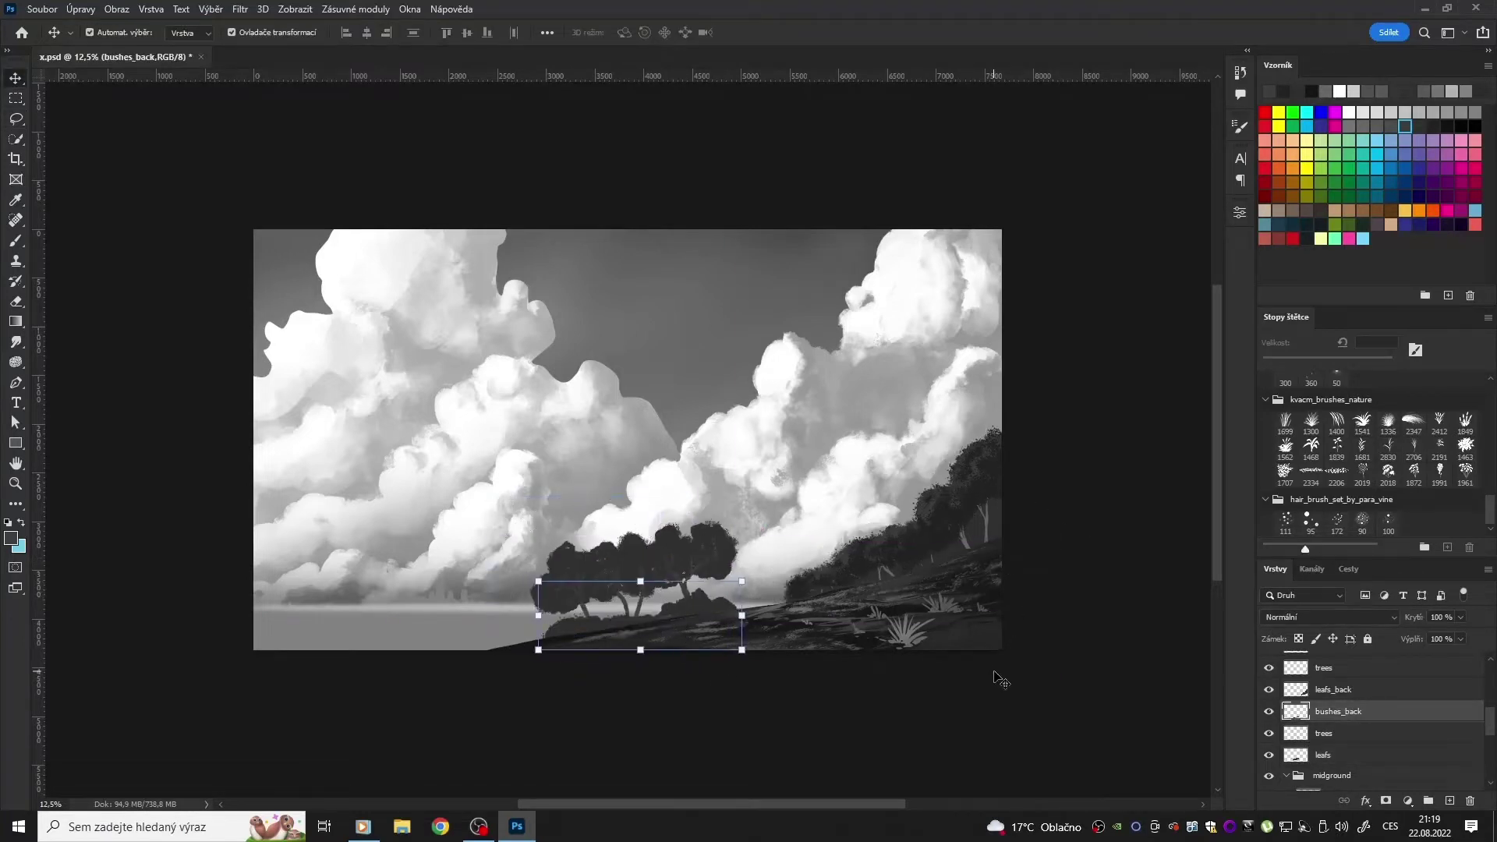
Step: Add a new layer named dets clipped to leafs_front above it
key(ctrl+shift+alt+n)
key(ctrl+alt+g)
double_click(1340, 681)
text(dl)
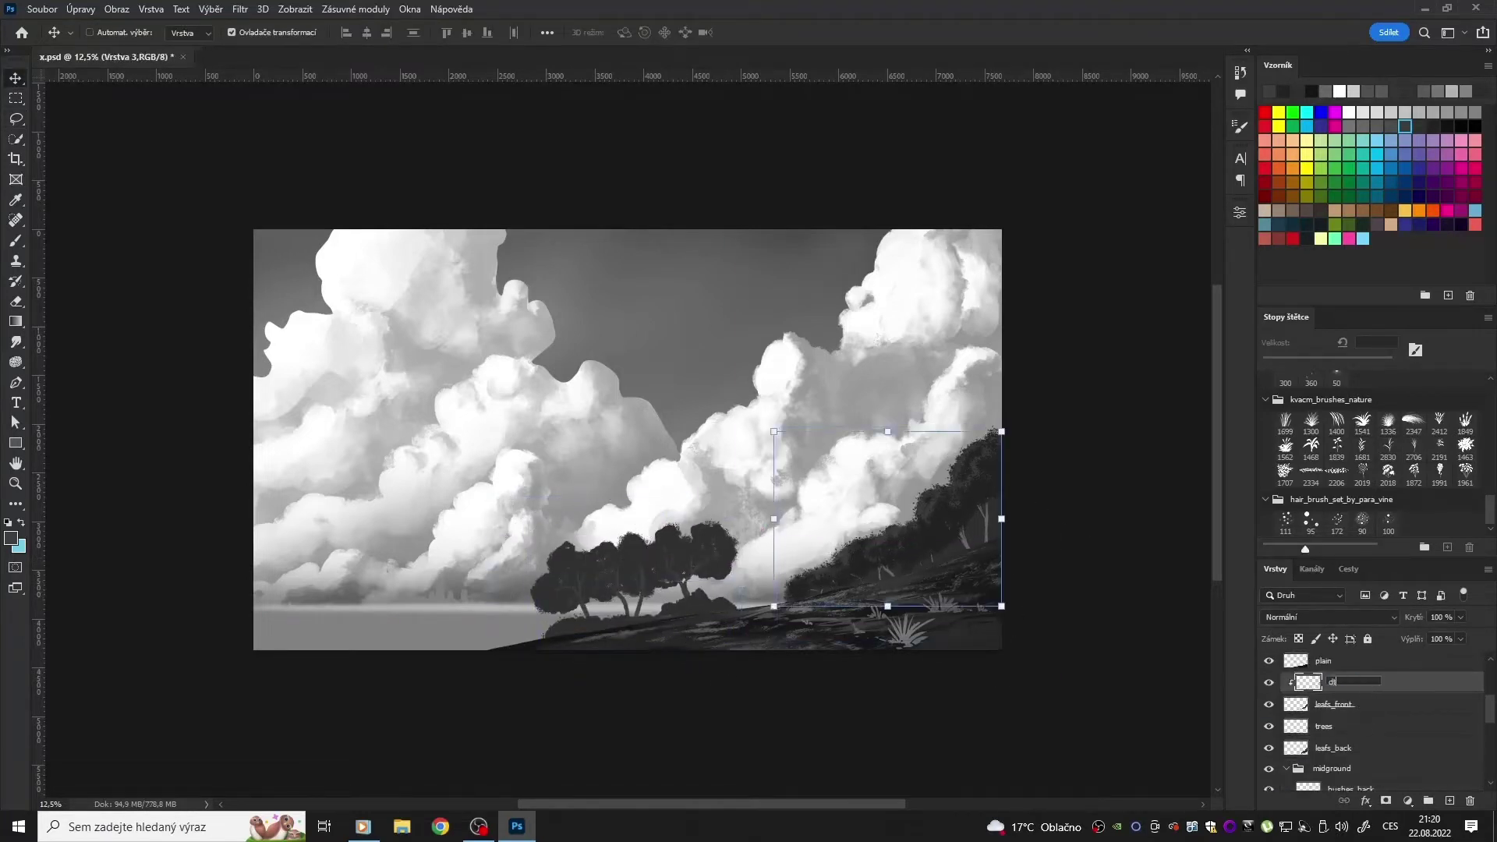
key(ctrl+plus)
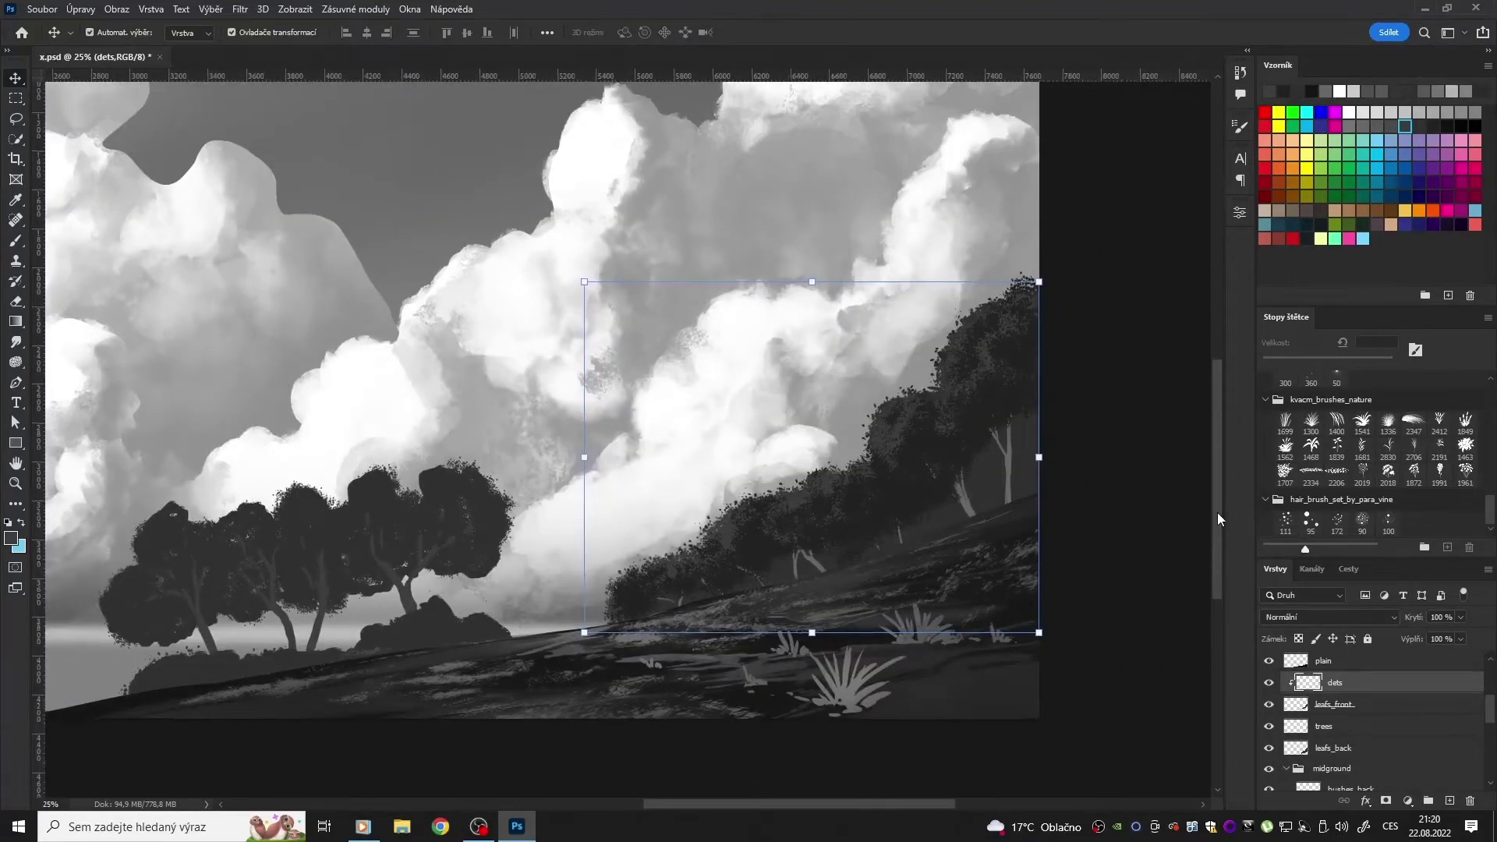
key(ctrl+minus)
Step: Darken the city skyline layer to lightness -41 and hide it
scroll(1490, 740, down, 5)
click(1333, 734)
key(ctrl+u)
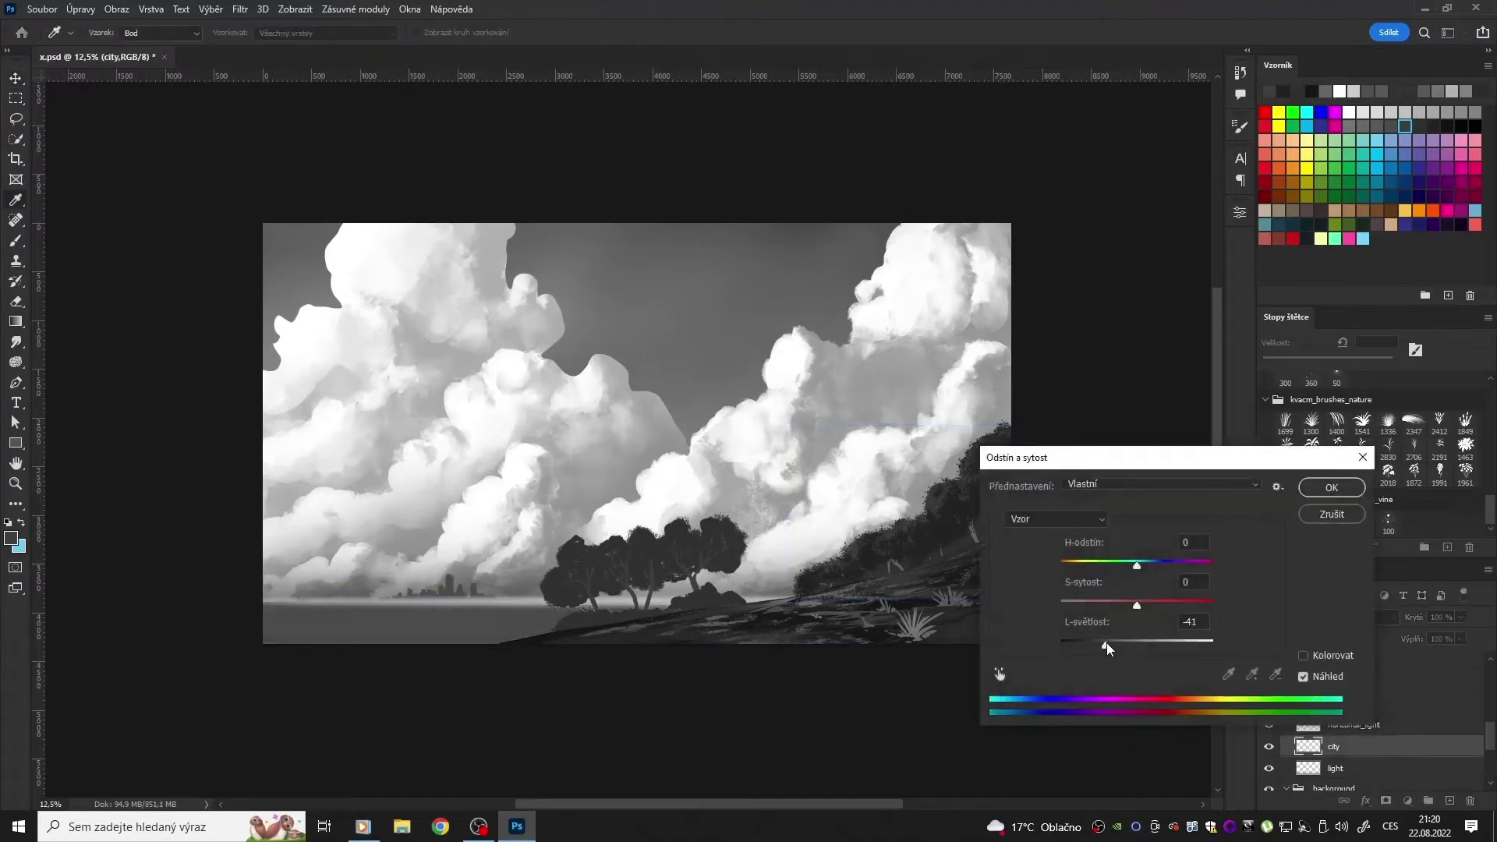
key(Return)
scroll(1491, 725, up, 2)
scroll(1490, 711, up, 3)
scroll(1491, 711, down, 3)
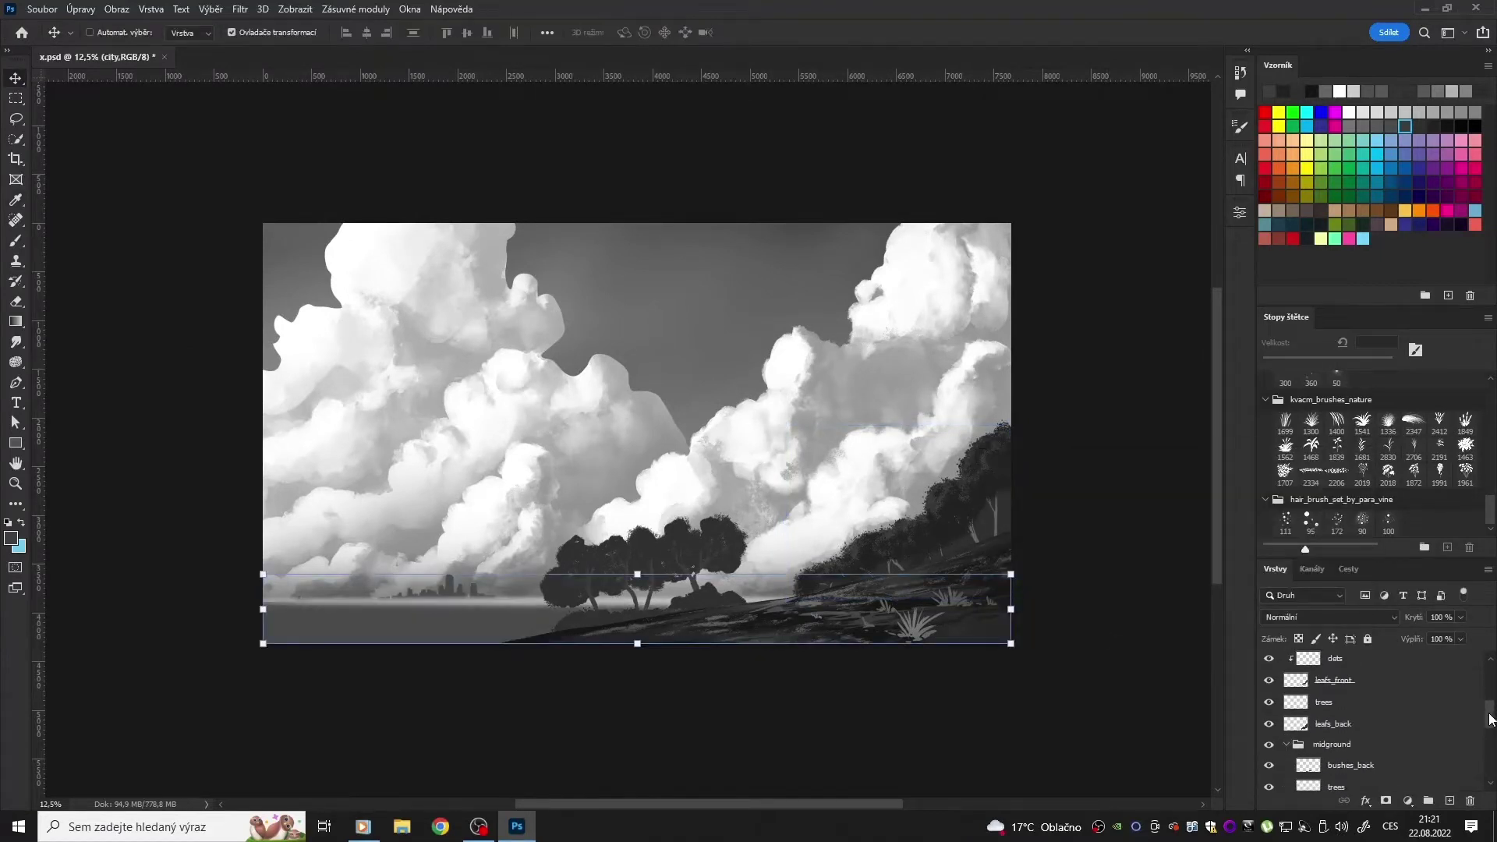
click(1268, 757)
Step: Merge city into horizontal_light, then try a gray-filled sea layer and undo it
key(ctrl+e)
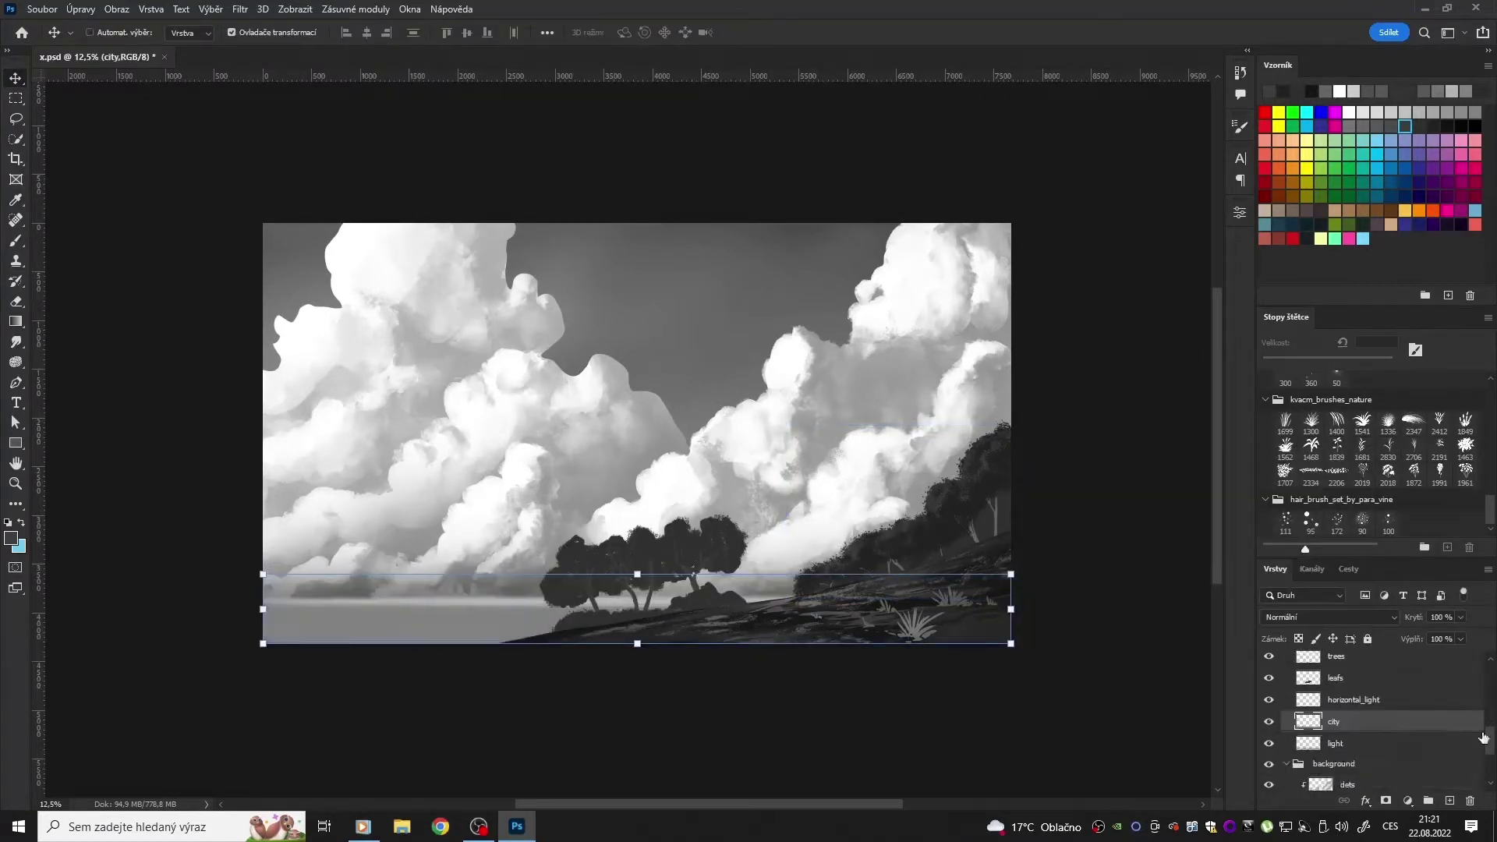
key(ctrl+e)
key(ctrl+shift+n)
text(sea)
key(Return)
key(m)
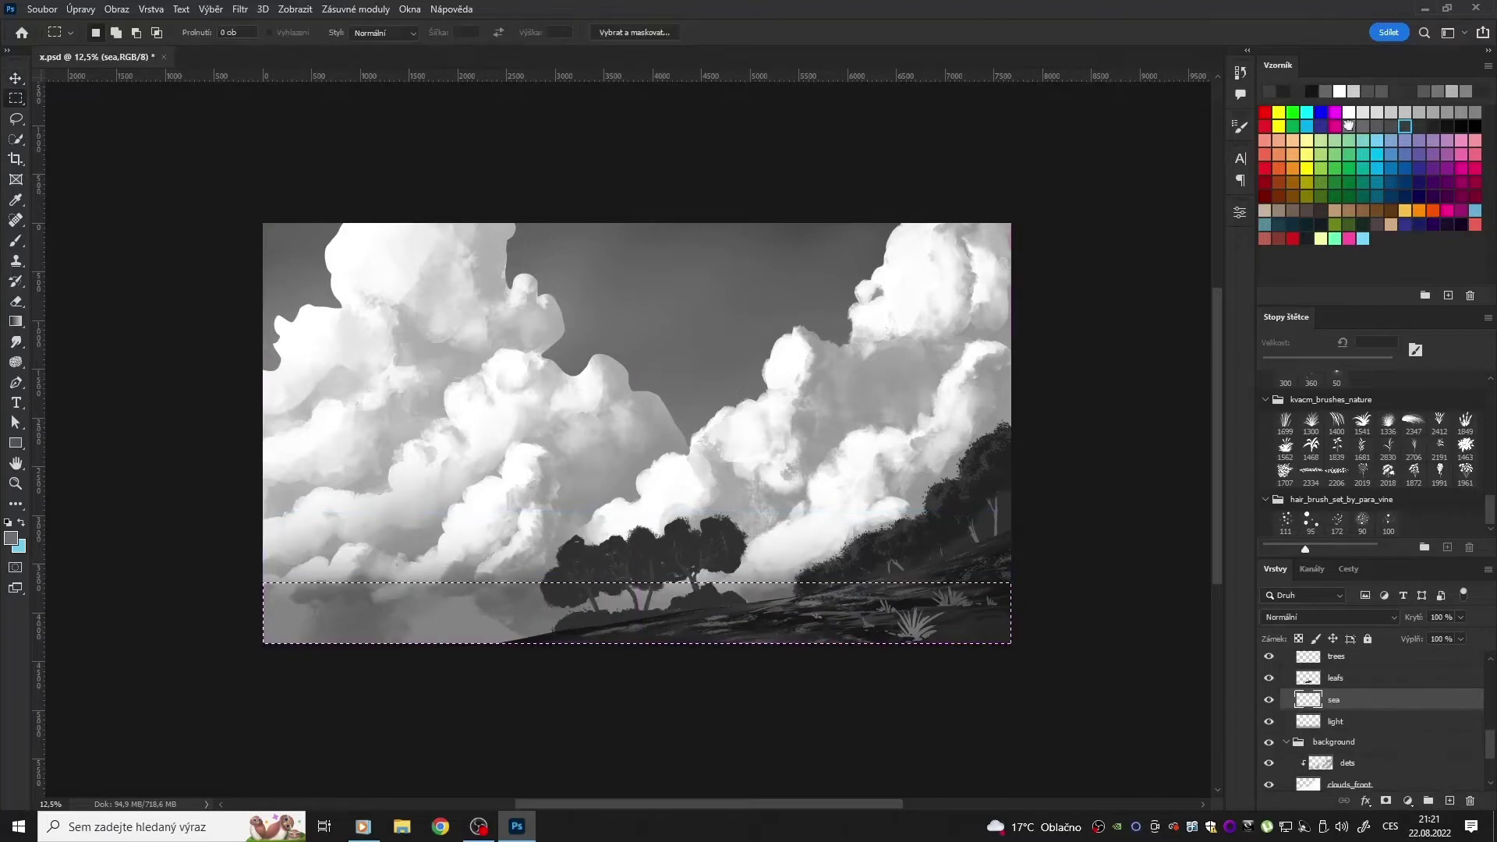
key(alt+BackSpace)
drag(257, 537, 1102, 614)
key(ctrl+z)
key(ctrl+z)
key(ctrl+z)
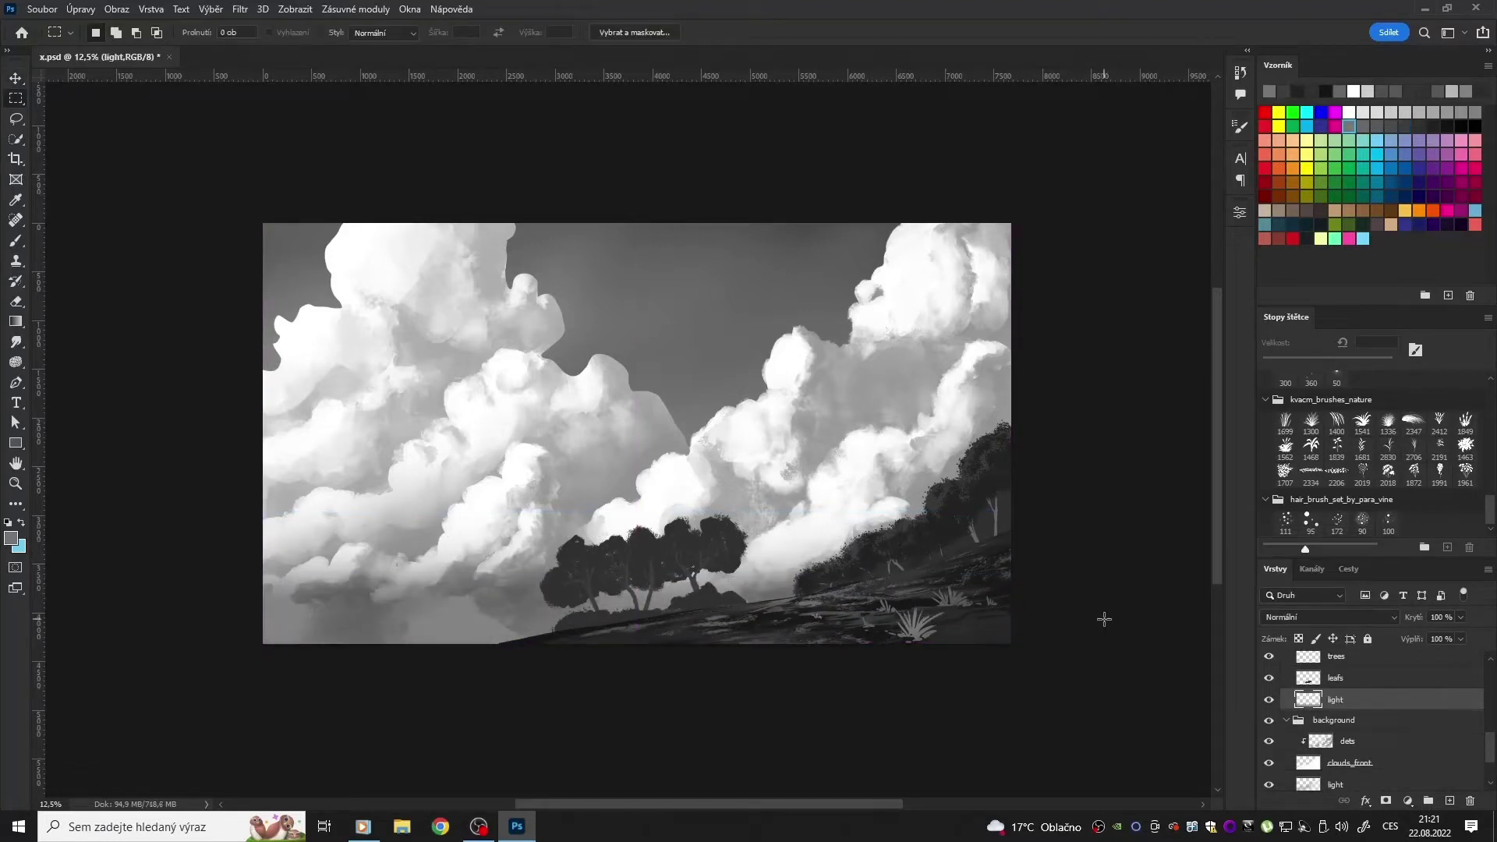
Step: Brighten the horizon light band with Hue/Saturation and rename the trees layer to forest
key(ctrl+u)
key(Return)
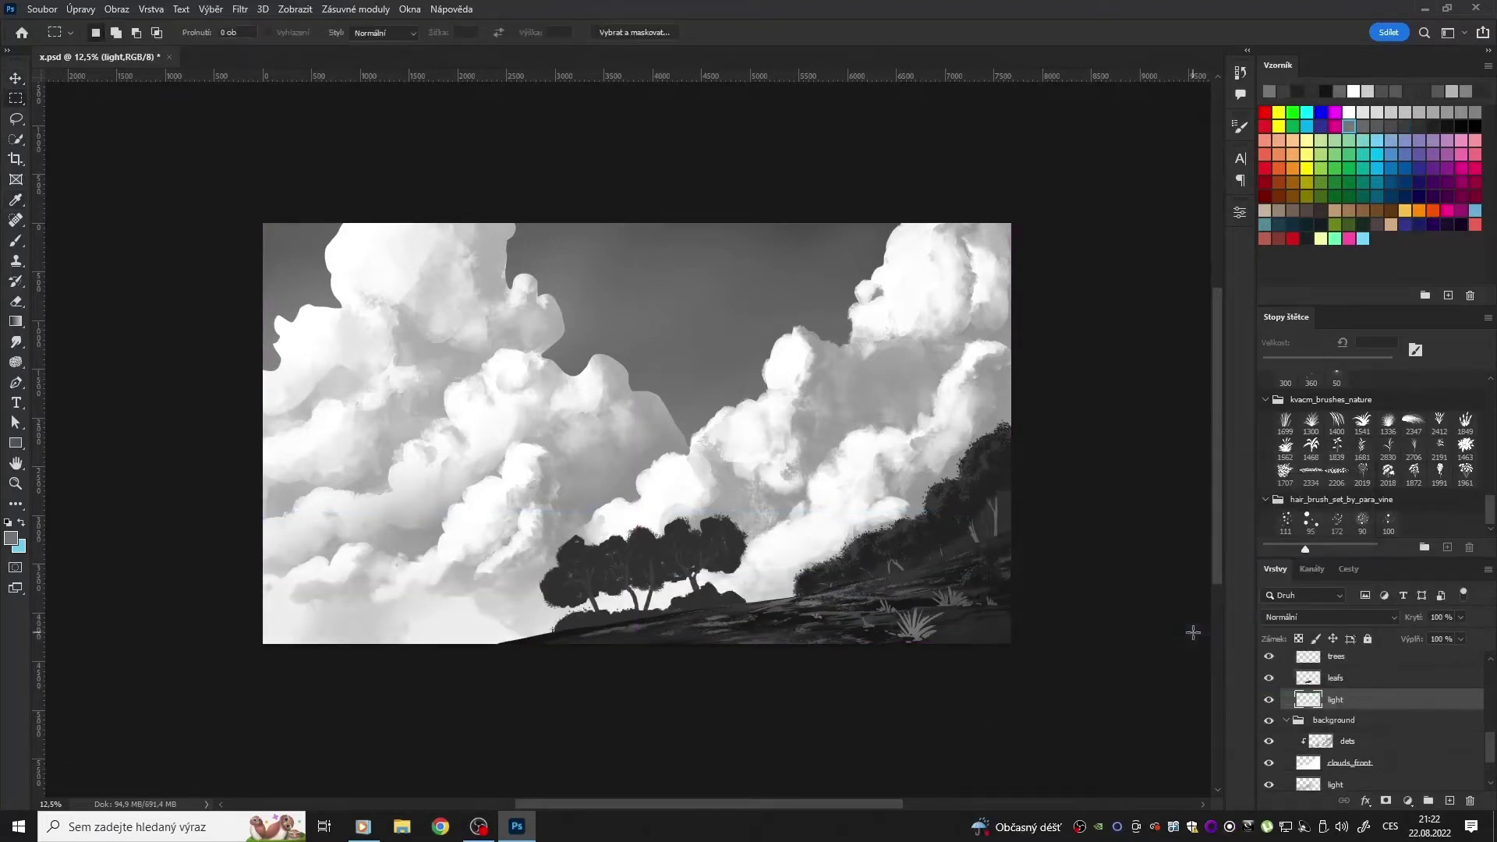
key(e)
key(m)
drag(1489, 747, 1482, 707)
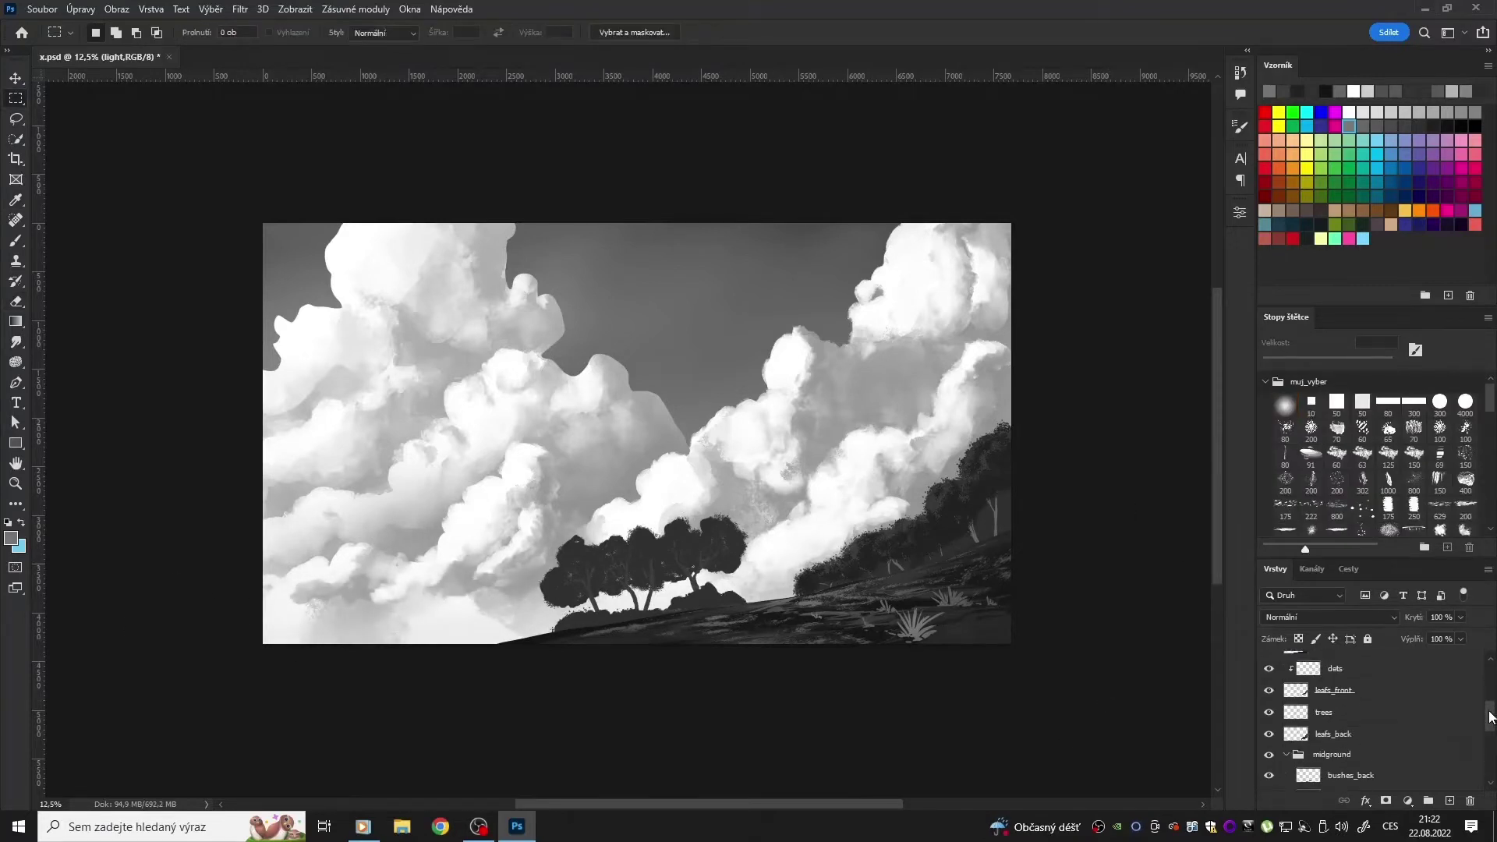
click(1372, 748)
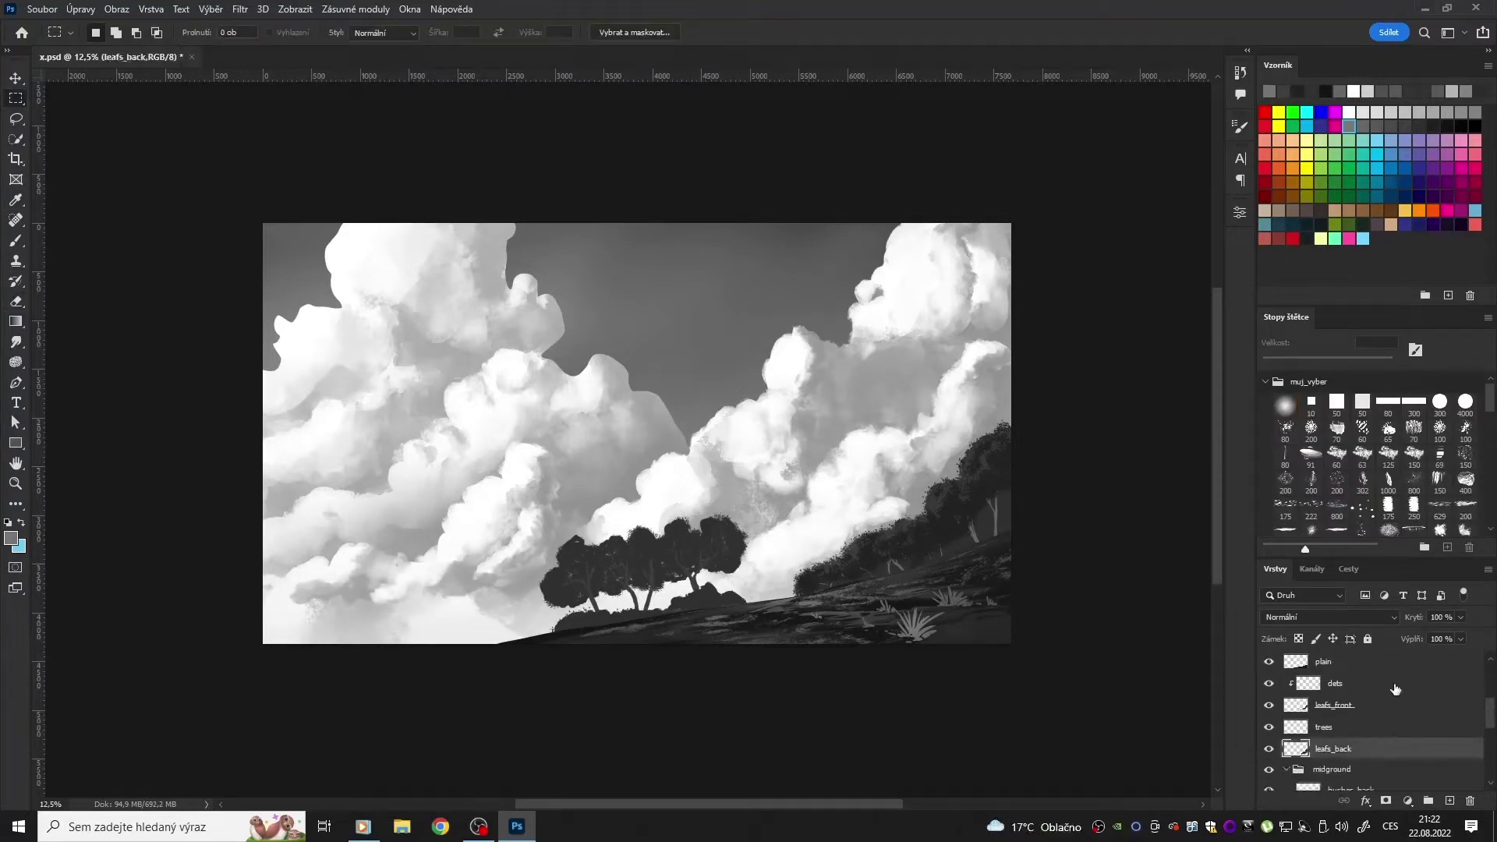
shift+click(1372, 683)
key(ctrl+g)
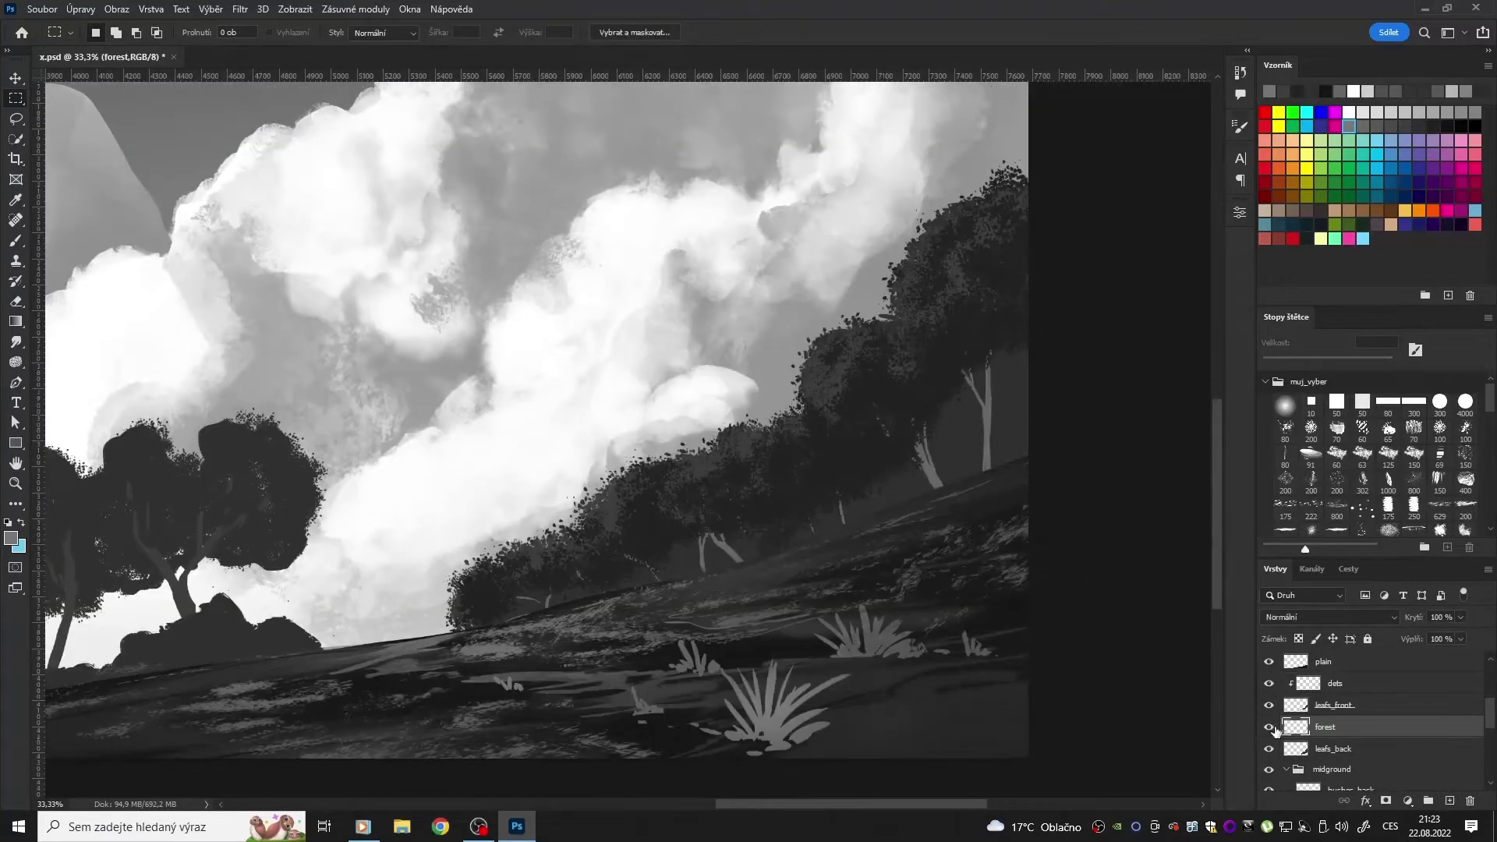
Step: Work on leafs_front with the foliage brush, deleting and then restoring it and its dets layer
double_click(1361, 747)
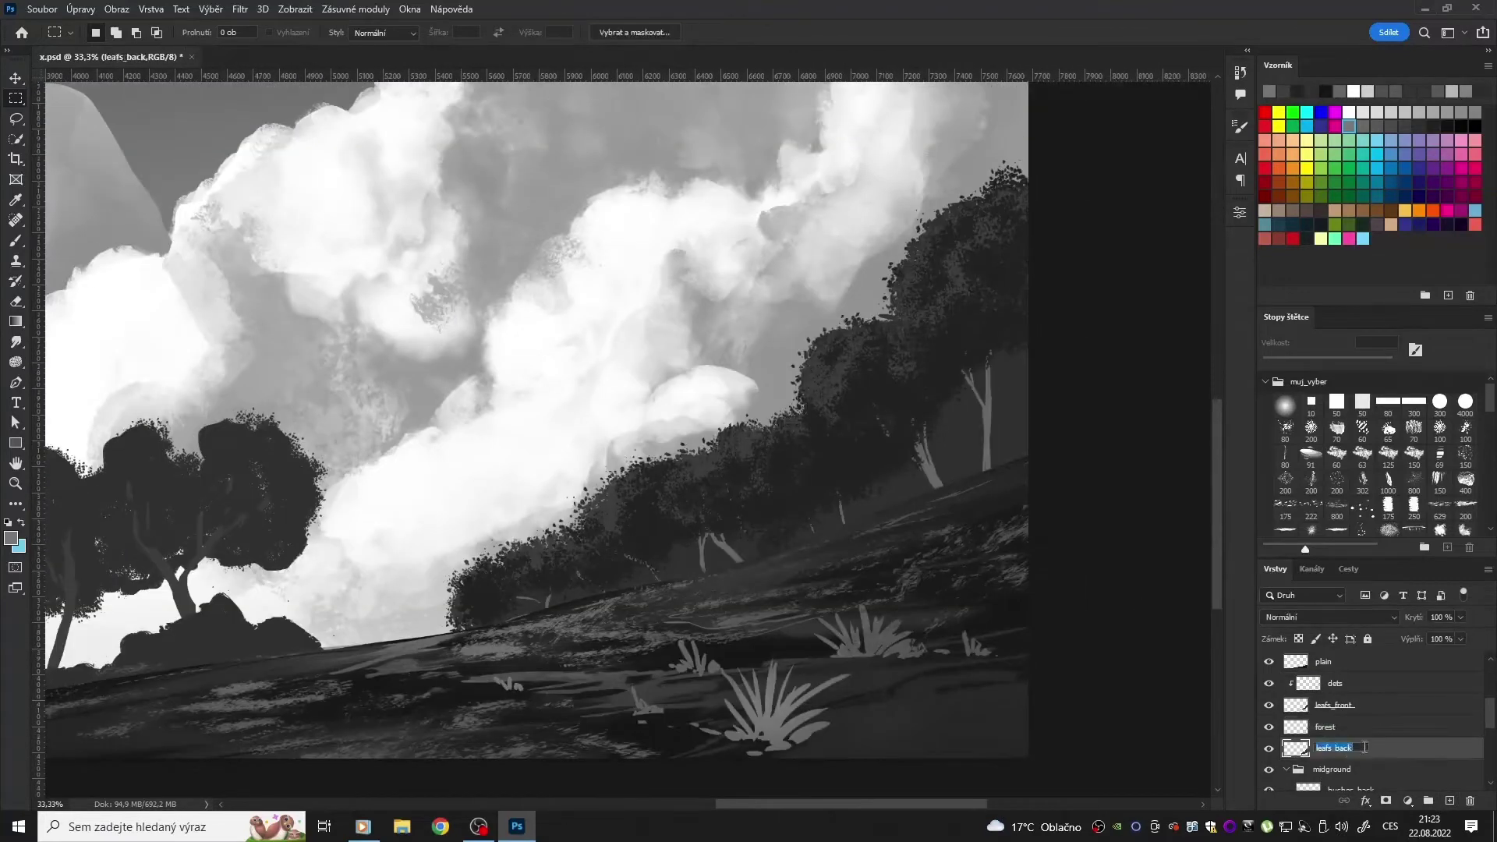
key(b)
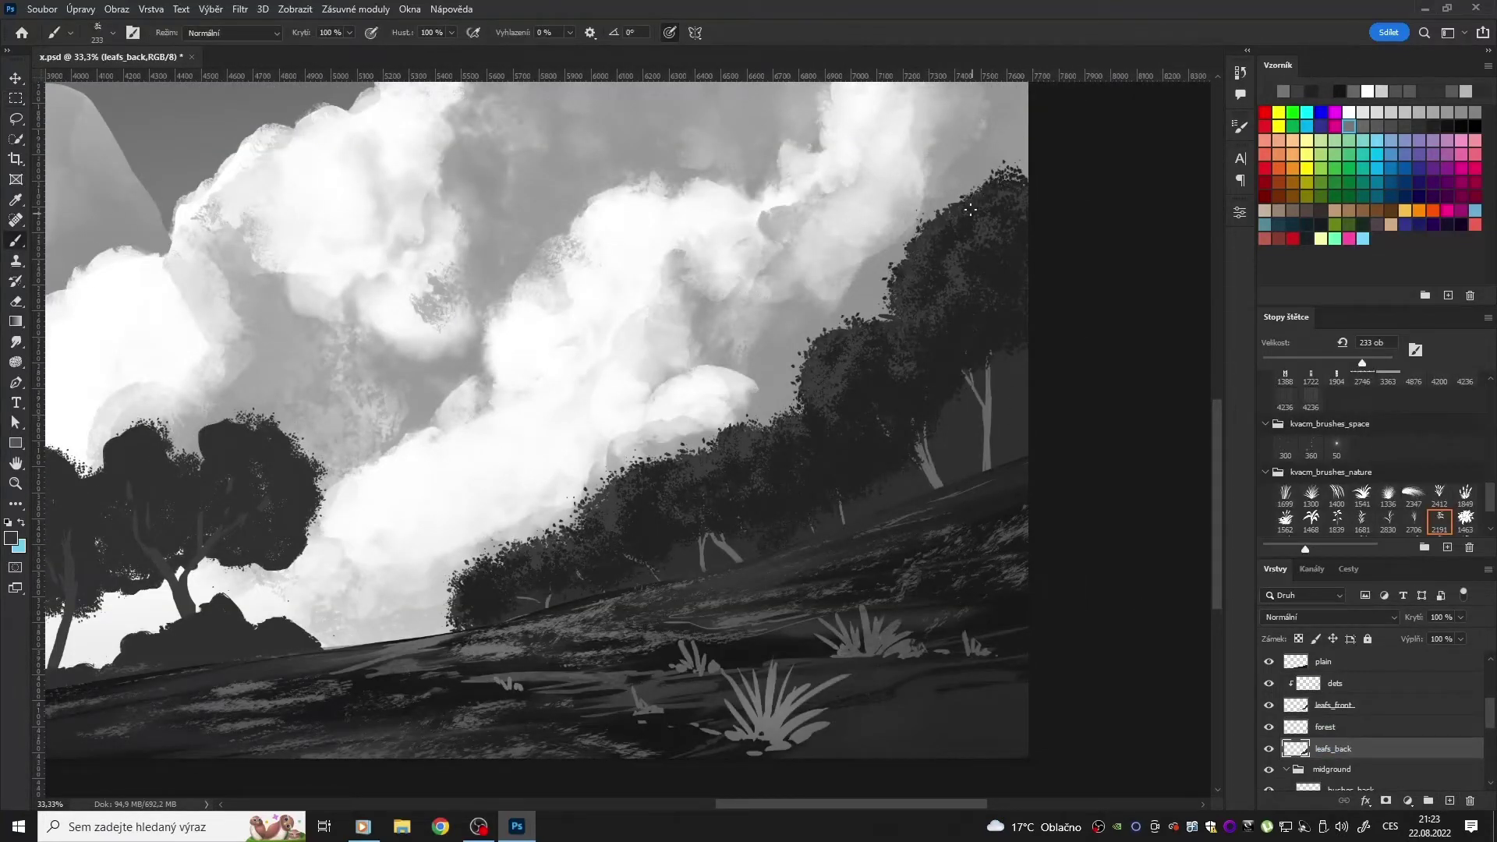
key(alt+bracketright)
key(alt+bracketright)
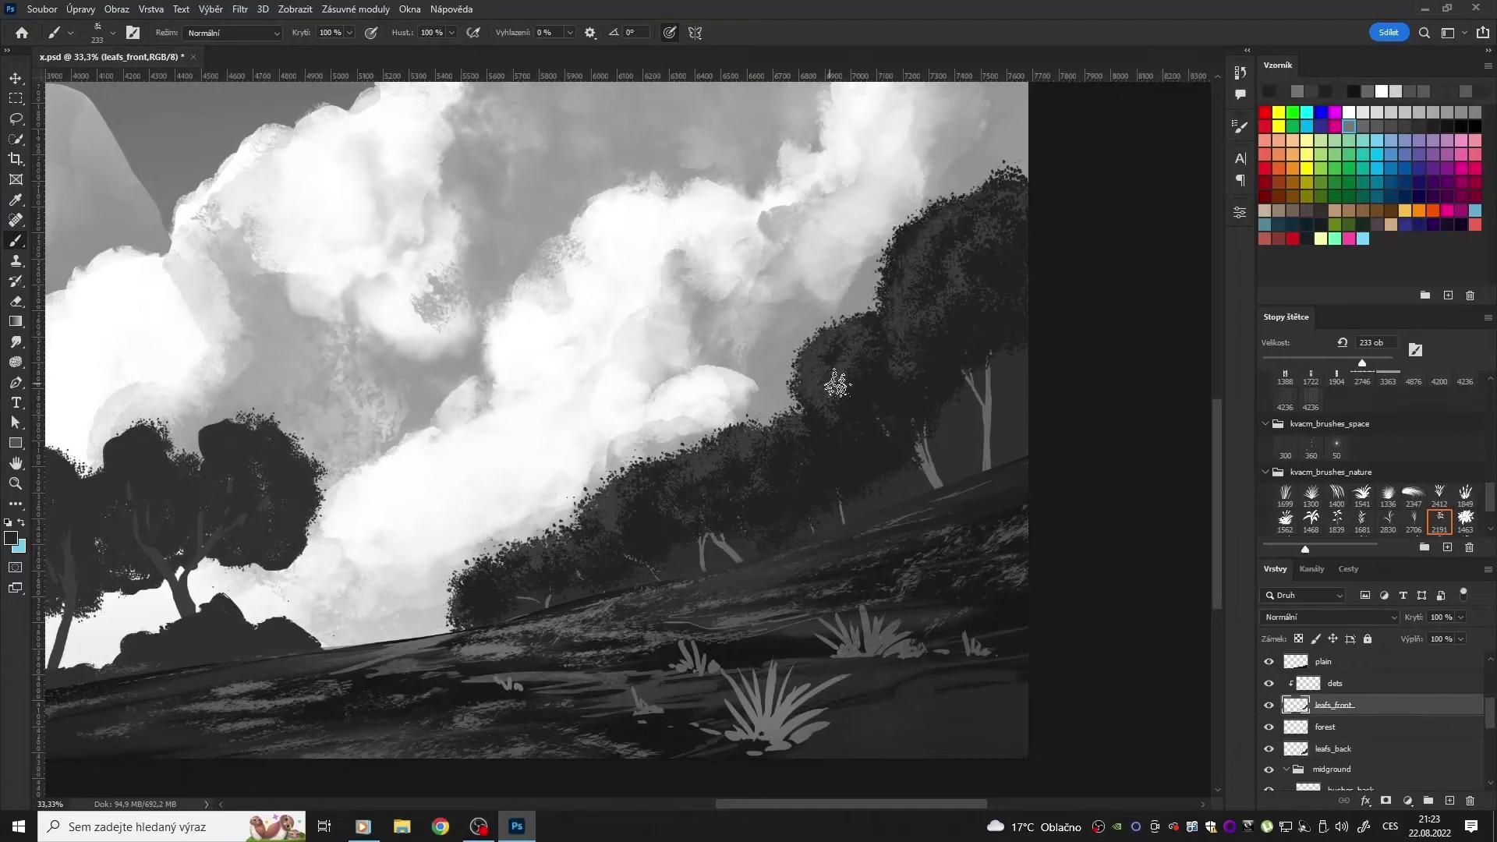
key(e)
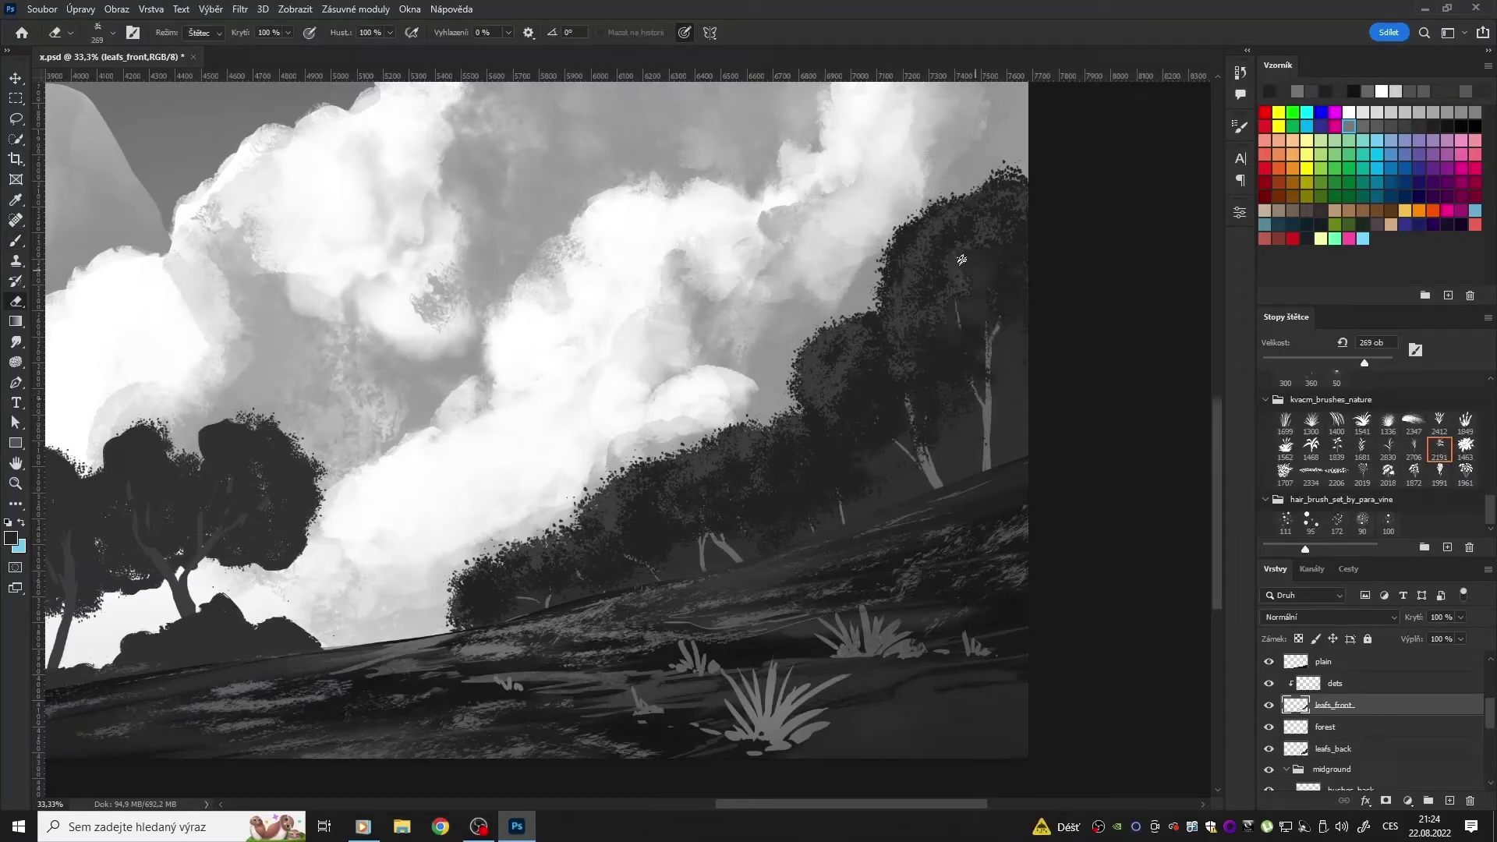
key(b)
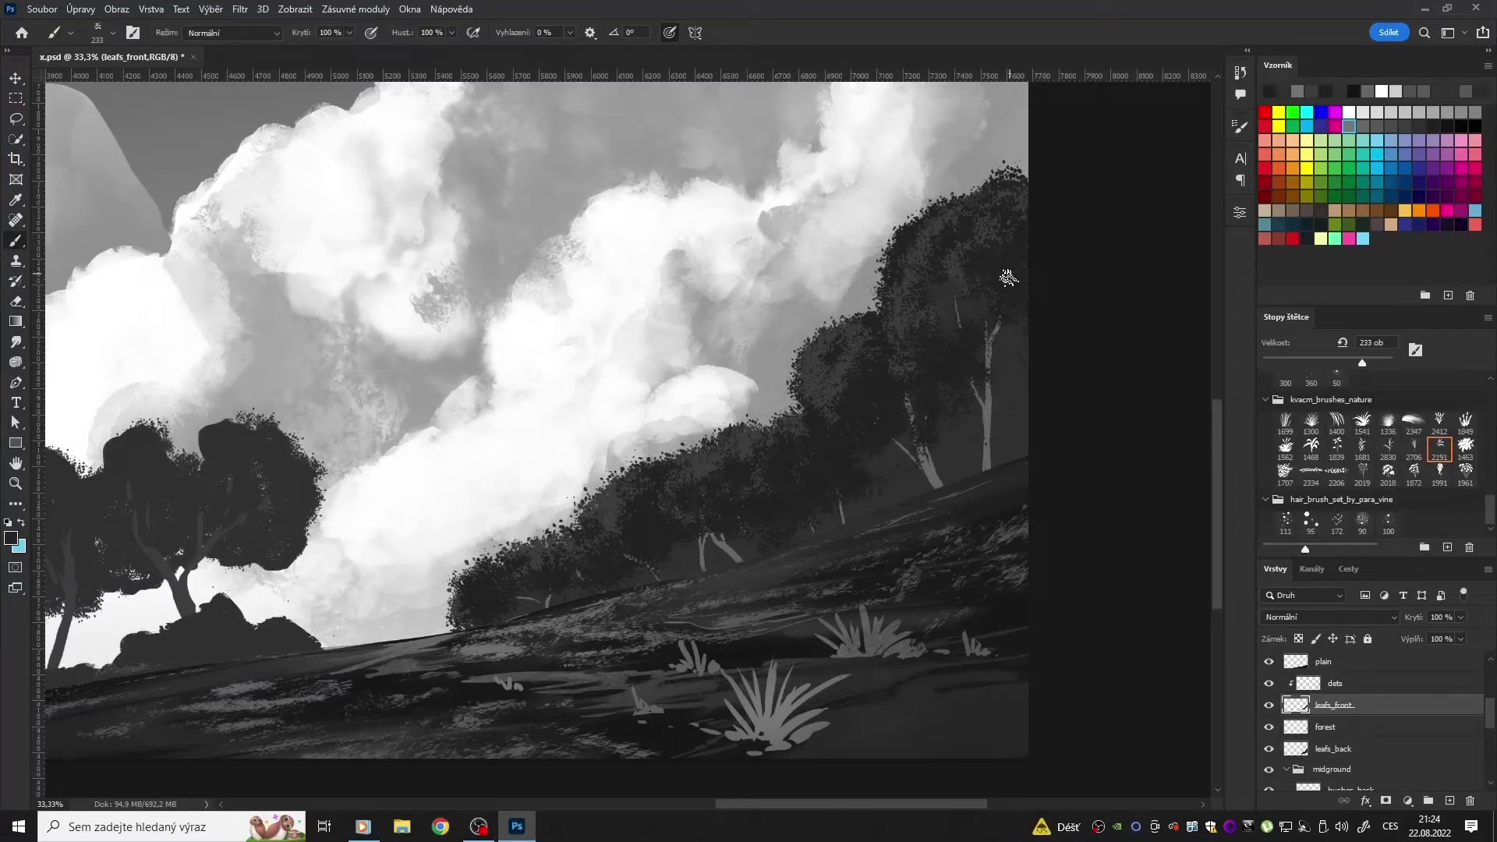
key(Delete)
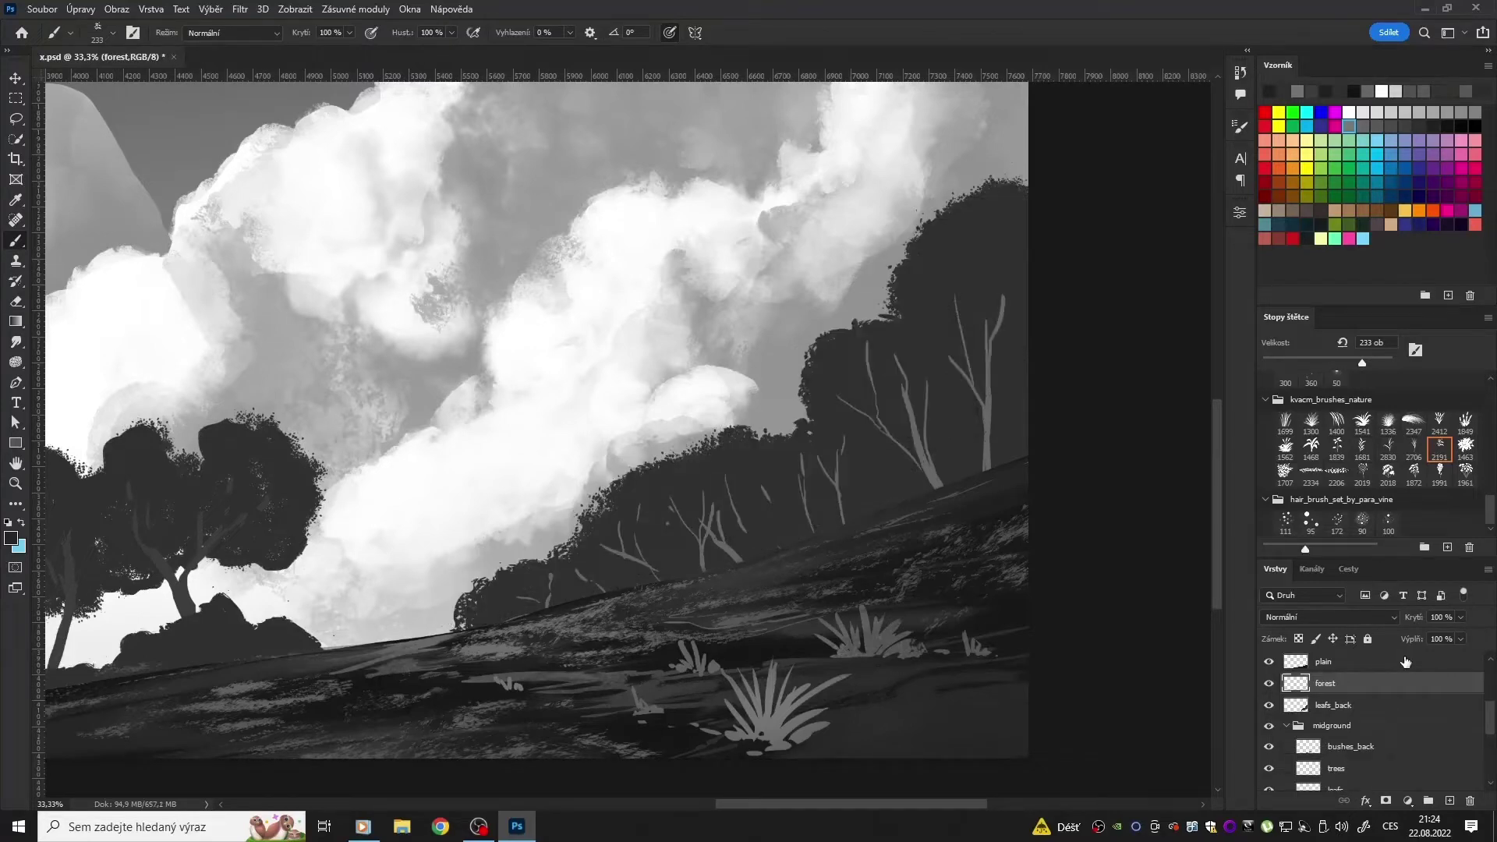
key(ctrl+z)
key(e)
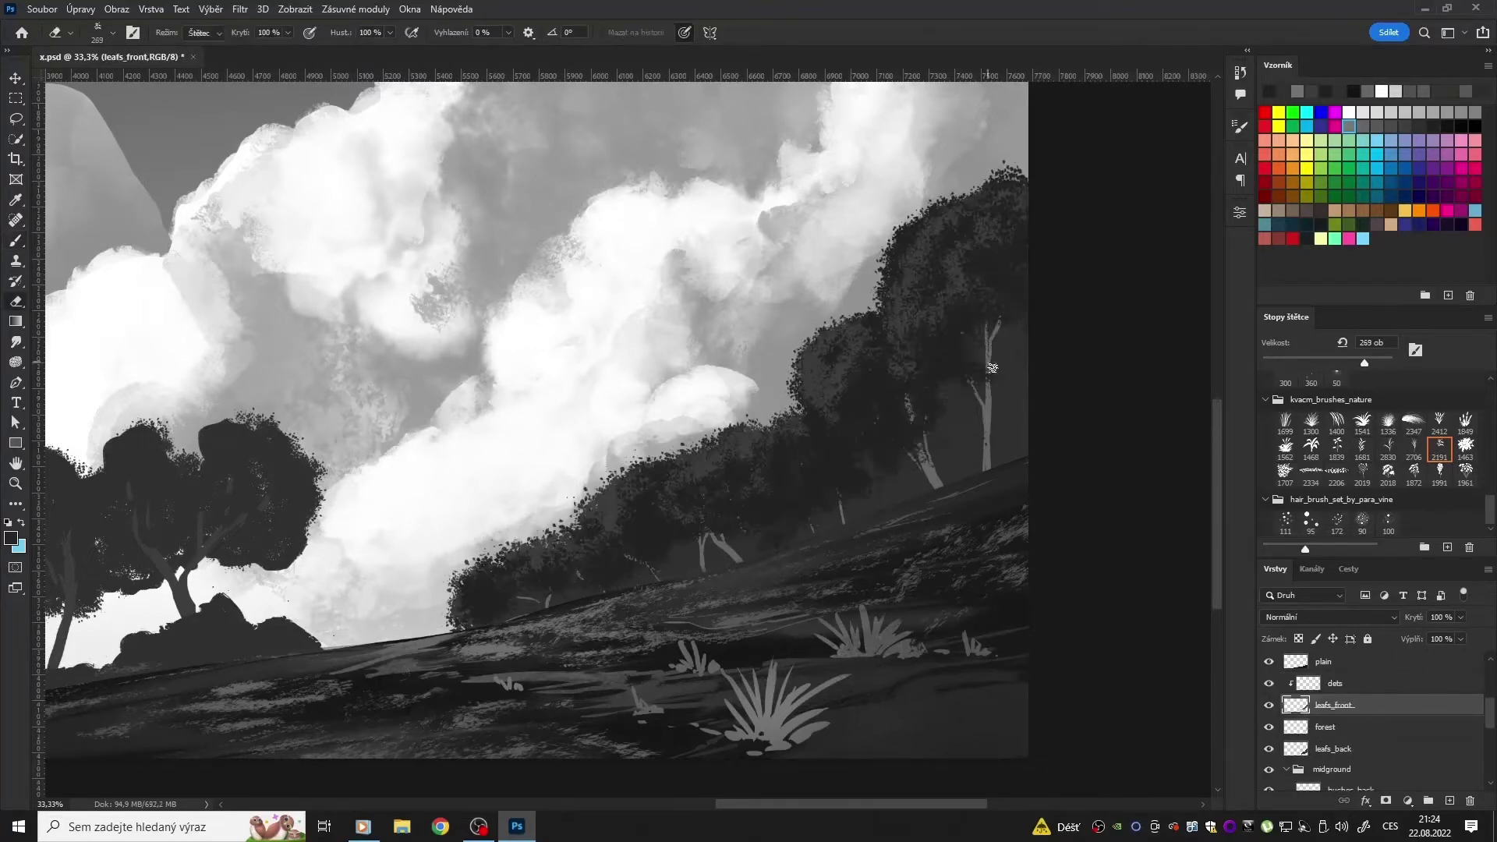
key(b)
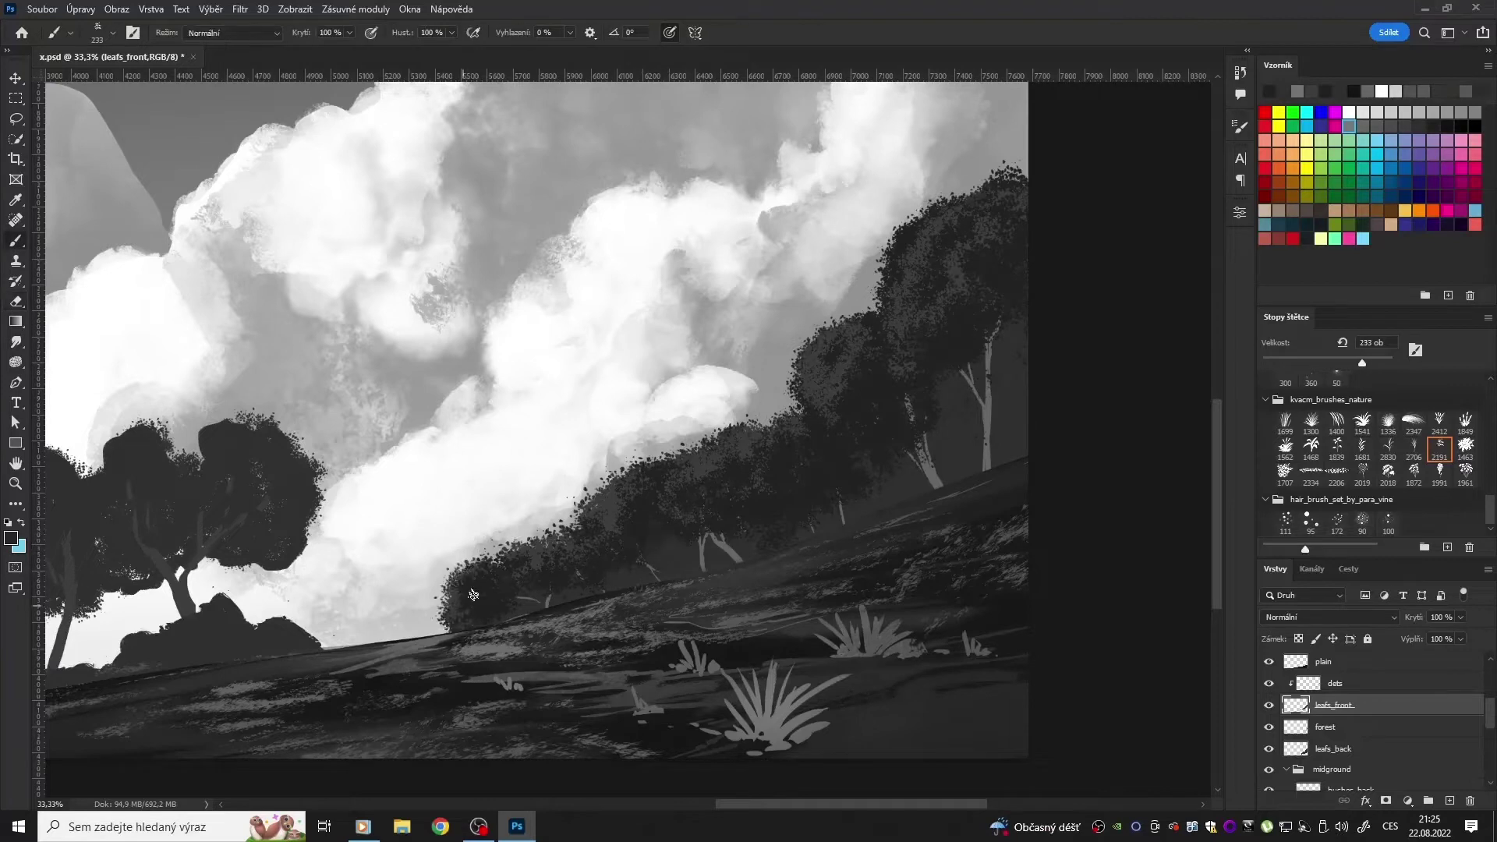
Step: Paint leafy texture on the right tree line tops and break it up with textured erasing
scroll(1312, 444, up, 10)
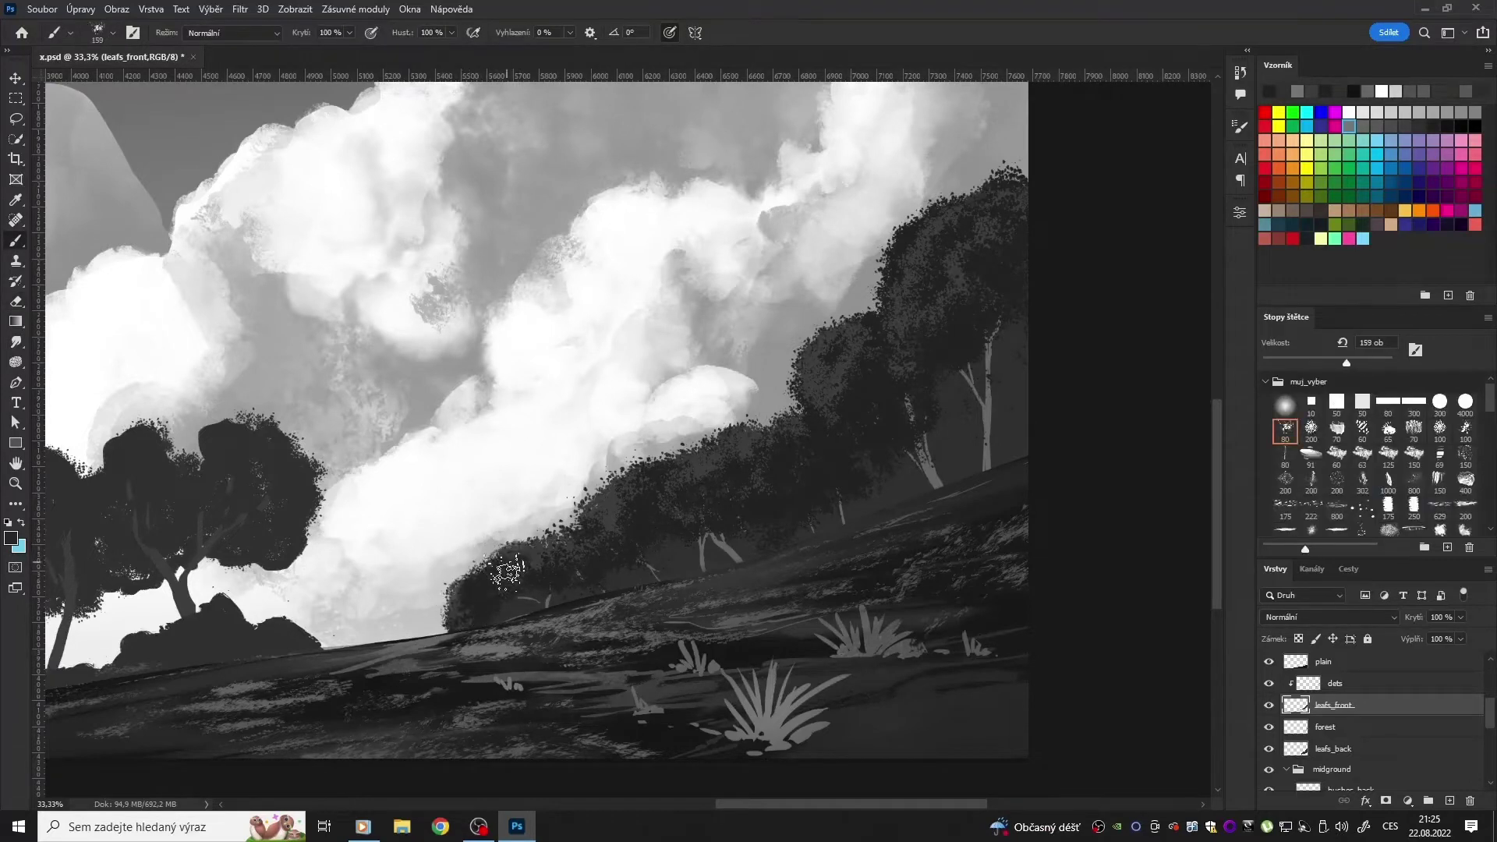
key(e)
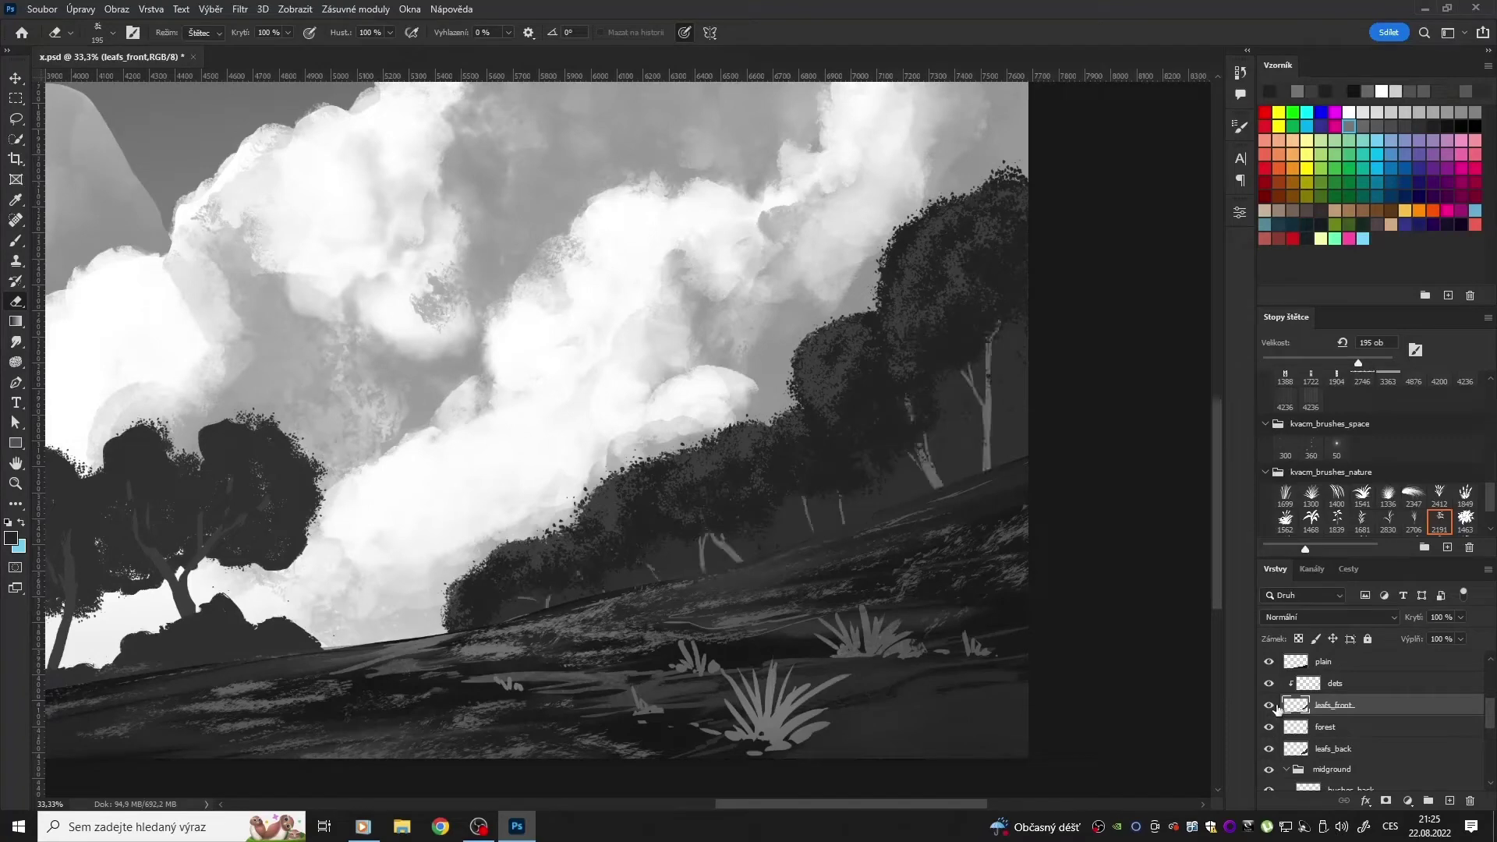
drag(811, 804, 802, 804)
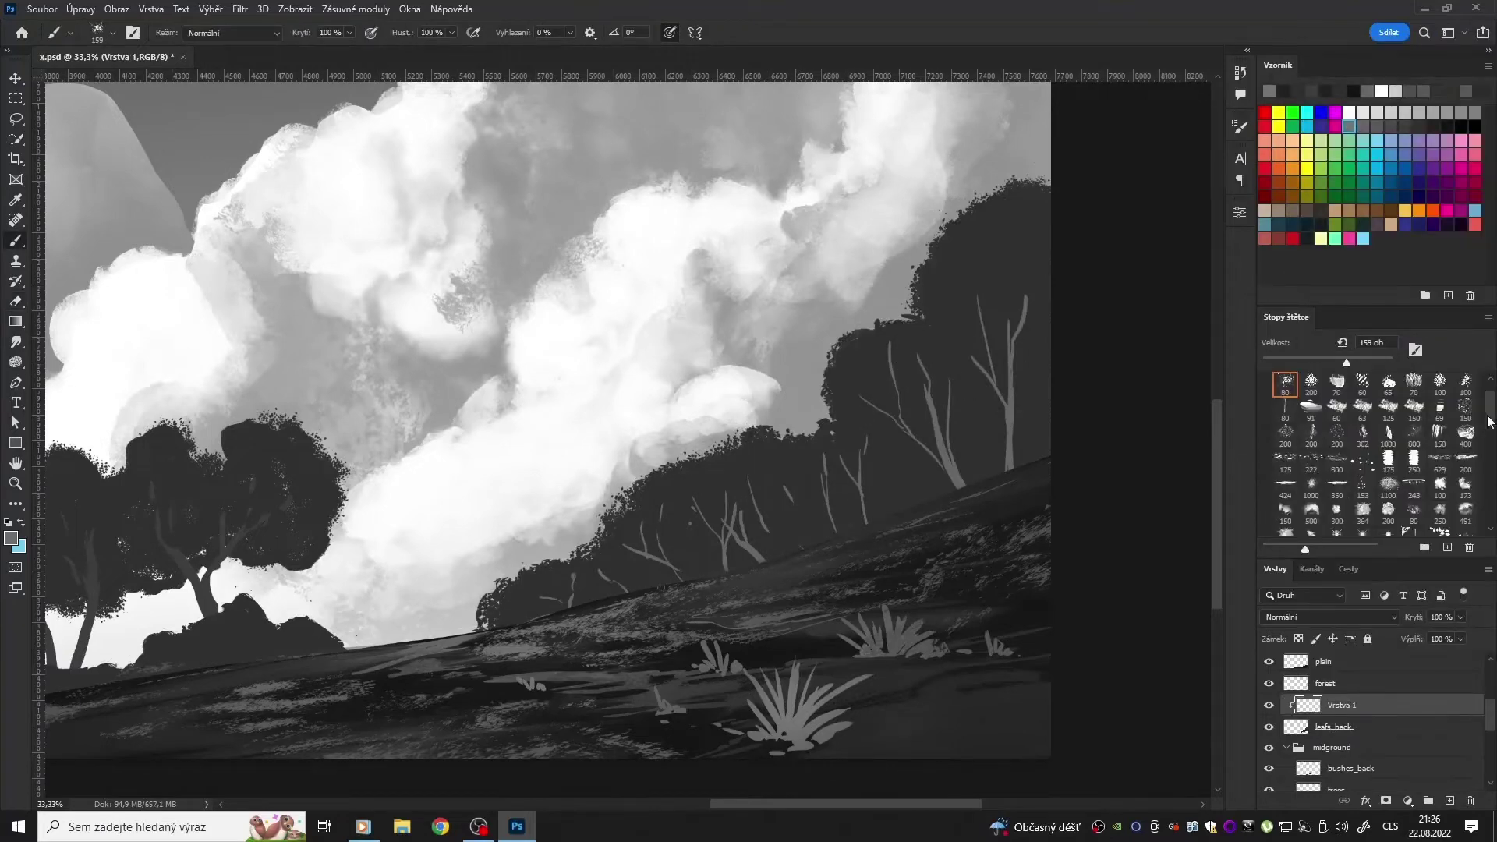
drag(1487, 421, 1488, 498)
drag(834, 366, 1005, 195)
key(e)
drag(925, 265, 1022, 226)
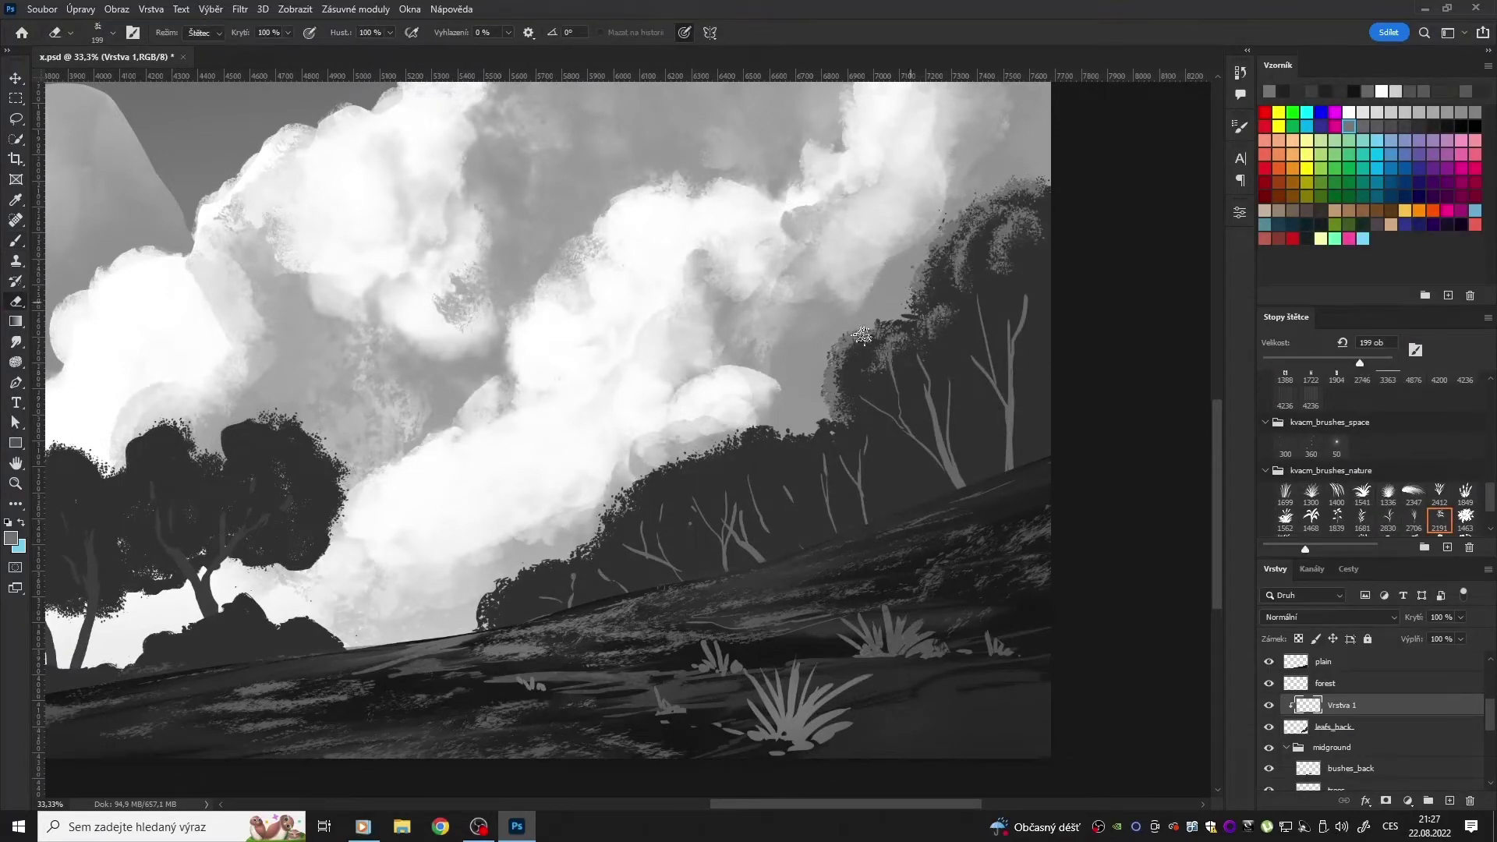
drag(764, 428, 483, 616)
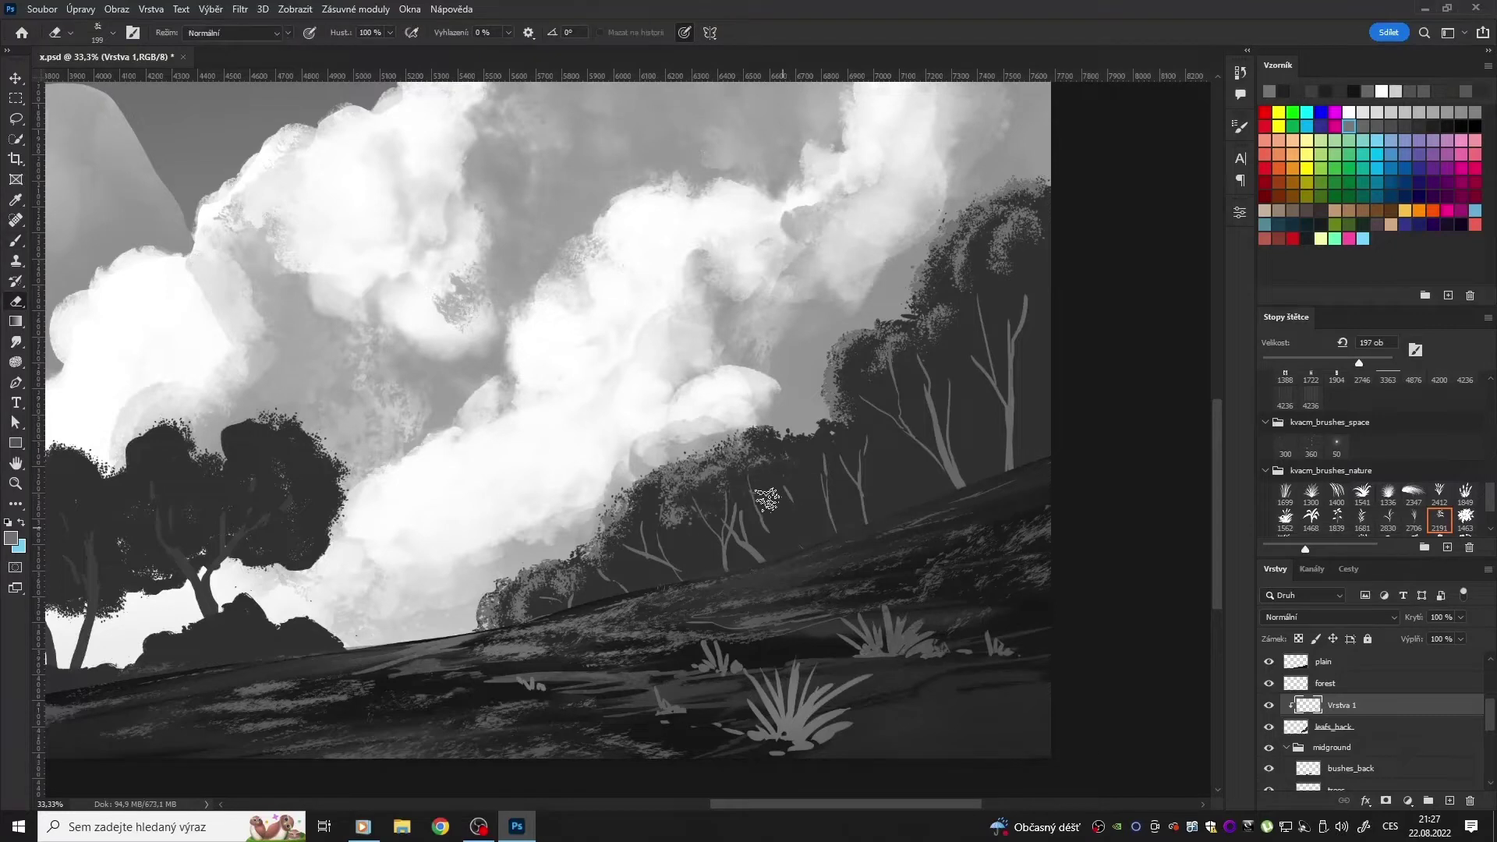
drag(748, 491, 1005, 289)
Step: Merge the textured treetop layer into the forest layer and select the bushes layer
click(1325, 682)
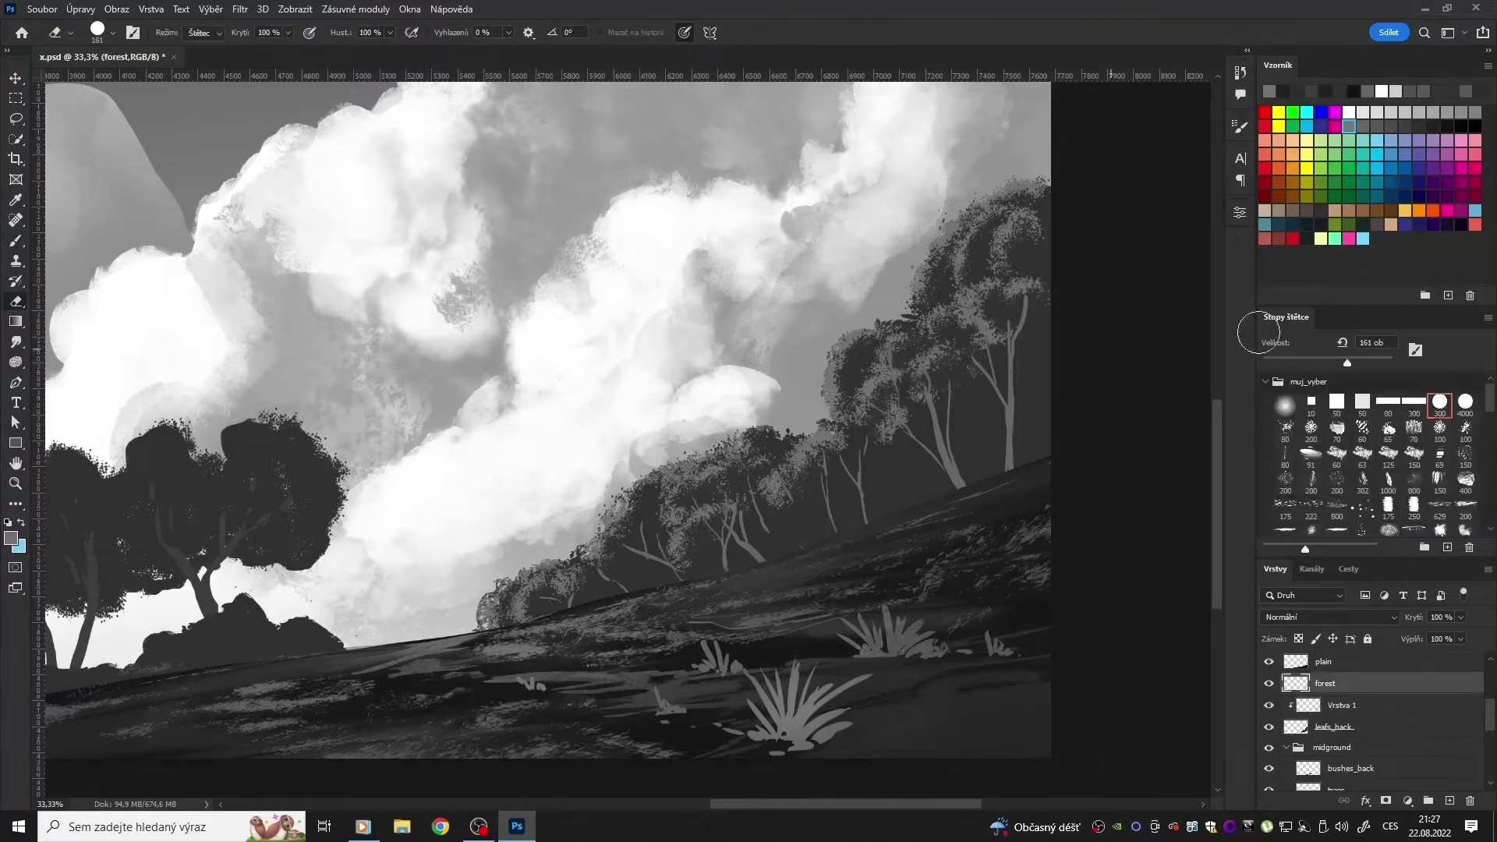
key(bracketright)
key(bracketright)
key(Delete)
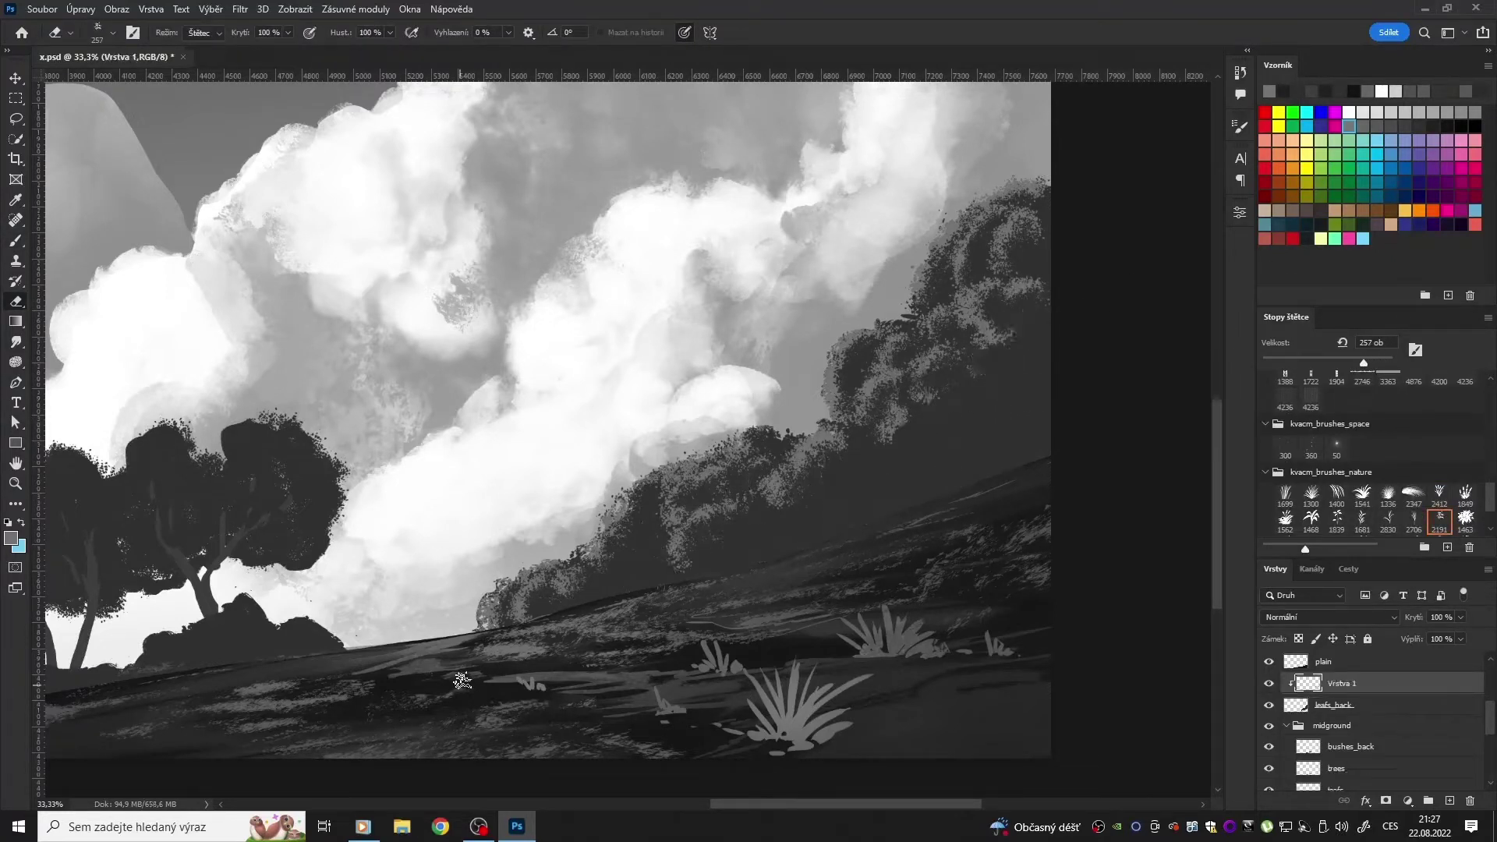
drag(946, 803, 910, 803)
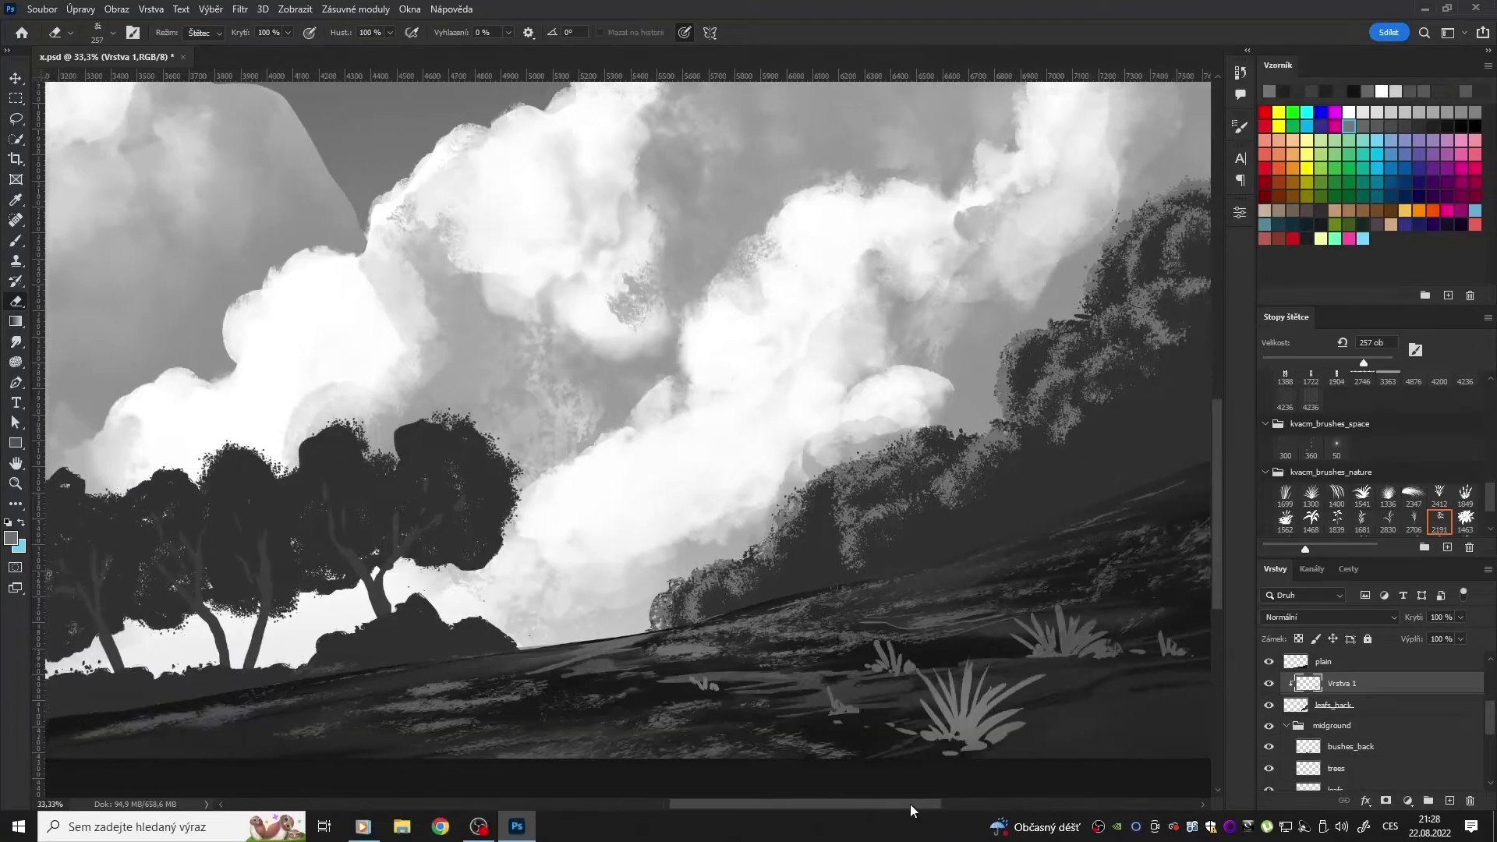
scroll(1372, 733, up, 2)
right_click(1372, 754)
key(Escape)
scroll(1372, 717, down, 3)
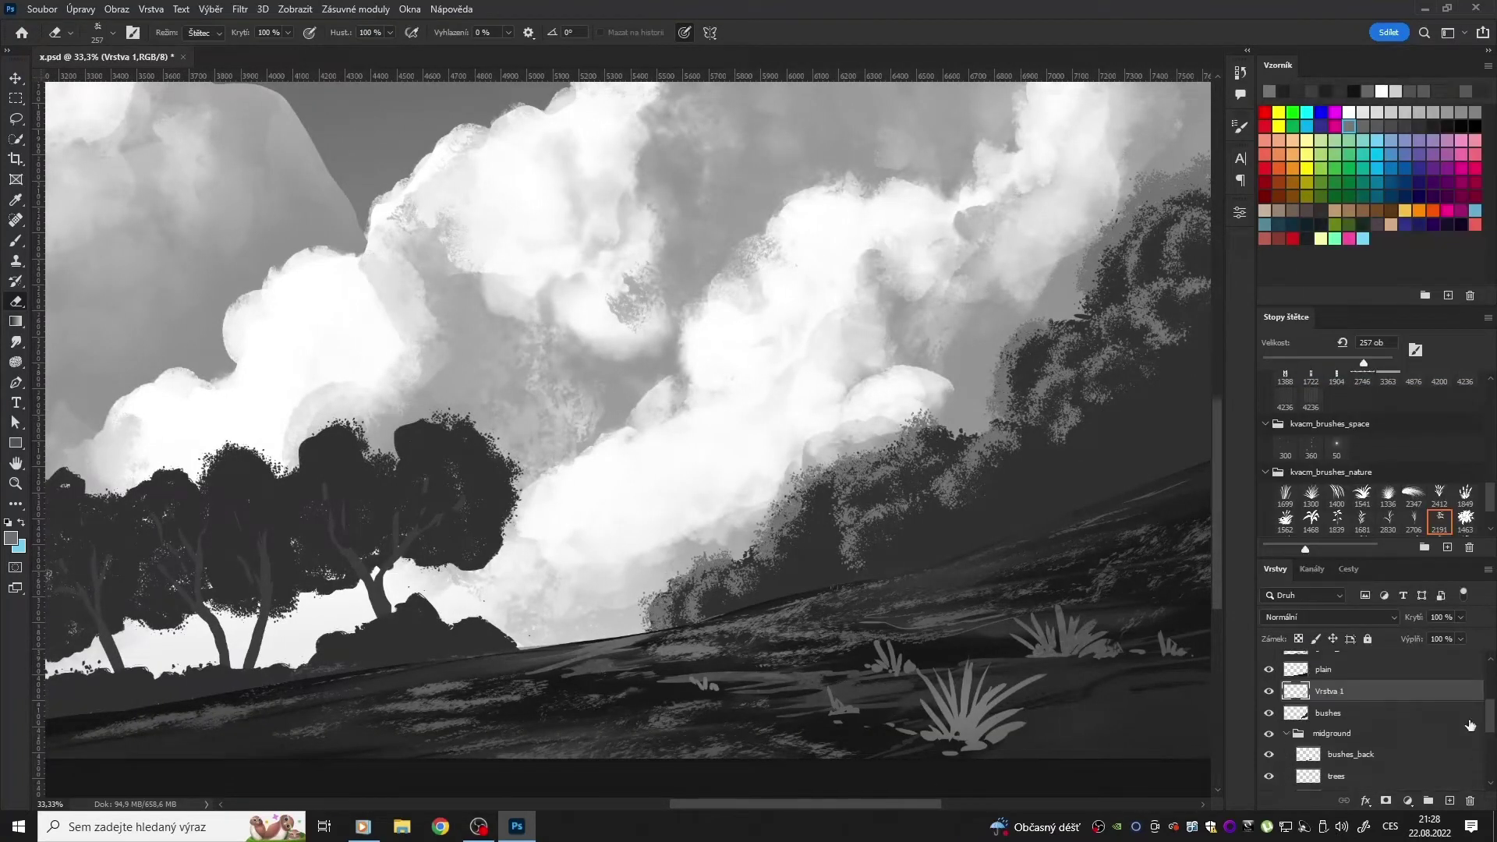
right_click(1328, 713)
key(Escape)
key(b)
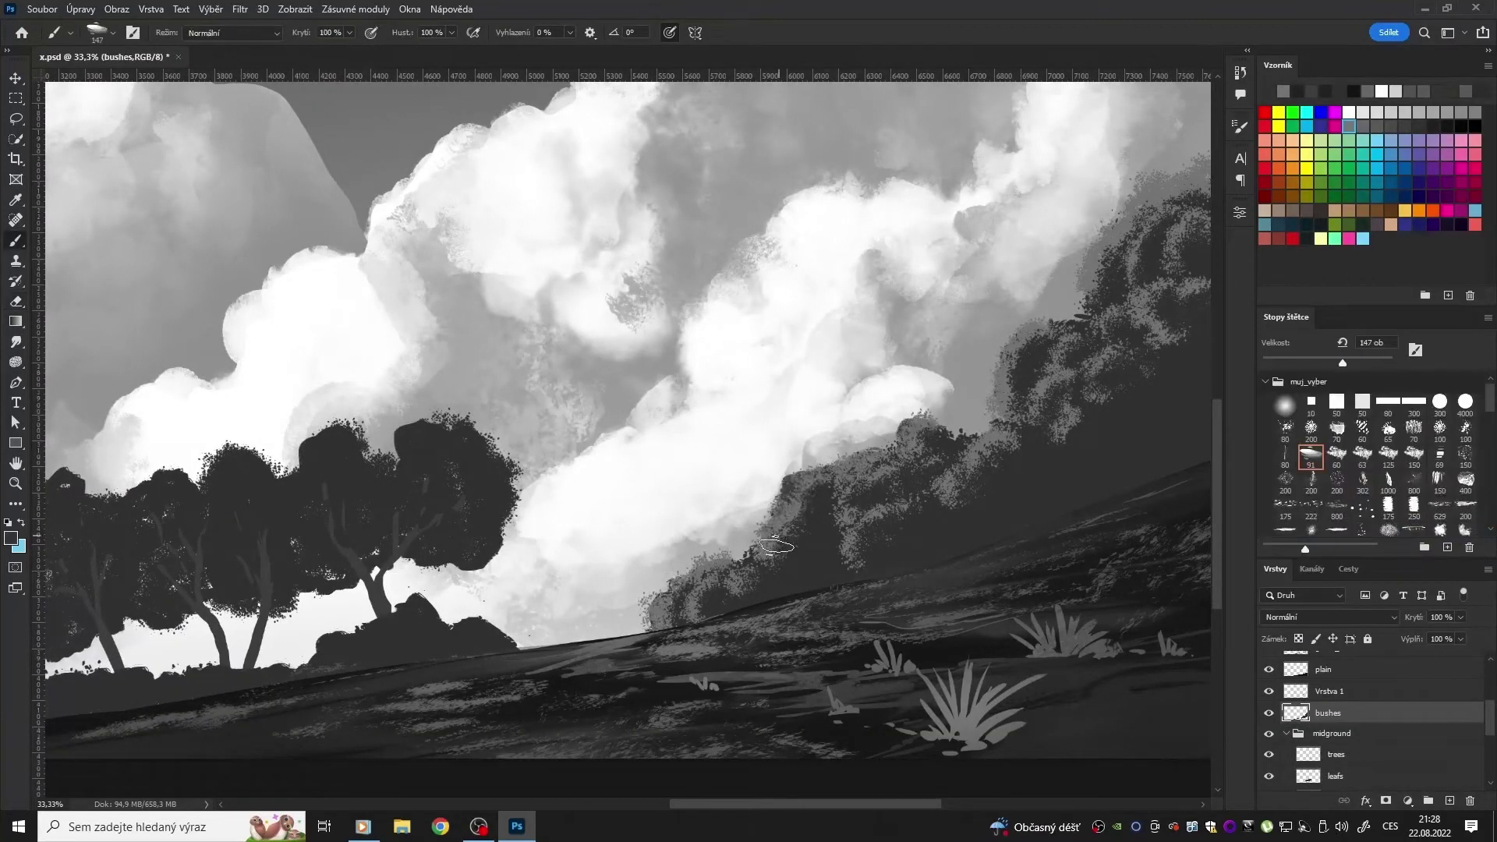
Step: Paint a light stroke on the bushes and erase leafy texture into them under the trees
scroll(810, 618, left, 5)
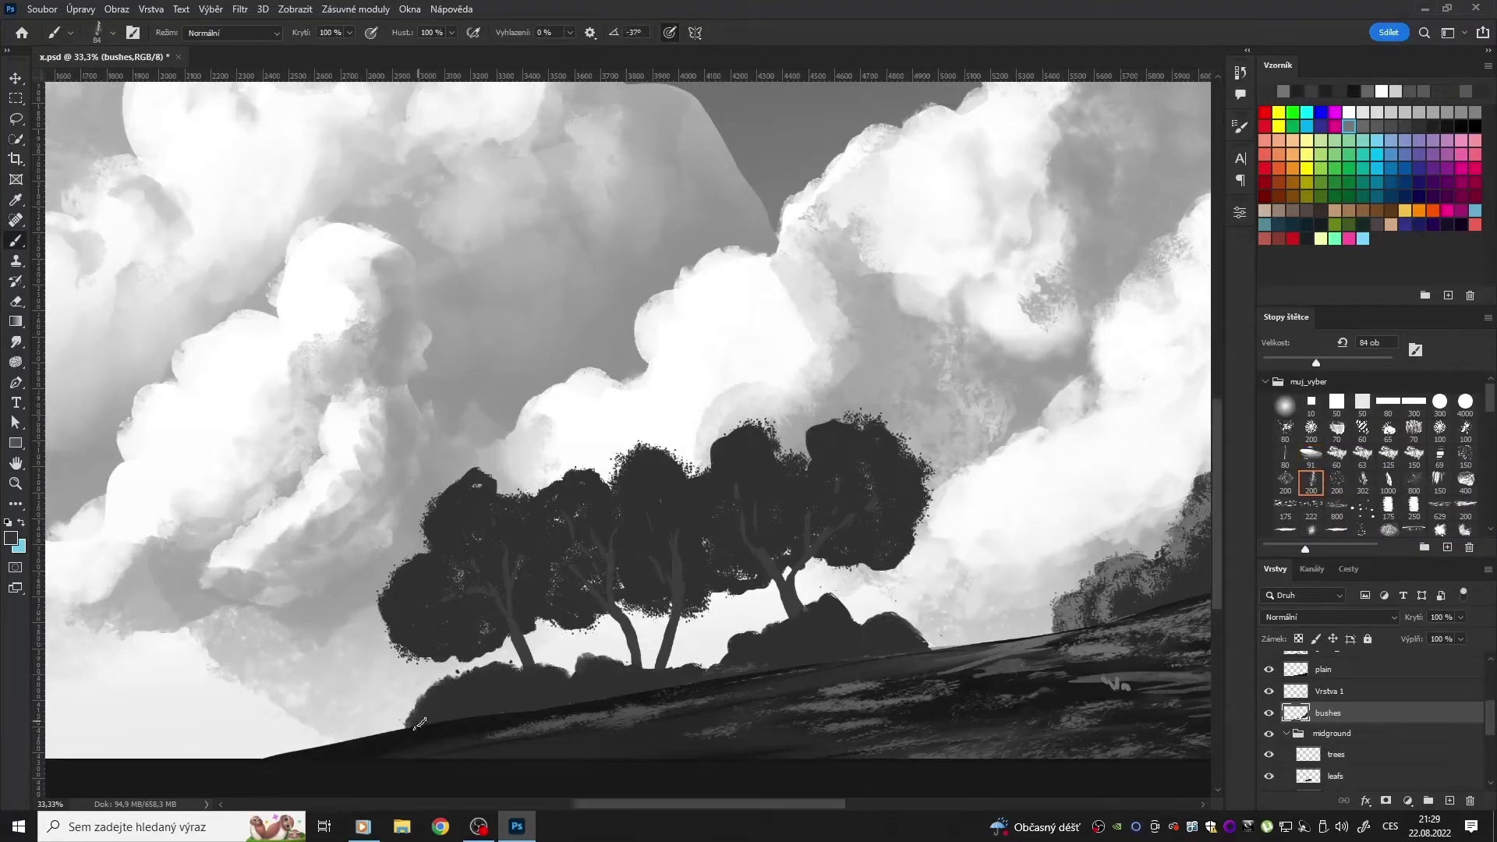
drag(905, 651, 756, 624)
key(alt+bracketright)
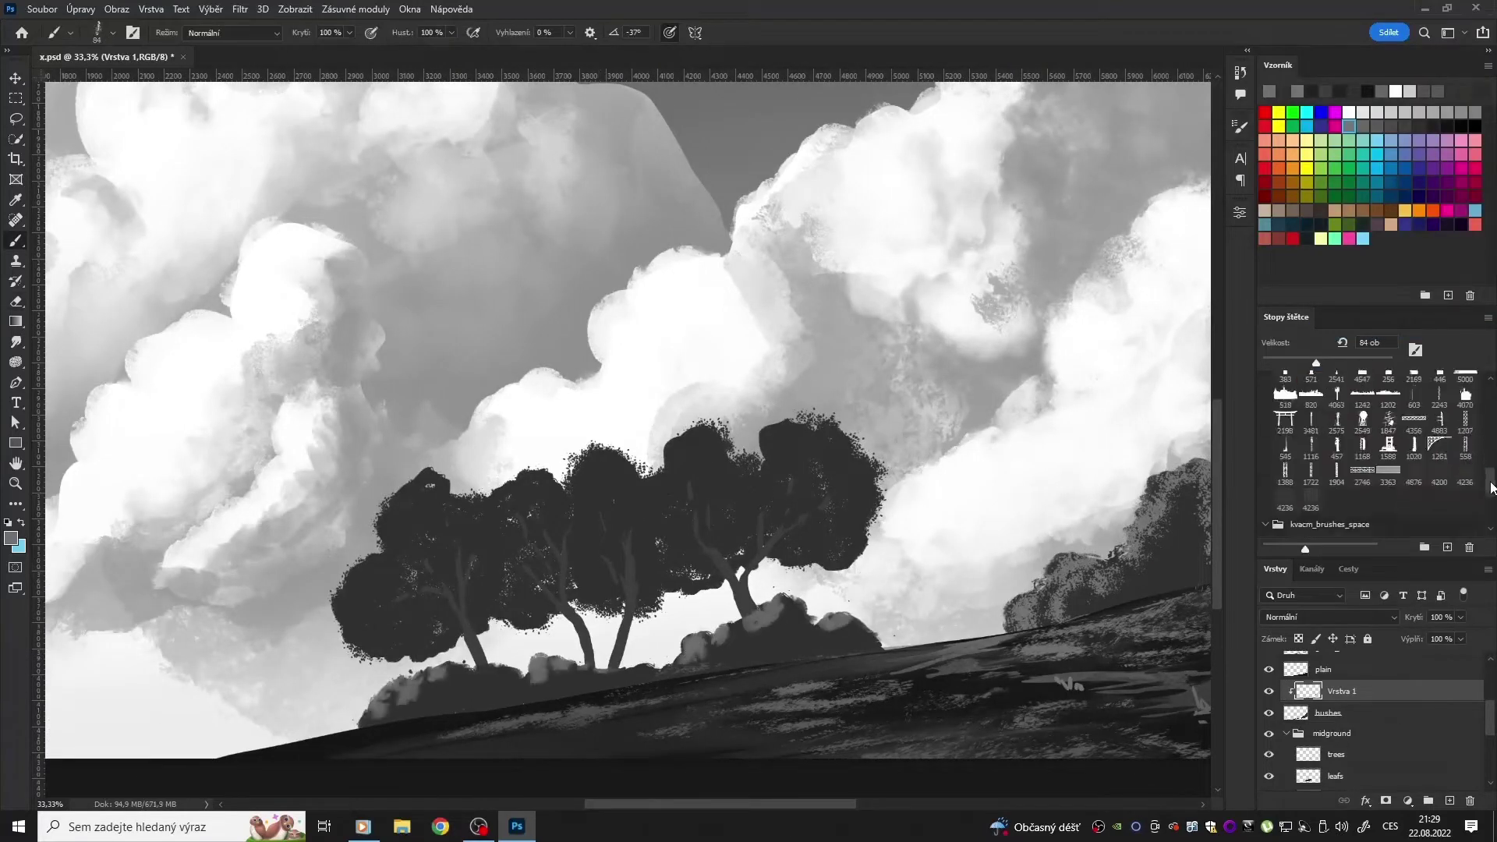
drag(517, 684, 557, 675)
right_click(584, 676)
key(Escape)
key(e)
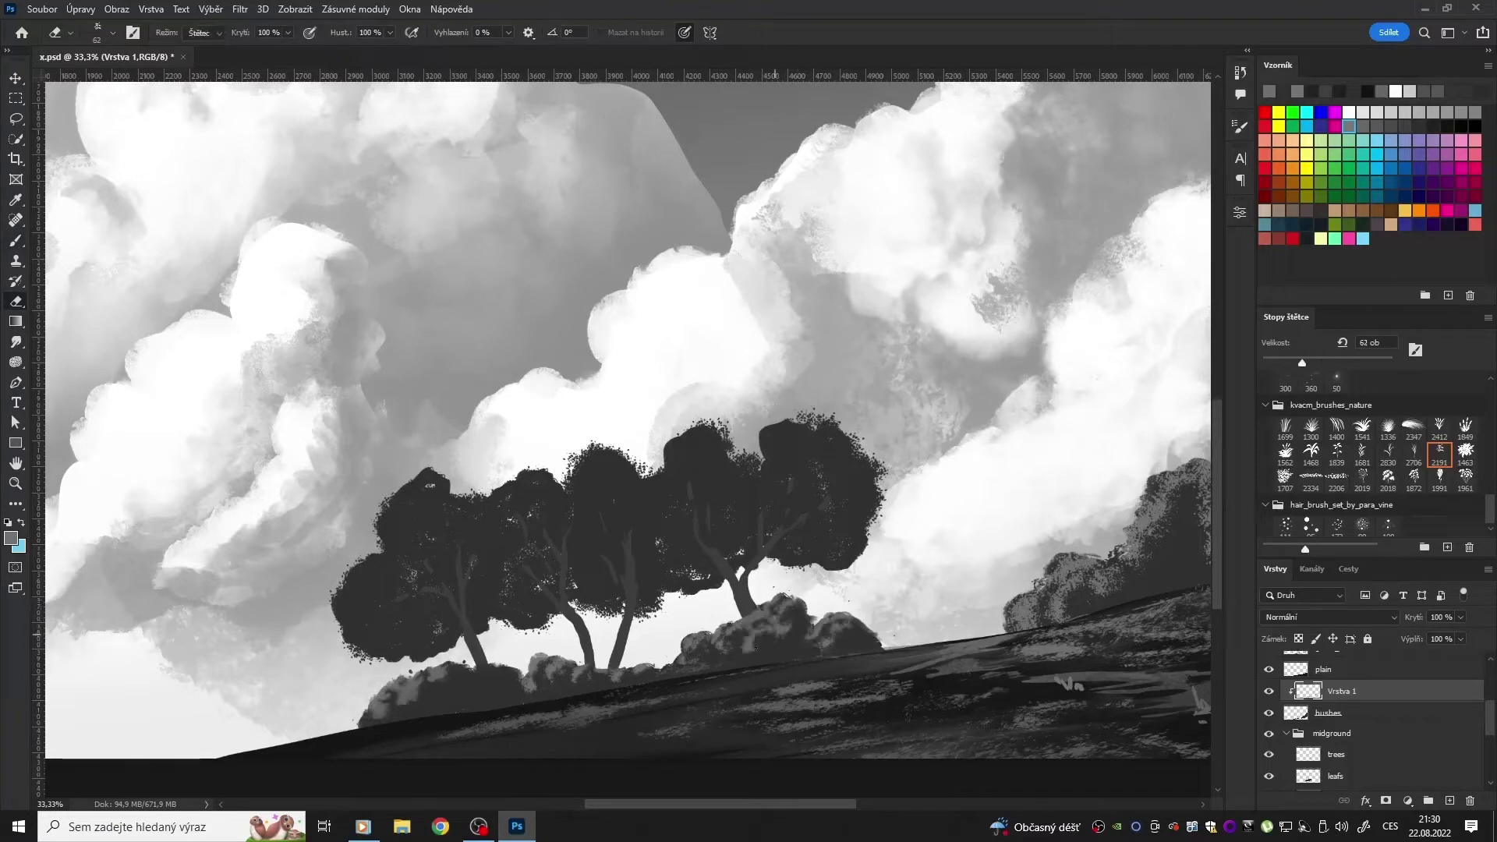
drag(448, 690, 493, 676)
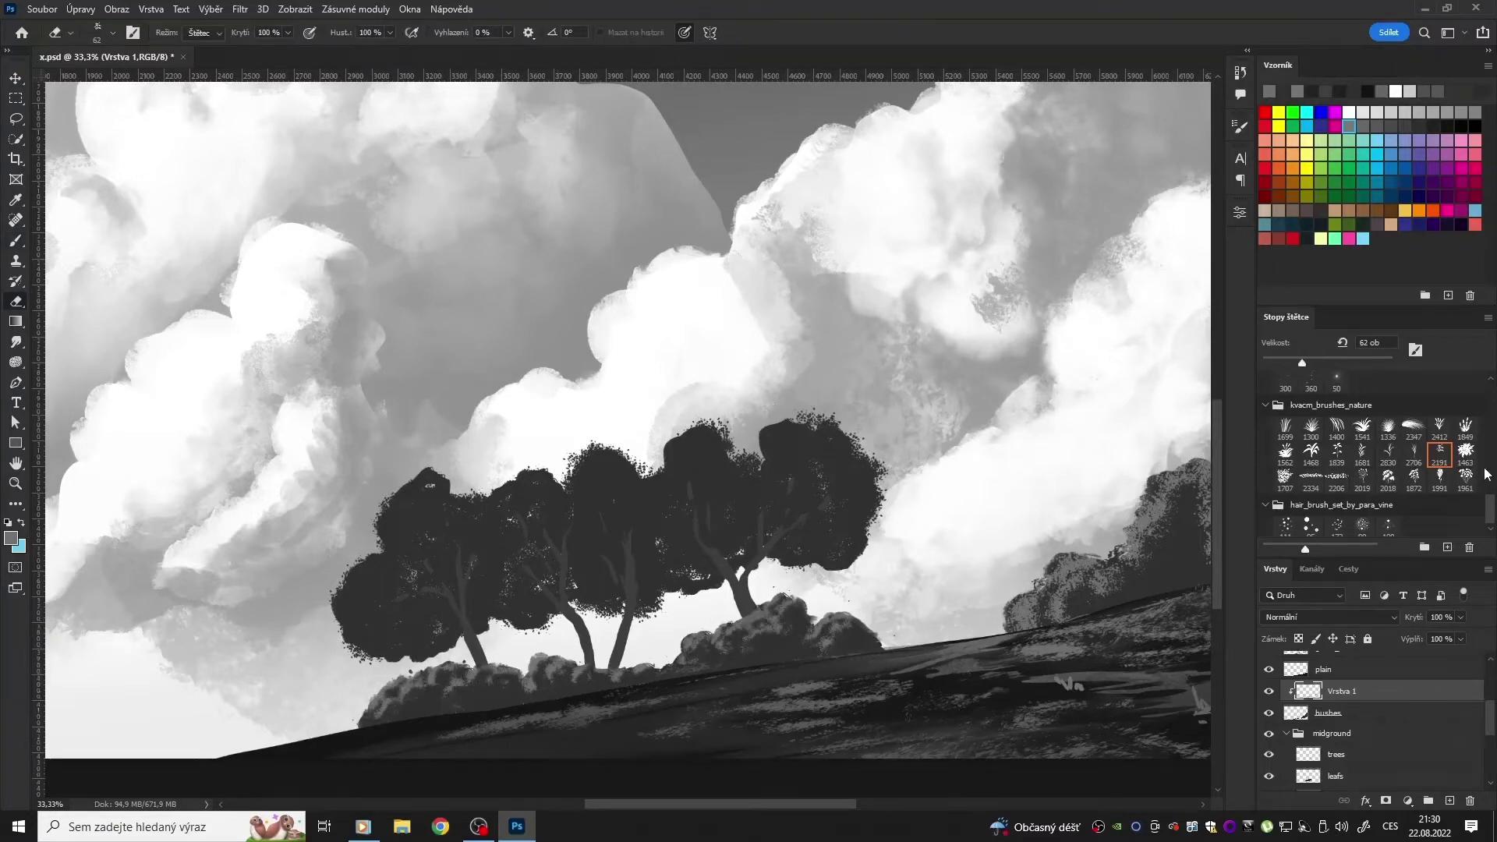
Step: Smooth and darken the bushes with a broad eraser stroke, then lasso a curved area over them
key(m)
scroll(1046, 344, right, 10)
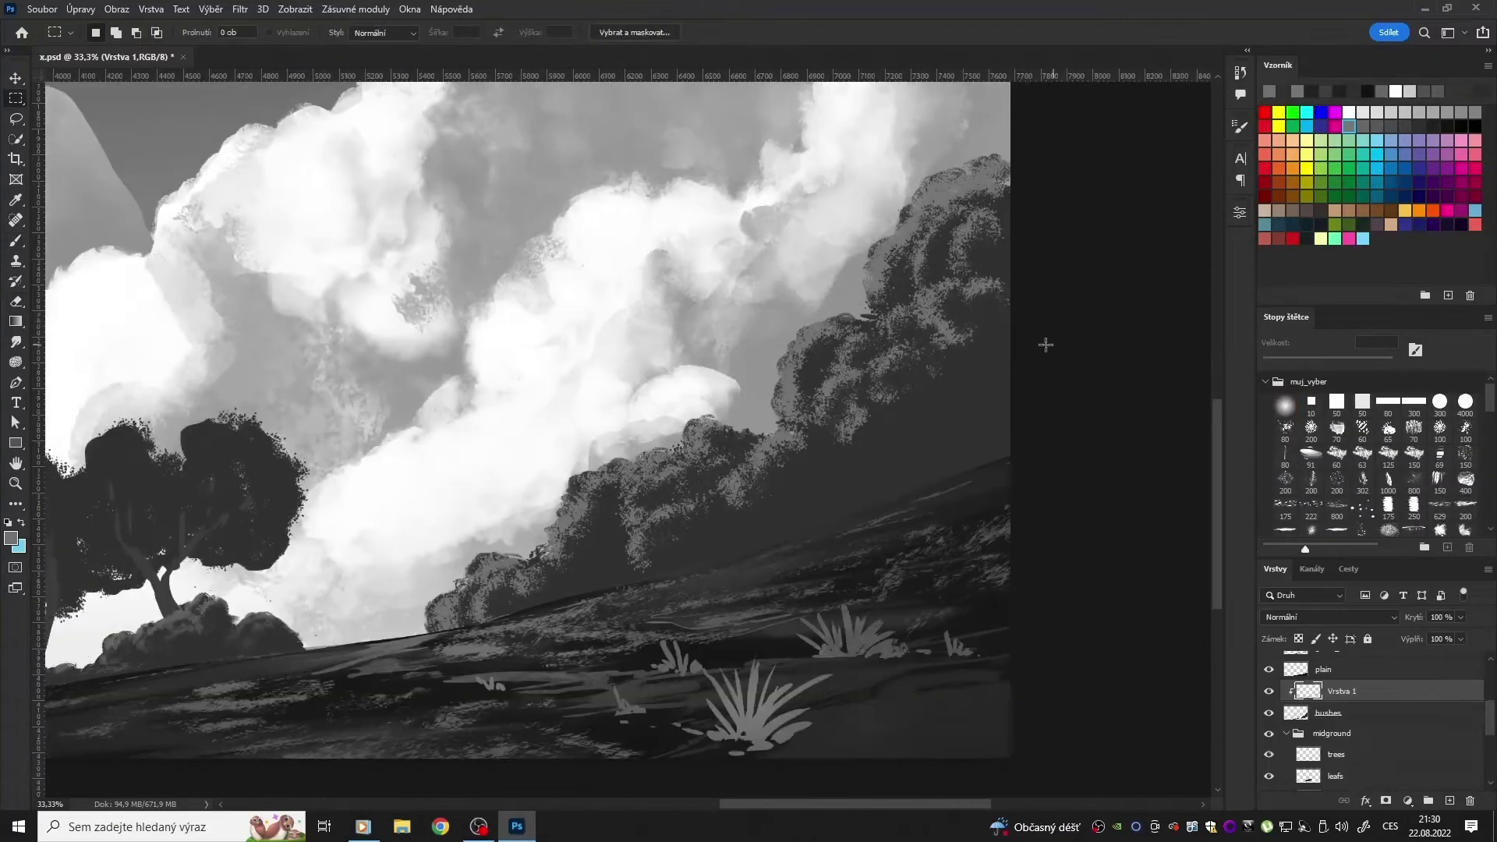
key(e)
mouse_move(951, 233)
mouse_down()
mouse_move(668, 495)
mouse_move(927, 339)
mouse_up()
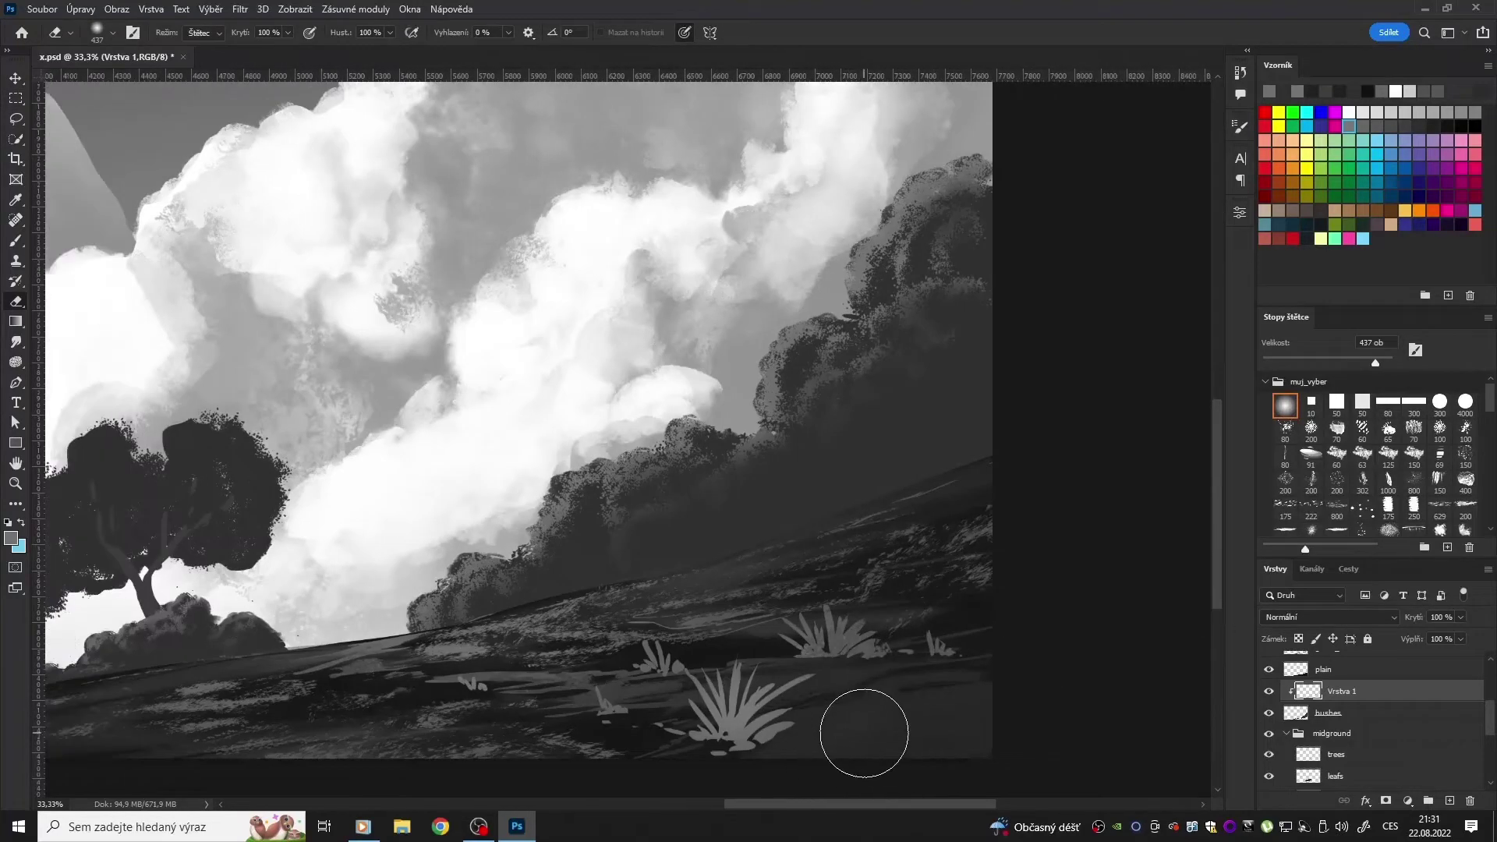
key(l)
drag(993, 130, 373, 651)
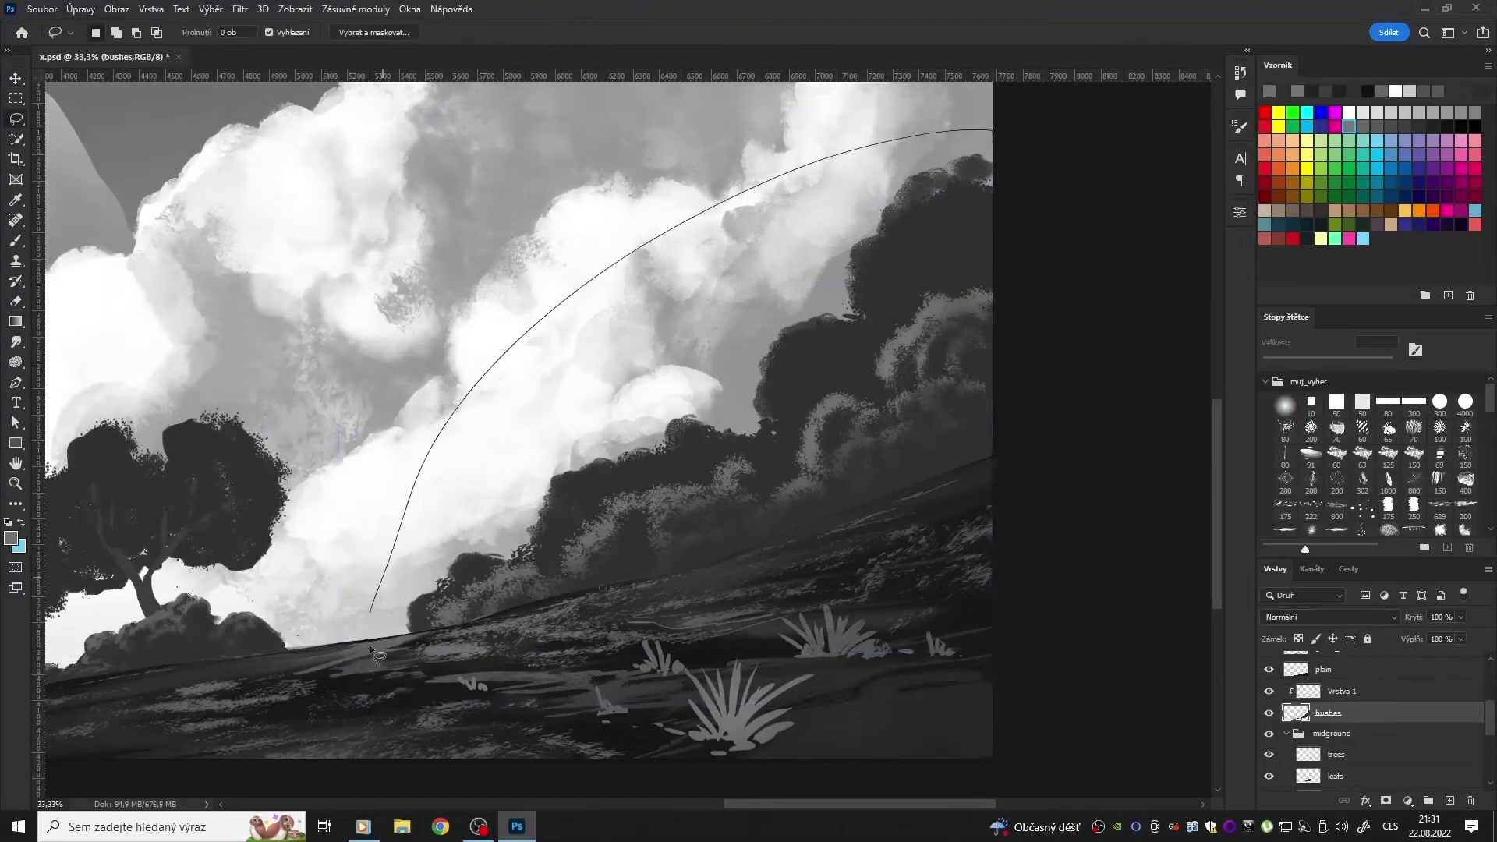
key(m)
drag(807, 811, 653, 809)
Step: Rename the clipped layer over bushes to dats_lighted and make the leafs layer active
key(b)
double_click(1340, 691)
text(dets_lighted)
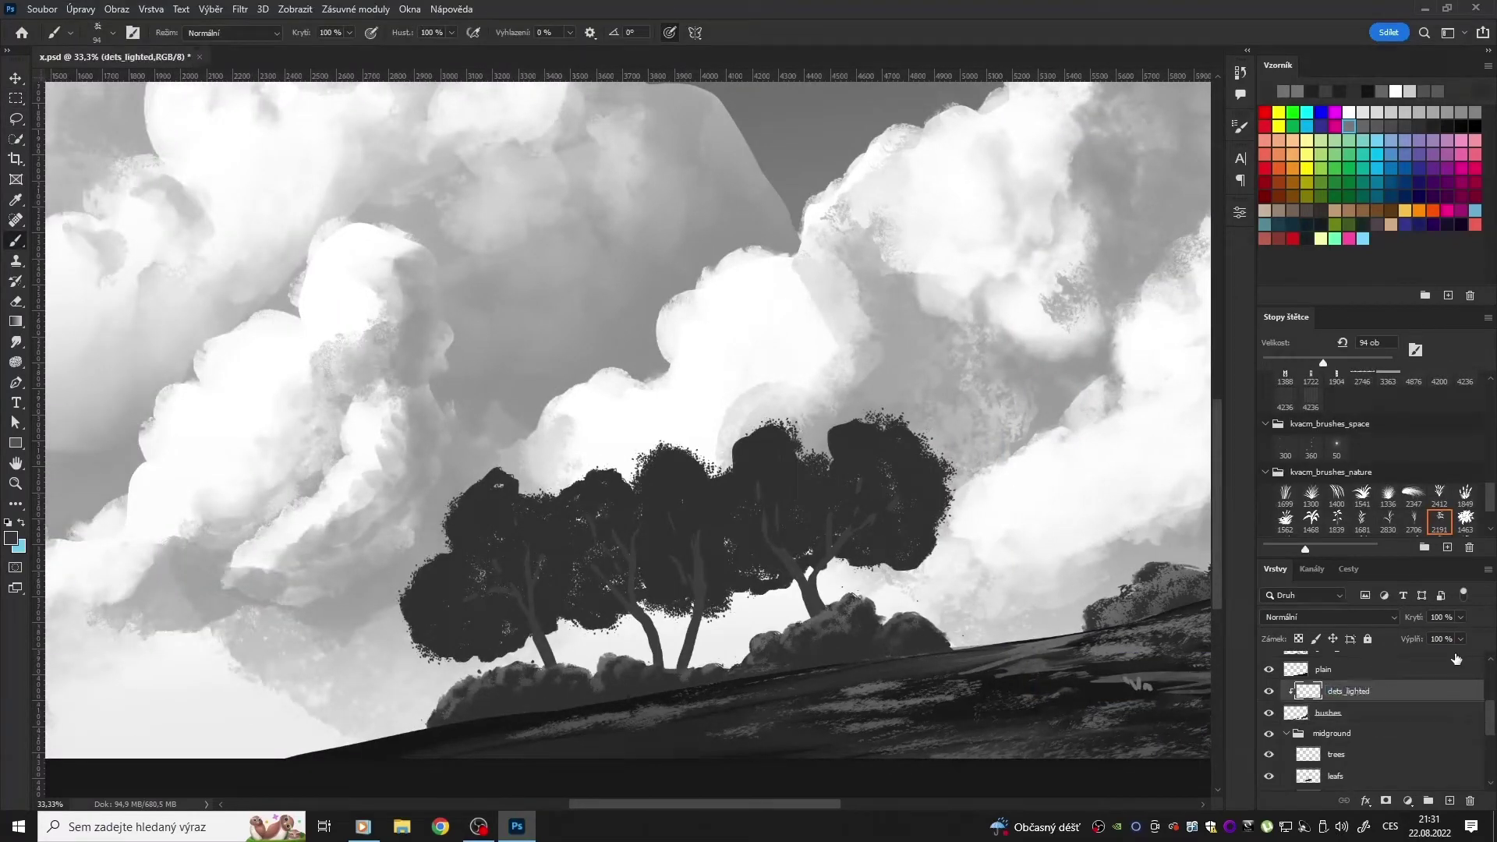
scroll(1352, 760, down, 1)
scroll(1317, 764, down, 1)
click(1359, 737)
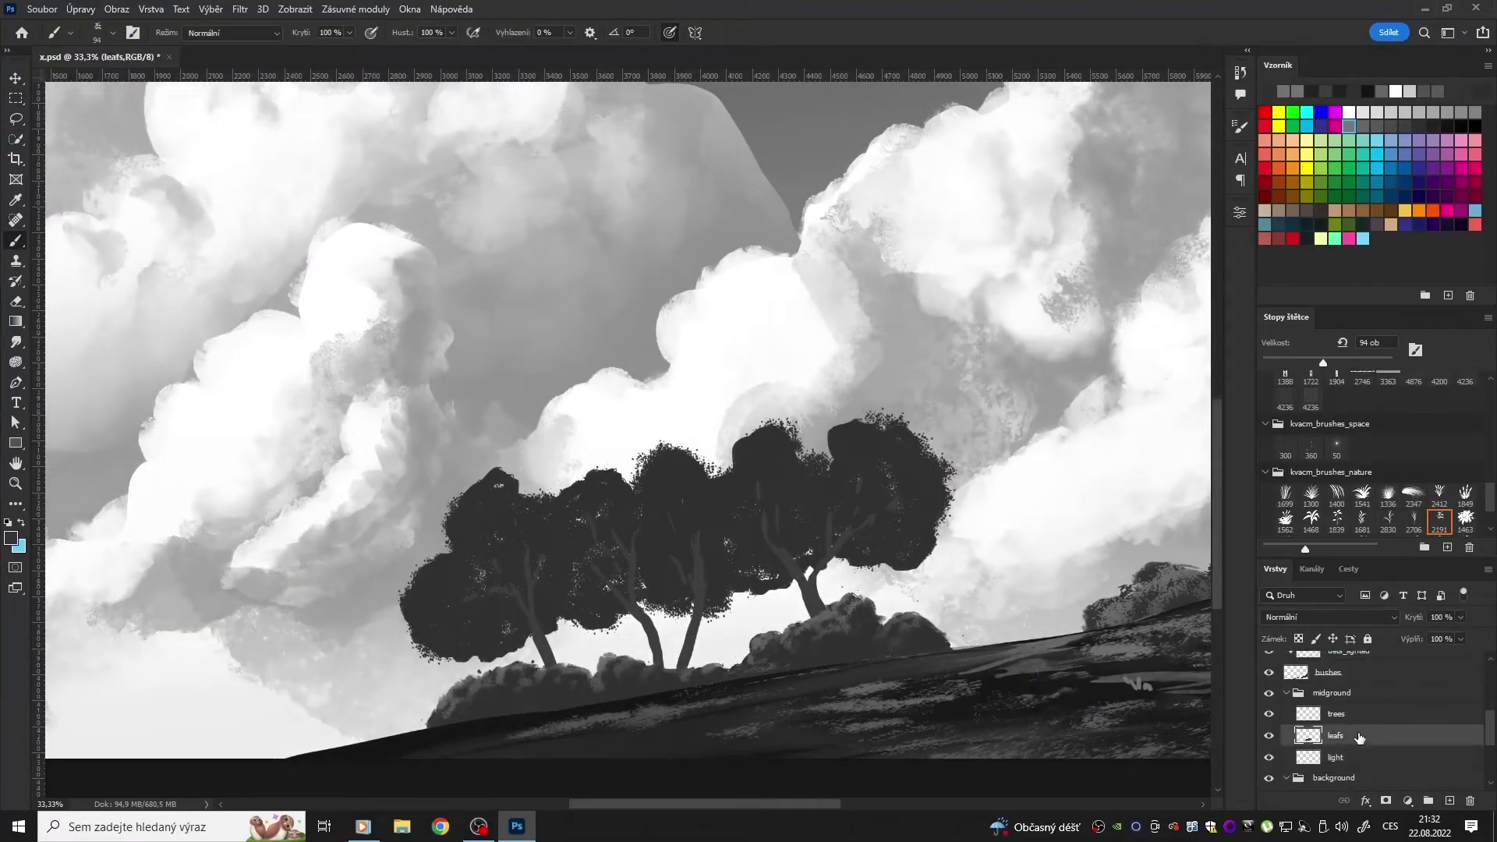
text(back_)
Step: Erase back the right edge of the tree canopy using nature brush 2191
scroll(1432, 384, up, 5)
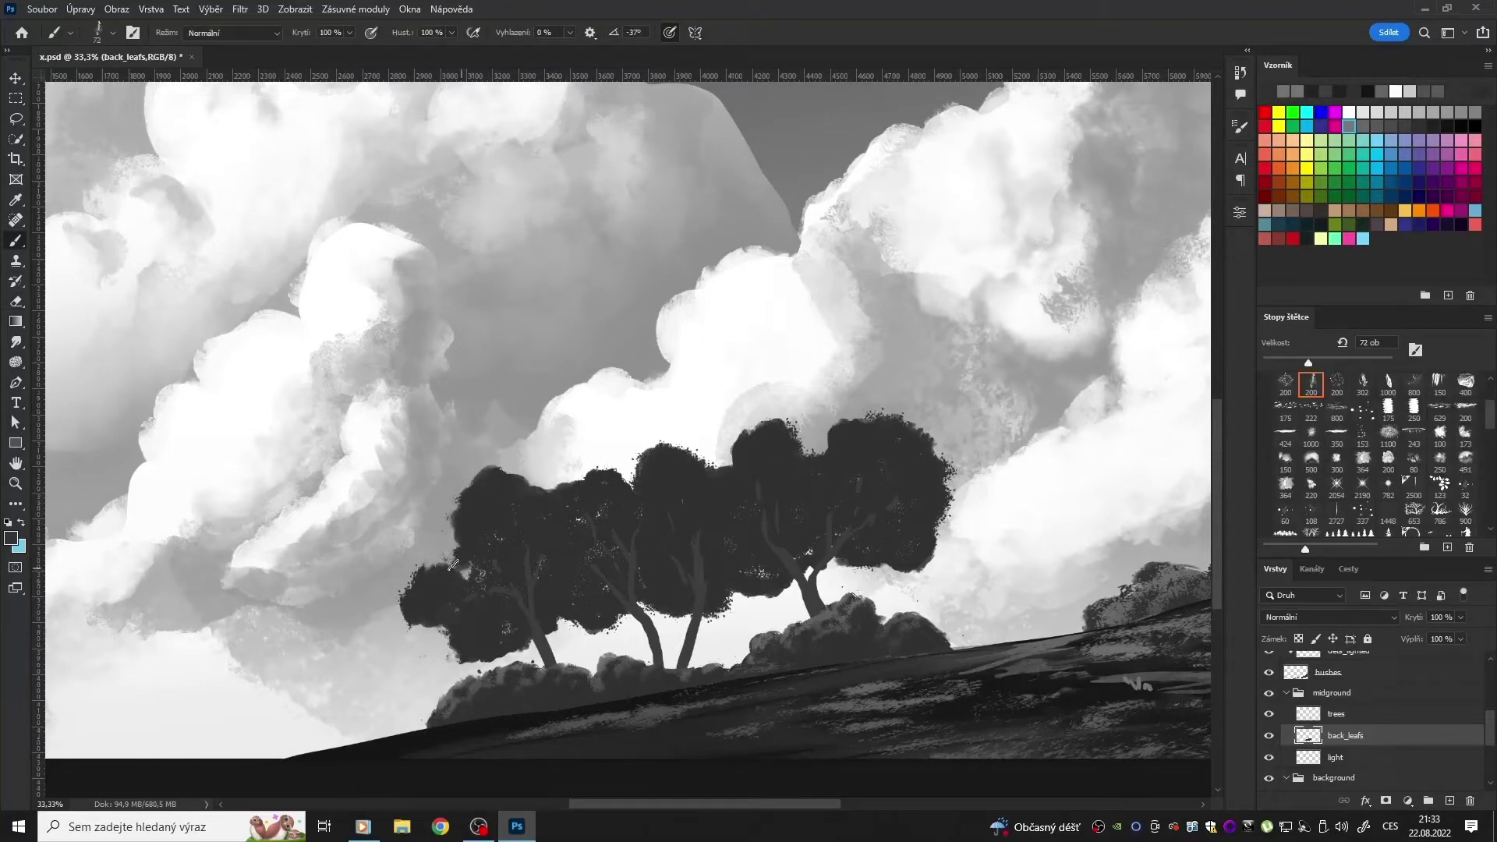
scroll(1372, 468, down, 5)
scroll(1372, 467, down, 3)
scroll(1372, 468, down, 3)
click(1439, 481)
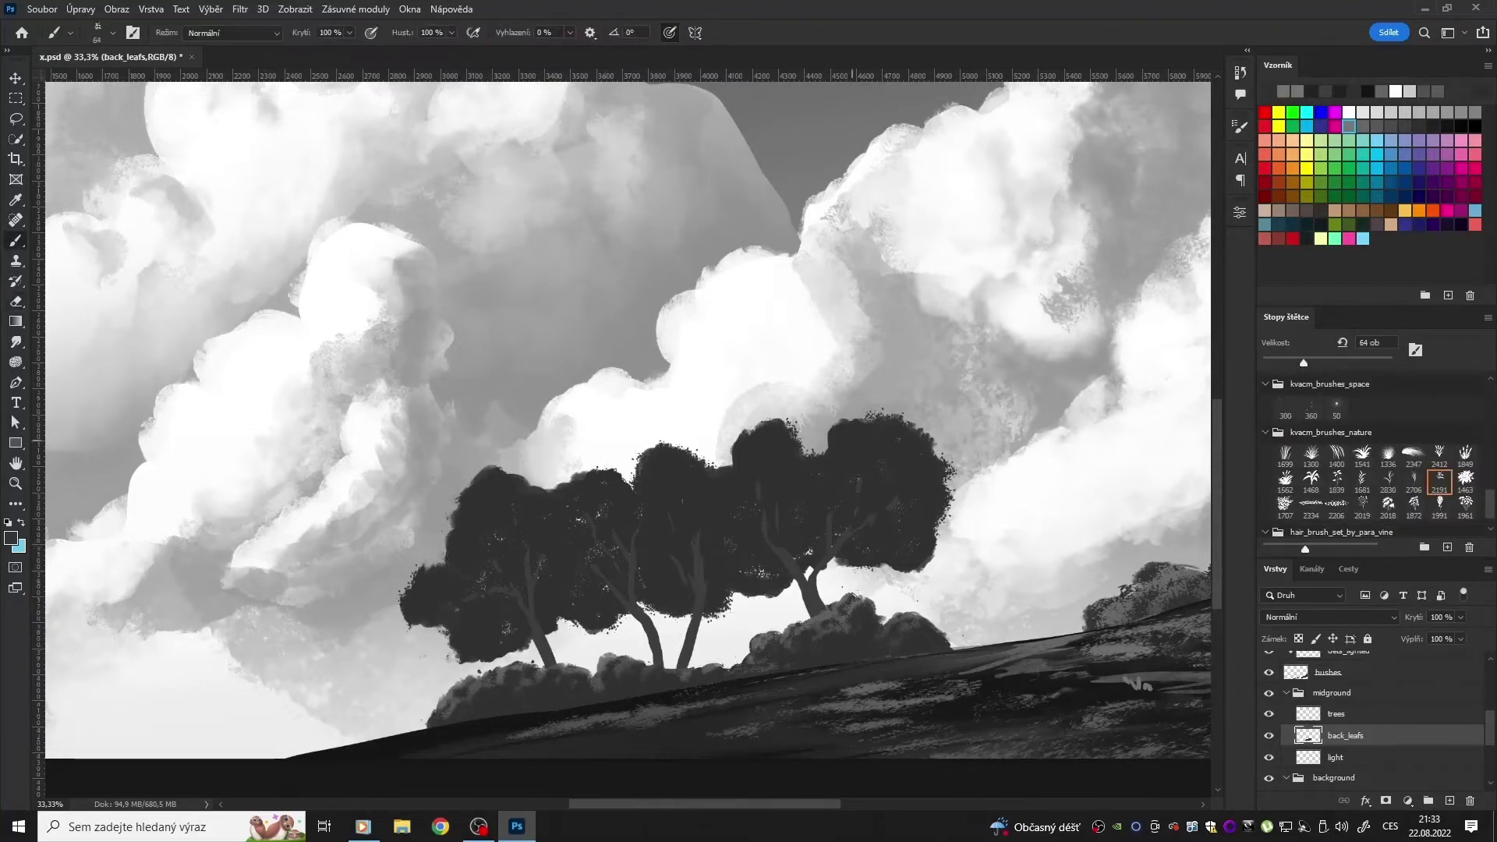
key(e)
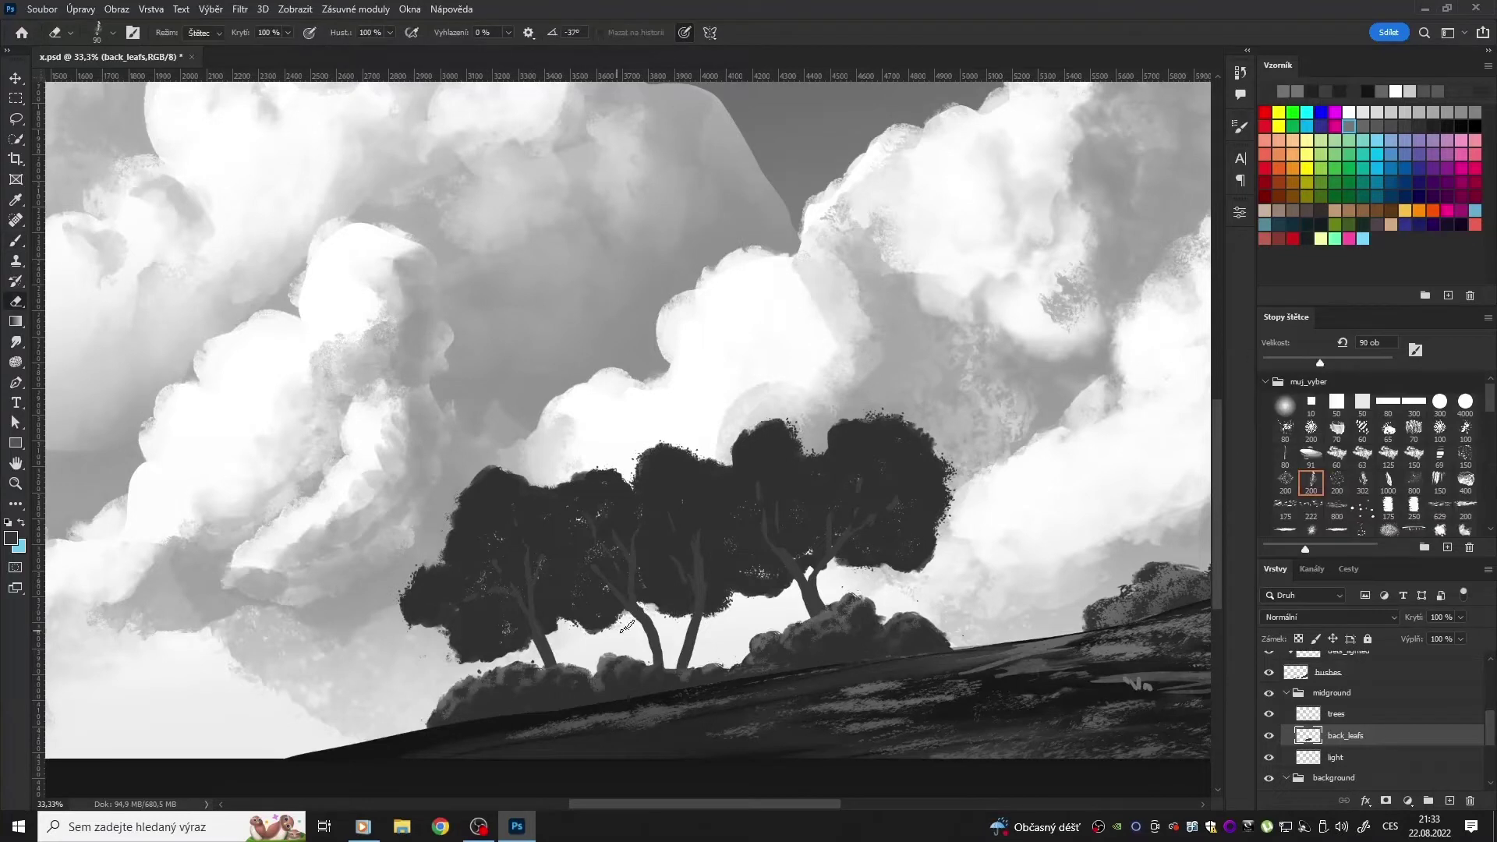
drag(899, 556, 898, 435)
key(b)
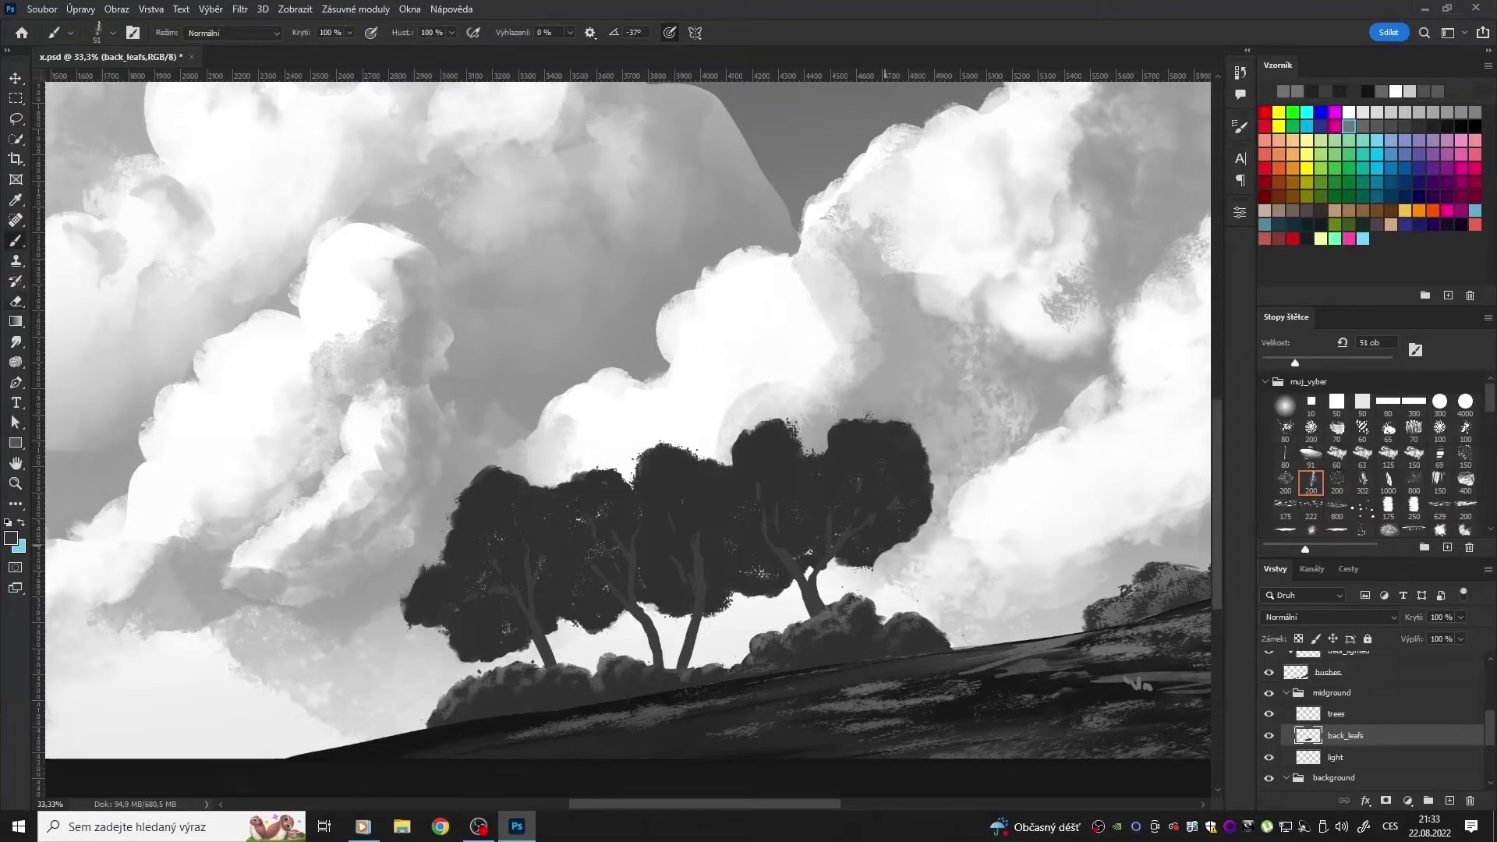
key(e)
Step: Make the bushes, then the trees layer active, alternating brush and eraser and checking brush tips
ctrl+click(842, 588)
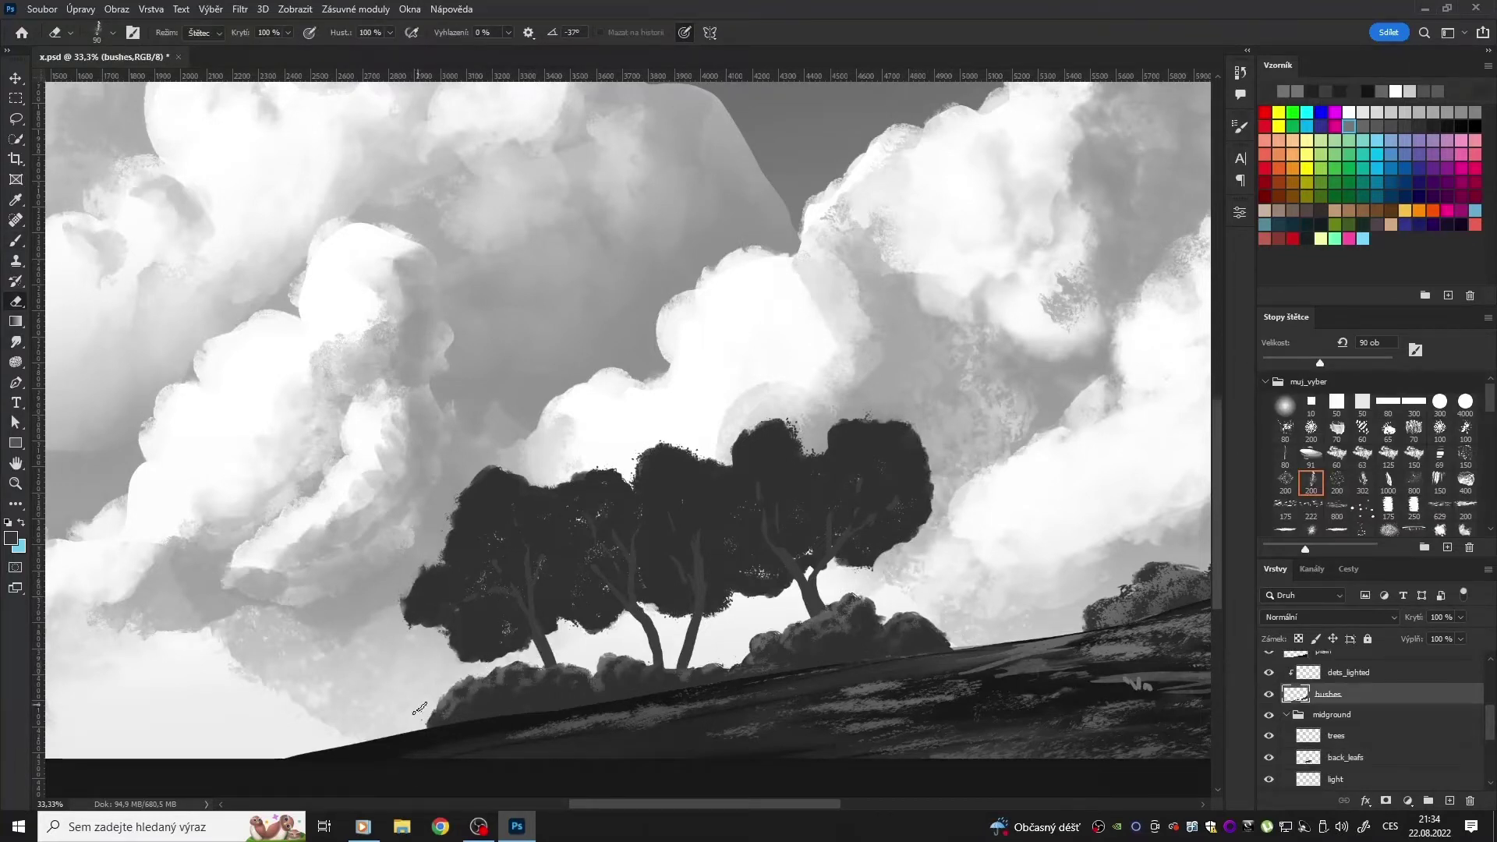
ctrl+click(710, 570)
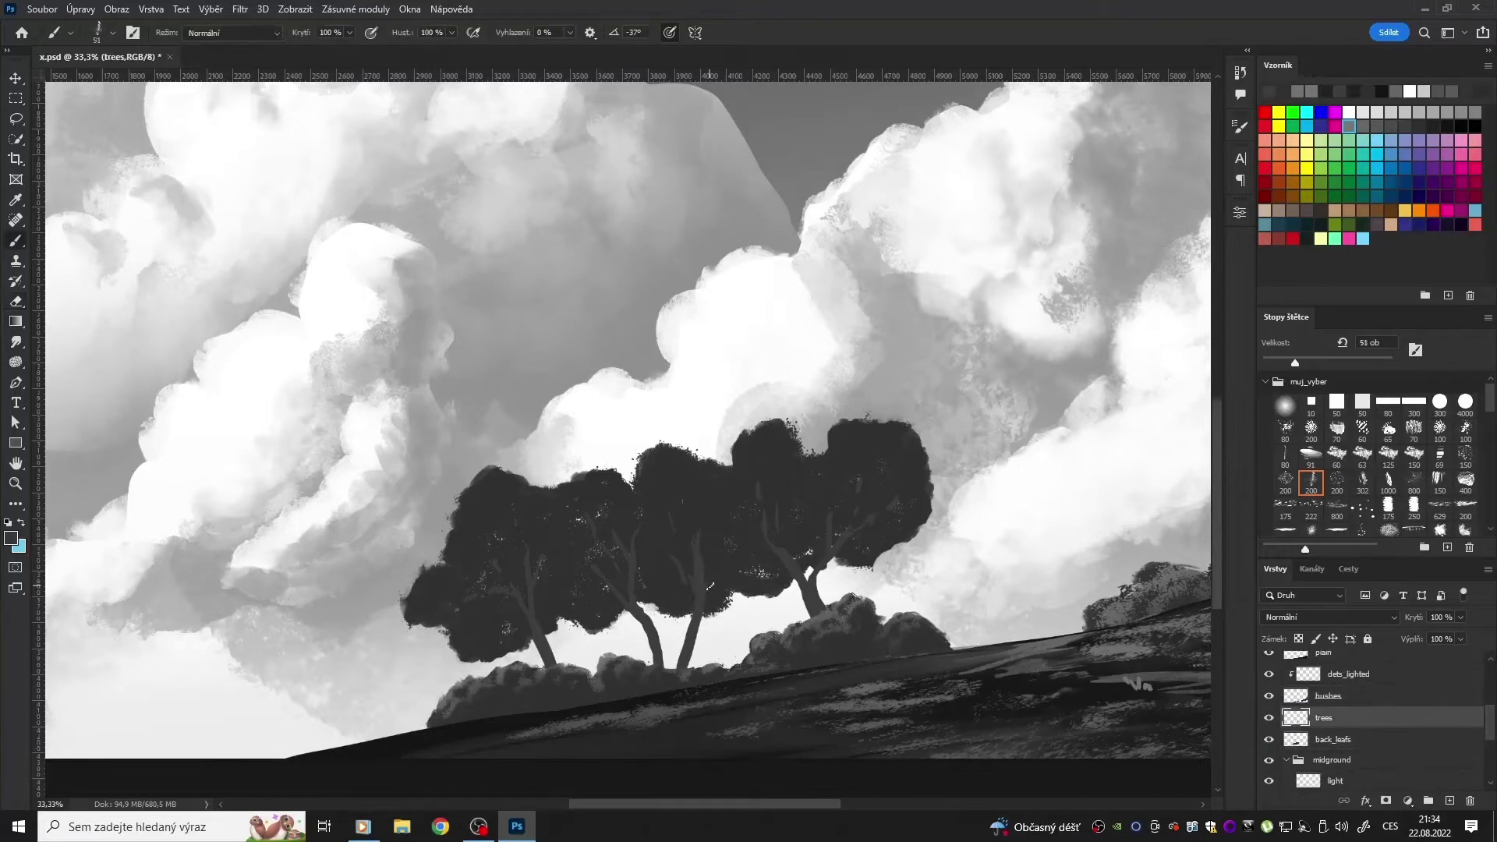
key(b)
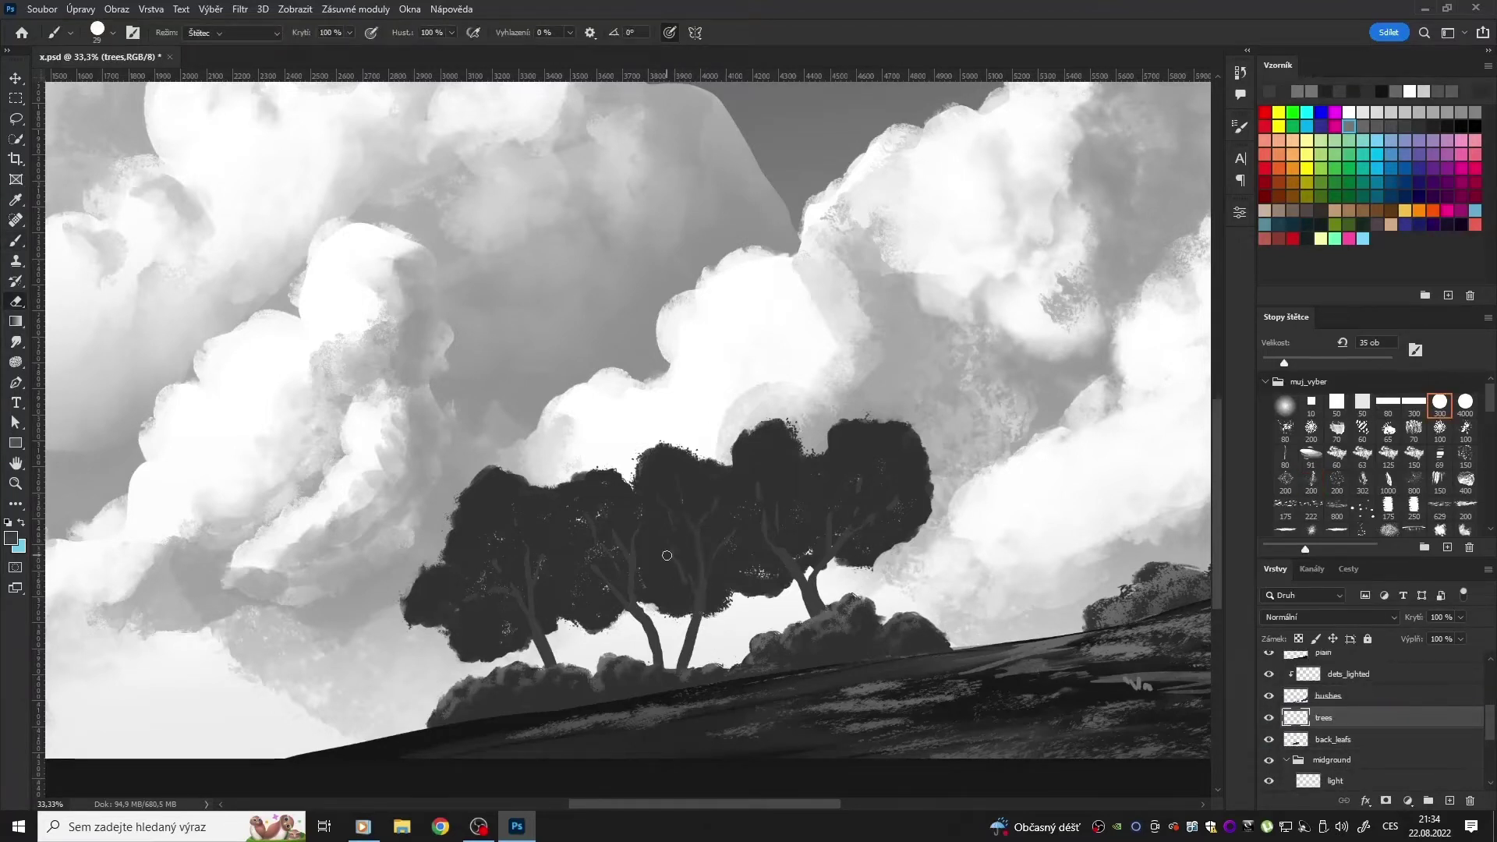
key(e)
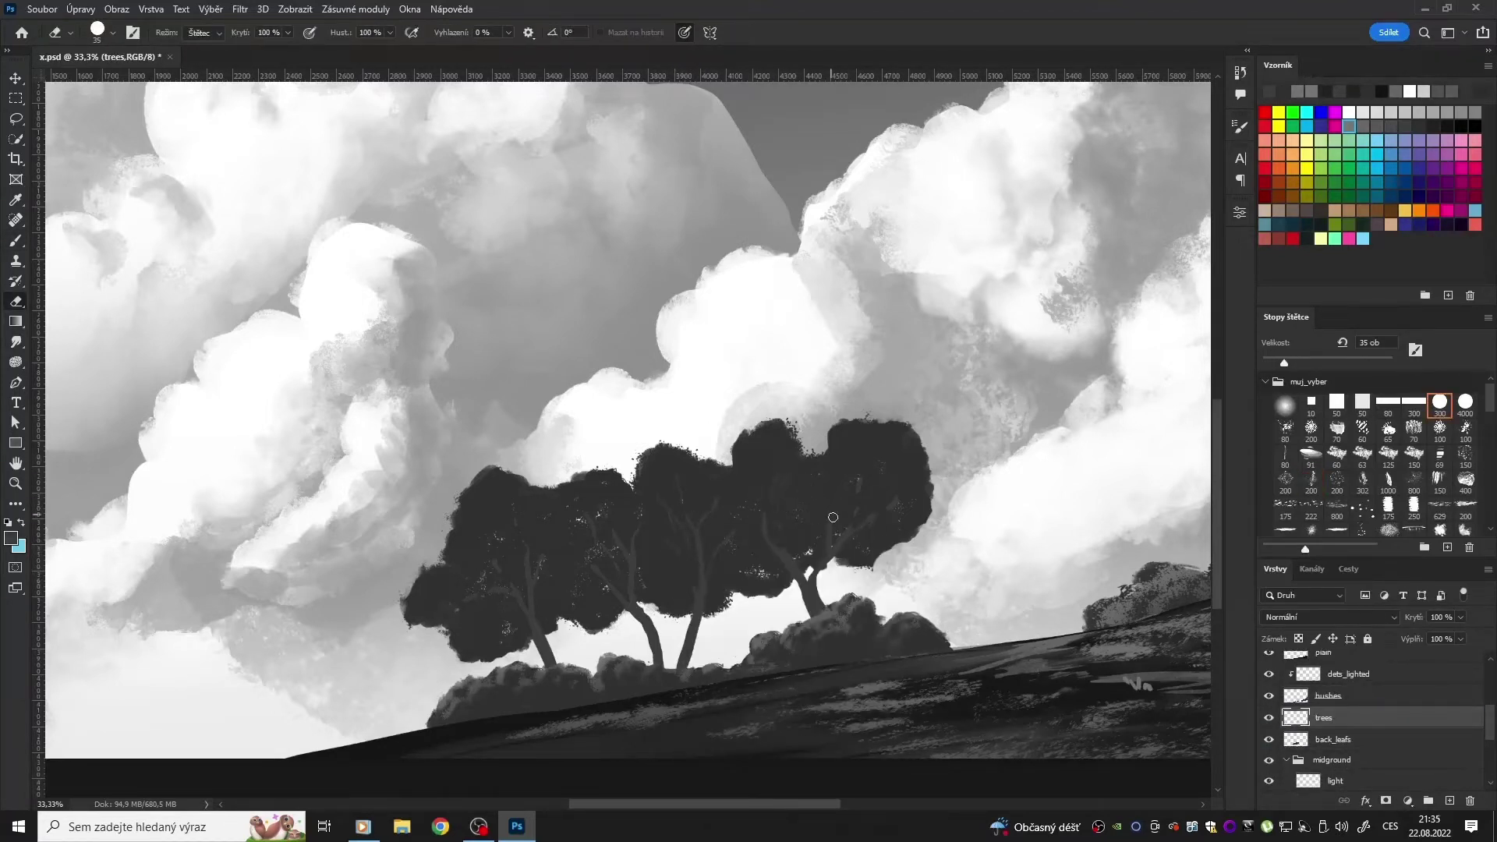
key(b)
right_click(551, 505)
key(Escape)
key(e)
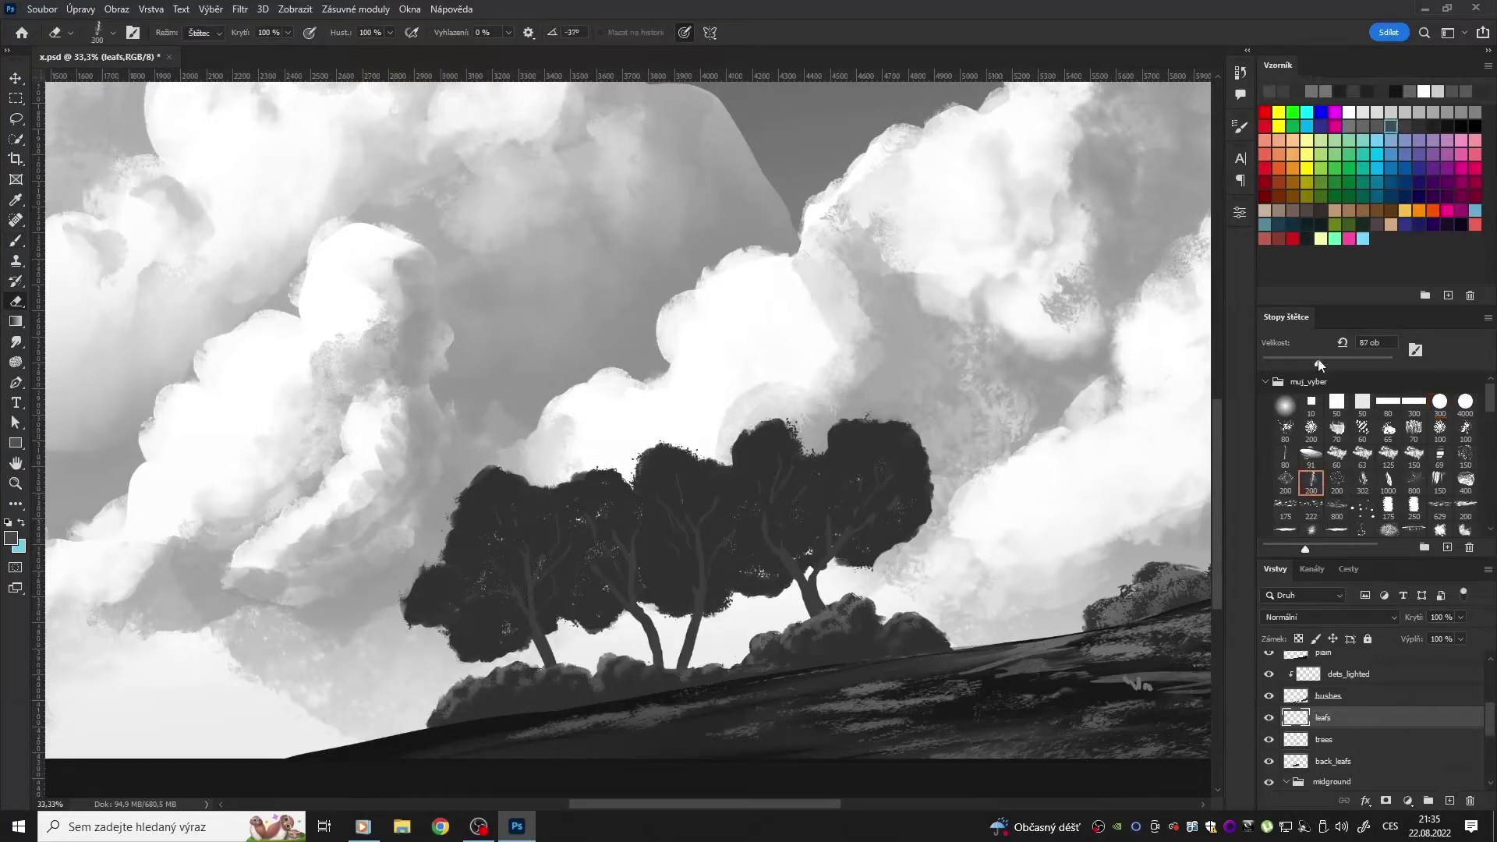
Step: Paint light grey patches over the left and middle tree crowns
key(b)
mouse_move(471, 495)
mouse_down()
mouse_move(460, 584)
mouse_move(496, 594)
mouse_up()
key(b)
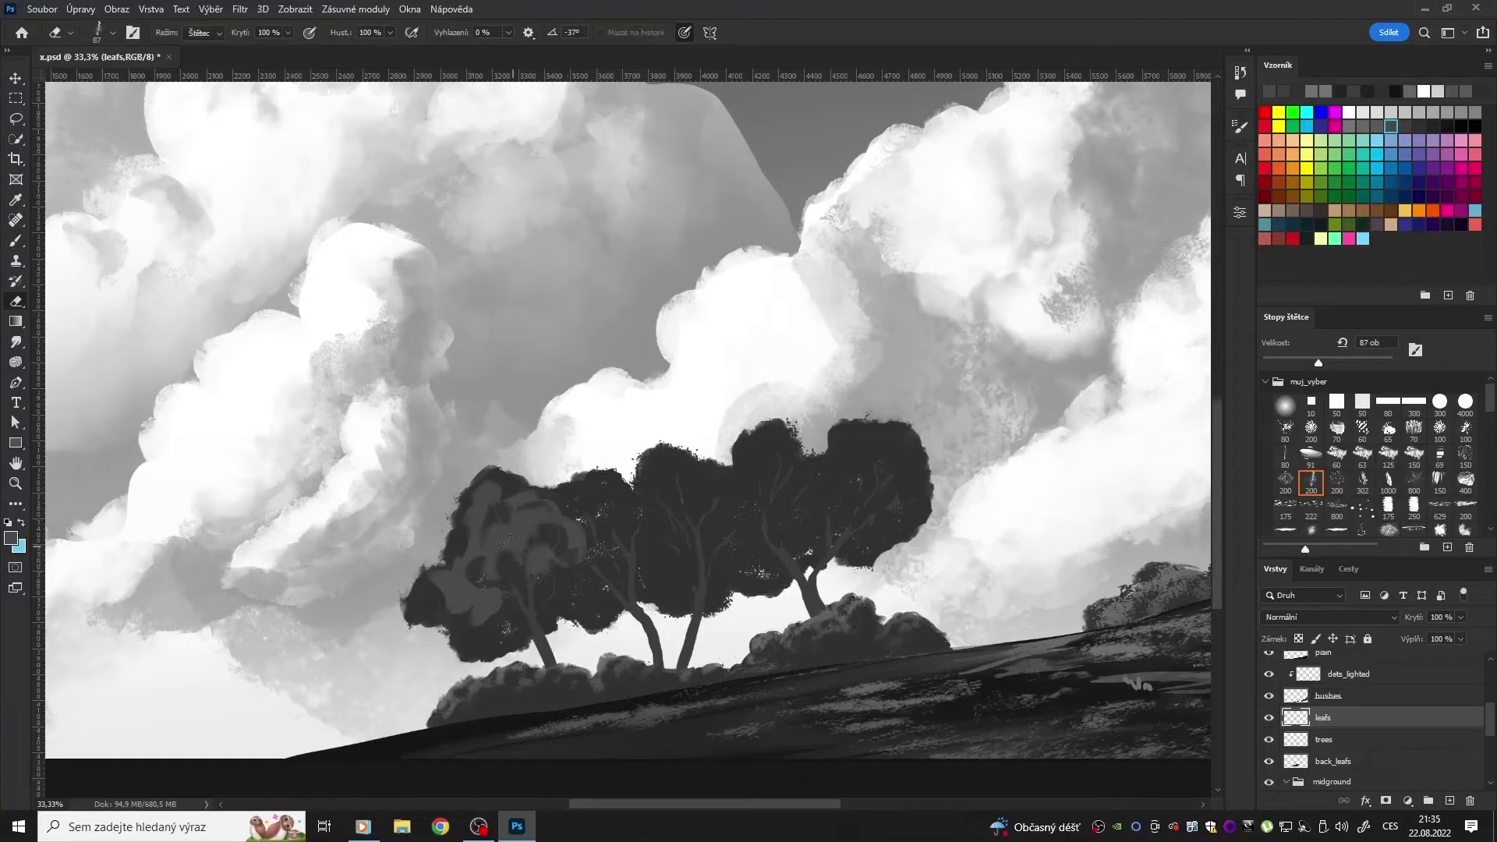
drag(721, 503, 675, 477)
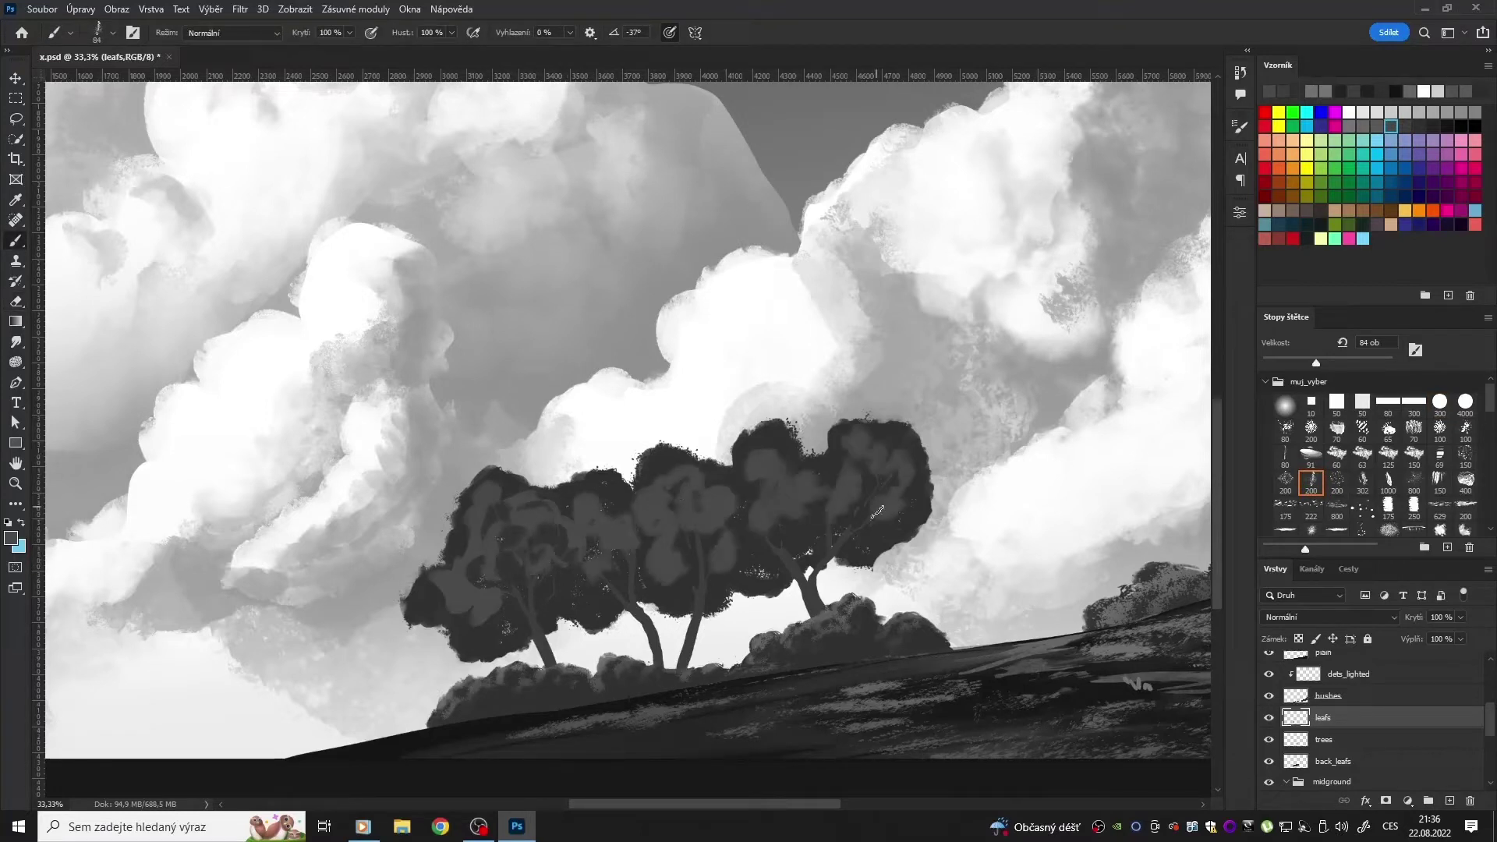
Step: Darken the light patches in the right and left canopies with nature brush 2191
scroll(1372, 460, down, 5)
click(1439, 446)
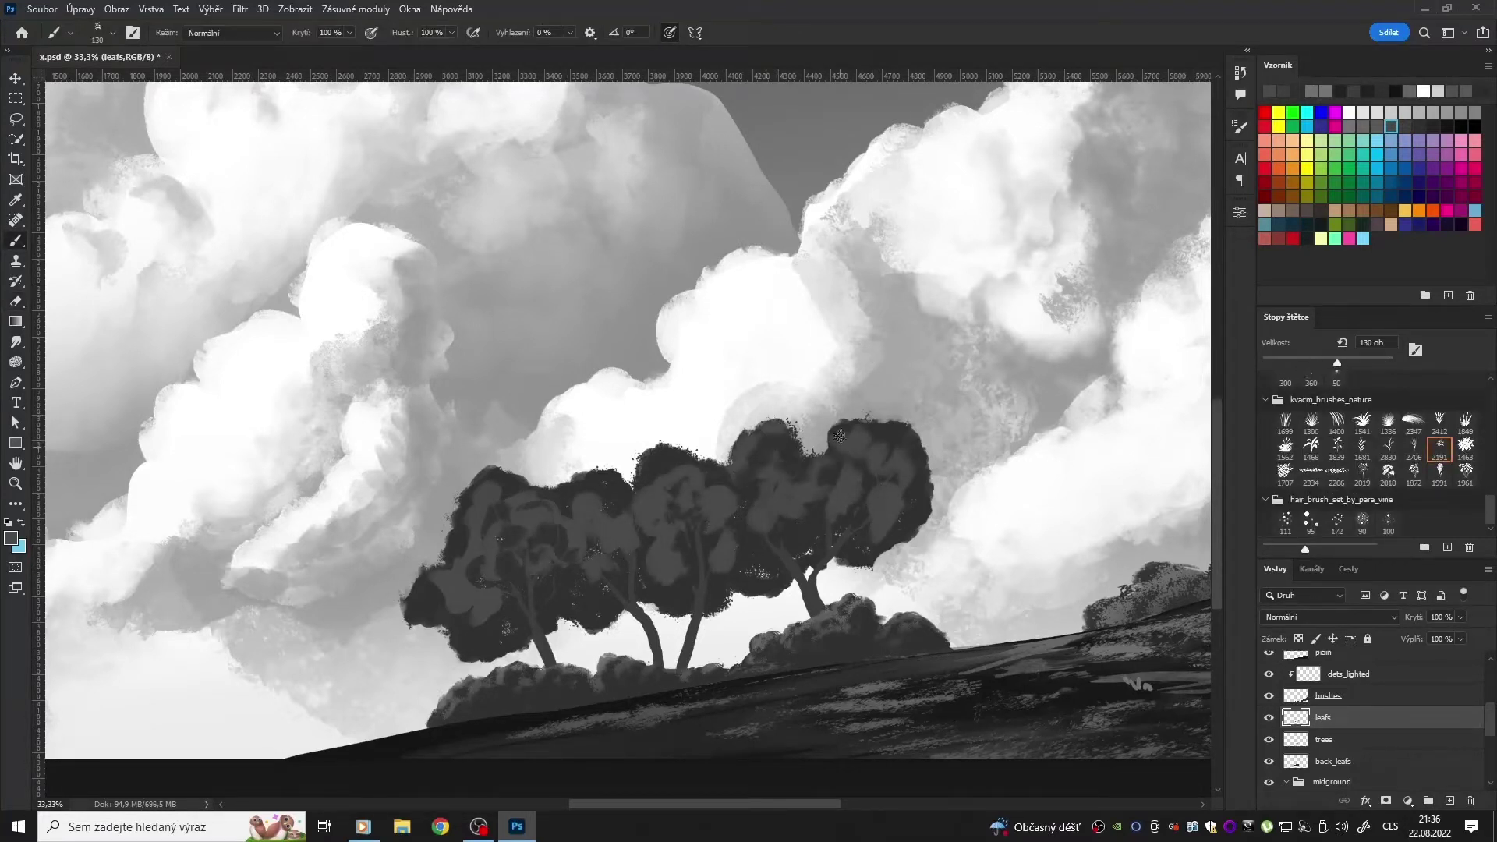
drag(884, 487, 888, 538)
drag(467, 546, 487, 612)
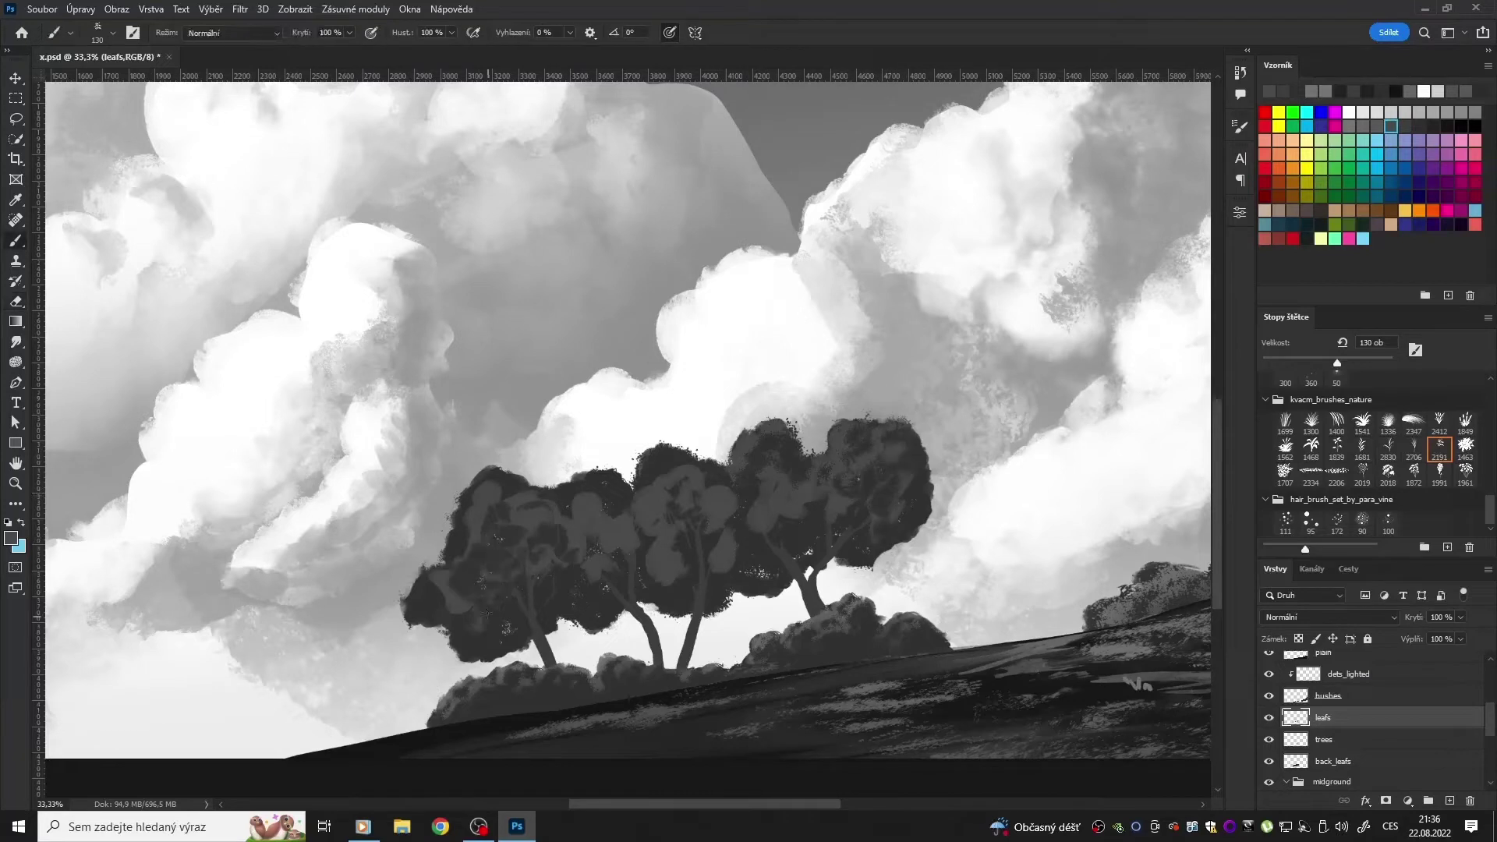
key(e)
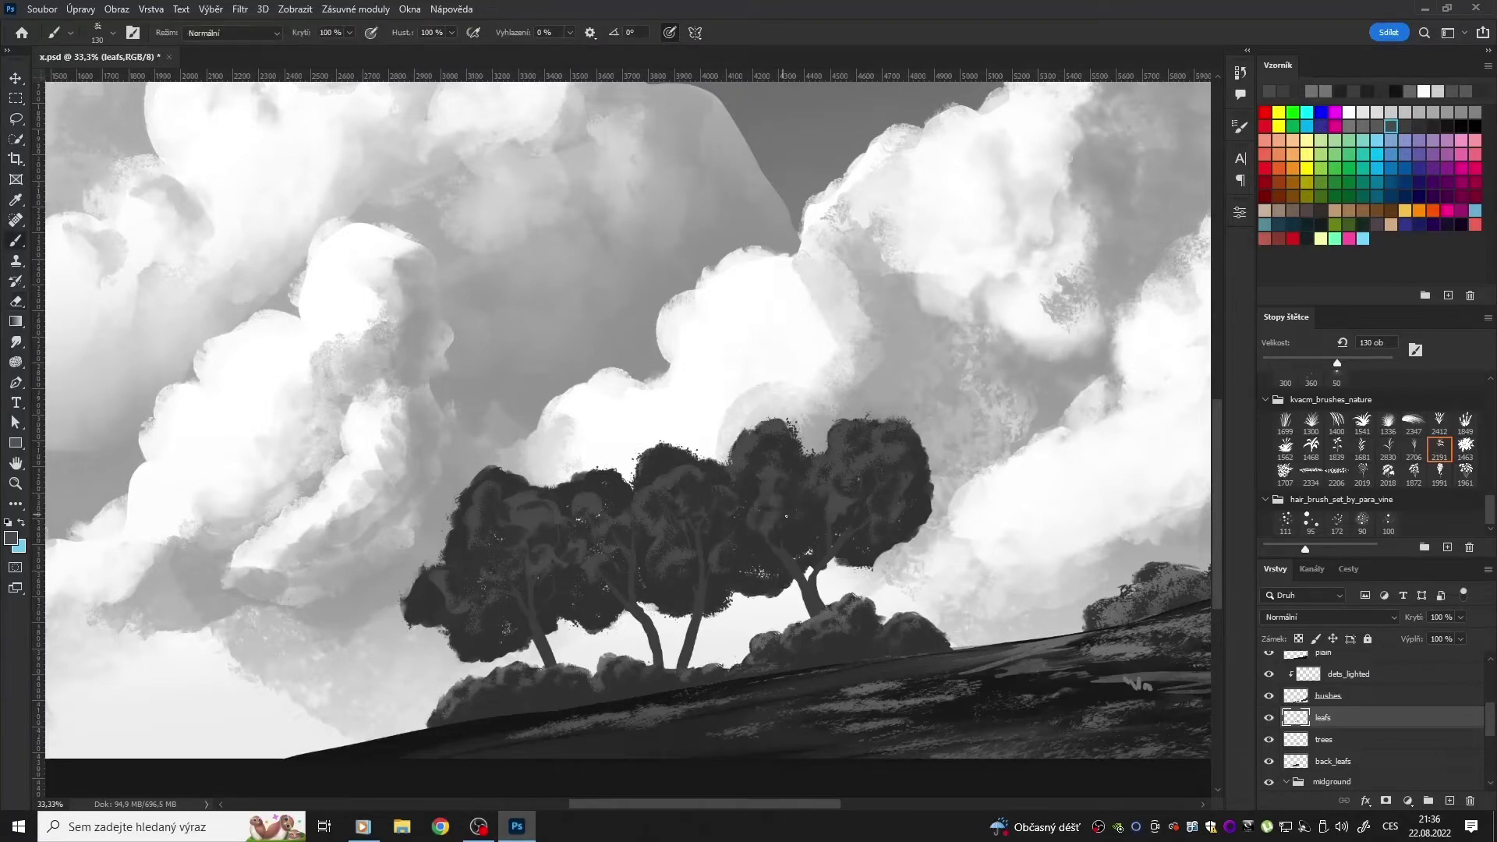
key(b)
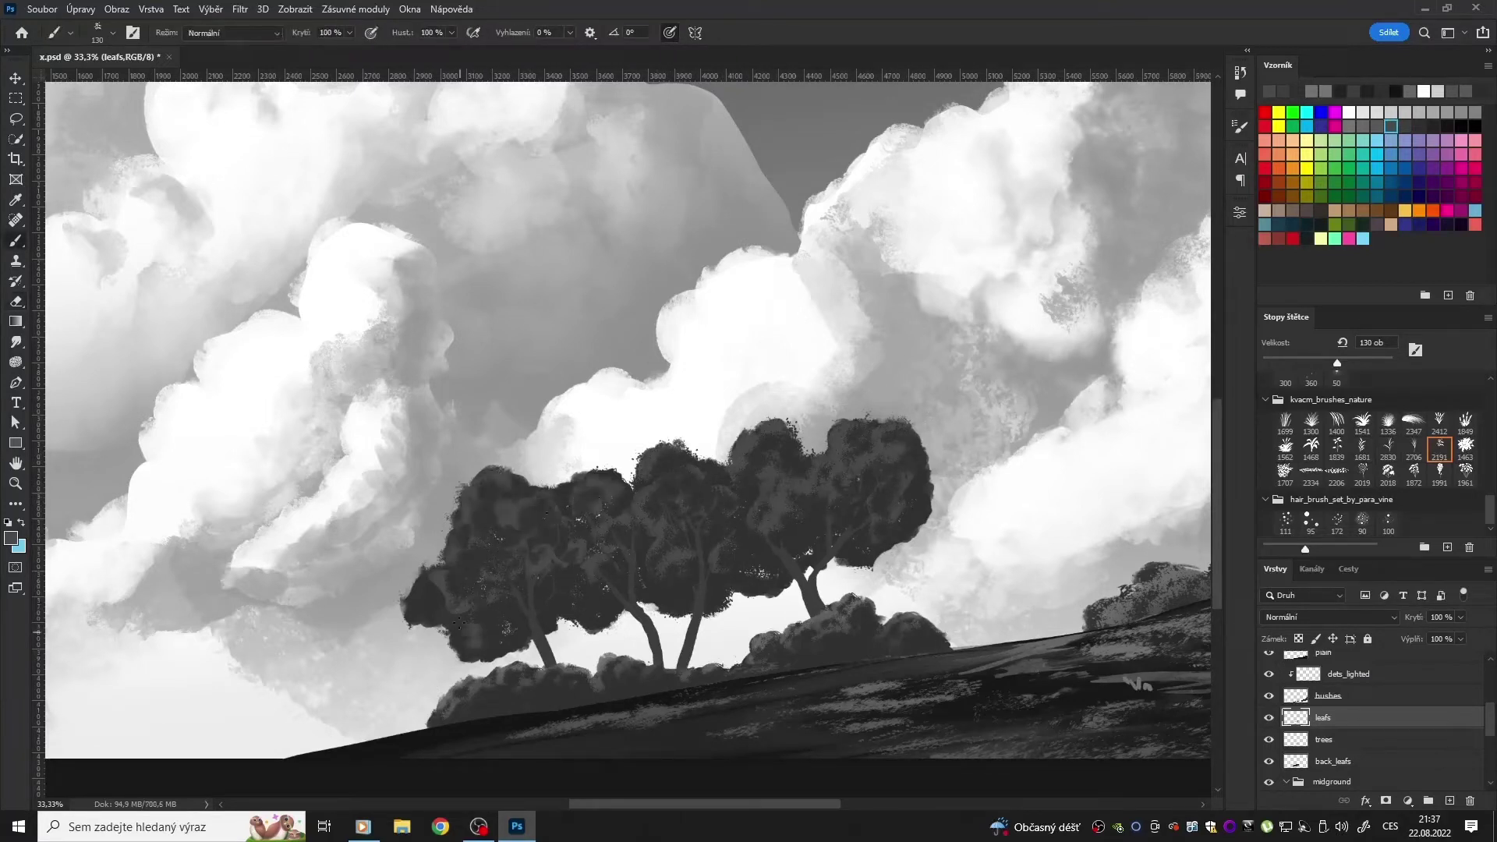
Step: Erase a stroke on the canvas and select the bushes layer
key(e)
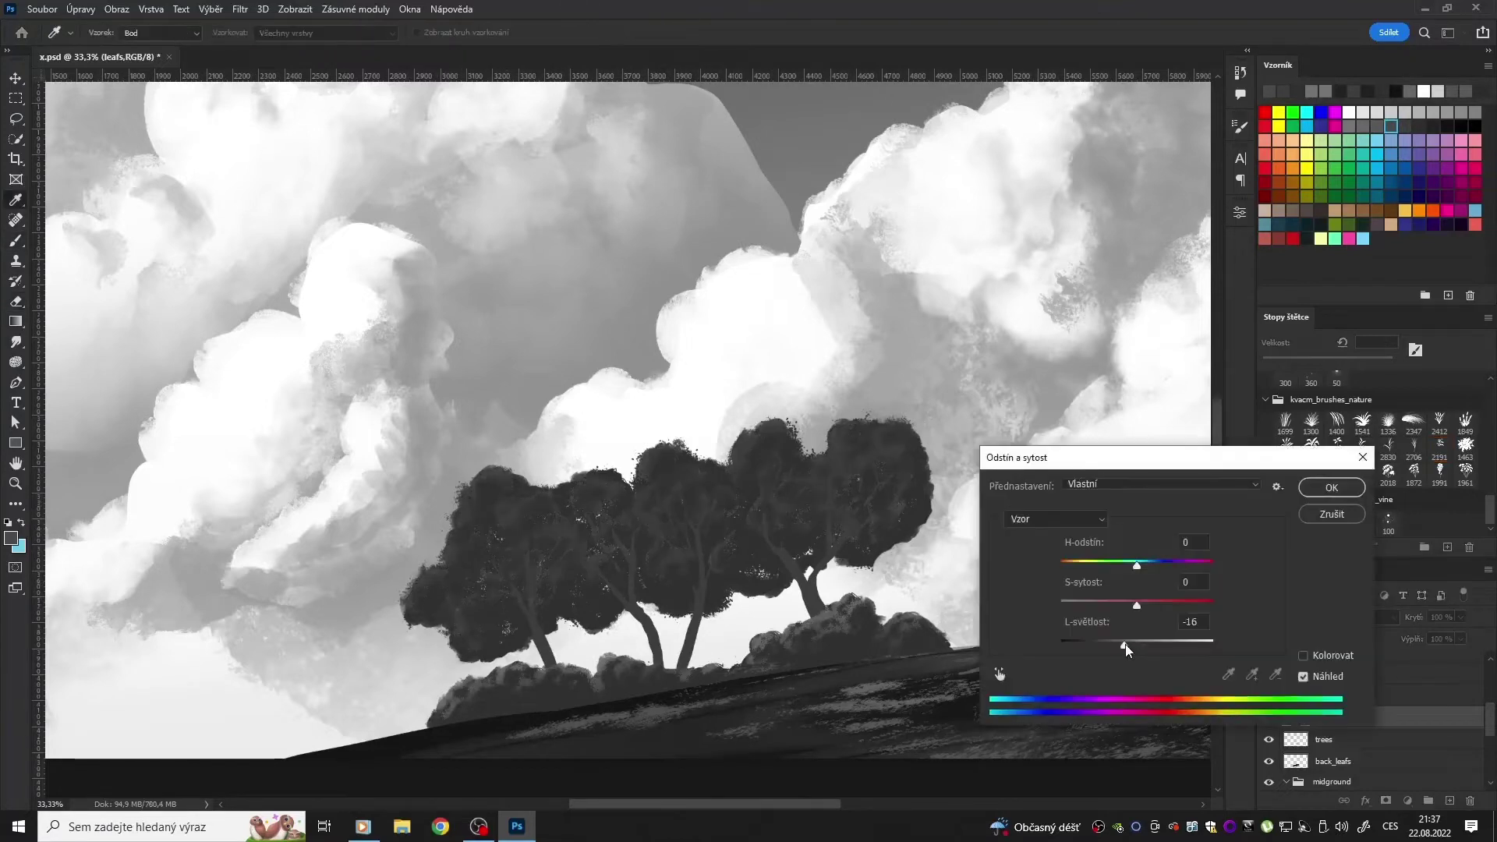
scroll(730, 791, left, 3)
drag(729, 789, 891, 787)
click(1328, 695)
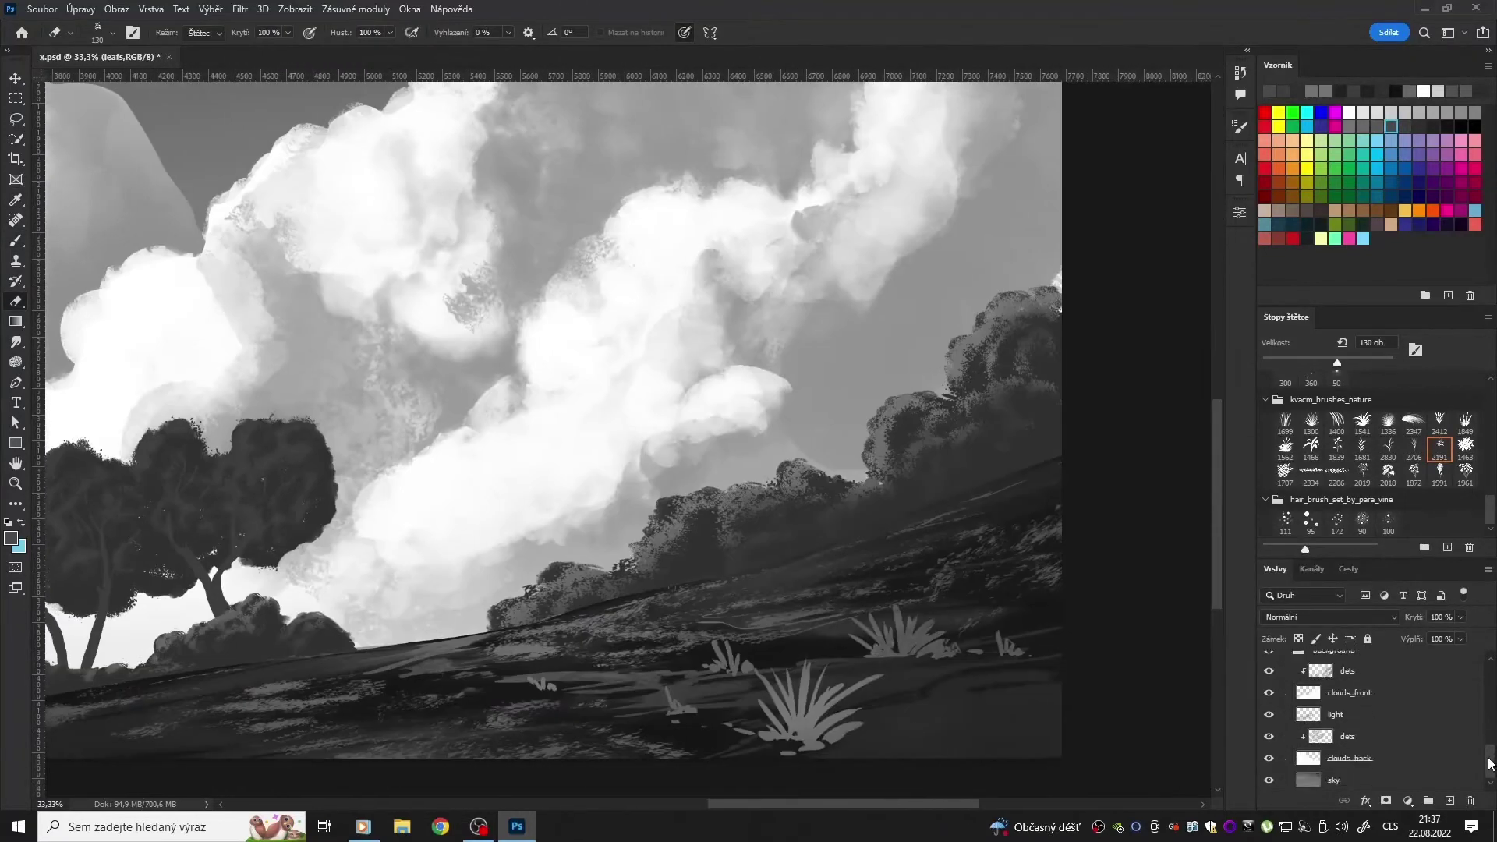
scroll(1372, 717, up, 3)
Step: Pick a different brush tip from the muj_vyber set for erasing
key(b)
scroll(1485, 514, up, 10)
click(1310, 481)
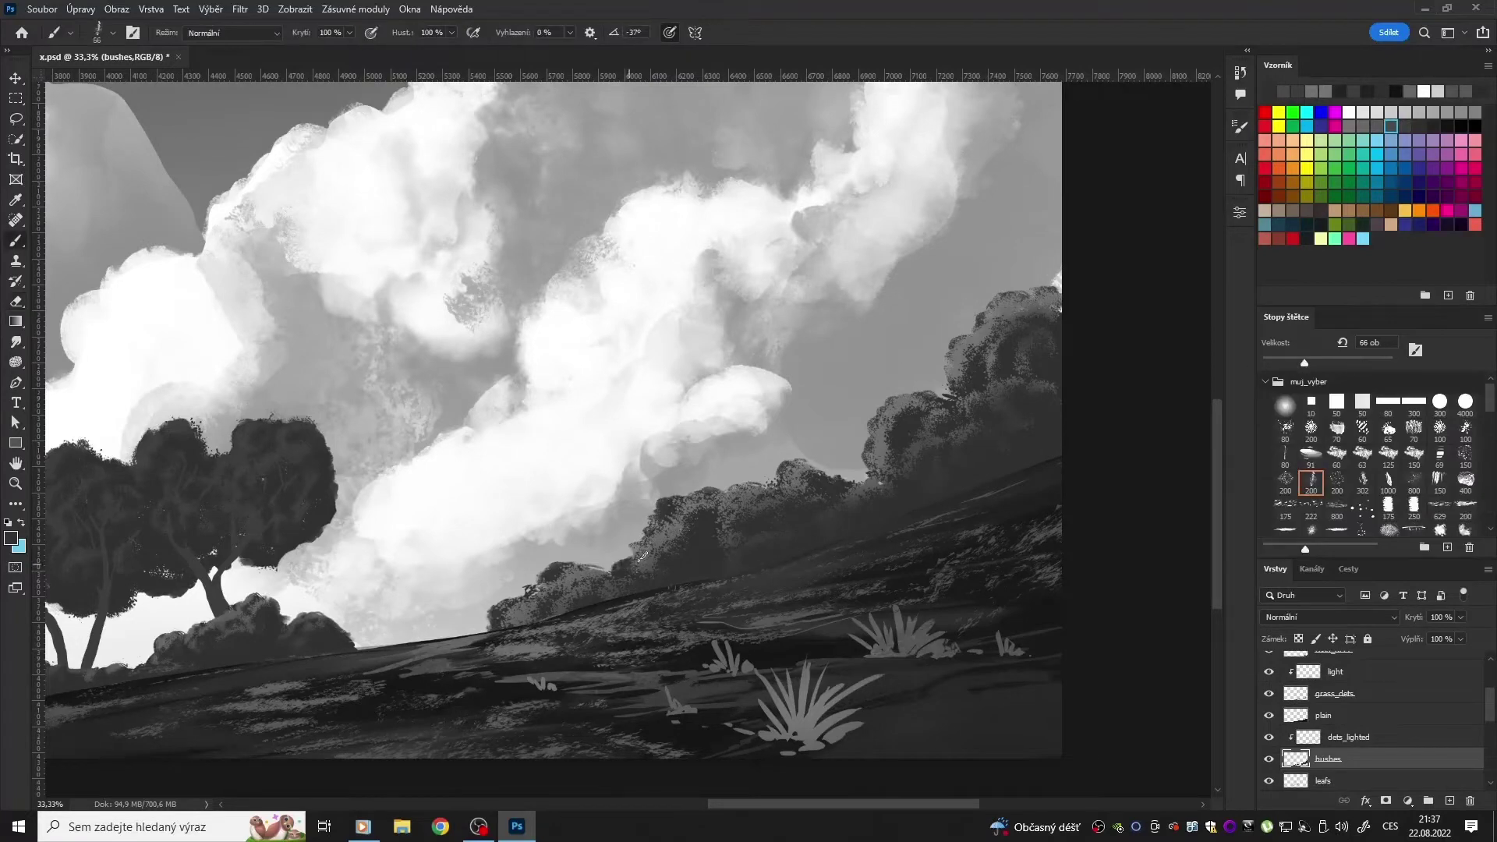
key(e)
scroll(747, 497, left, 5)
scroll(747, 497, left, 3)
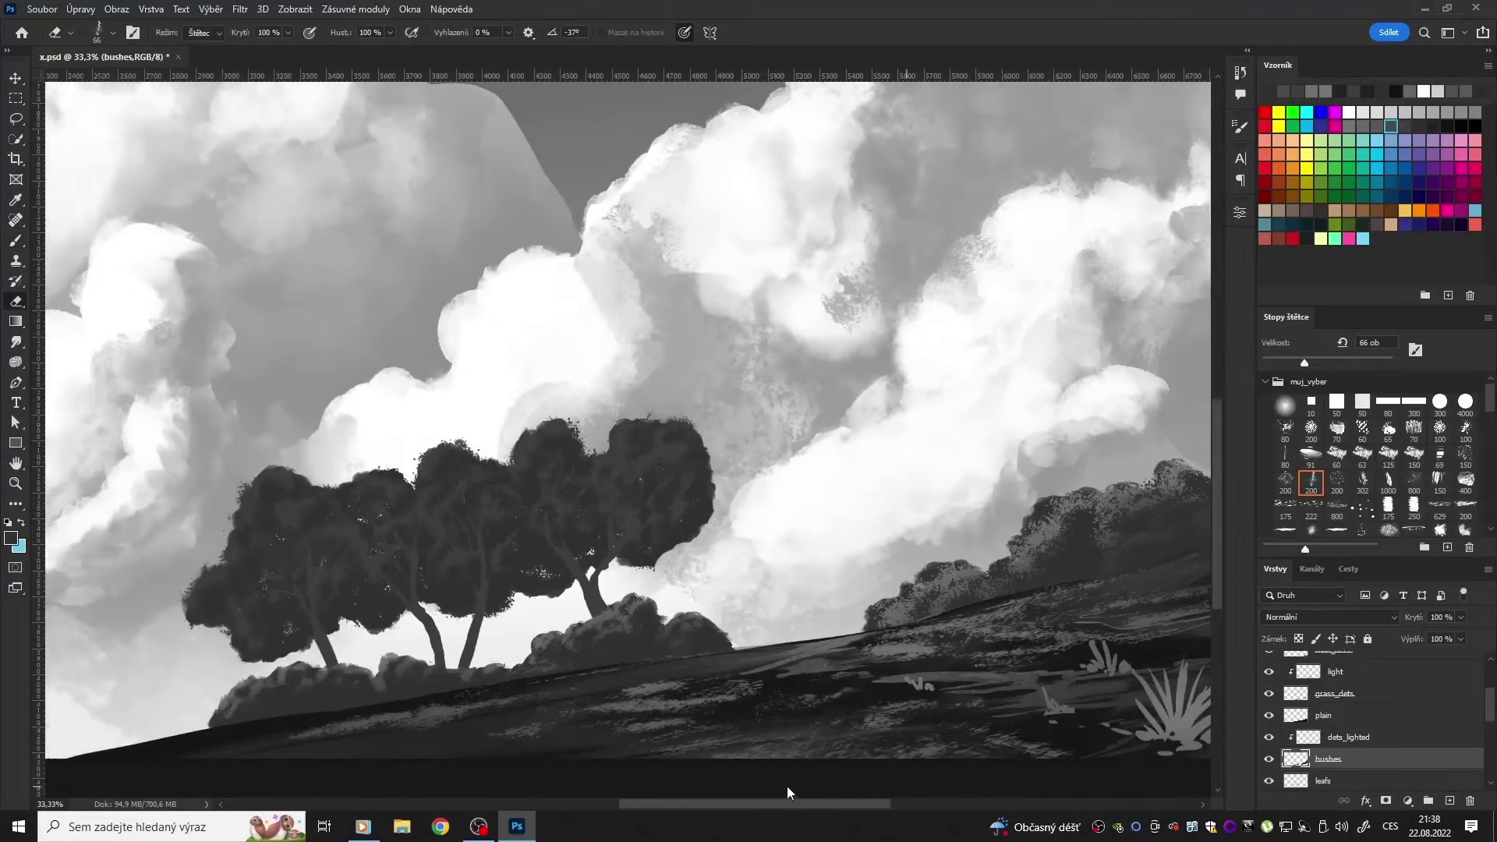
scroll(1371, 717, down, 3)
scroll(1484, 725, down, 1)
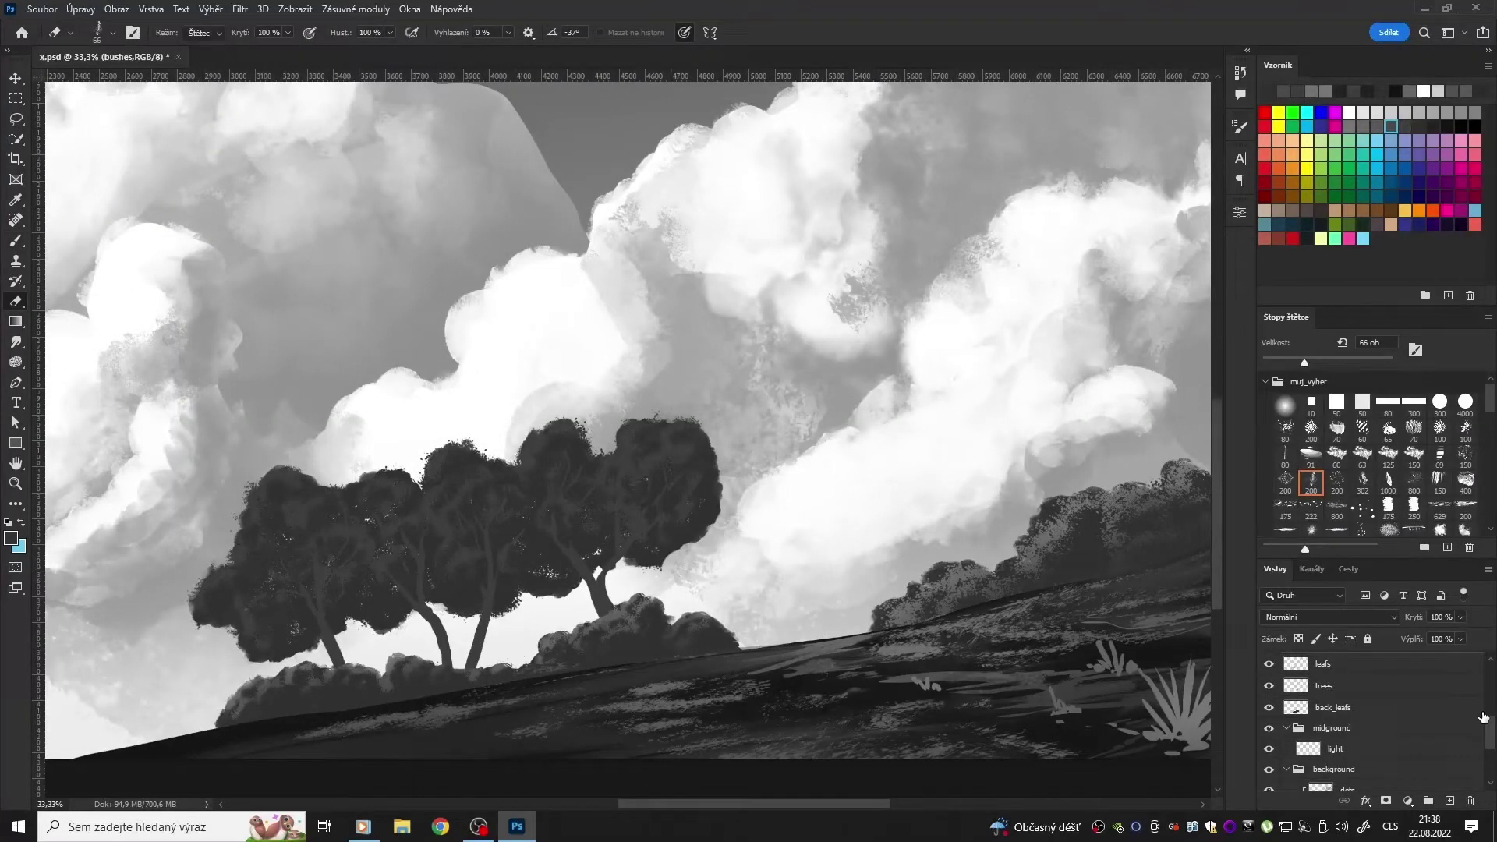
Step: Hide the grass layer and select the road details layer
mouse_move(871, 804)
mouse_down()
mouse_move(850, 822)
mouse_move(870, 811)
mouse_up()
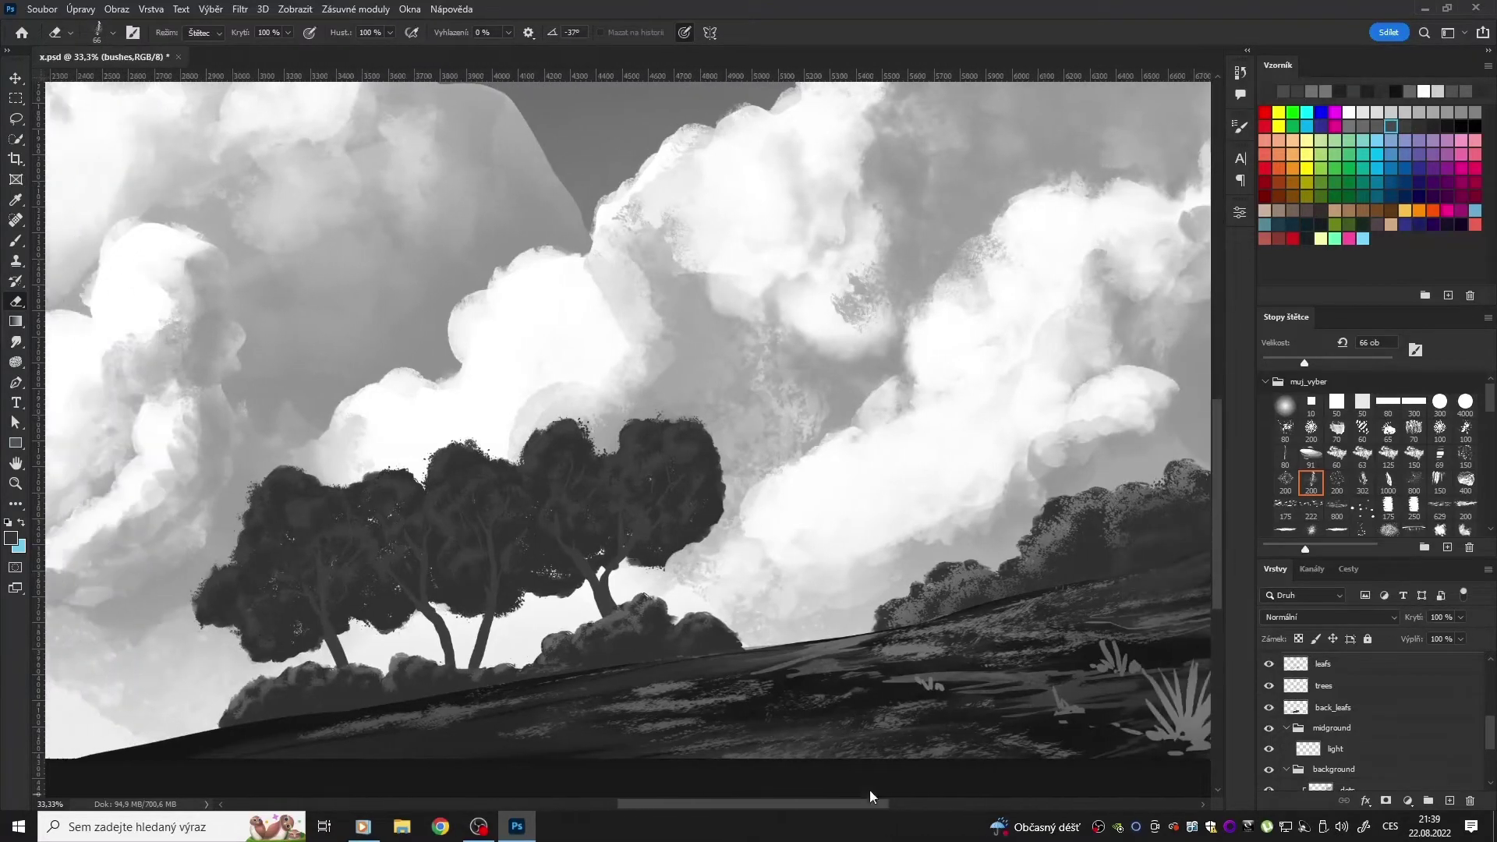
scroll(1492, 729, up, 2)
drag(1492, 729, 1492, 696)
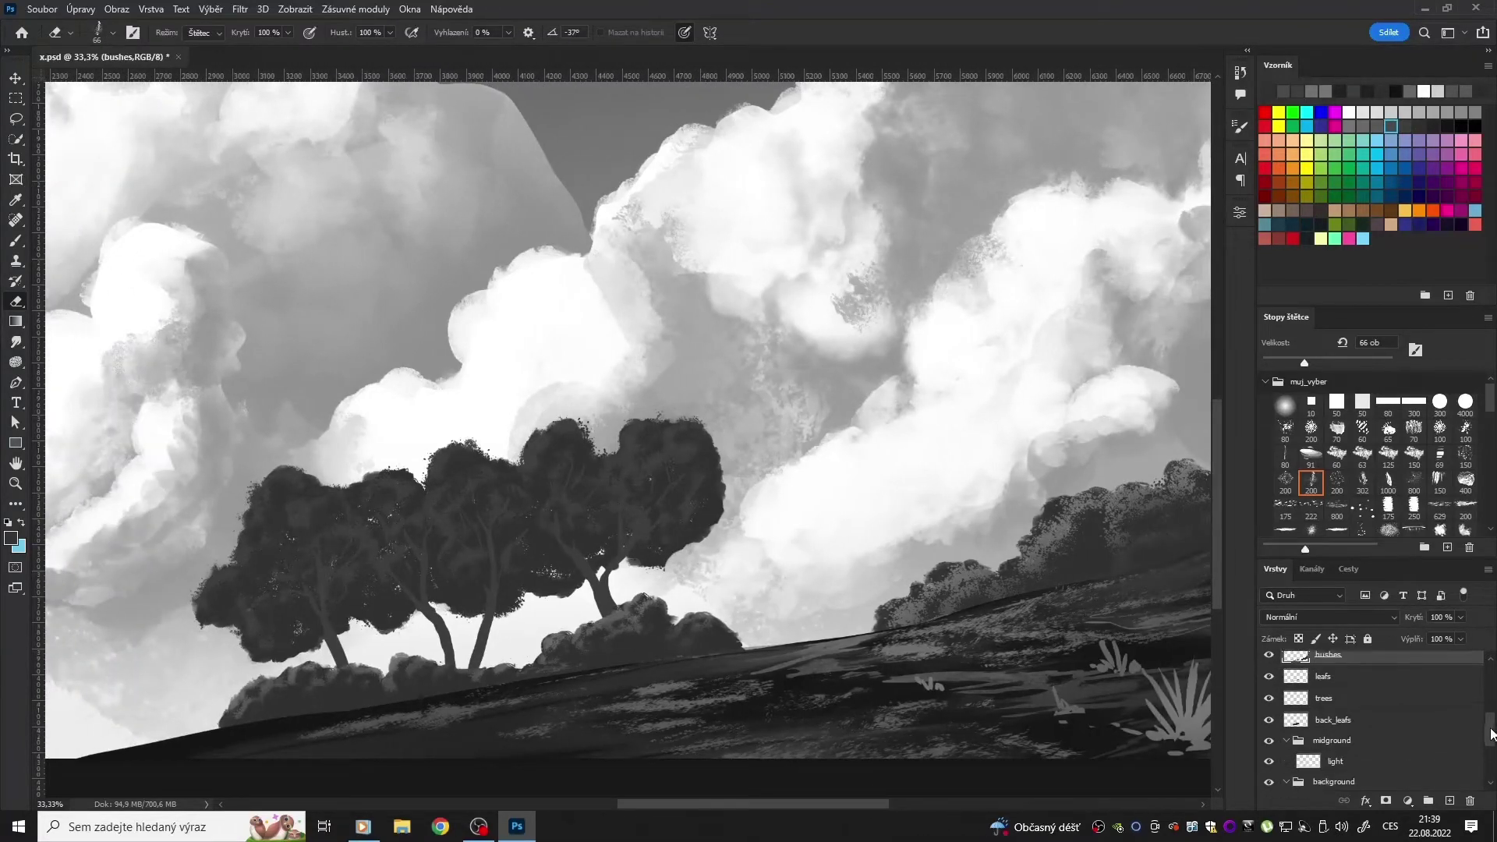
scroll(1492, 696, up, 2)
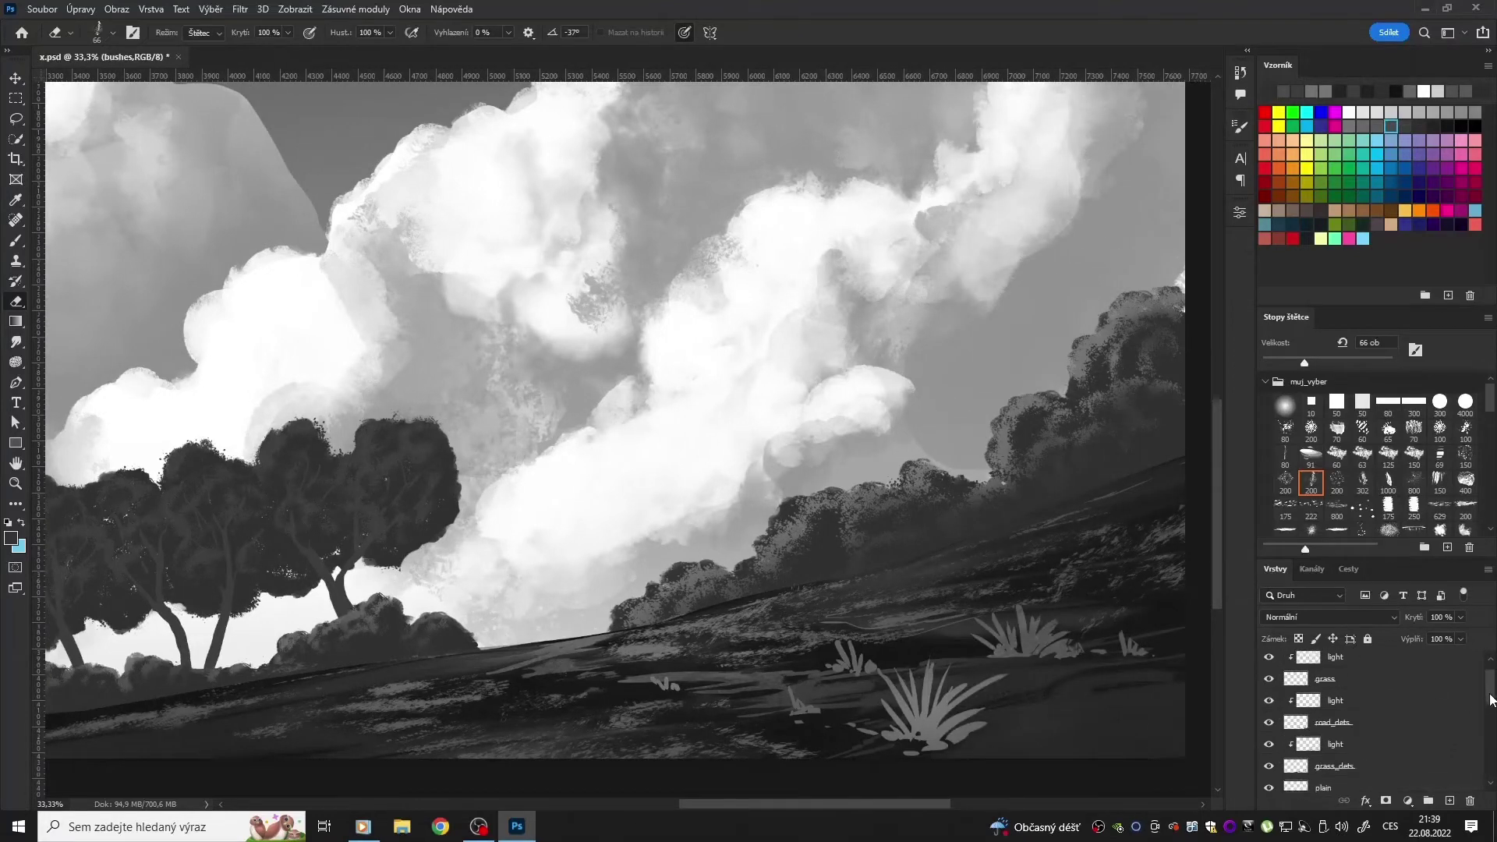
click(1268, 697)
click(1329, 740)
Step: Hide the light layer over grass details and select the grass details layer
click(1268, 762)
click(1333, 785)
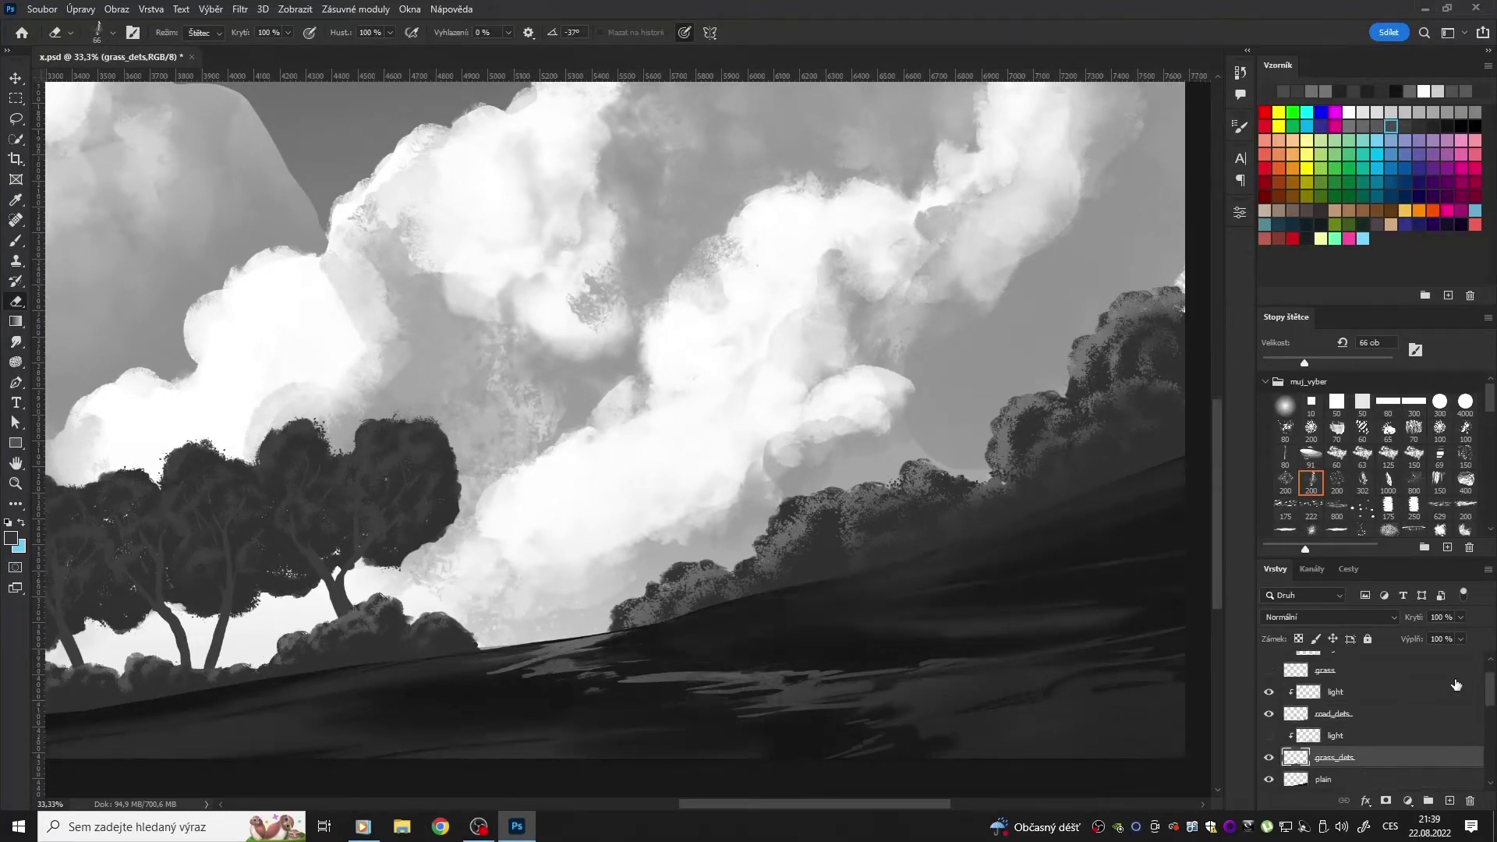
key(ctrl+minus)
key(b)
key(e)
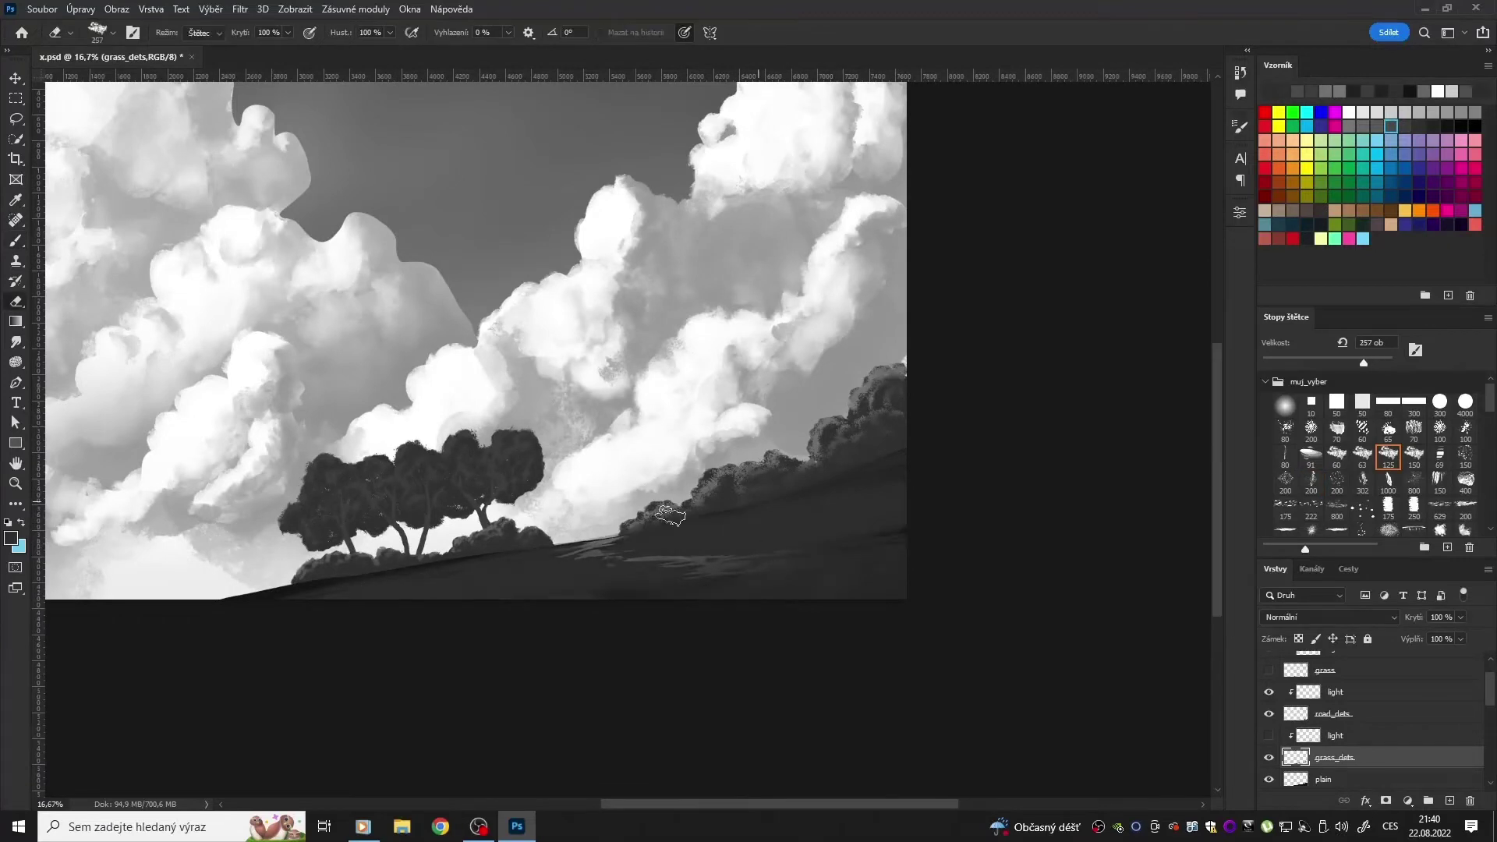
scroll(1327, 467, down, 10)
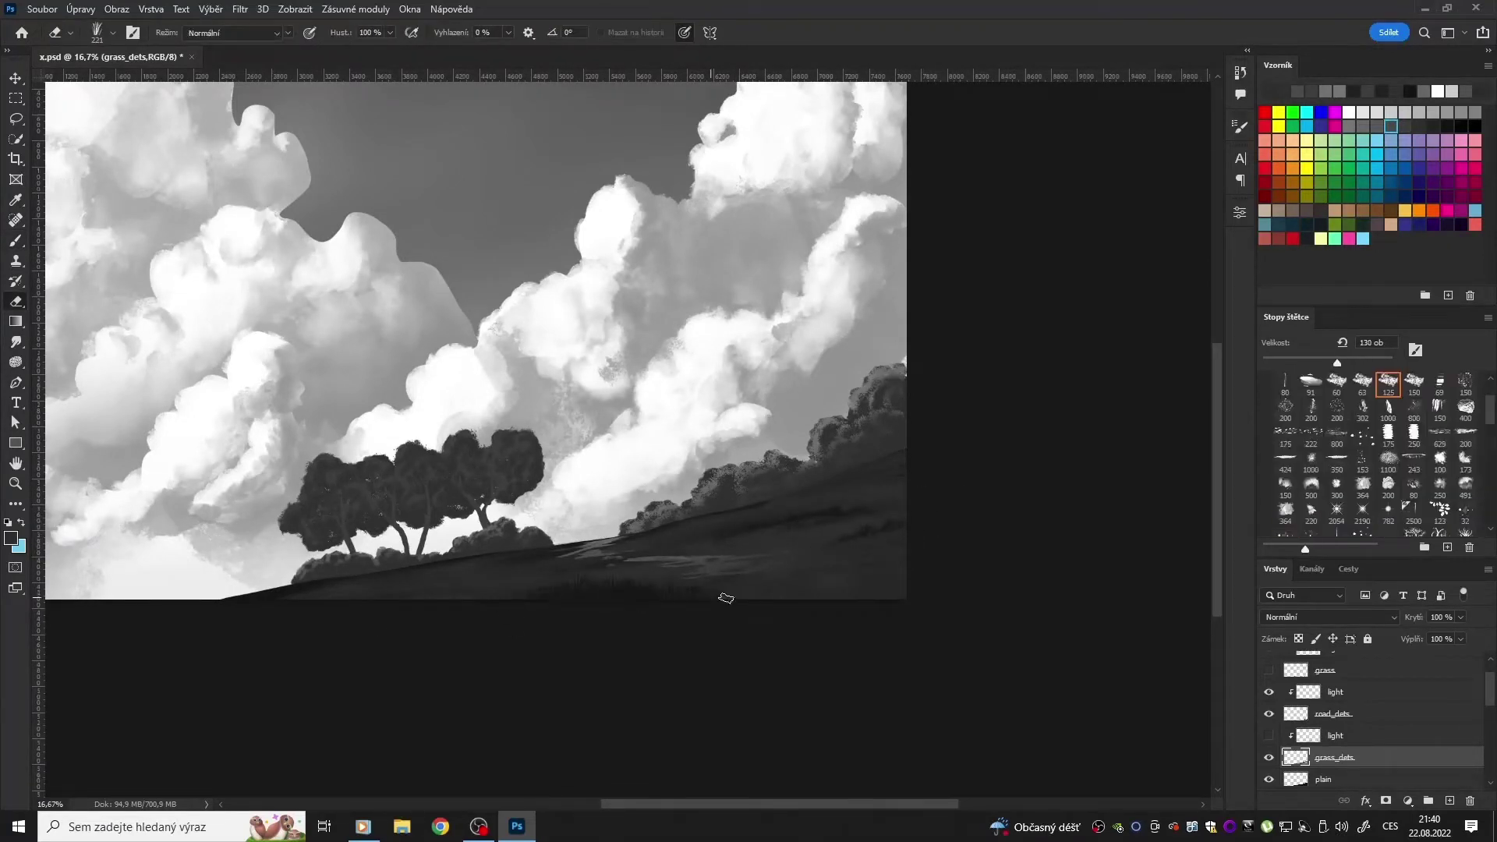
Step: Show the light layer again, move it in the stack, and select road details
key(b)
click(1269, 735)
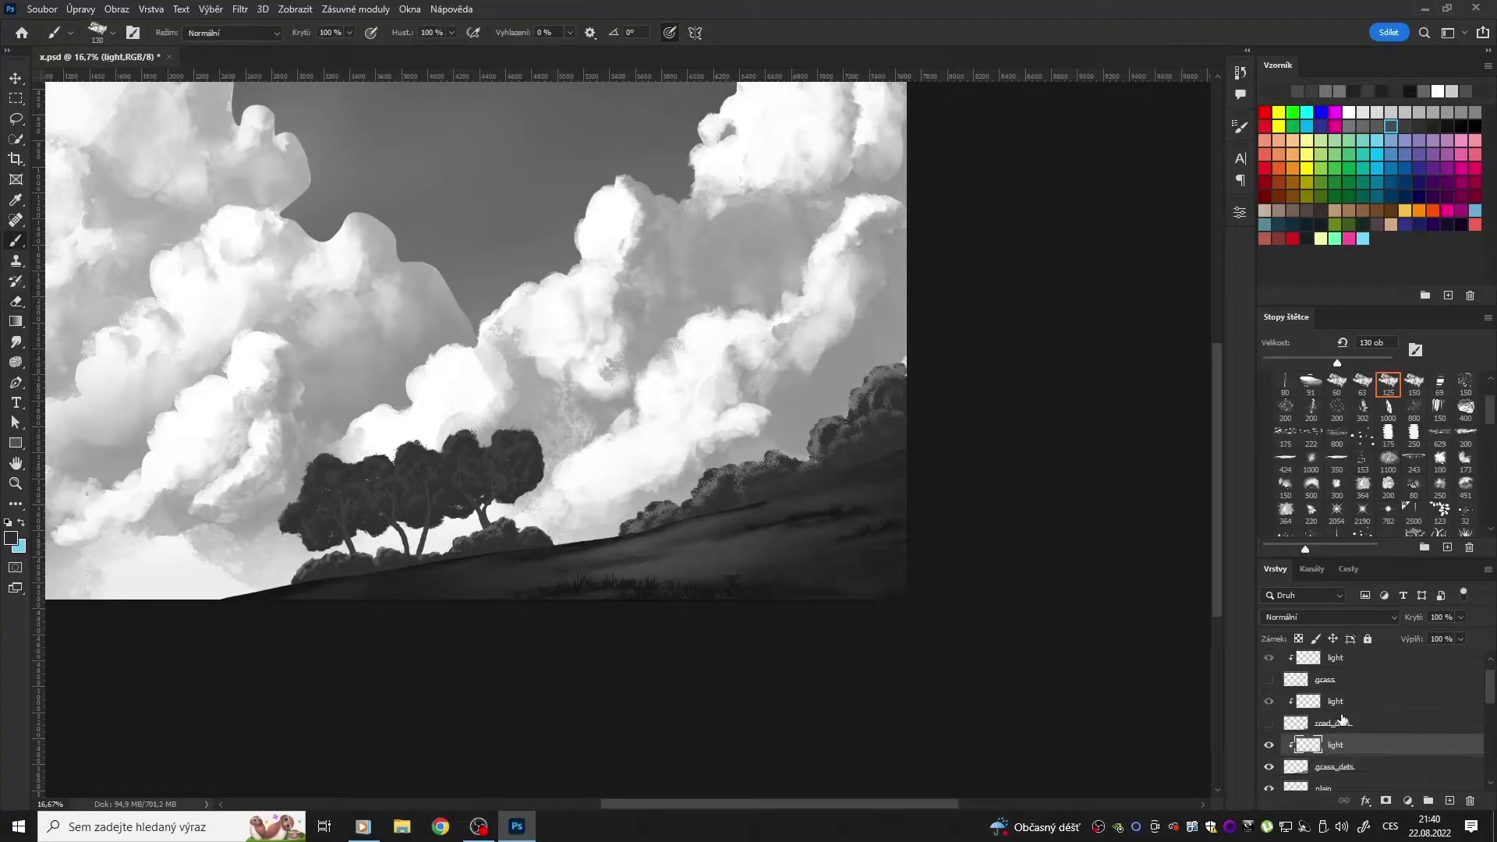
drag(1335, 735, 1368, 753)
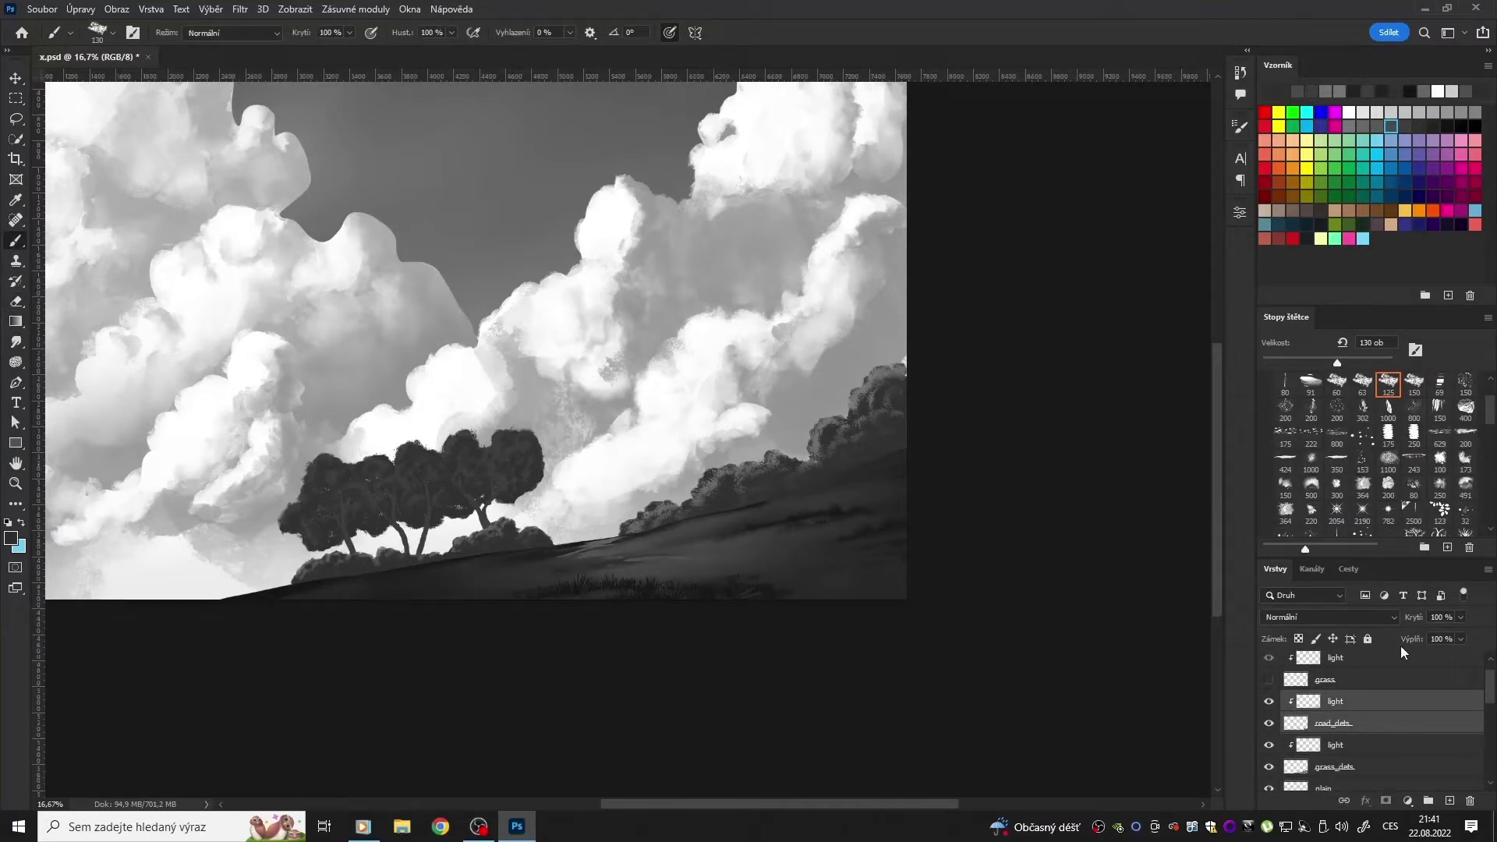
click(1333, 723)
click(1269, 701)
key(ctrl+u)
key(Return)
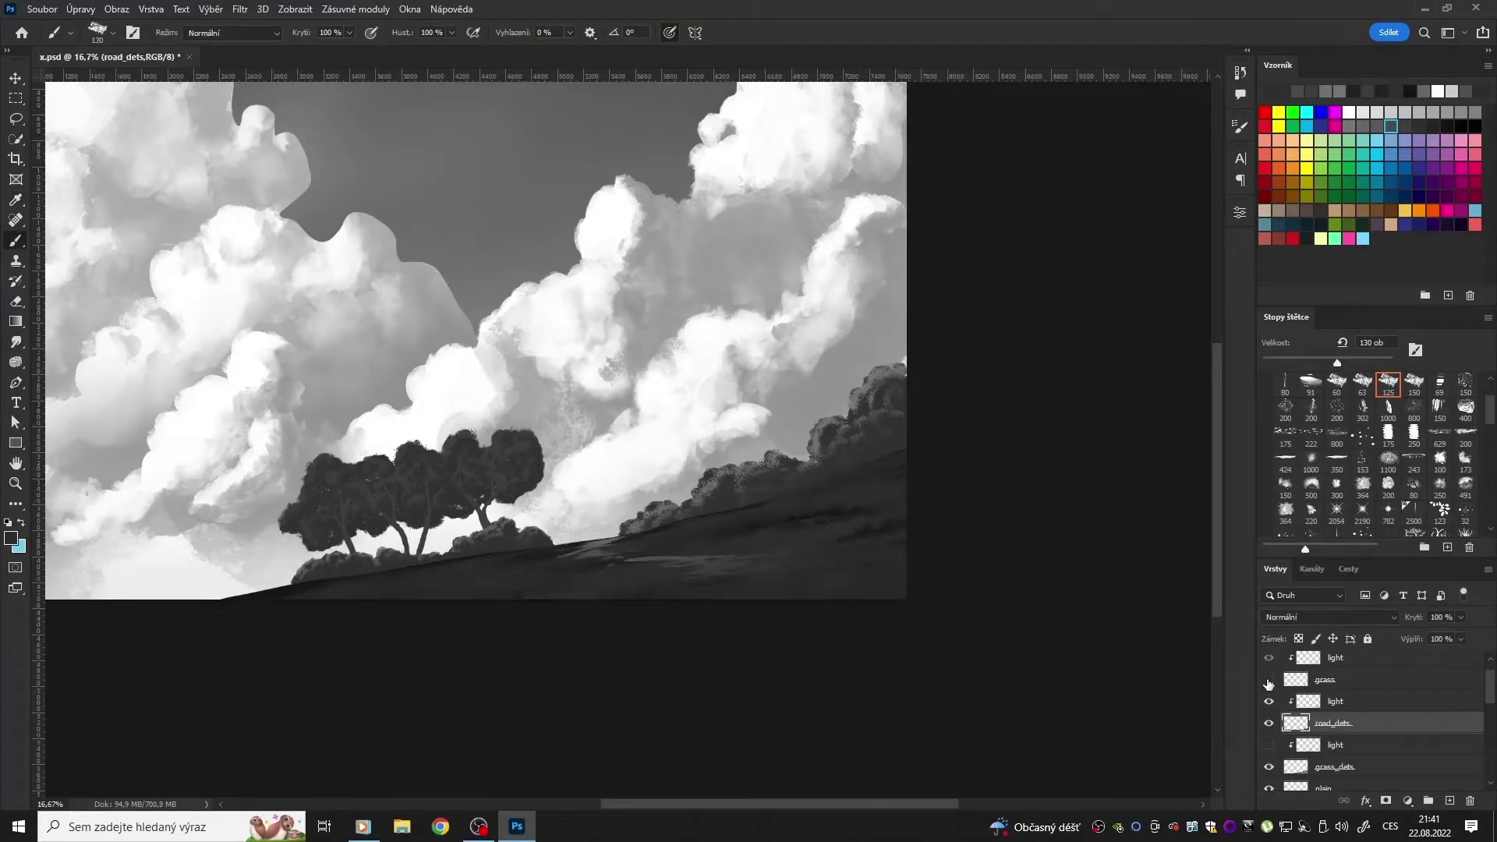
Step: Create new empty layer Vrstva 1 above the grass details layer
scroll(1389, 443, down, 5)
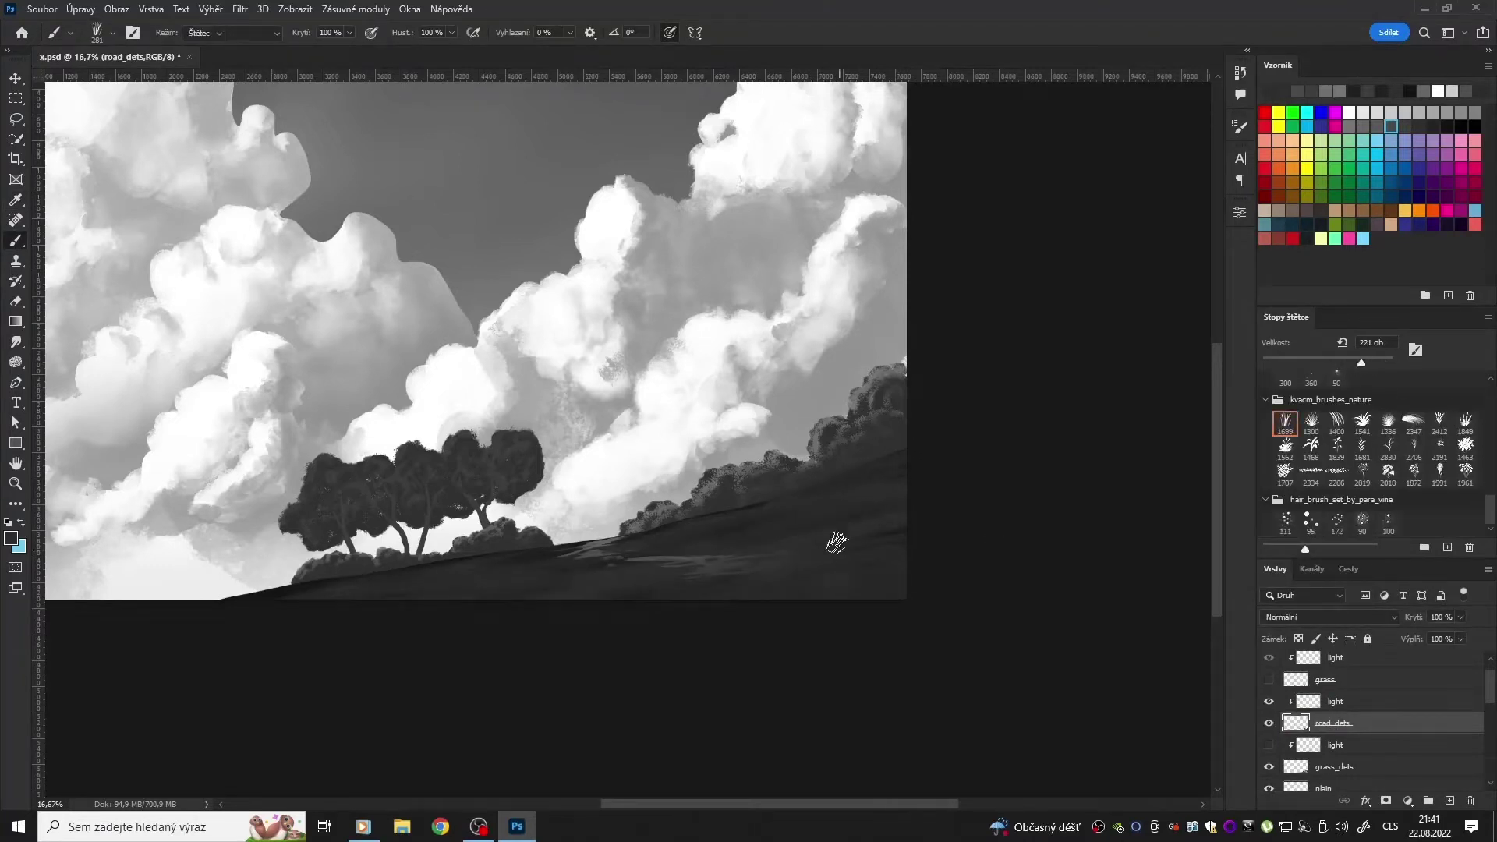
key(e)
click(1373, 772)
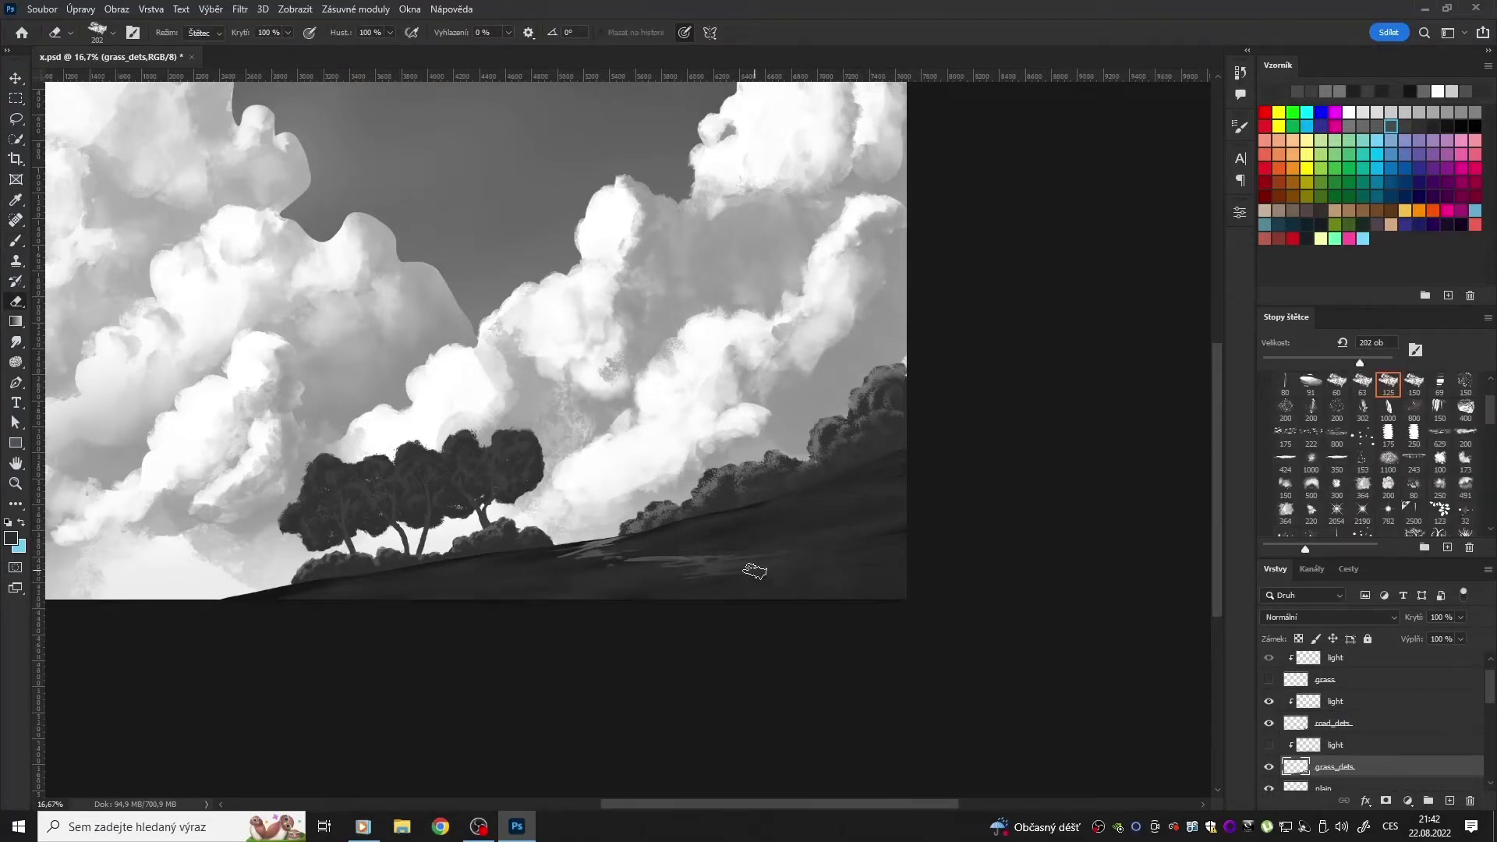
key(ctrl+shift+alt+n)
Step: Move the new Vrstva 1 layer higher in the stack, above road details
key(b)
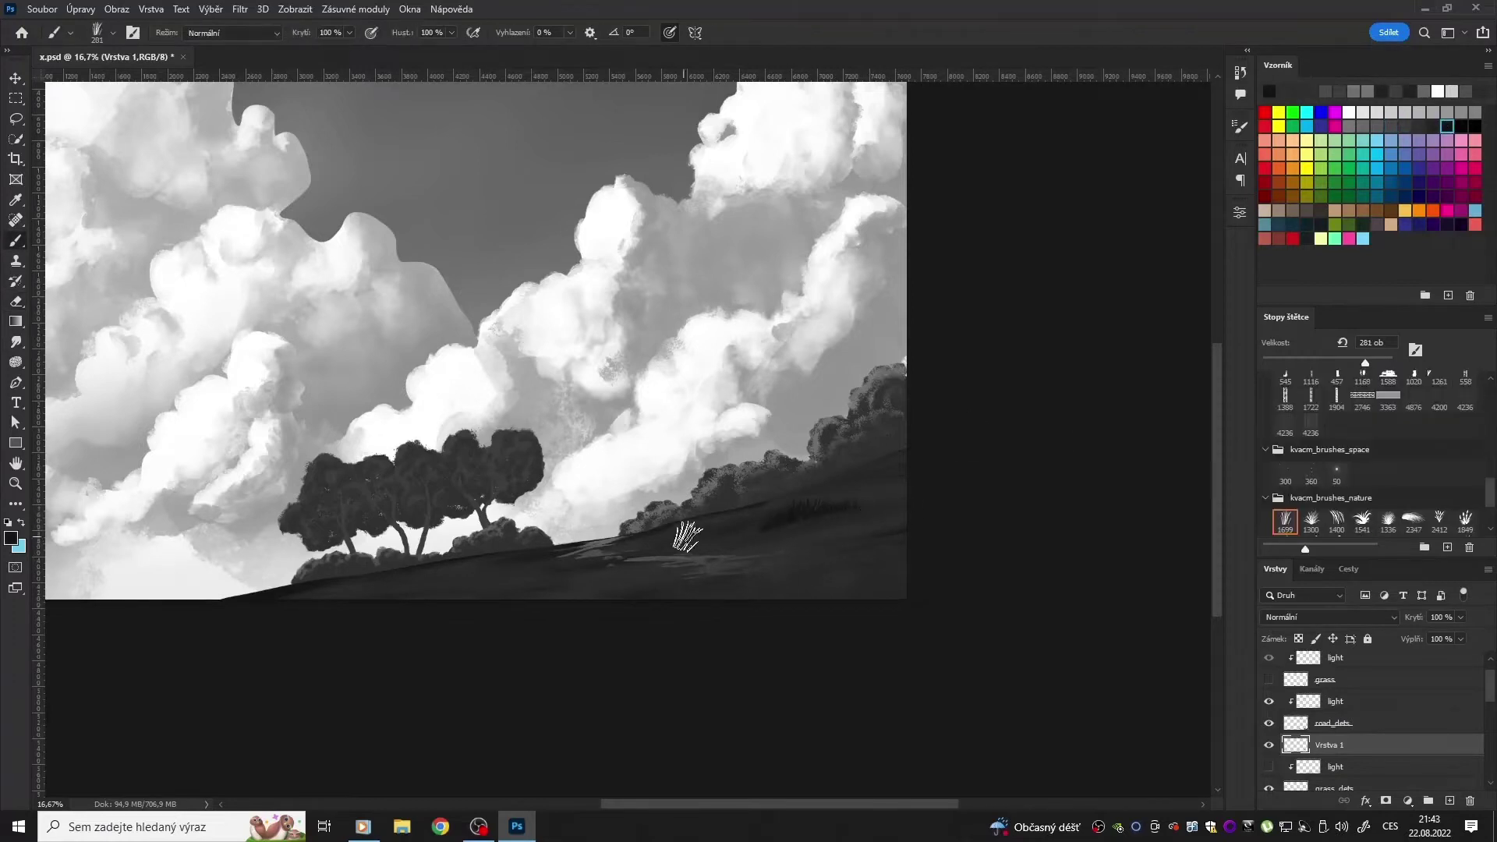
key(l)
drag(811, 507, 778, 538)
key(ctrl+d)
key(e)
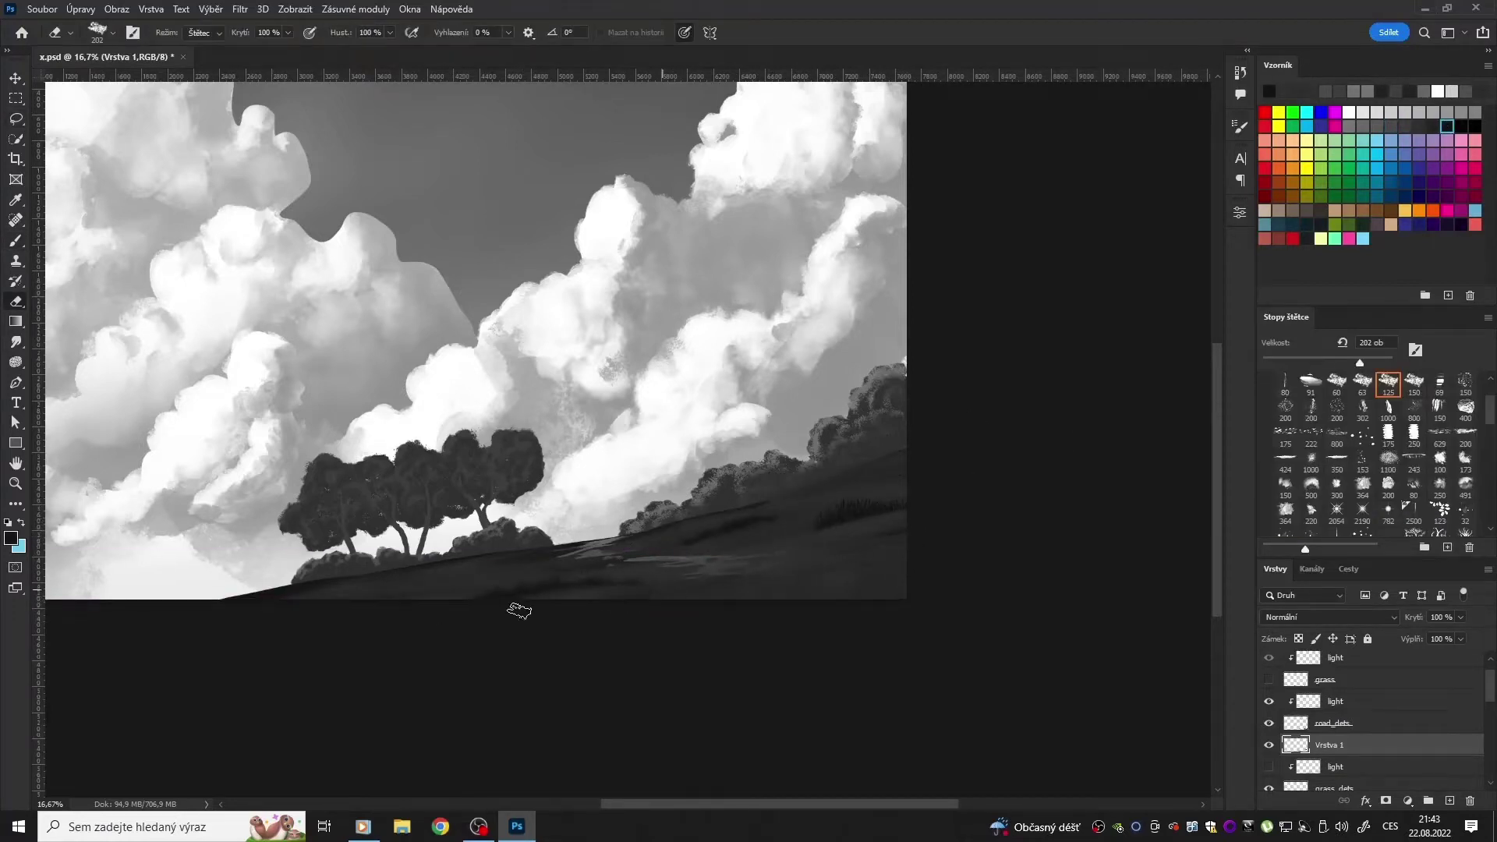
drag(1369, 739, 1369, 690)
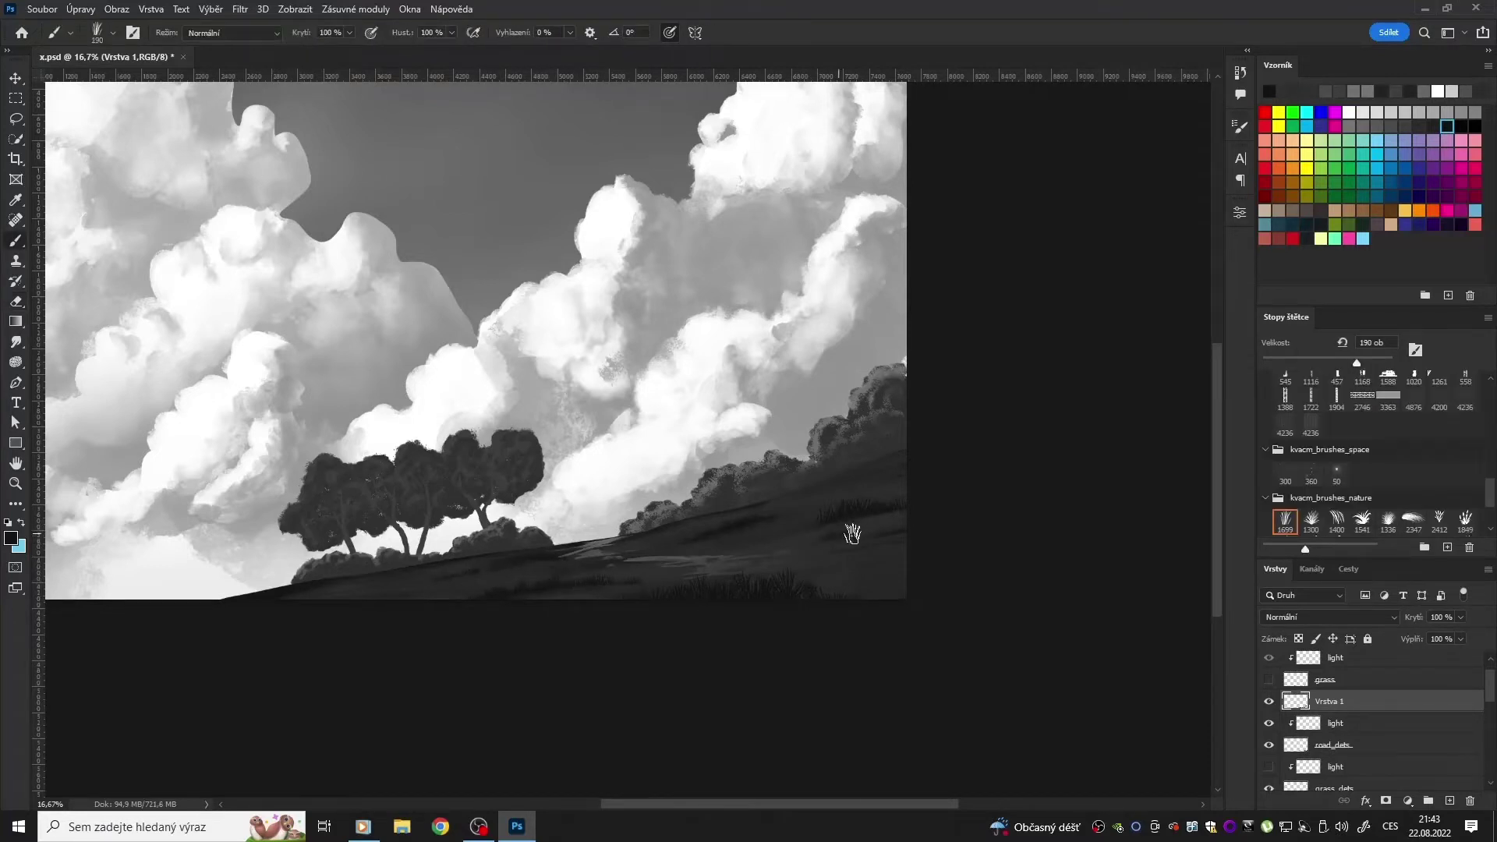
Step: Erase stray grass over the road on road details, then select grass_dets2
scroll(1416, 710, down, 1)
click(1395, 710)
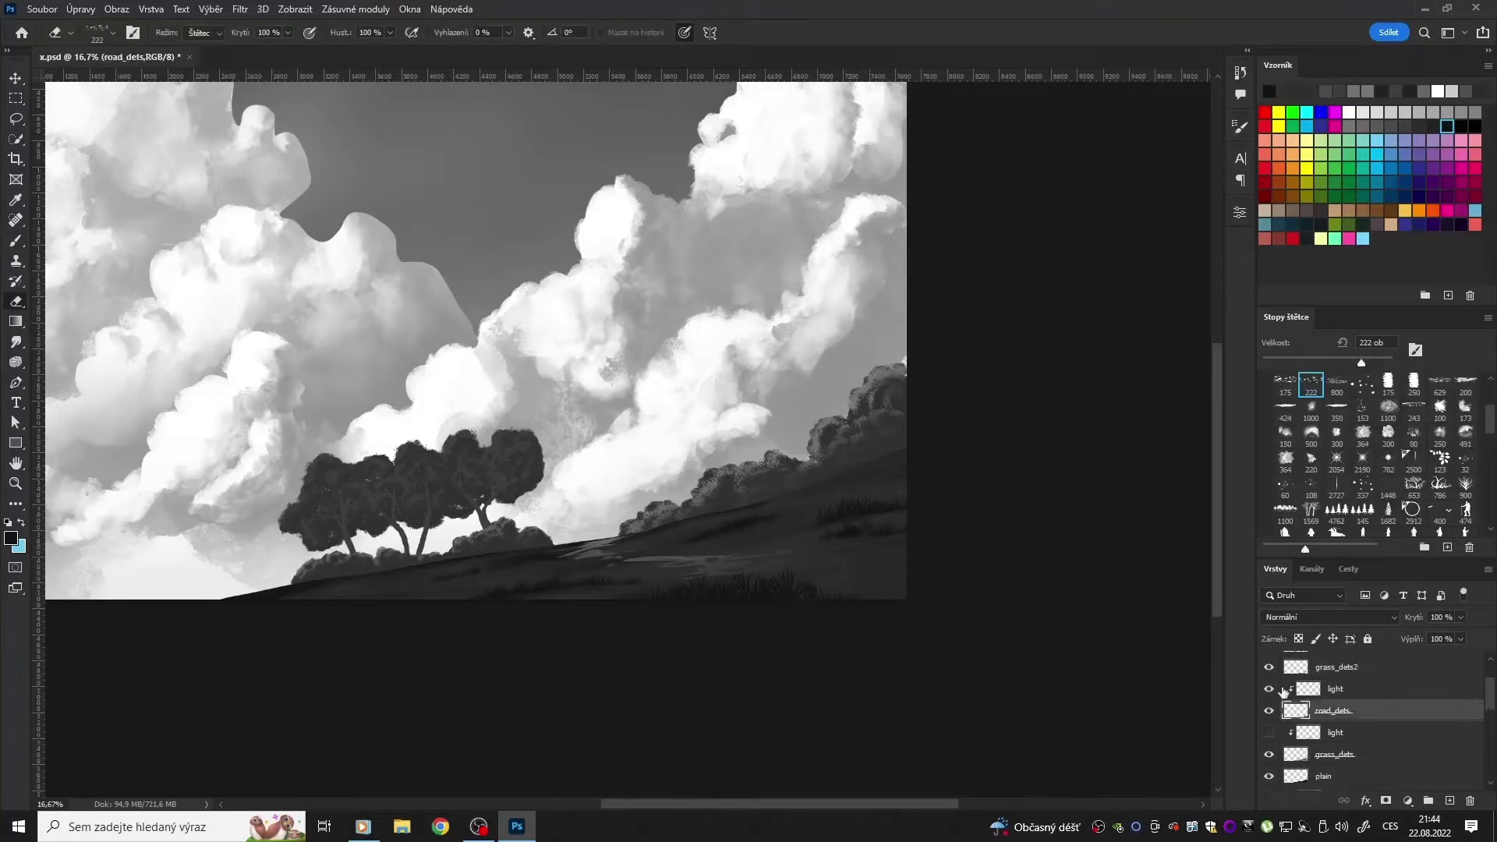
scroll(1317, 517, up, 3)
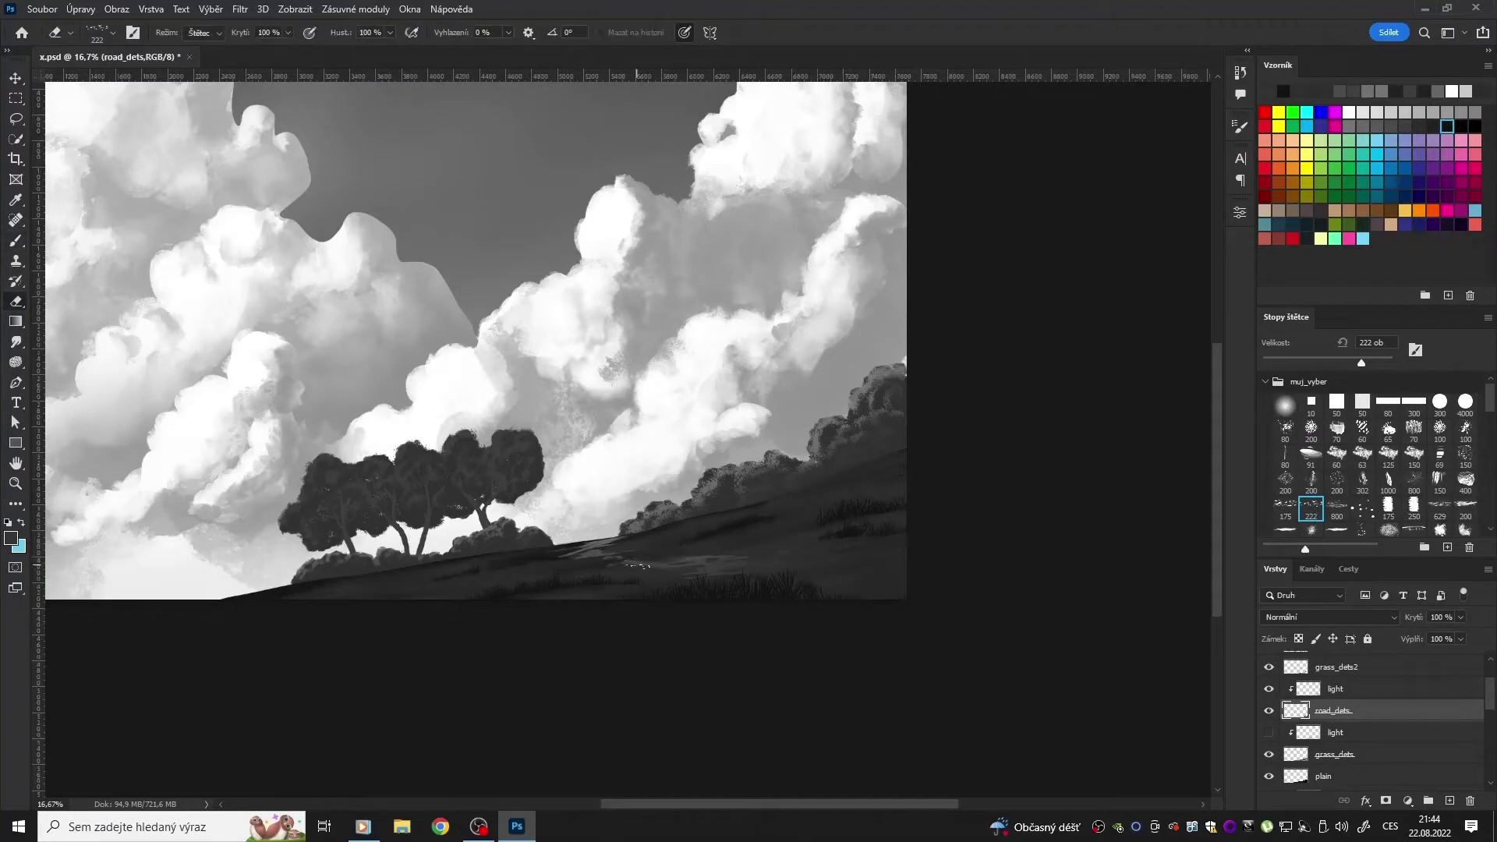
key(b)
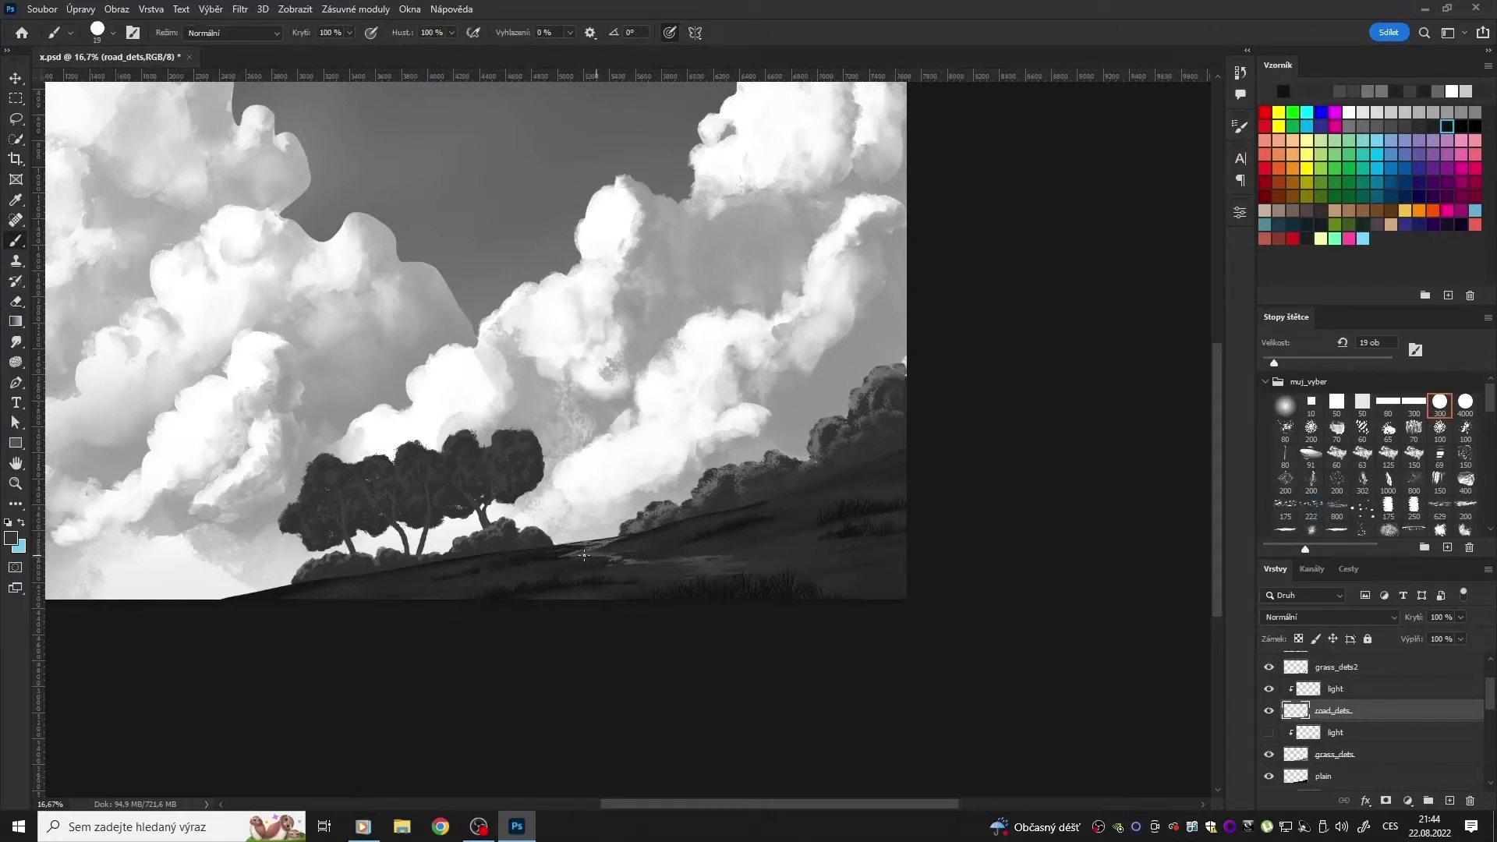
key(e)
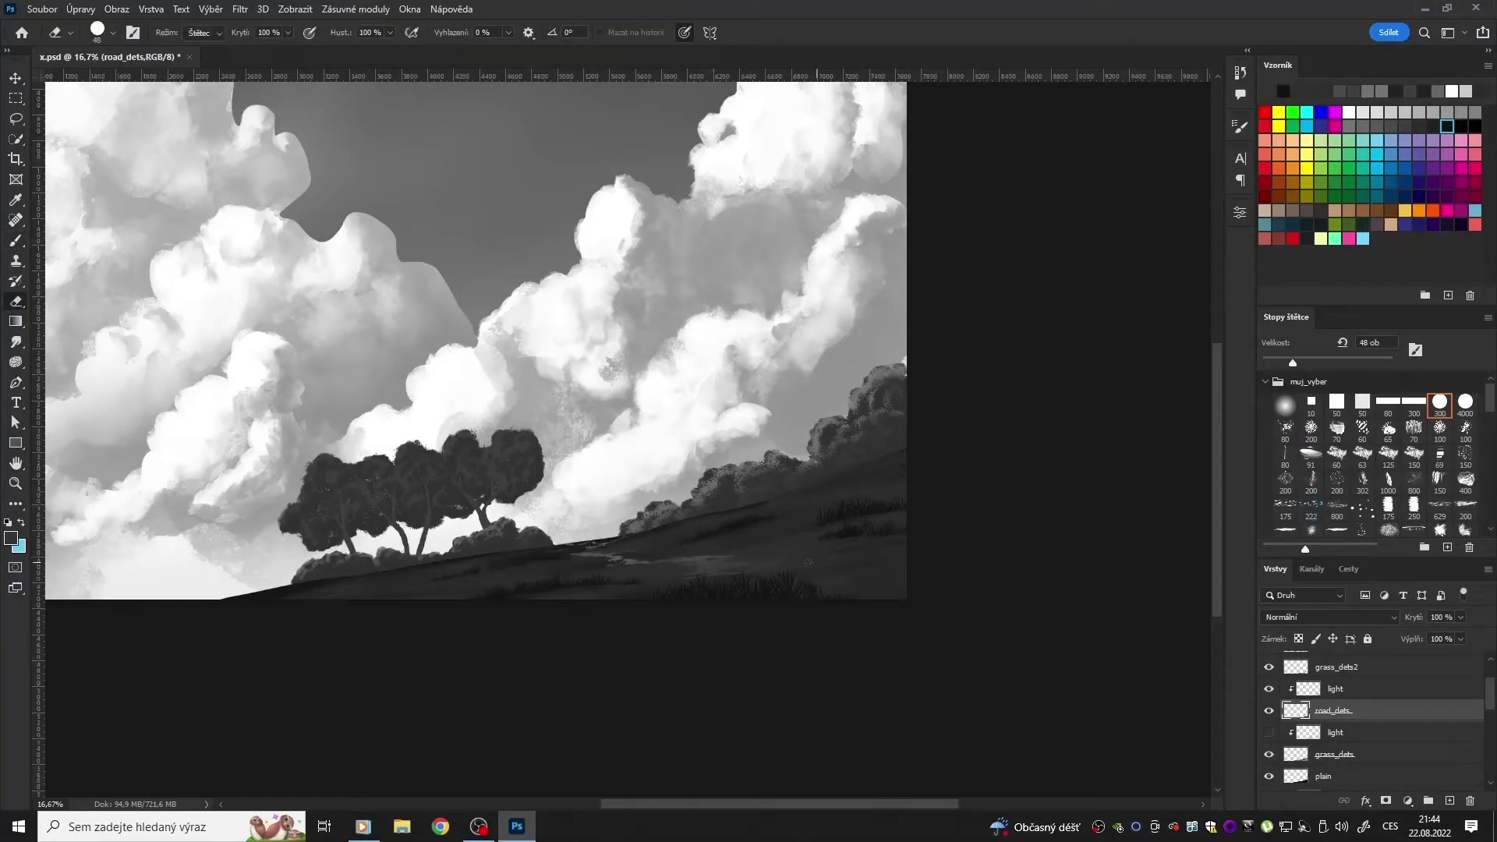
drag(840, 576, 856, 561)
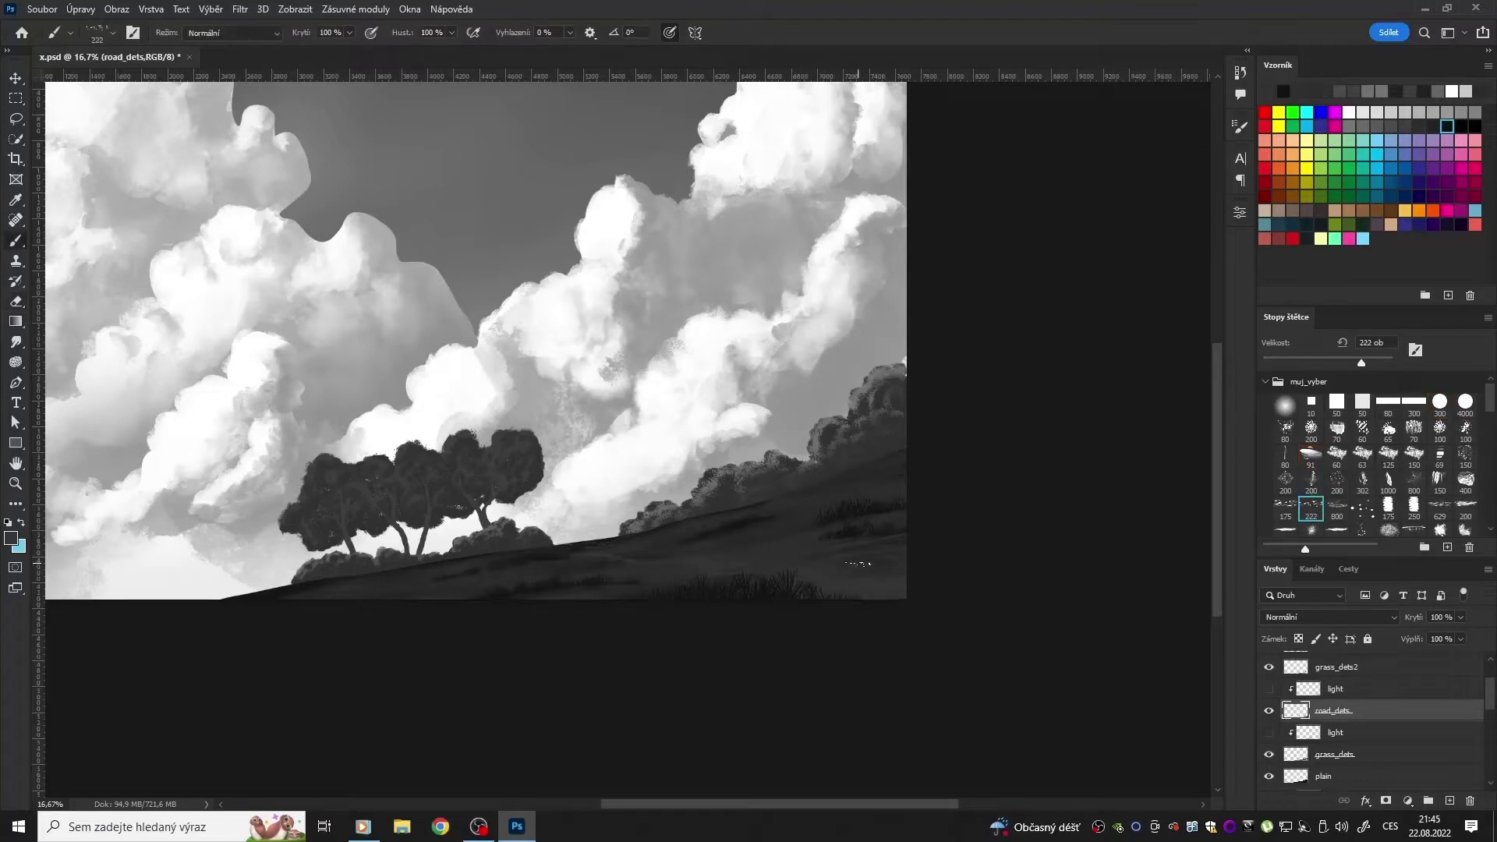
drag(753, 565, 639, 557)
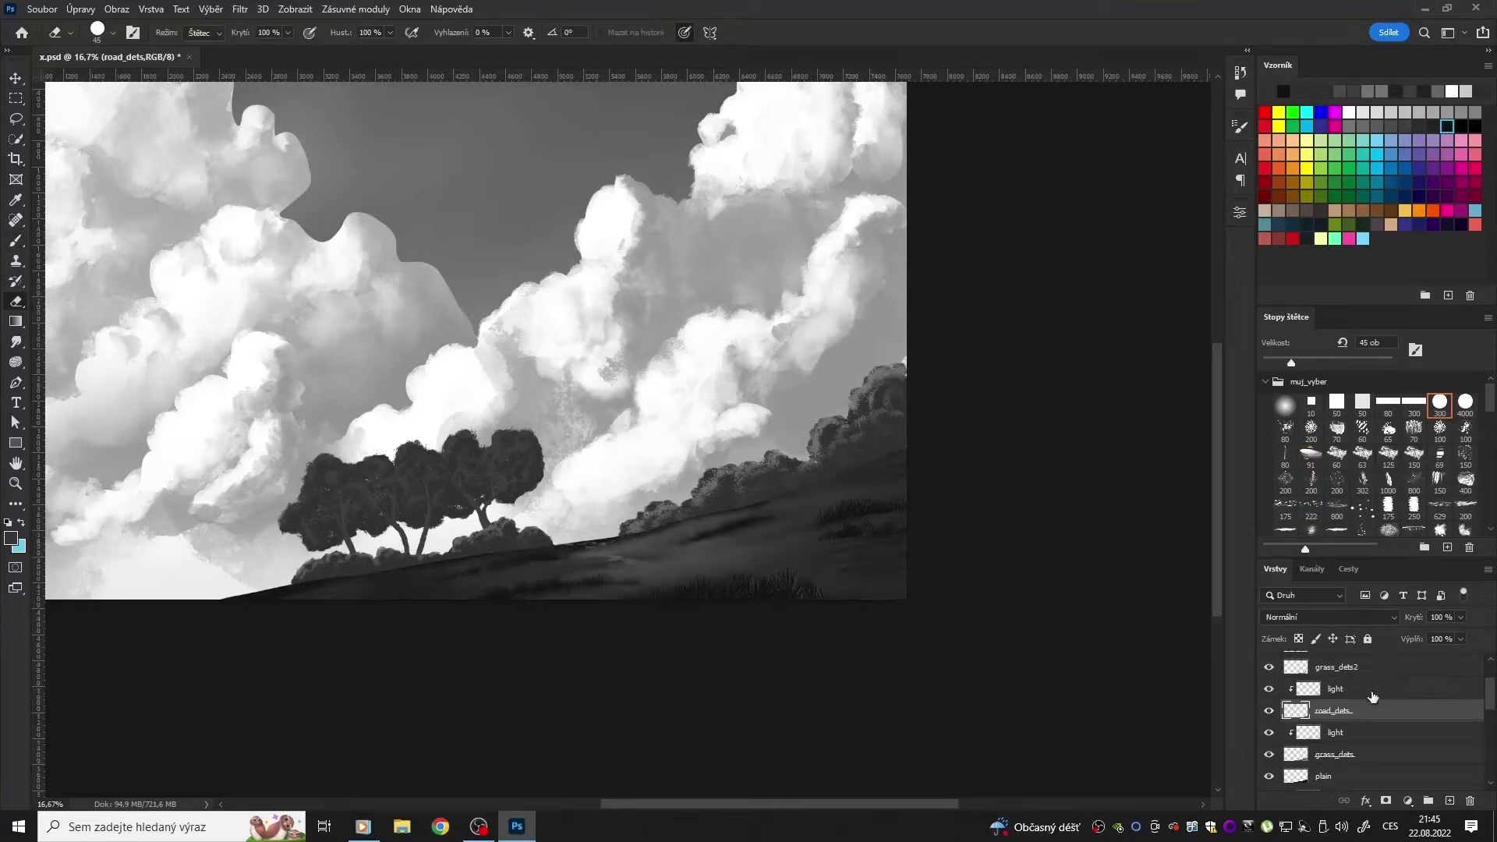
click(1370, 691)
key(b)
key(alt+bracketright)
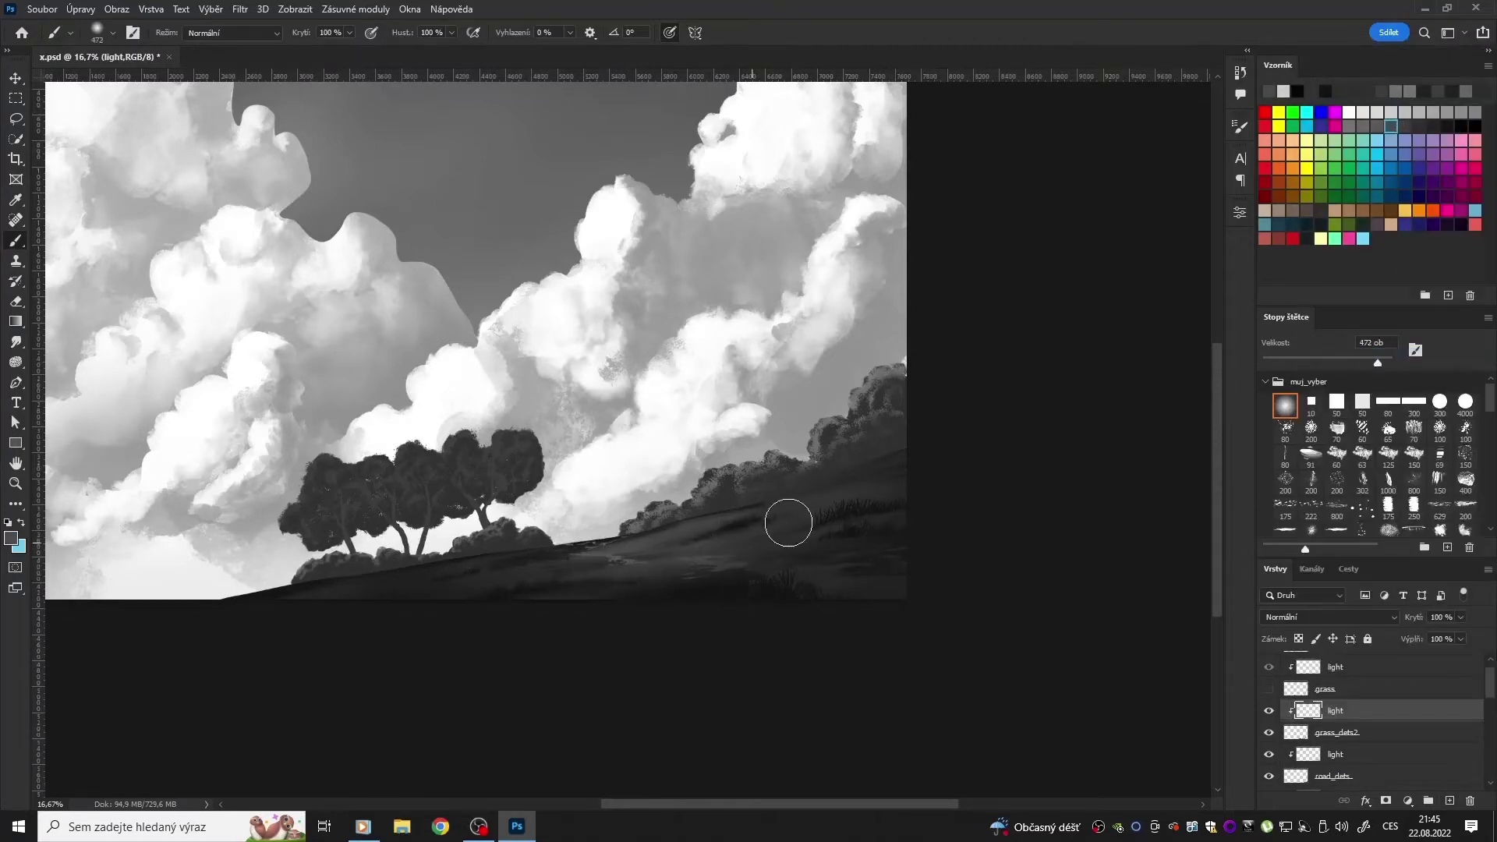
Step: Refine grass strokes on grass_dets2, alternating brush and a size-147 eraser
scroll(1388, 709, down, 2)
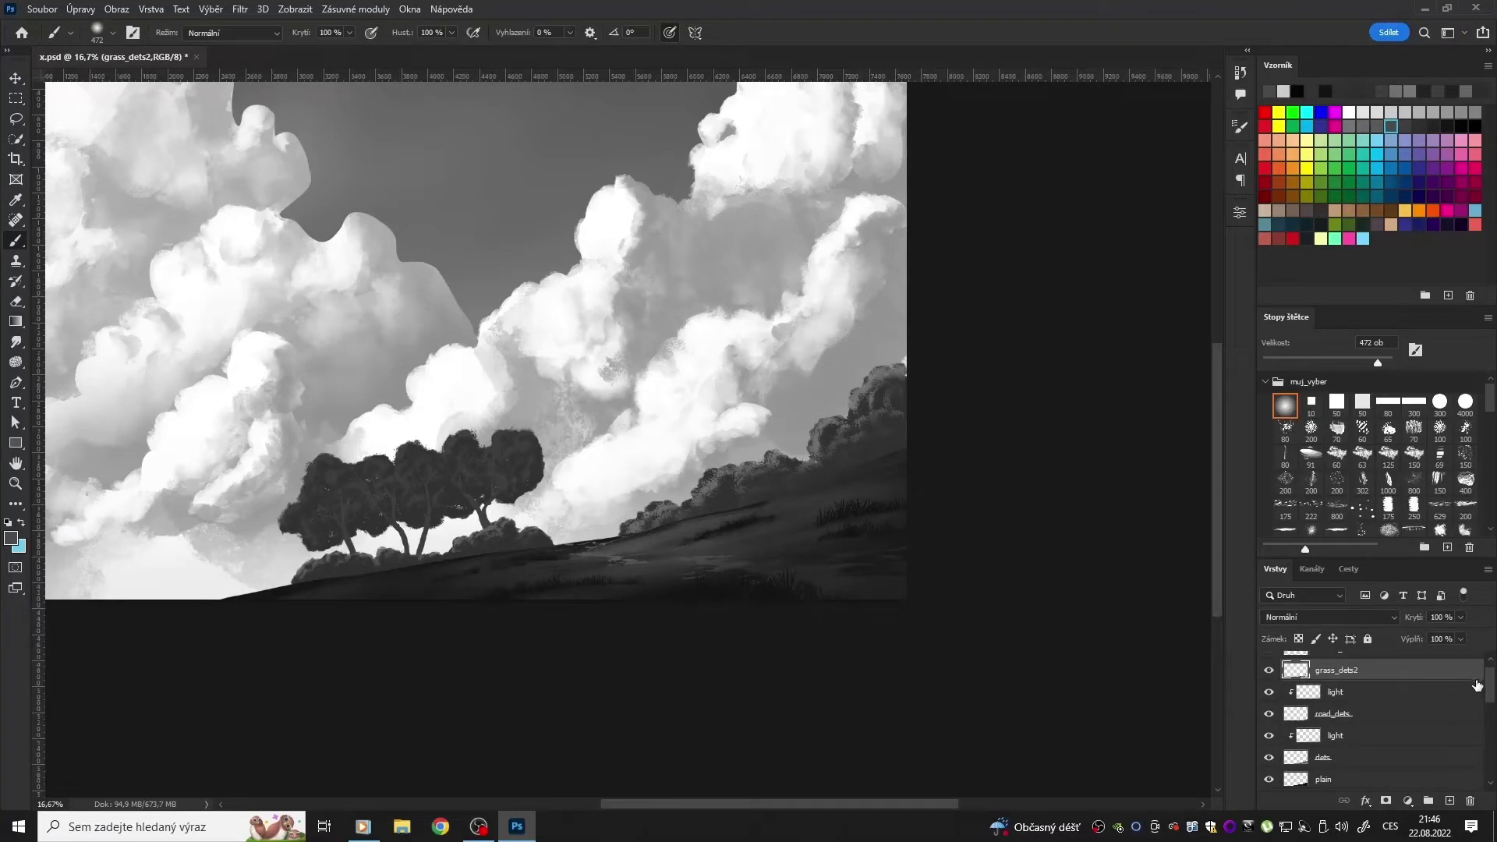
scroll(1455, 705, up, 1)
key(ctrl+plus)
key(ctrl+plus)
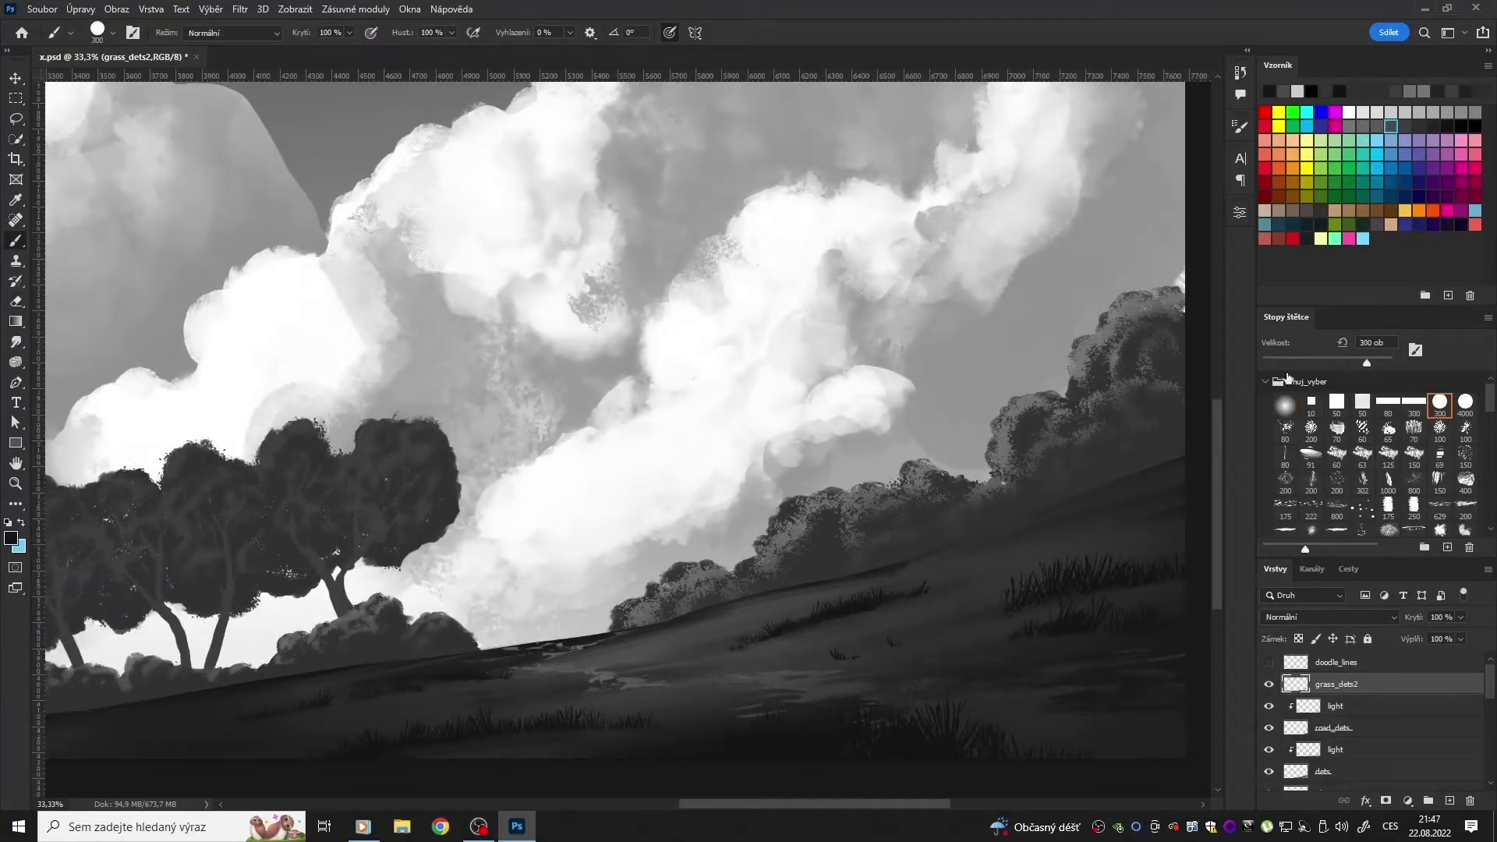
key(e)
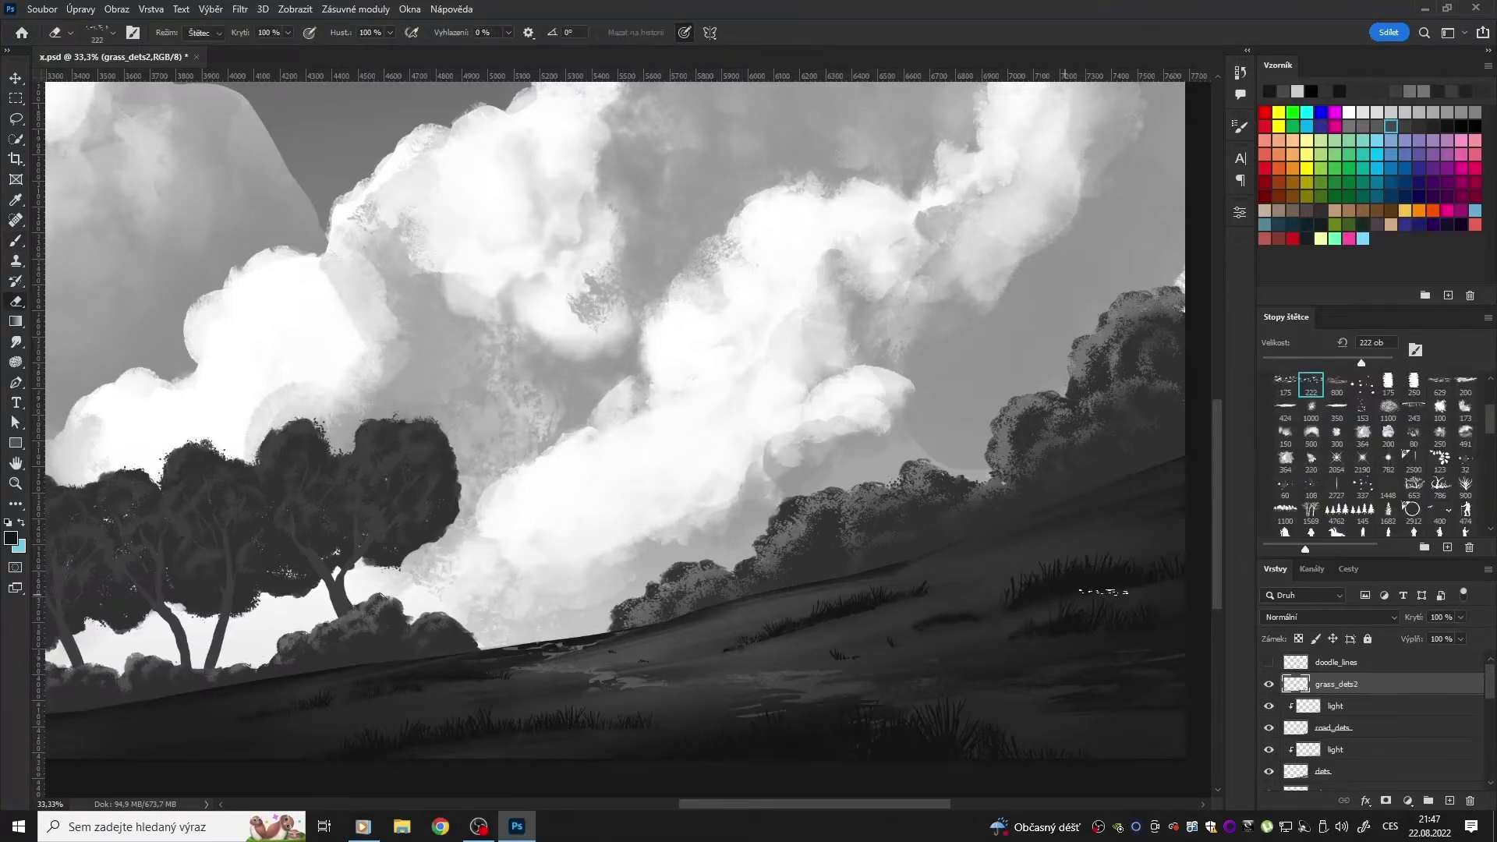
drag(1361, 363, 1343, 362)
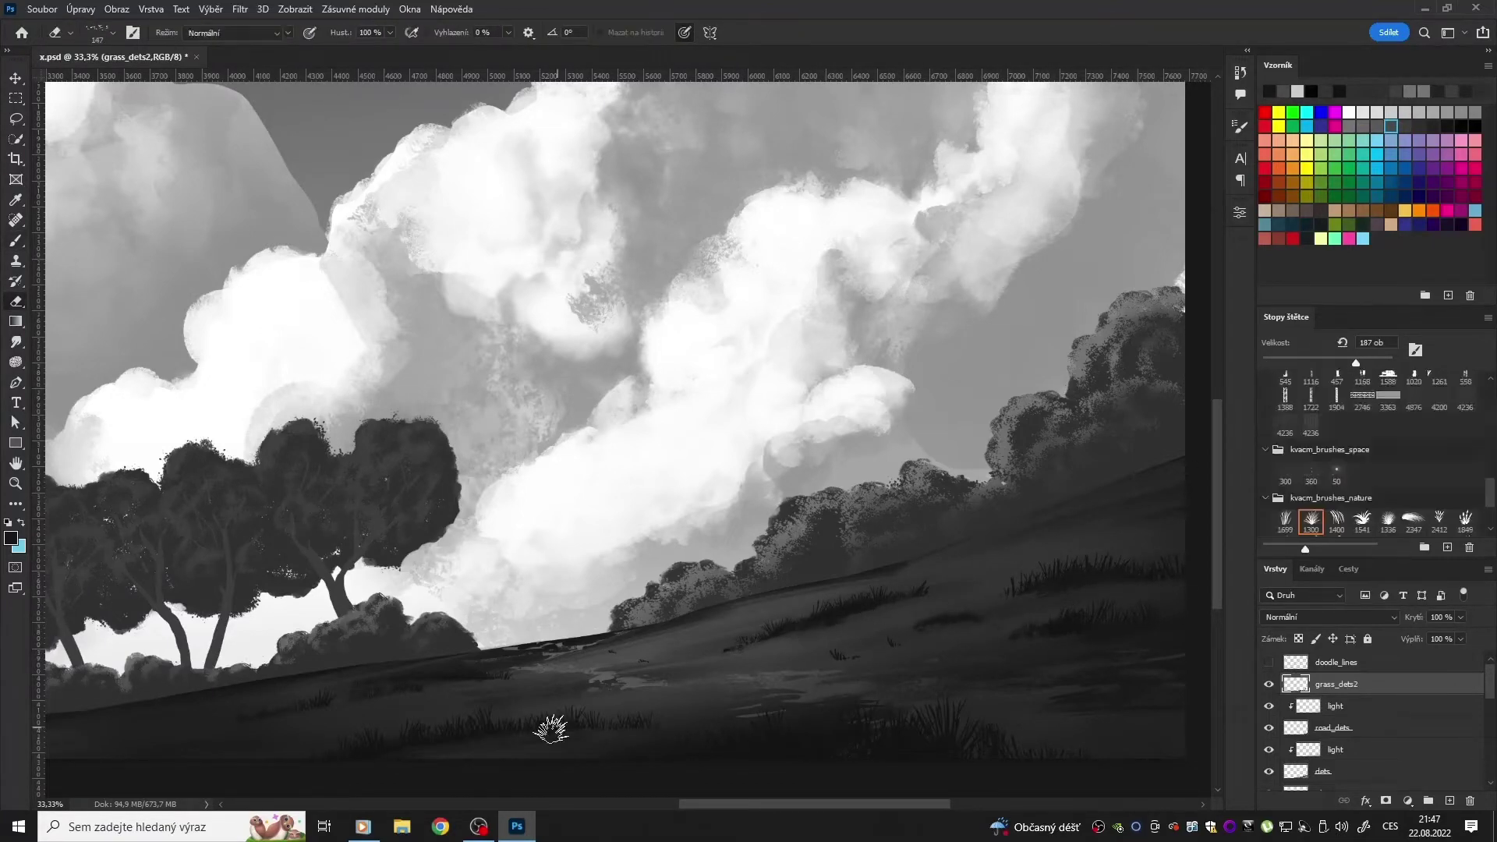
key(b)
key(e)
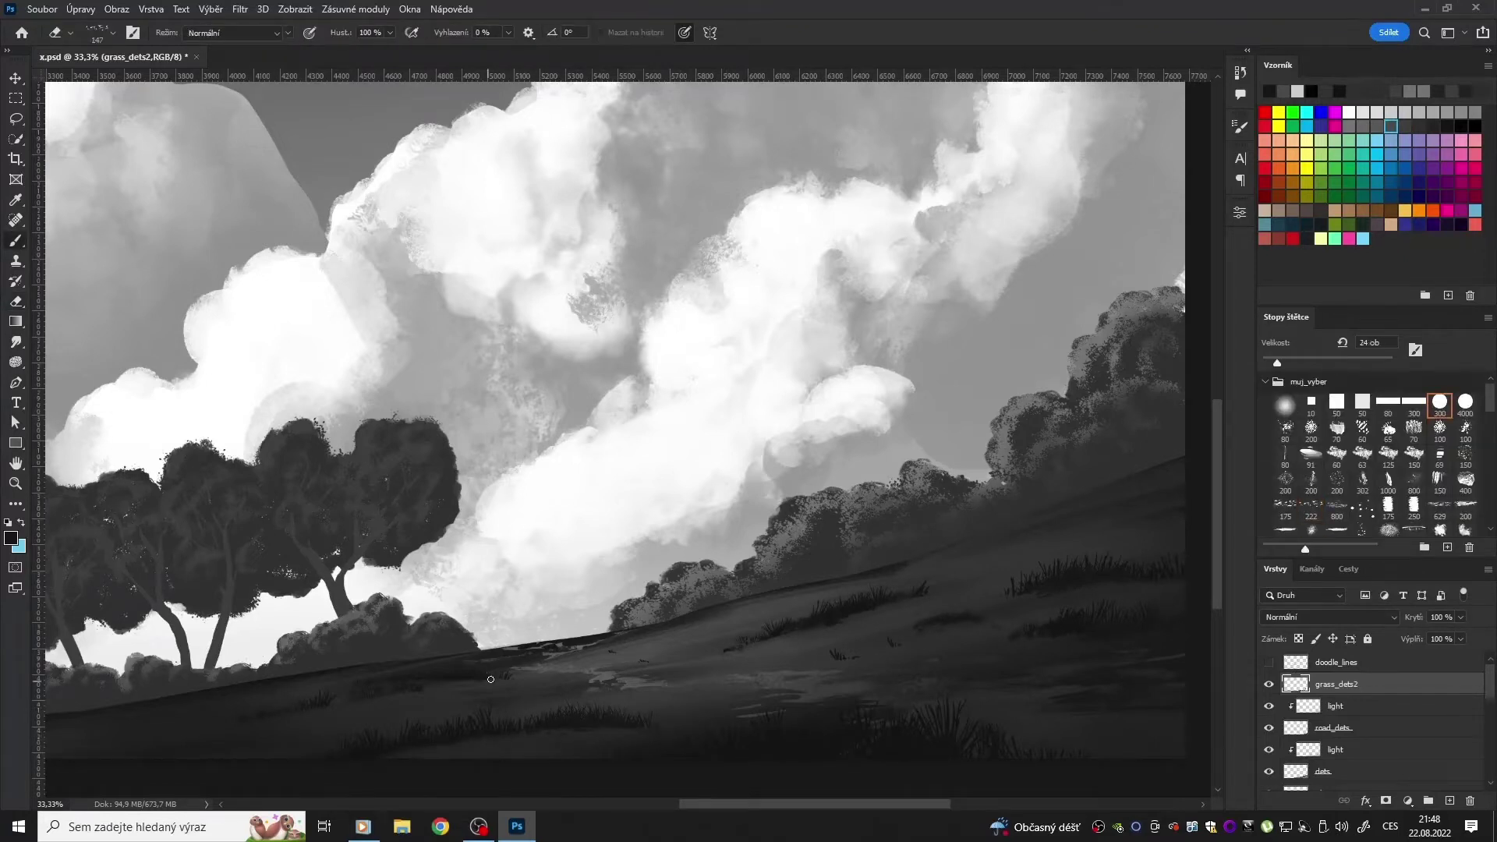
key(e)
key(ctrl+minus)
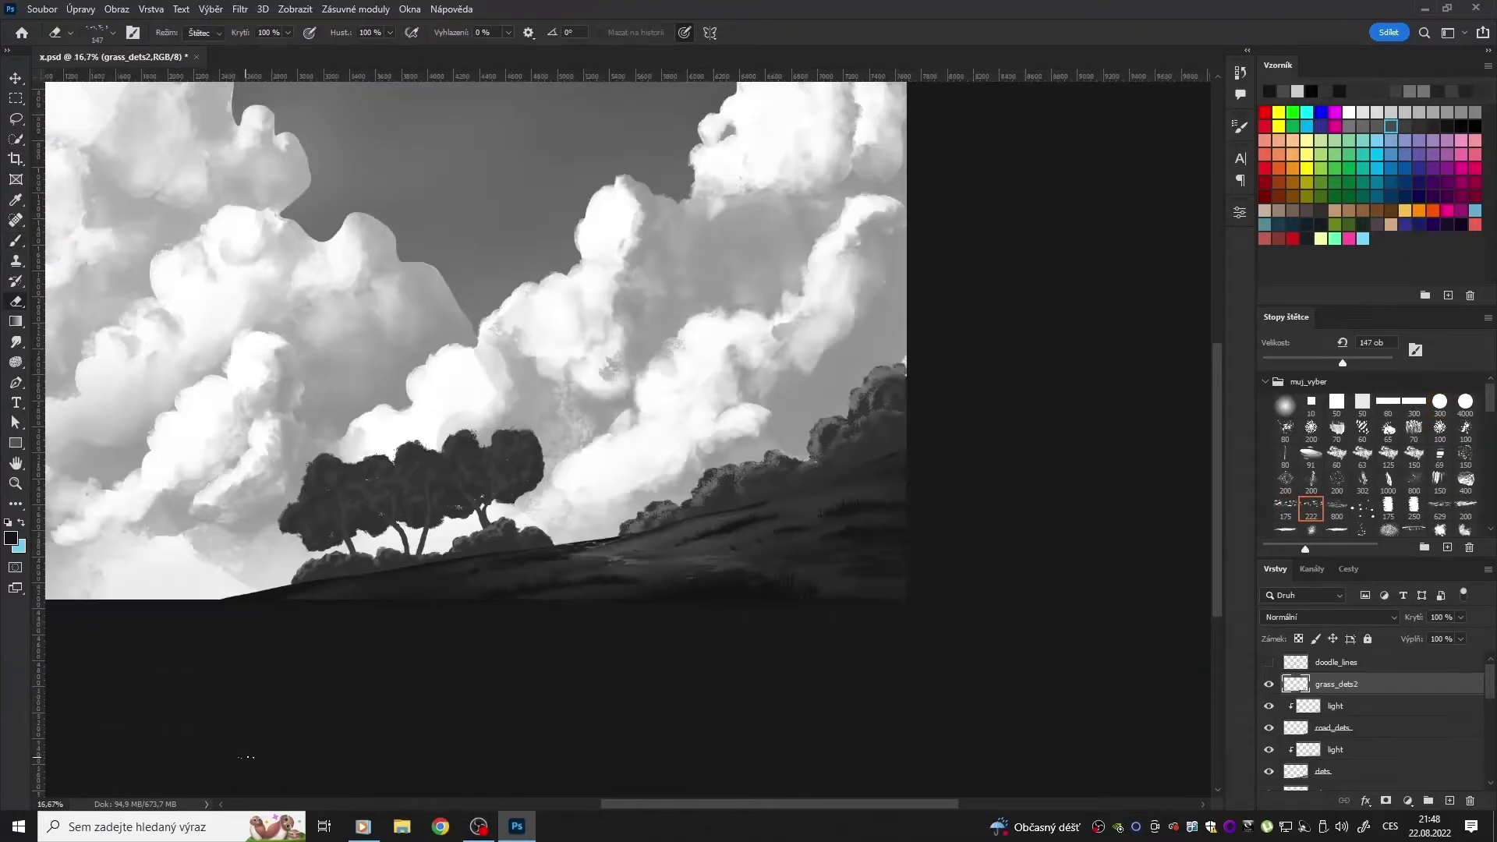
key(b)
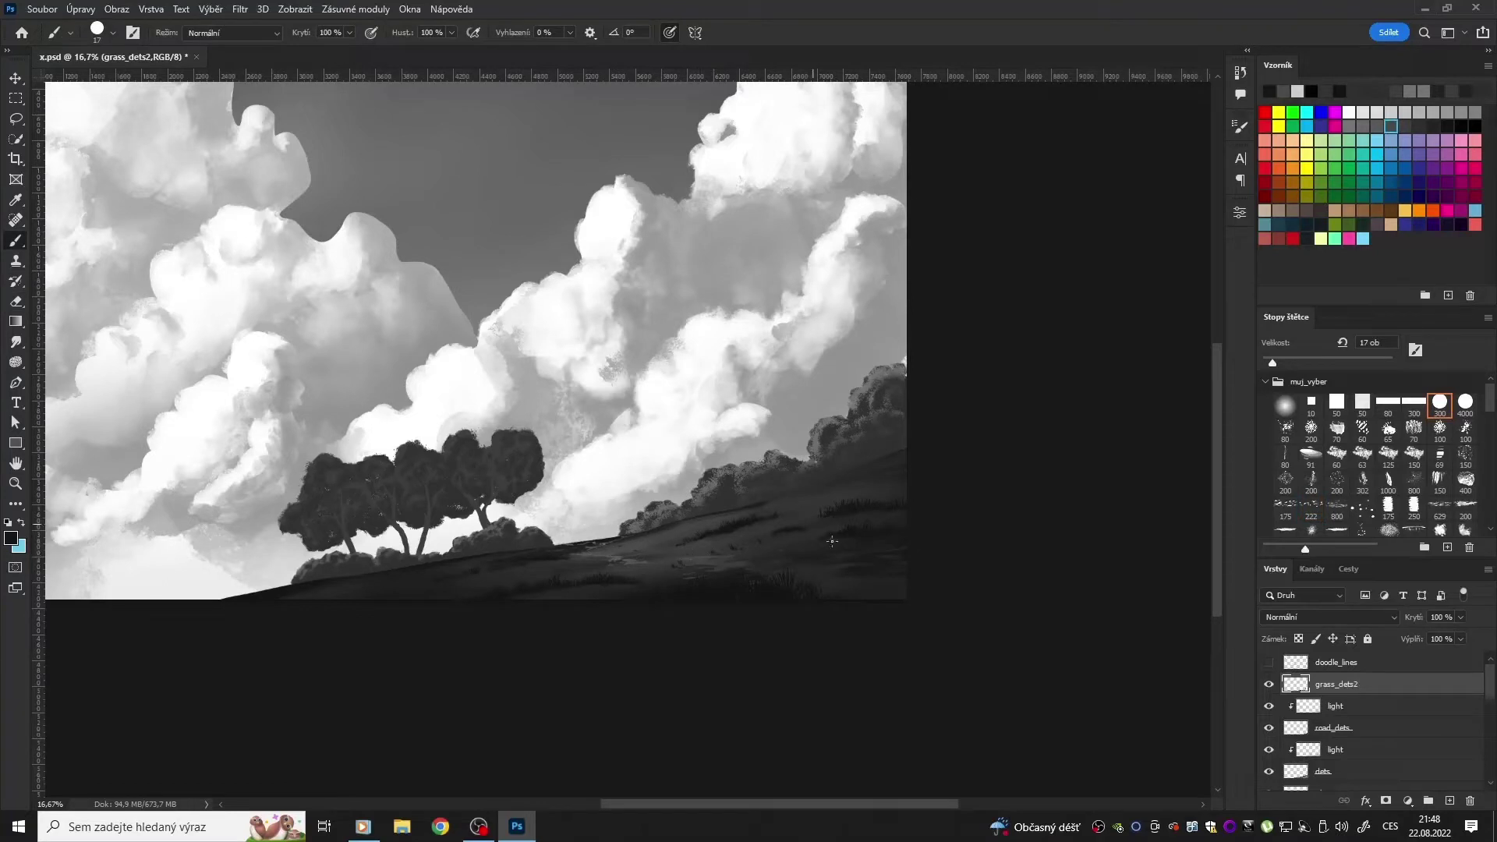
key(e)
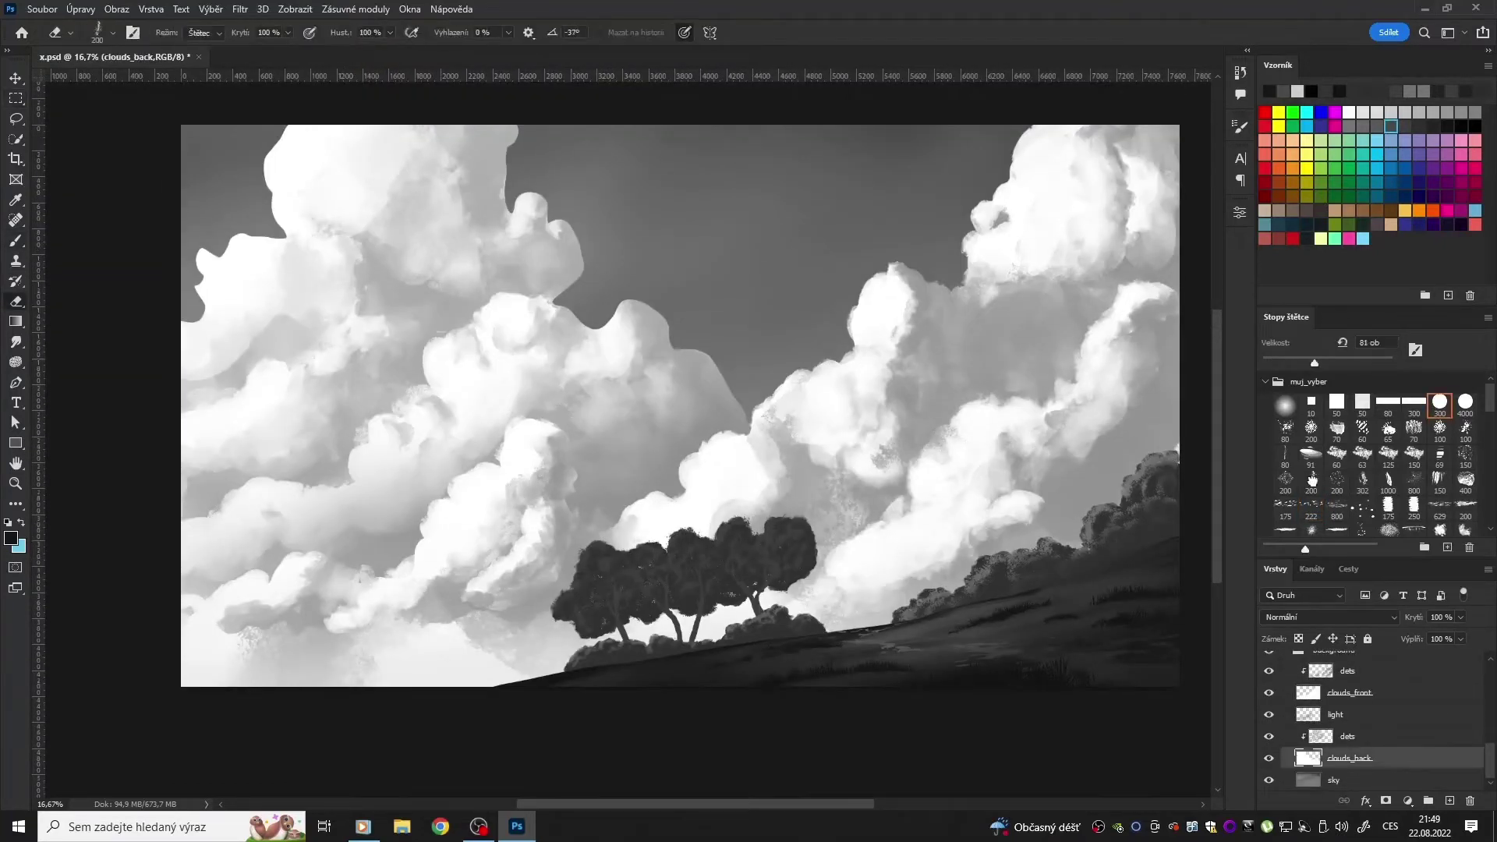
Step: Extend the cloud edge into the sky with white and smudge it on clouds_front
key(b)
mouse_move(631, 309)
mouse_down()
mouse_move(584, 292)
mouse_move(556, 227)
mouse_up()
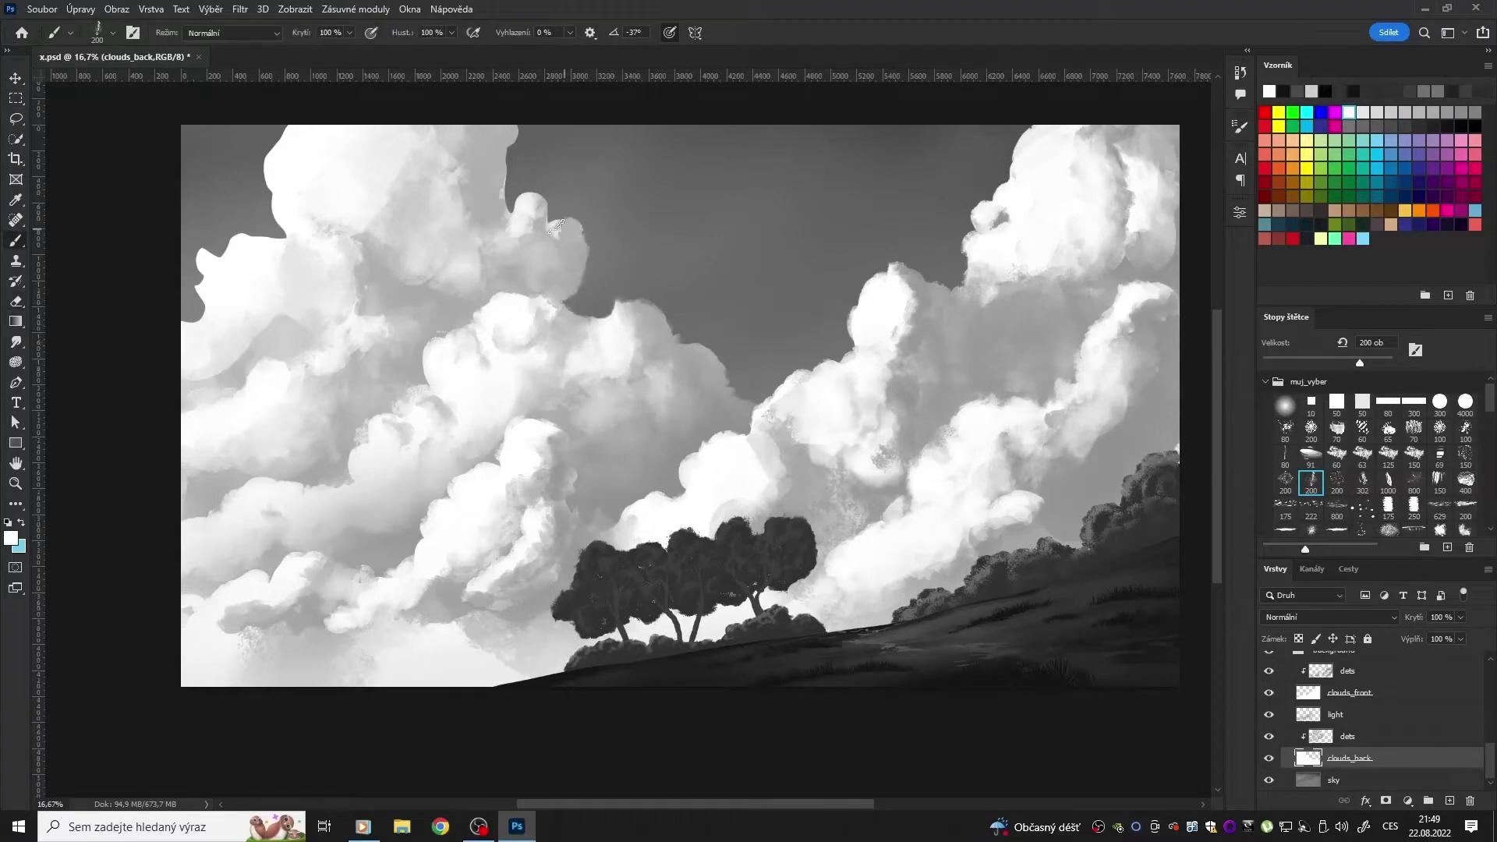
key(r)
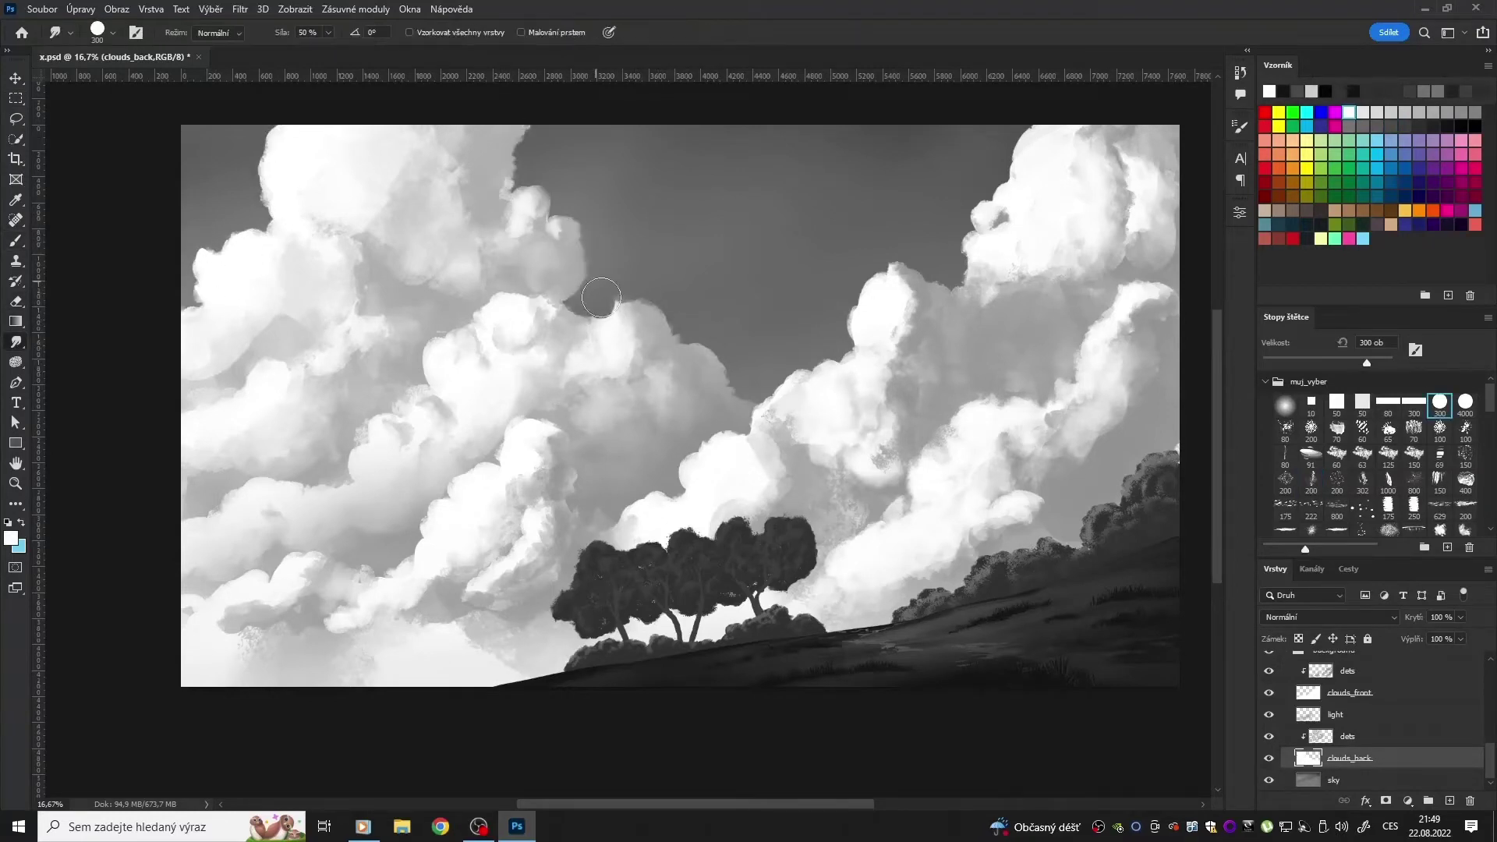
ctrl+click(192, 263)
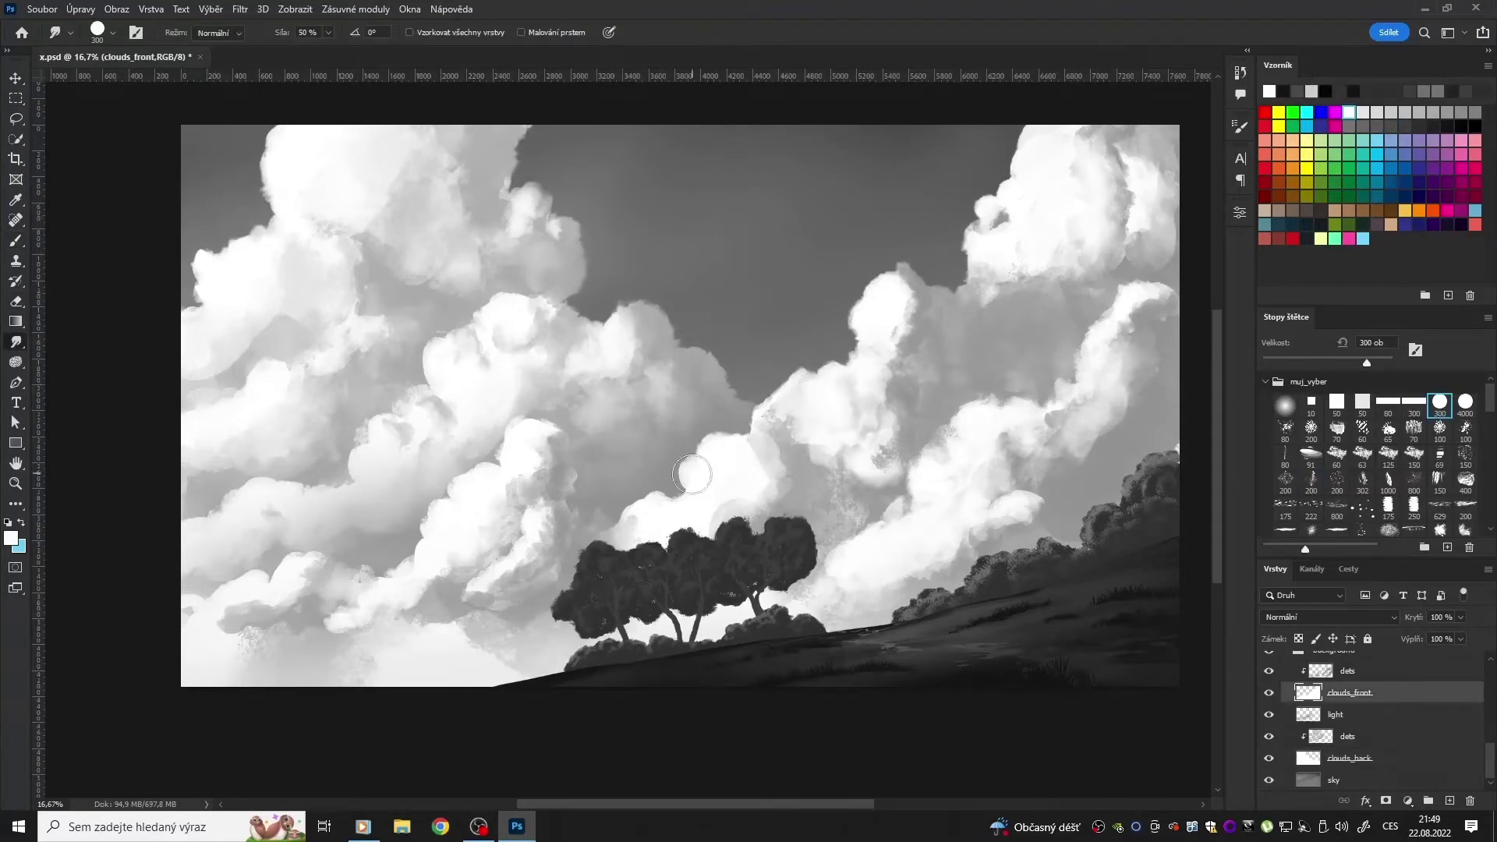
Step: Select the trees and stretch them taller and skewed with Free Transform
key(m)
drag(896, 709, 845, 765)
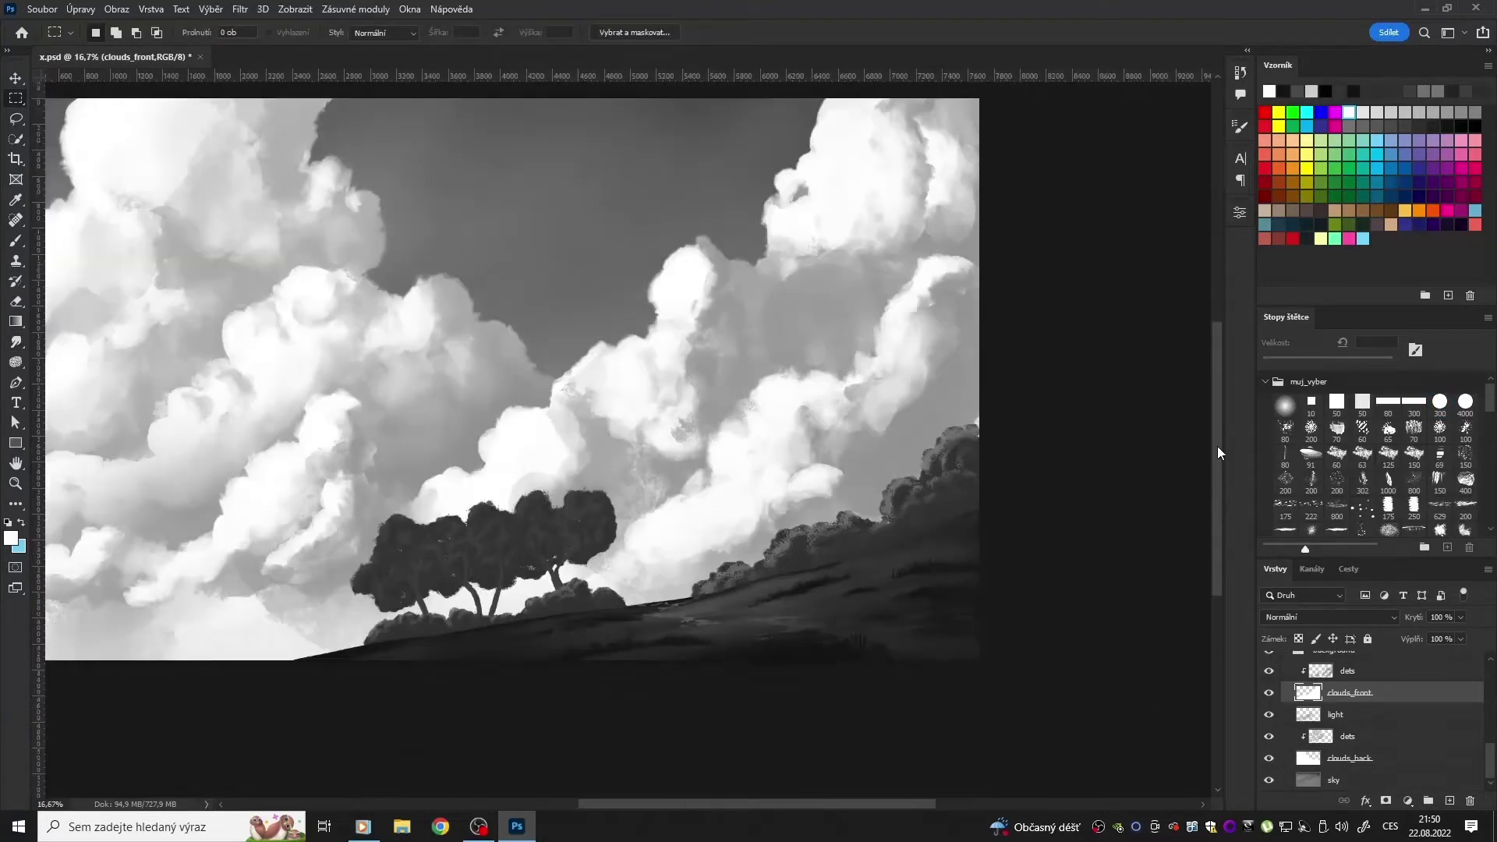
key(ctrl+t)
drag(493, 480, 476, 459)
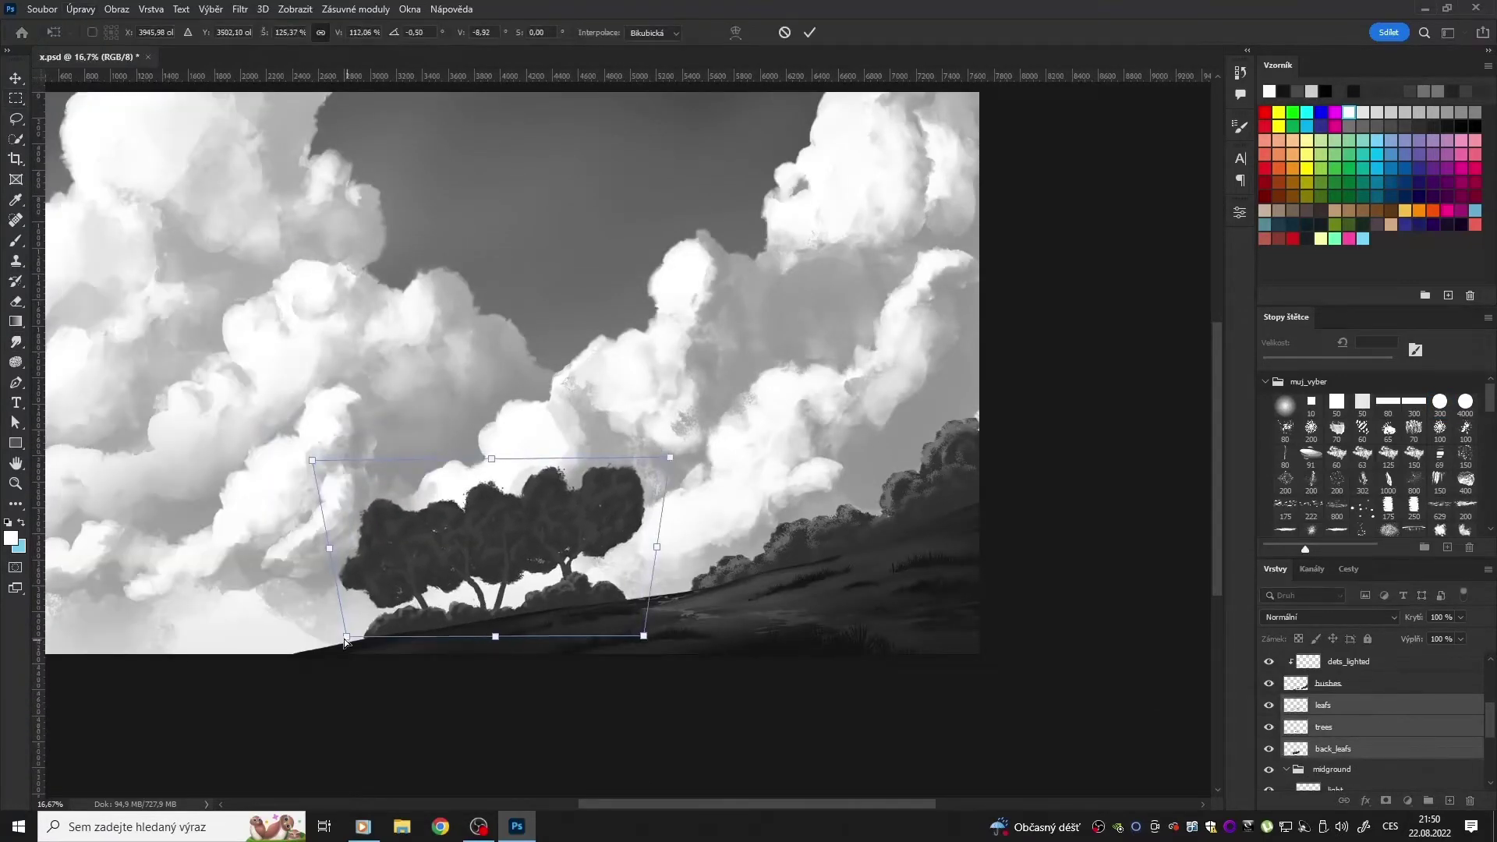
key(Return)
key(b)
ctrl+click(582, 581)
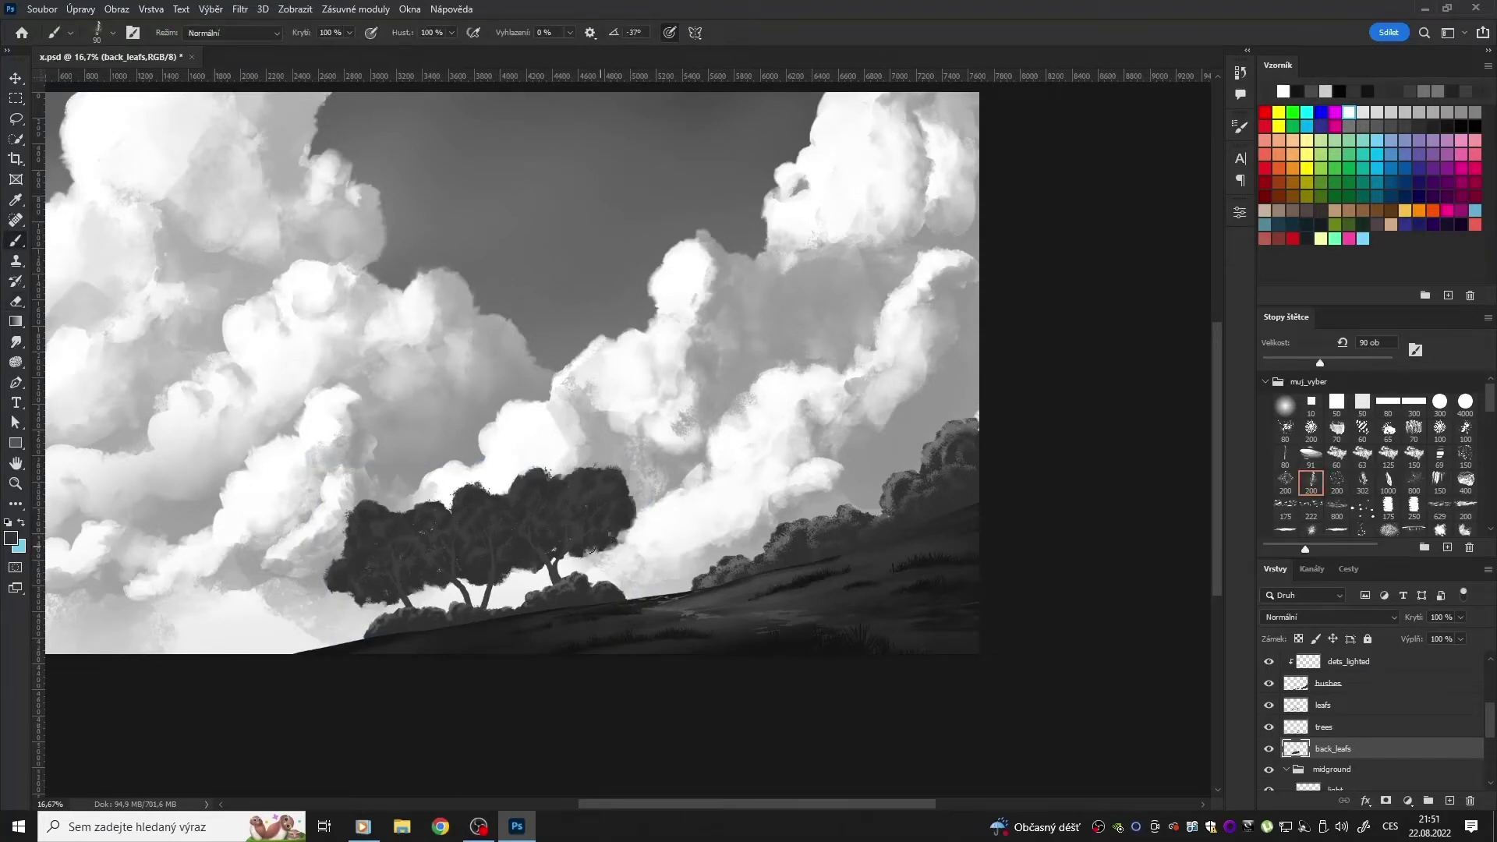
key(period)
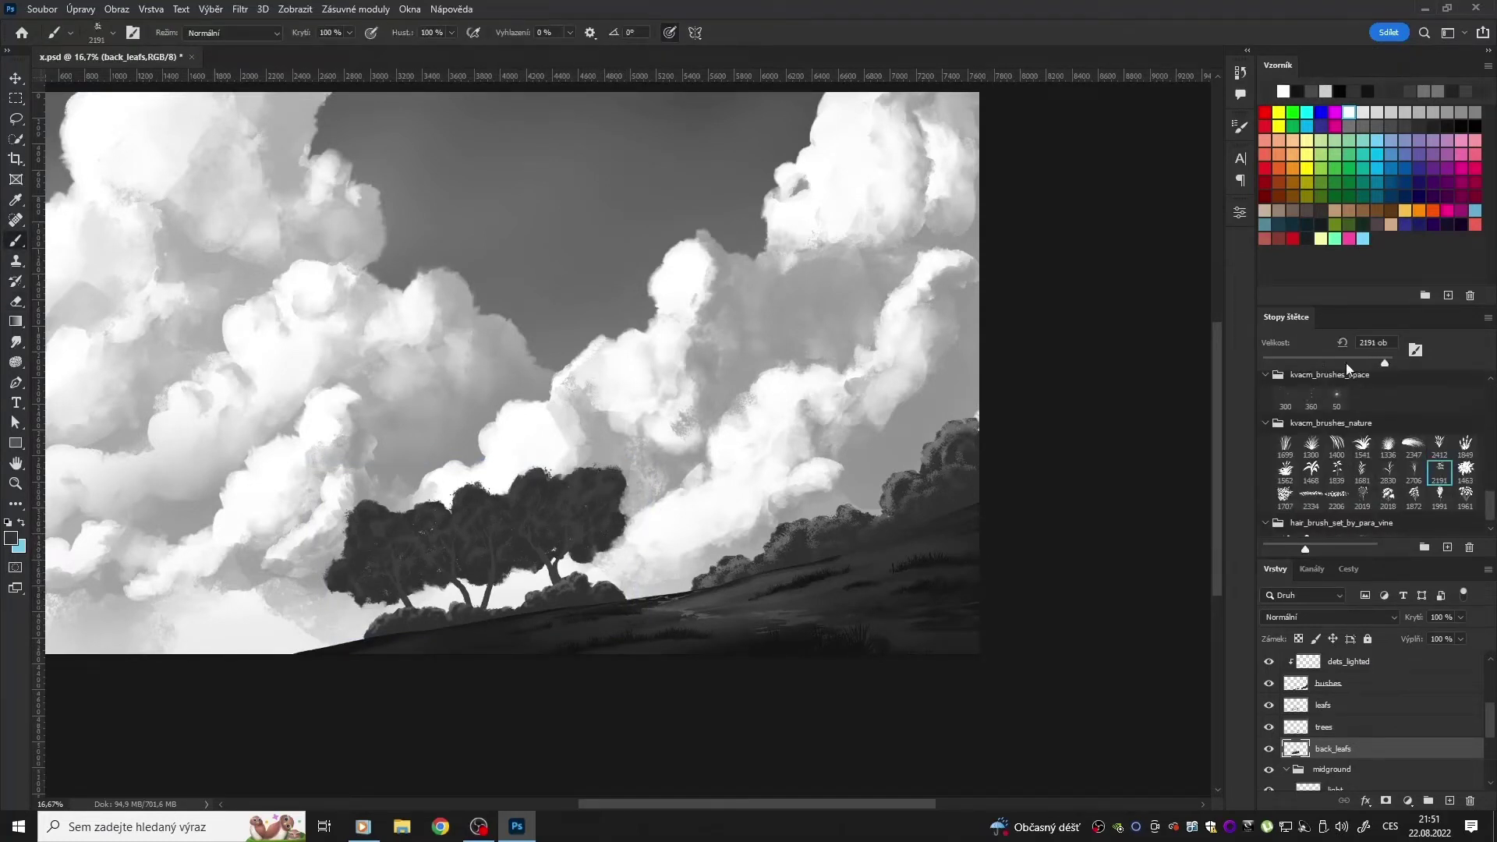
Step: Zoom out to the whole canvas and pick a yellow-orange paint colour
key(m)
key(ctrl+minus)
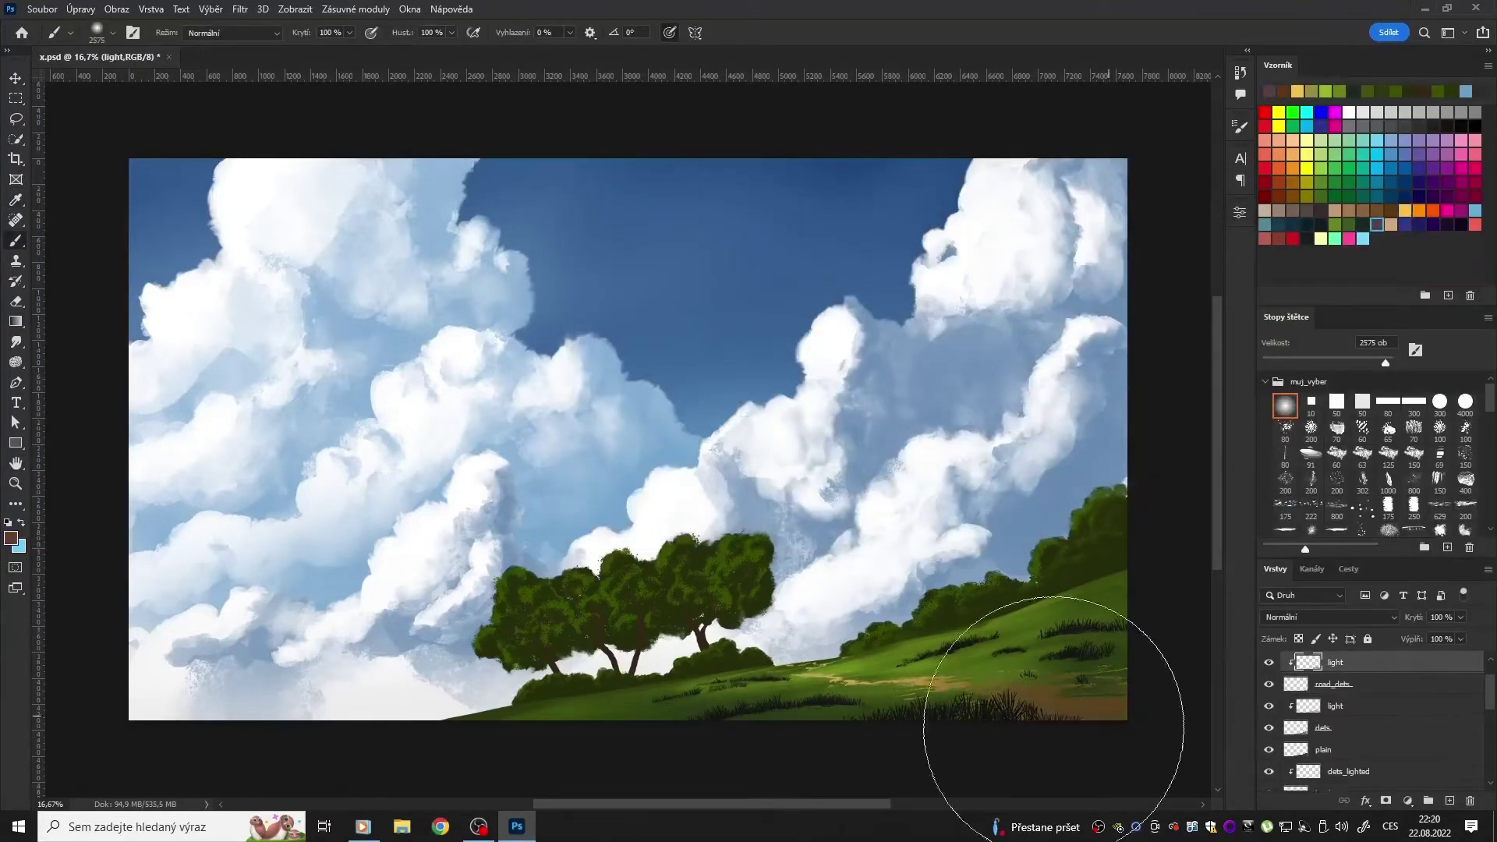
click(1404, 211)
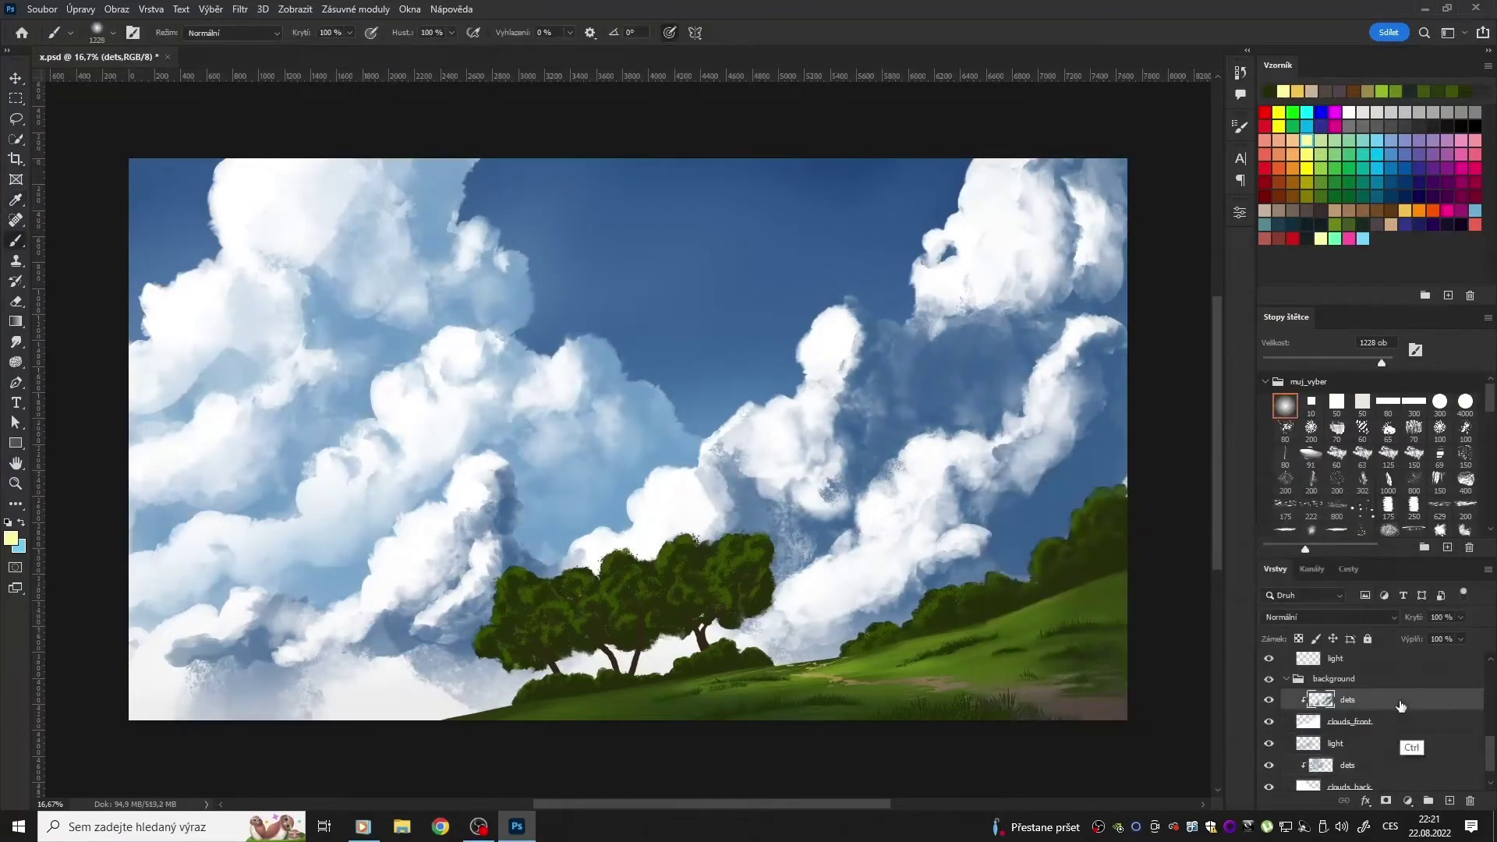
Step: Lighten the dets layer to +10 with Hue/Saturation and save the document
key(ctrl+u)
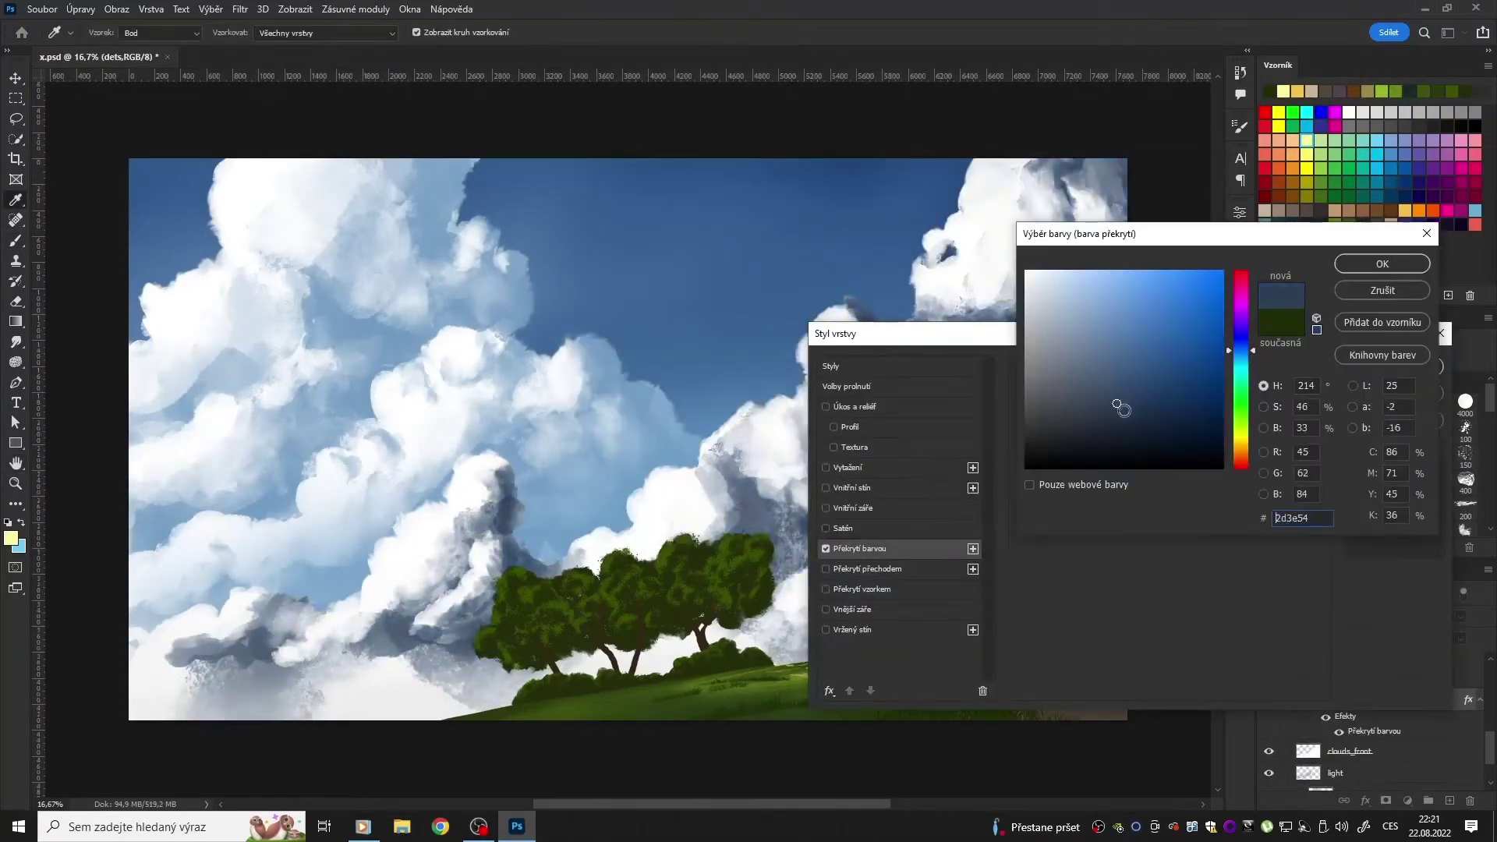
drag(1136, 644, 1149, 606)
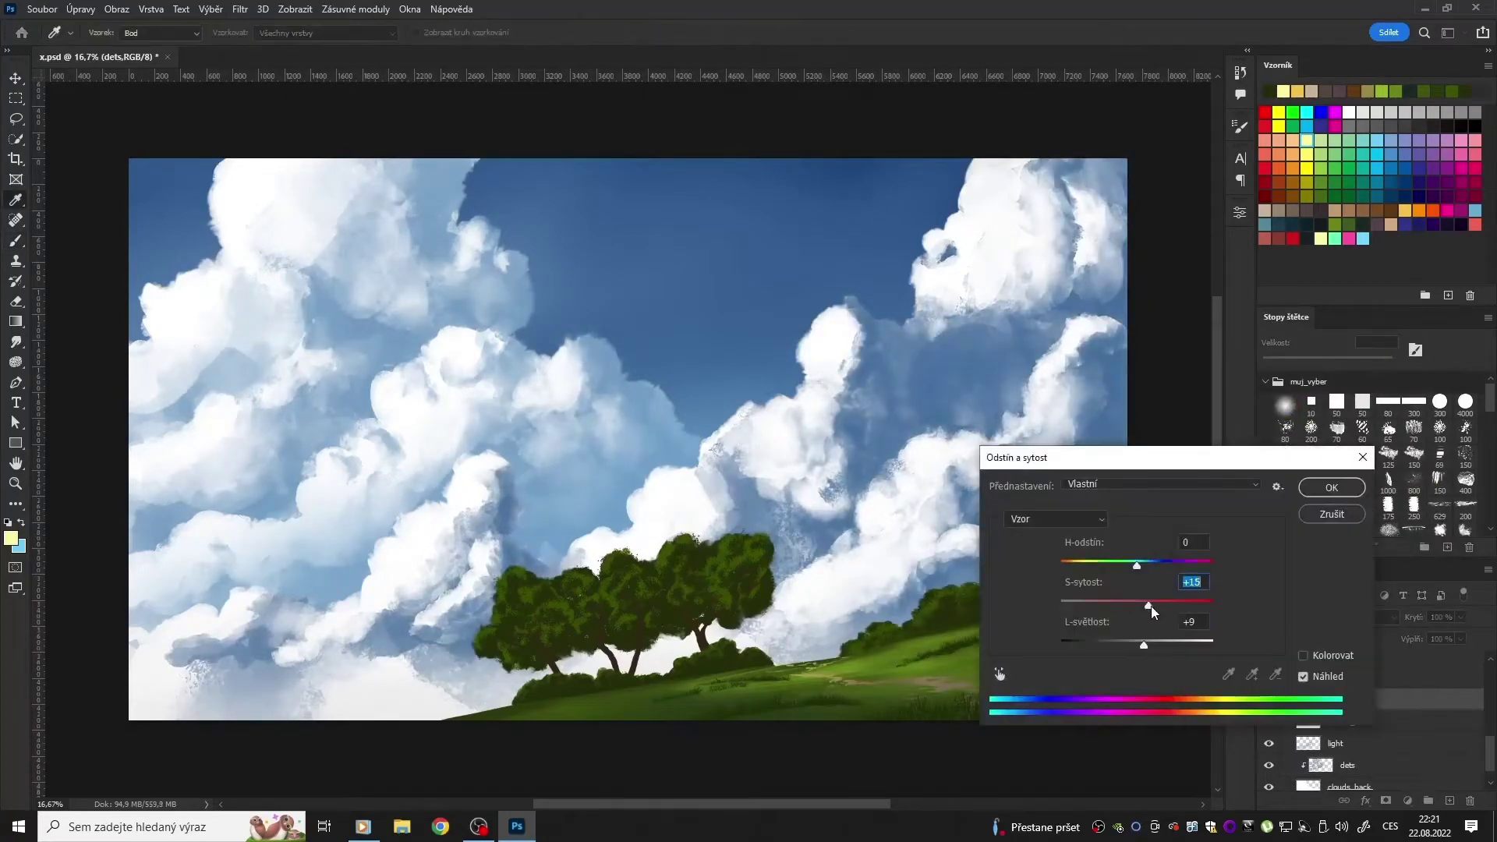
click(1331, 487)
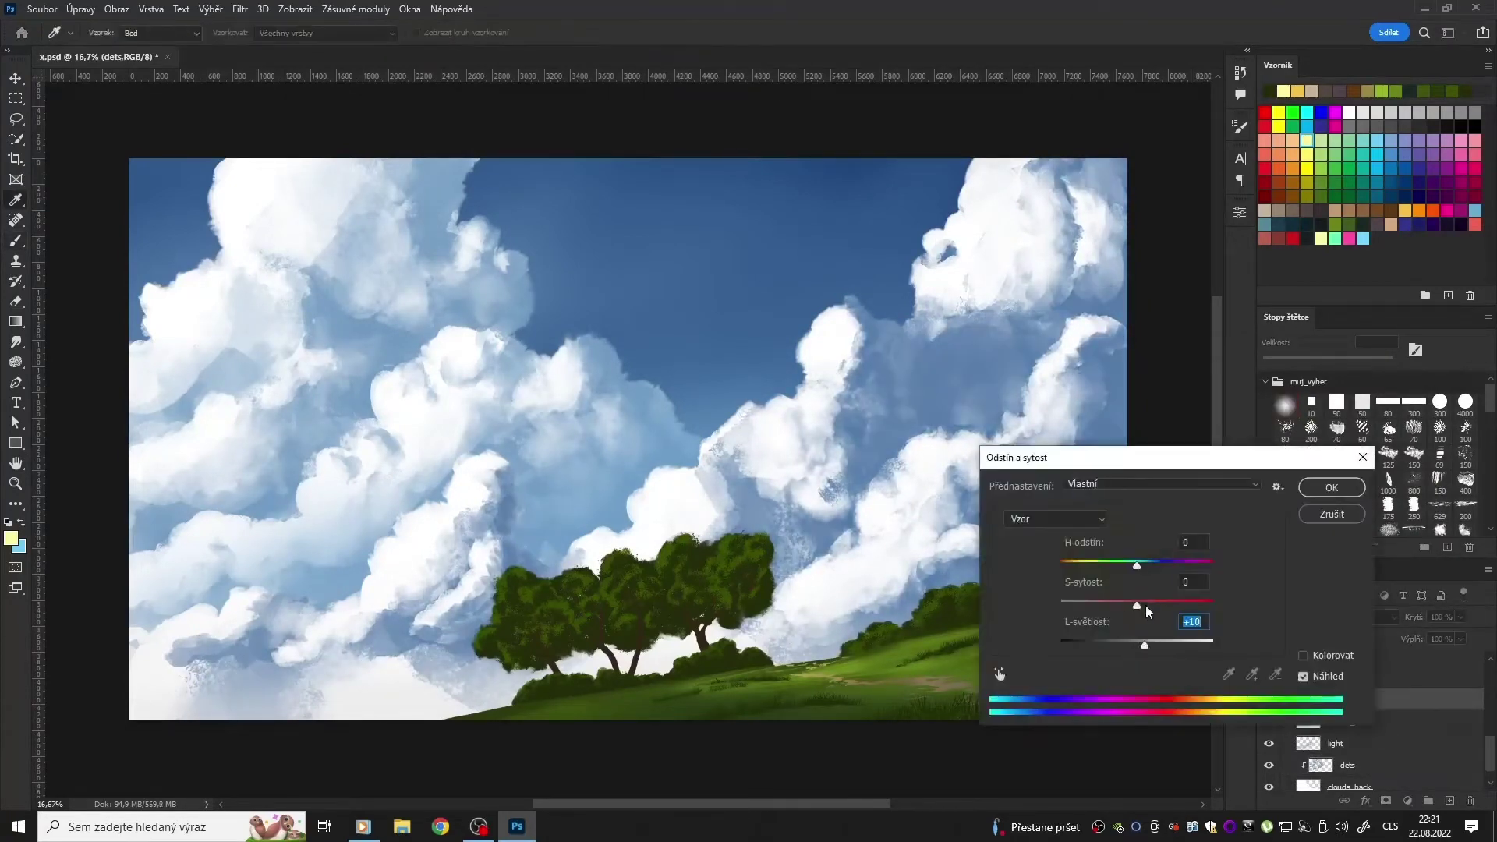
scroll(1380, 731, up, 5)
key(ctrl+s)
Step: Move the dets layer just below grass and add a new clipped layer above it
drag(1323, 771, 1403, 692)
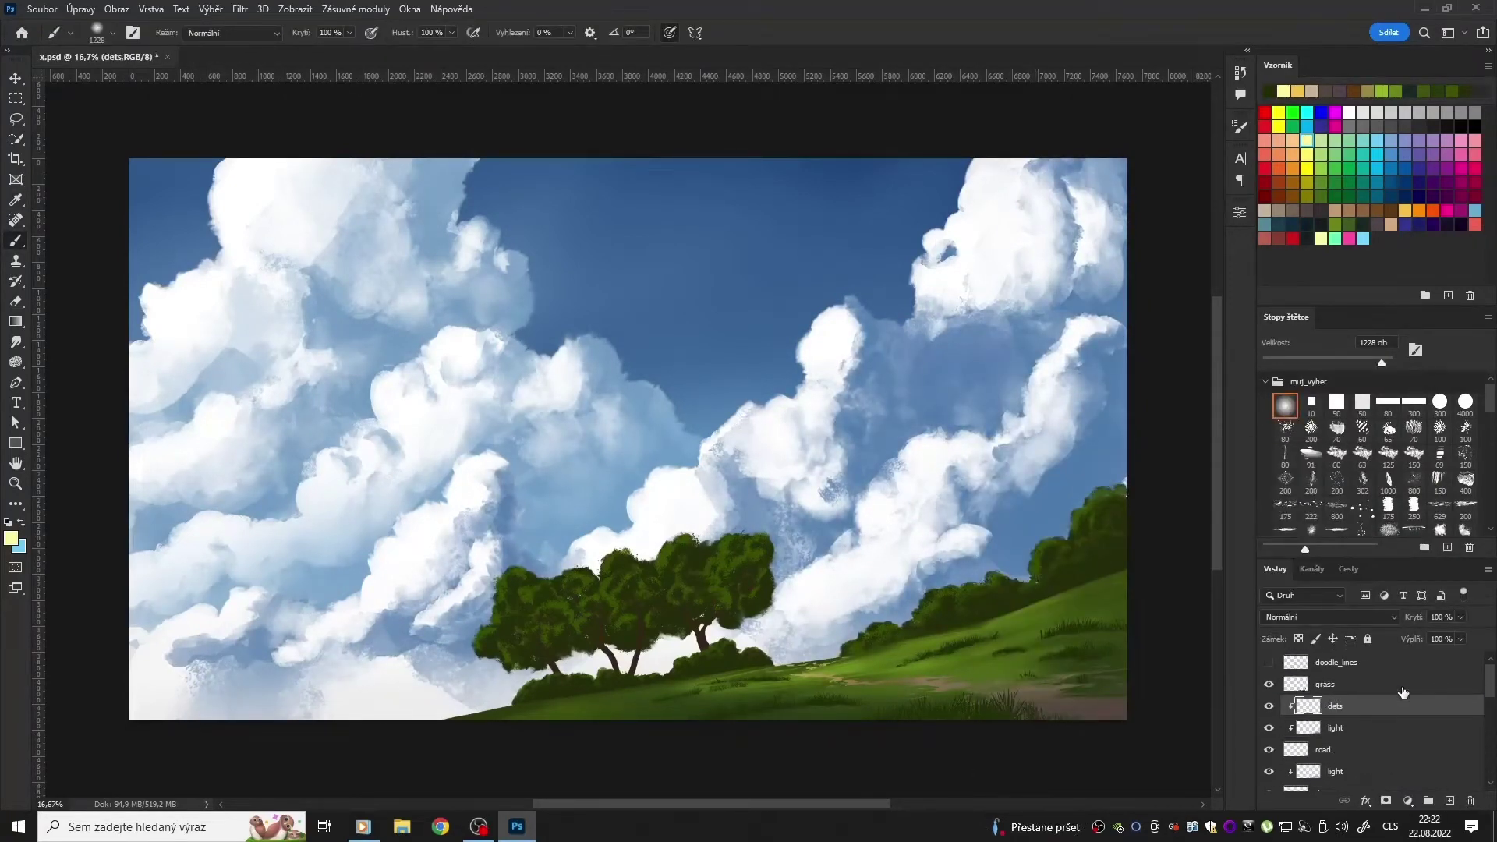
key(e)
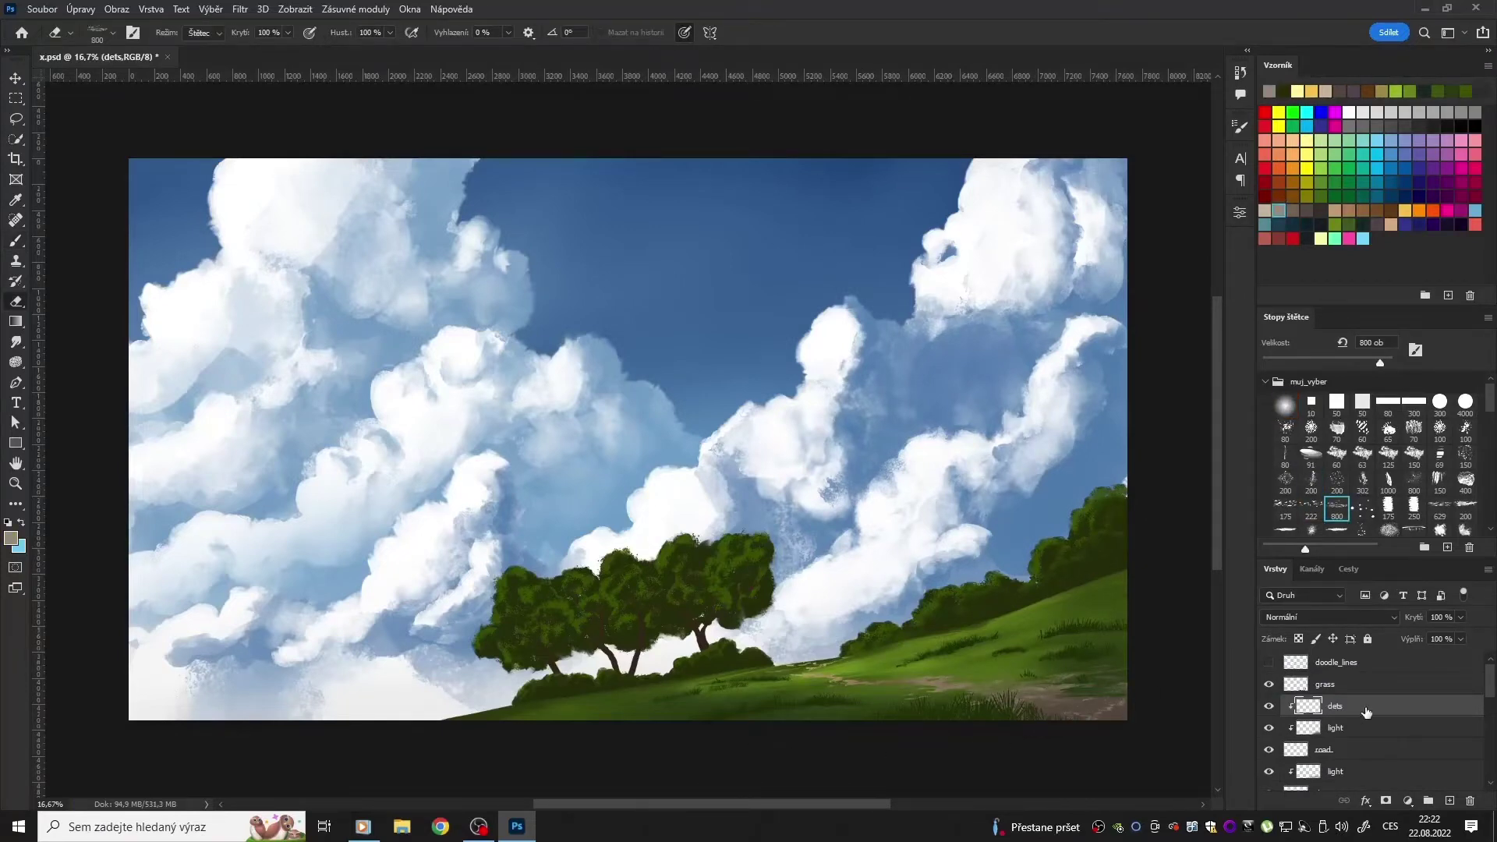
click(1325, 617)
key(Escape)
key(m)
key(ctrl+shift+alt+n)
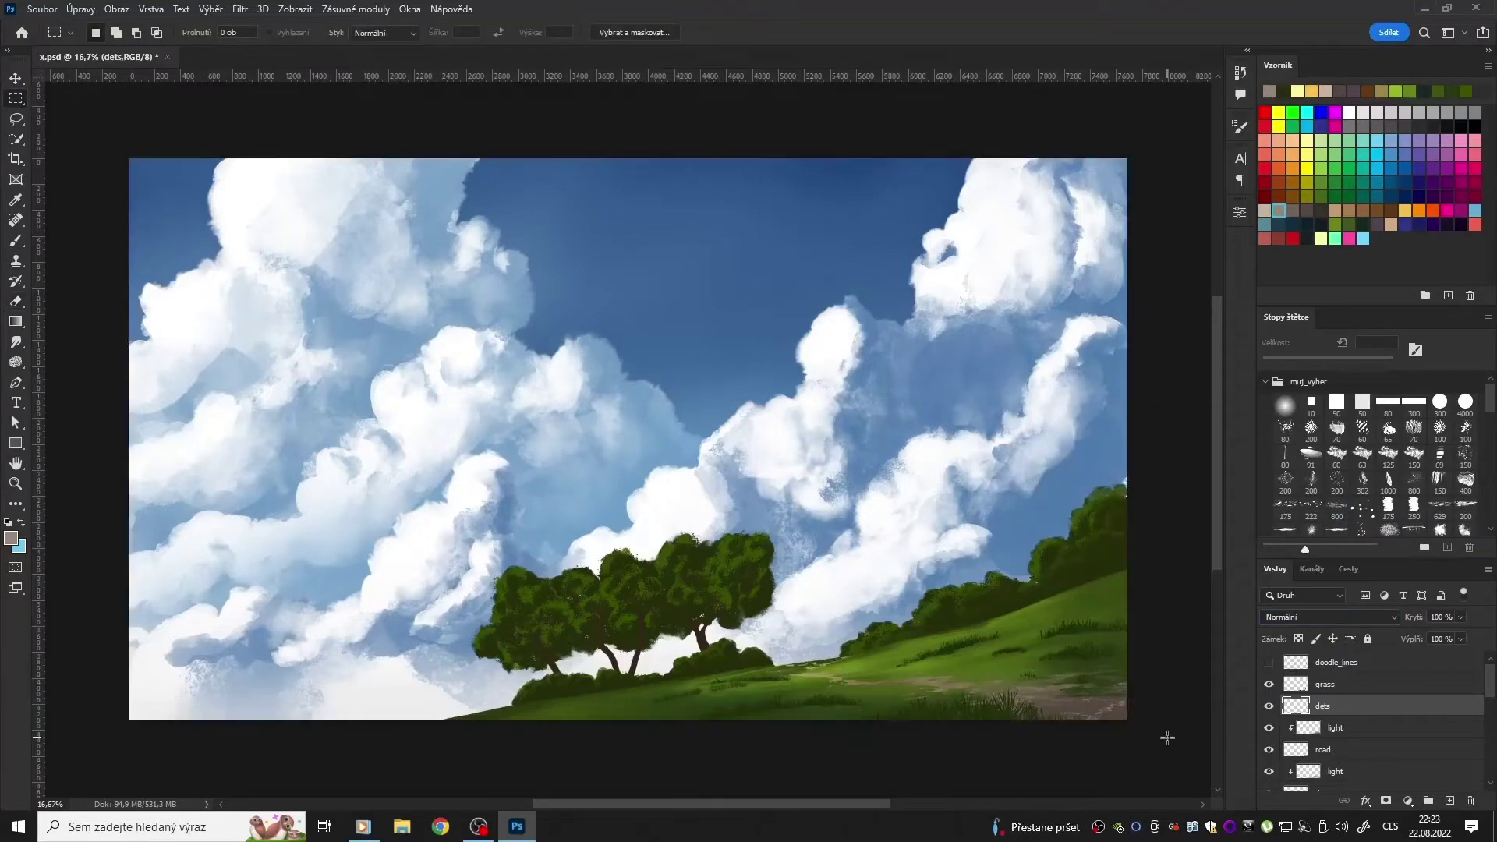
right_click(1325, 706)
click(1370, 347)
key(b)
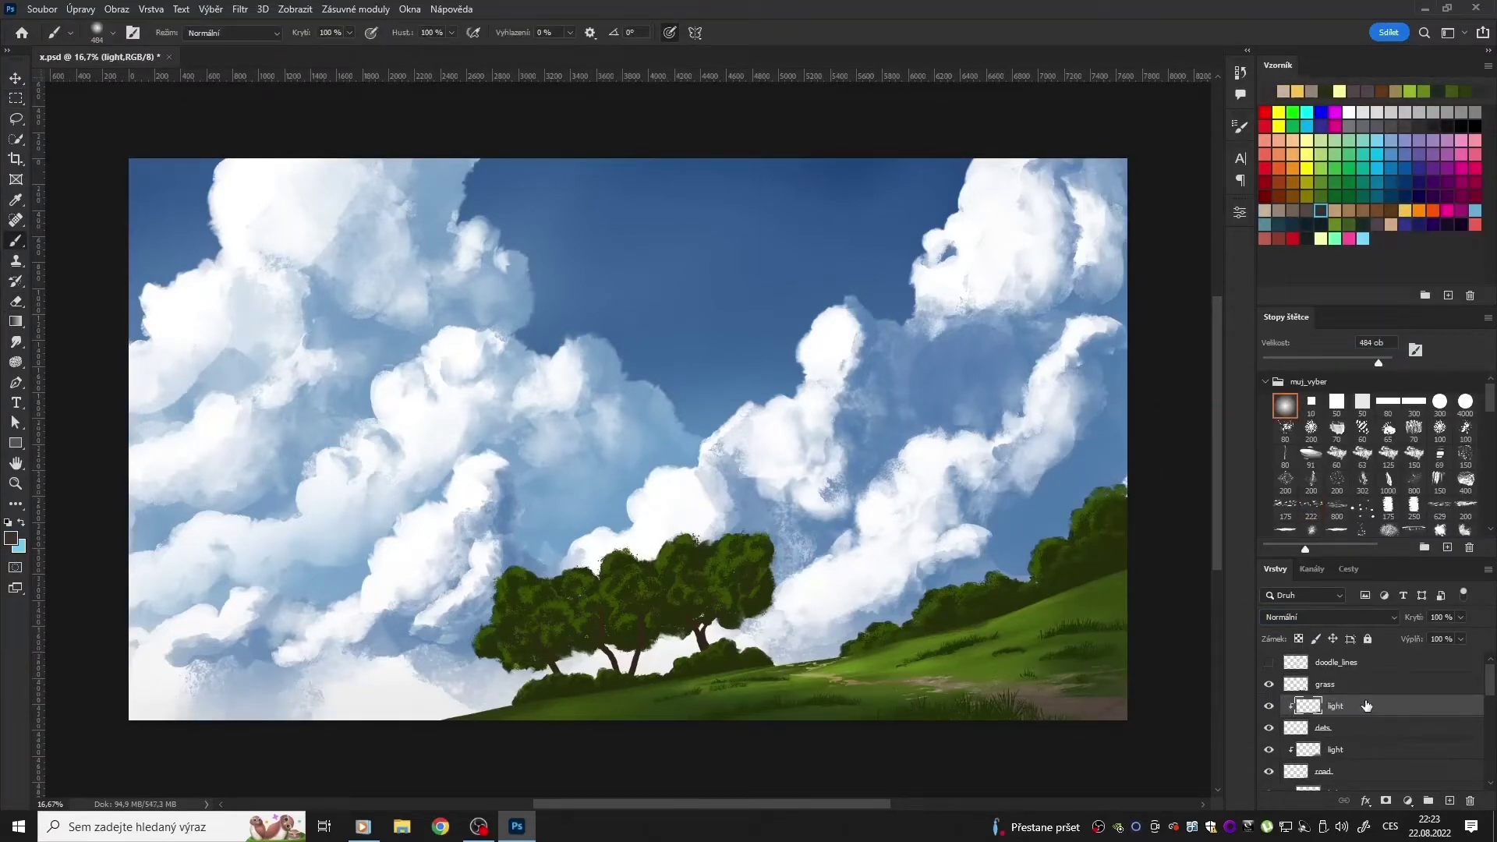
Step: Add a new empty layer above the grass layer
key(ctrl+shift+alt+n)
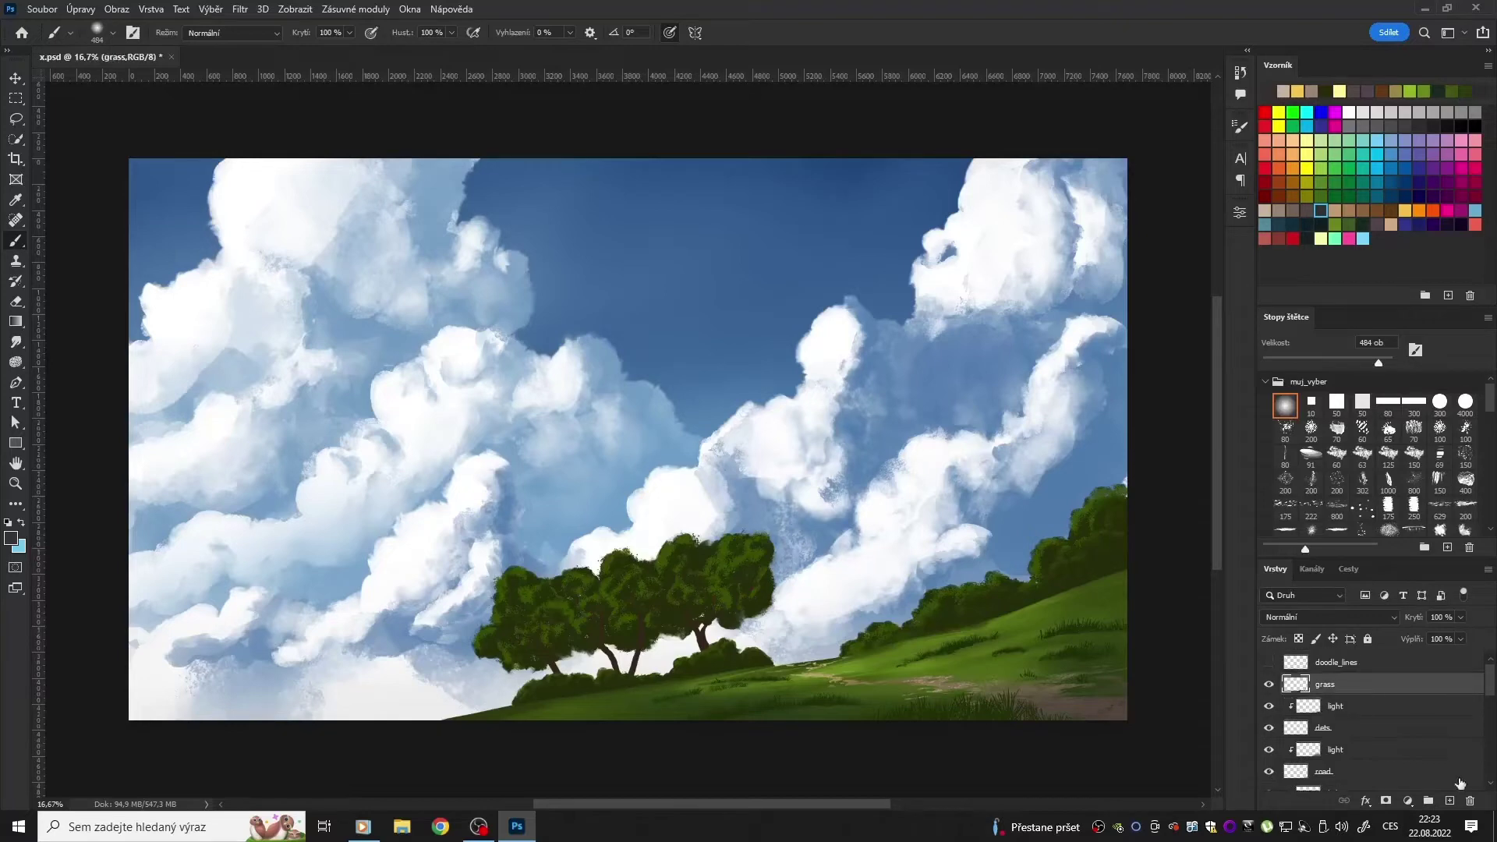
key(e)
key(b)
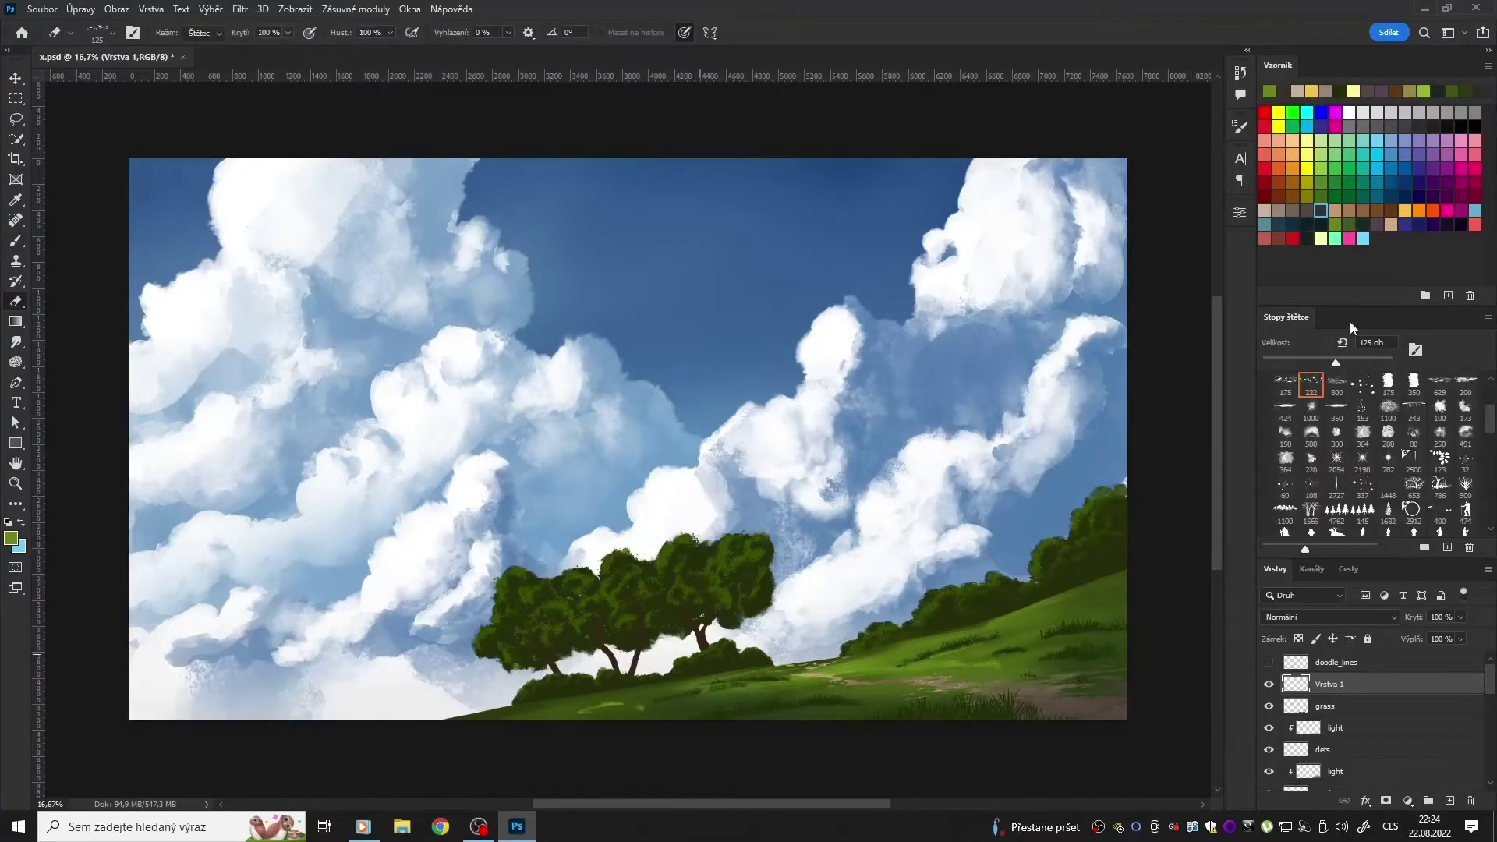
key(ctrl+u)
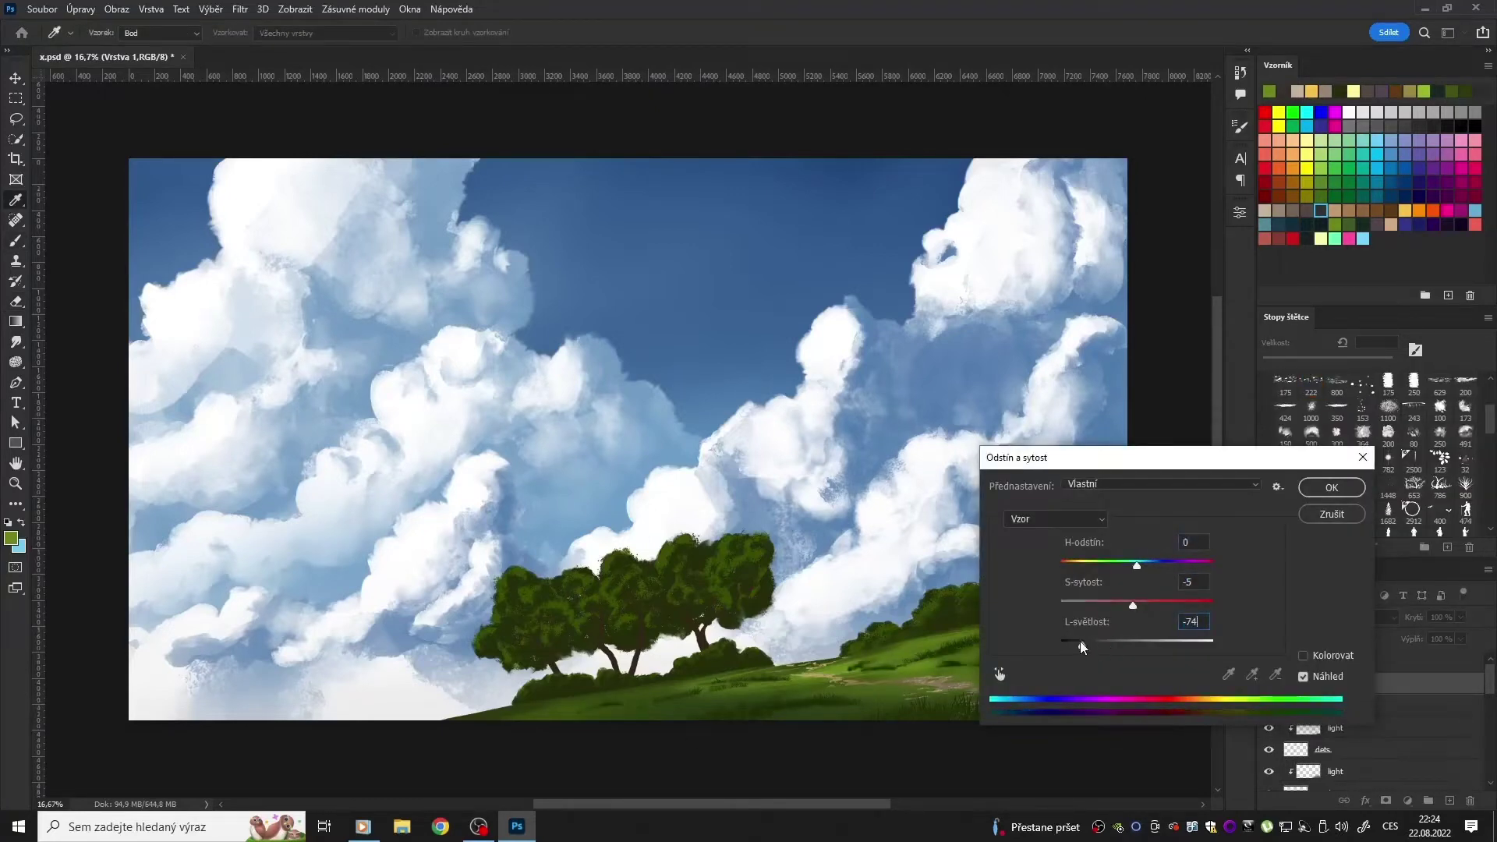
key(Escape)
Step: Apply a Hue/Saturation change and make the grass layer active
key(l)
key(e)
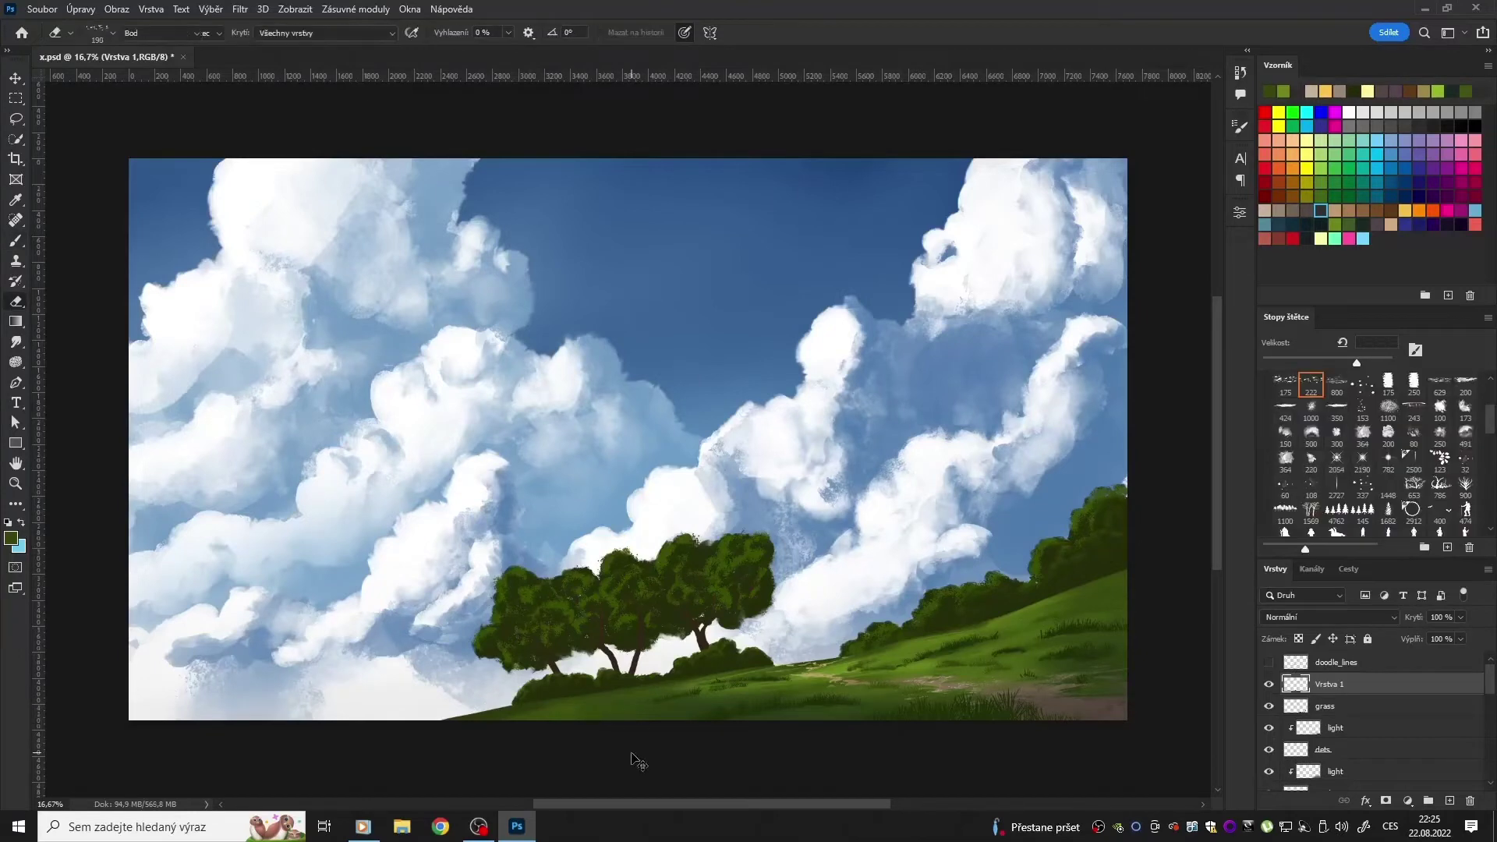
key(ctrl+u)
click(1346, 477)
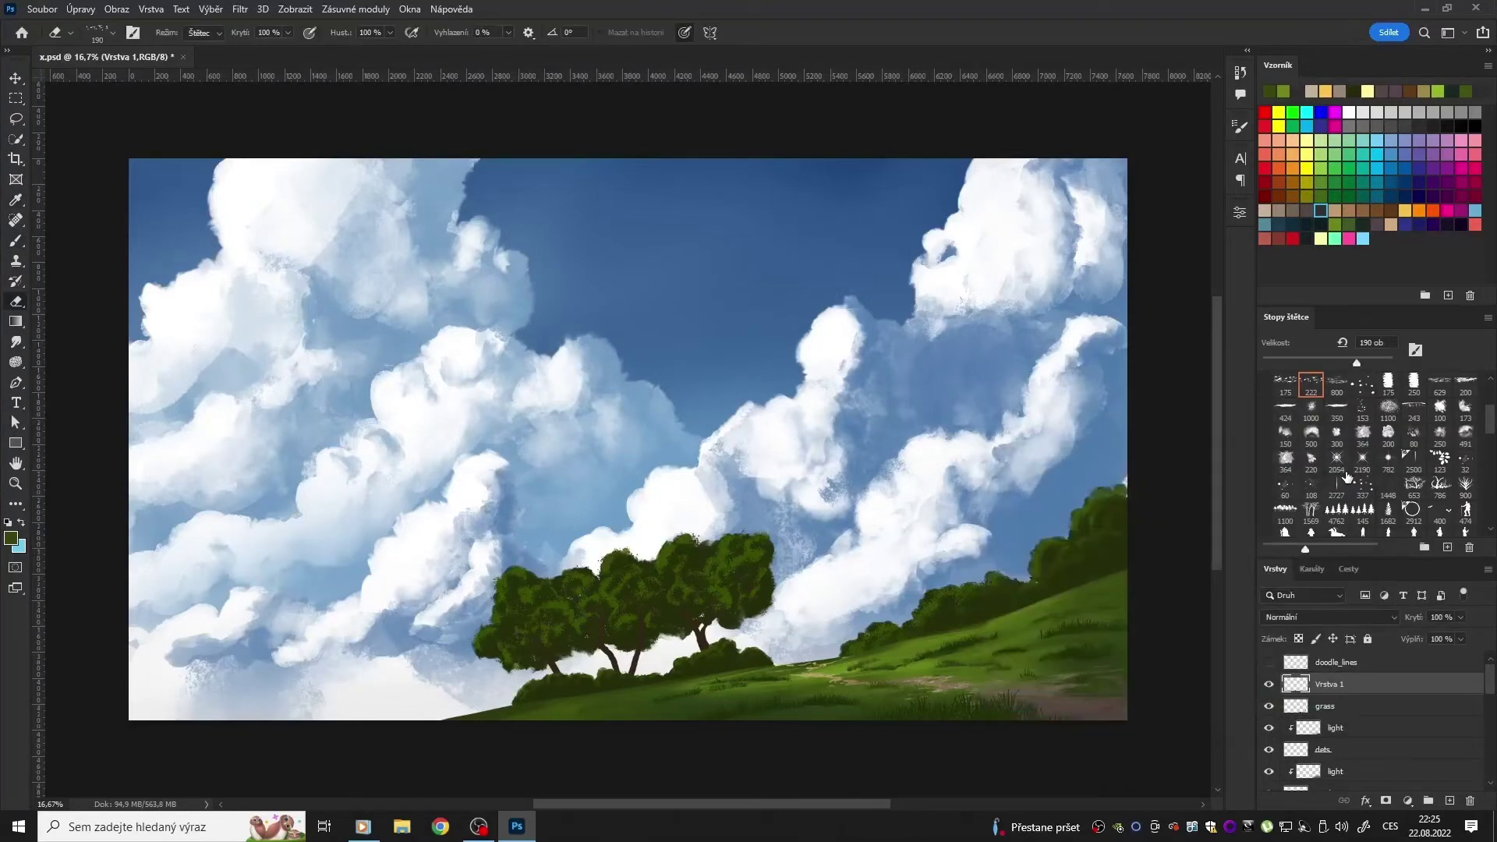
key(b)
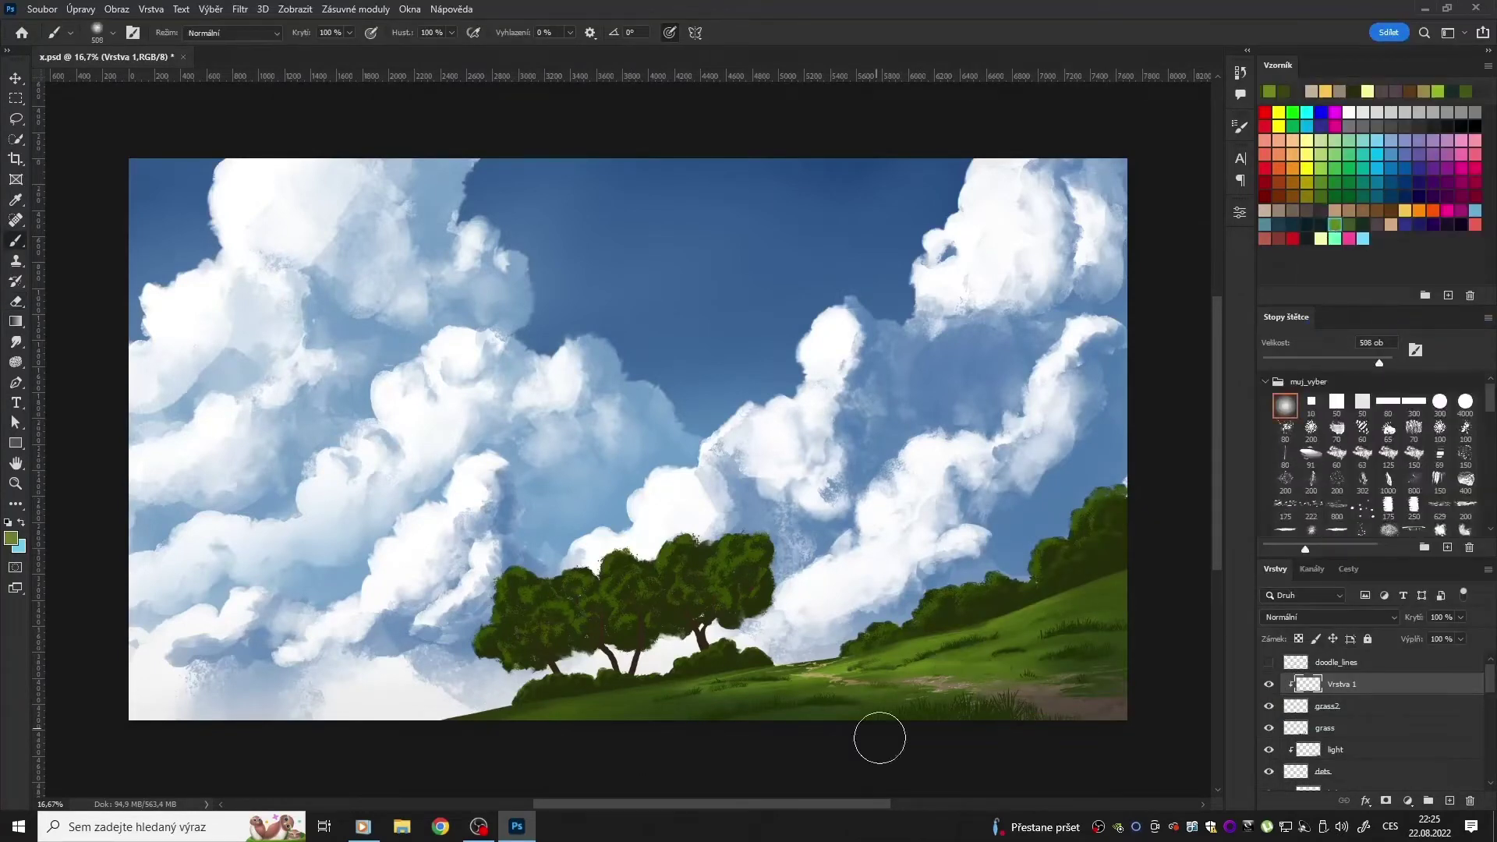
key(alt+bracketleft)
key(alt+bracketleft)
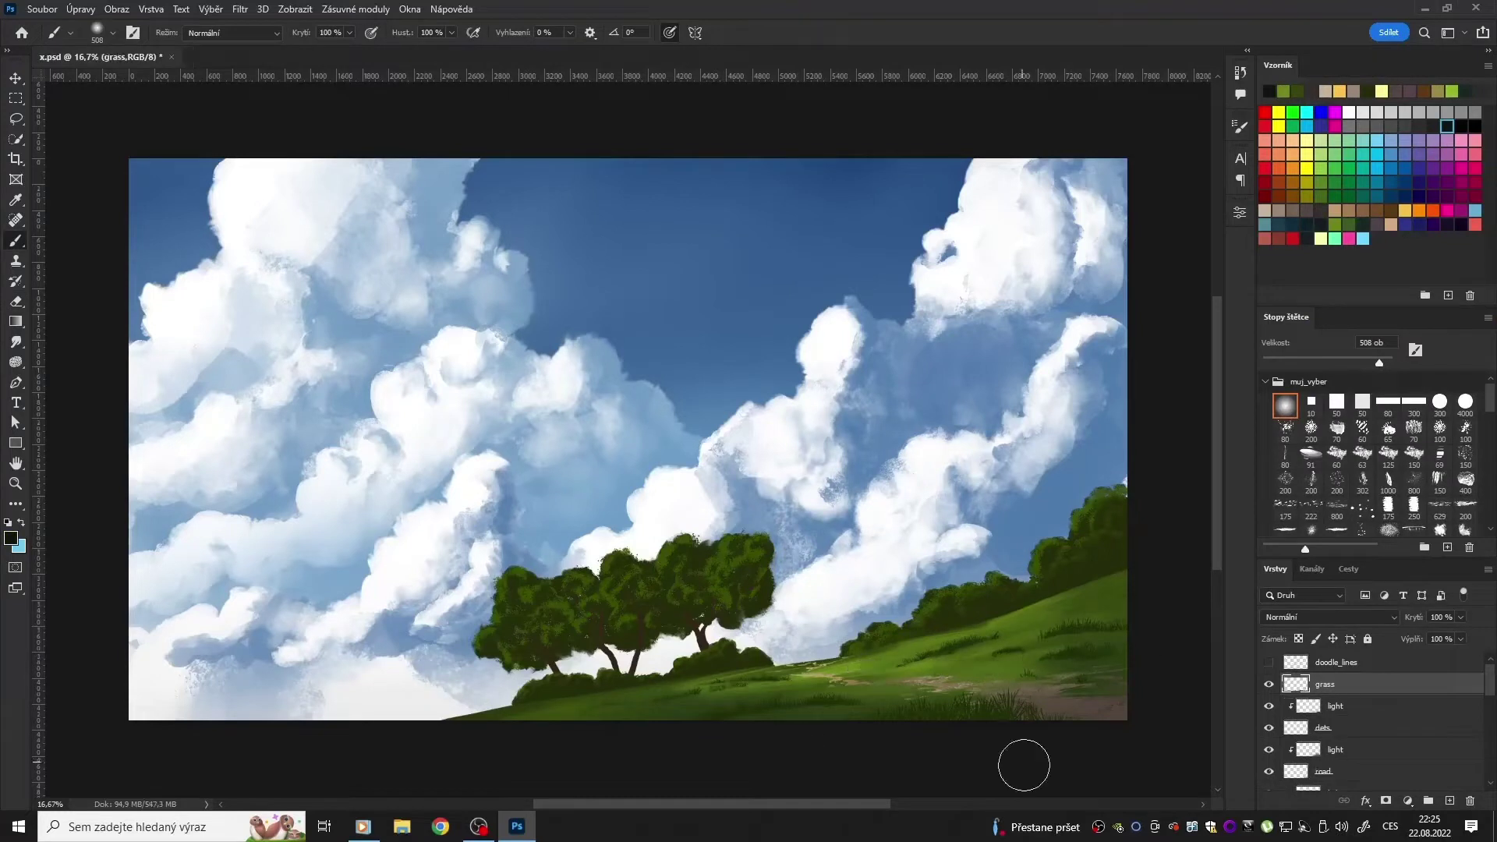
Step: Select the light layer, pick a textured brush preset, then make dets active
key(m)
drag(1489, 676, 1489, 711)
scroll(1486, 721, up, 3)
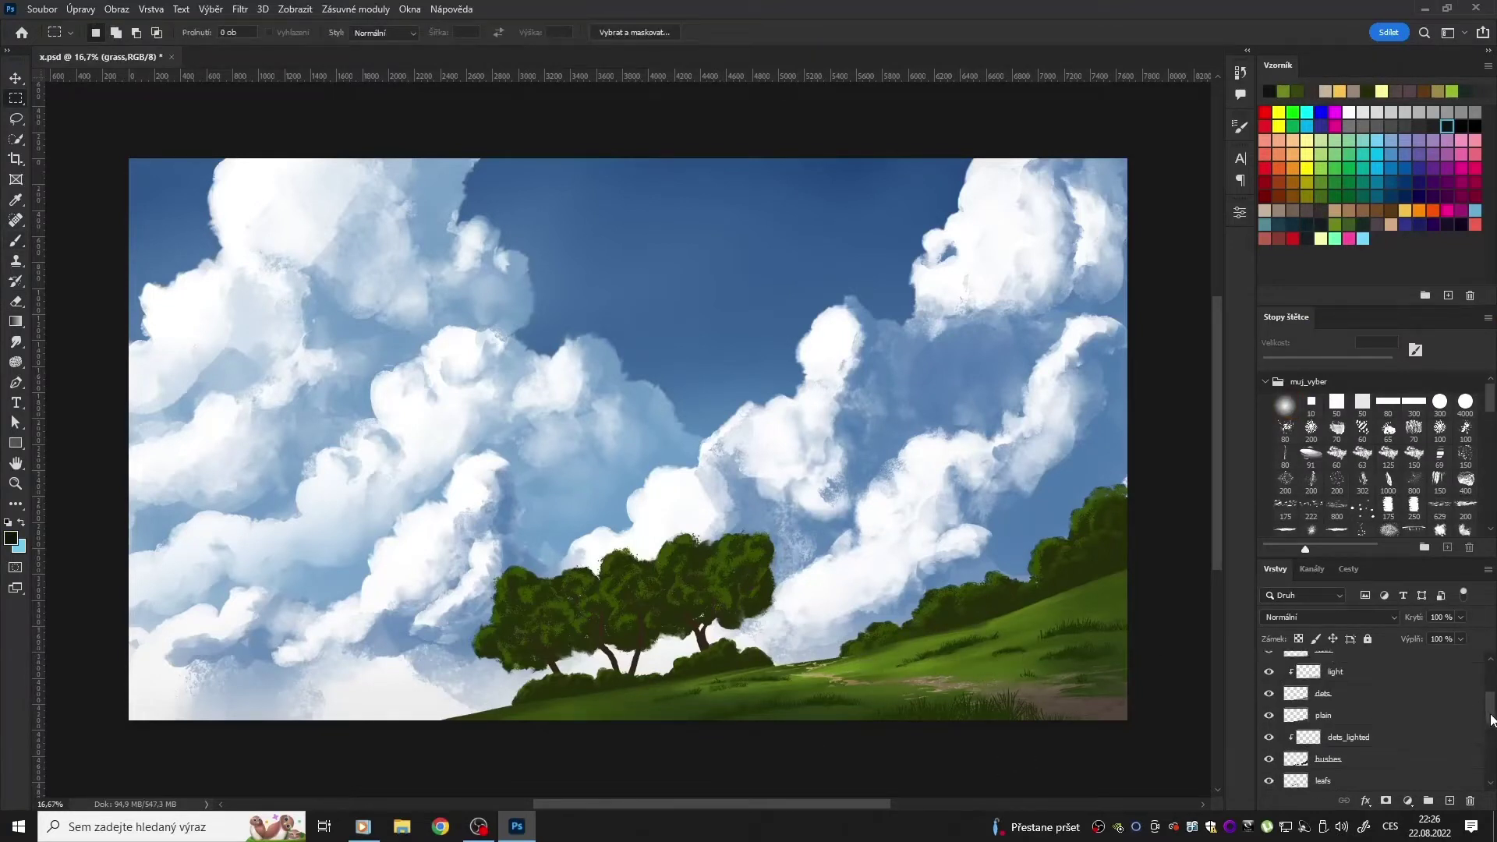
click(1335, 704)
key(b)
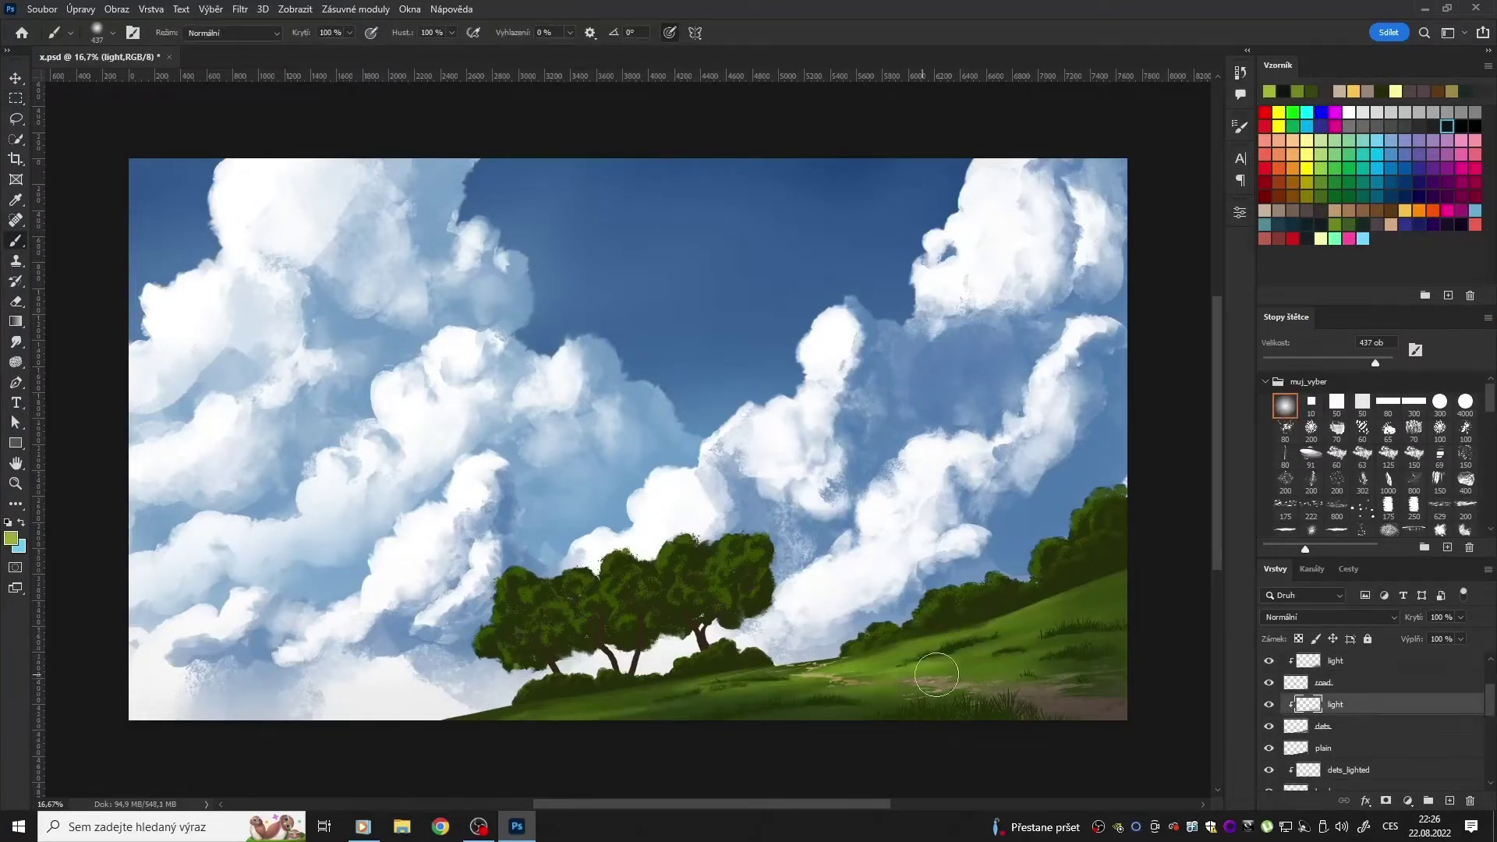
key(e)
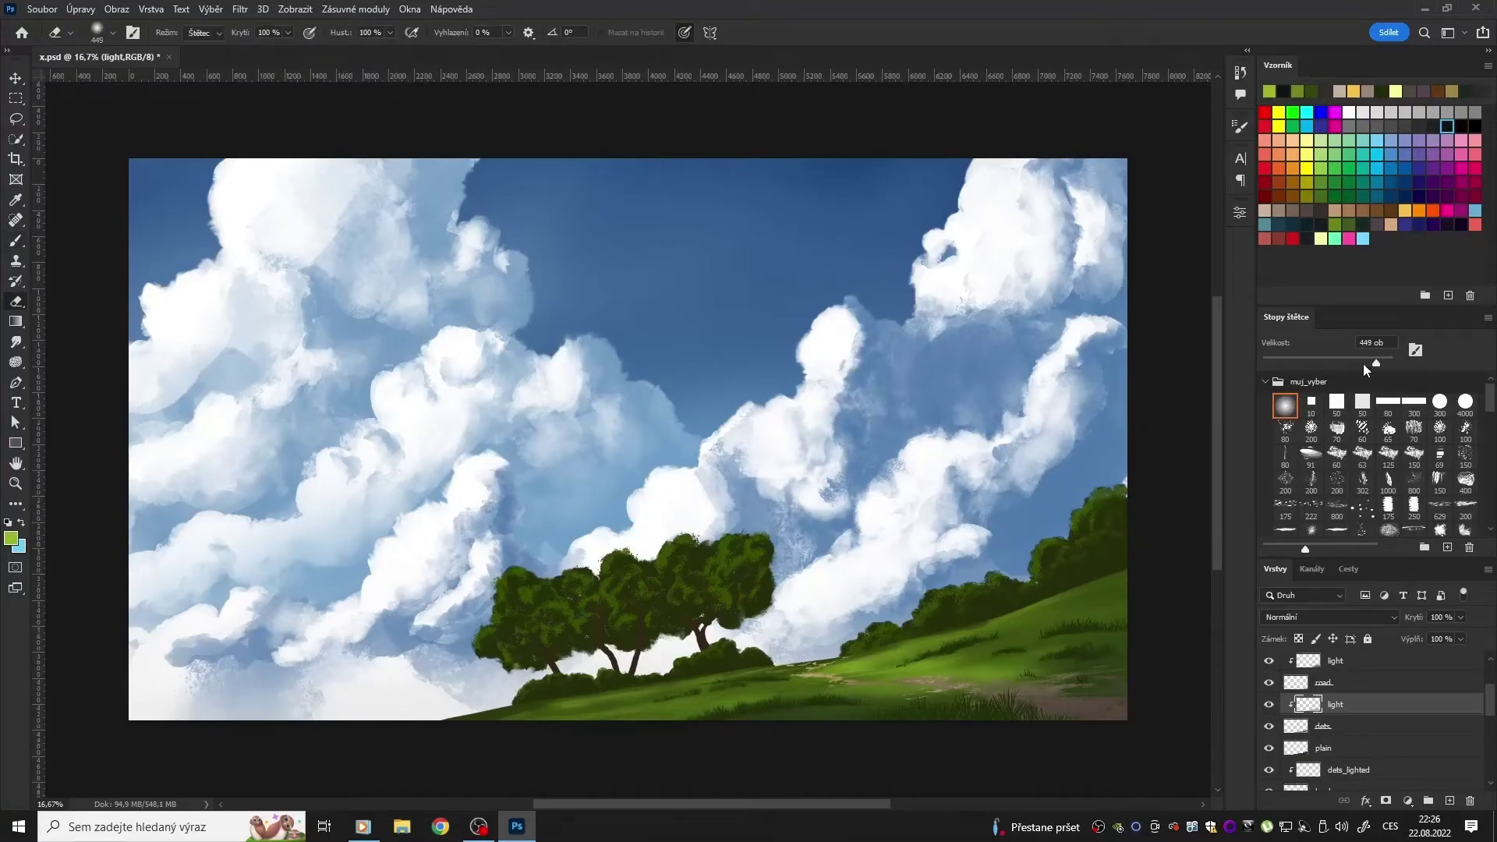
click(1387, 456)
key(b)
ctrl+click(1002, 620)
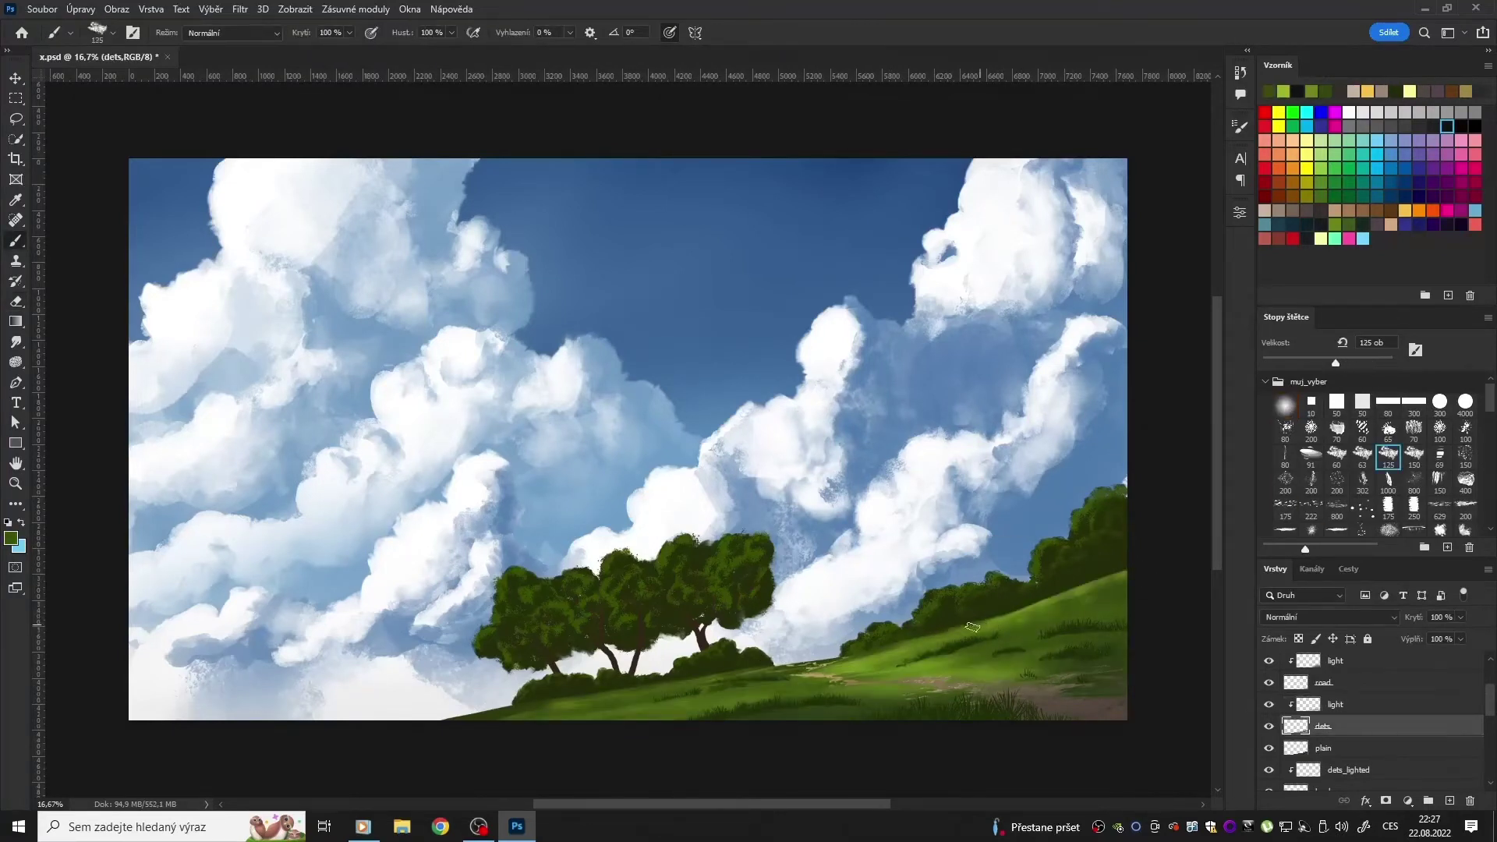
key(e)
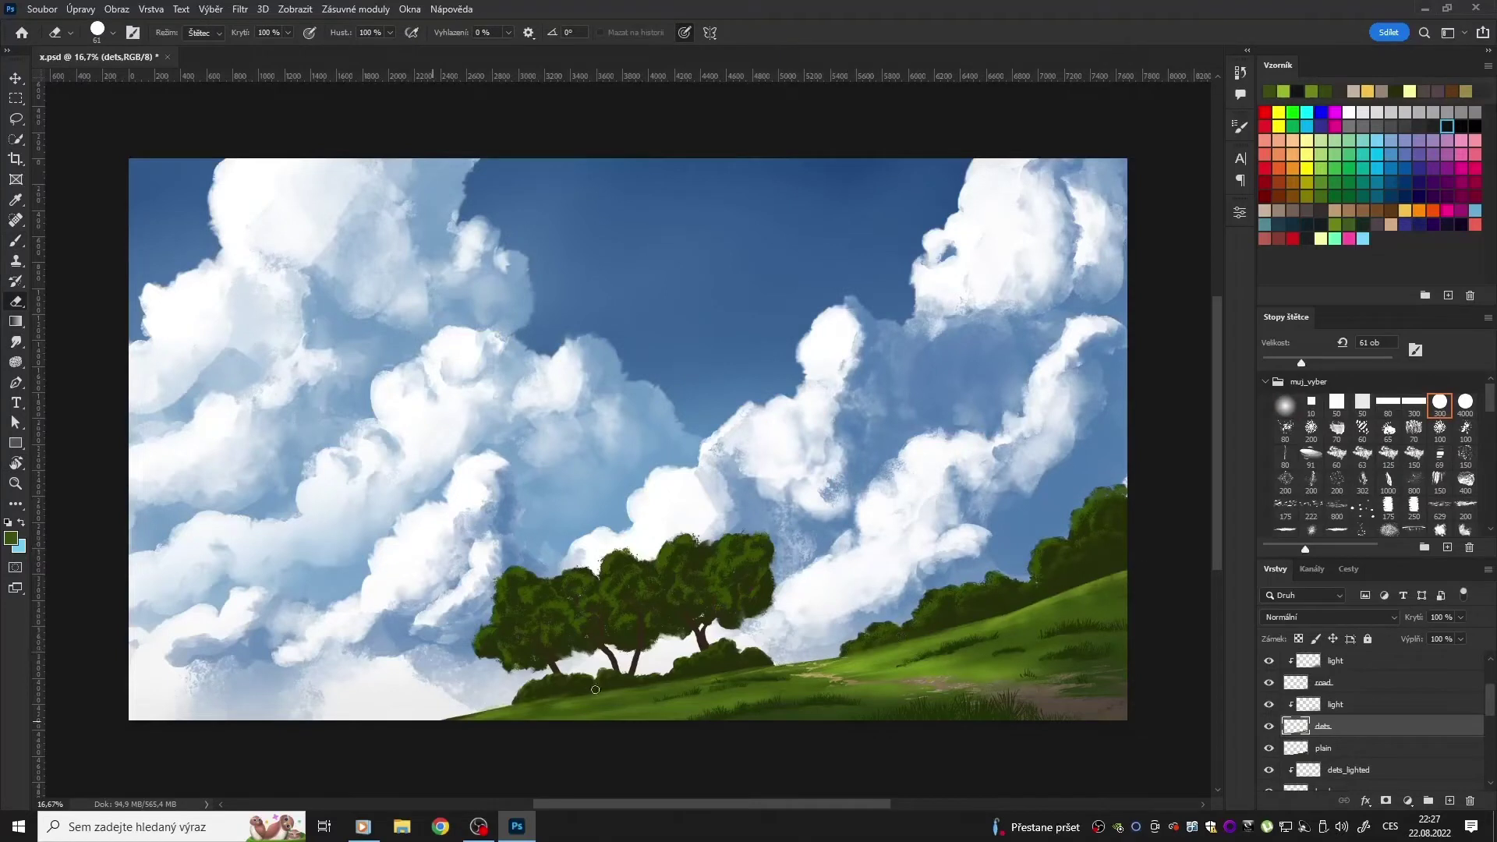
Step: Create new empty layer Vrstva 1 and choose a grass-blade brush shape
key(ctrl+shift+alt+n)
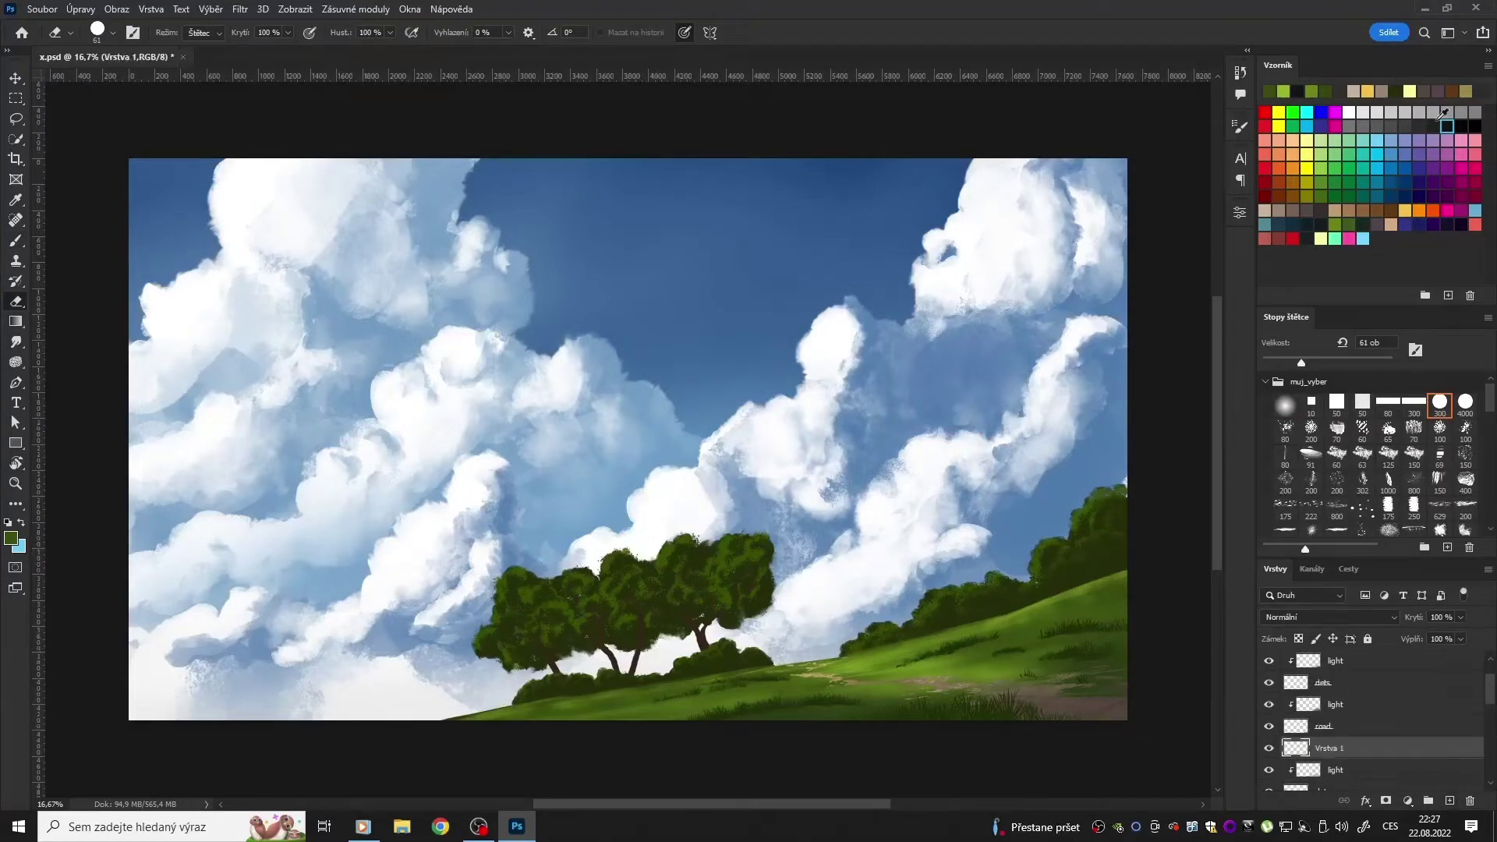
key(b)
key(e)
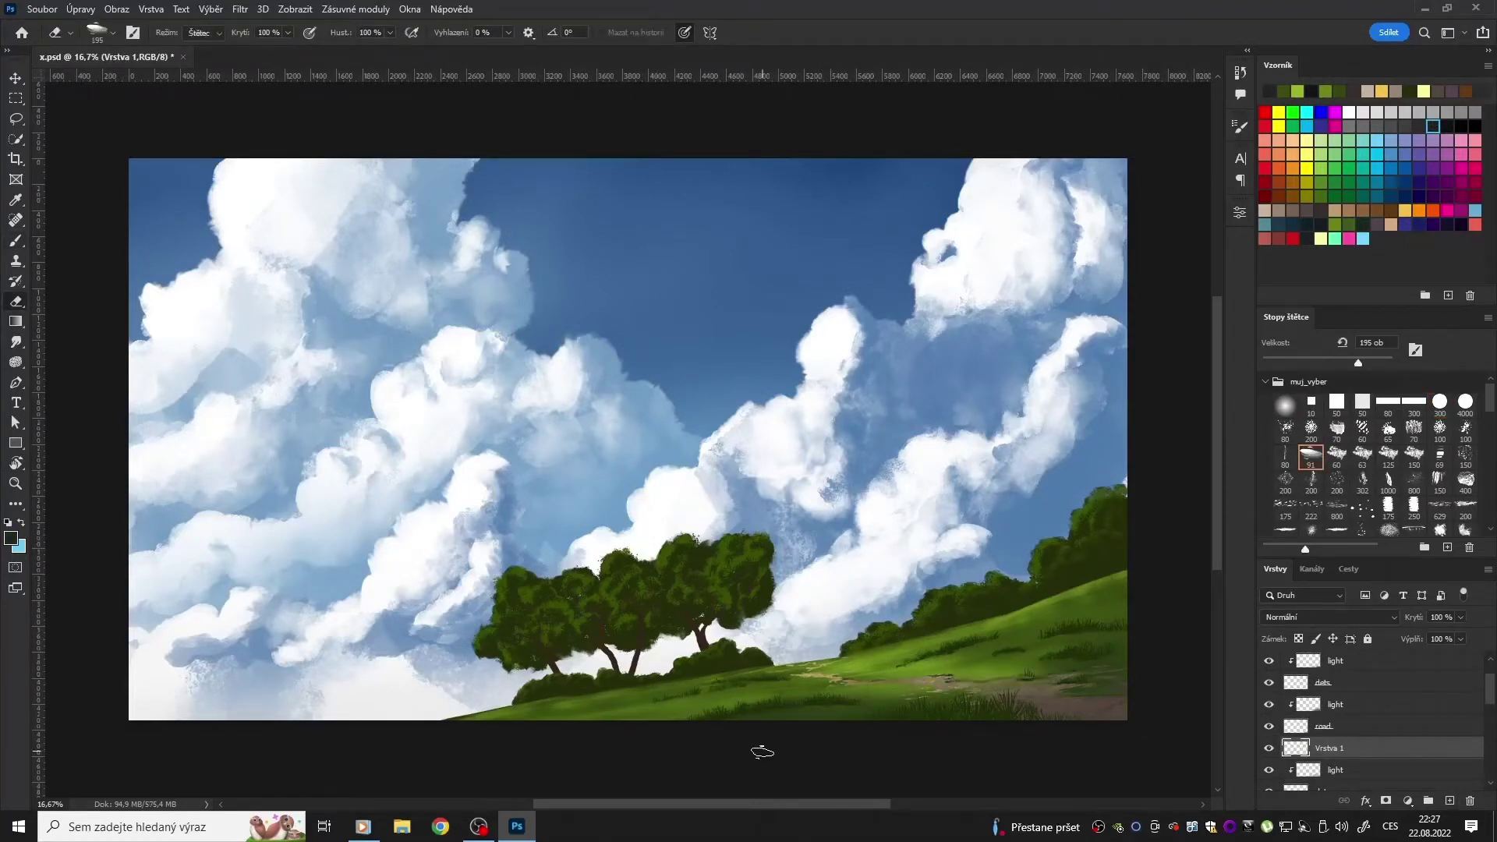
key(ctrl+z)
key(m)
key(ctrl+shift+z)
key(b)
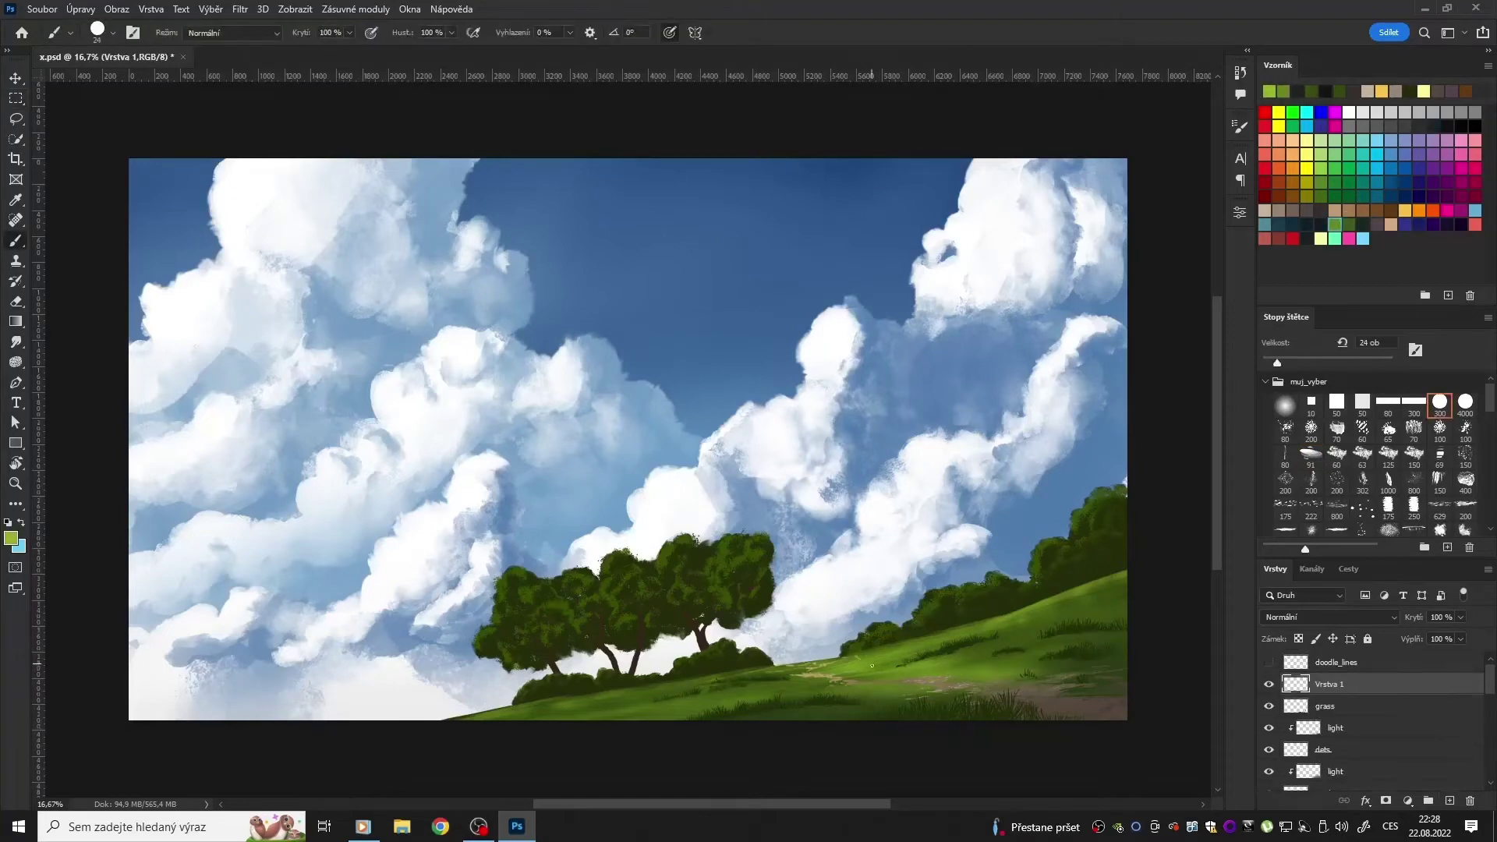
scroll(1477, 413, down, 10)
click(1310, 518)
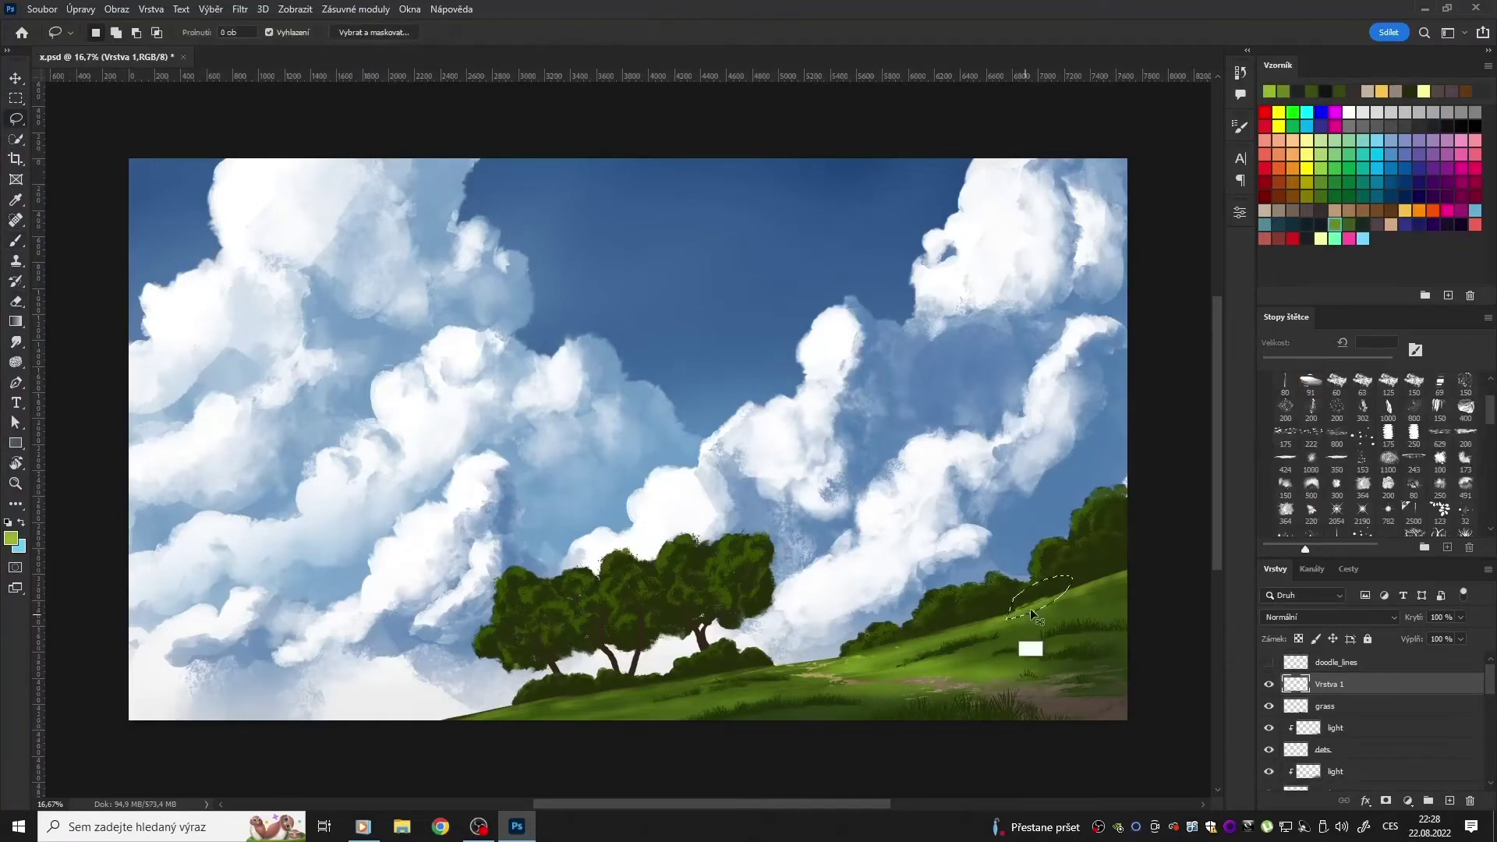
Step: Paint light green grass on the right hillside and tone it with Hue/Saturation
key(comma)
drag(948, 668, 987, 667)
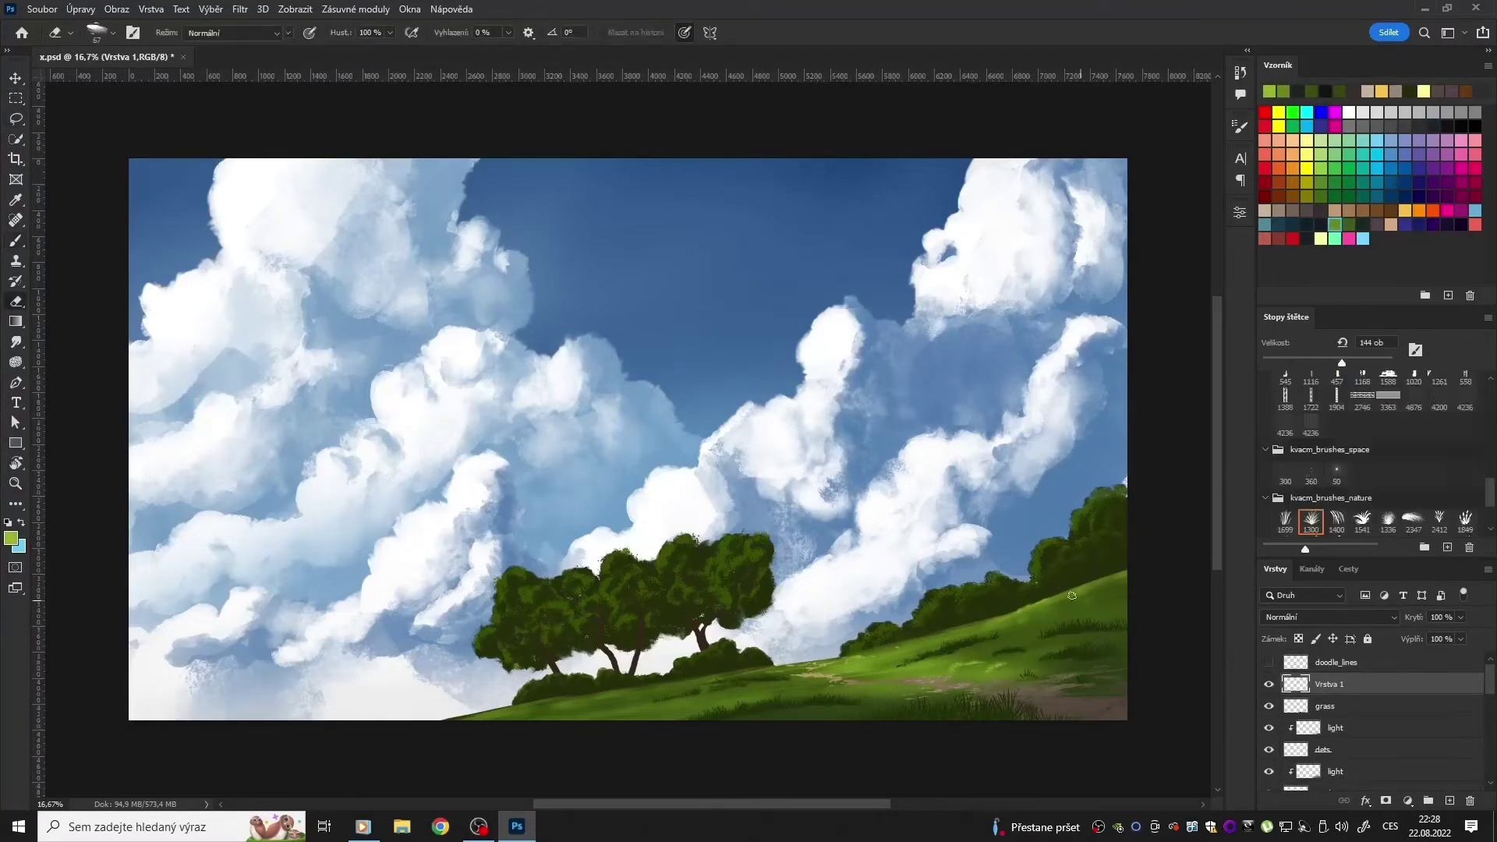
key(ctrl+u)
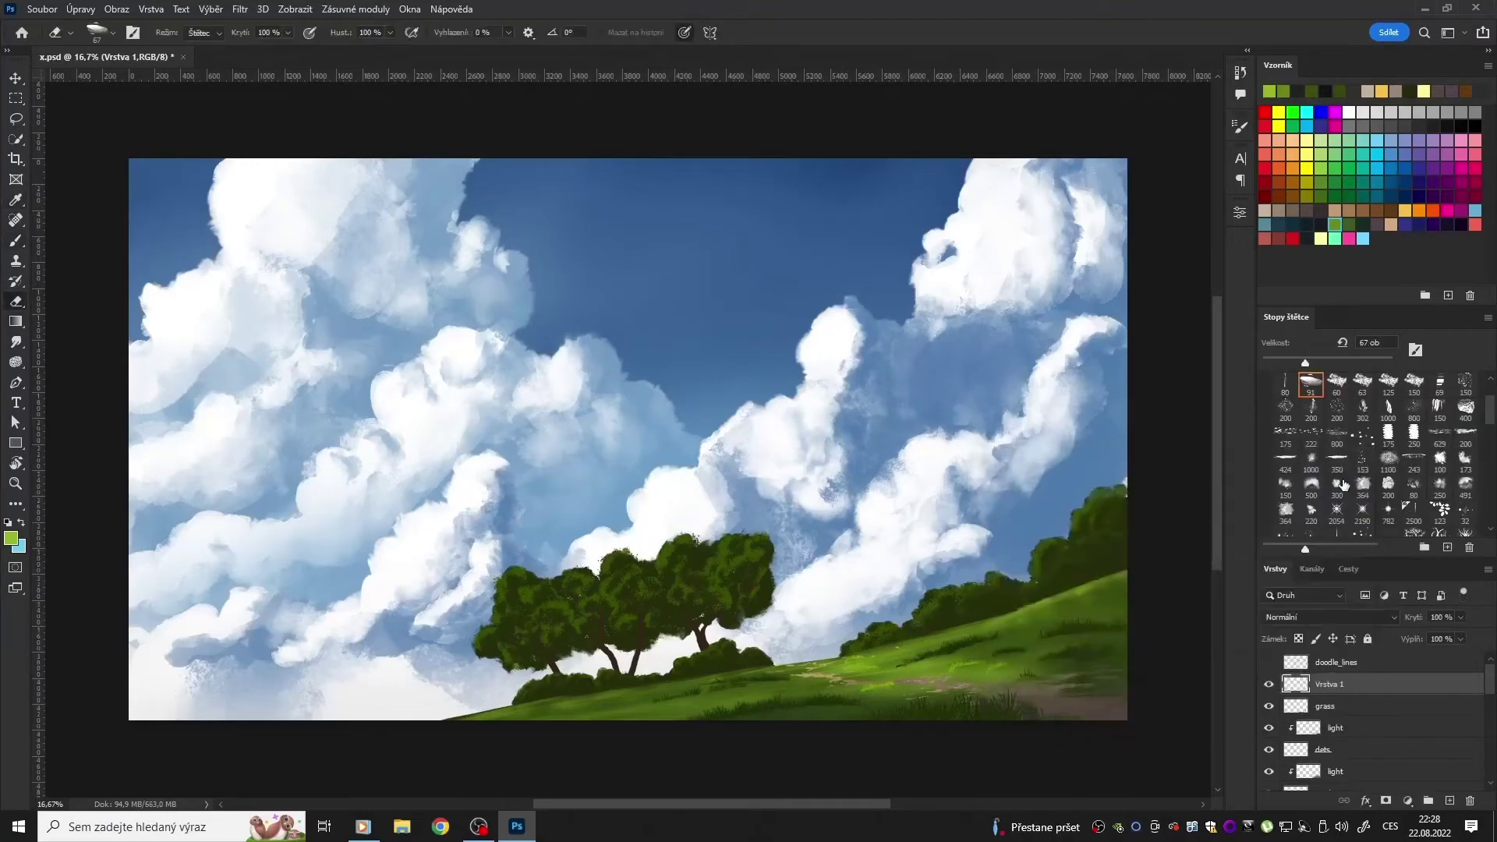
click(1331, 488)
key(e)
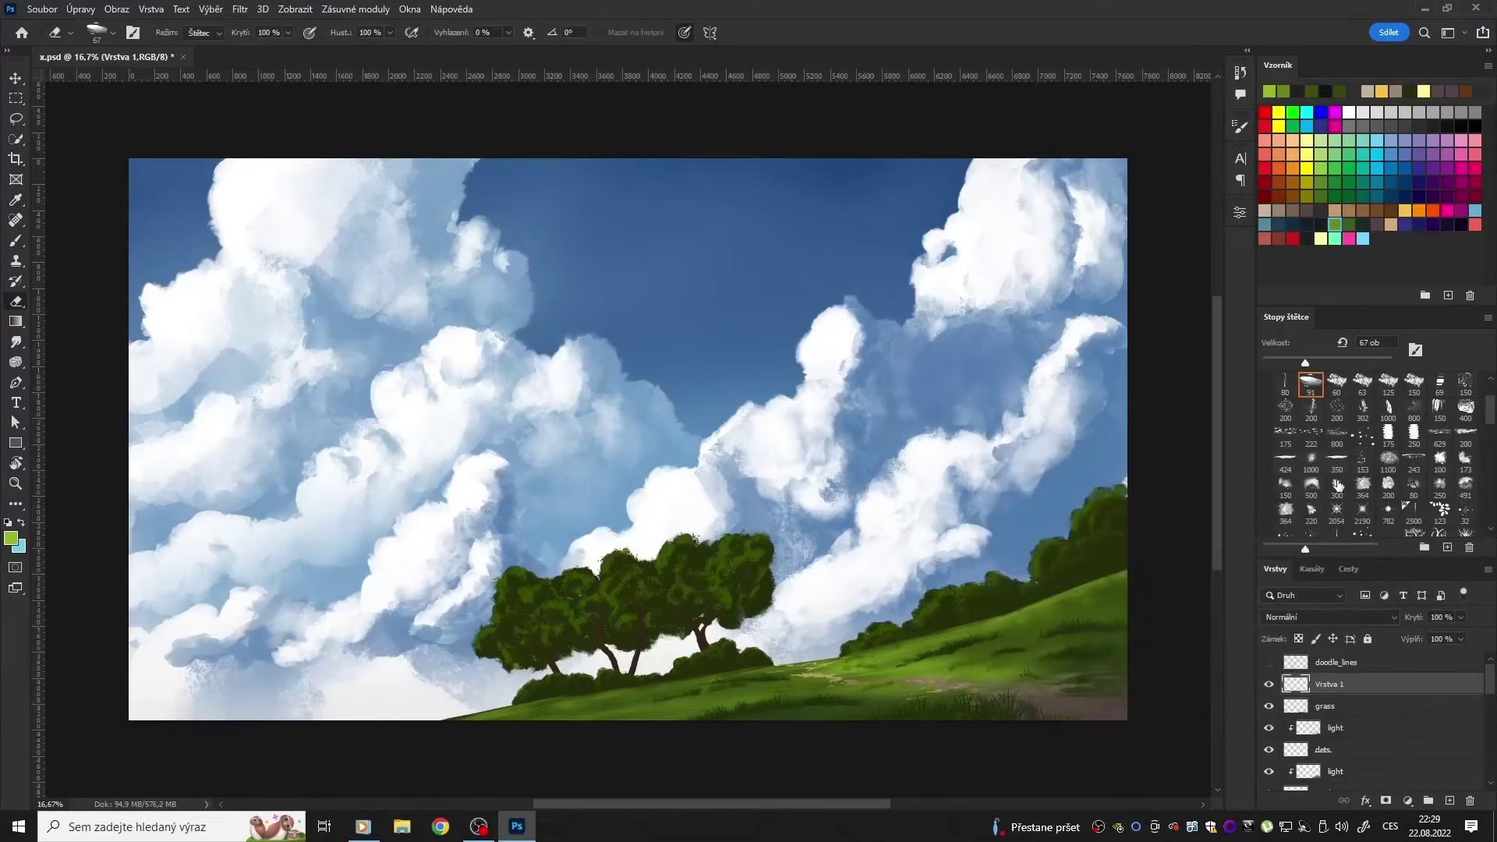
Step: Merge Vrstva 1 down into the grass layer and adjust the grass colour
key(ctrl+e)
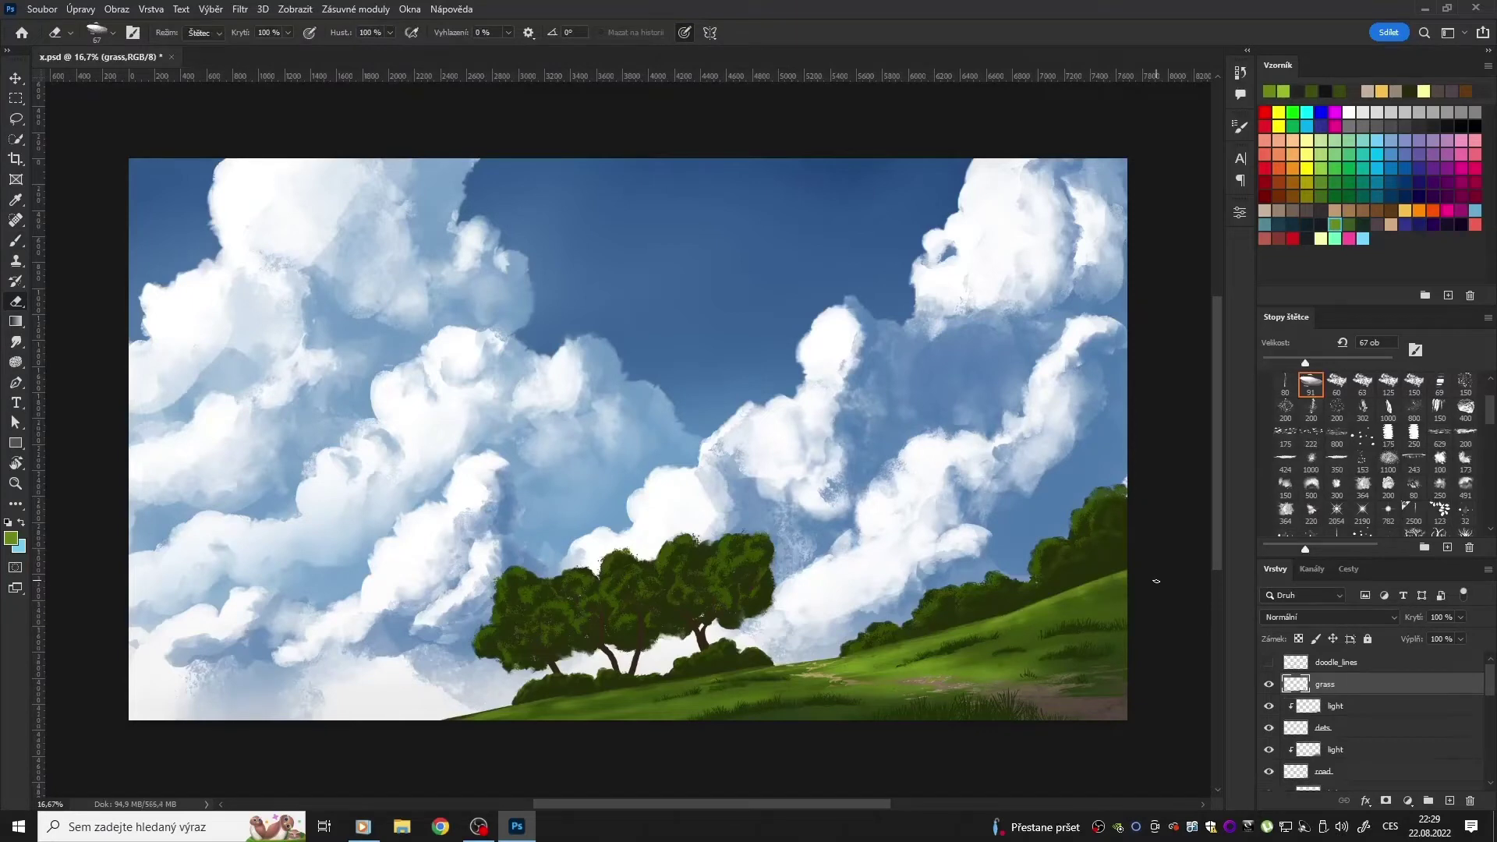
key(b)
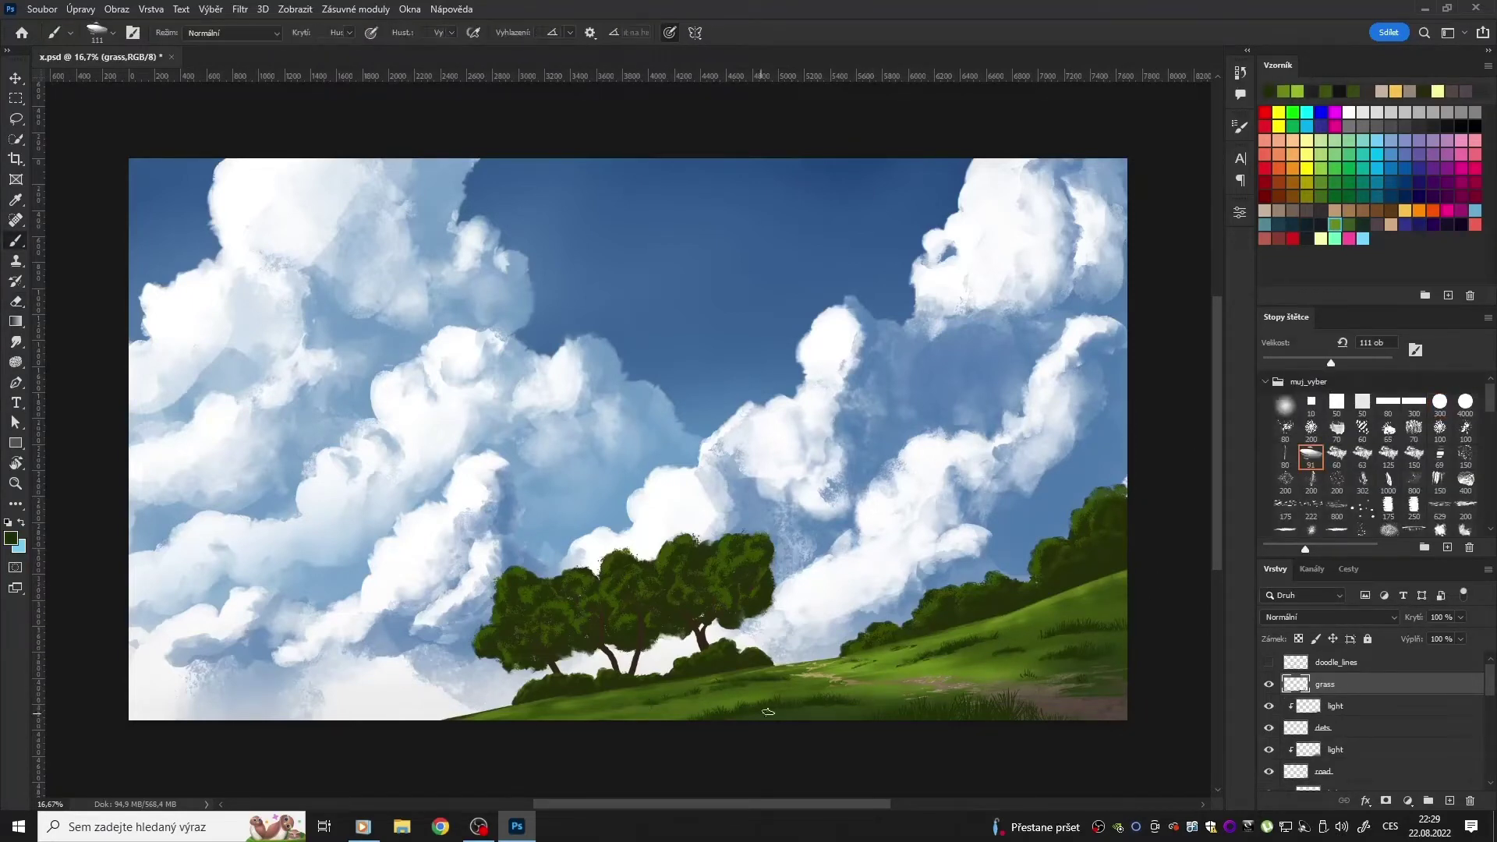
key(ctrl+u)
key(Return)
Step: Run Hue/Saturation on the trees and bushes layers to darken them
key(m)
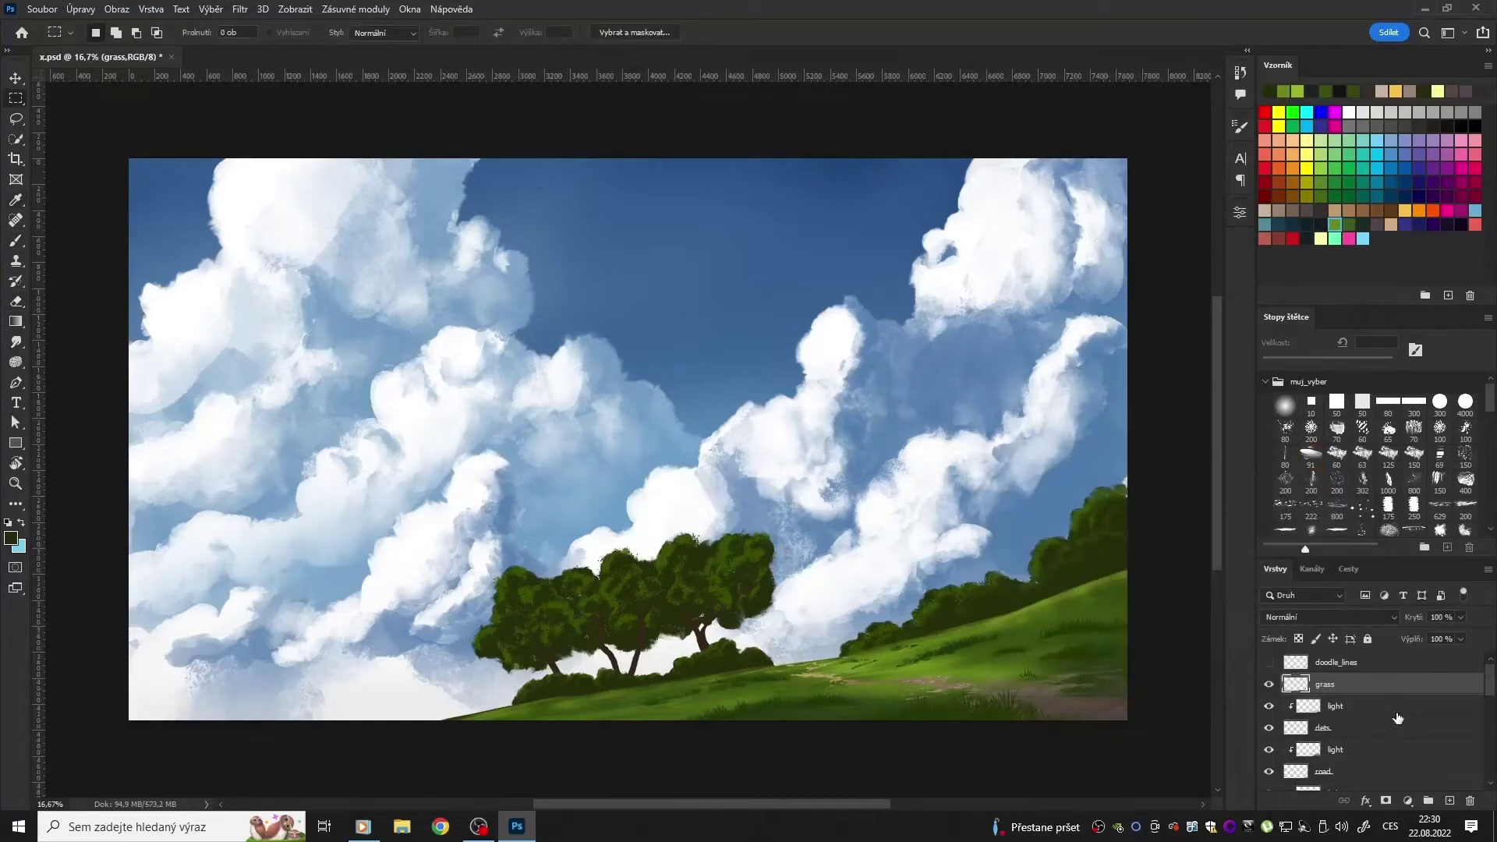
scroll(1397, 717, down, 3)
click(1341, 718)
key(ctrl+u)
key(Escape)
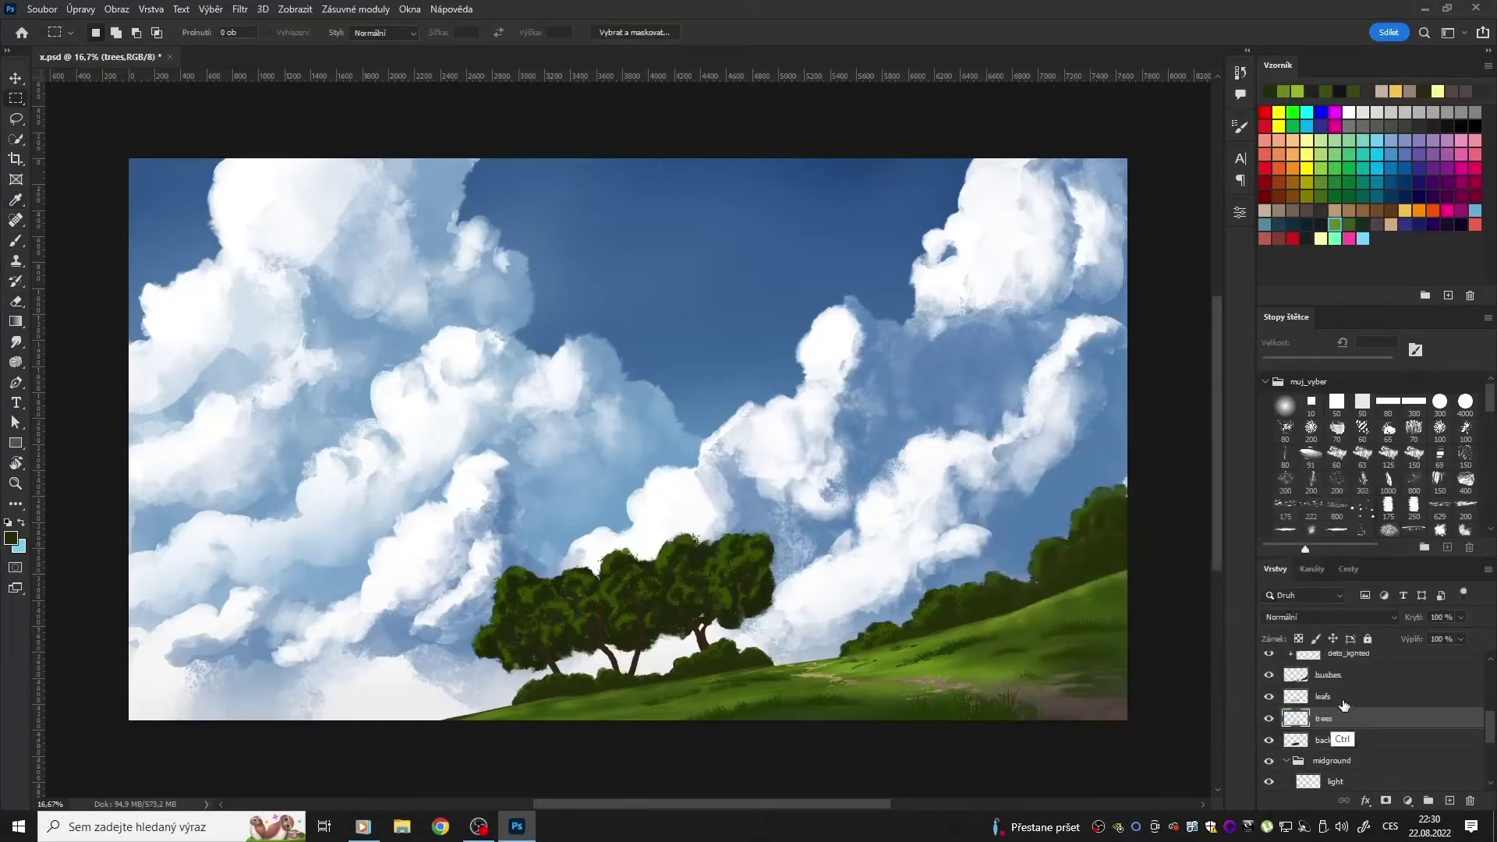
key(ctrl+u)
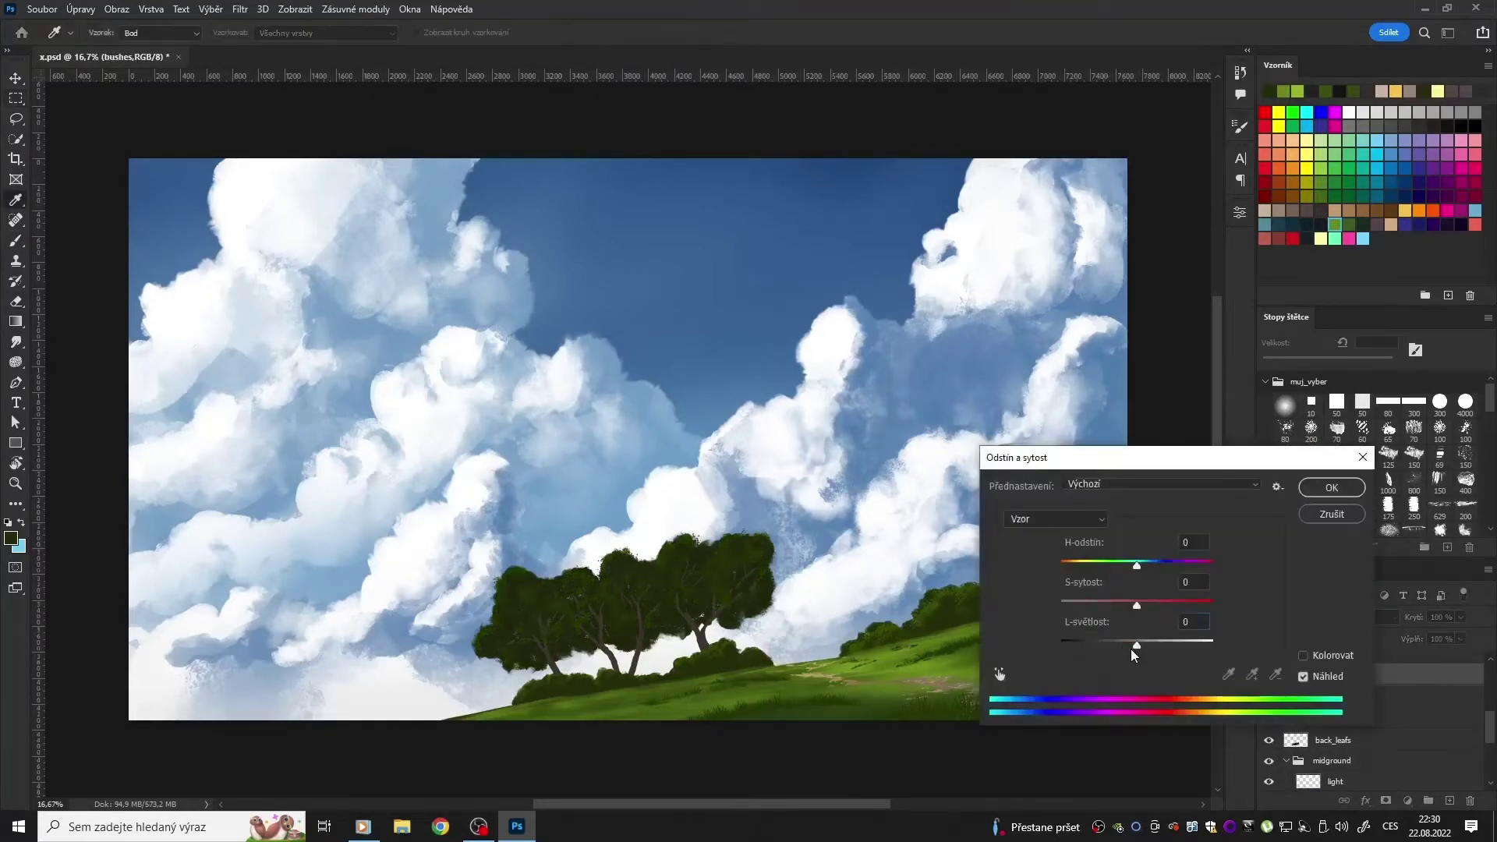
key(Escape)
Step: Darken the dets layer by lowering Lightness to about -15
key(alt+bracketright)
key(alt+bracketright)
key(alt+bracketright)
key(ctrl+u)
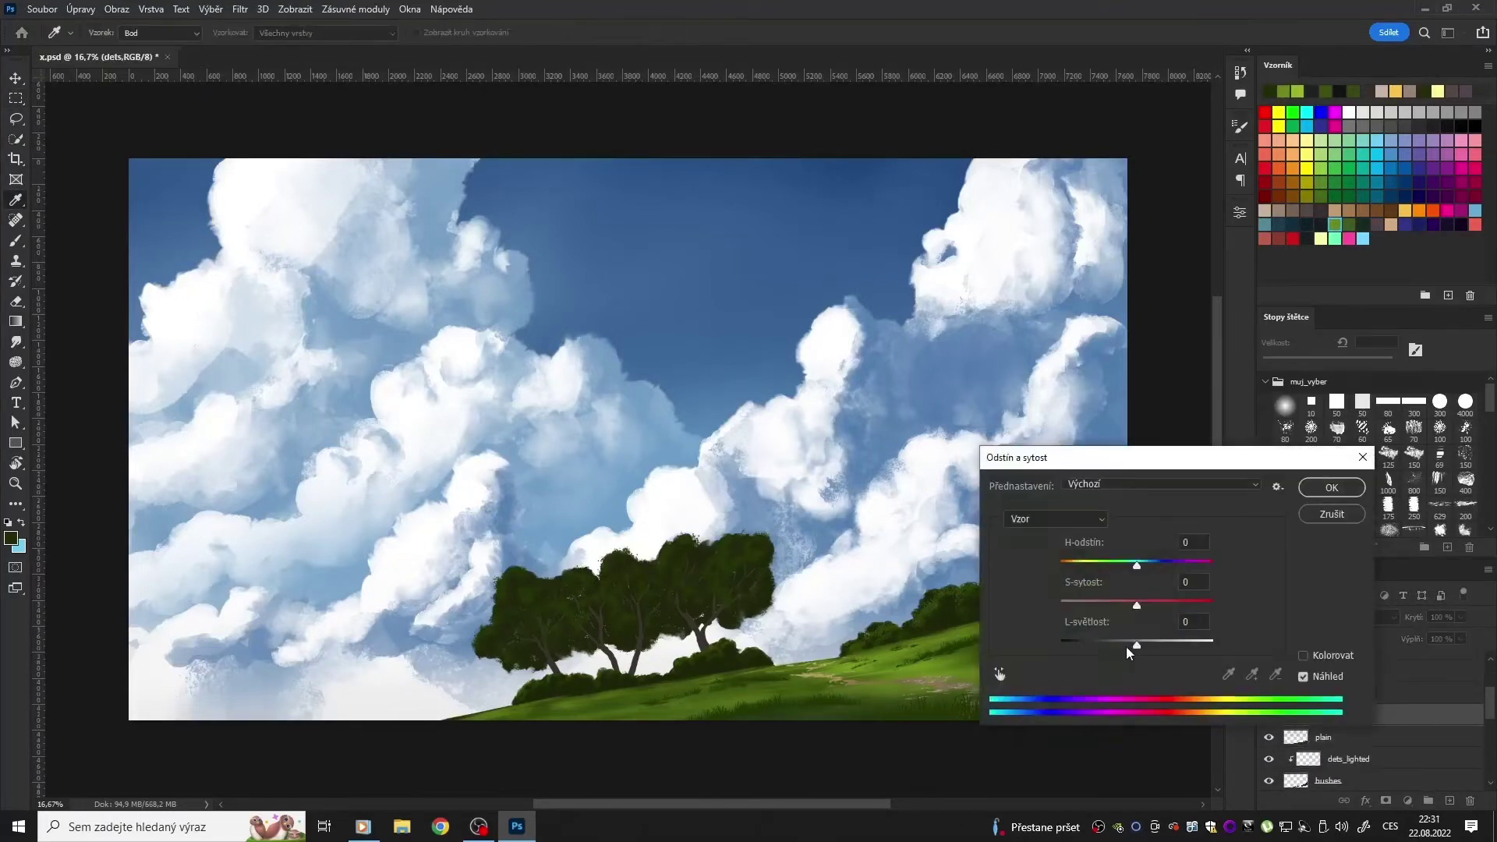
click(1127, 646)
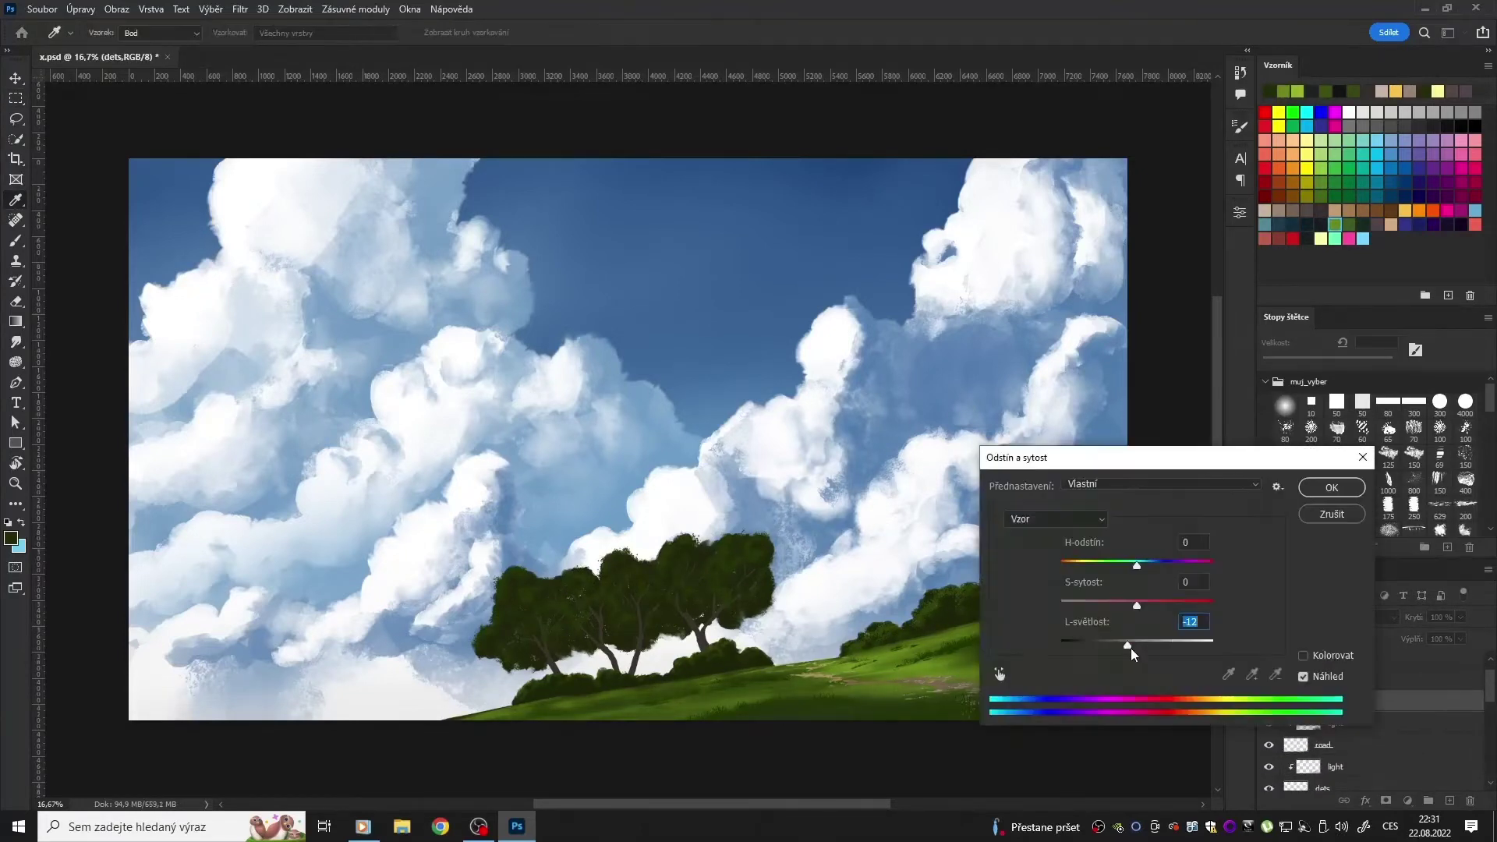
drag(1131, 649, 1124, 649)
key(Return)
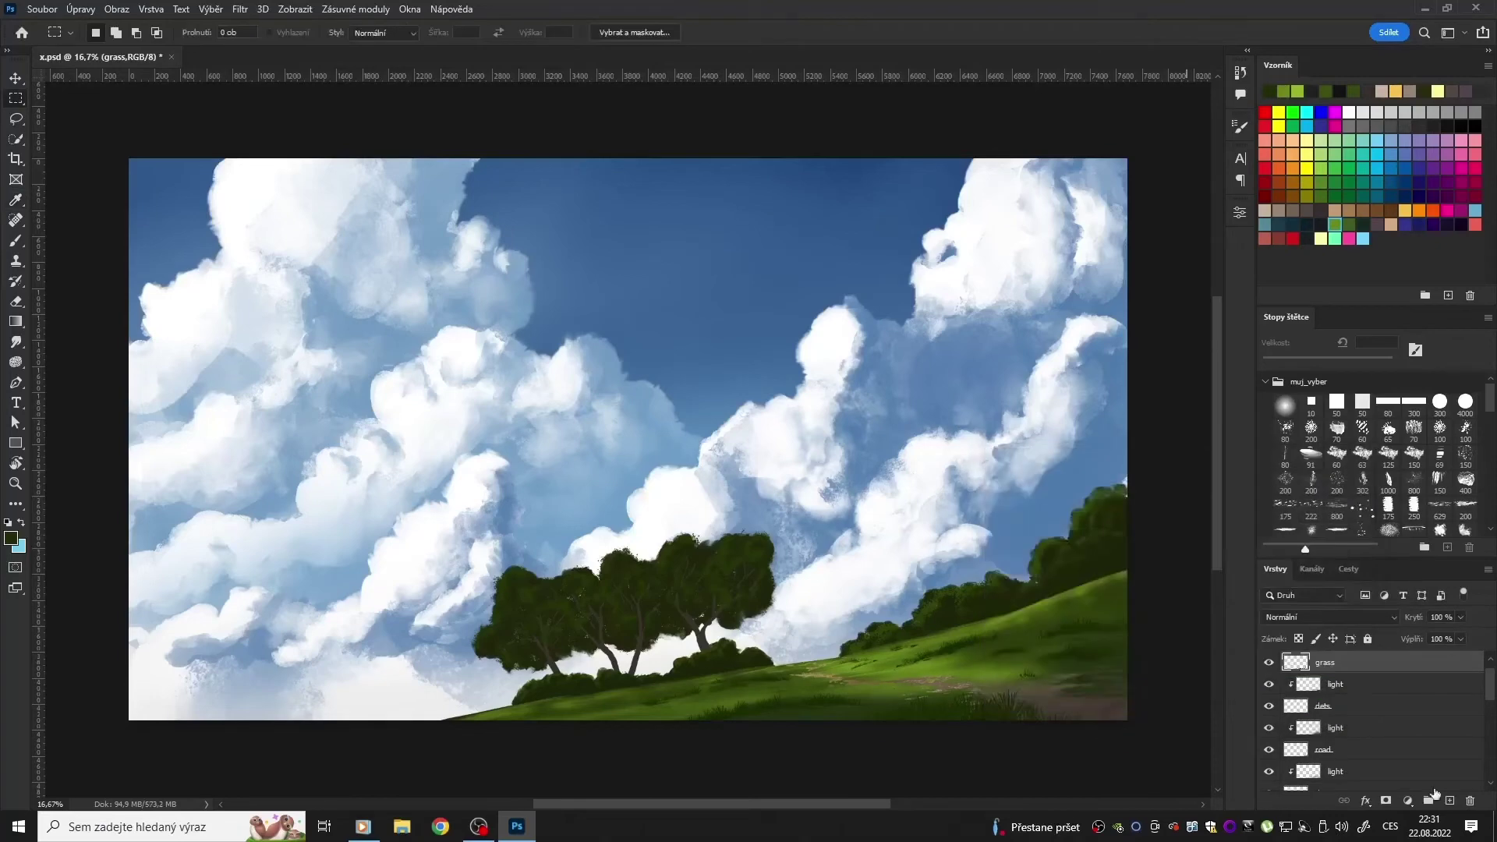
Step: Pick a darker green brush colour for the light layers above grass and road
key(alt+bracketright)
key(b)
alt+click(922, 644)
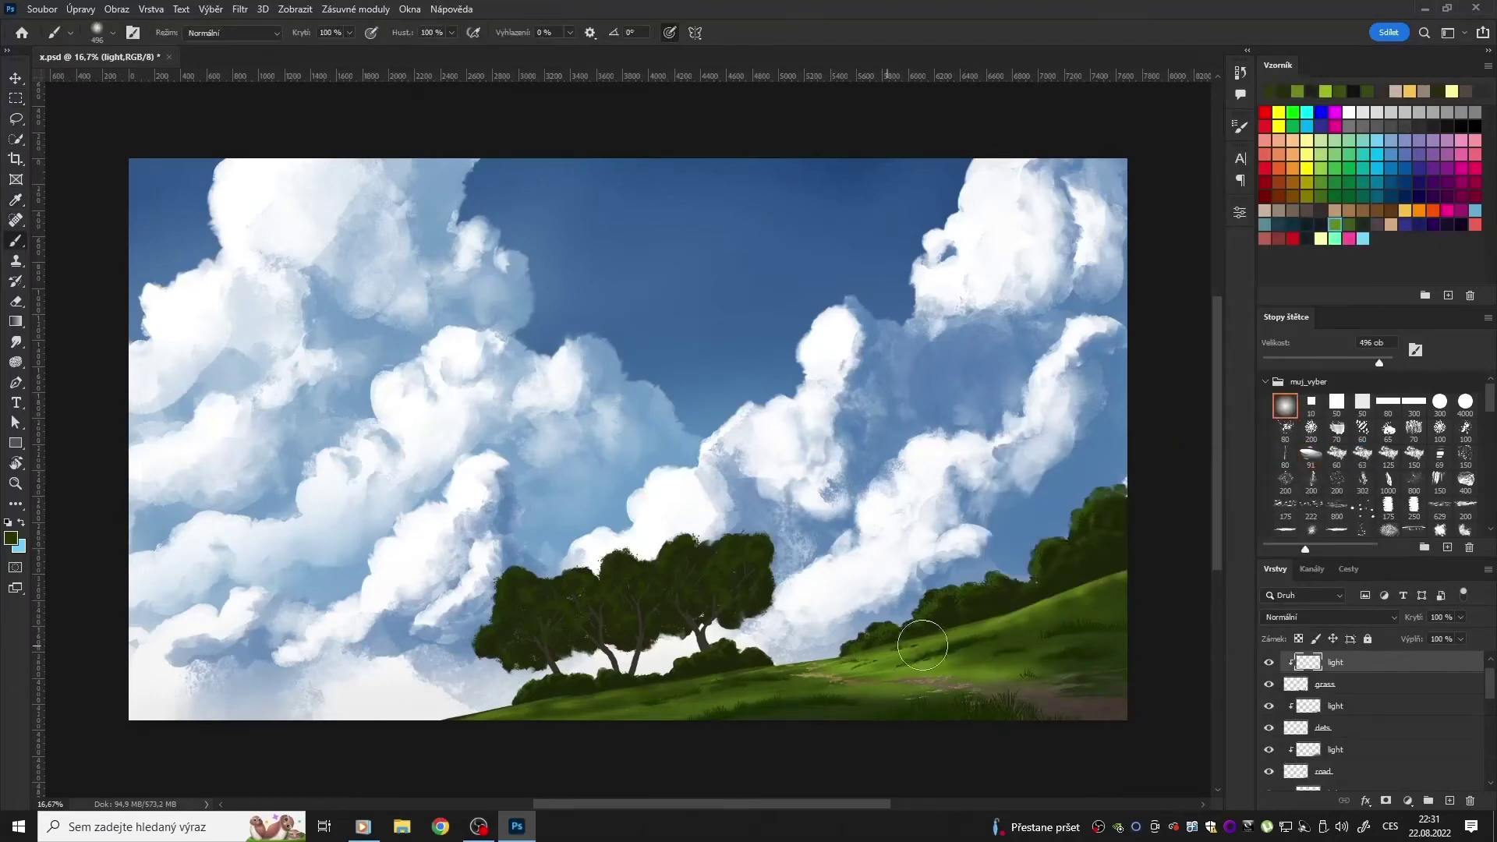
click(1341, 749)
Step: Cycle through the light layers, switching the paint colour on the top light layer
alt+click(886, 680)
key(alt+bracketright)
key(alt+bracketright)
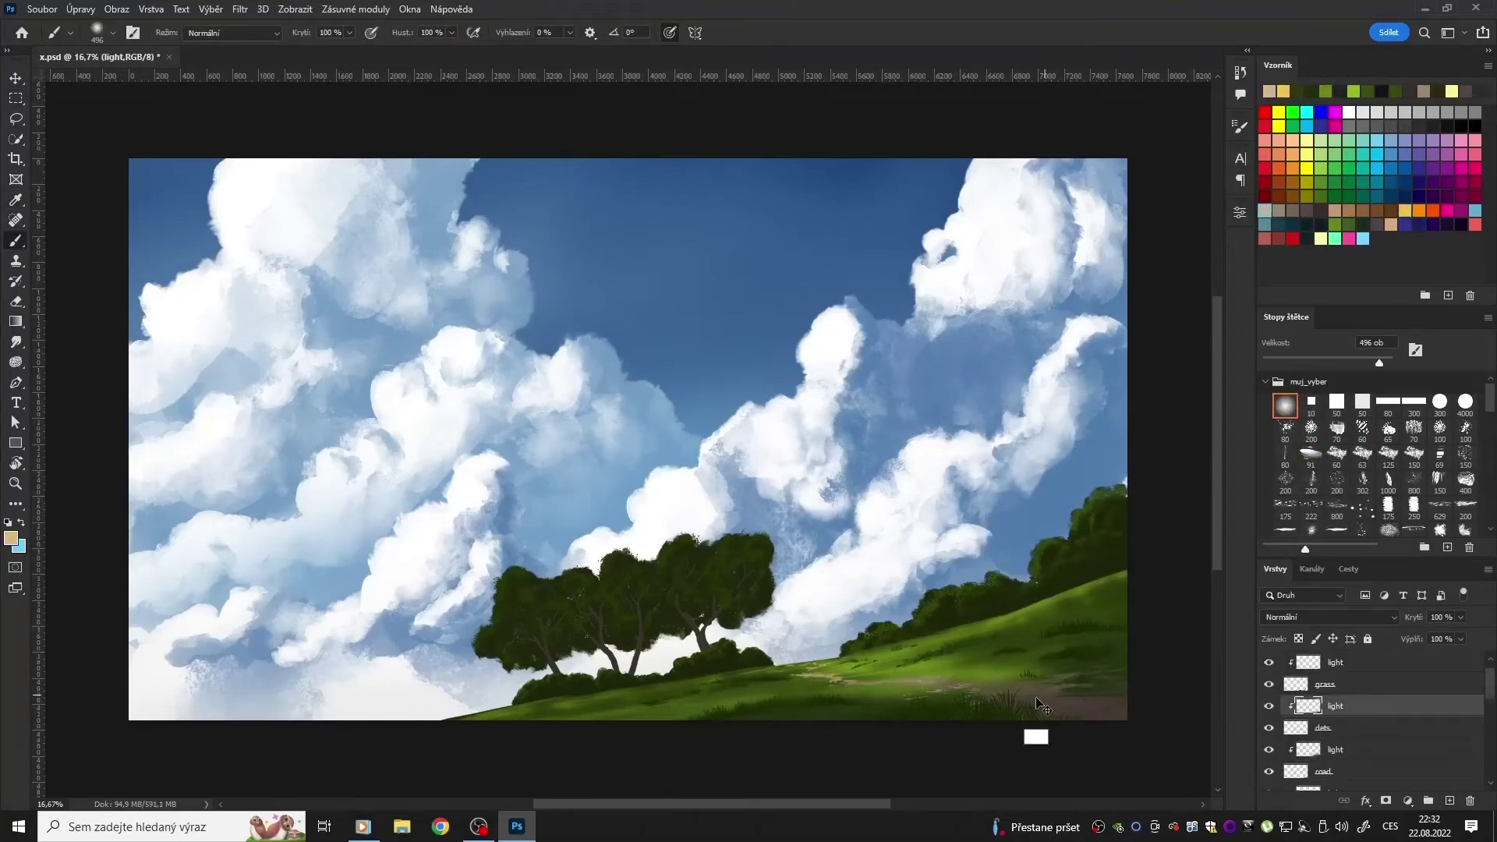
alt+click(942, 616)
key(alt+bracketright)
key(alt+bracketright)
key(alt+bracketleft)
key(alt+bracketleft)
key(alt+bracketleft)
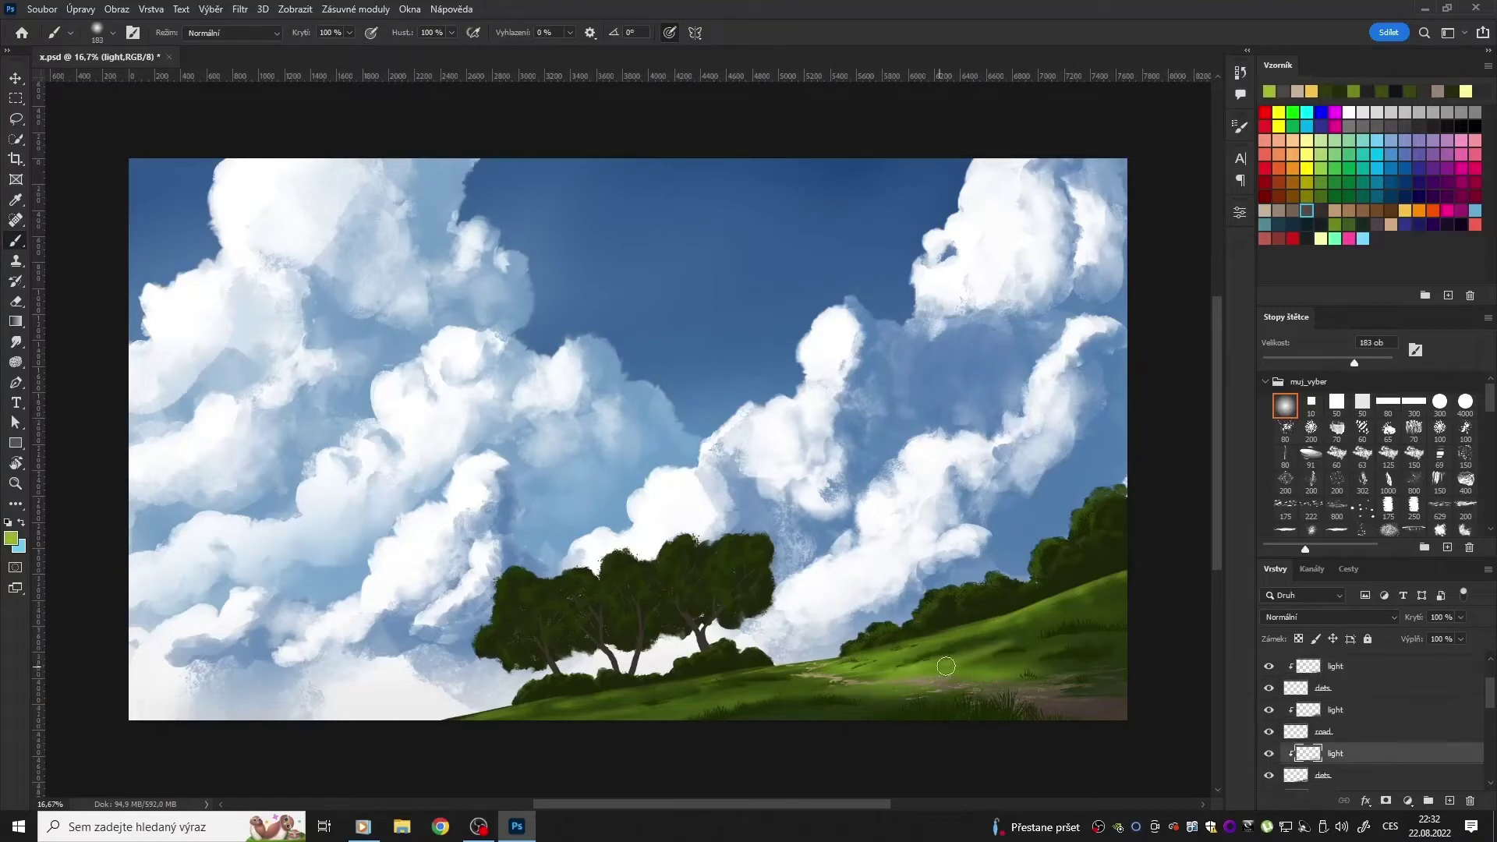
Step: Erase the dark shading on the right hillside with an enlarged eraser
key(e)
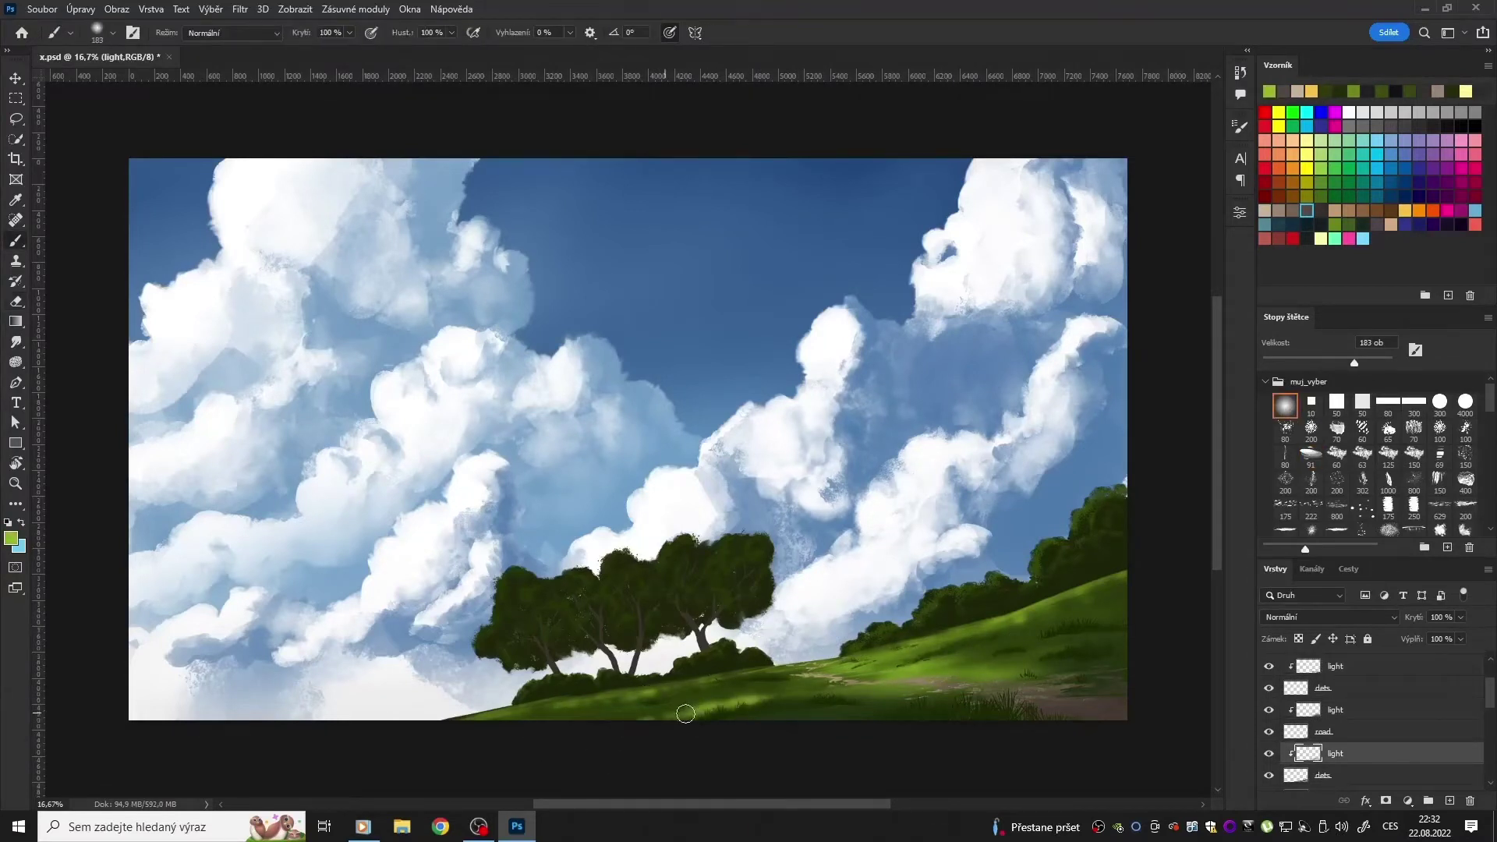
key(b)
key(e)
drag(1107, 612, 912, 631)
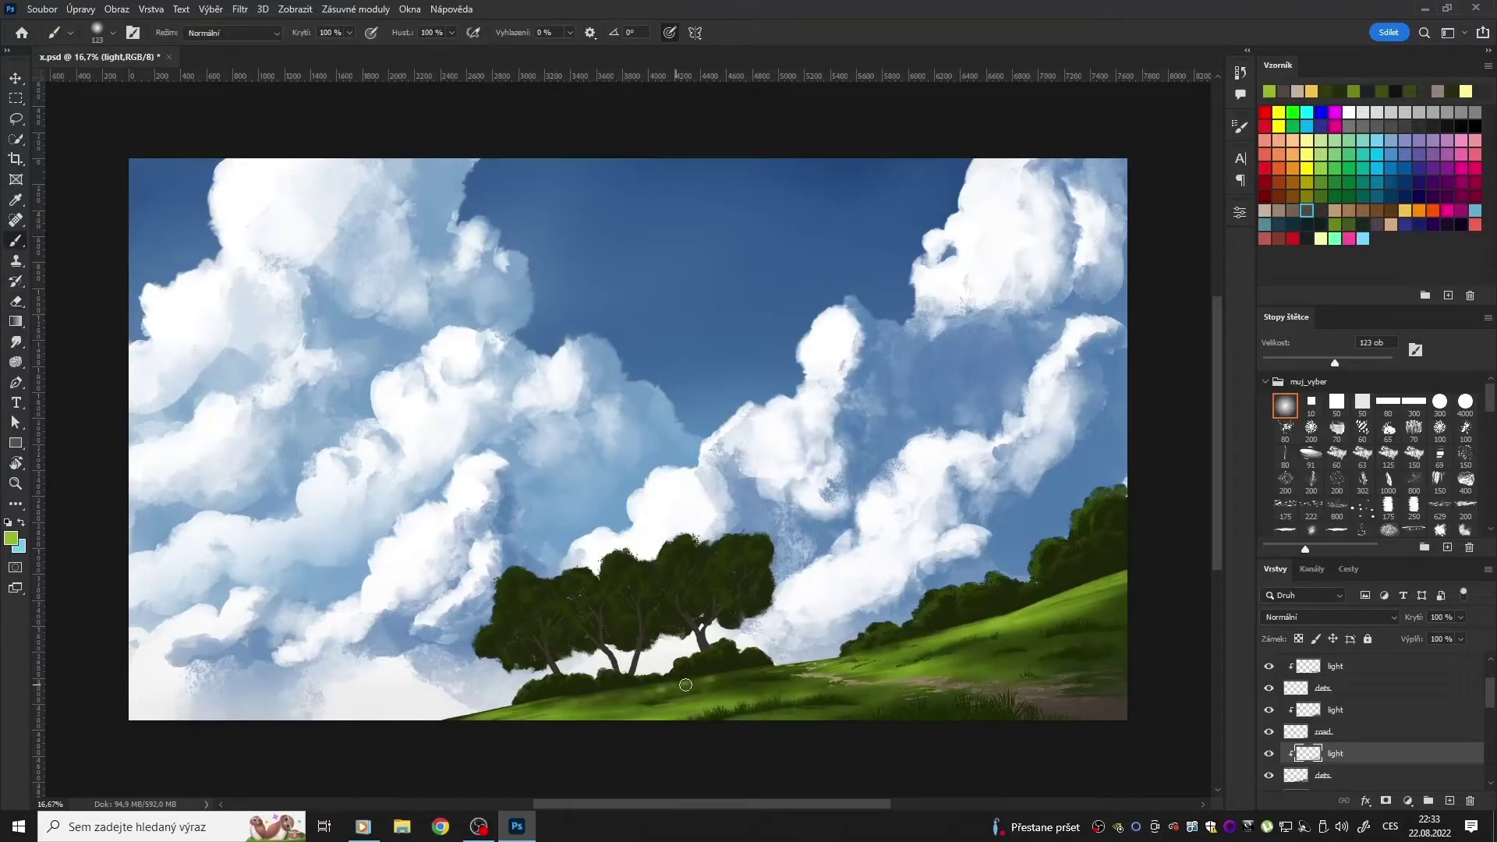
mouse_move(620, 692)
mouse_down()
mouse_move(704, 689)
mouse_move(718, 718)
mouse_up()
key(b)
key(e)
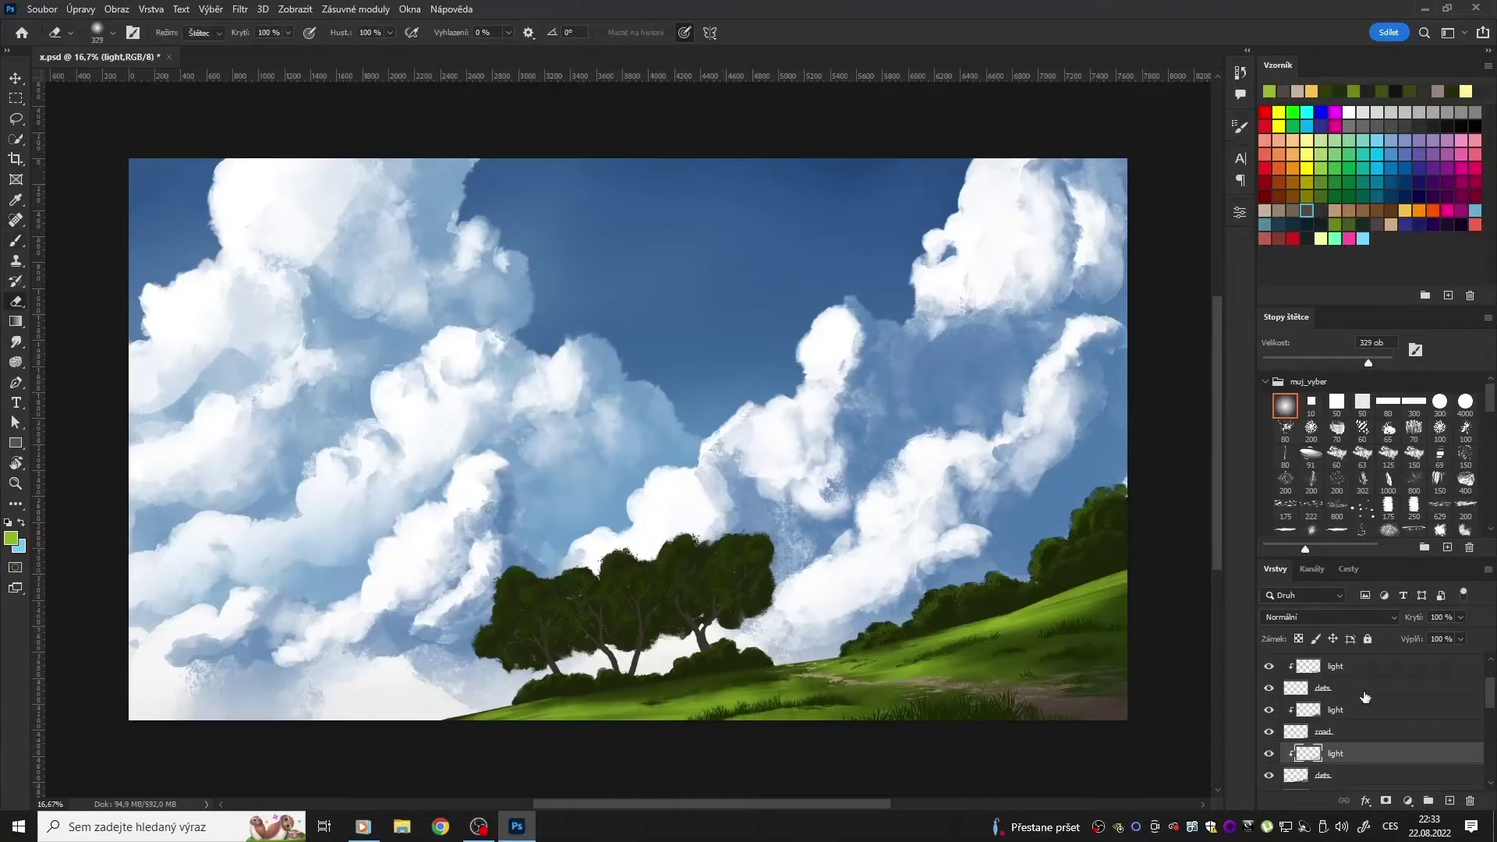
Step: Paint dark grass blades along the bottom edge on a new layer and desaturate them
ctrl+click(1034, 655)
key(b)
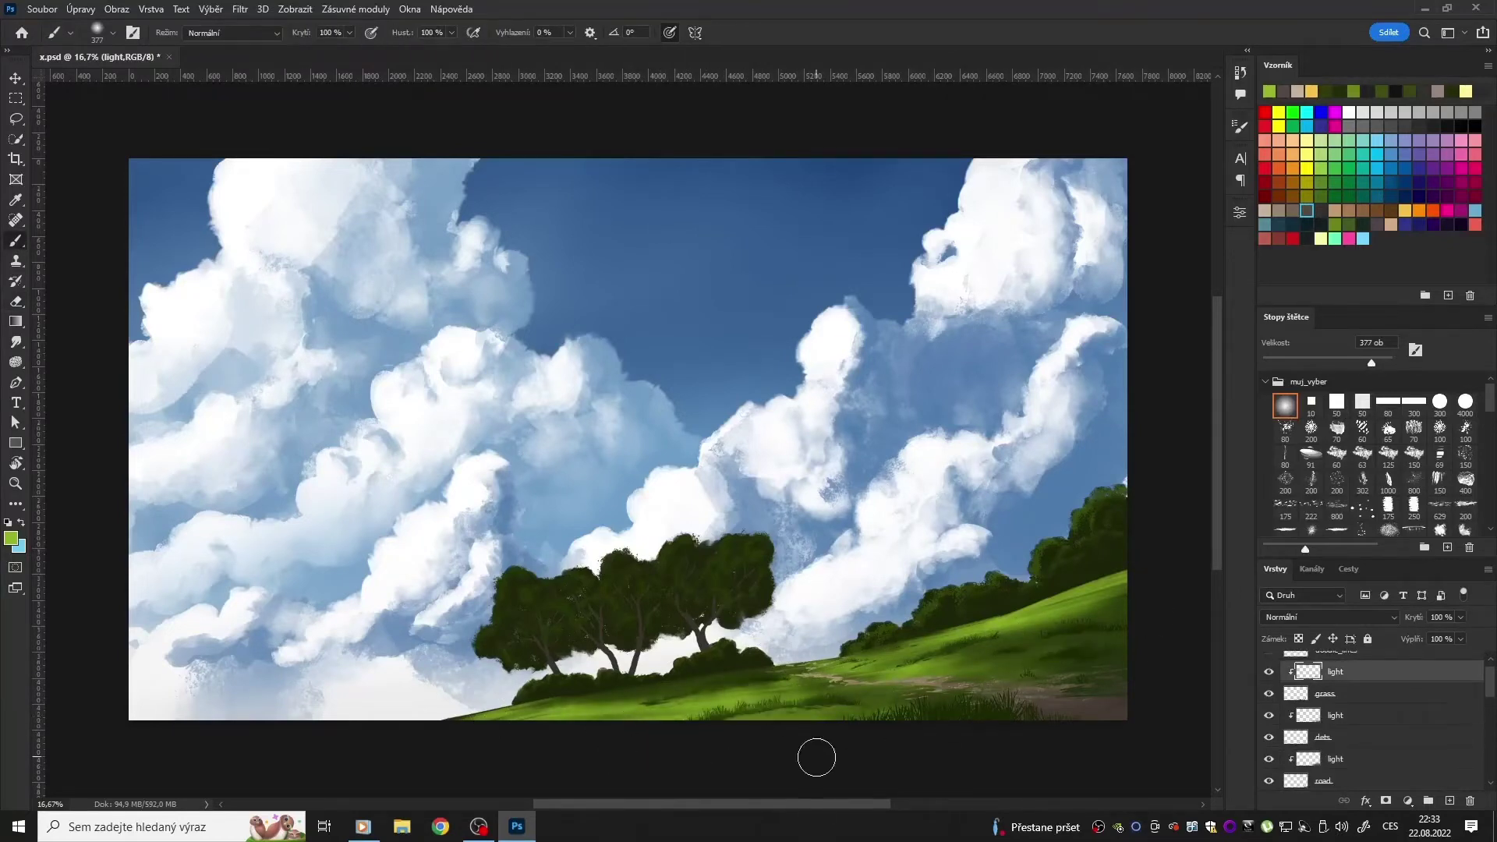
key(ctrl+shift+alt+n)
drag(865, 705, 1099, 713)
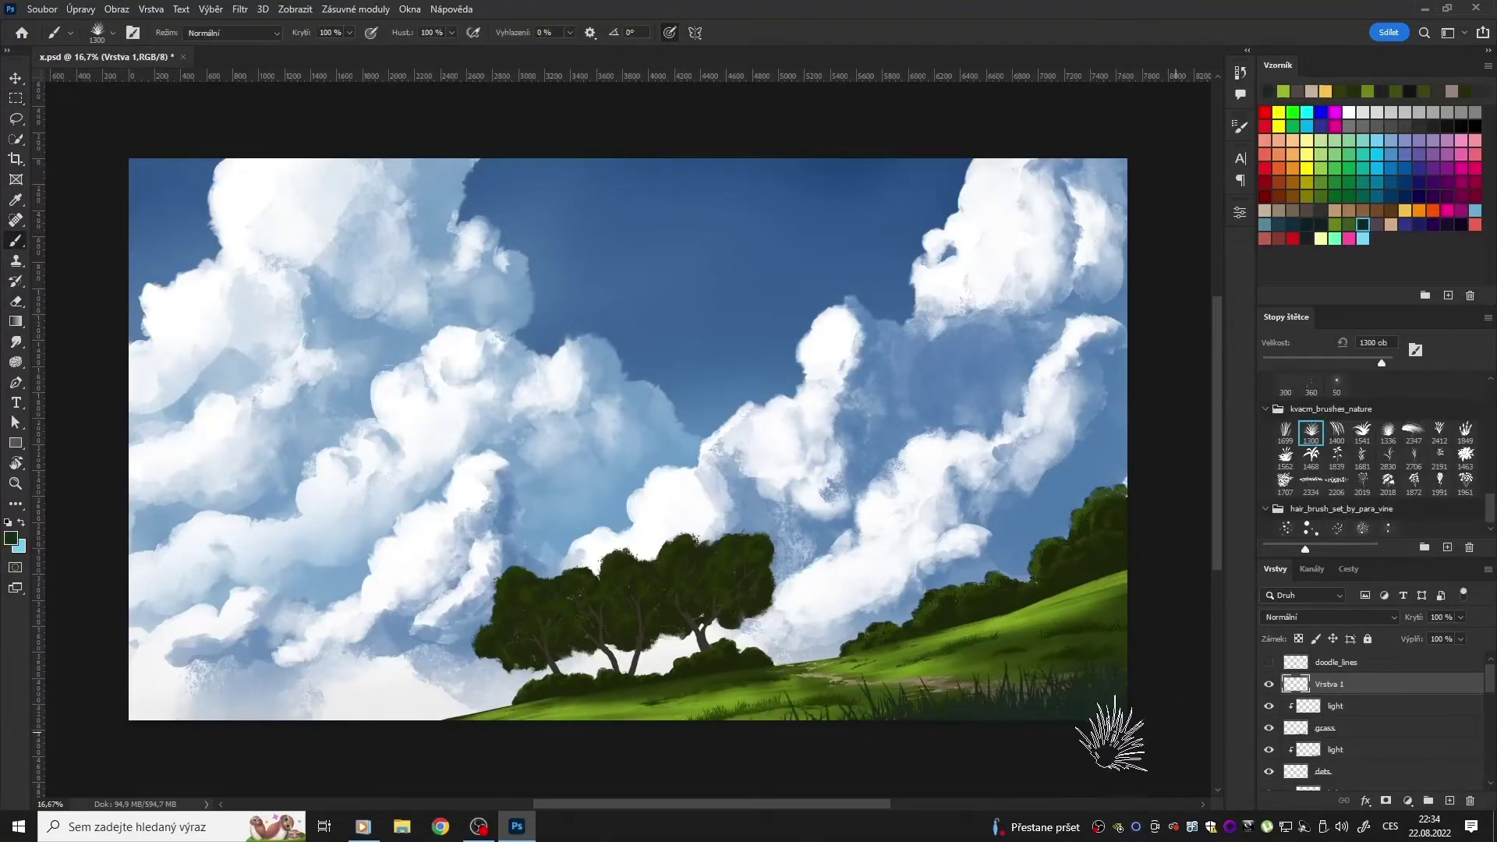
key(ctrl+u)
key(Return)
Step: Create a new layer for sky streaks with white as the paint colour
key(m)
key(ctrl+shift+alt+n)
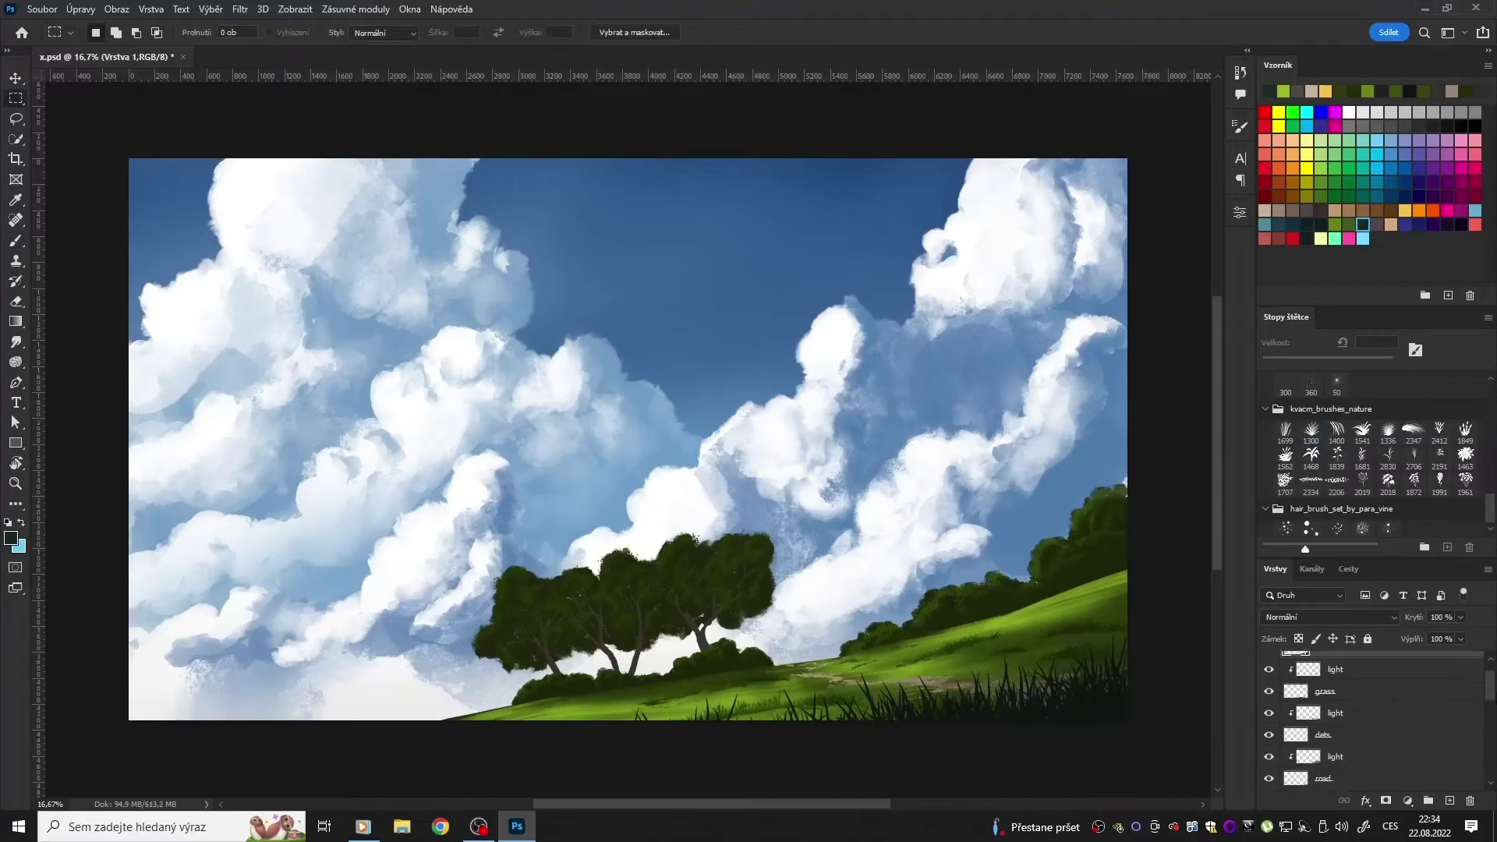
key(b)
click(1348, 112)
scroll(1476, 425, up, 5)
Step: Paint white streaky clouds in the upper sky and erase them into thin streaks
drag(561, 234, 881, 265)
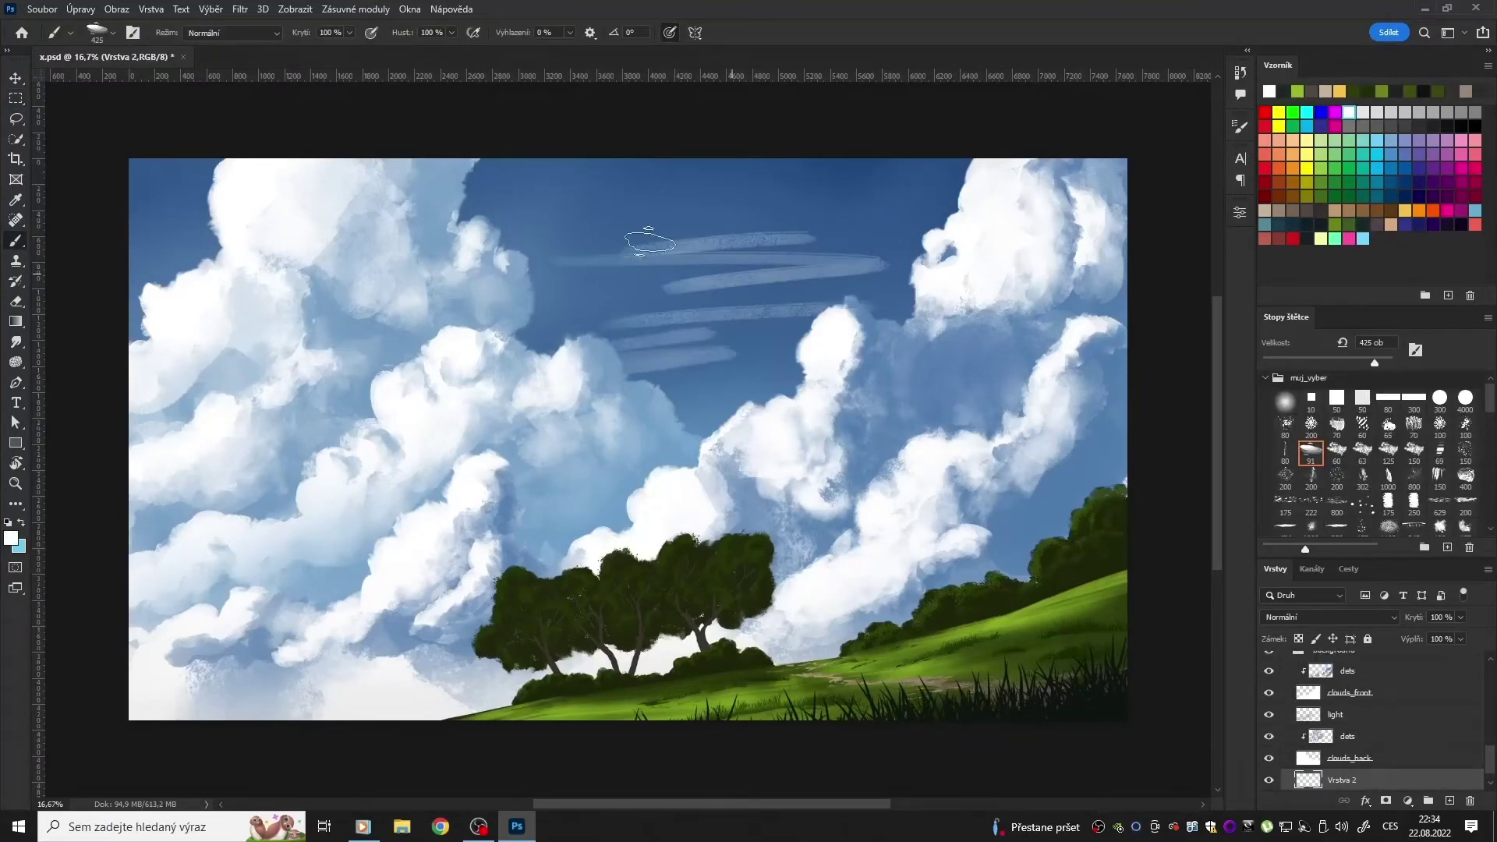
drag(616, 234, 858, 343)
key(e)
click(1388, 452)
mouse_move(732, 304)
mouse_down()
mouse_move(642, 287)
mouse_move(842, 296)
mouse_up()
scroll(1387, 452, up, 3)
click(1310, 473)
drag(530, 250, 608, 269)
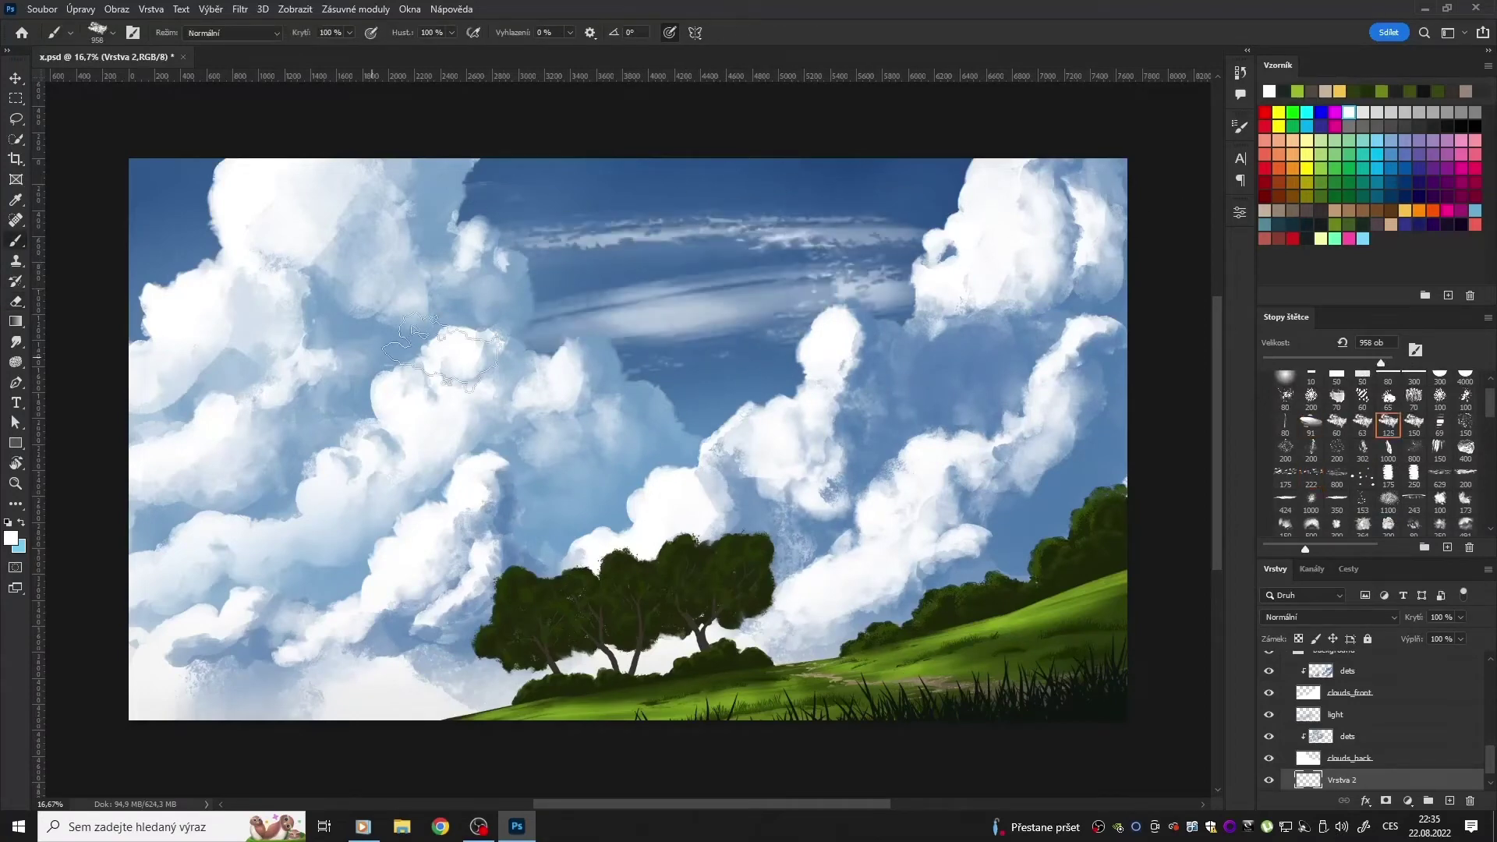
drag(505, 261, 857, 312)
Step: Rework the upper-sky streaks into broken strips with textured brush tips
click(1284, 384)
click(239, 8)
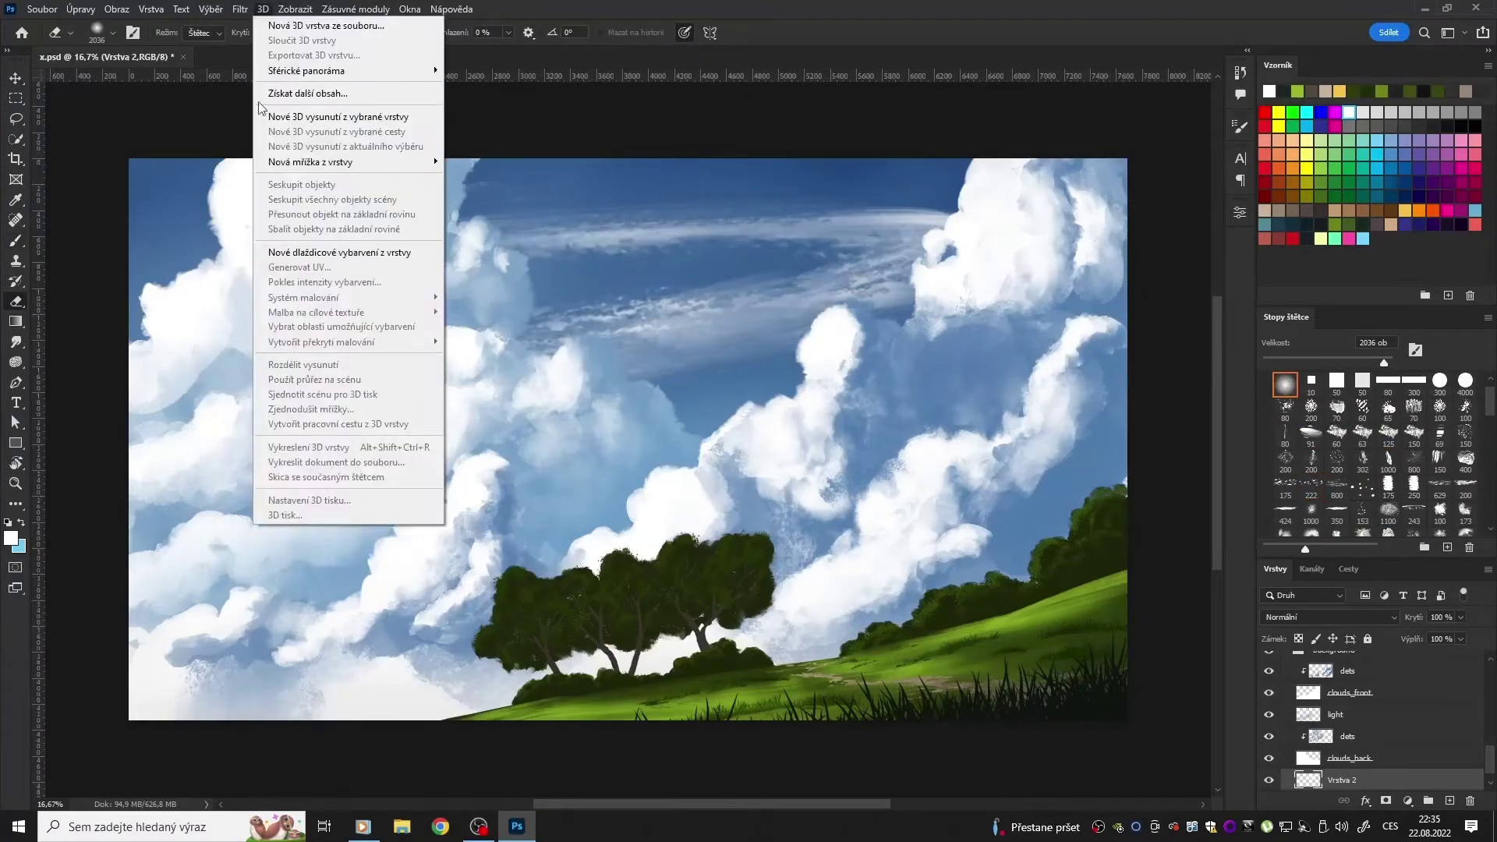
key(Return)
click(1387, 433)
drag(530, 233, 802, 250)
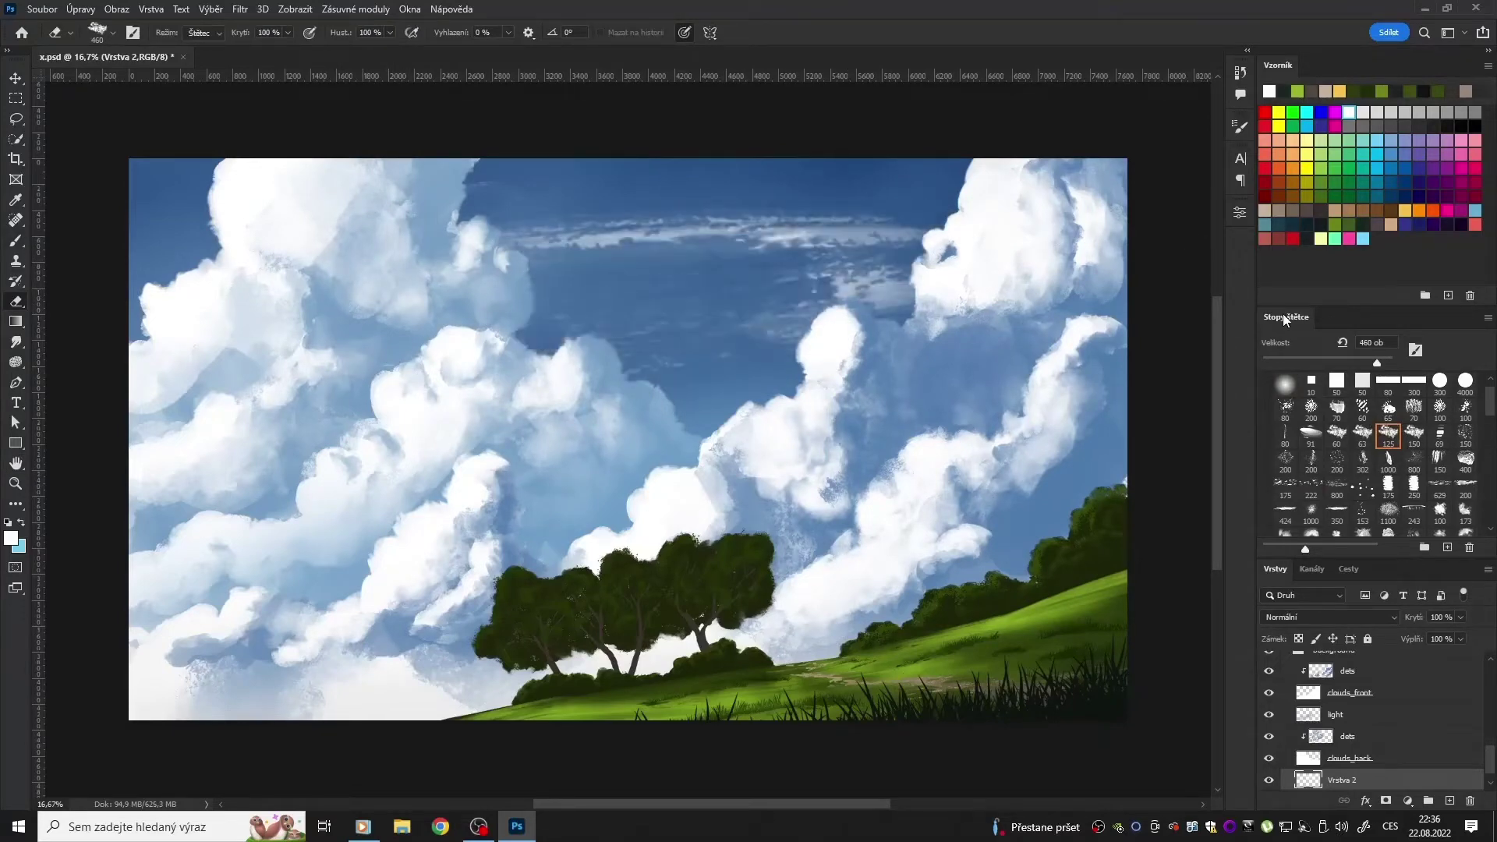
drag(546, 265, 722, 294)
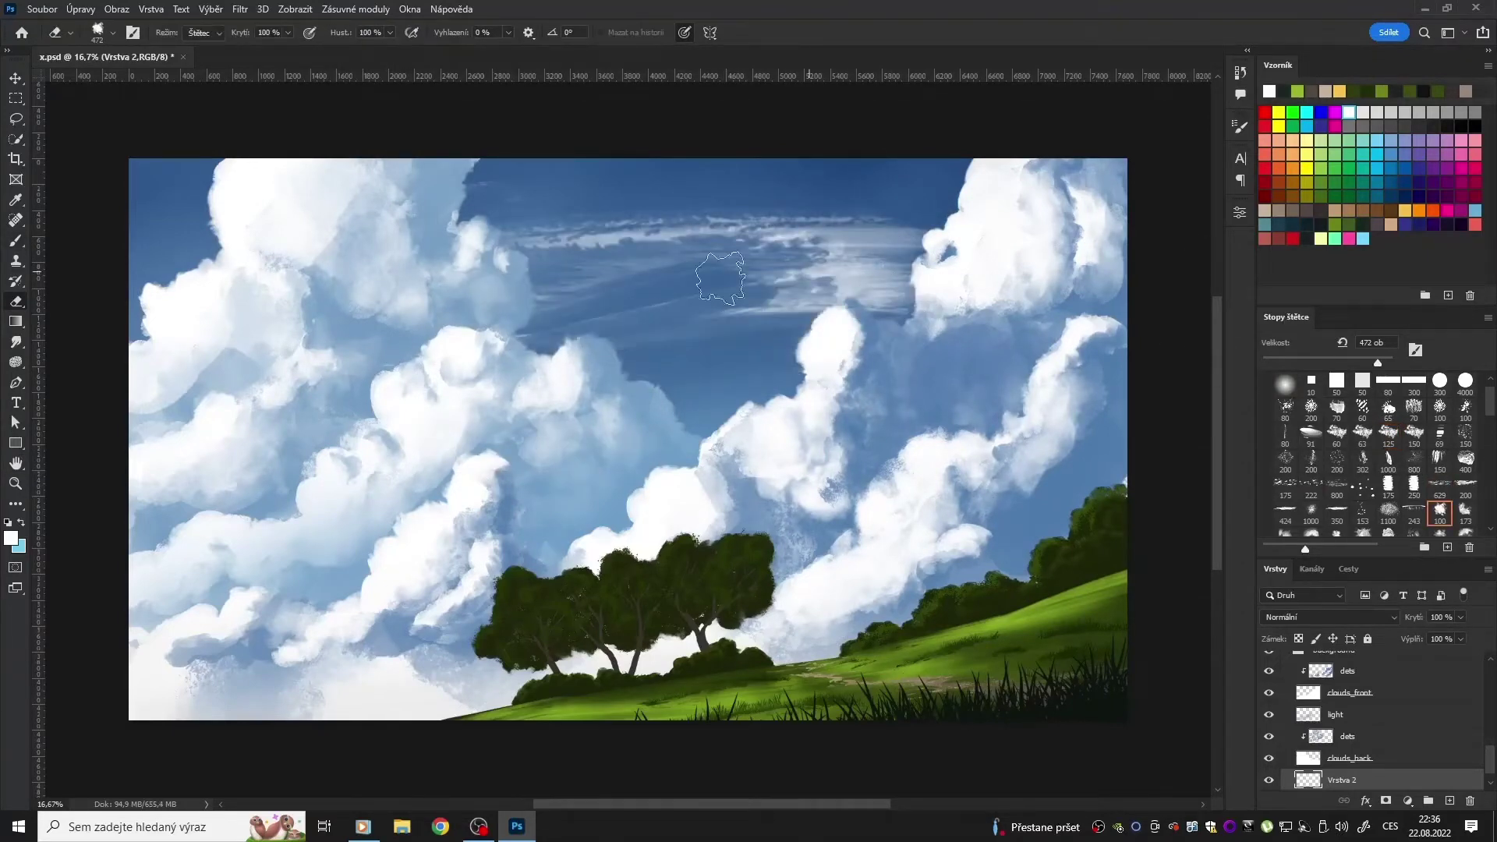
click(1311, 433)
drag(545, 327, 724, 323)
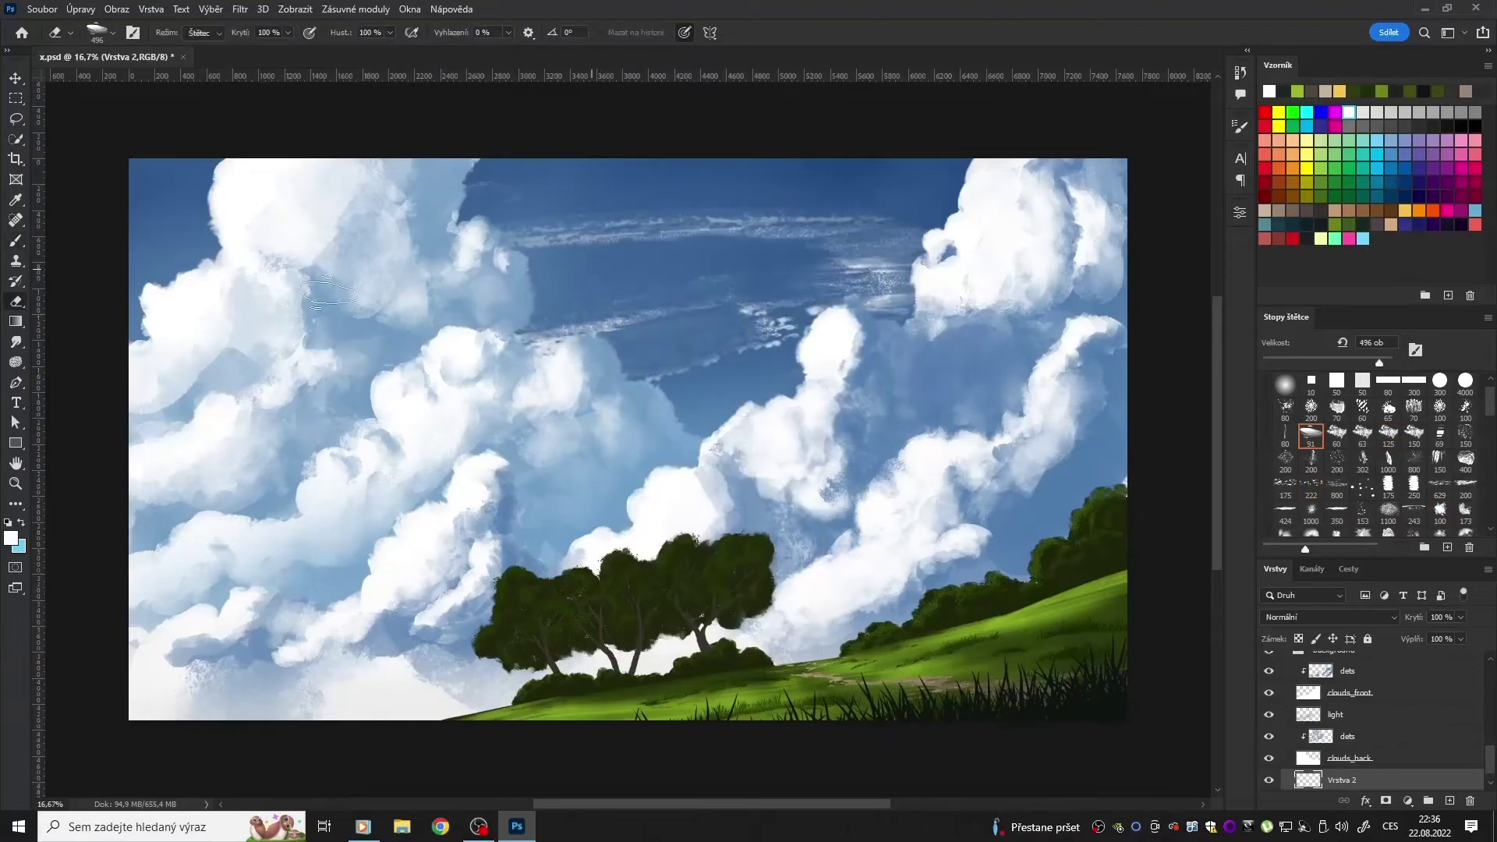
drag(468, 219, 920, 234)
Step: Fade the streak layer to 21% opacity, apply Motion Blur, and add a lighter haze streak
click(1460, 616)
drag(1464, 635, 1408, 637)
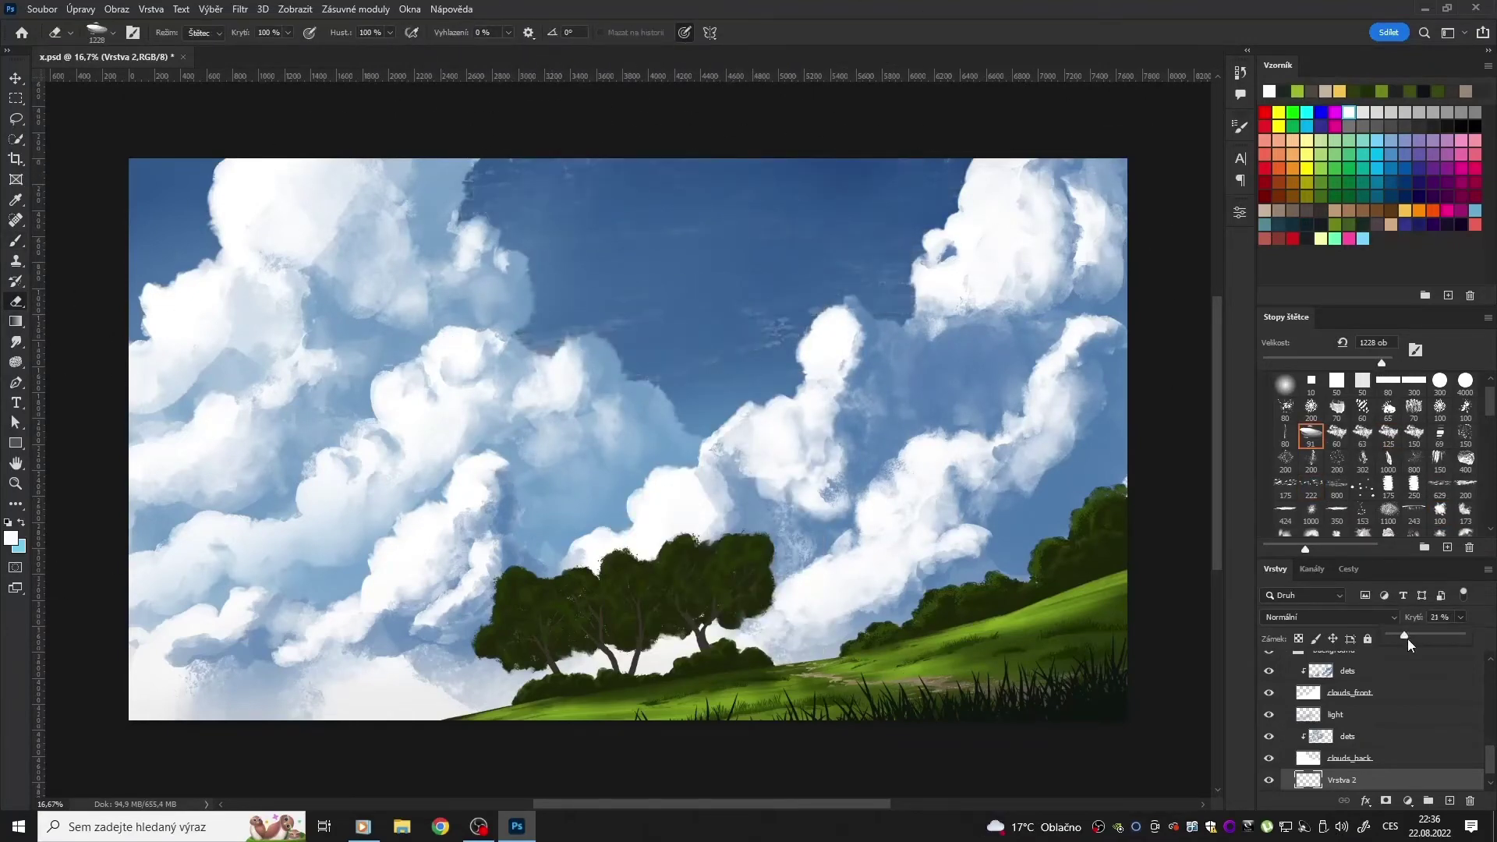
click(239, 8)
click(156, 238)
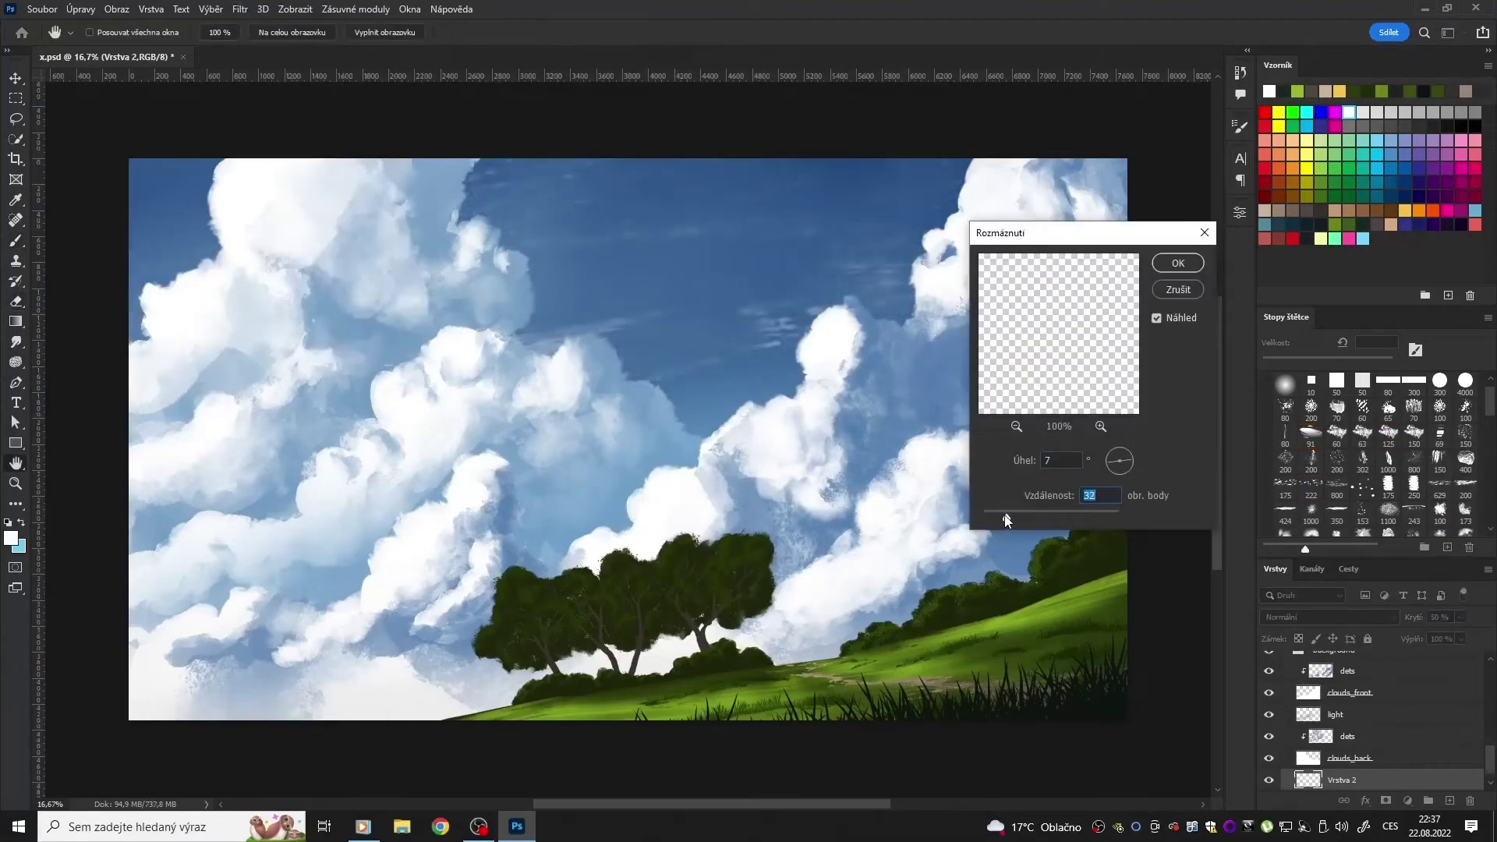
key(Return)
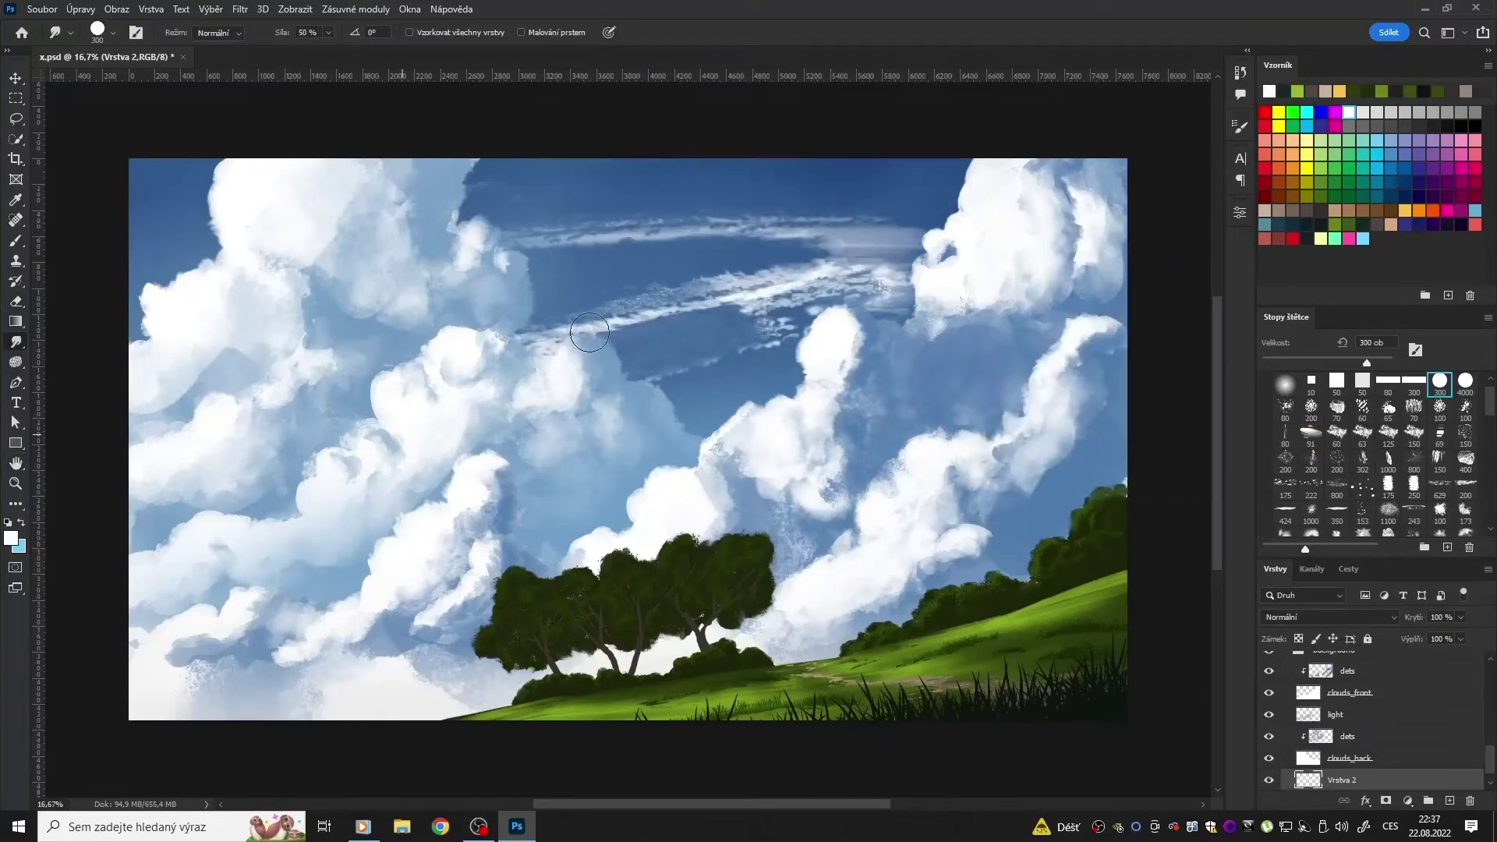
key(e)
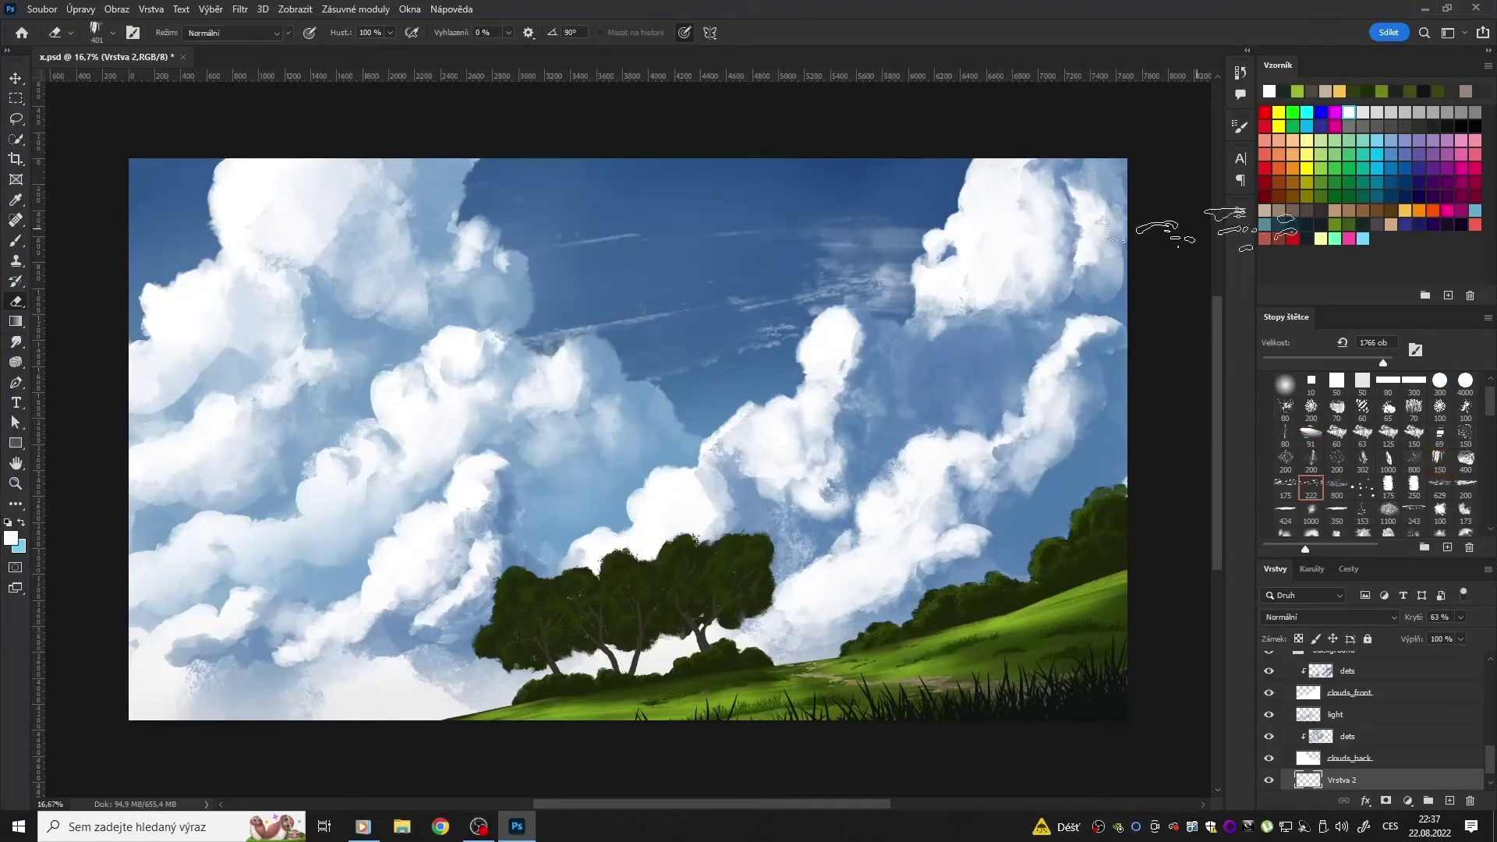
key(b)
mouse_move(826, 234)
mouse_down()
mouse_move(575, 315)
mouse_move(868, 133)
mouse_up()
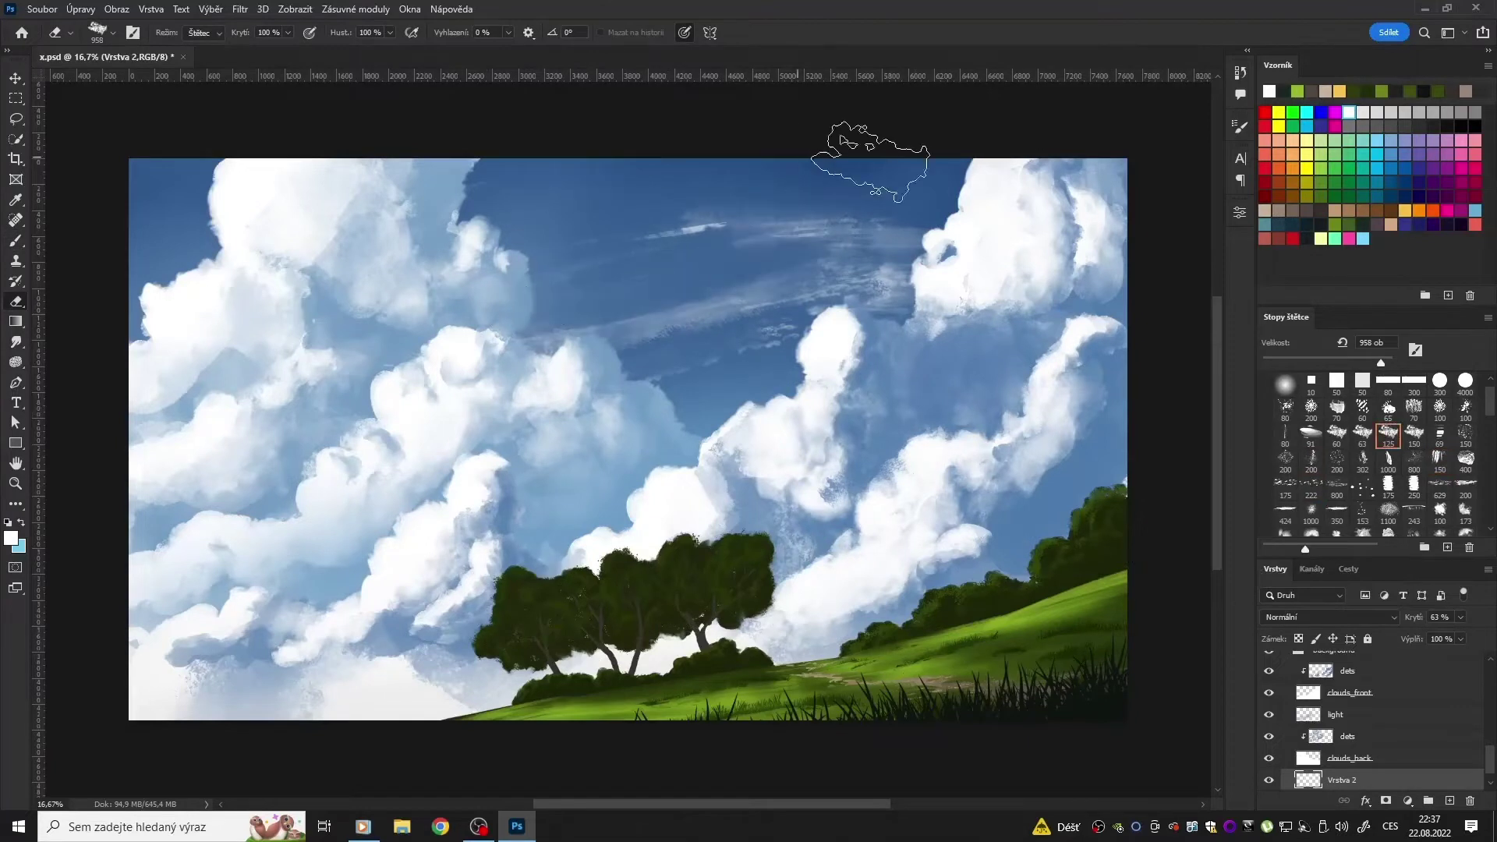
Step: Rotate a rectangular selection of the sky streaks by 15°
key(m)
text(light_clouds)
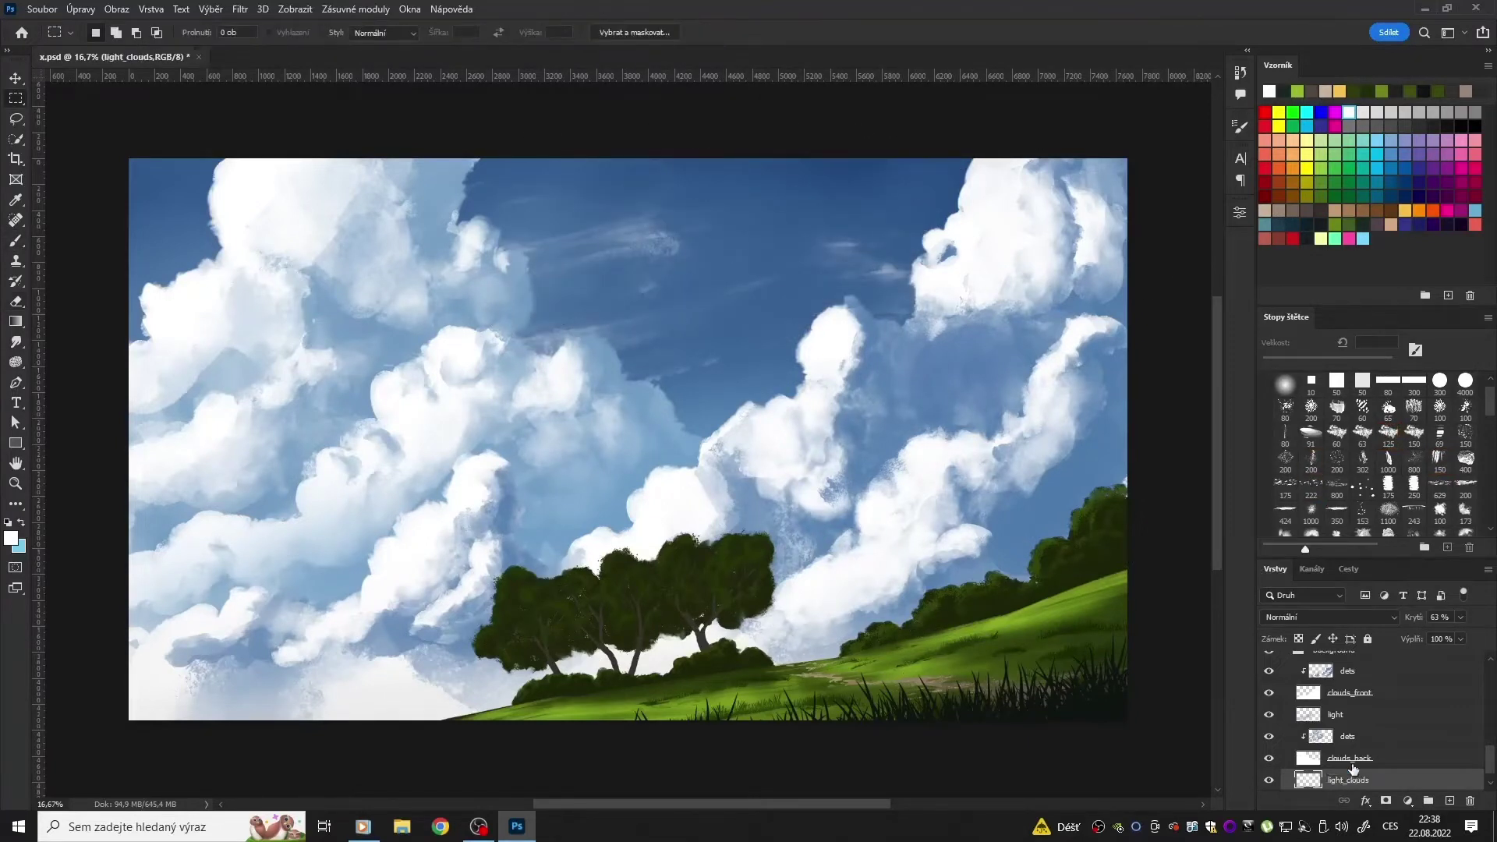
drag(221, 156, 951, 324)
key(ctrl+t)
drag(963, 148, 1002, 290)
key(Return)
key(ctrl+d)
Step: Stretch the light_clouds layer wider to the right with Free Transform
key(r)
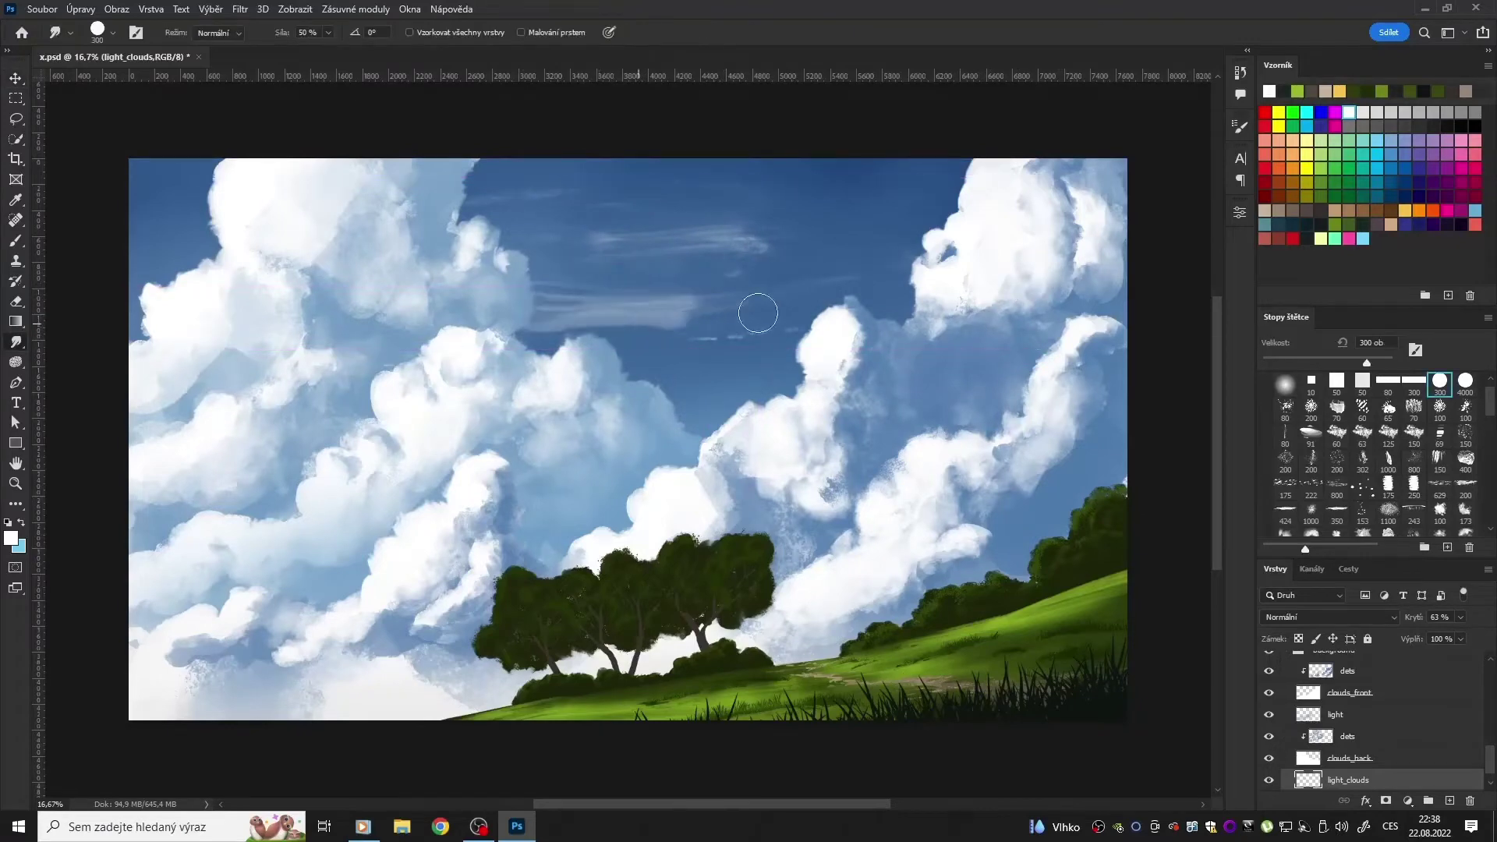
key(e)
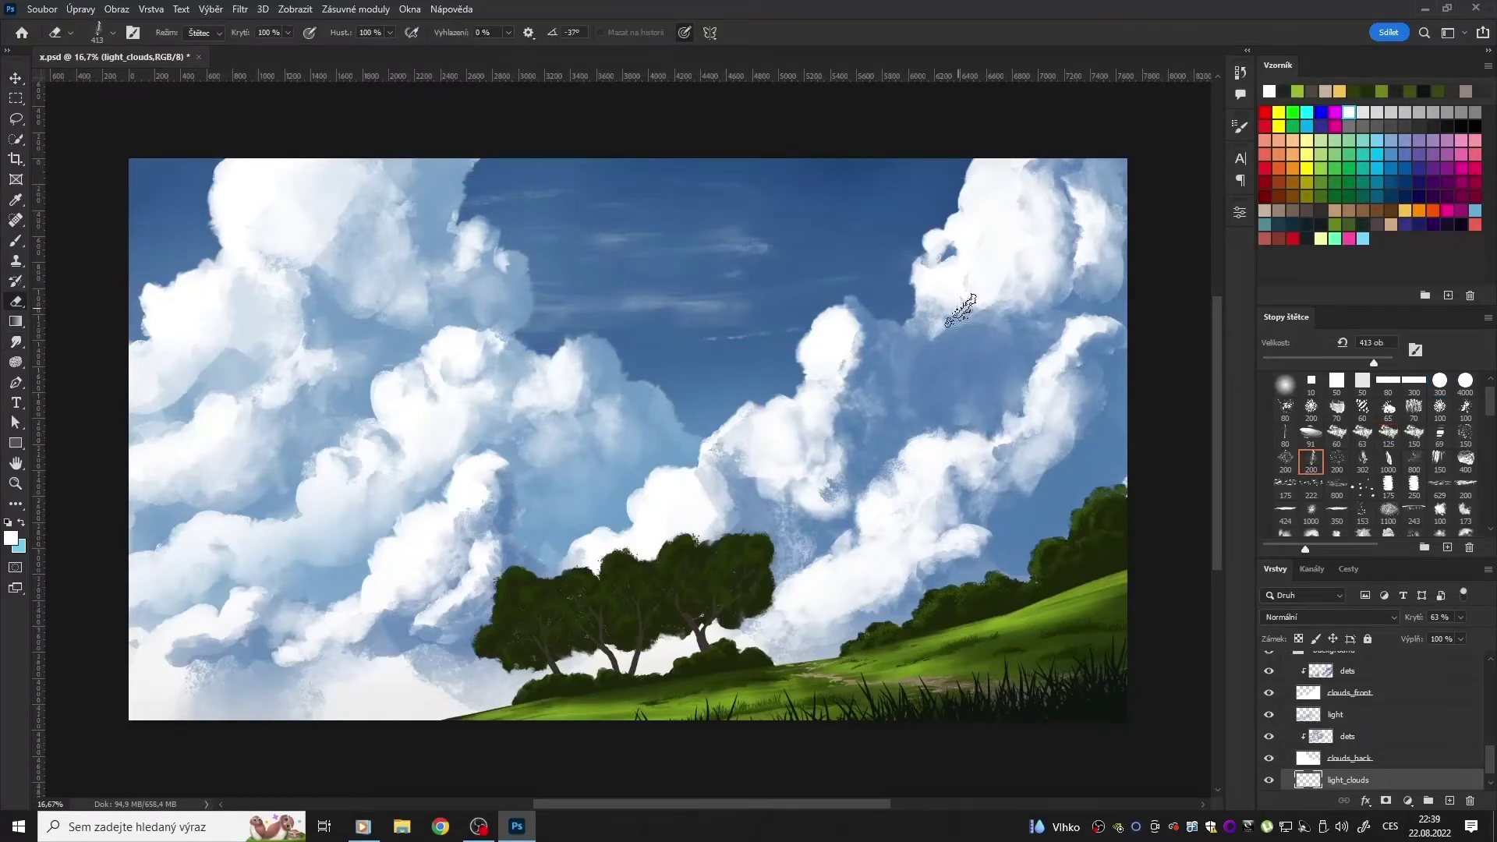
key(ctrl+minus)
key(ctrl+minus)
key(ctrl+t)
drag(877, 362, 1098, 362)
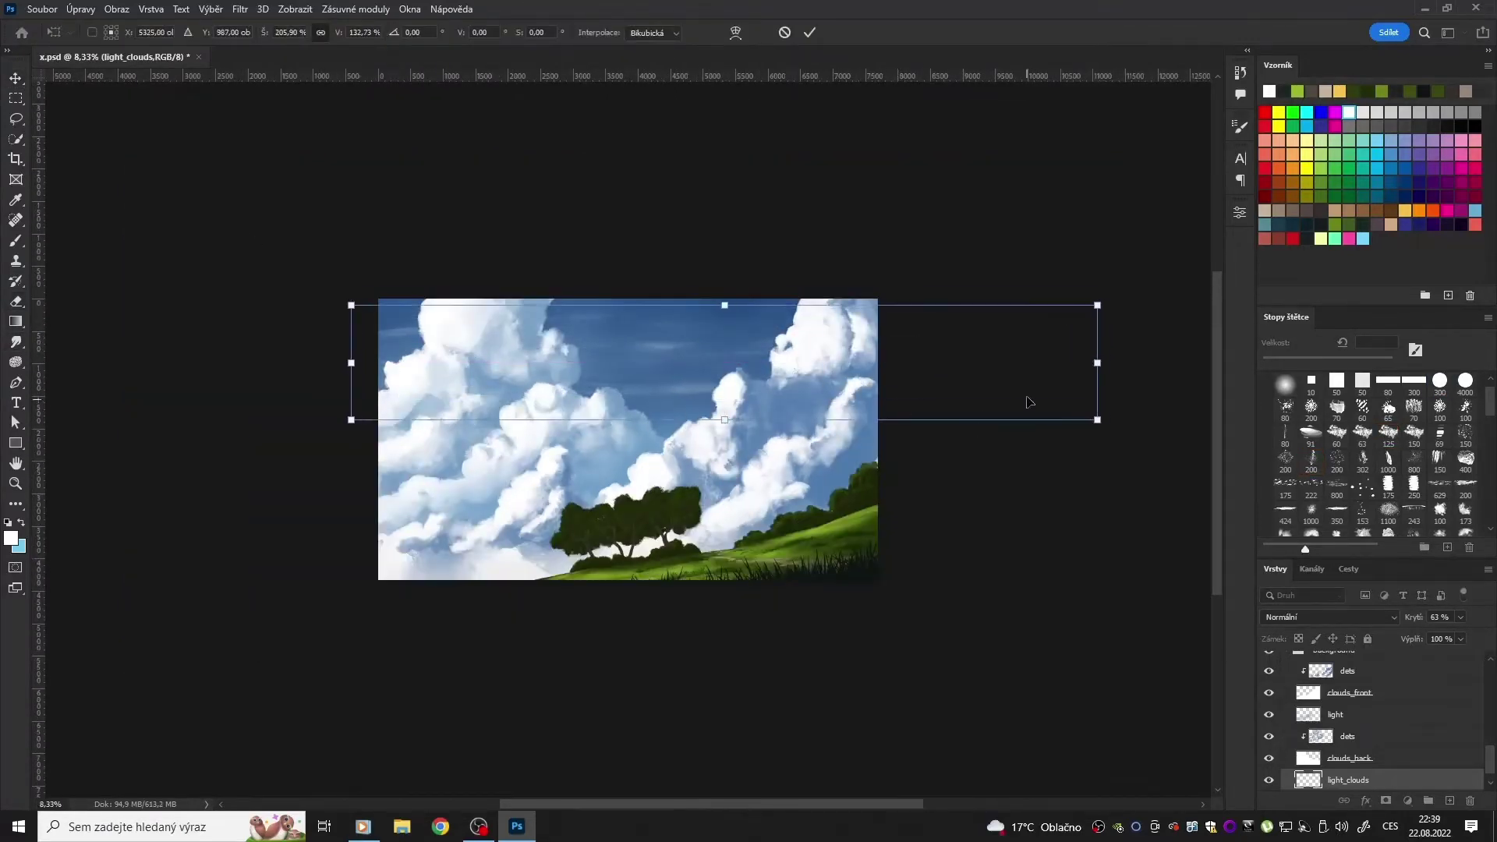
Step: Commit the stretched light clouds and cancel a further rotation attempt
key(Return)
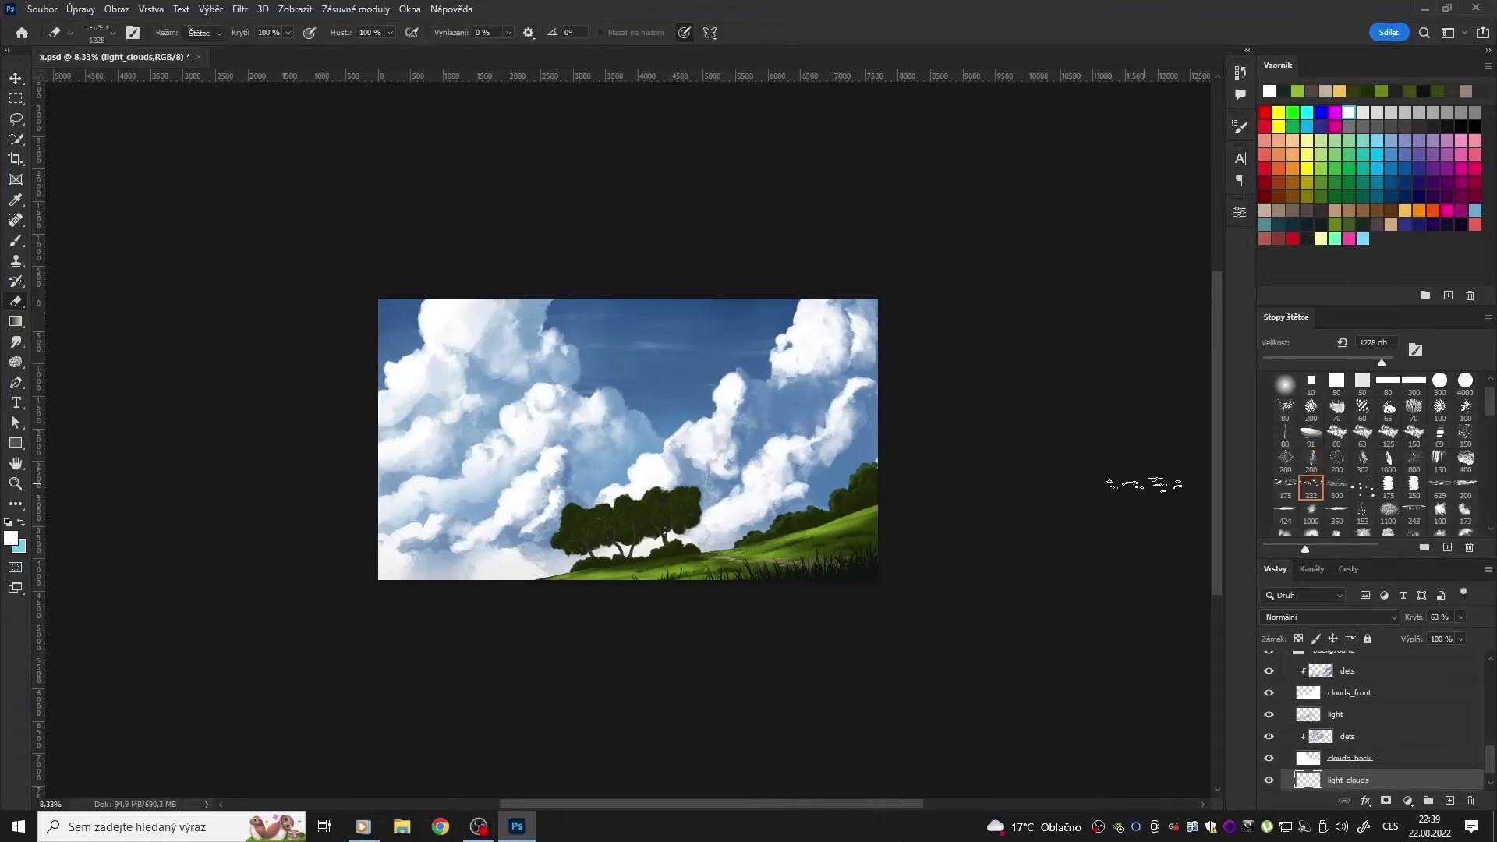
key(m)
key(ctrl+t)
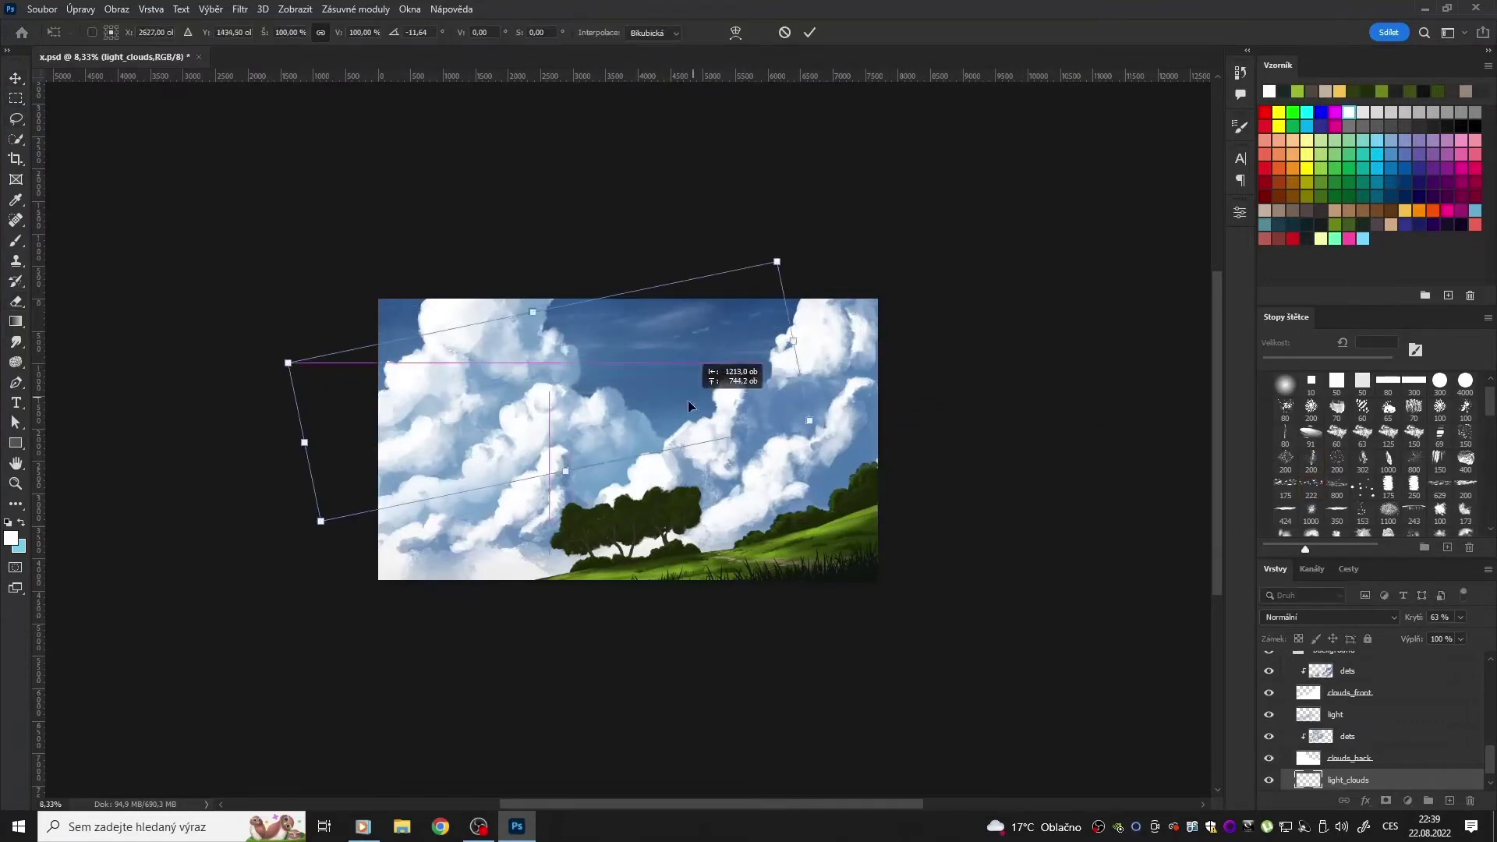
click(80, 9)
key(Escape)
key(ctrl+d)
key(m)
Step: Trim streaks near the top of the sky with a lasso and a 1228 px eraser
key(e)
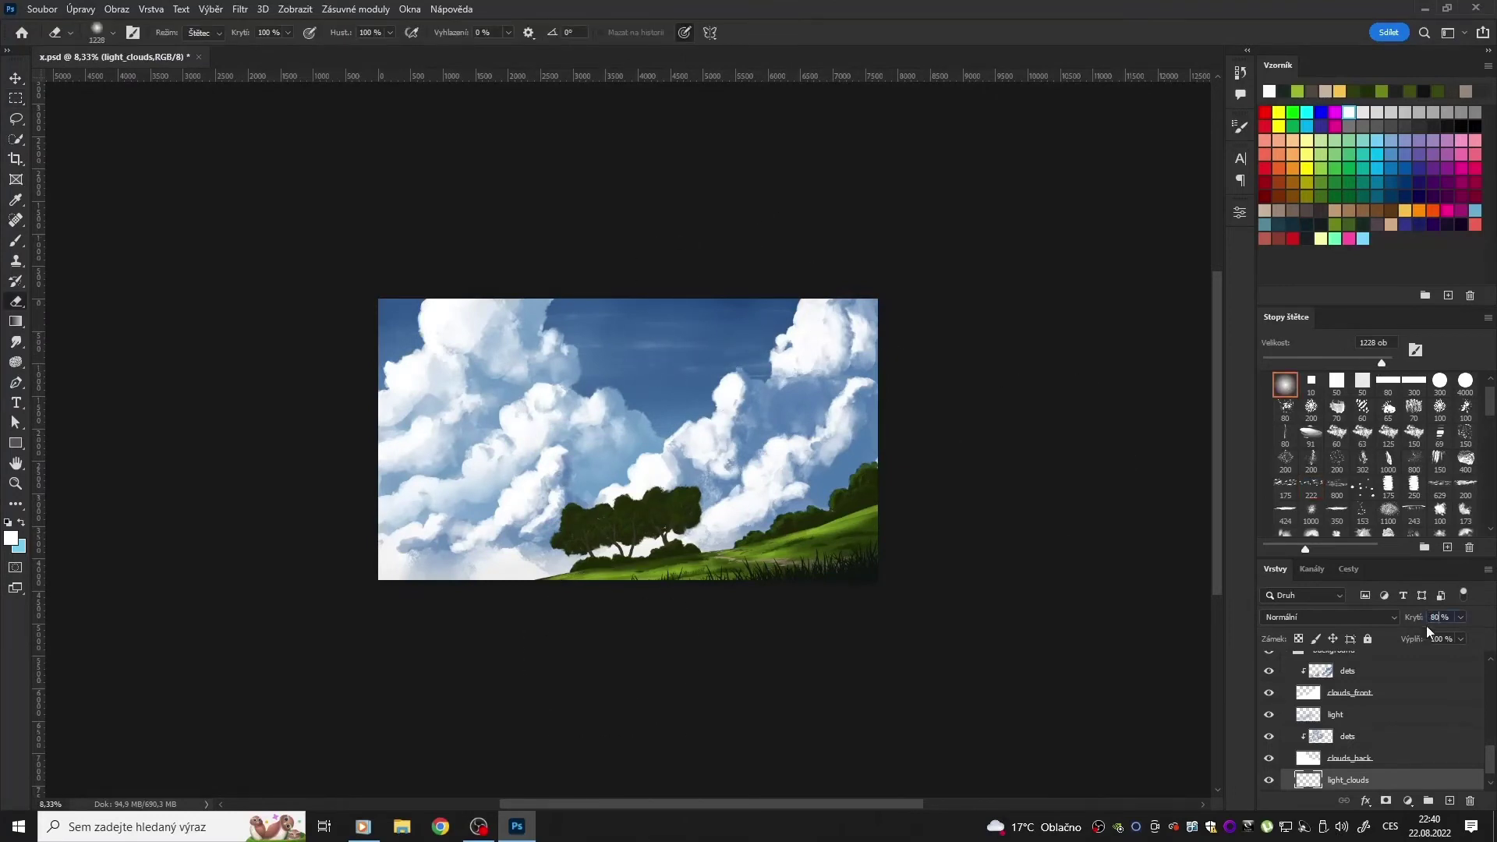
key(l)
drag(730, 320, 753, 328)
key(e)
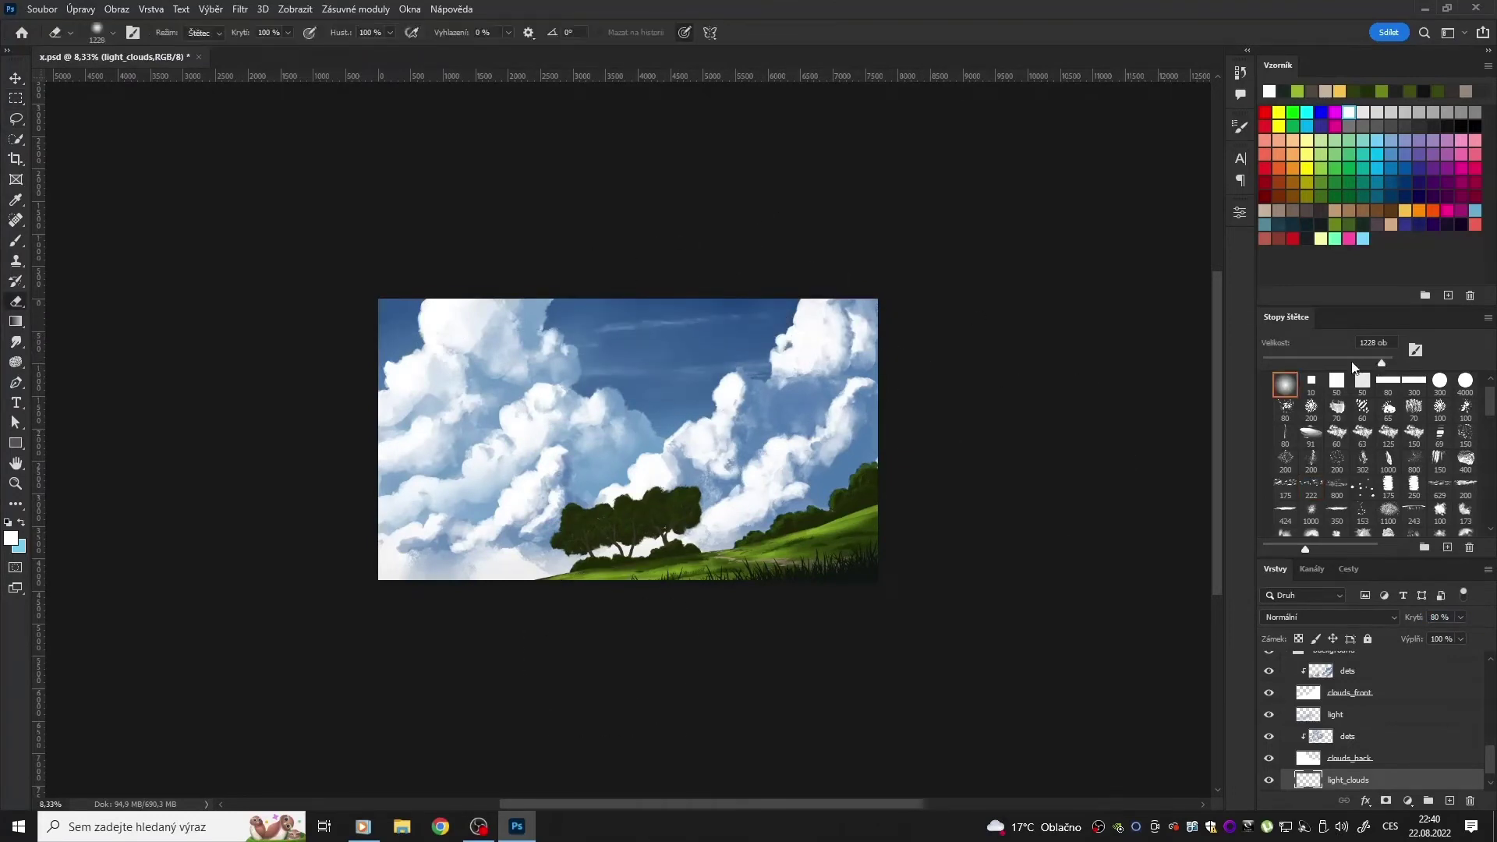
key(bracketright)
key(bracketright)
key(bracketright)
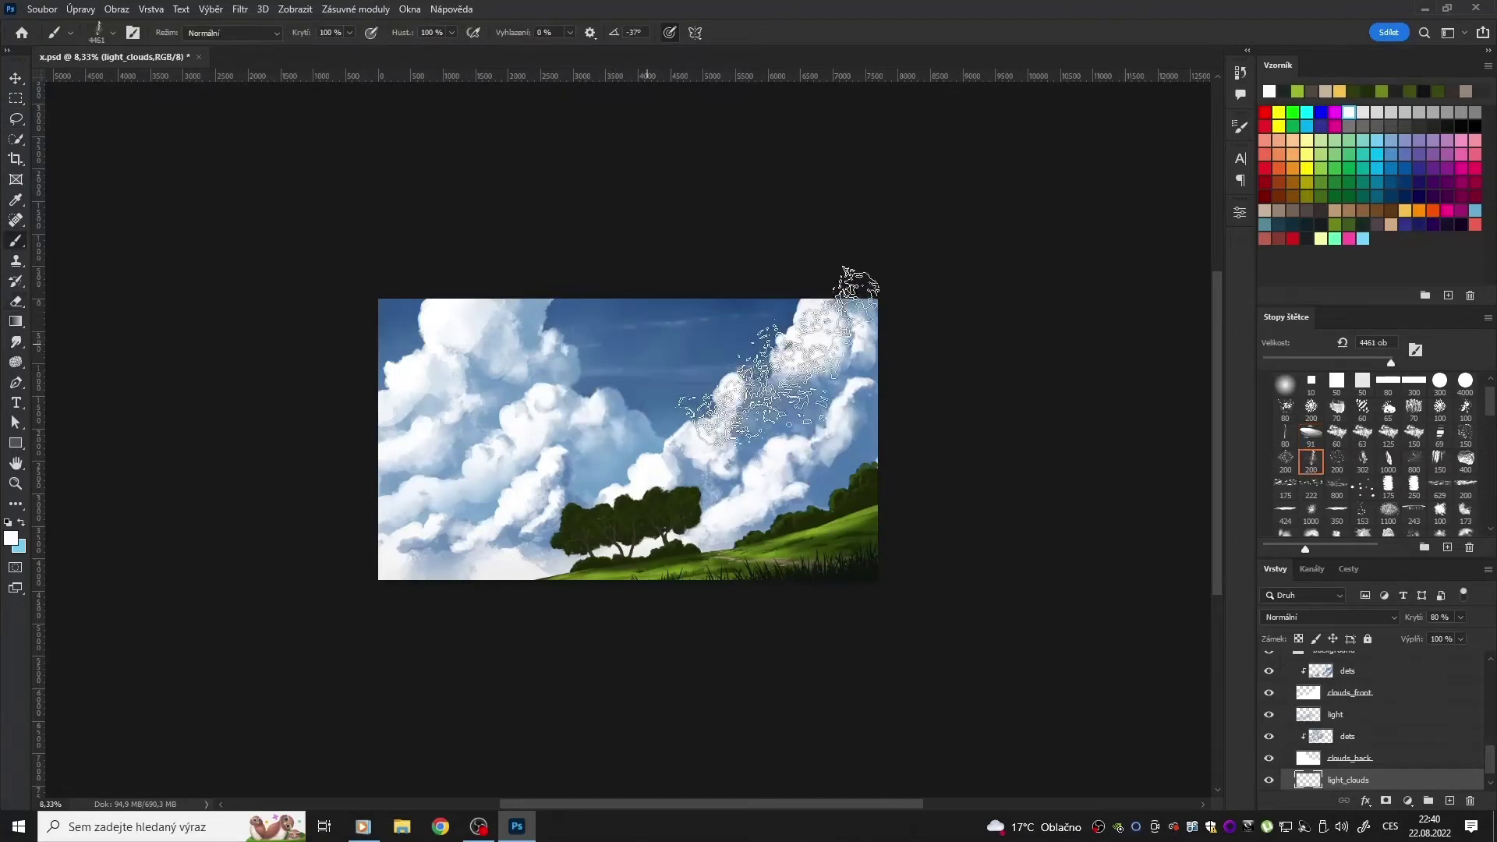
Step: Open the Unsharp Mask sharpening filter and cancel it without applying
key(h)
key(ctrl+alt+f)
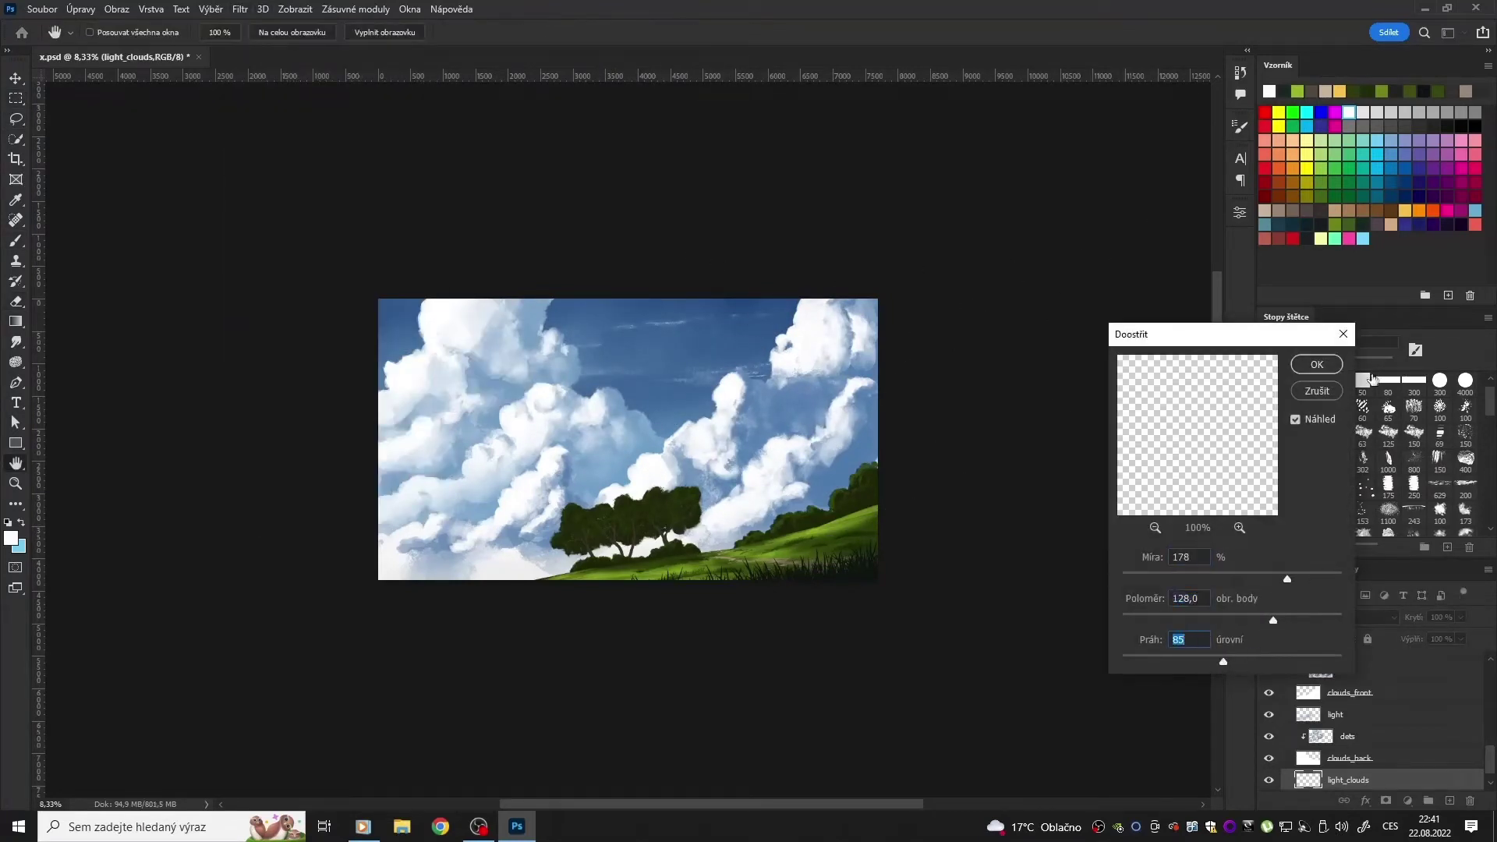
key(Escape)
key(m)
key(ctrl+plus)
key(ctrl+plus)
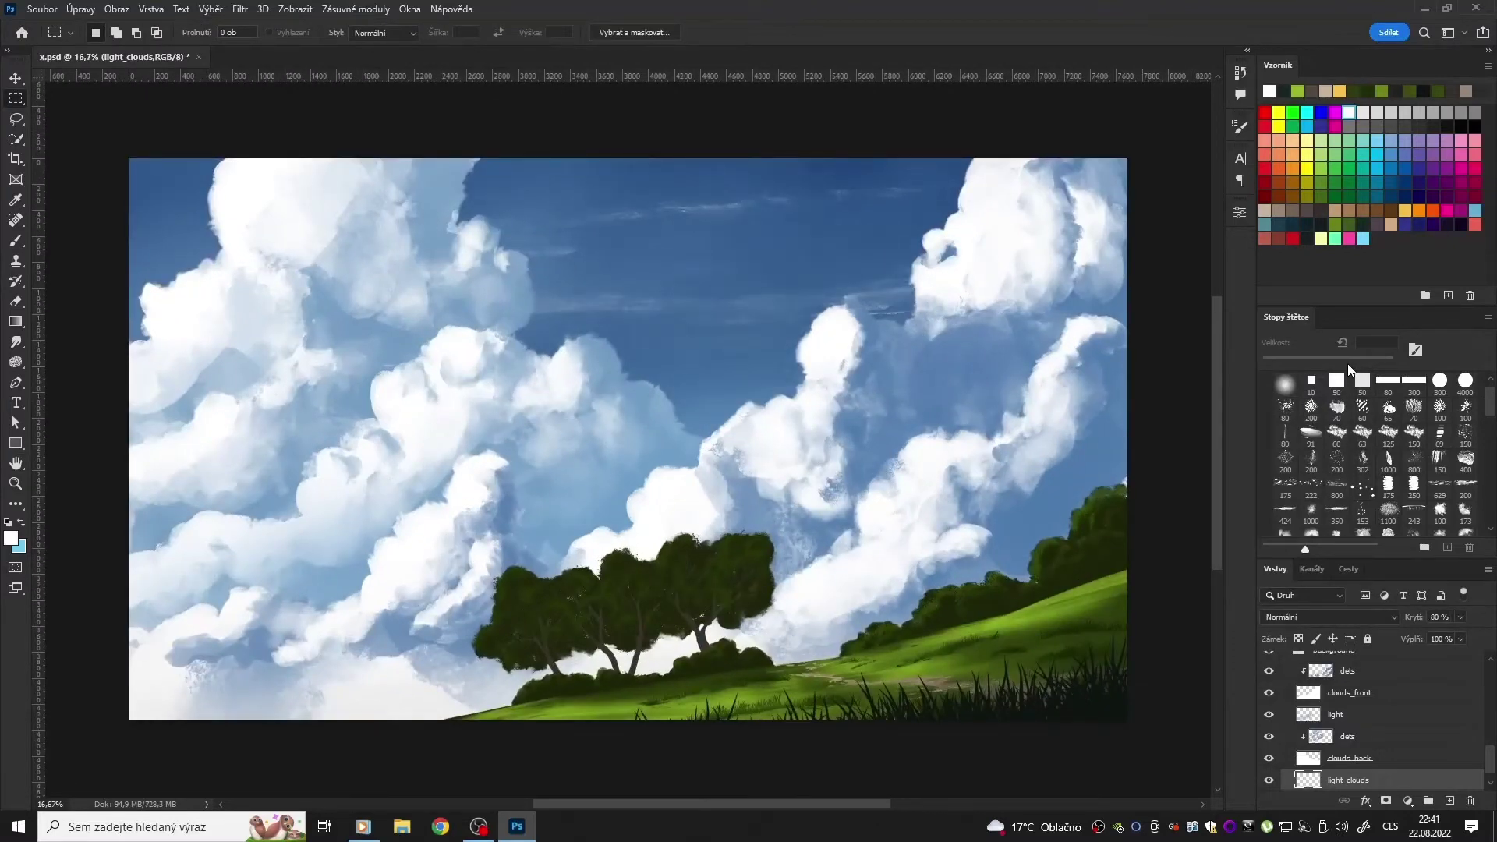
Step: Set light_clouds opacity to 63% and gather layers into a new group
key(6)
key(3)
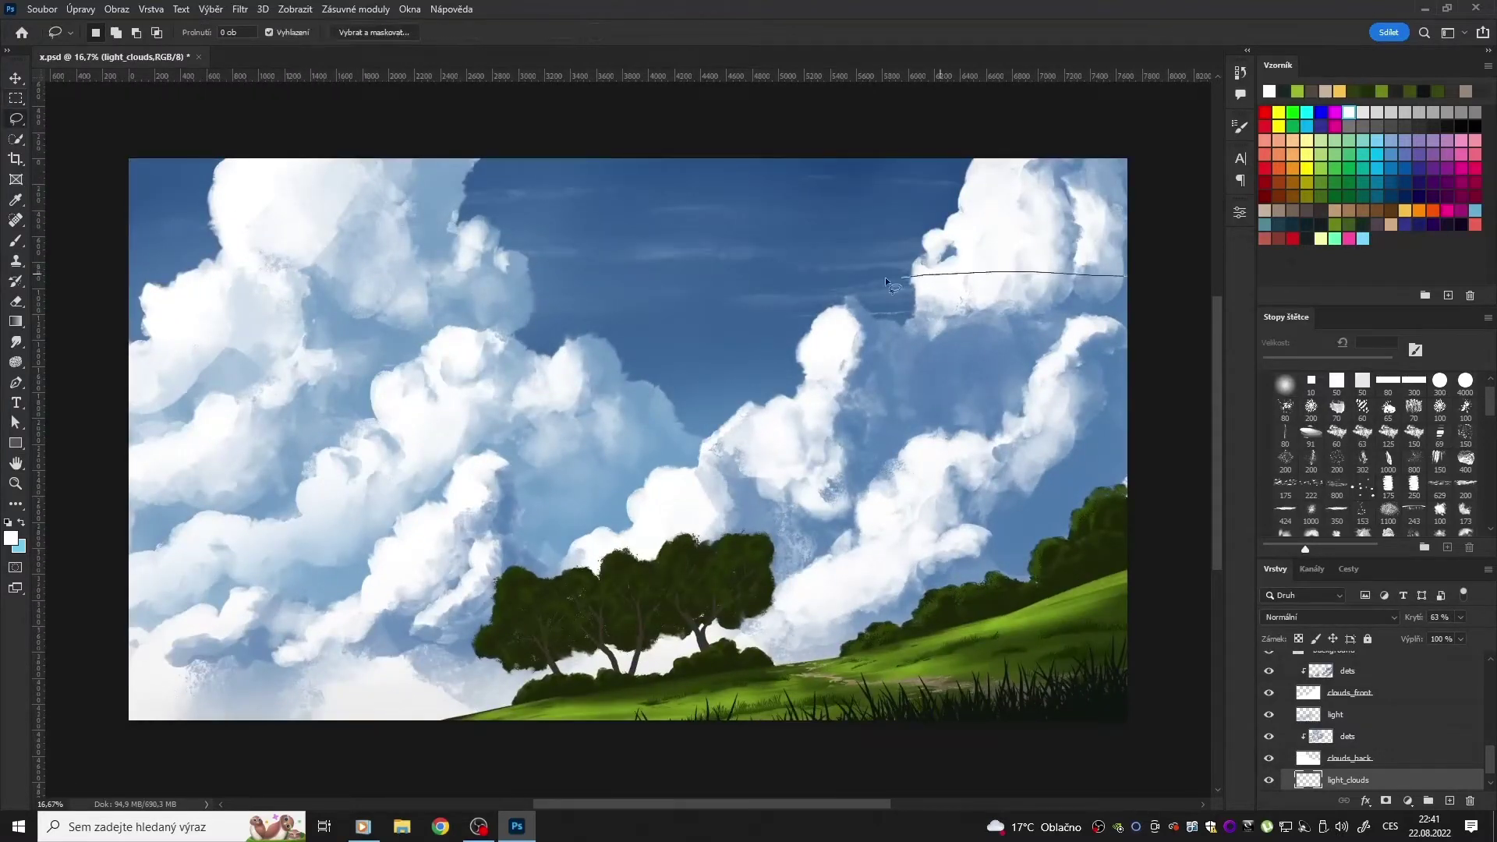
key(b)
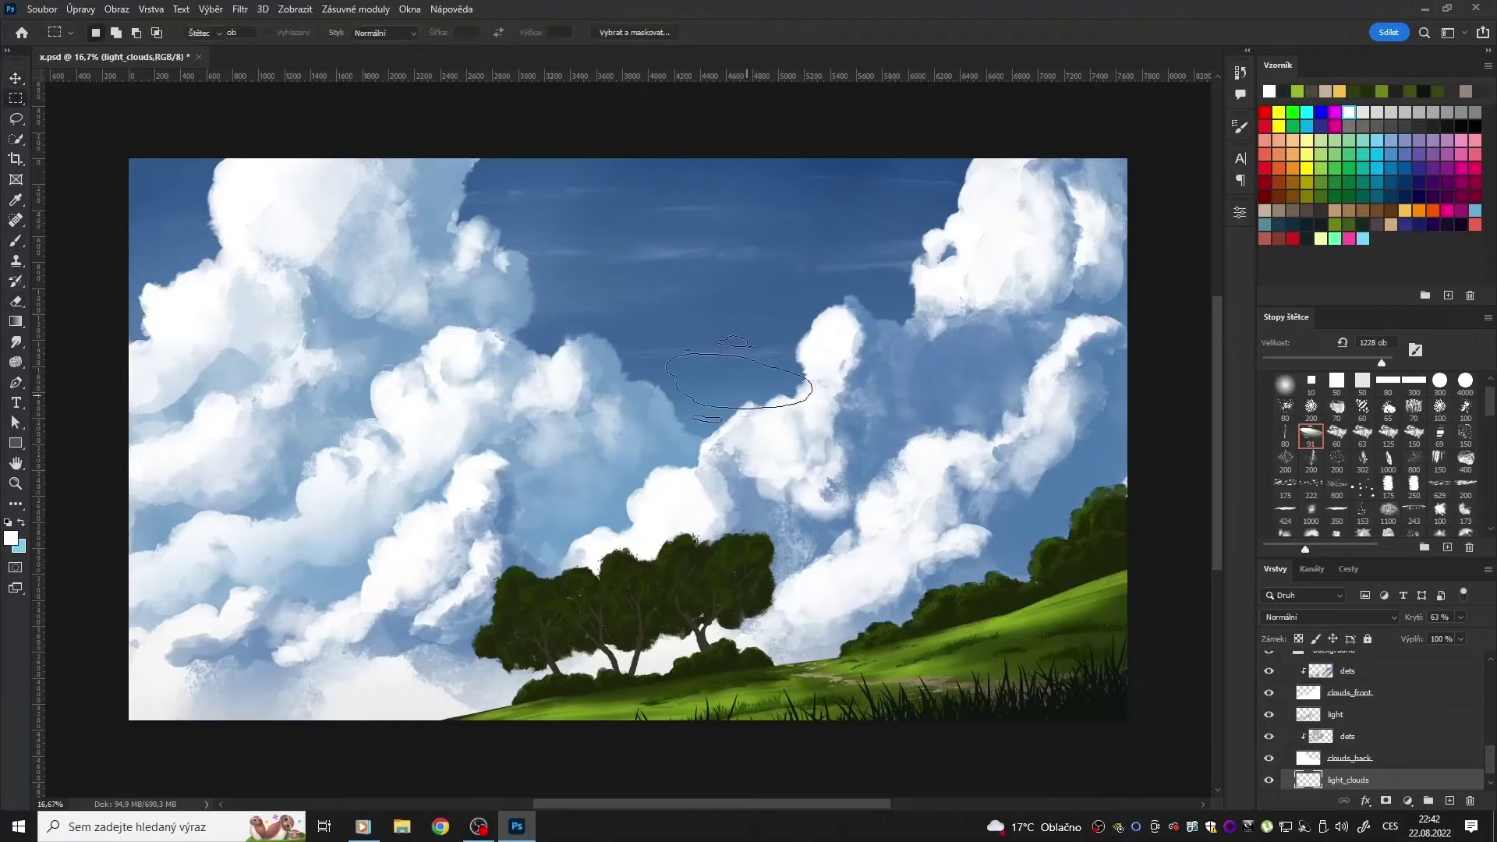
key(e)
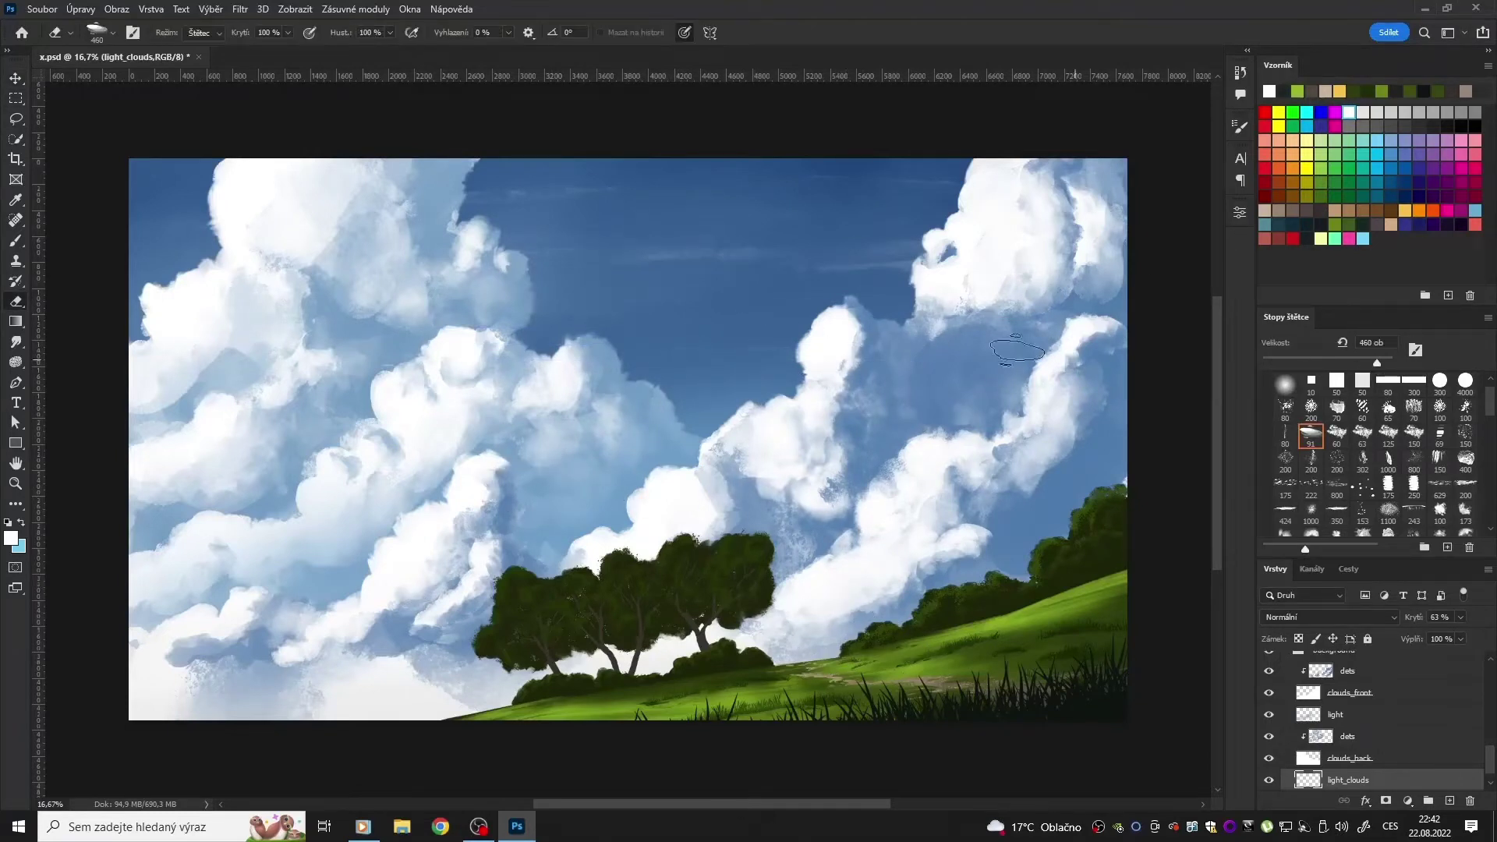
key(l)
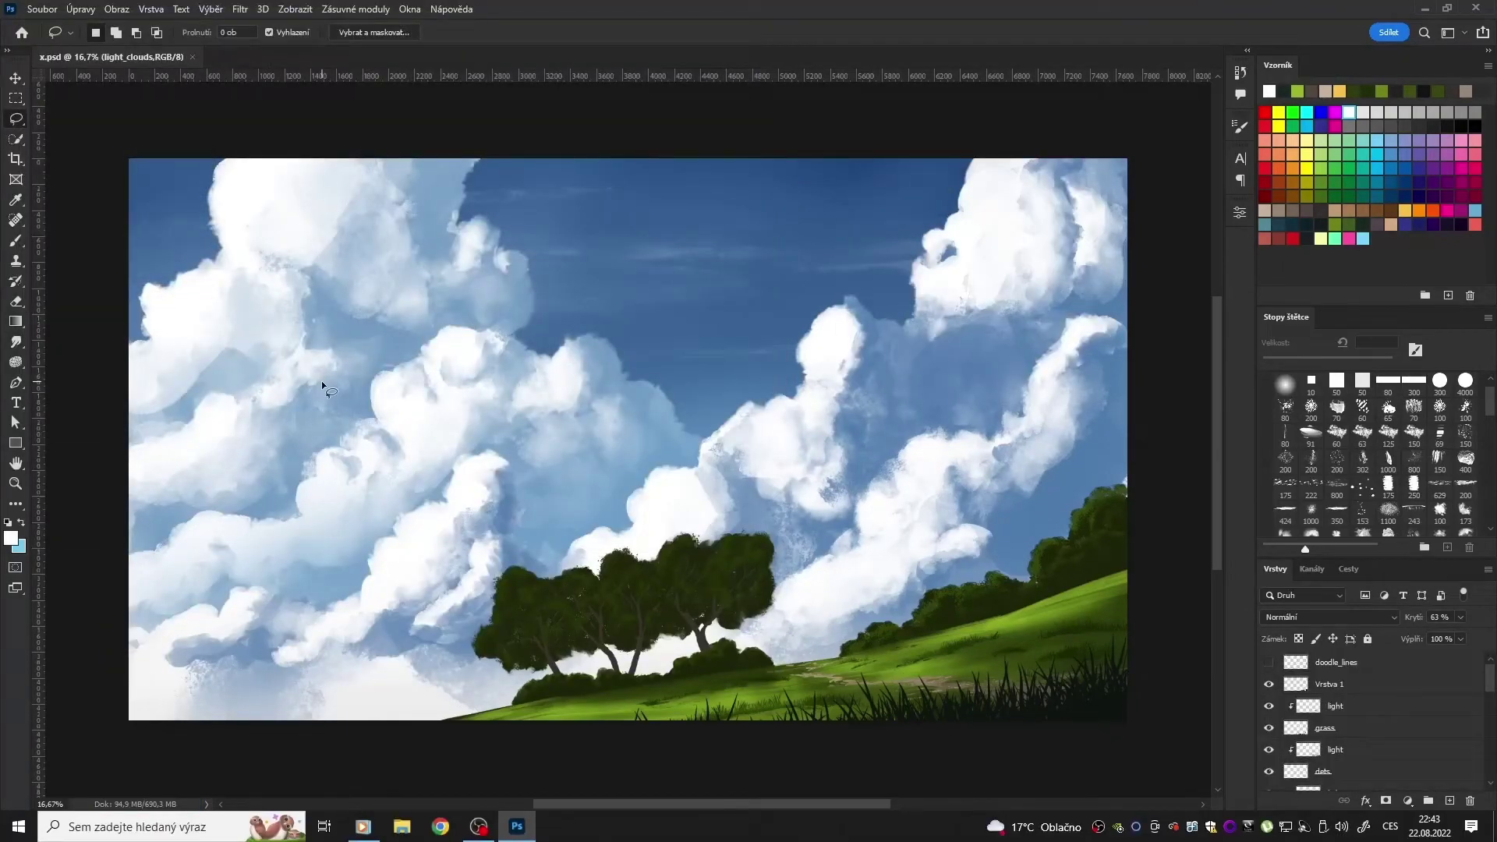
key(ctrl+g)
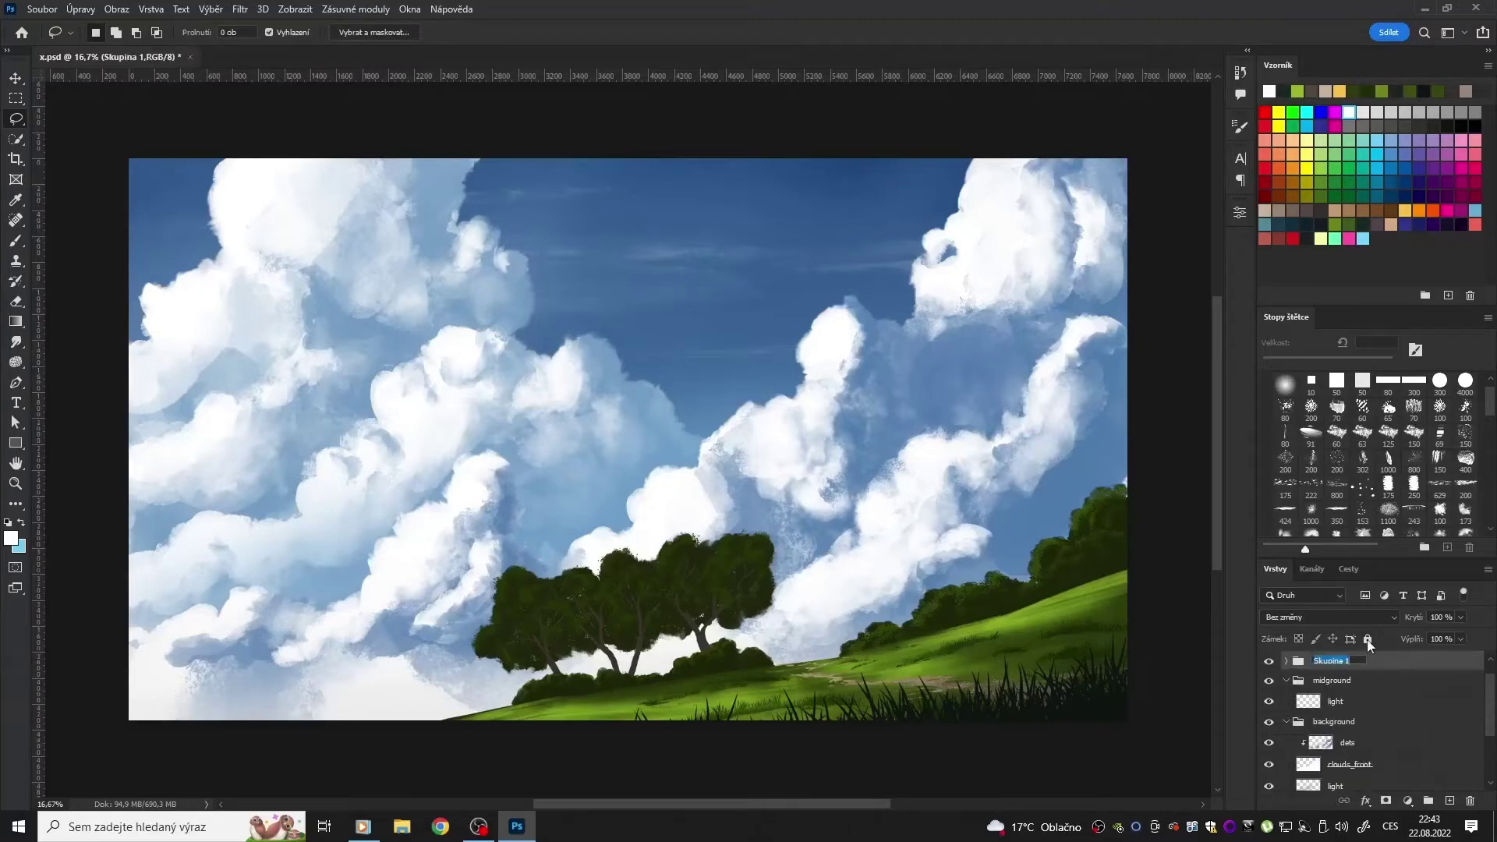
Step: Enlarge the foreground group's hill and trees with Free Transform
click(1286, 660)
key(ctrl+t)
drag(217, 590, 1026, 691)
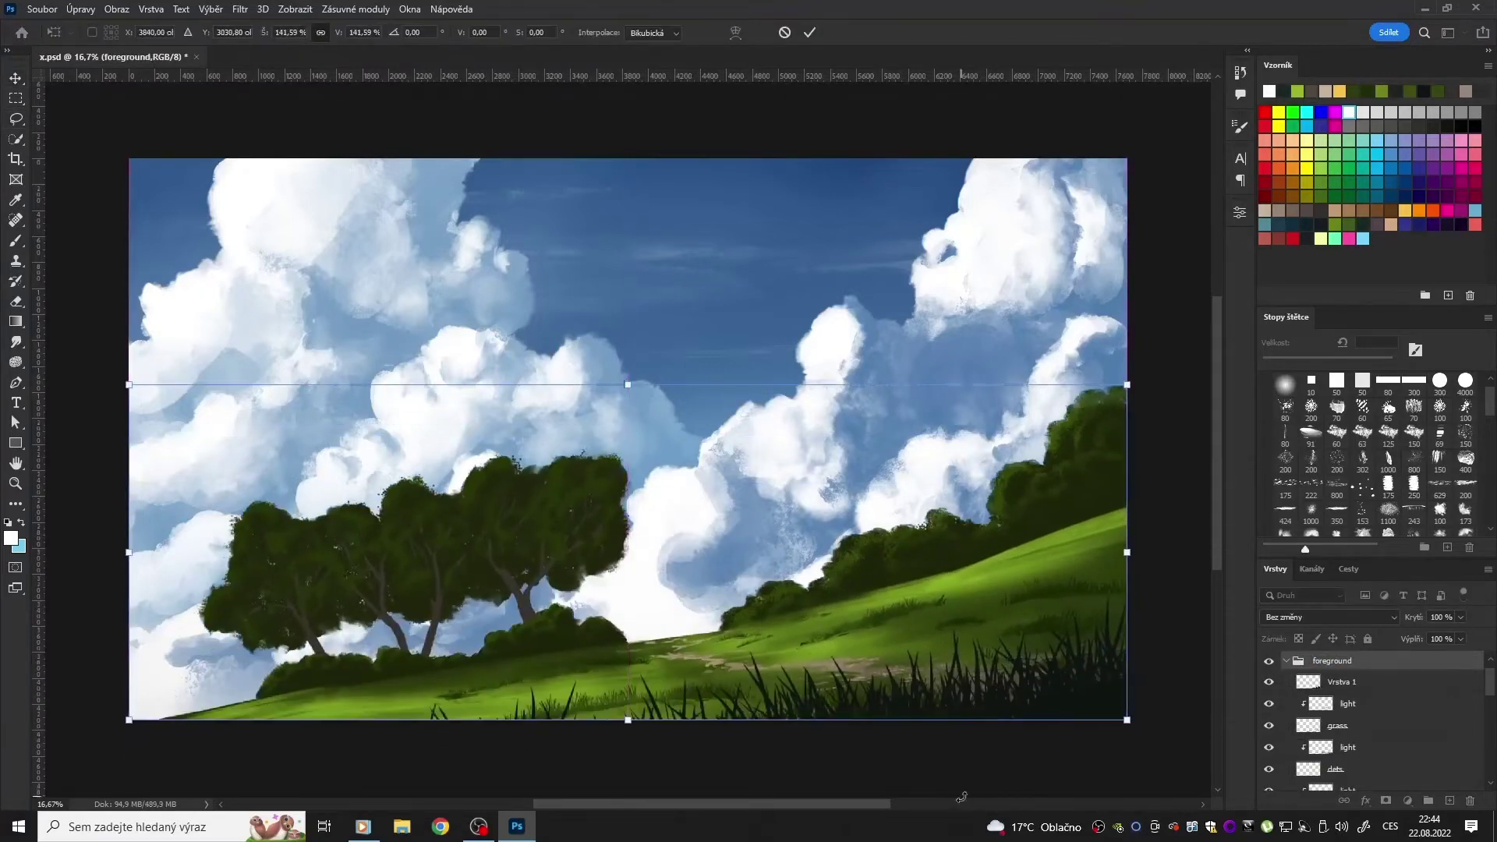
drag(629, 384, 630, 403)
key(Return)
Step: Flip the foreground horizontally and move it to the left edge
key(ctrl+minus)
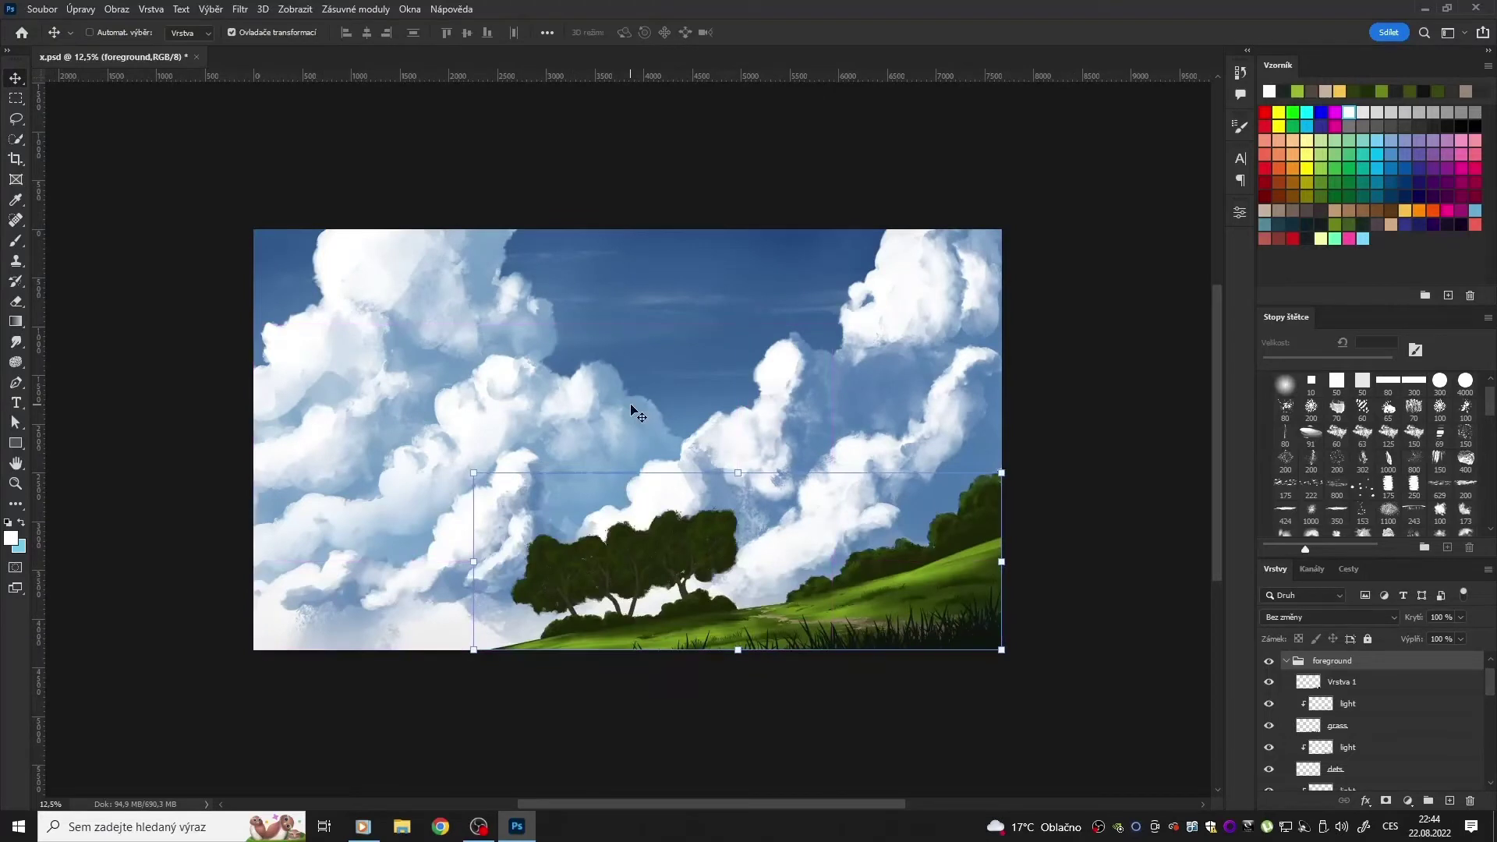
scroll(1475, 774, down, 5)
scroll(1476, 774, up, 1)
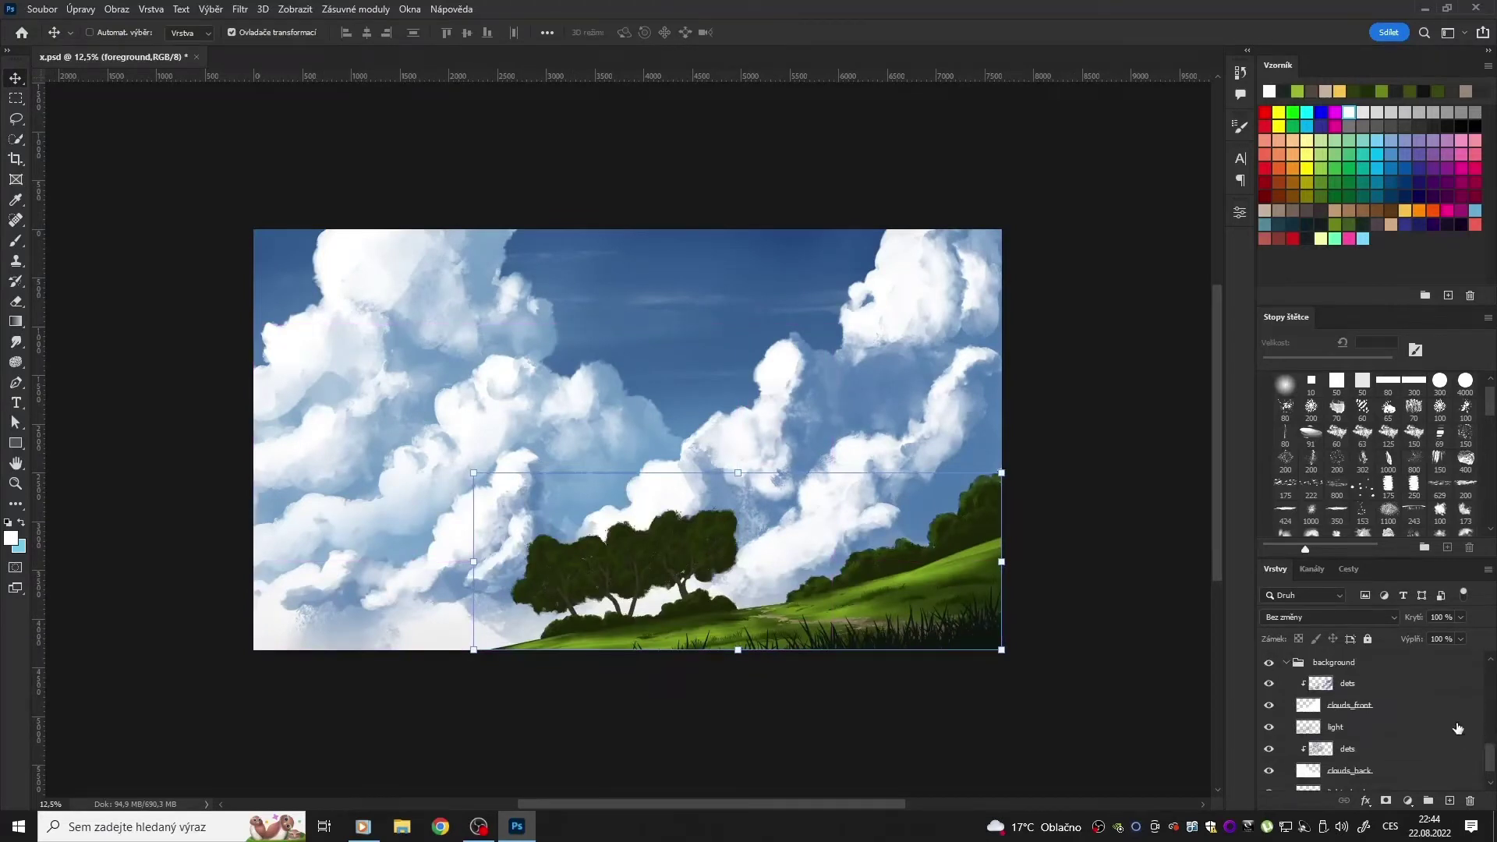
scroll(1492, 758, up, 4)
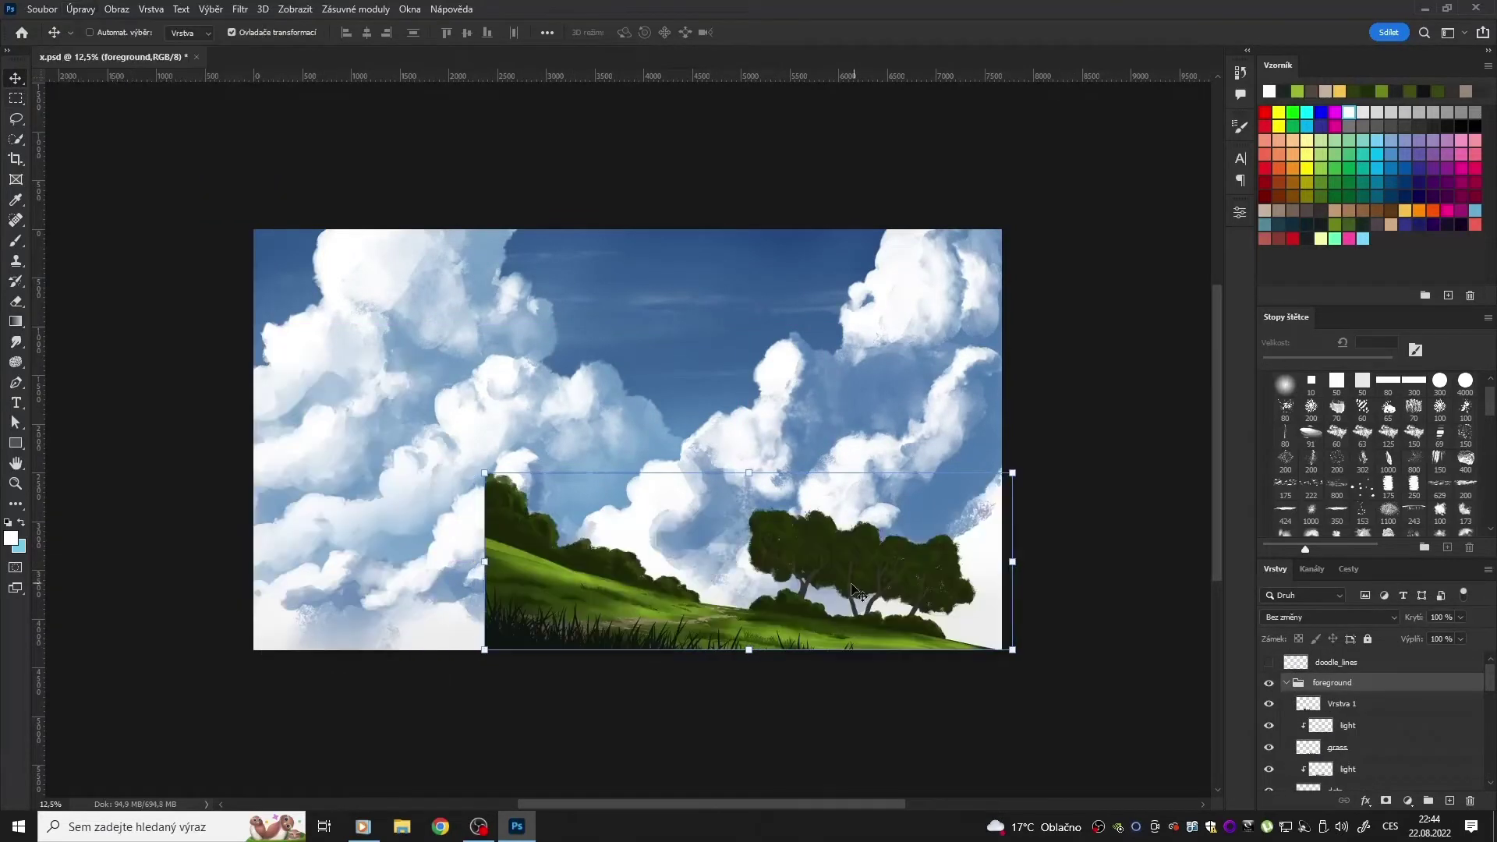
drag(855, 594, 635, 594)
Step: Erase white cloud at the lower right on the dets layer
key(m)
scroll(1492, 740, down, 5)
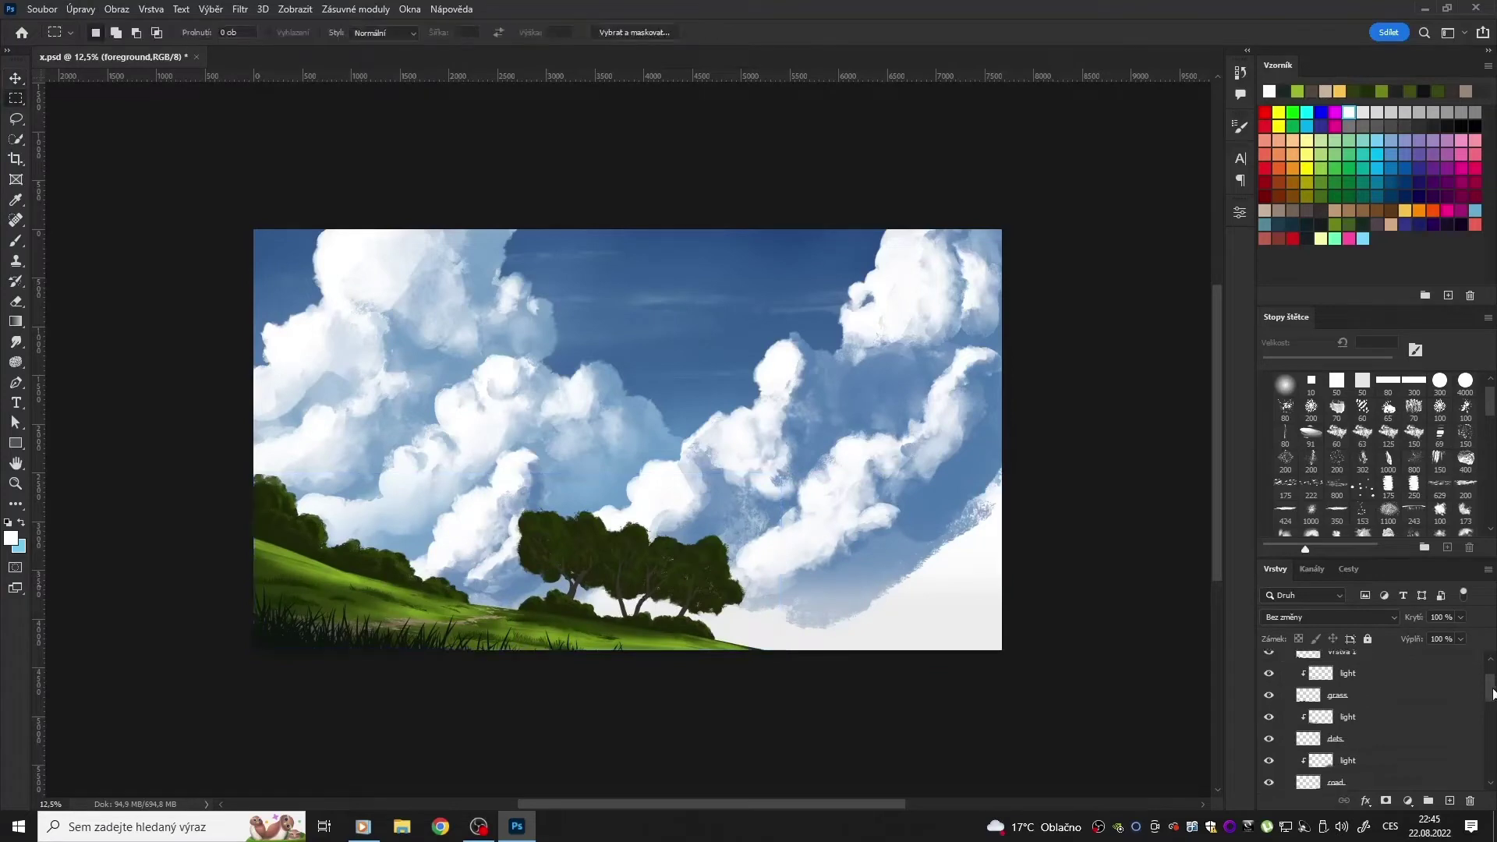
click(1331, 719)
click(1347, 760)
key(e)
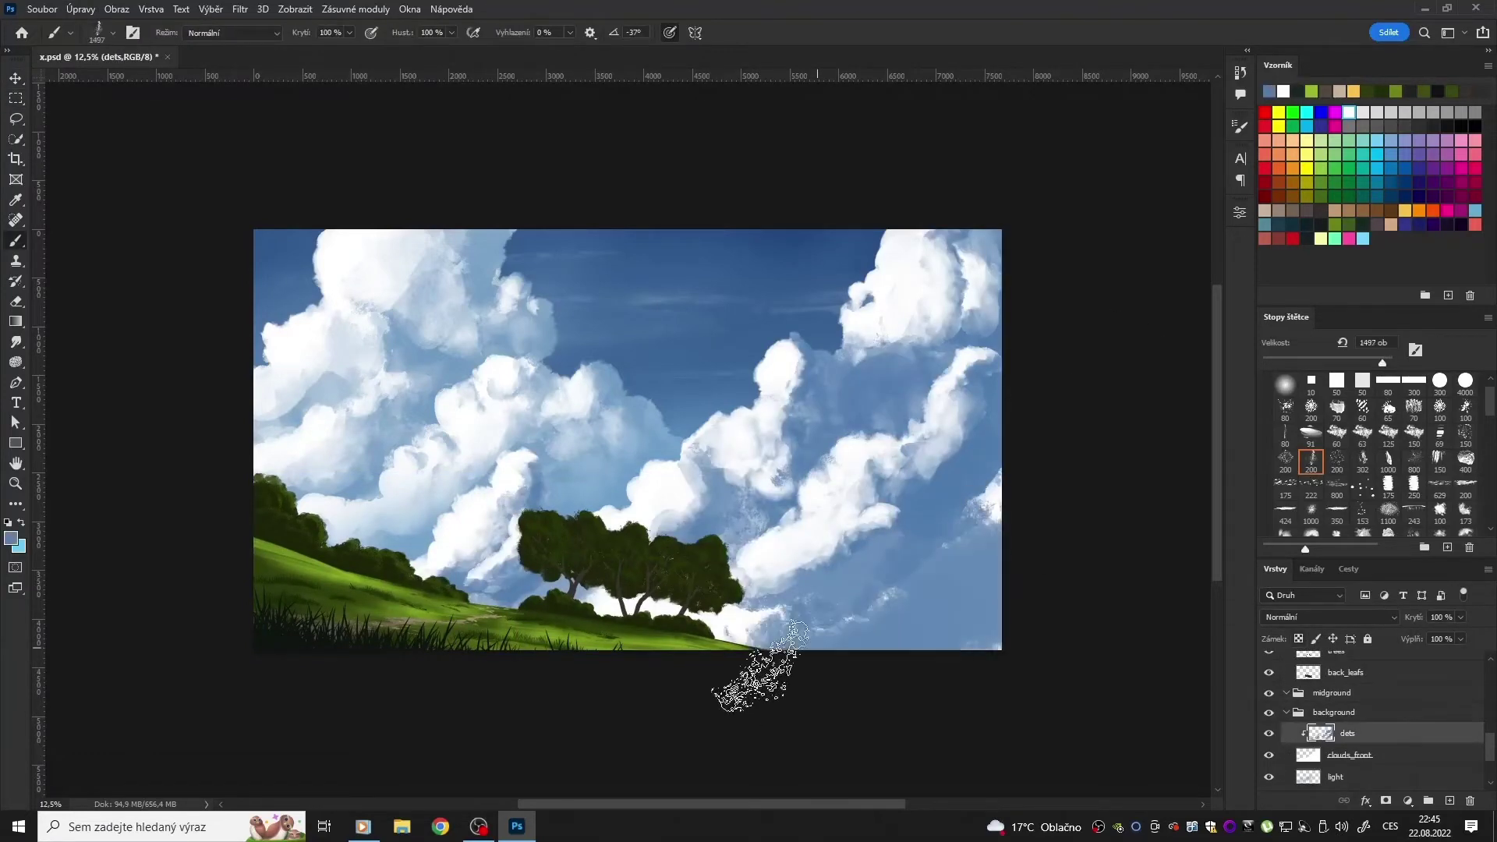
mouse_move(756, 663)
mouse_down()
mouse_move(963, 444)
mouse_move(818, 561)
mouse_up()
click(1310, 520)
Step: Reshape the right-hand clouds with the textured 200 eraser and blue shading brush strokes
key(b)
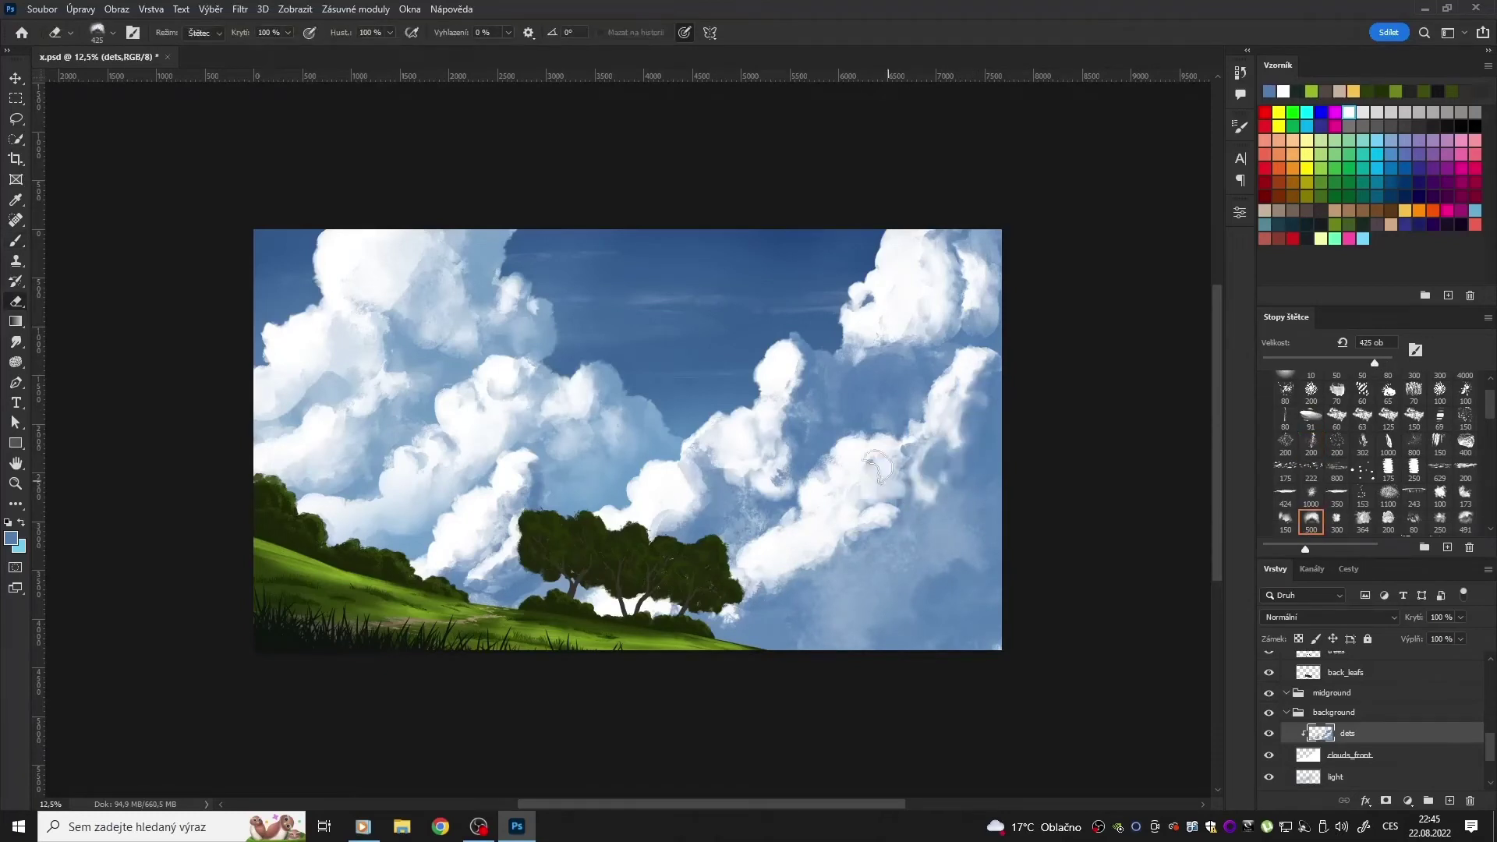
key(e)
click(1310, 446)
mouse_move(686, 623)
mouse_down()
mouse_move(949, 479)
mouse_move(762, 450)
mouse_up()
key(b)
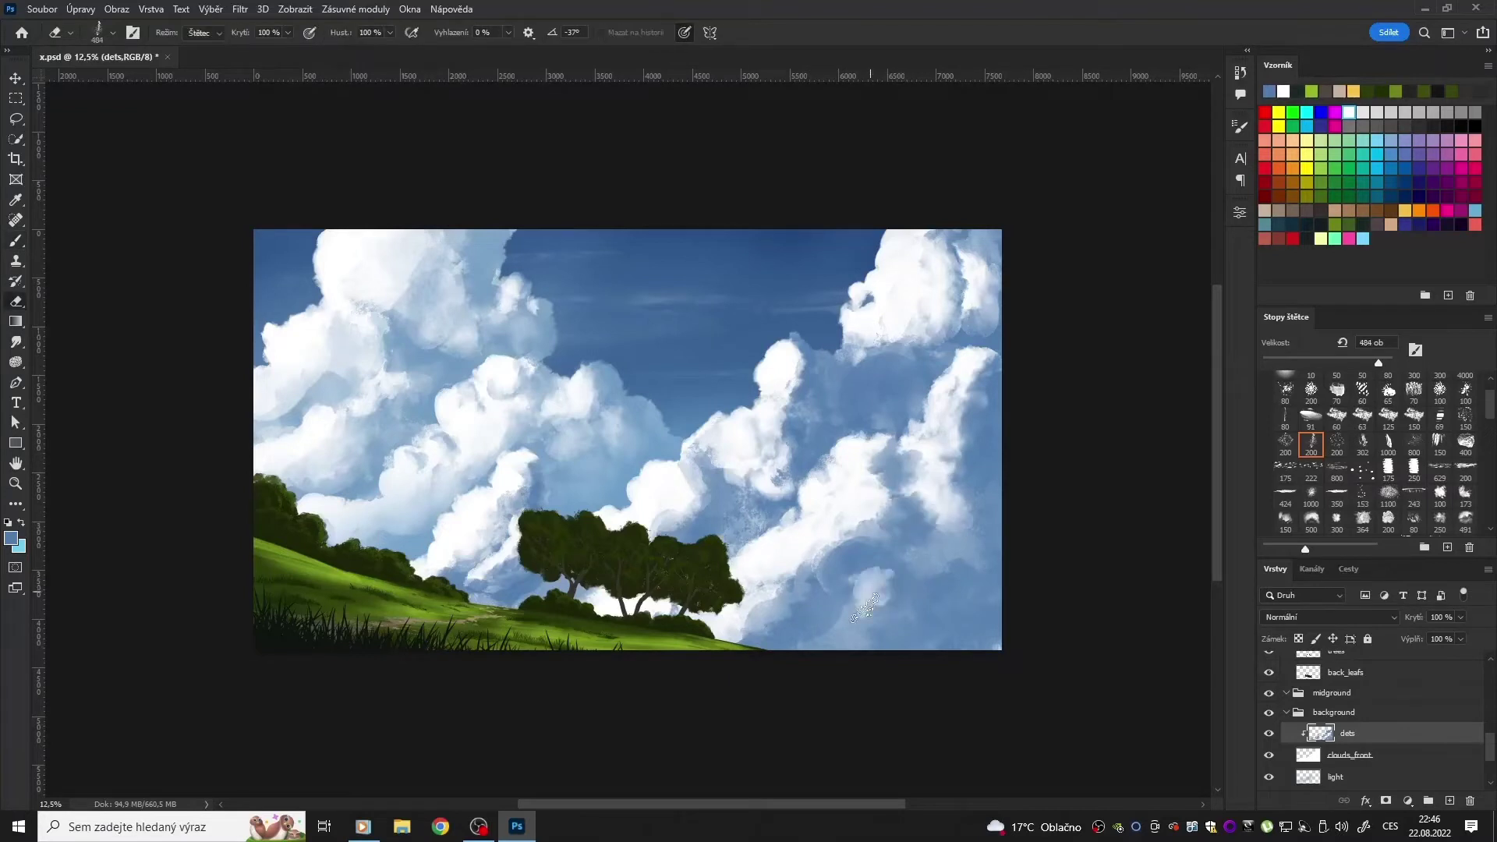
key(e)
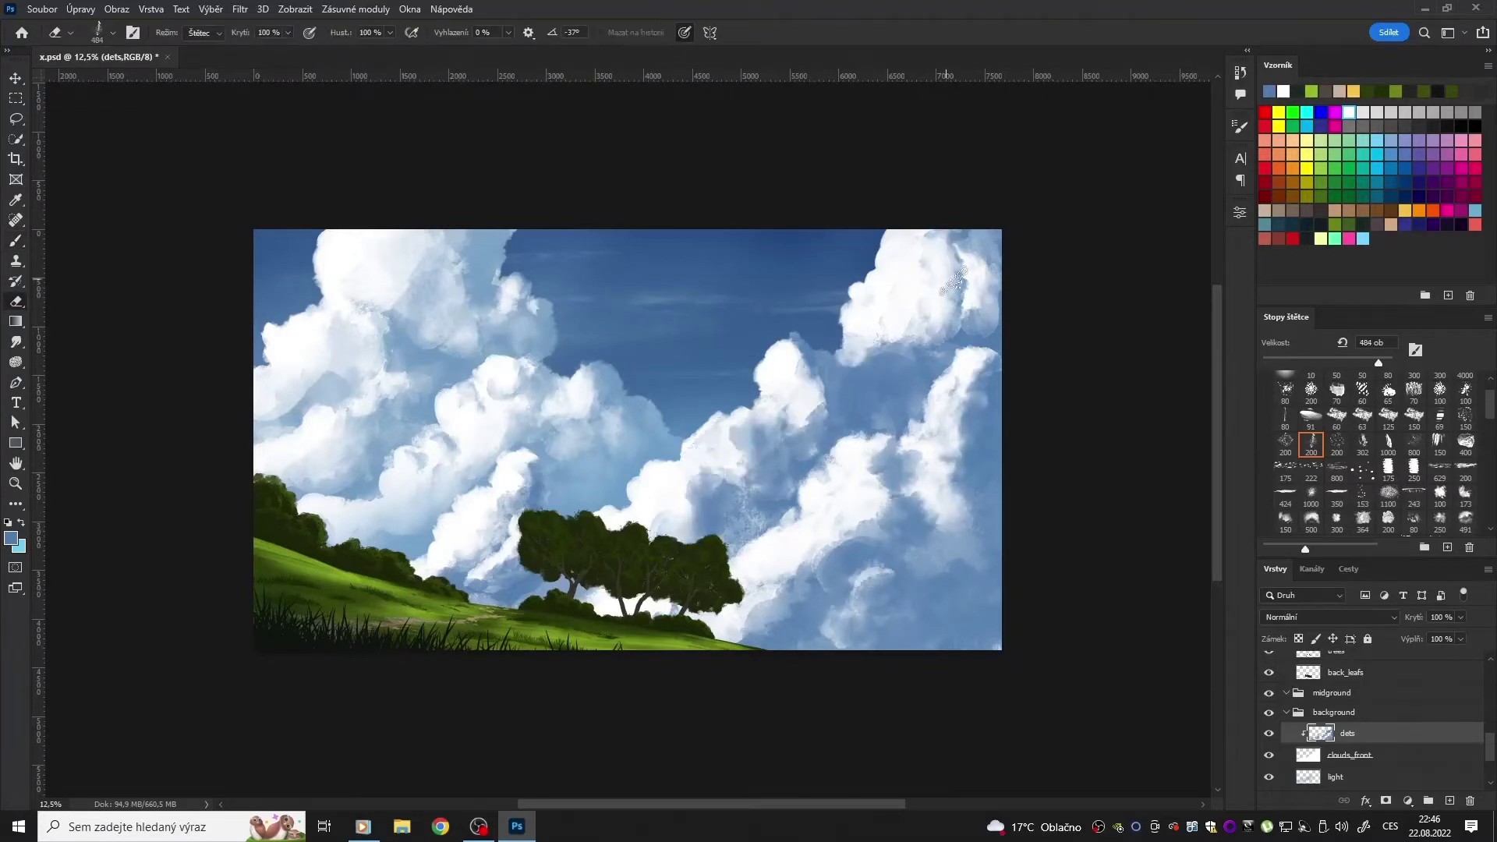
key(b)
drag(952, 280, 986, 234)
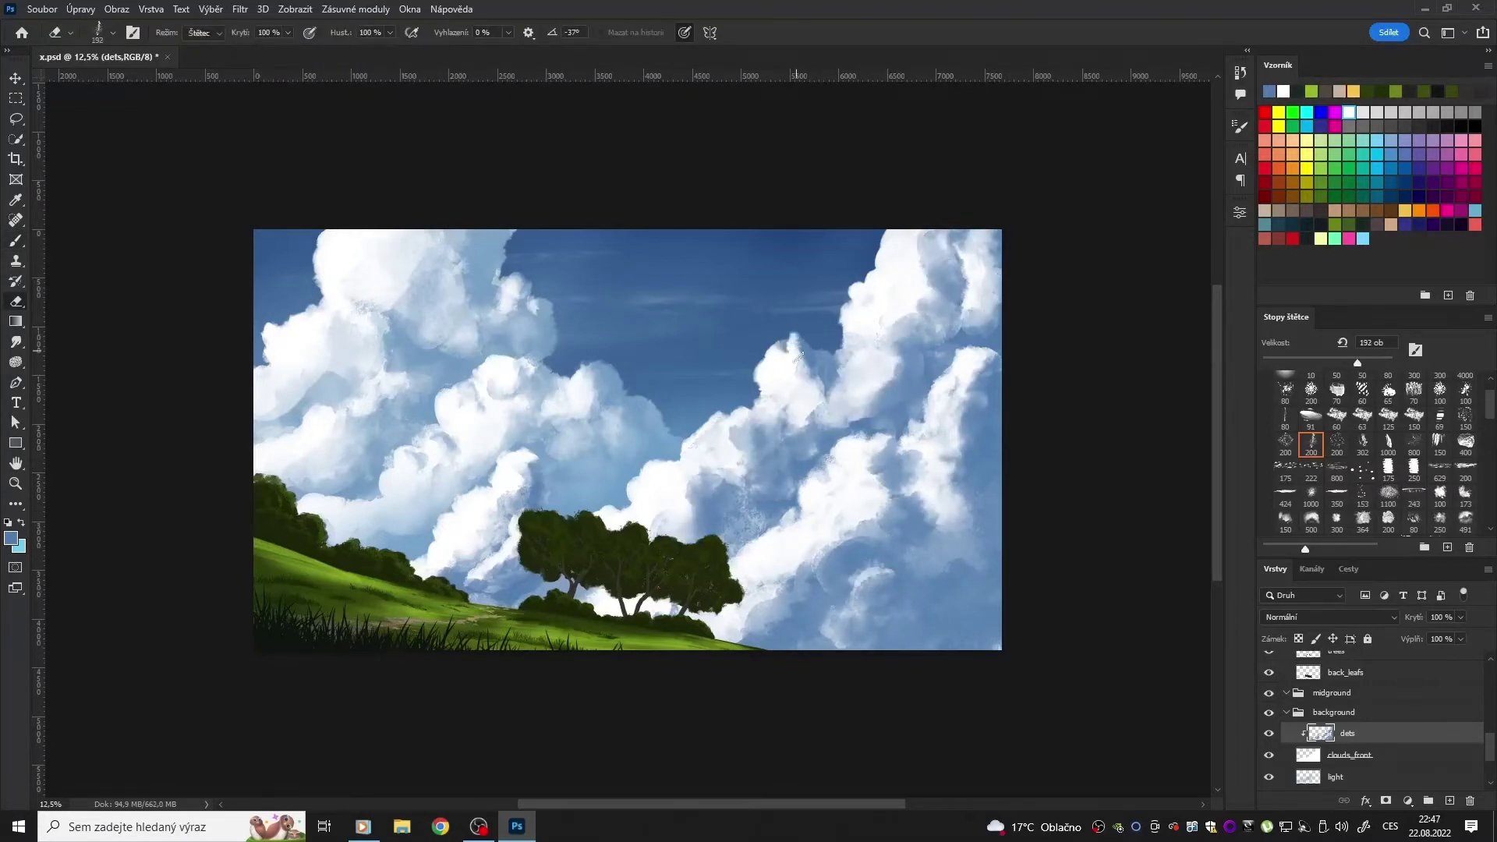
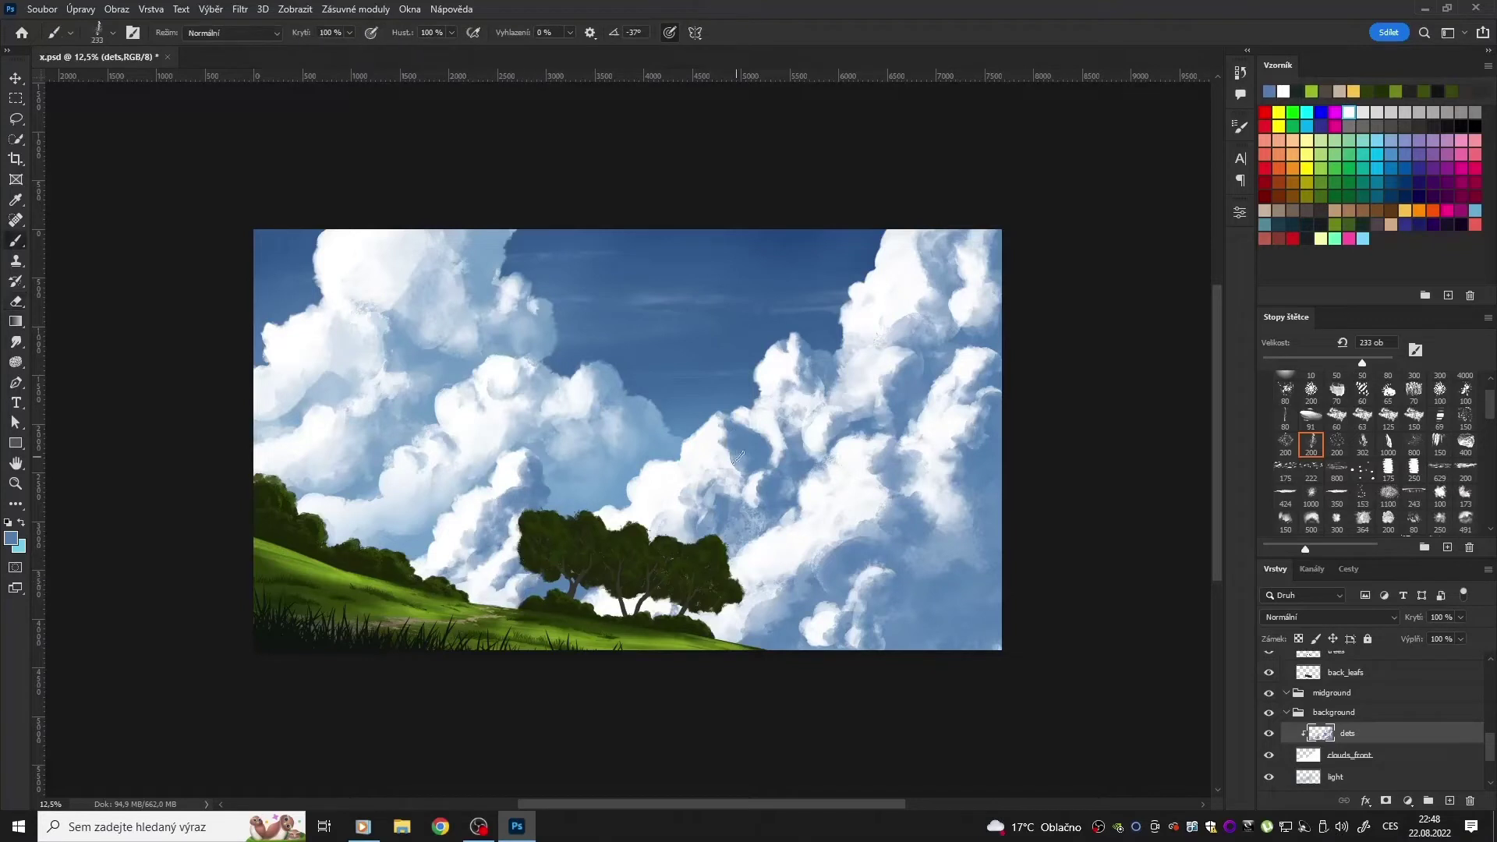
Step: Erase cloud shading on the lower layer to brighten the cumulus clouds
key(alt+bracketleft)
key(alt+bracketleft)
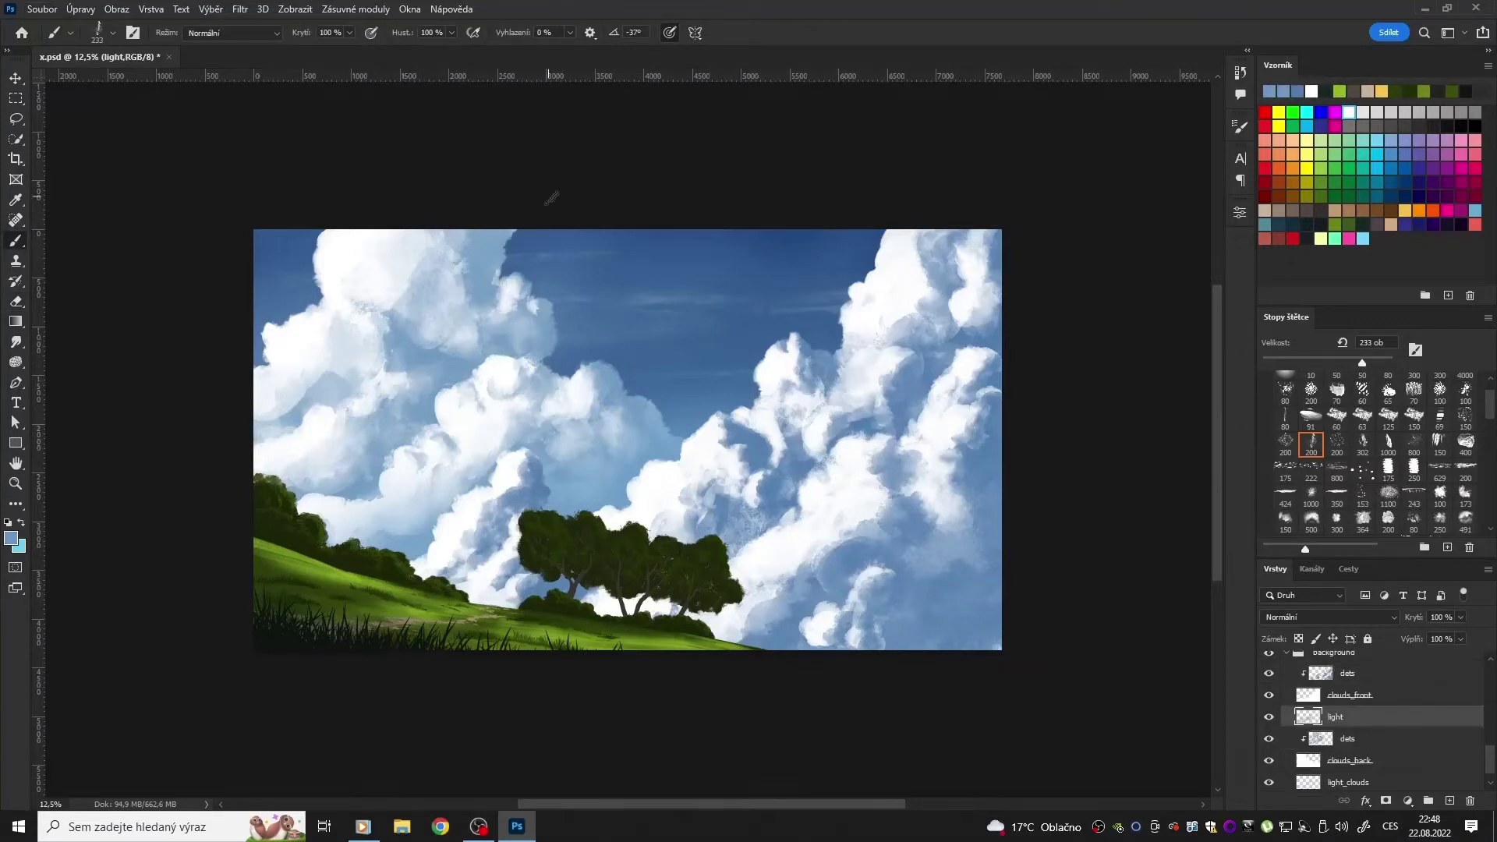
key(alt+bracketleft)
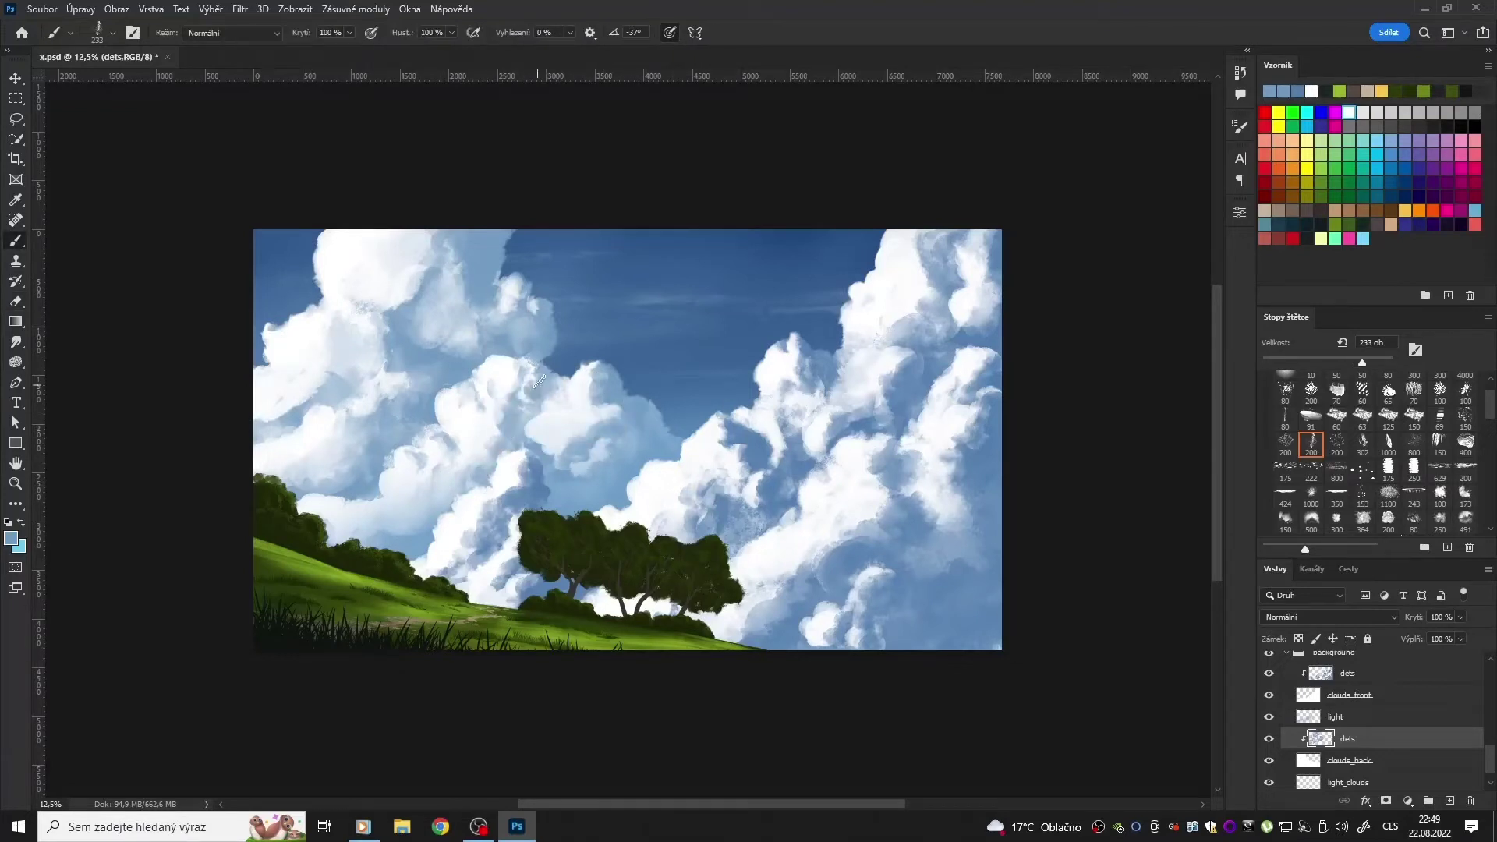
key(b)
key(e)
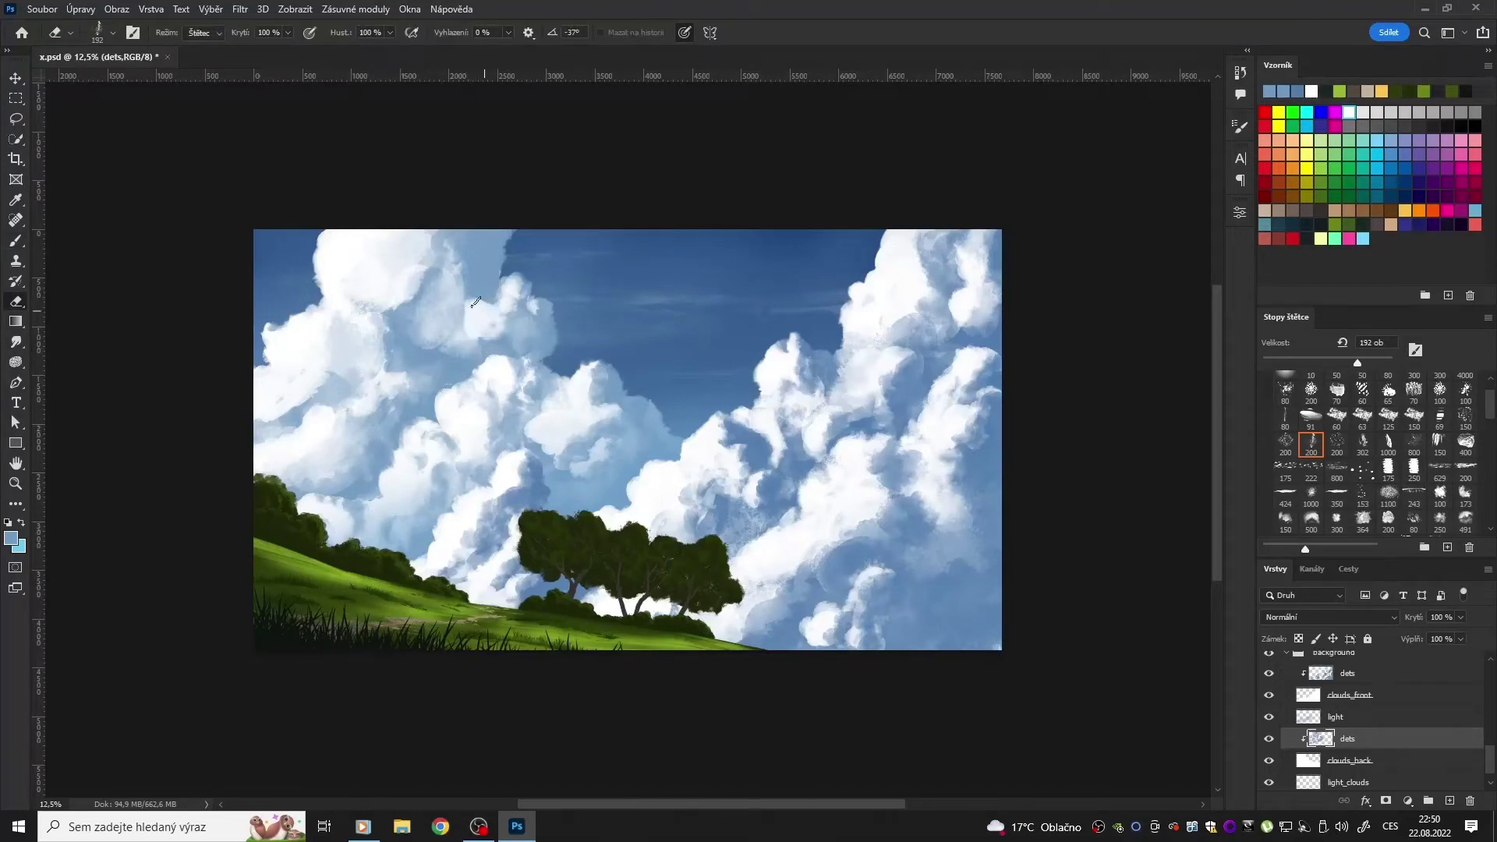
mouse_move(472, 308)
mouse_down()
mouse_move(519, 334)
mouse_move(417, 328)
mouse_up()
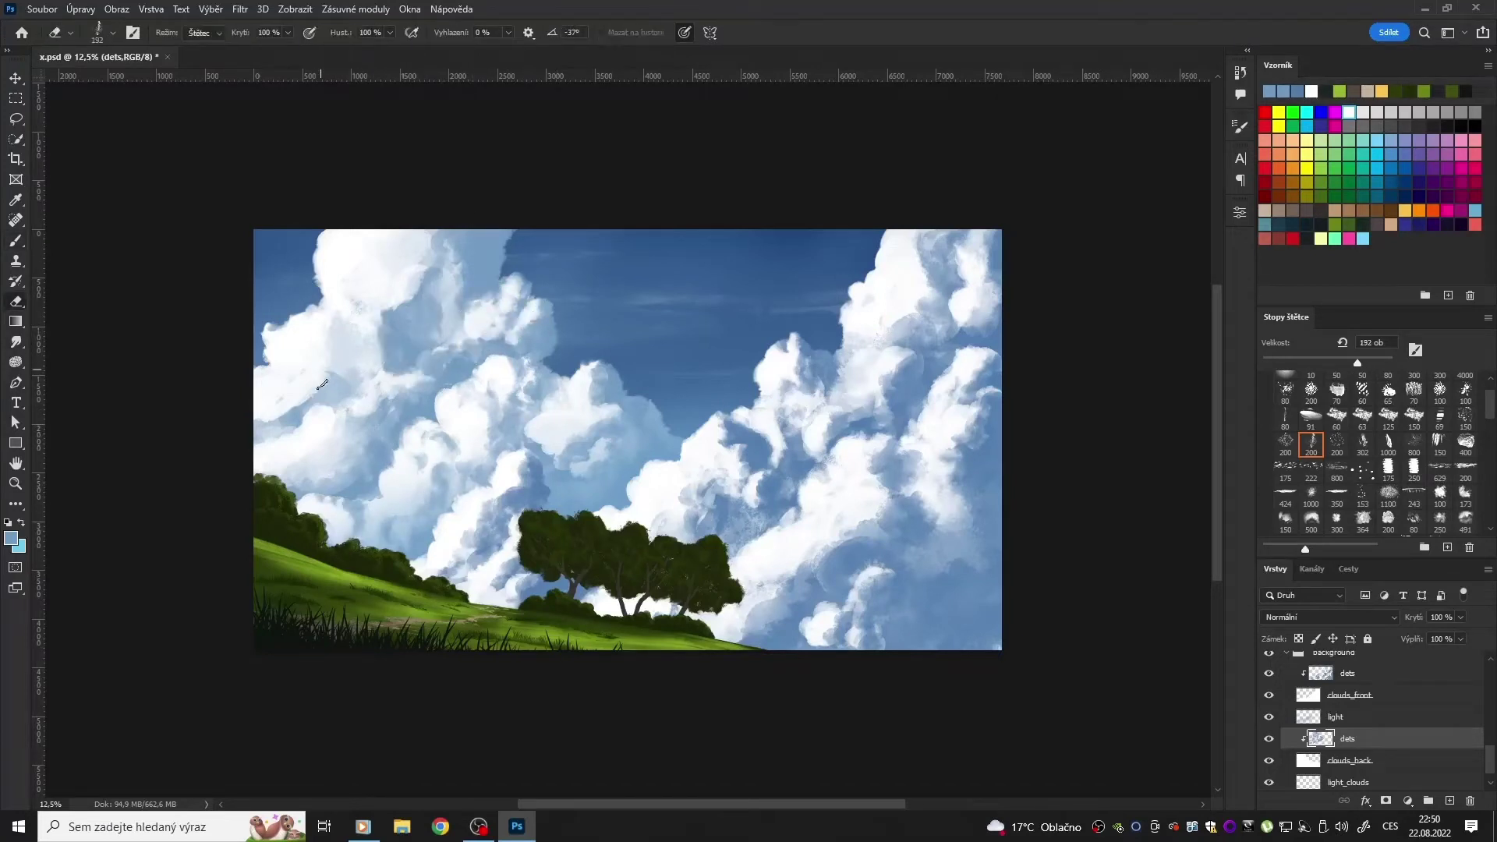
drag(331, 378, 275, 435)
Step: Enlarge the eraser and smudge the cloud details across both dets layers
key(bracketright)
key(bracketright)
key(bracketright)
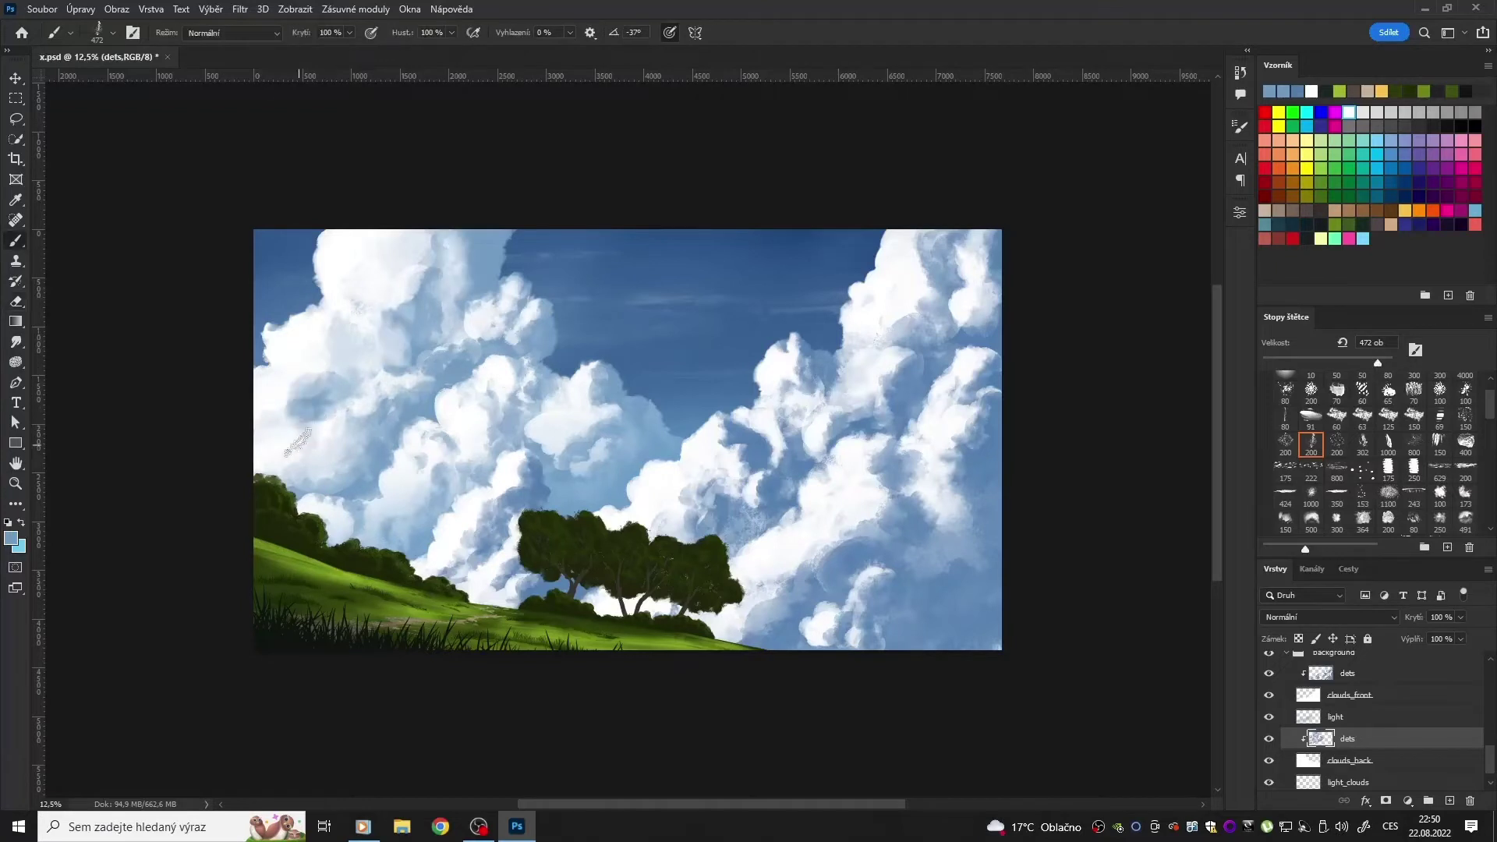
key(b)
key(alt+bracketright)
key(alt+bracketright)
key(alt+bracketright)
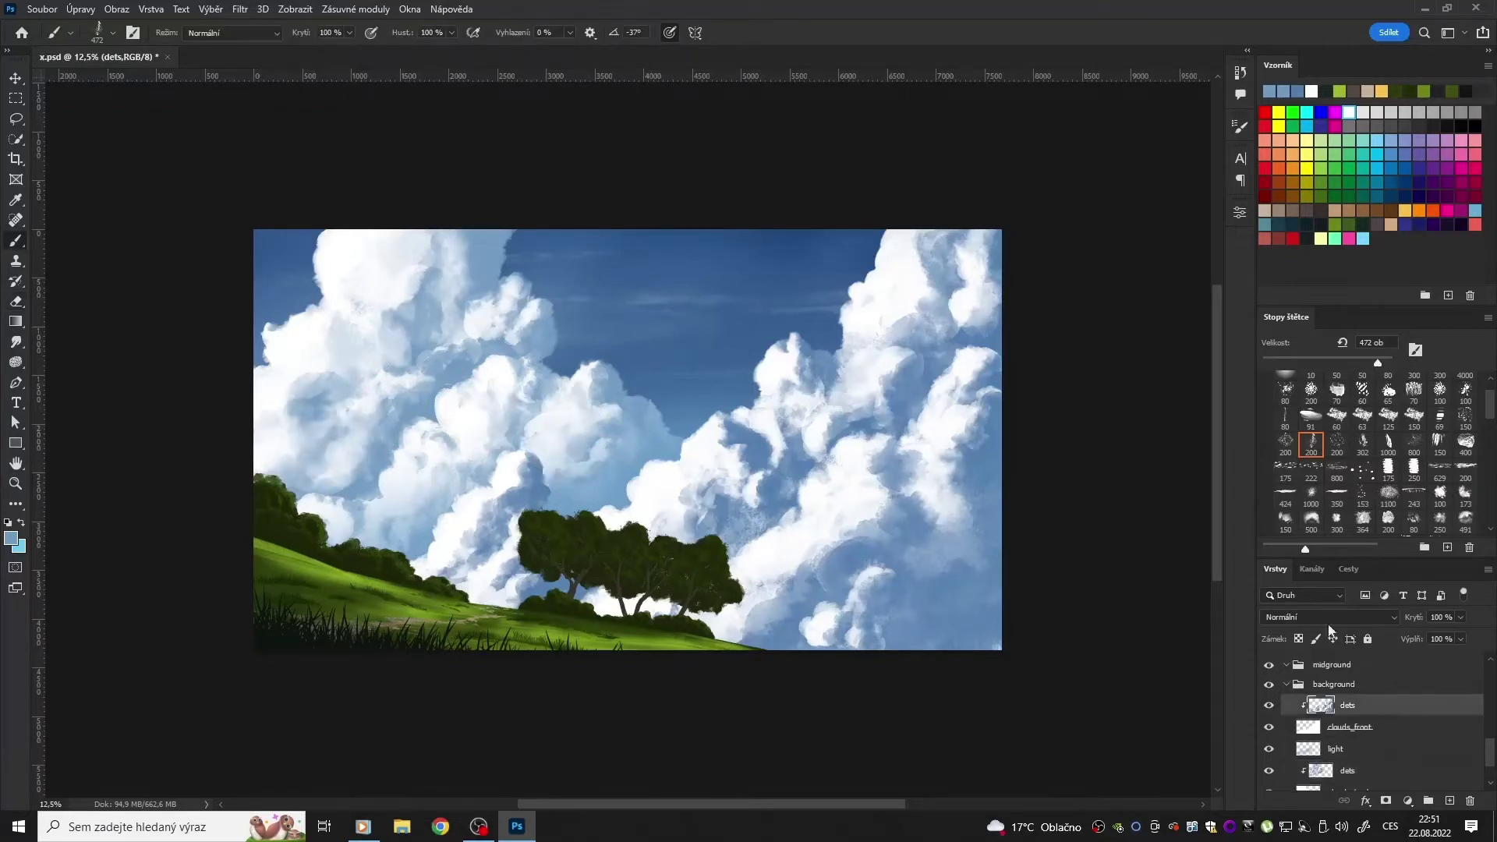
key(e)
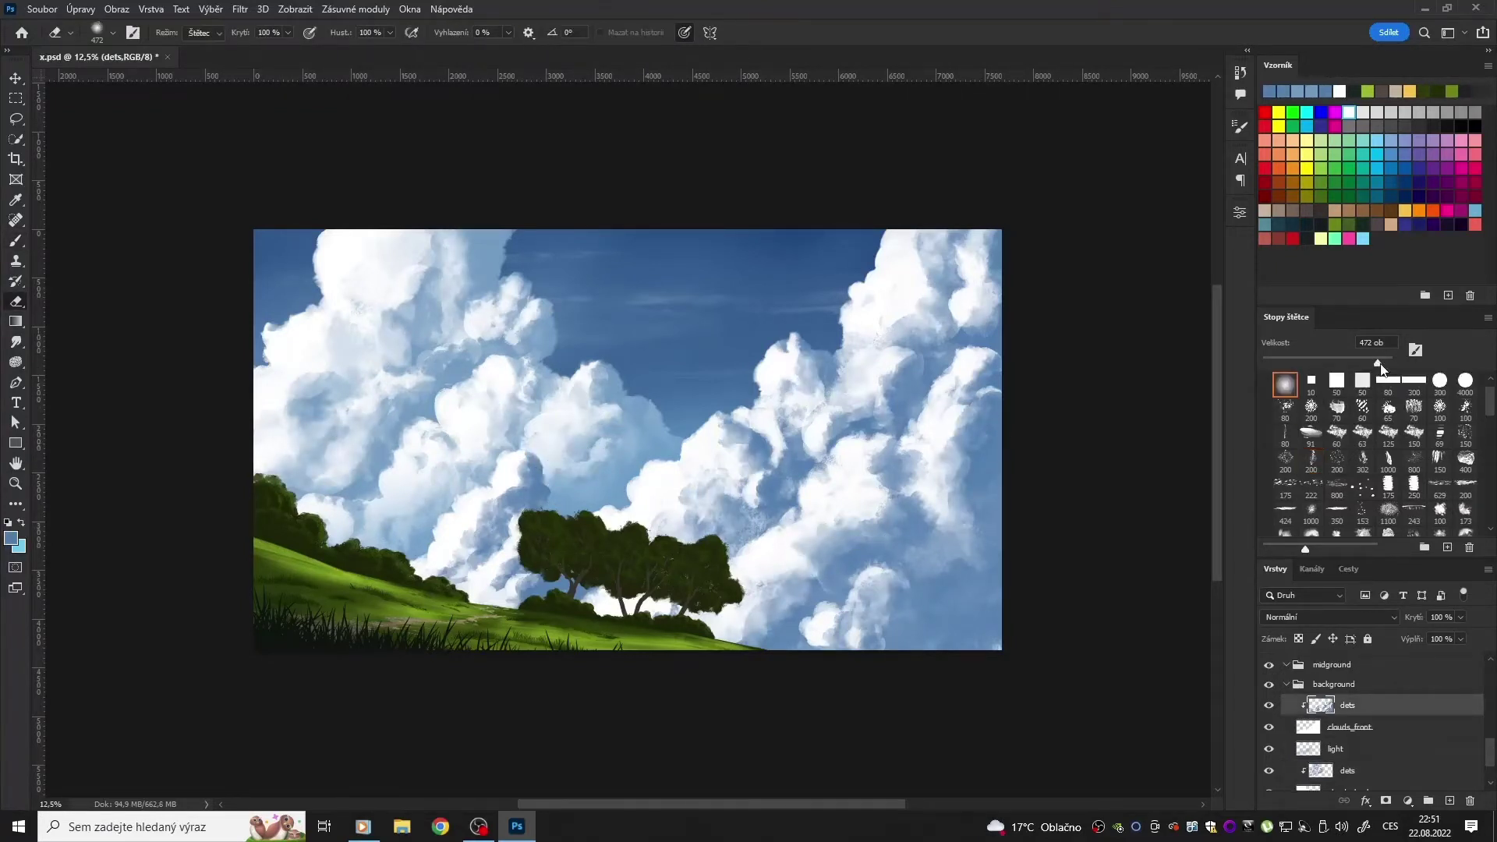
key(alt+bracketleft)
key(alt+bracketleft)
key(alt+bracketleft)
key(r)
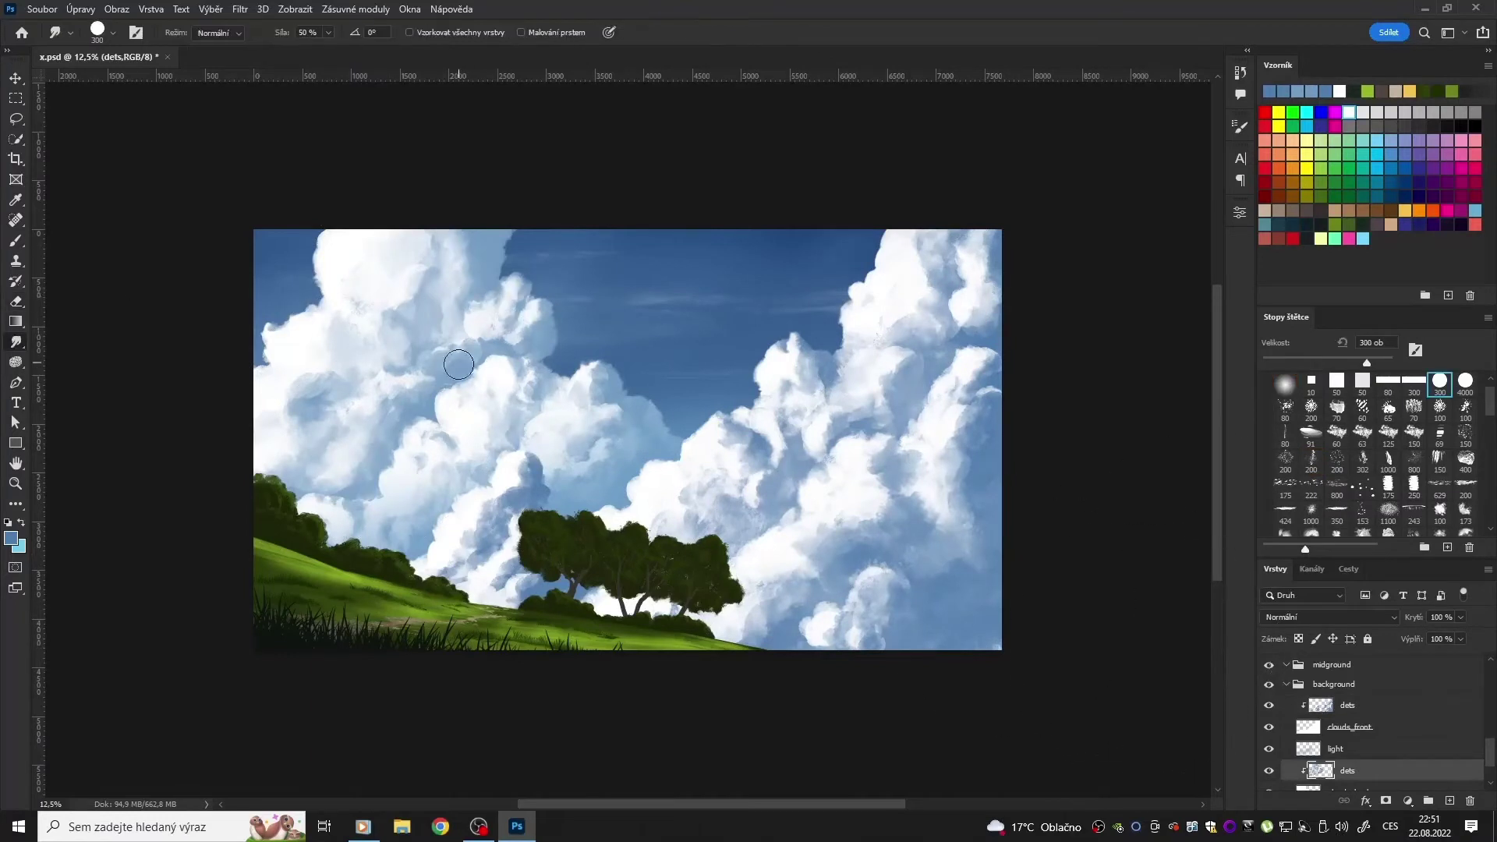
key(alt+bracketright)
key(alt+bracketright)
key(alt+bracketright)
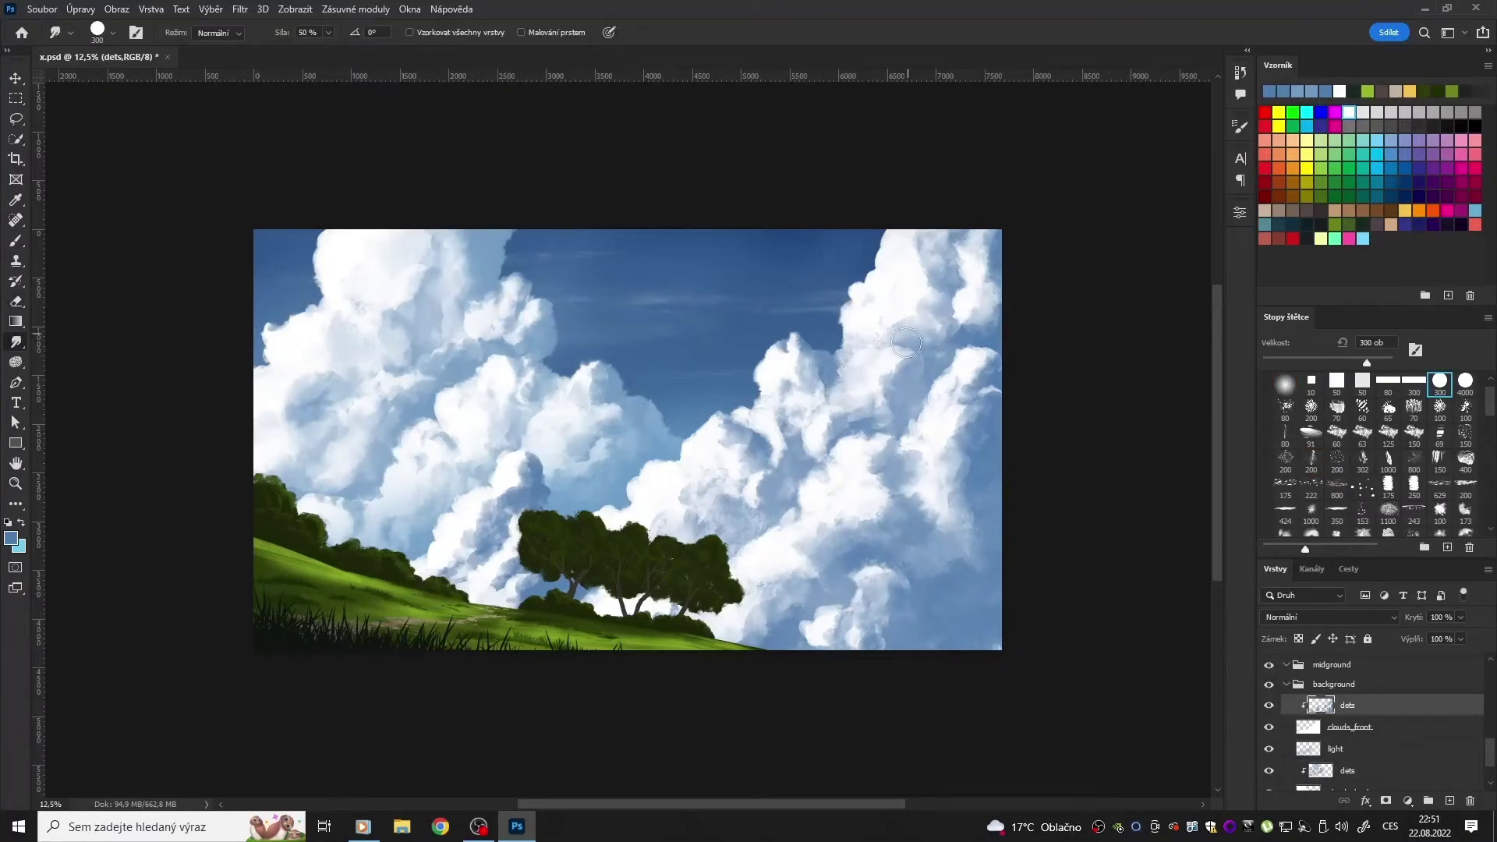
Step: Move to the clouds_front layer with the Eraser and select the foreground group
key(alt+bracketleft)
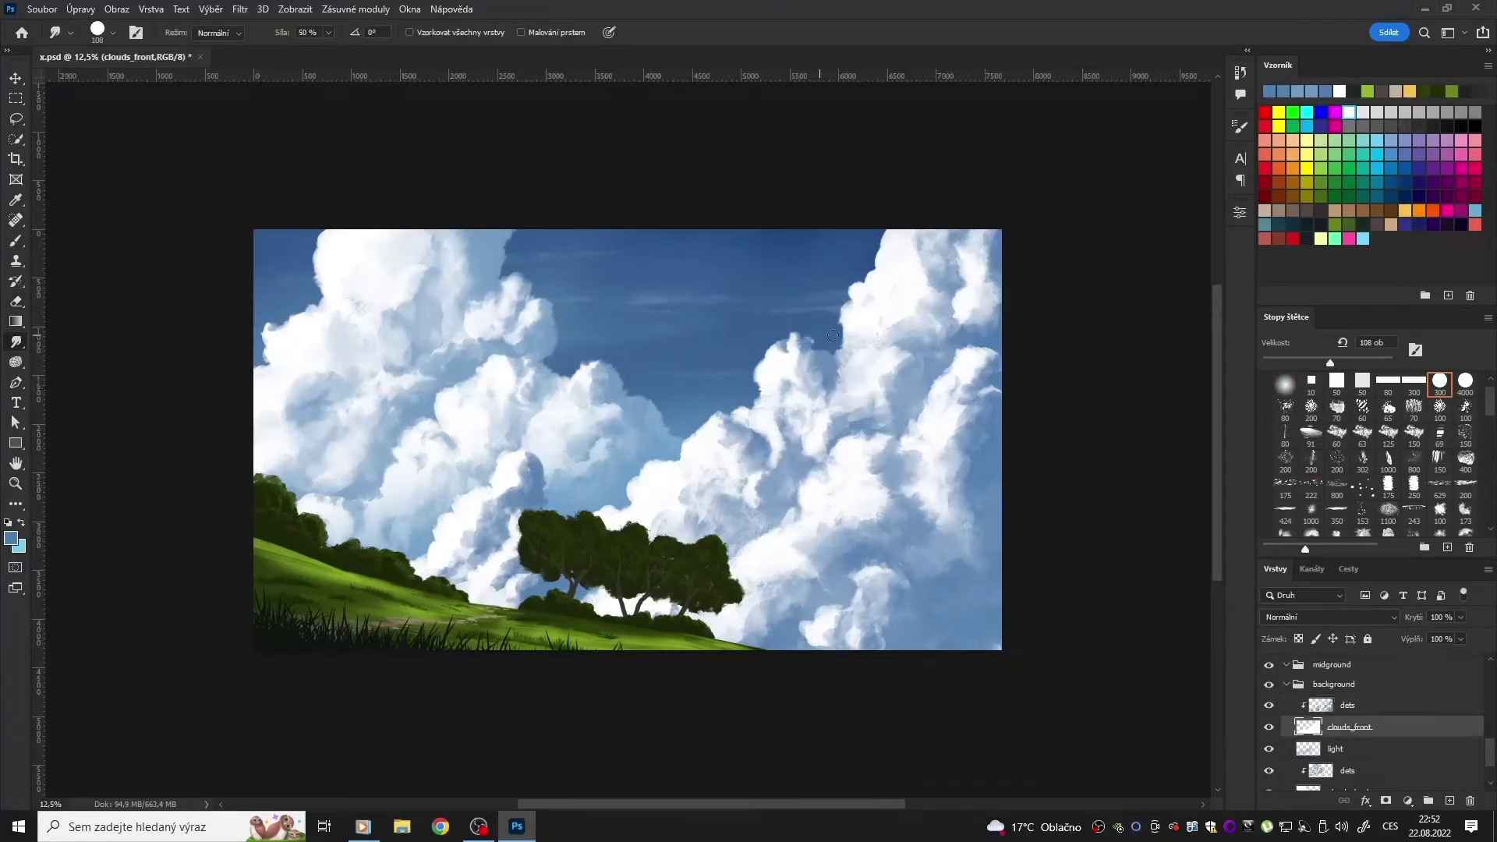
key(e)
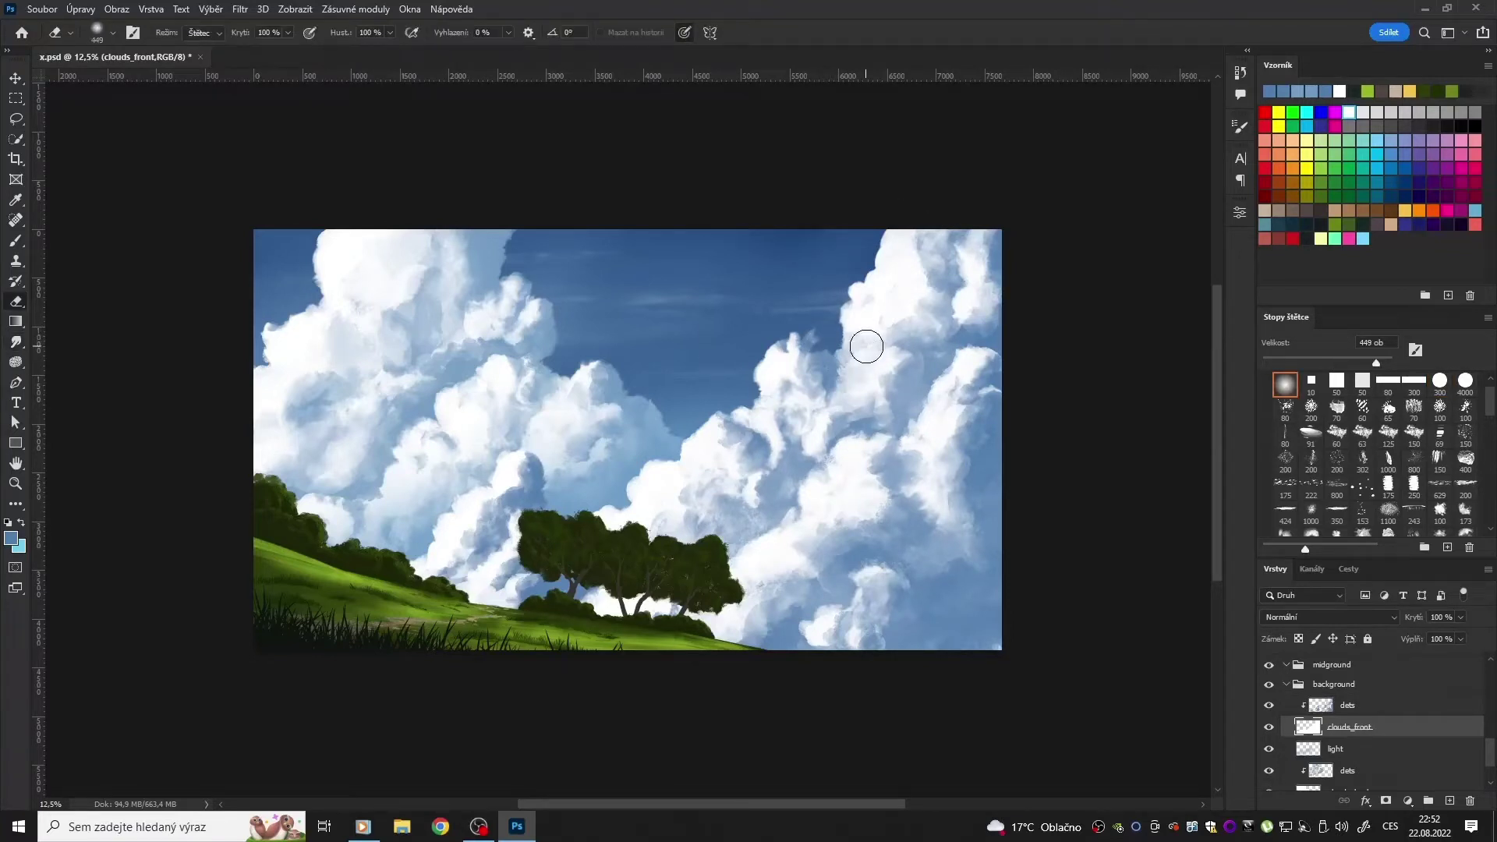
scroll(1372, 717, up, 2)
click(1332, 682)
Step: Try rescaling the foreground group, then restore it to its original size
key(ctrl+t)
drag(782, 473, 723, 513)
drag(557, 642, 733, 499)
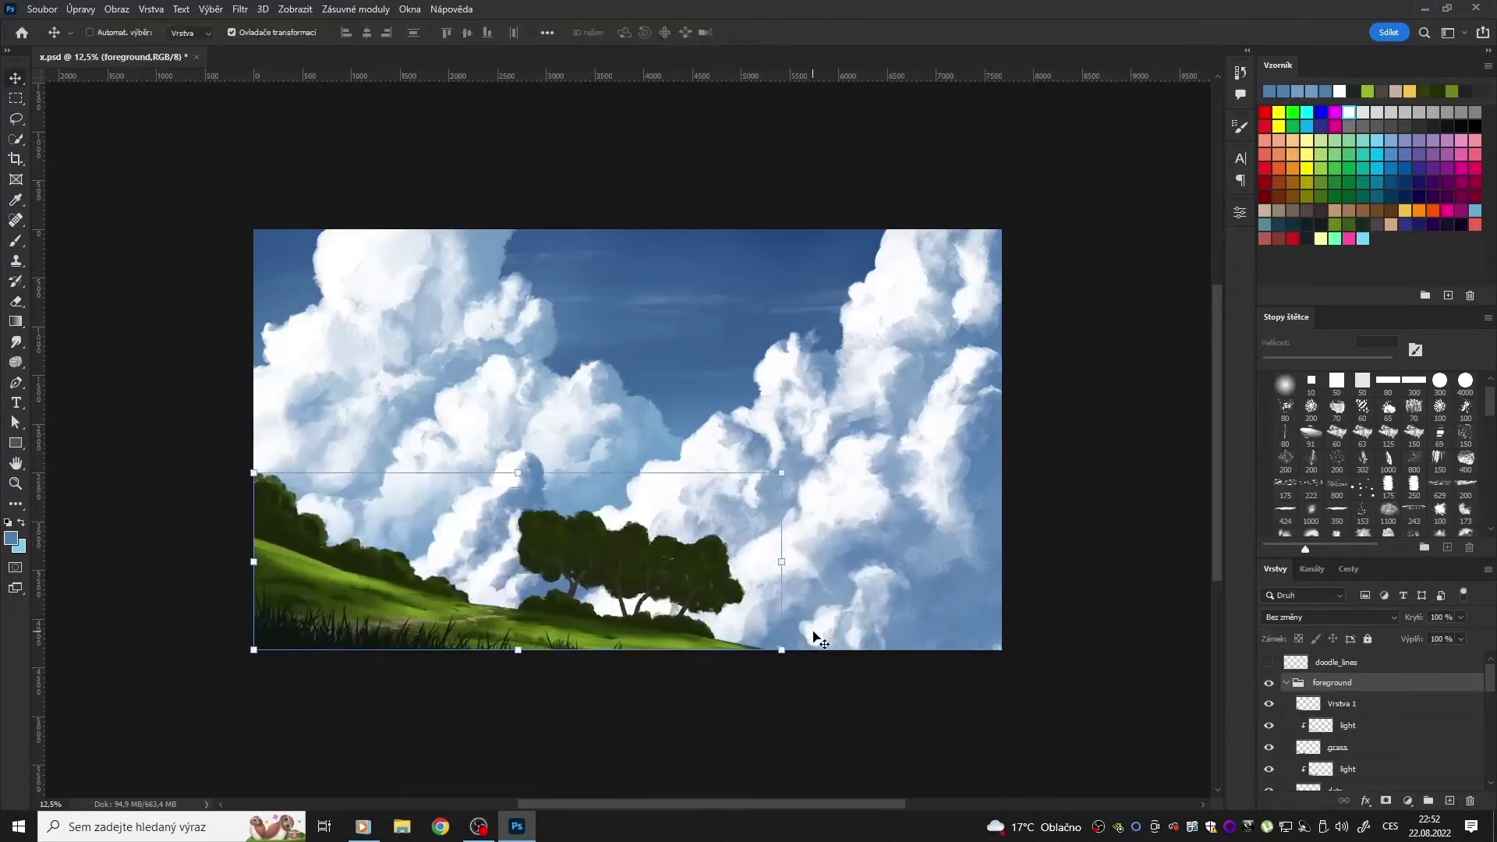
key(Return)
Step: Shrink the trees and shift them left, then undo the tree changes
ctrl+click(733, 503)
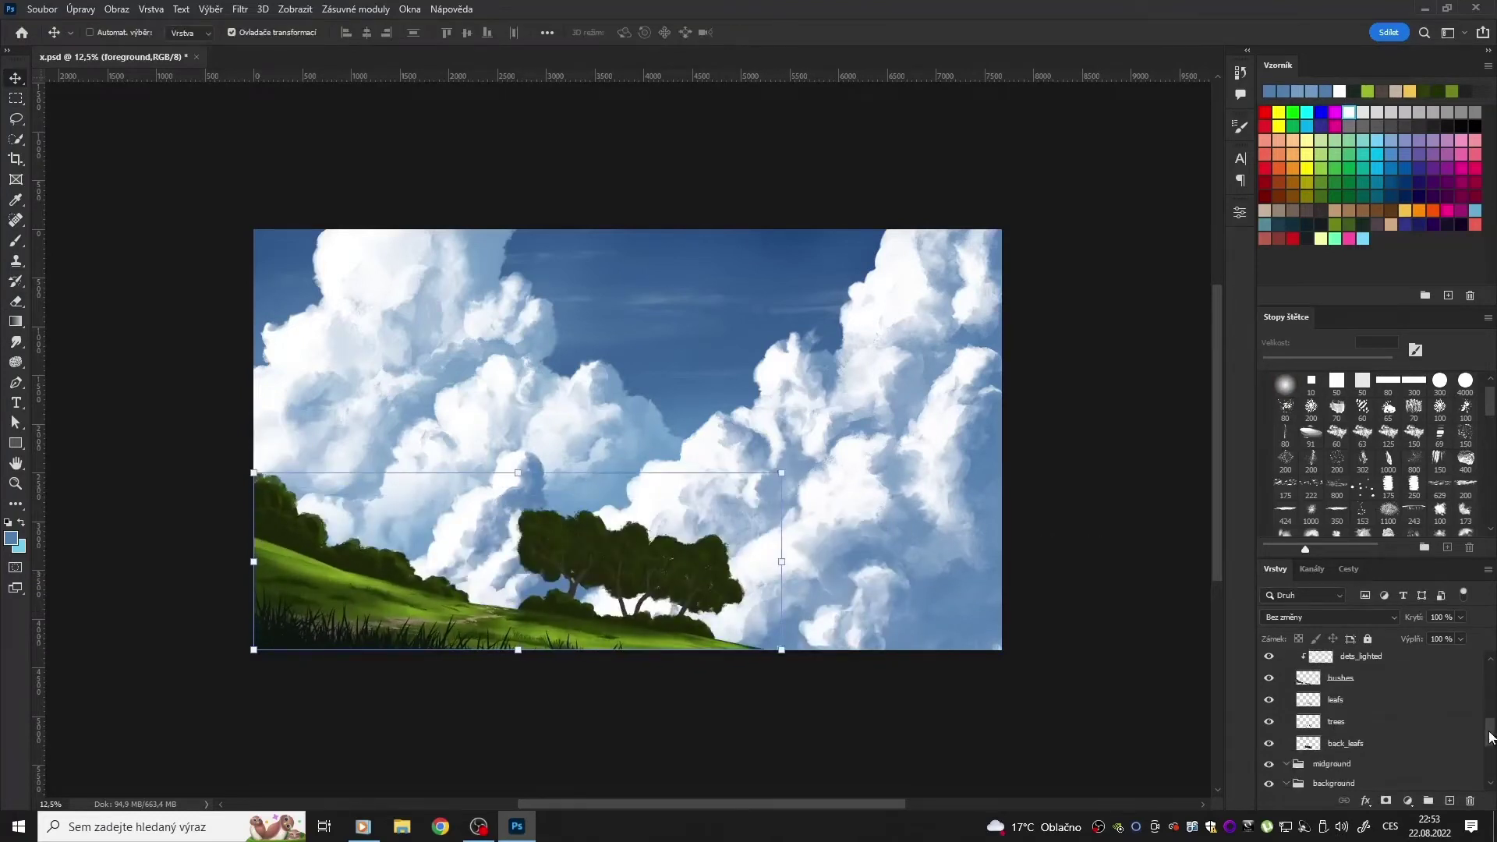
key(ctrl+t)
mouse_move(764, 491)
mouse_down()
mouse_move(583, 530)
mouse_move(673, 550)
mouse_up()
key(Return)
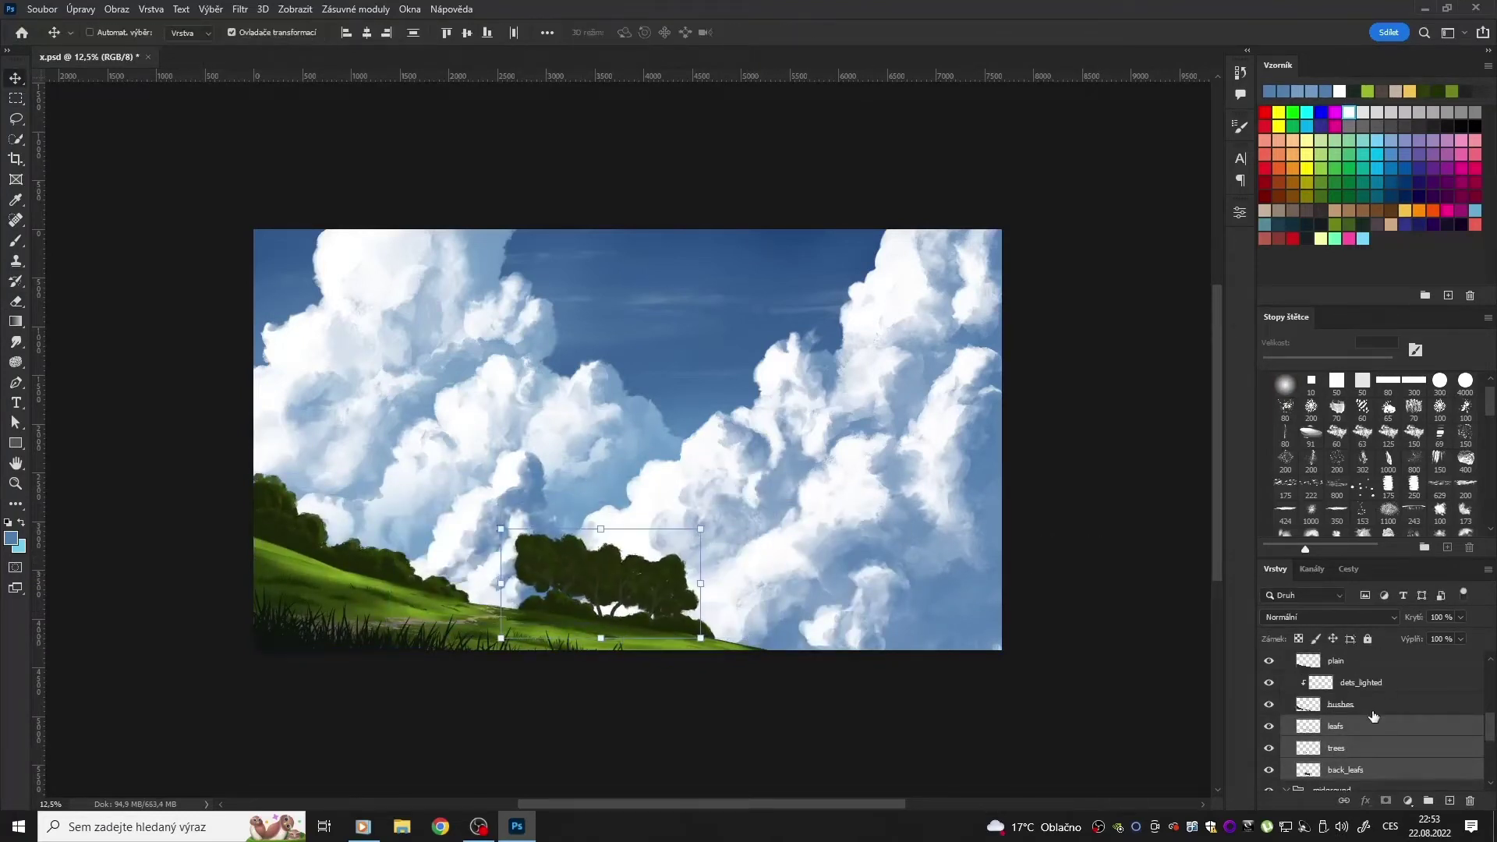
key(alt+bracketright)
key(m)
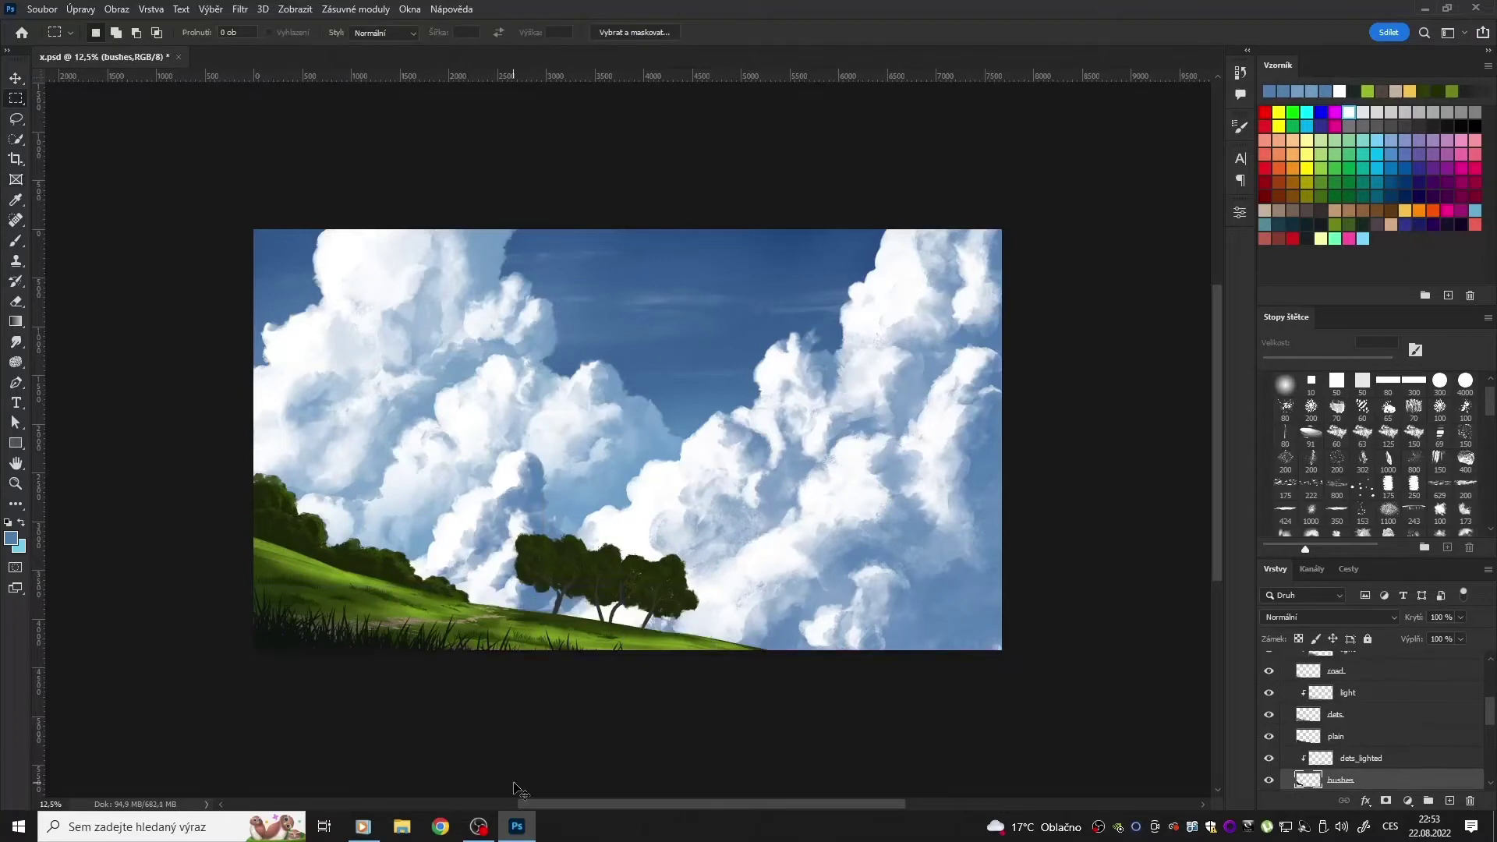
key(ctrl+shift+d)
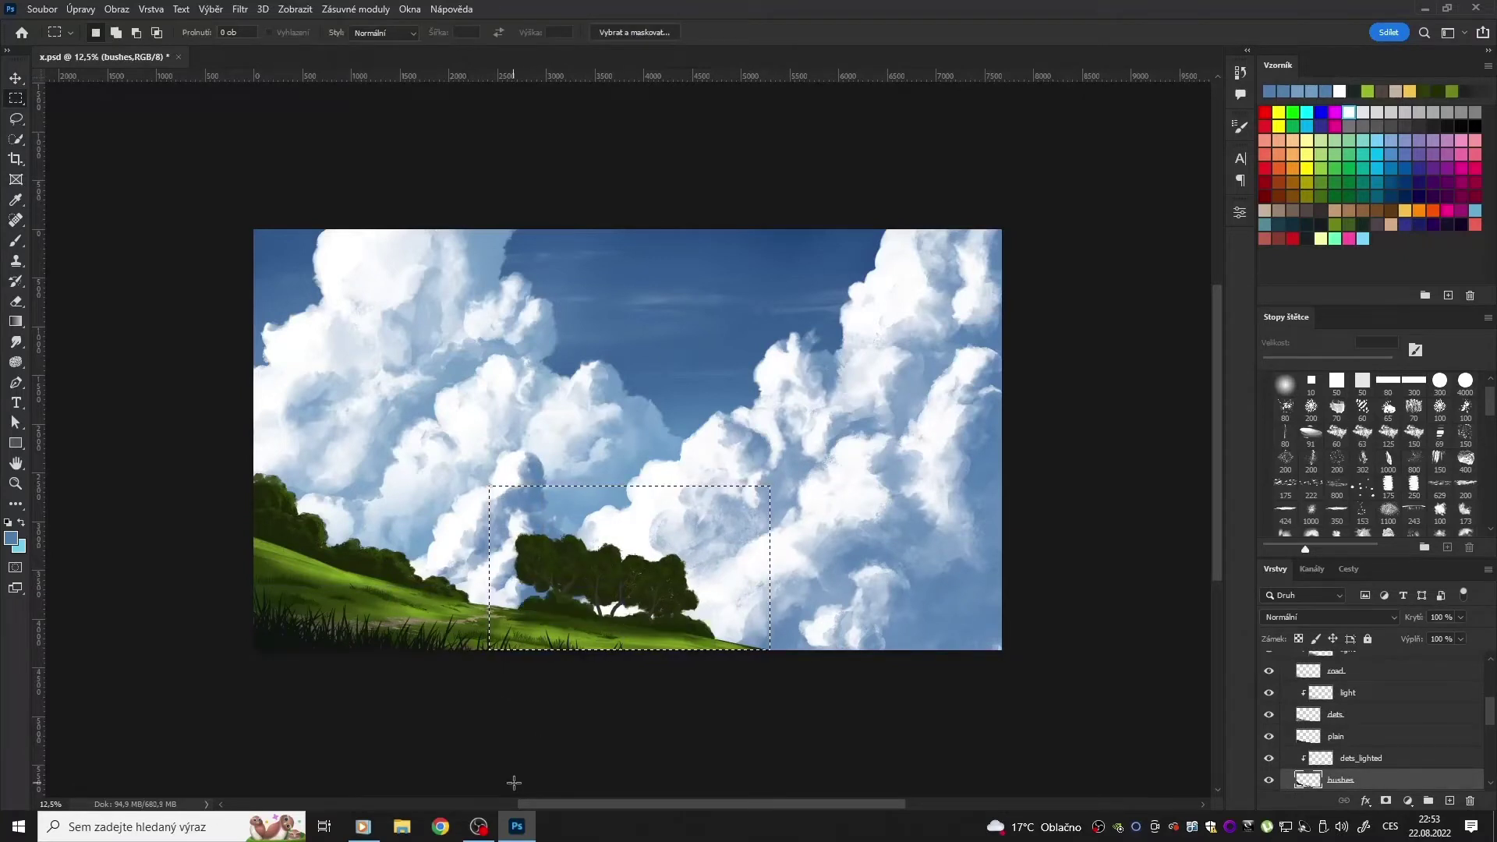
key(ctrl+z)
key(ctrl+z)
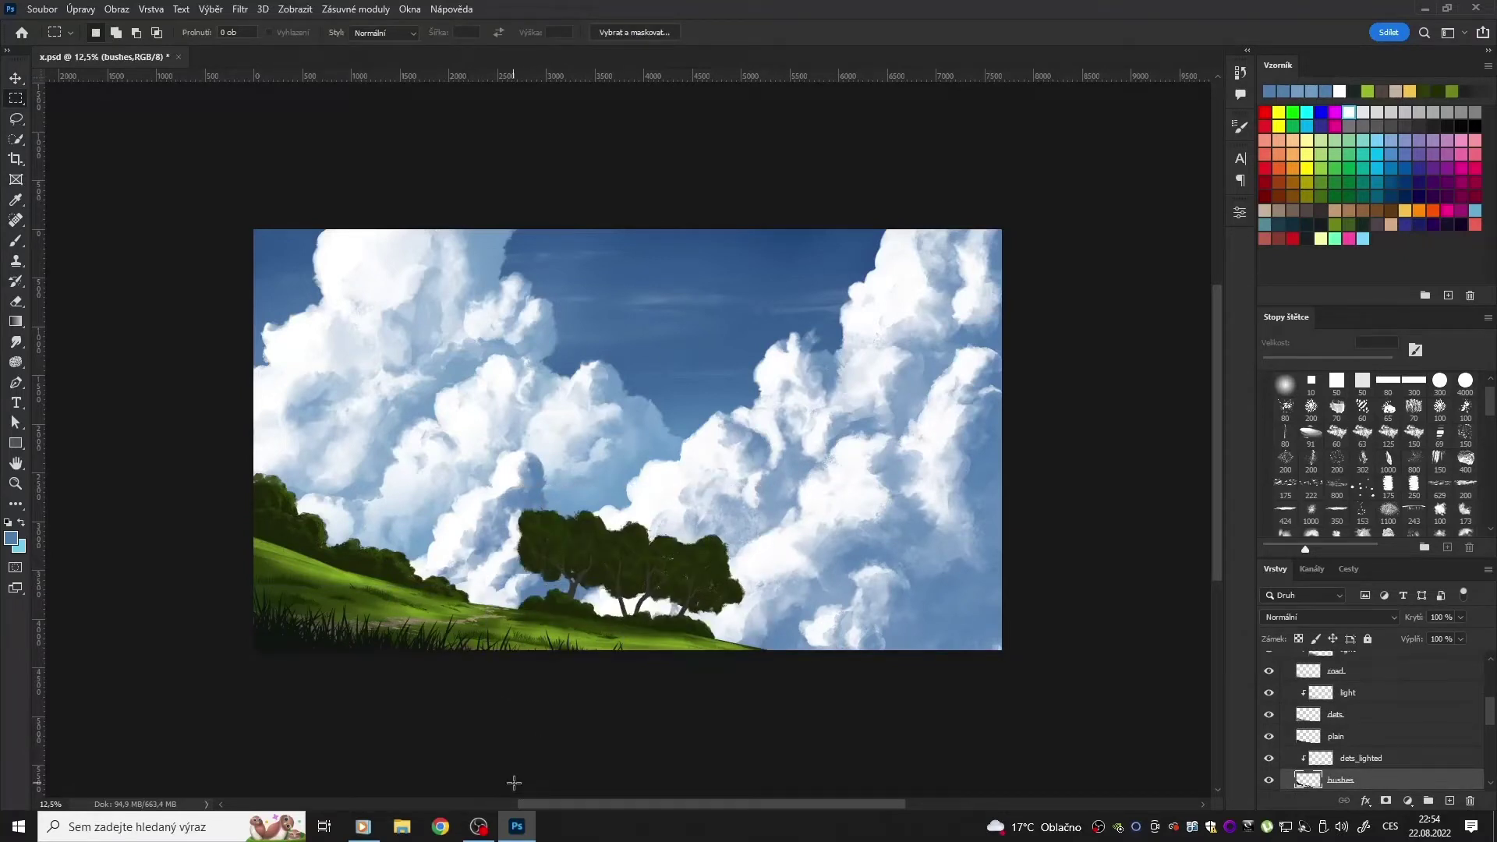
Step: Scale the trees and hill to about half size and tilt them about 6 degrees
key(alt+bracketleft)
key(alt+bracketleft)
key(alt+bracketleft)
key(e)
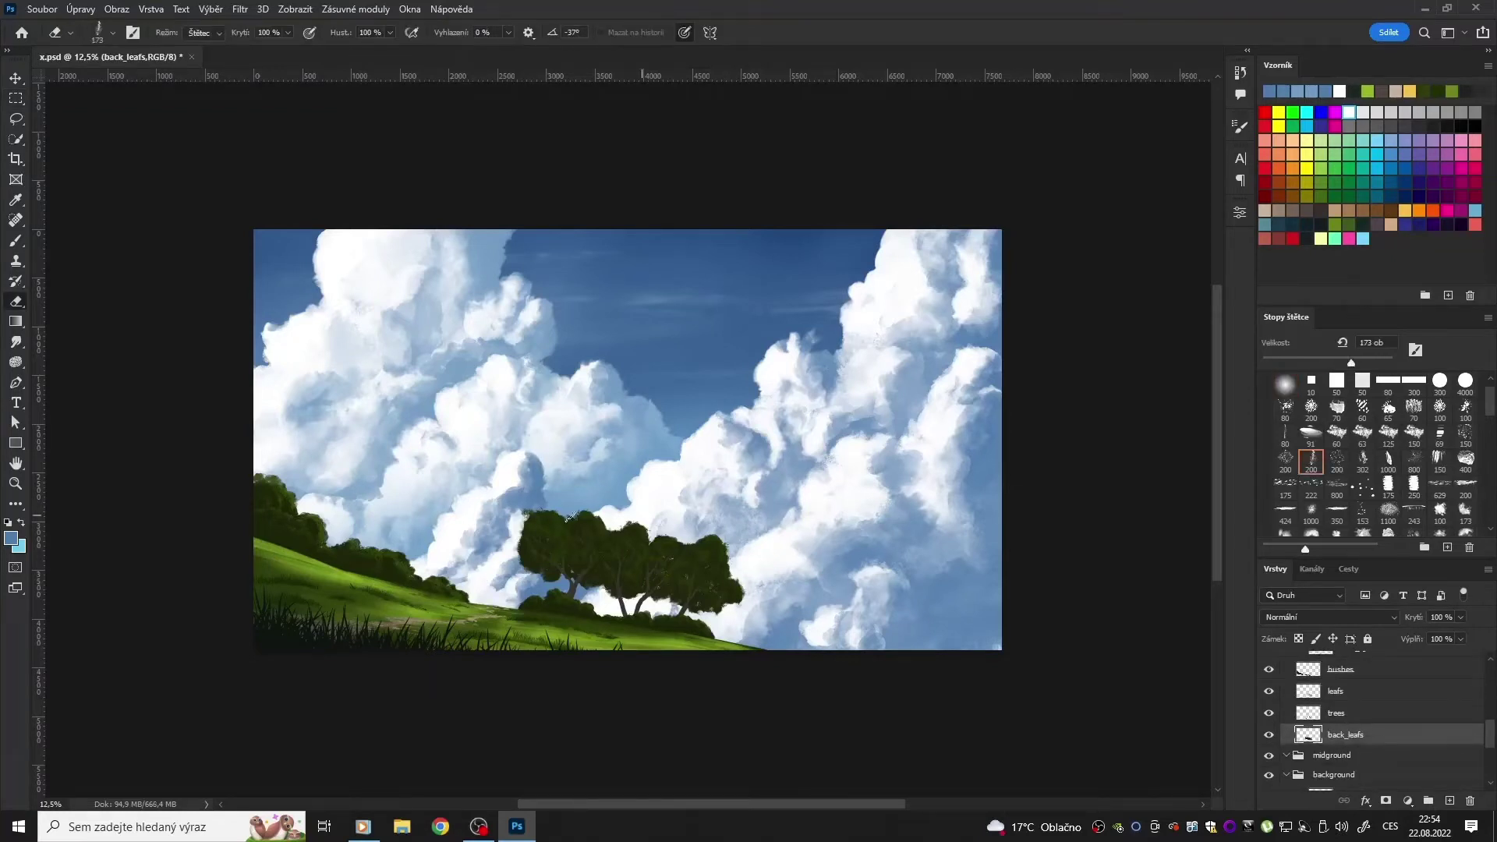
key(alt+bracketright)
key(alt+bracketright)
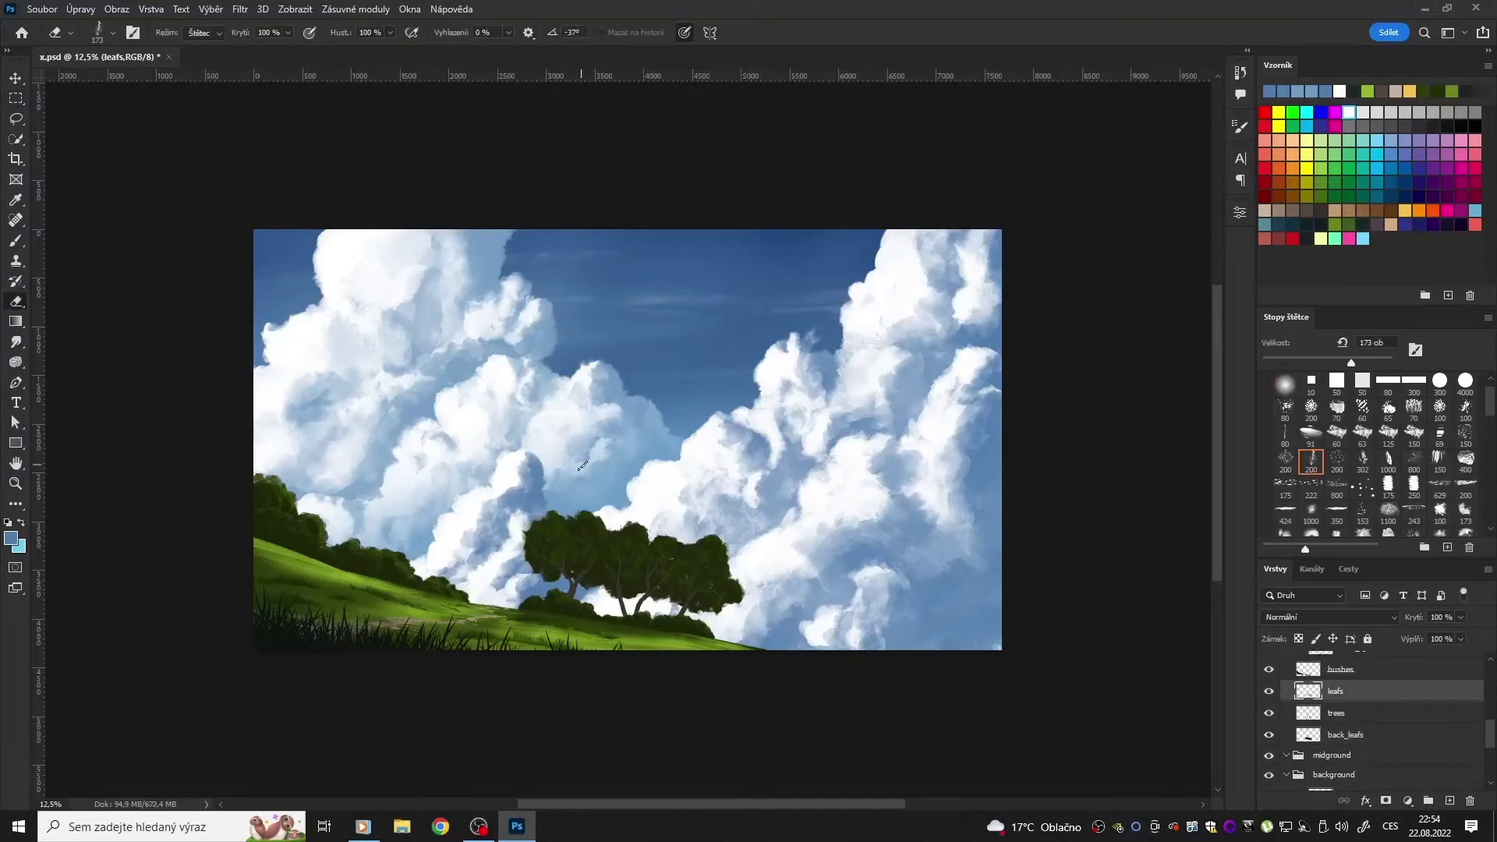
key(shift+alt+bracketright)
key(shift+alt+bracketright)
key(shift+alt+bracketright)
key(ctrl+t)
mouse_move(751, 467)
mouse_down()
mouse_move(503, 559)
mouse_move(472, 544)
mouse_up()
drag(242, 523, 204, 478)
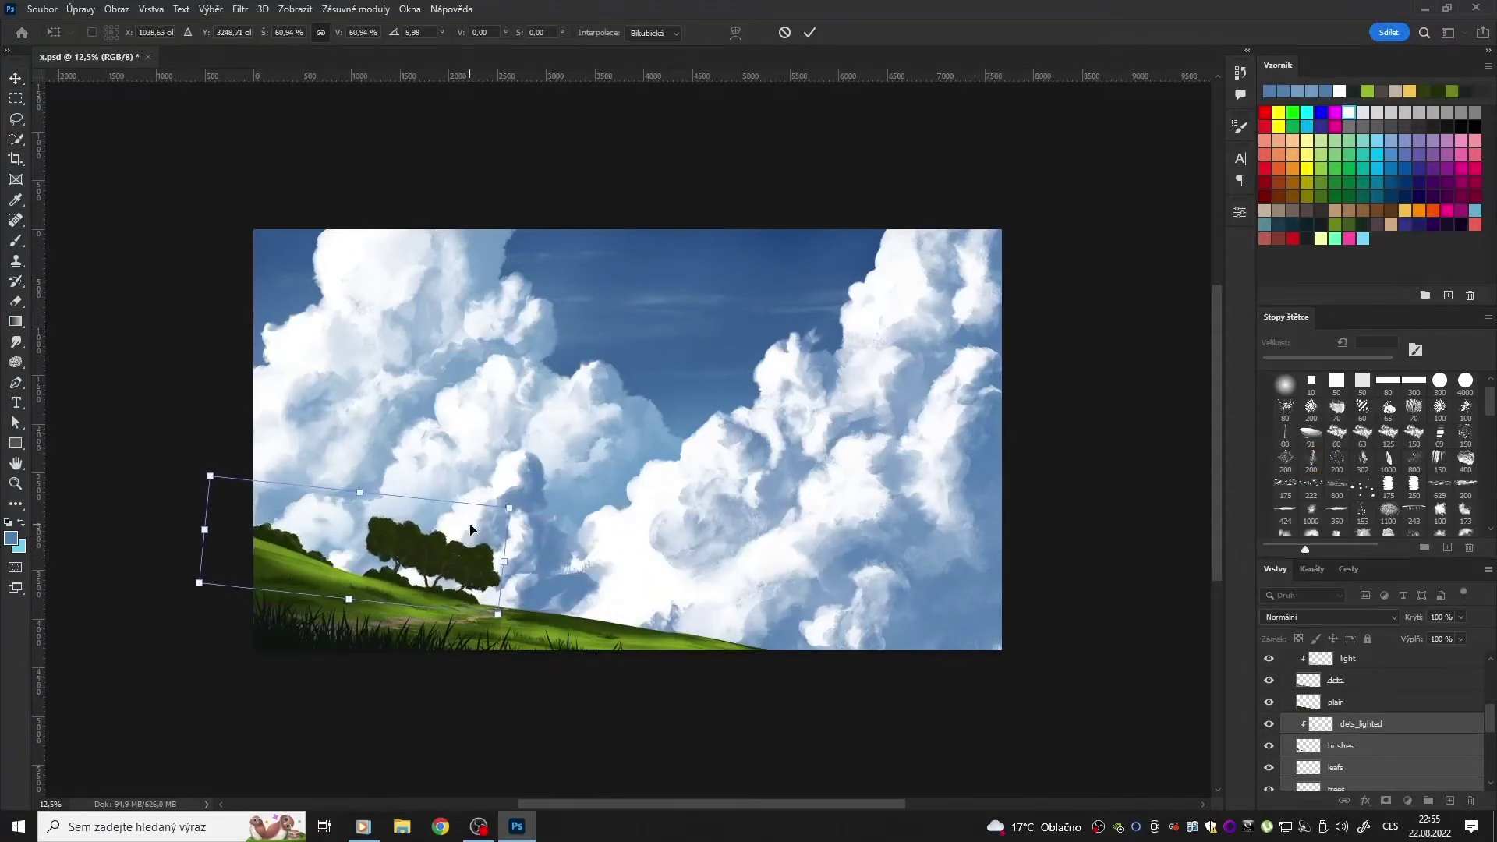
drag(546, 514, 599, 481)
key(Return)
Step: Try moving a tree right onto the hill, then undo the tree moves
ctrl+click(281, 576)
key(b)
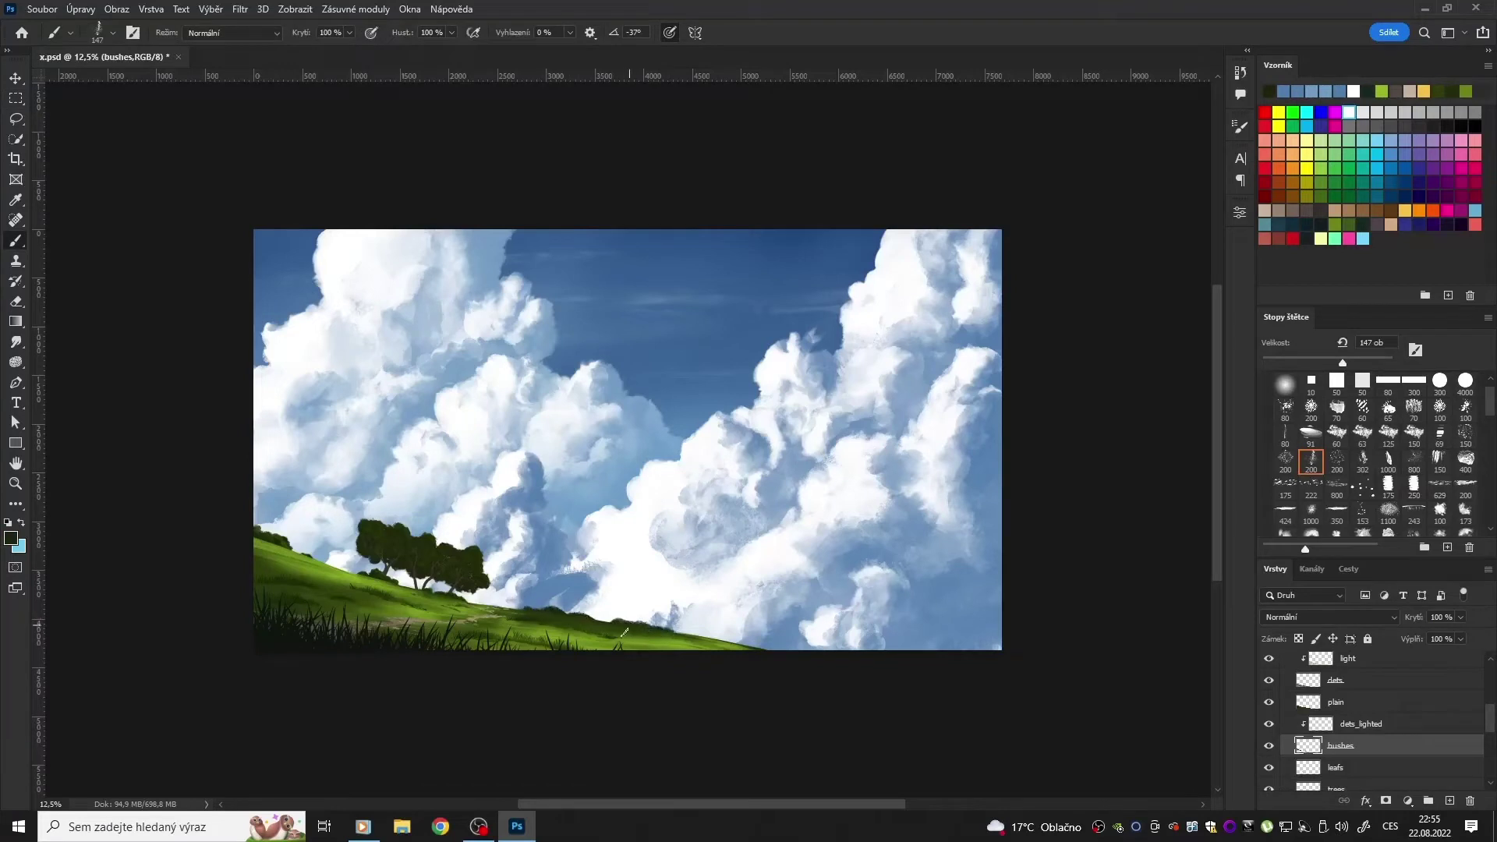
ctrl+click(476, 561)
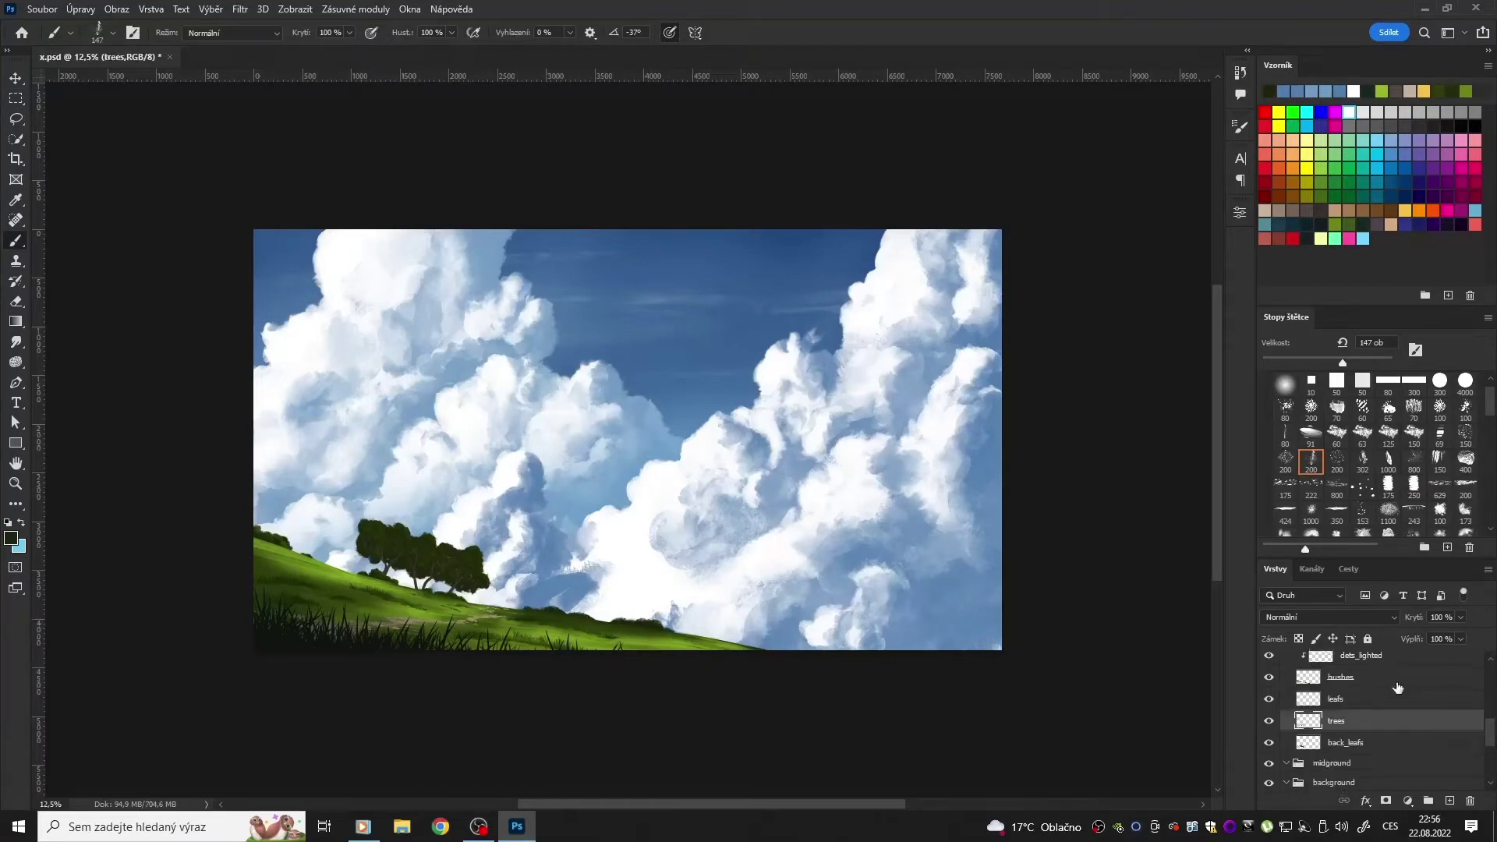
key(l)
drag(475, 561, 608, 585)
ctrl+click(669, 521)
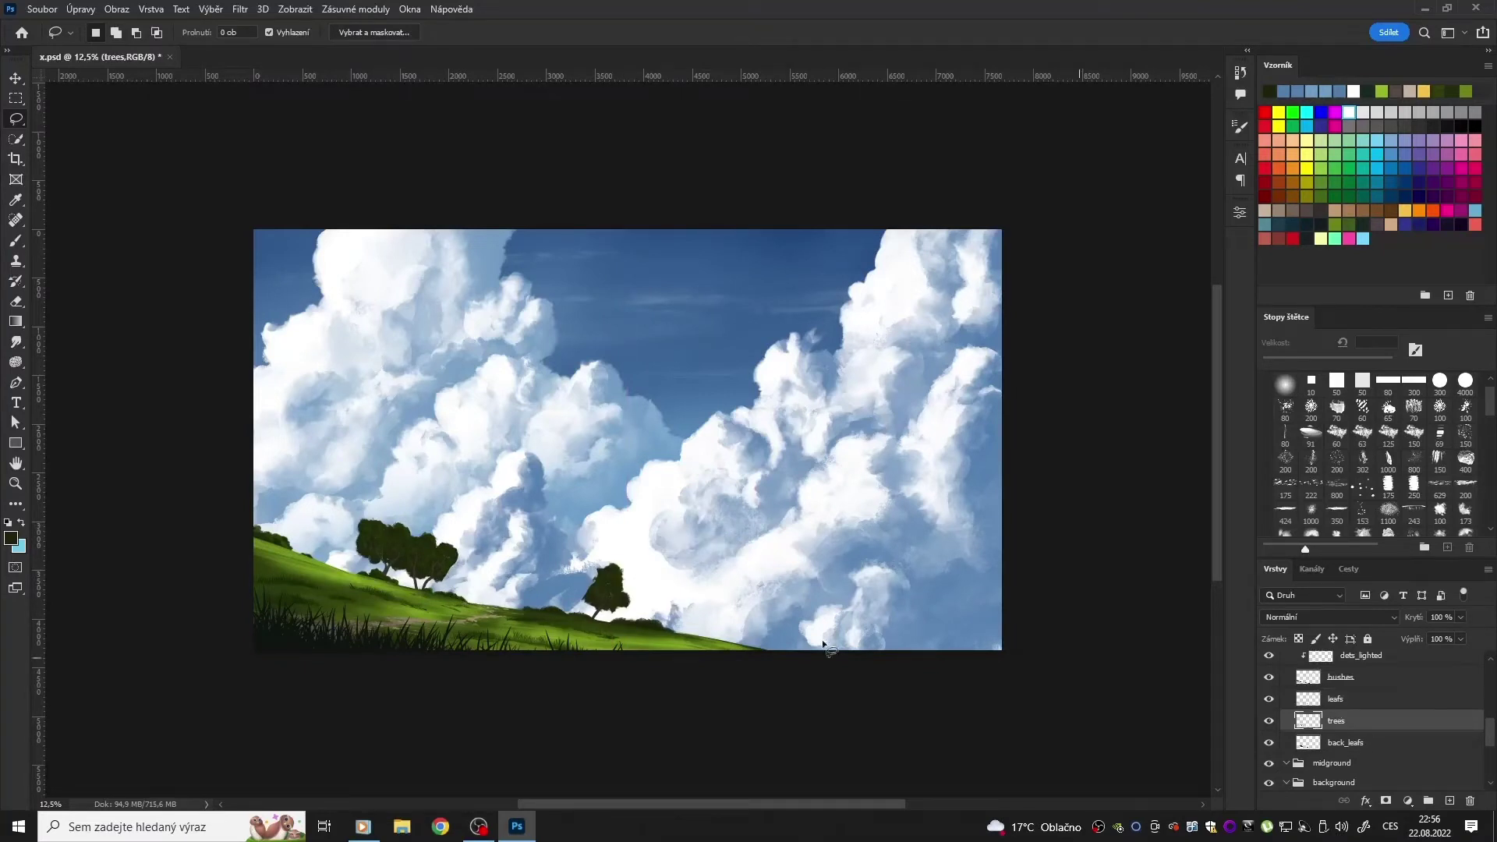
key(ctrl+z)
key(ctrl+z)
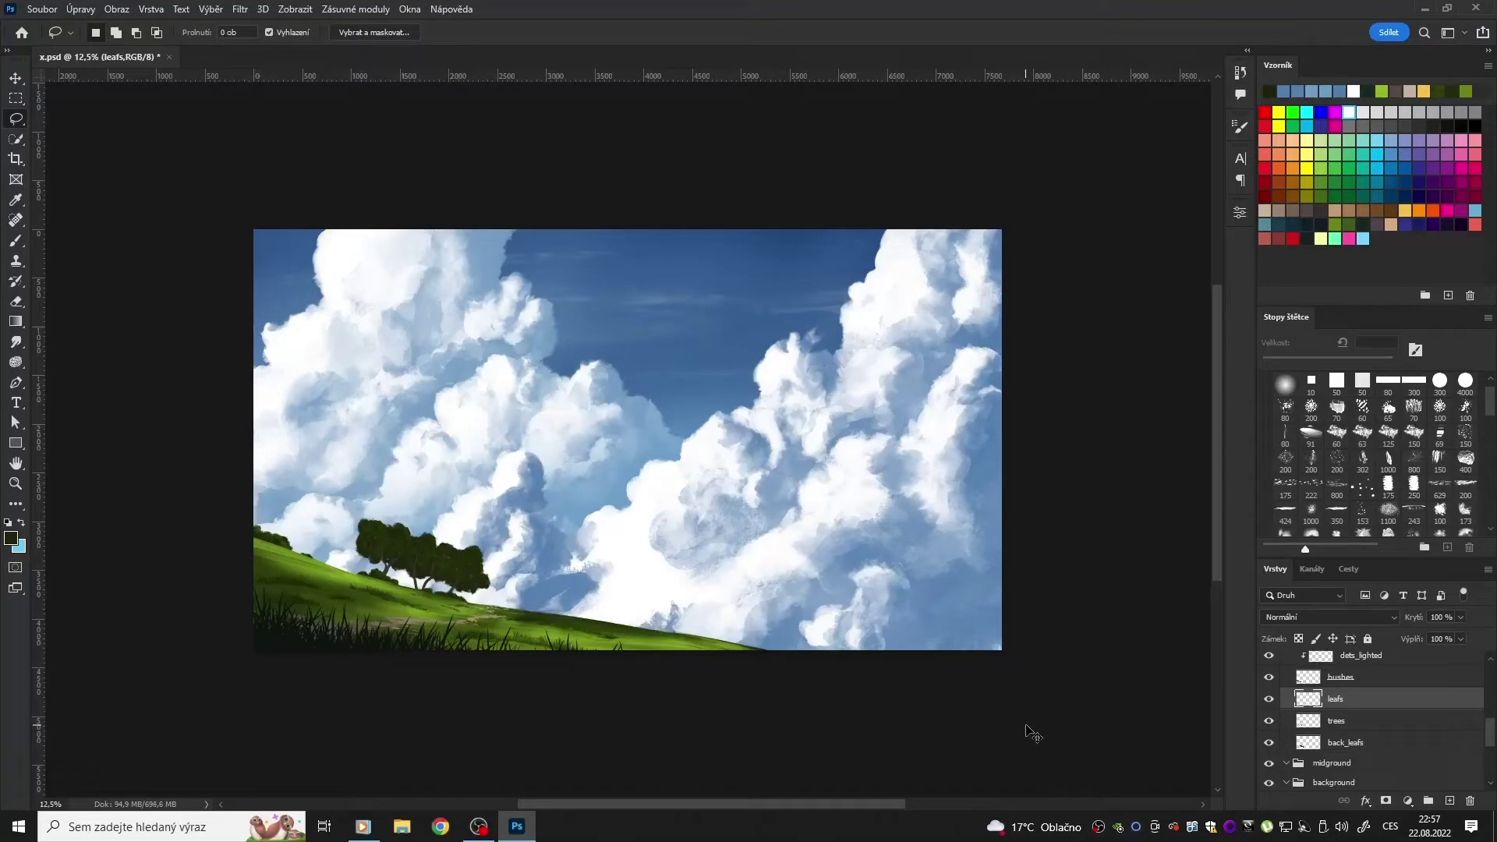
key(ctrl+z)
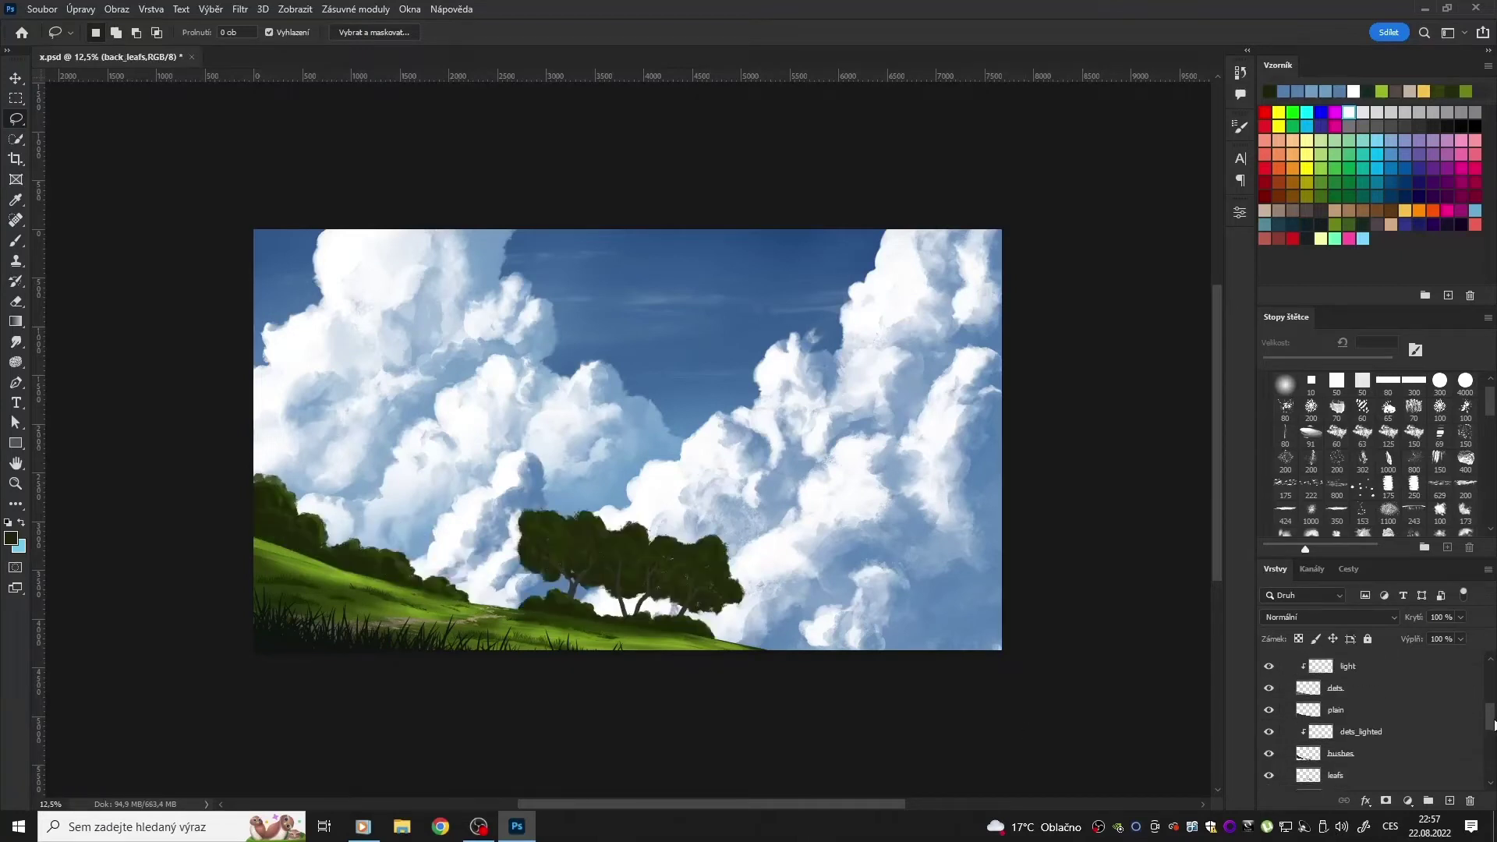
Step: Shrink the tree layers to about 40% of their size
key(ctrl+t)
drag(749, 647, 601, 624)
key(Return)
click(1341, 776)
Step: Paint dark bushes along the left hill slope with a foliage nature brush
key(b)
scroll(1372, 453, down, 5)
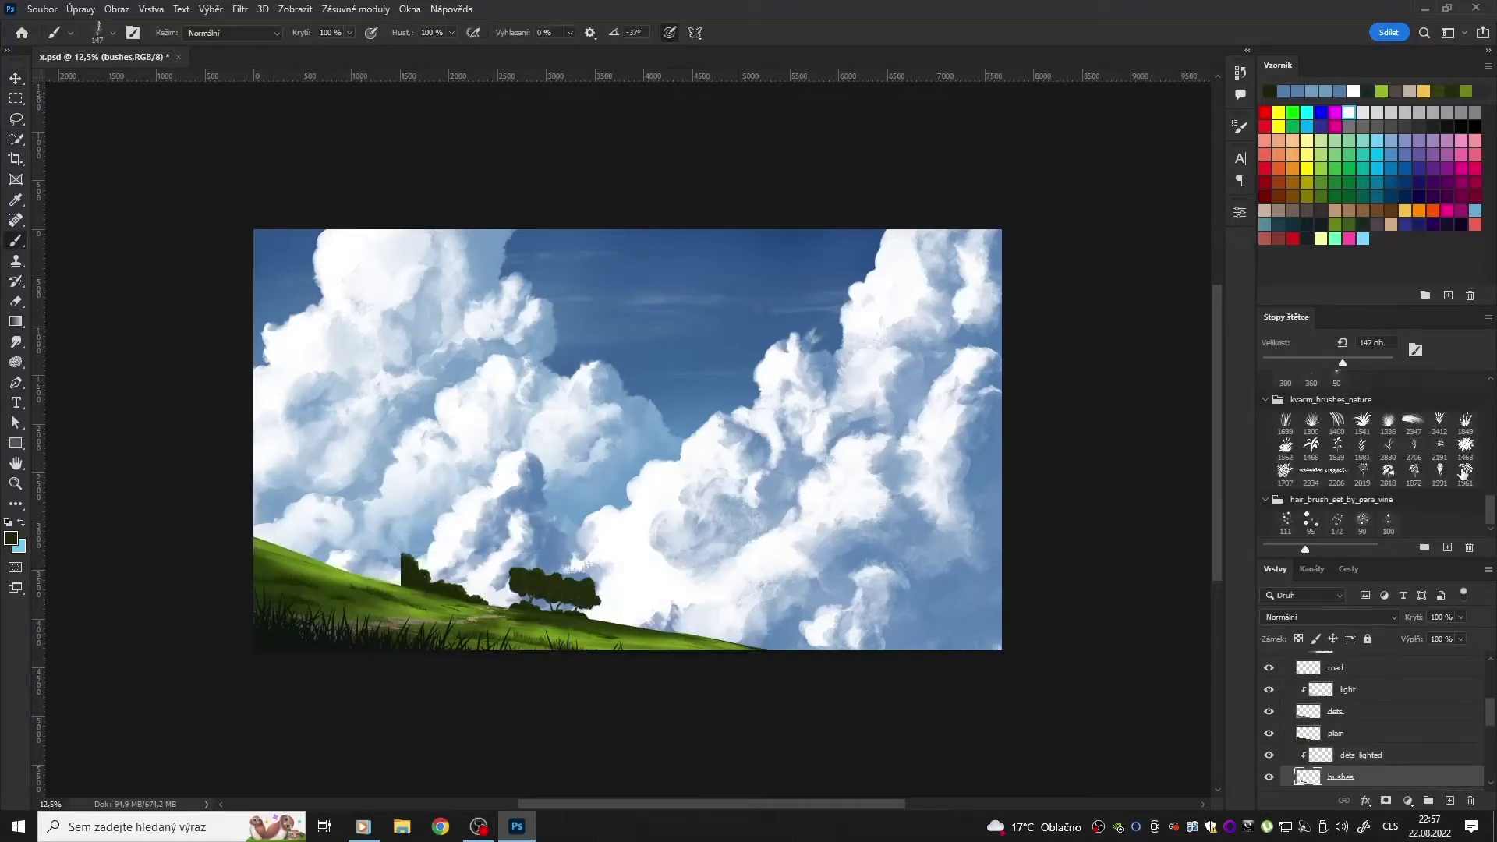
click(1439, 474)
drag(429, 581, 286, 536)
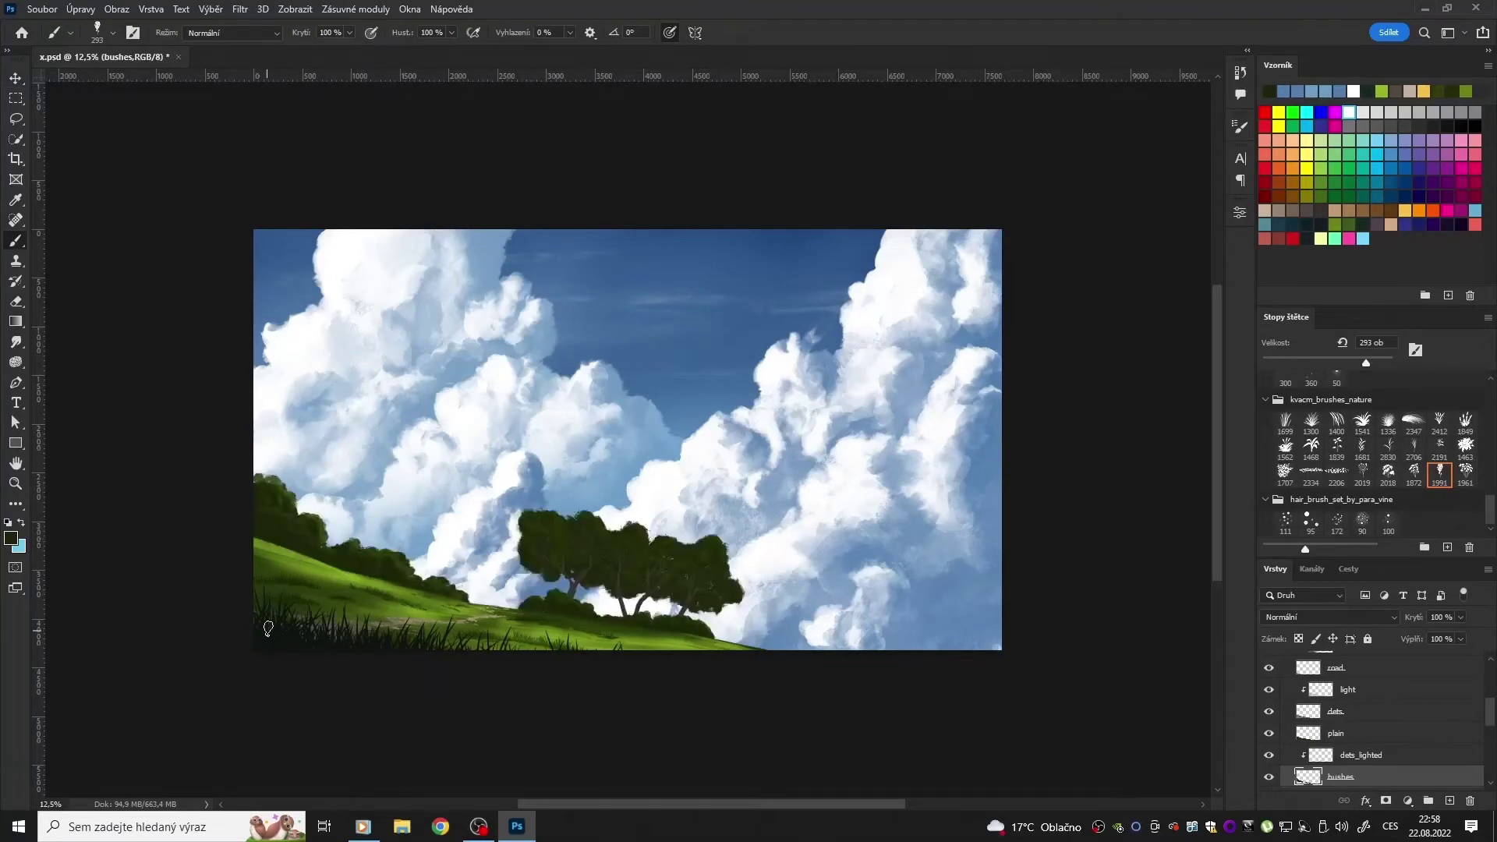
drag(721, 633, 772, 651)
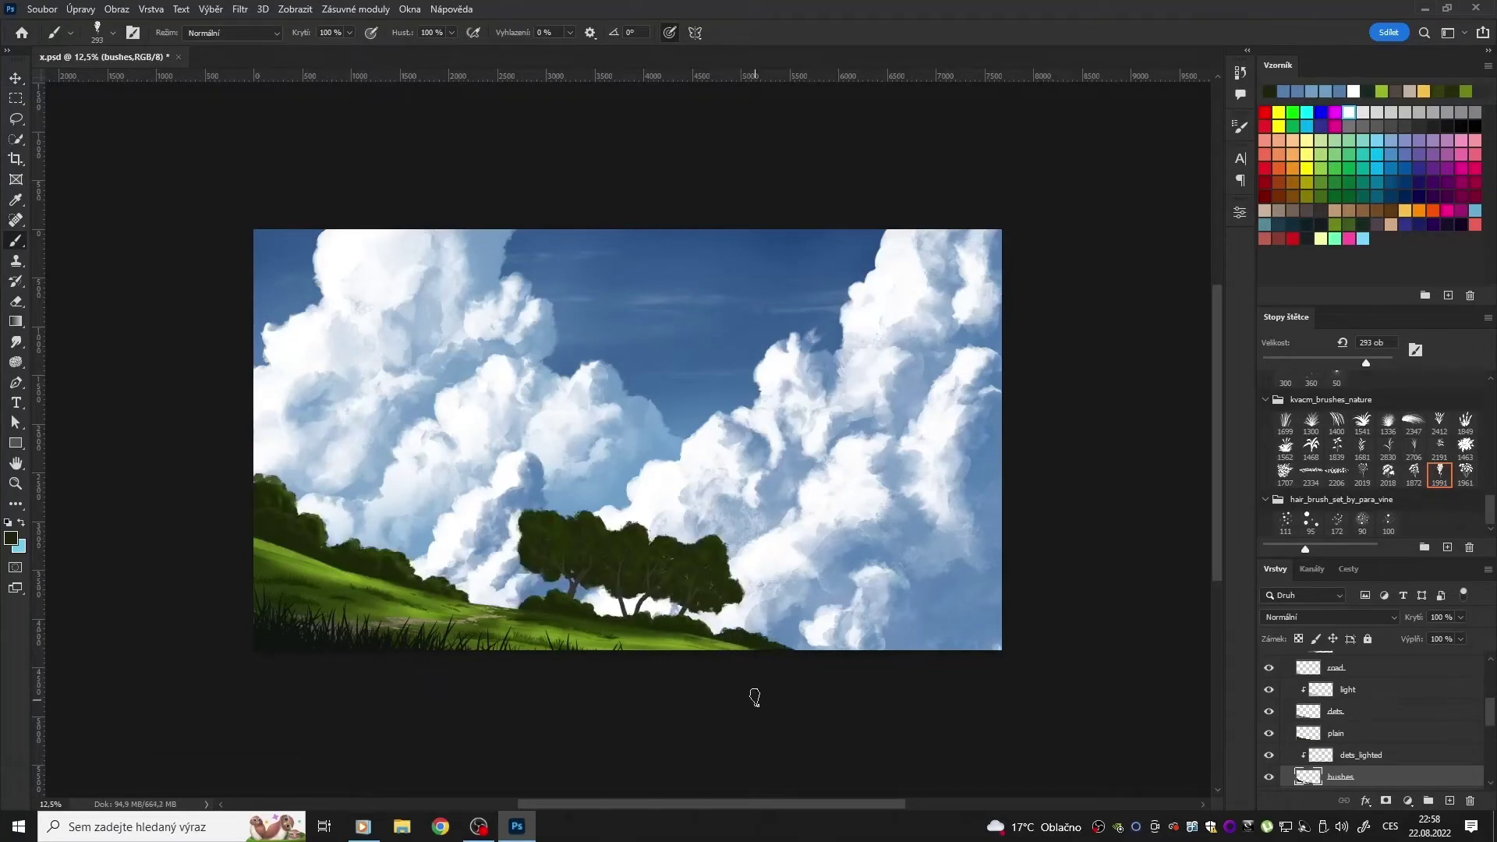
scroll(1372, 725, down, 2)
click(1268, 744)
click(1268, 717)
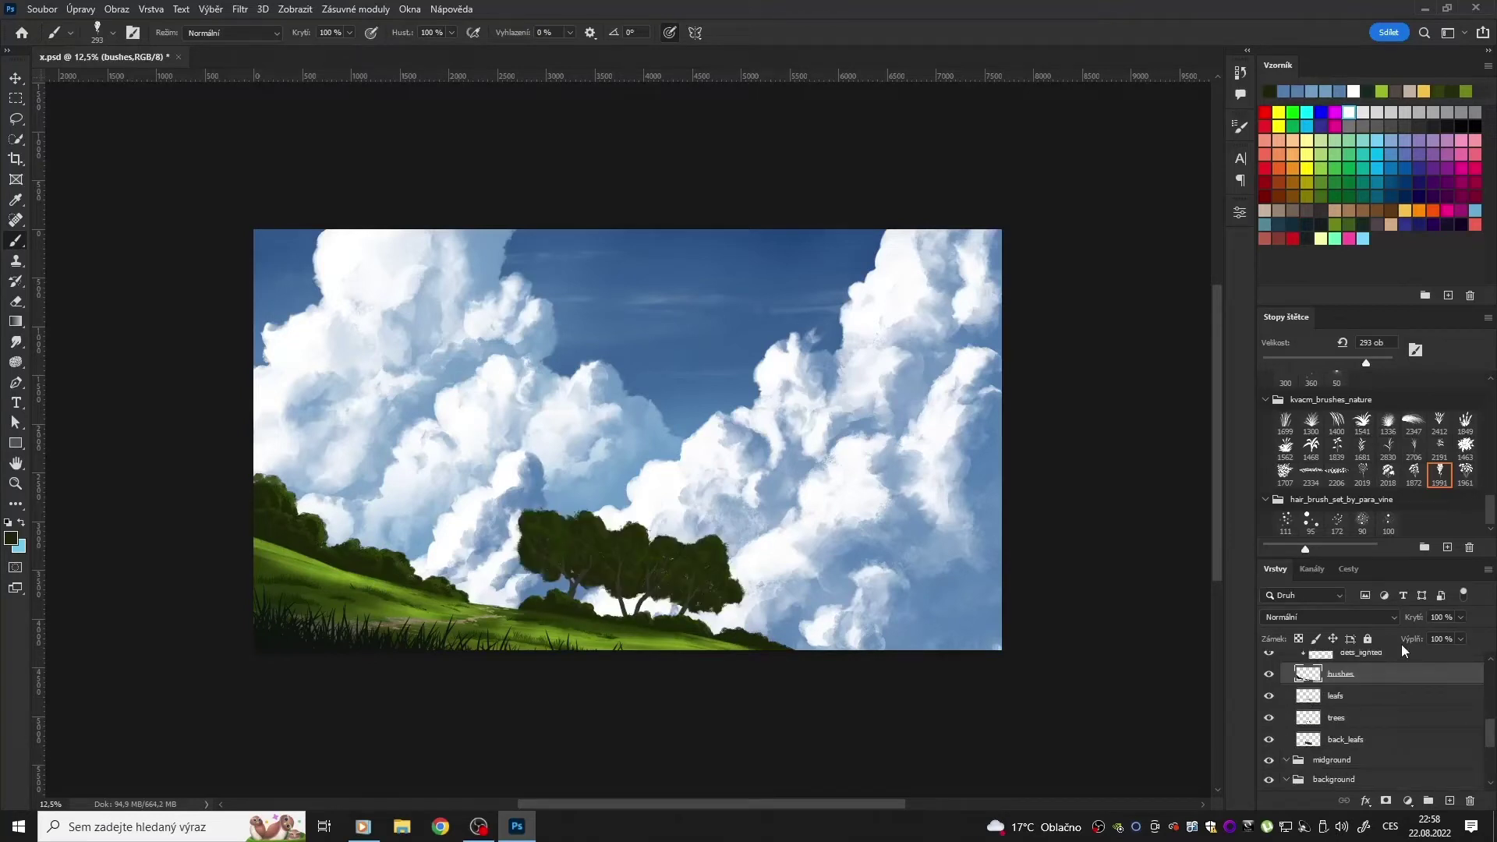
key(ctrl+z)
Step: Select the tree crown and tree layers, then scale and reposition the tree group
click(1268, 695)
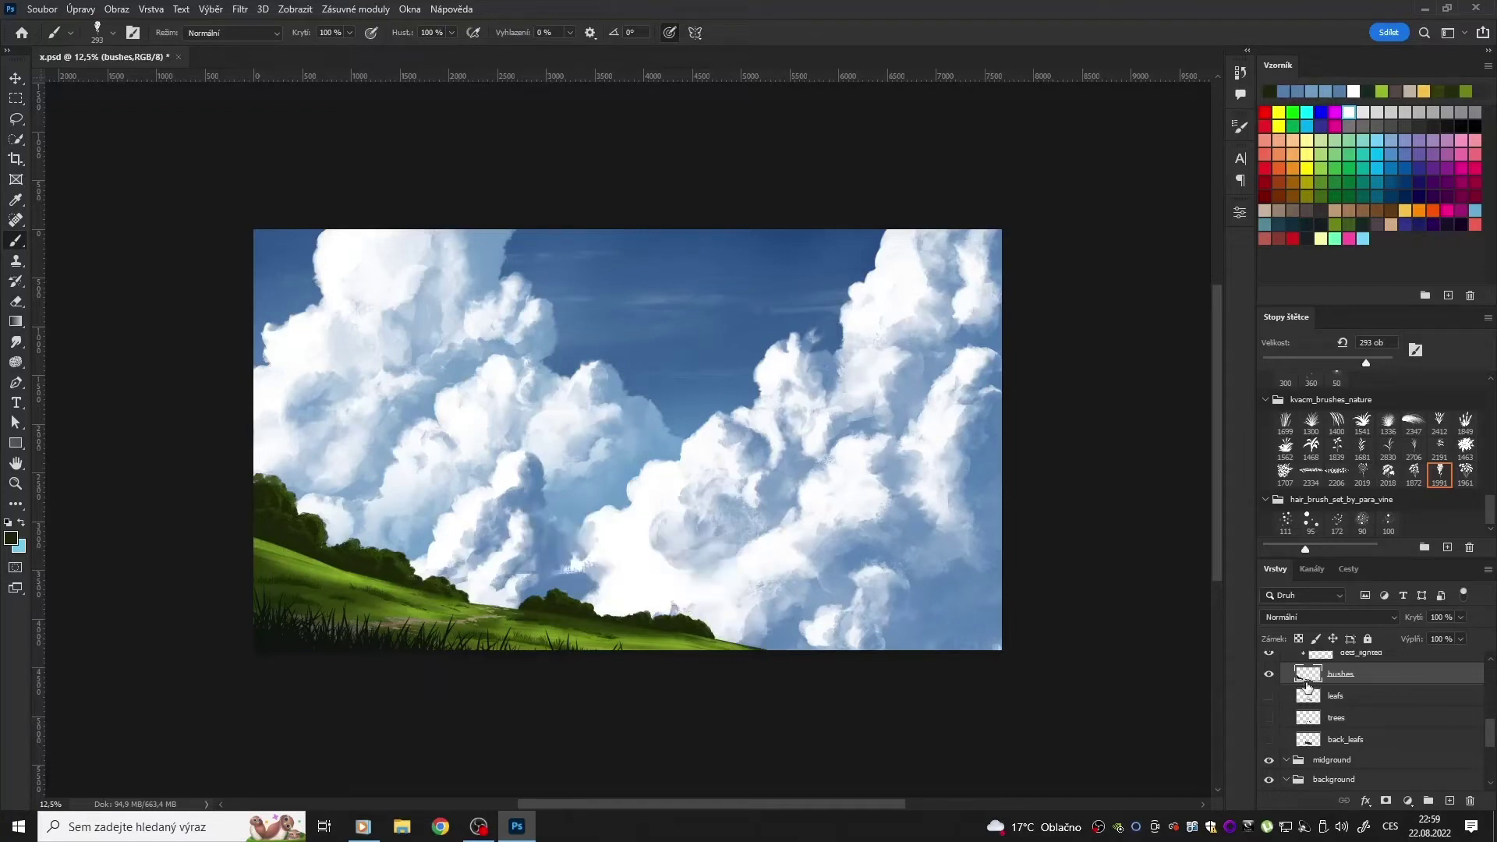
click(1363, 717)
key(l)
mouse_move(667, 600)
mouse_down()
mouse_move(702, 664)
mouse_move(686, 653)
mouse_up()
click(1345, 739)
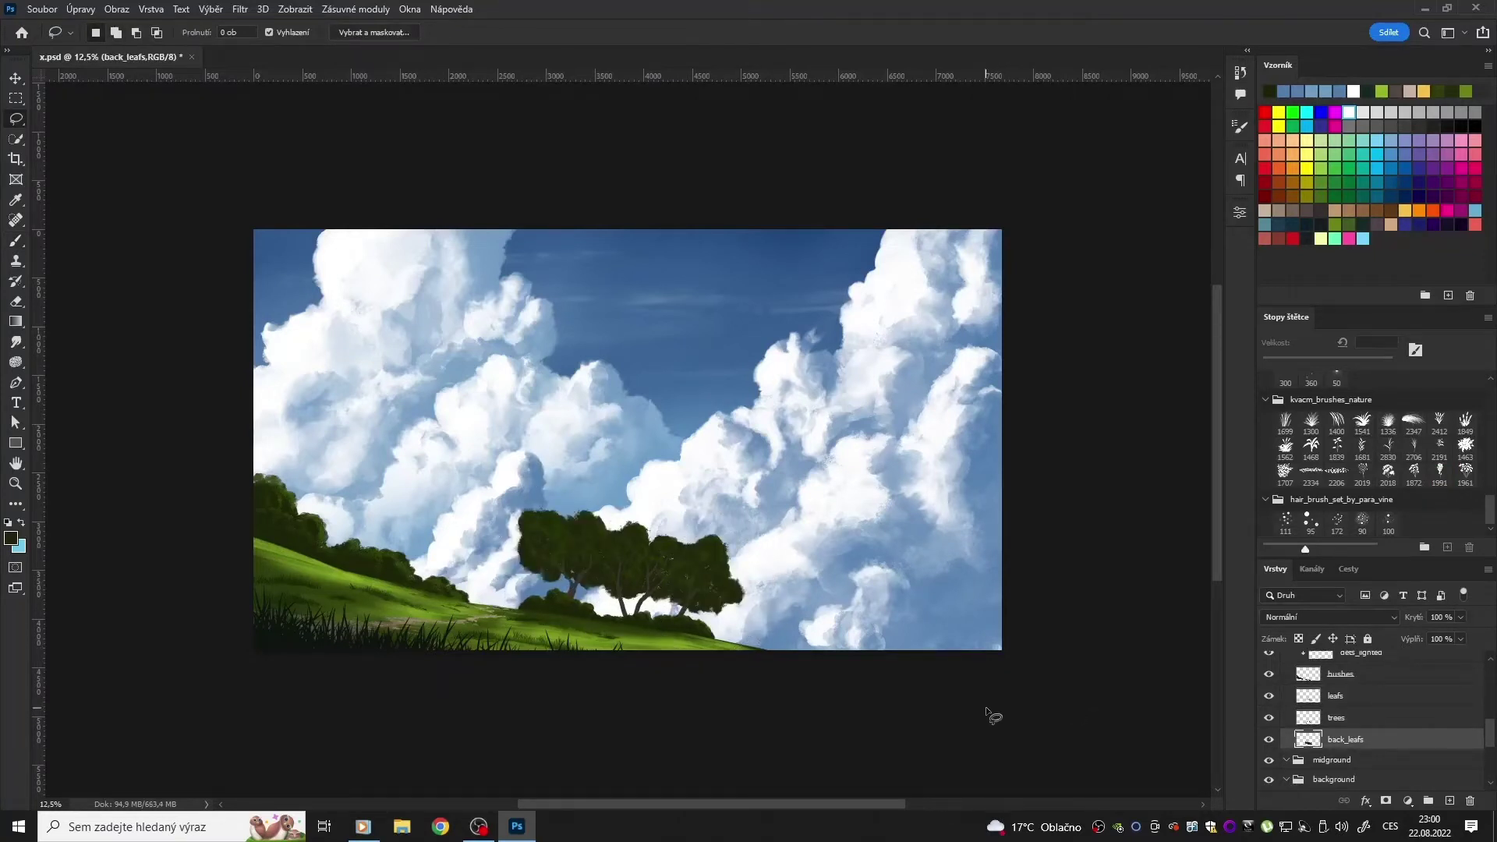
click(117, 9)
click(399, 222)
key(ctrl+z)
shift+click(1335, 695)
key(v)
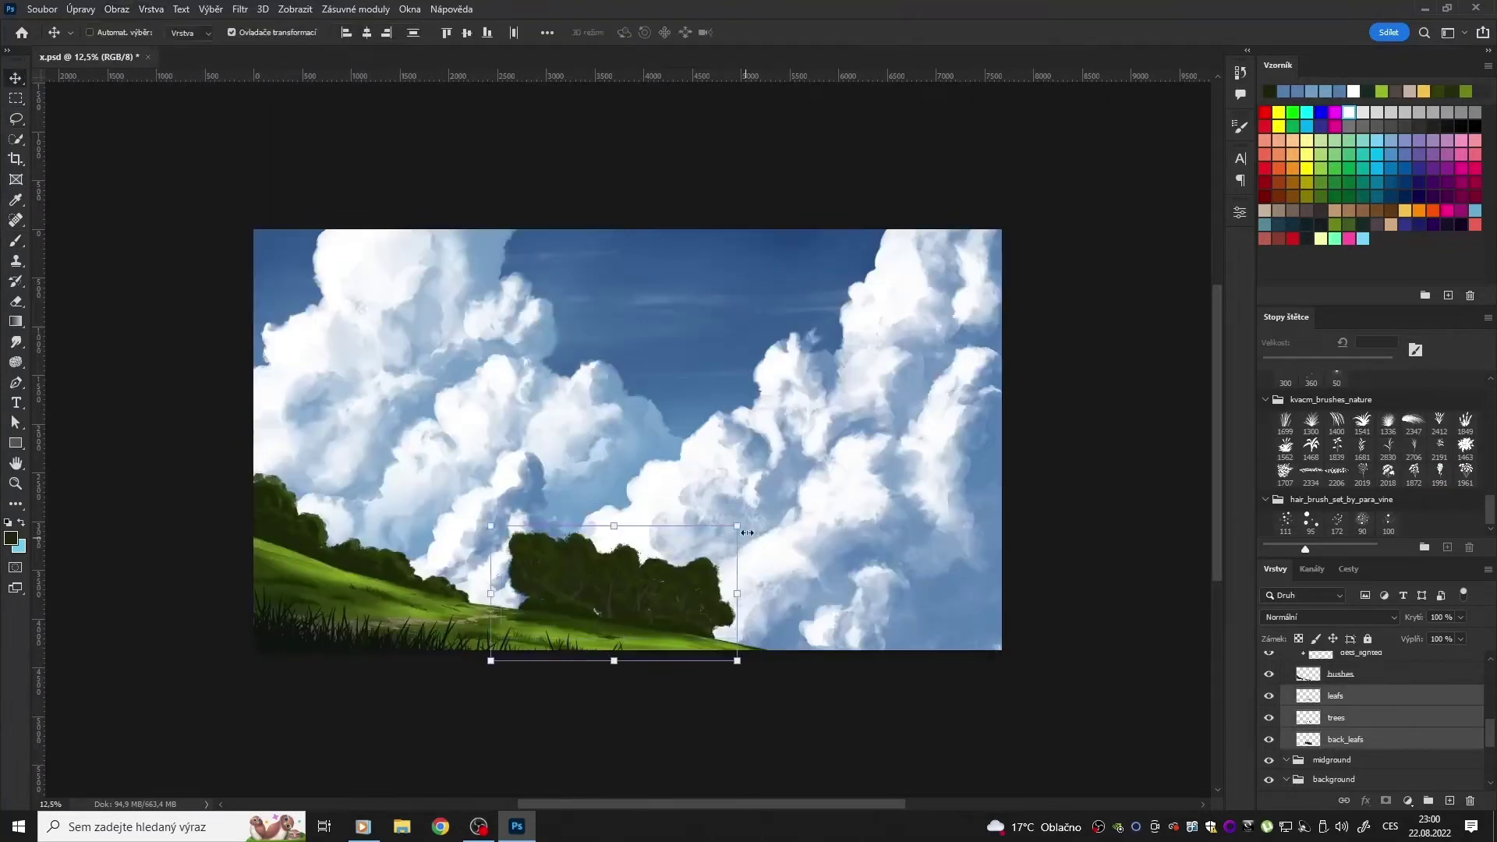
mouse_move(746, 532)
mouse_down()
mouse_move(642, 583)
mouse_move(750, 605)
mouse_move(481, 649)
mouse_up()
Step: Delete the selected trees and repaint trees on the hill with the 2191 foliage brush
key(l)
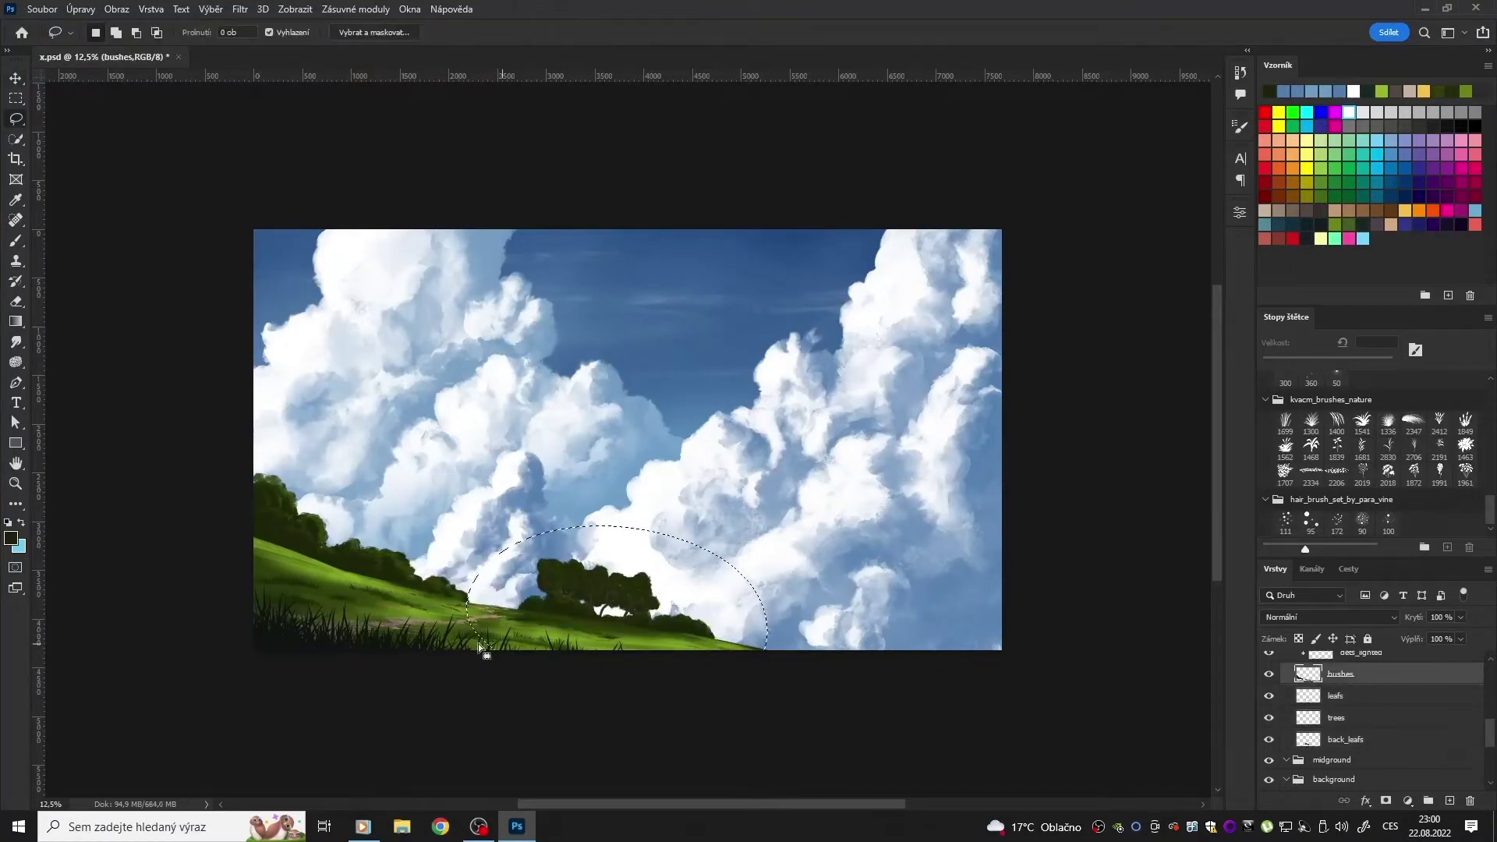
key(m)
key(alt+bracketright)
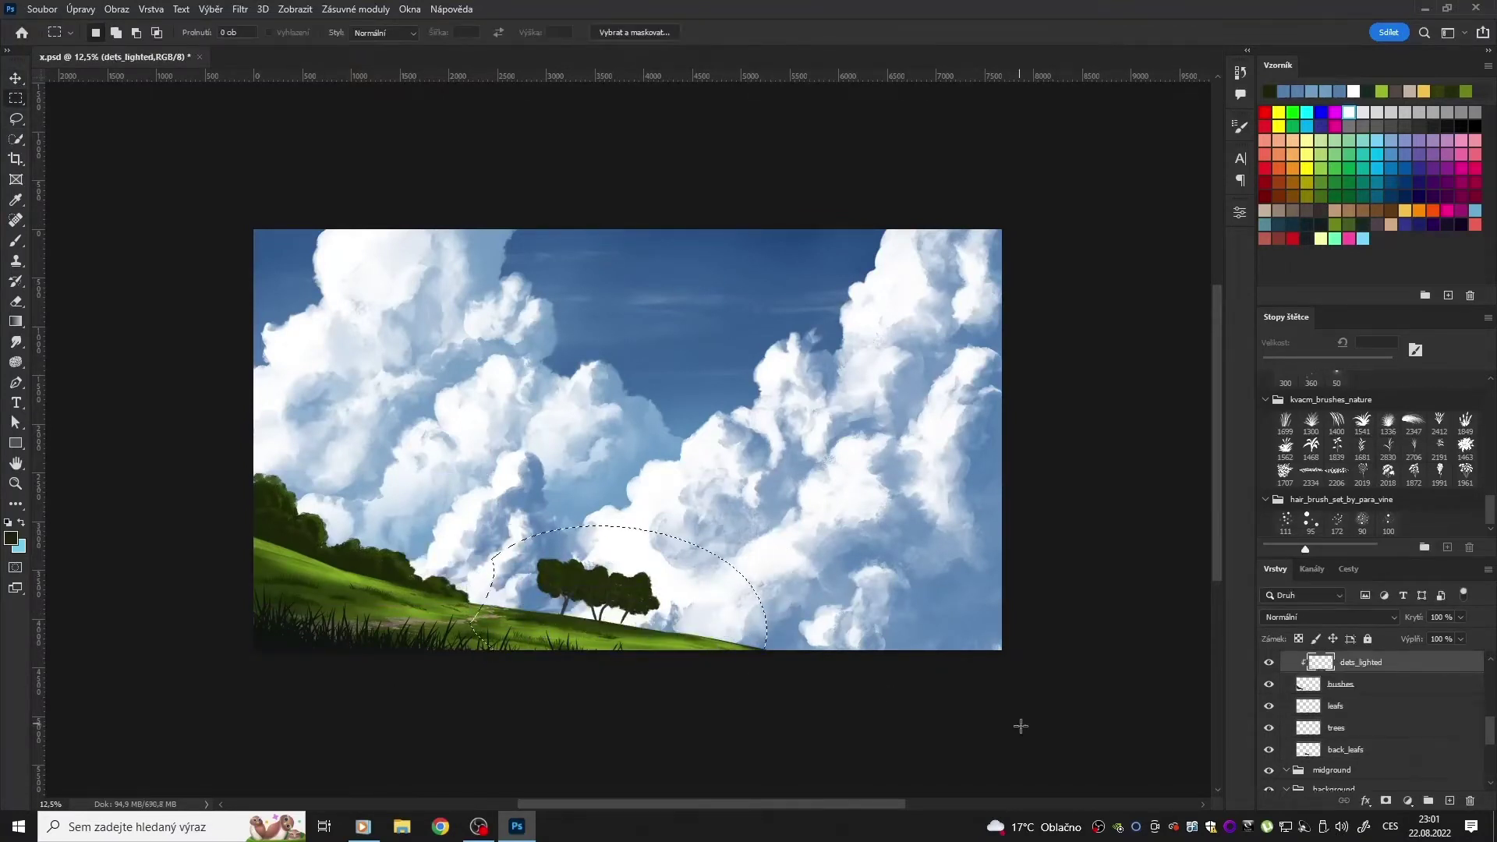
key(l)
key(alt+bracketleft)
key(alt+bracketleft)
key(alt+bracketleft)
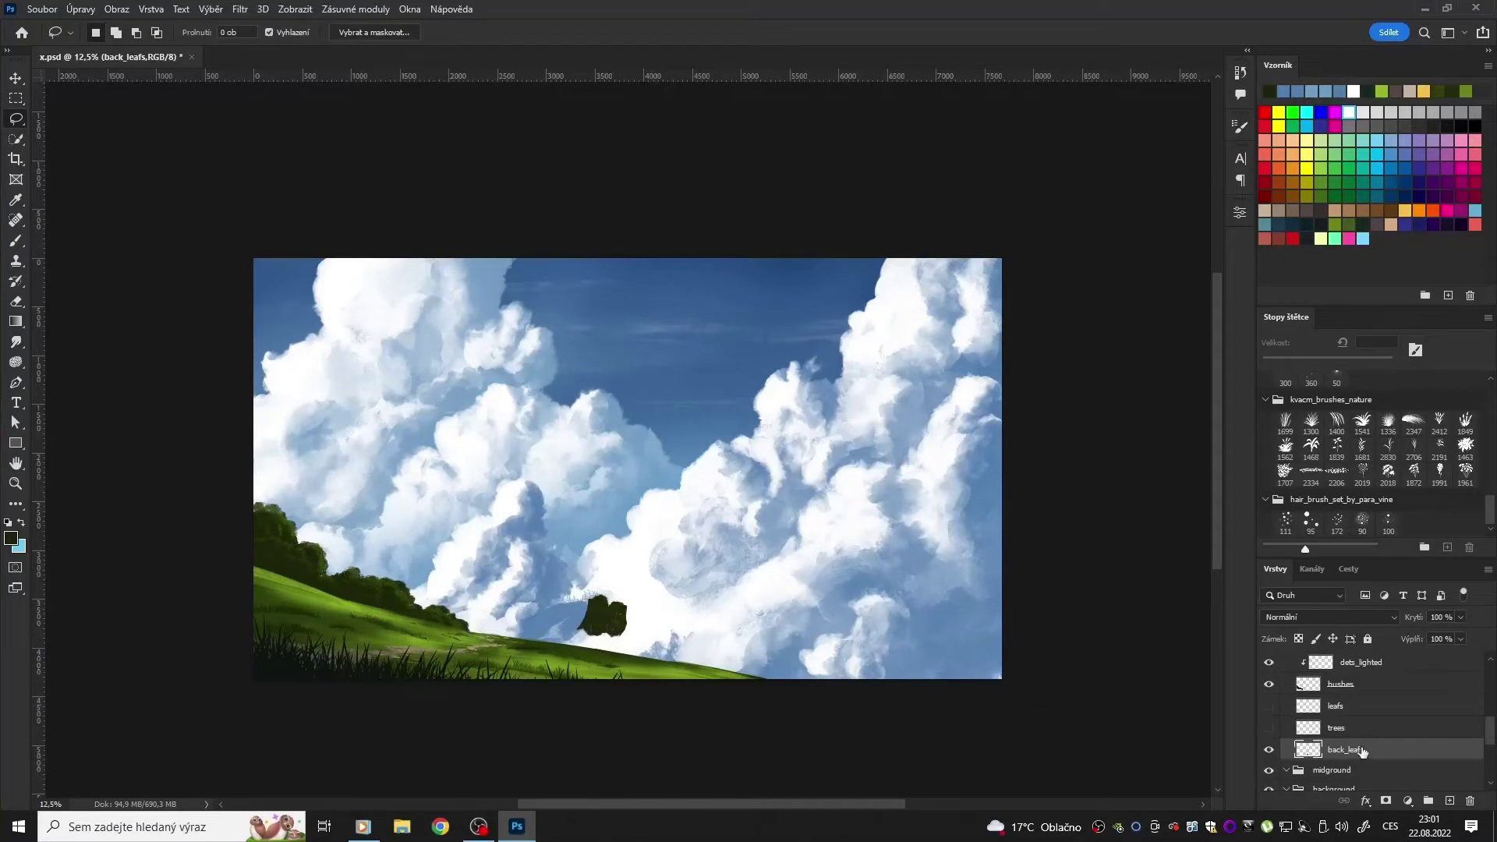
click(1268, 705)
click(1268, 727)
click(1439, 472)
key(b)
scroll(1372, 468, up, 1)
click(1439, 485)
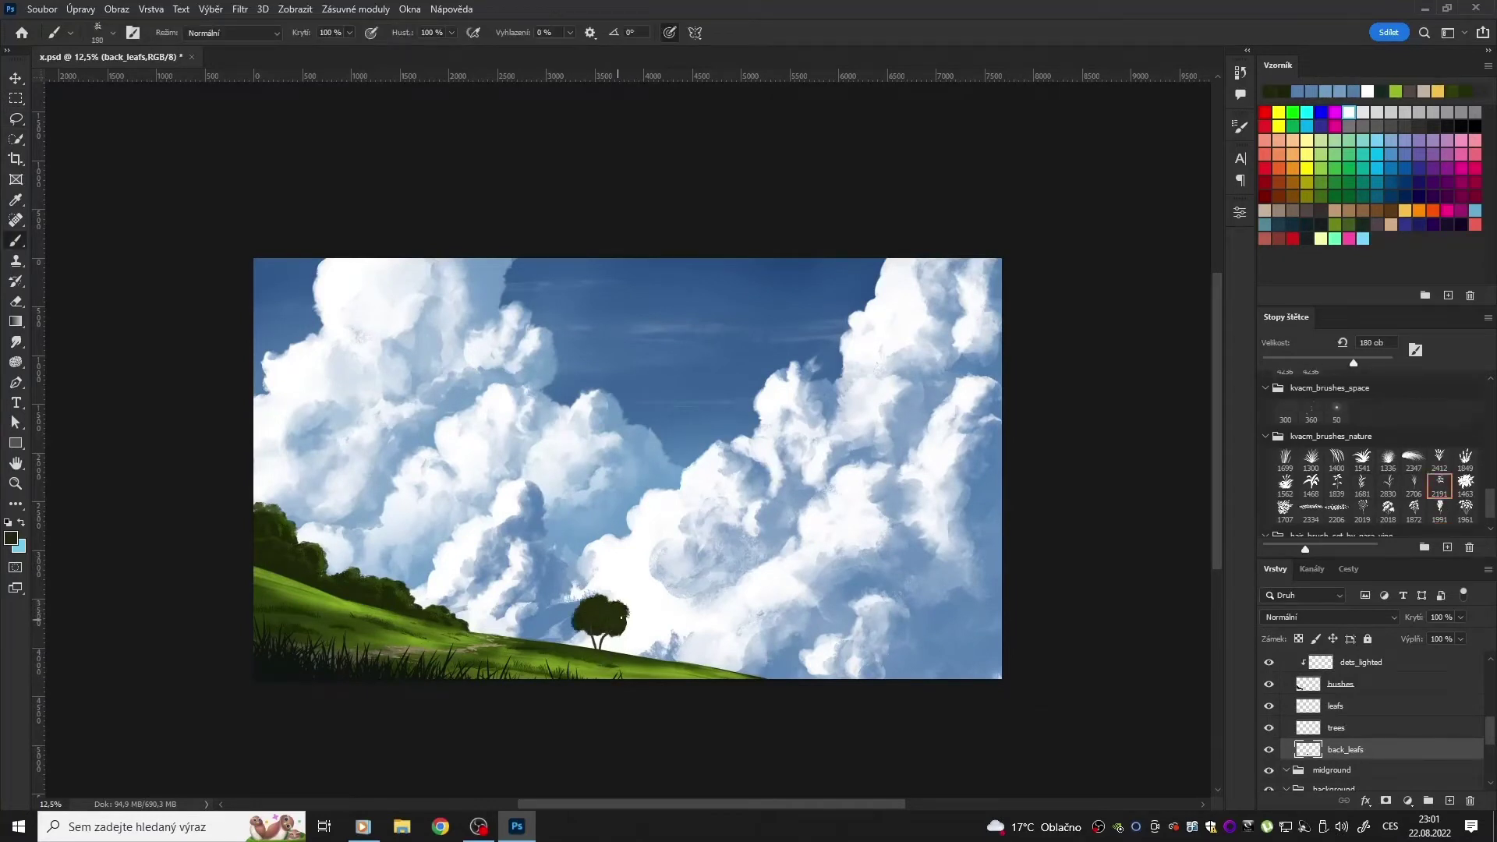
mouse_move(624, 599)
mouse_down()
mouse_move(546, 604)
mouse_move(701, 600)
mouse_up()
Step: Shrink the repainted trees to half size, then undo the resize
shift+click(1360, 662)
key(ctrl+t)
drag(734, 501, 538, 546)
key(Return)
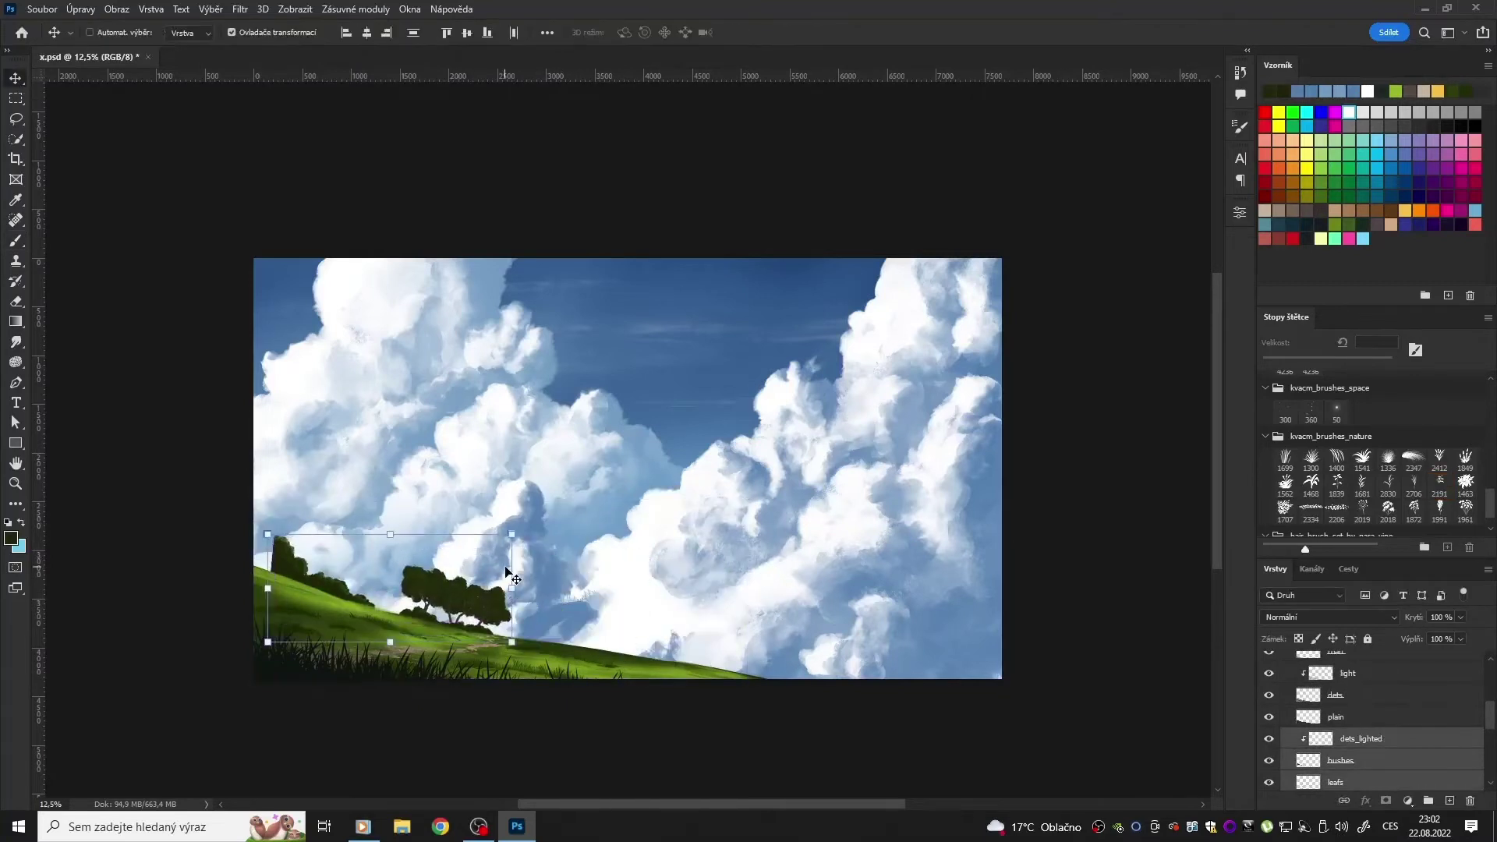
click(1341, 760)
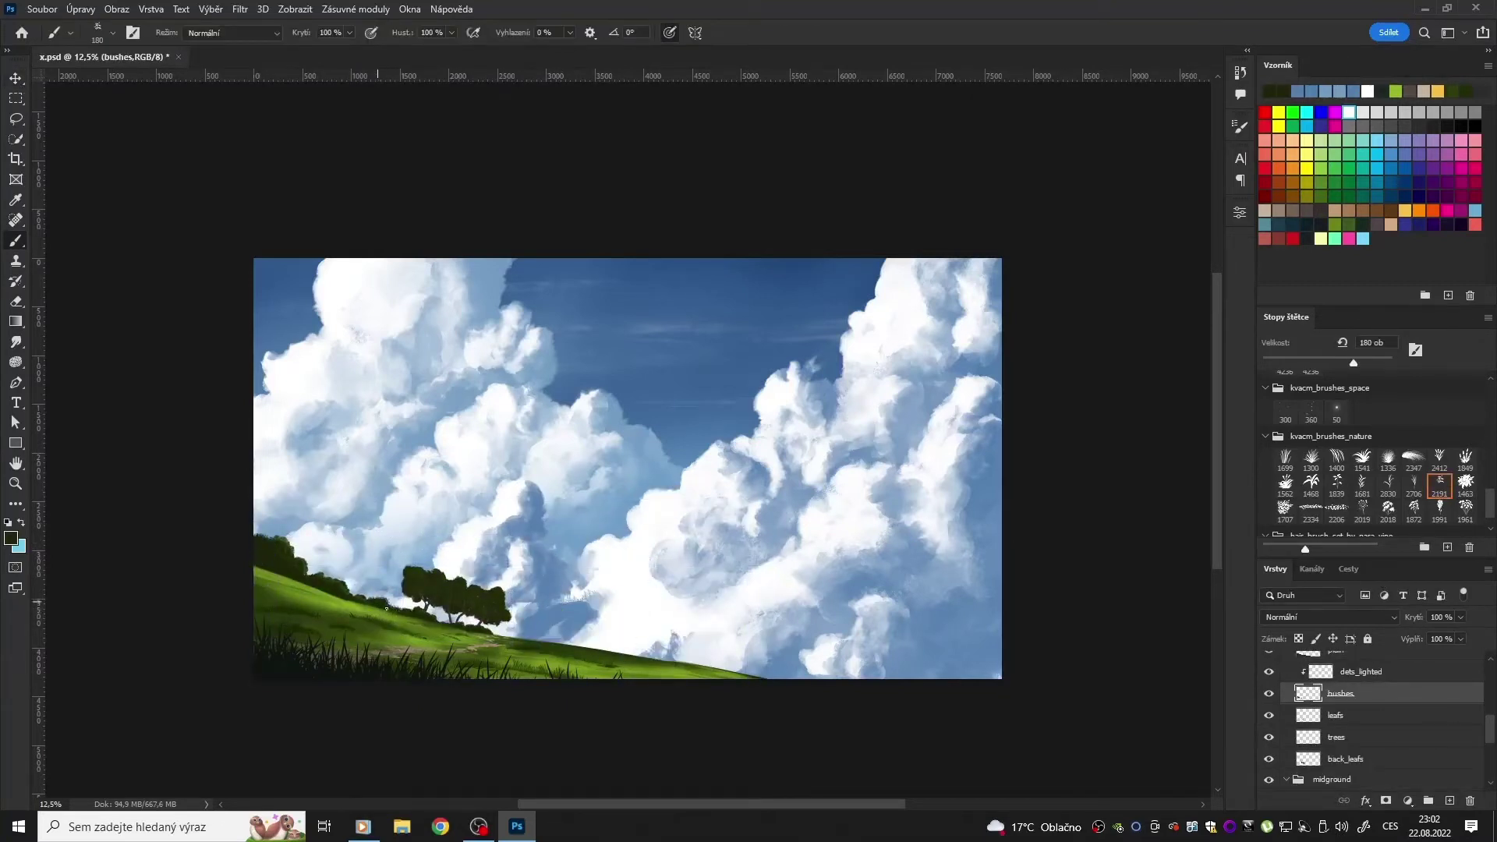
key(ctrl+z)
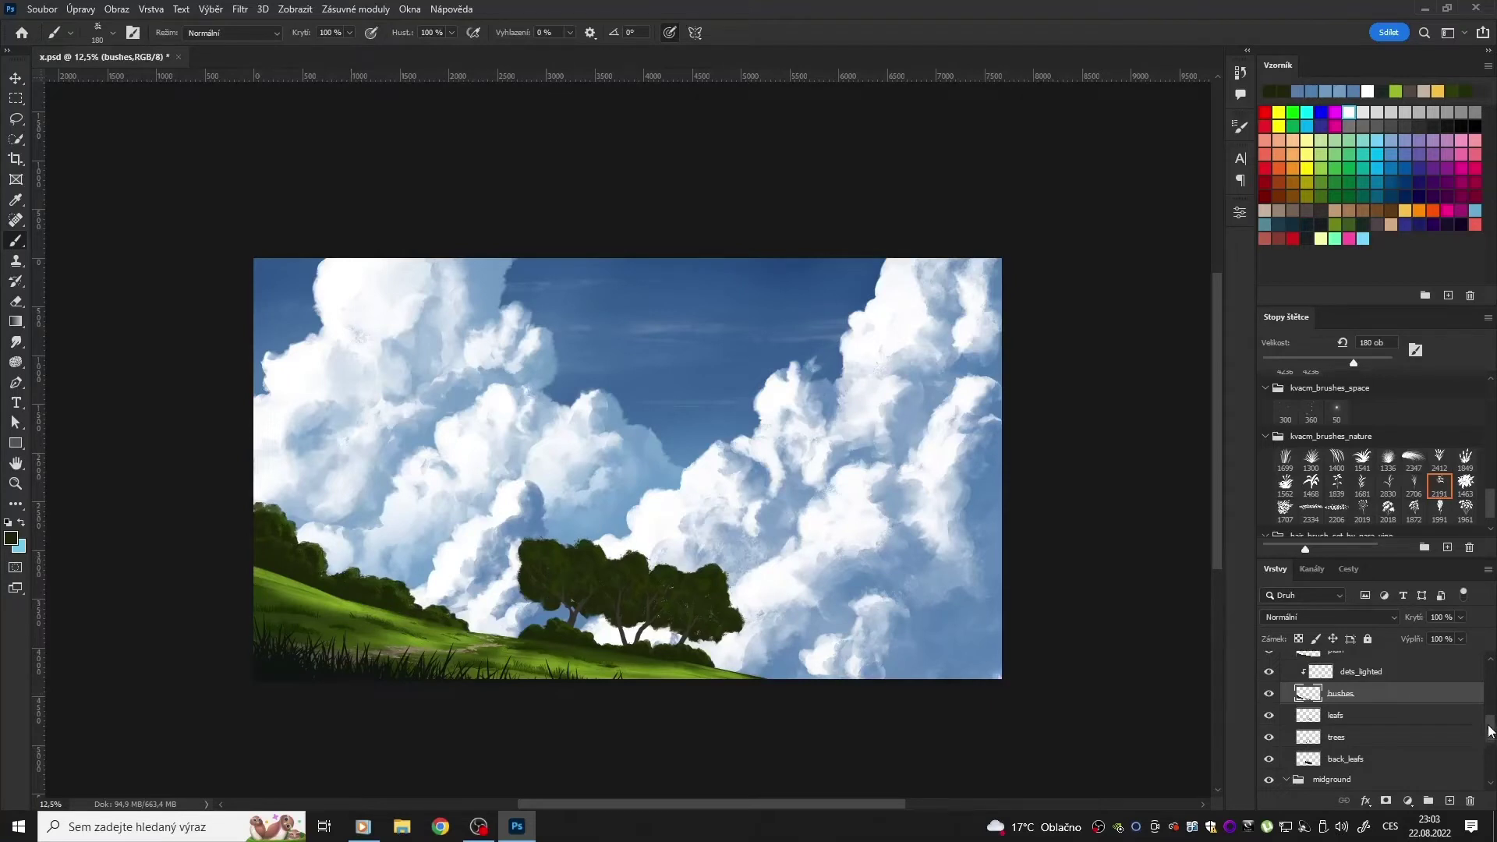
Step: Delete the tree layers, keeping only the bushes along the hill
drag(1372, 558, 1372, 498)
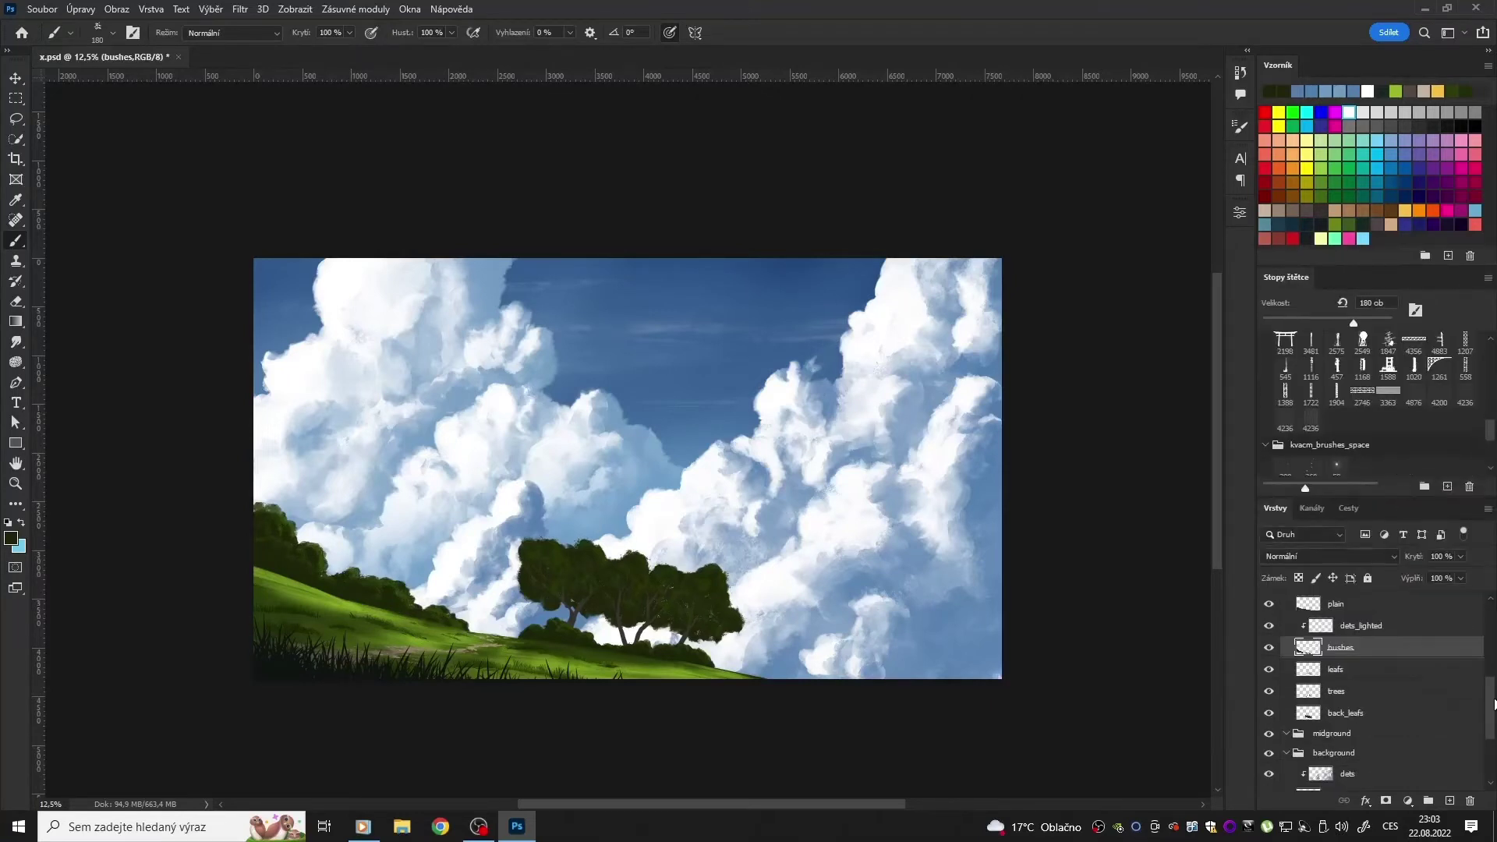
key(ctrl+z)
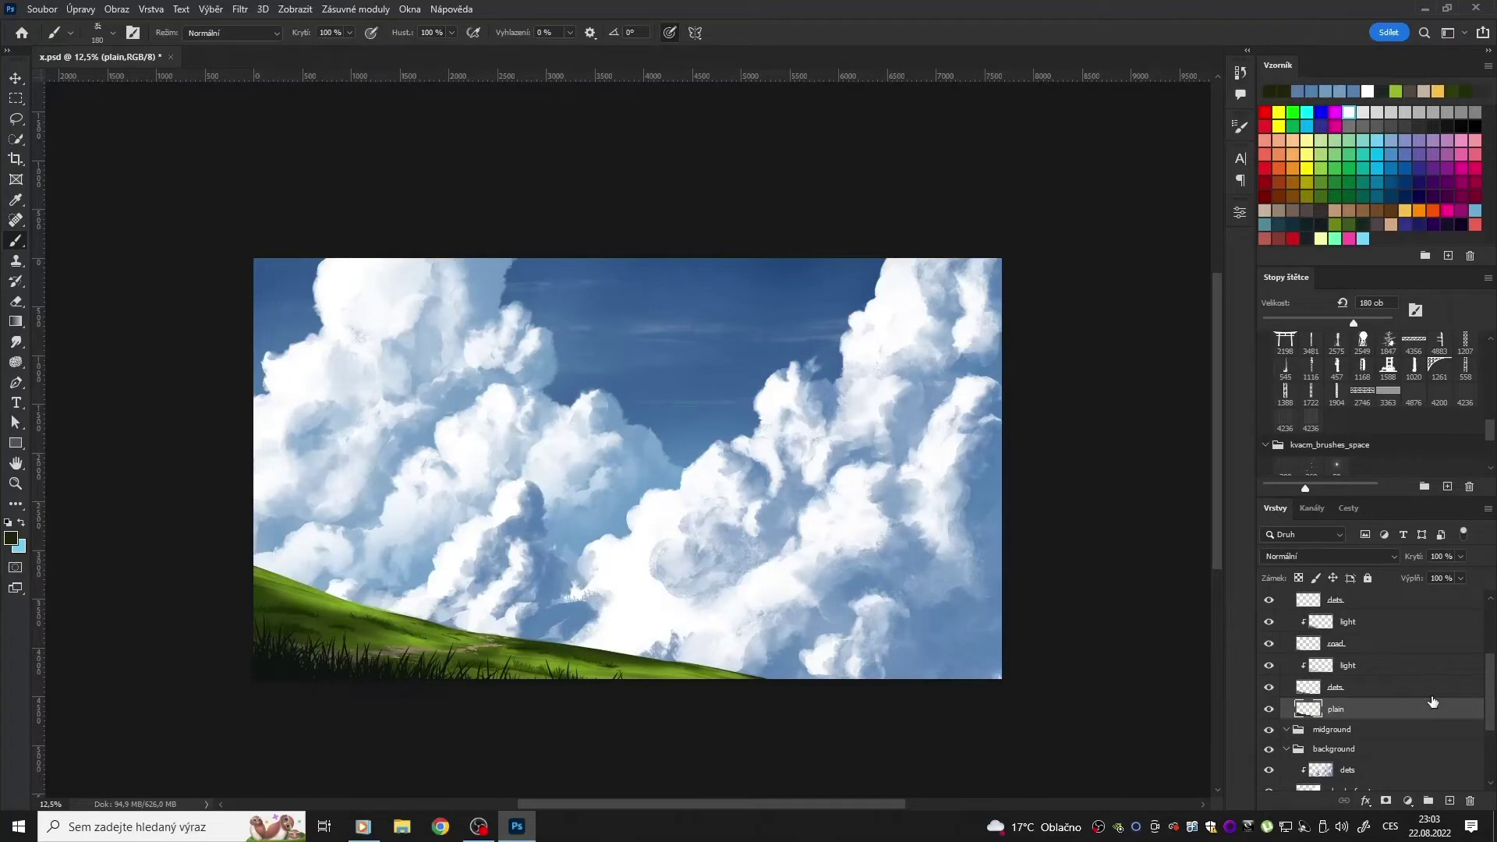
key(ctrl+shift+z)
key(ctrl+z)
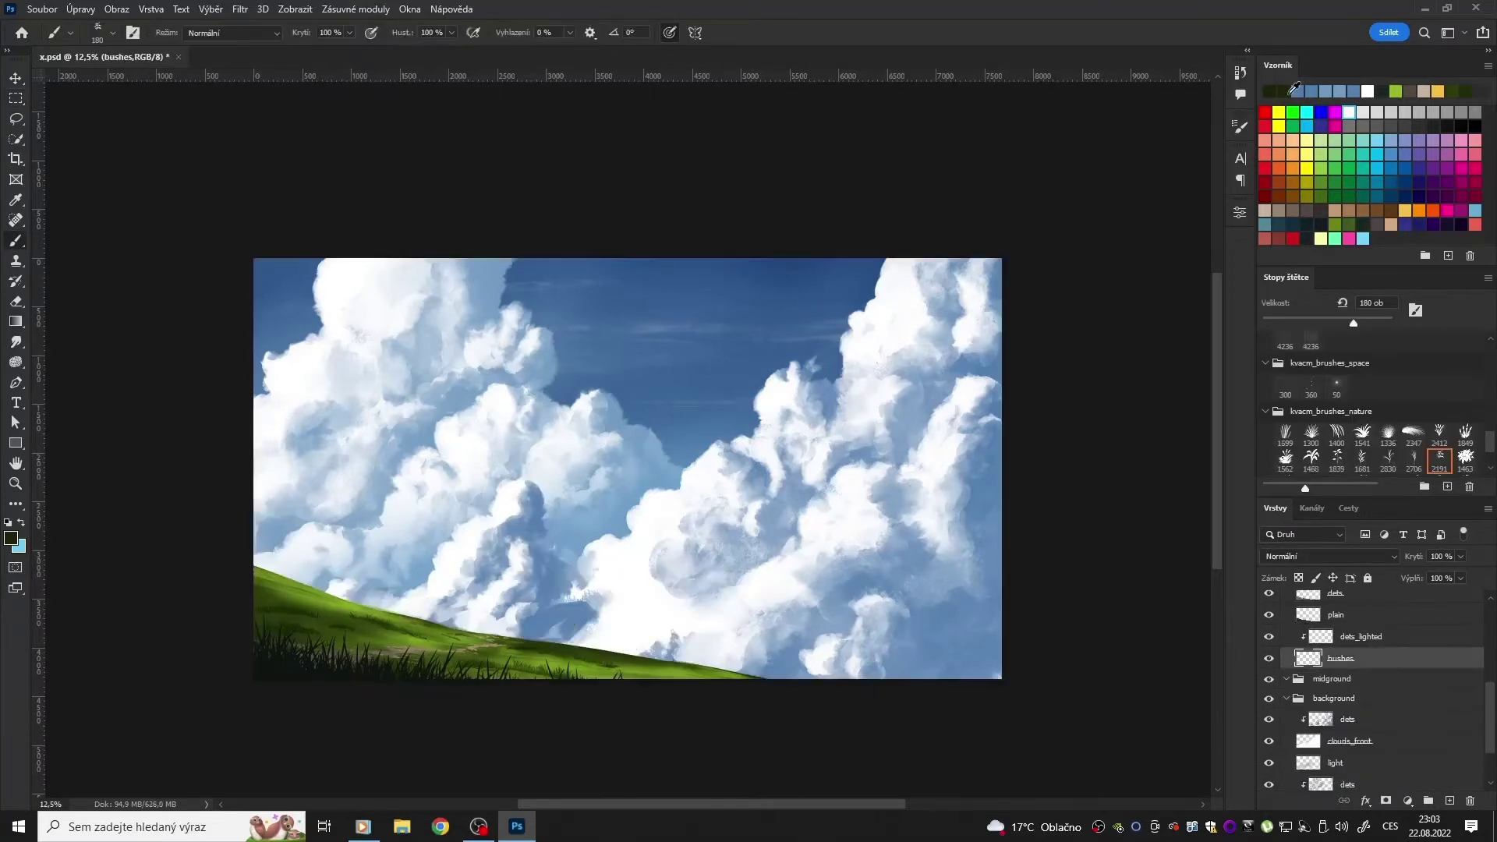
drag(1492, 444, 1491, 358)
click(1311, 442)
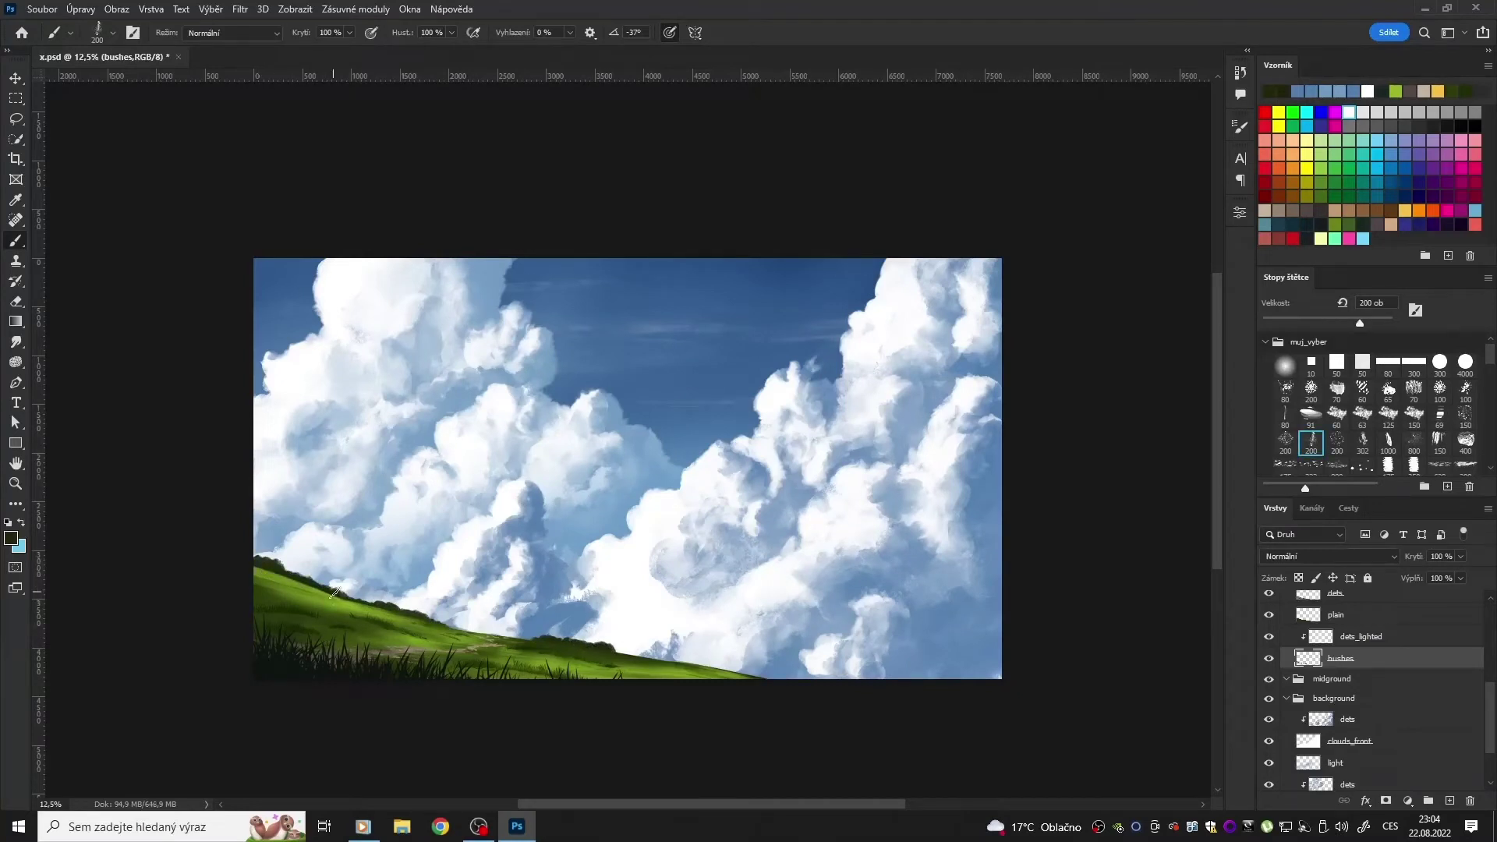
click(1268, 657)
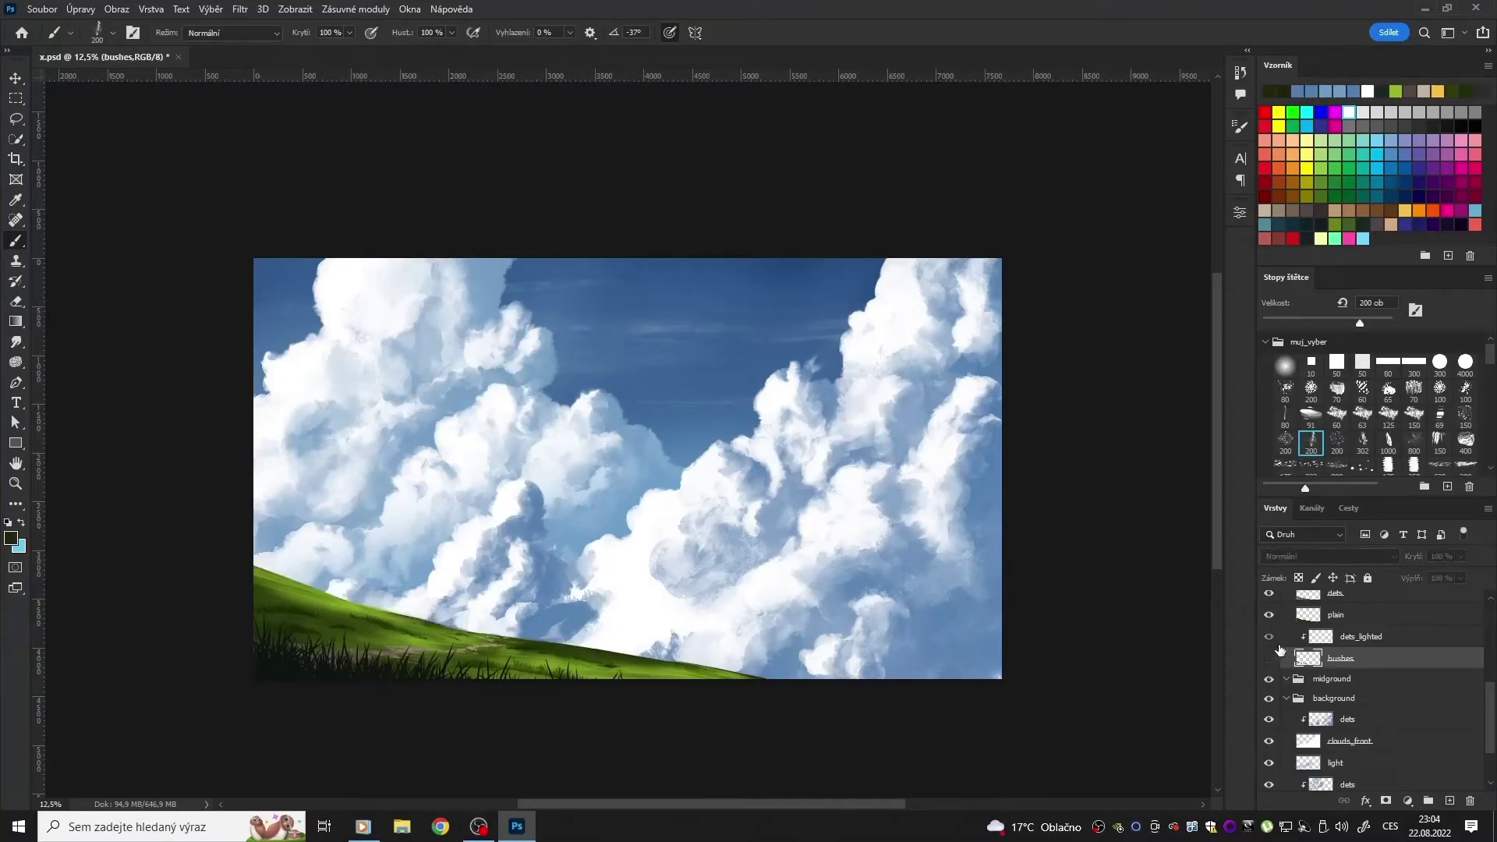
click(1268, 658)
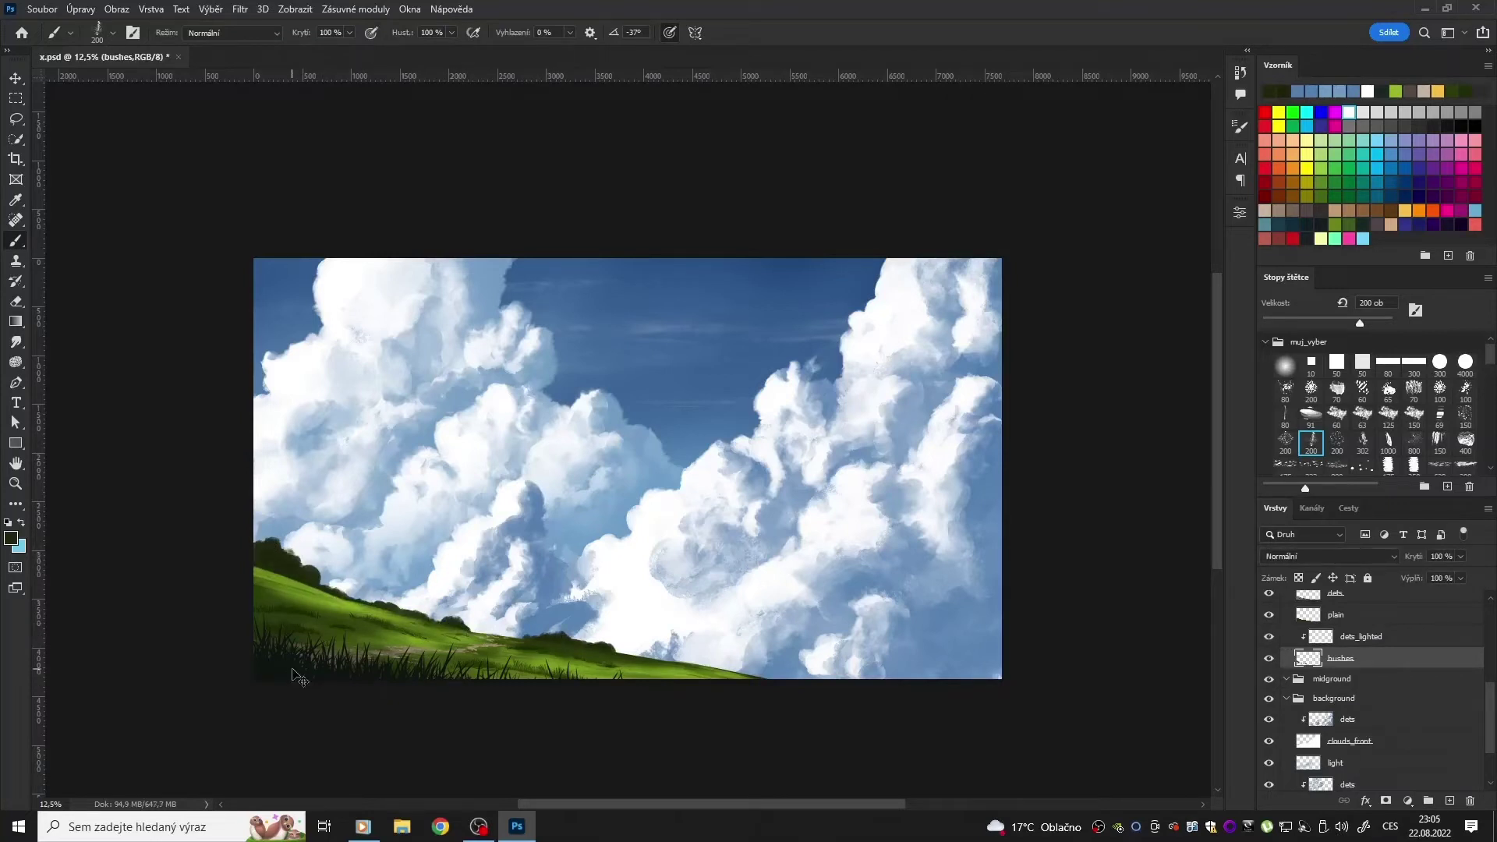
Step: Rename the dets layer to road_dets and set up a 508 px soft round brush
scroll(1339, 663, up, 3)
click(1338, 621)
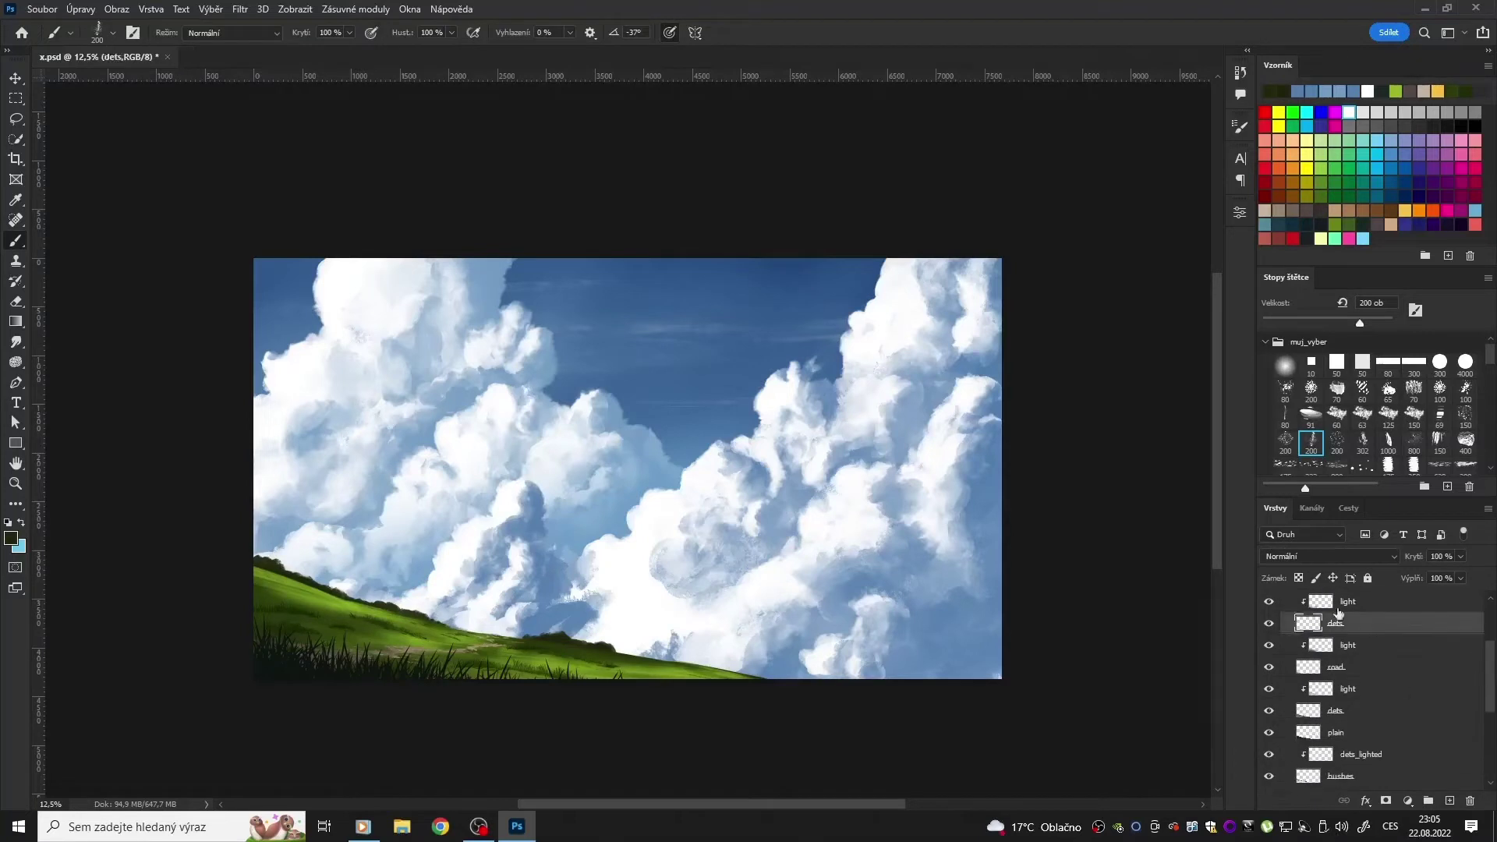
text(road_dets)
click(1347, 688)
click(1285, 365)
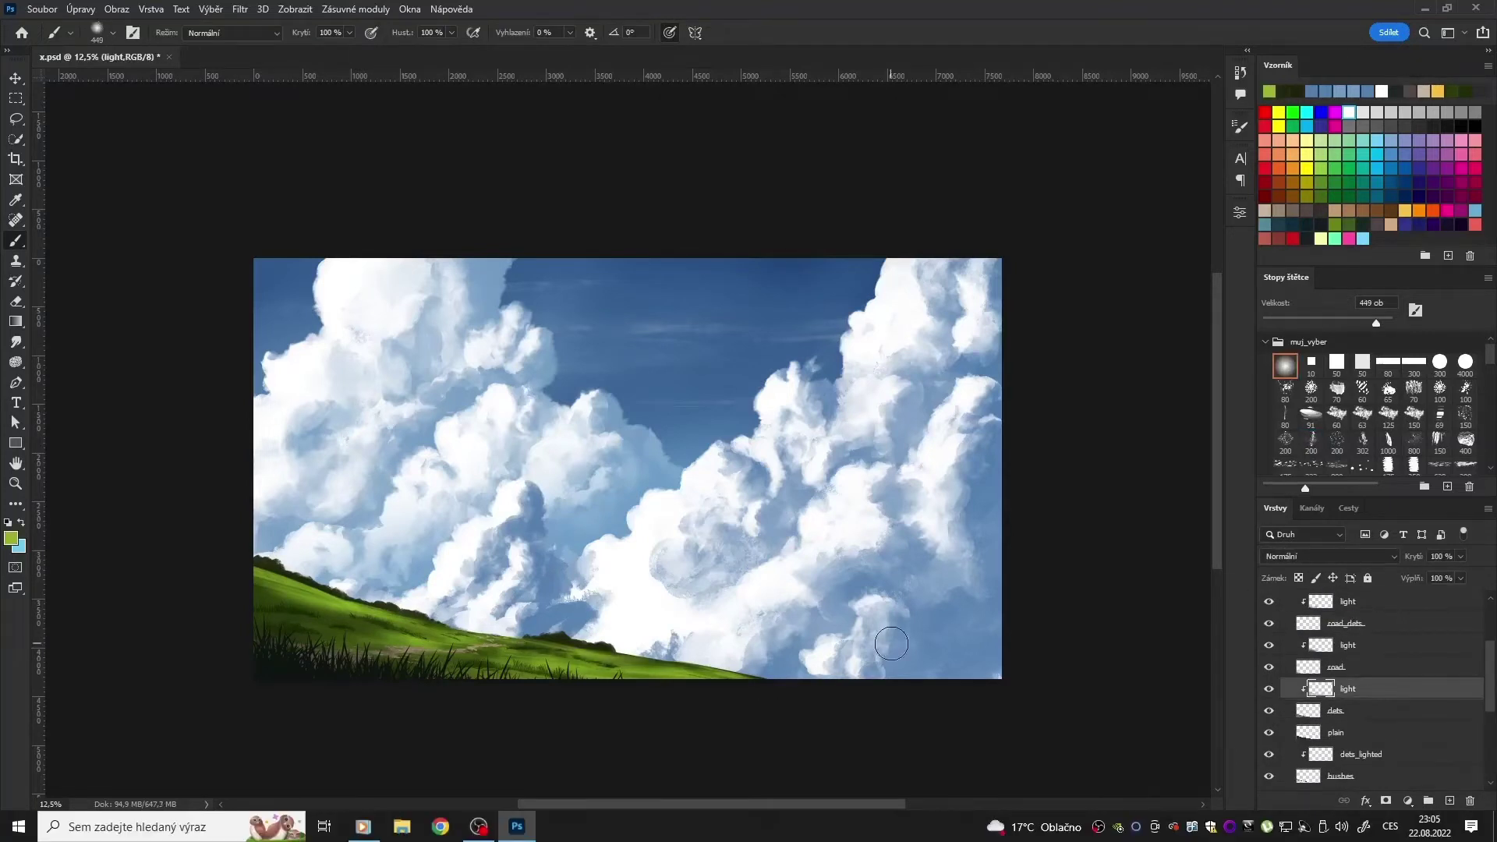
key(bracketright)
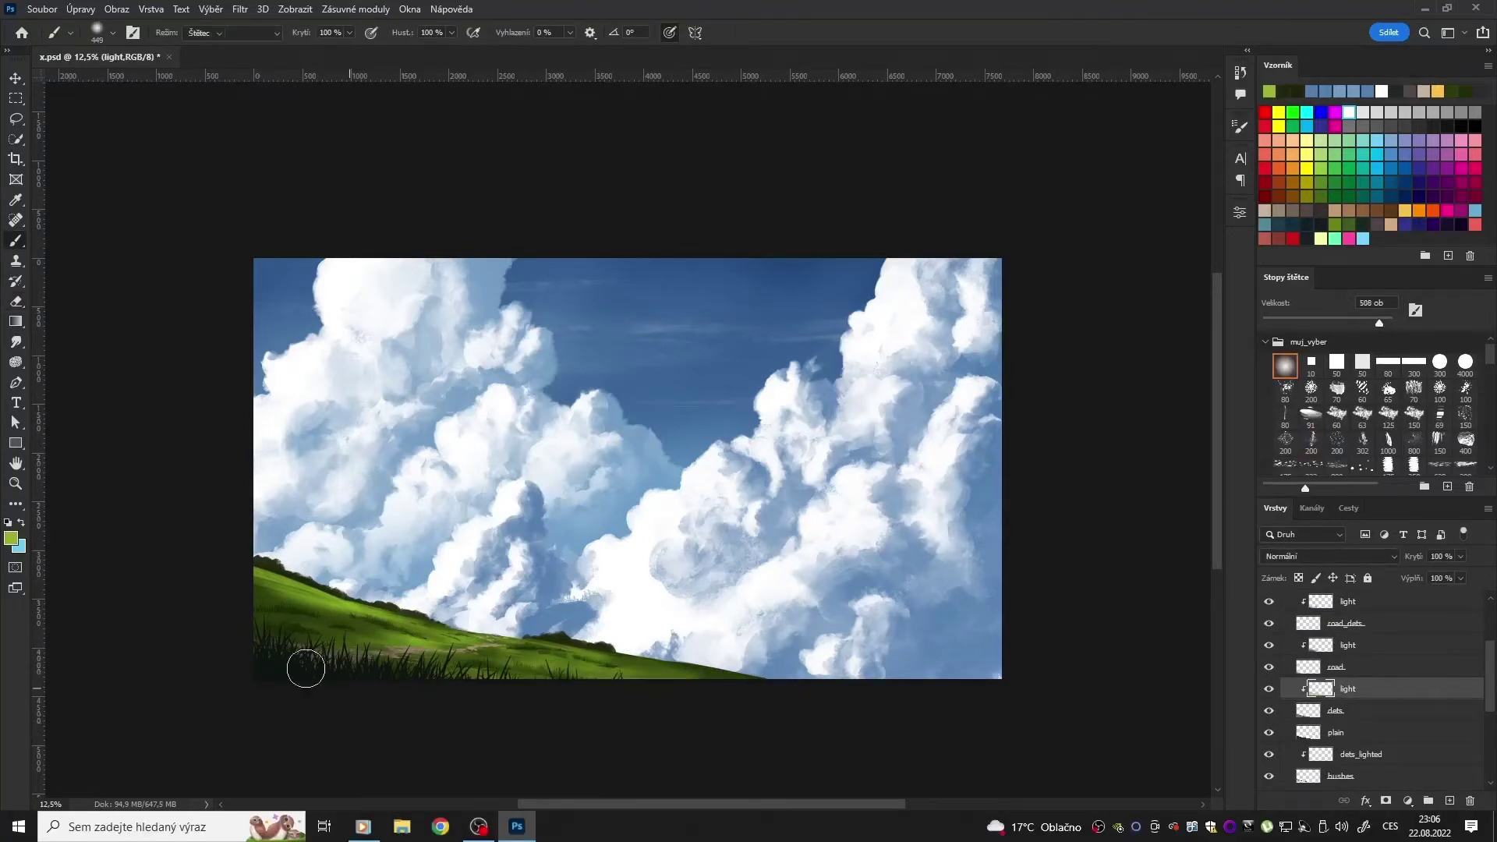
Step: Paint a small dark upright figure on the hill on the Vrstva 2 layer
key(m)
click(1340, 787)
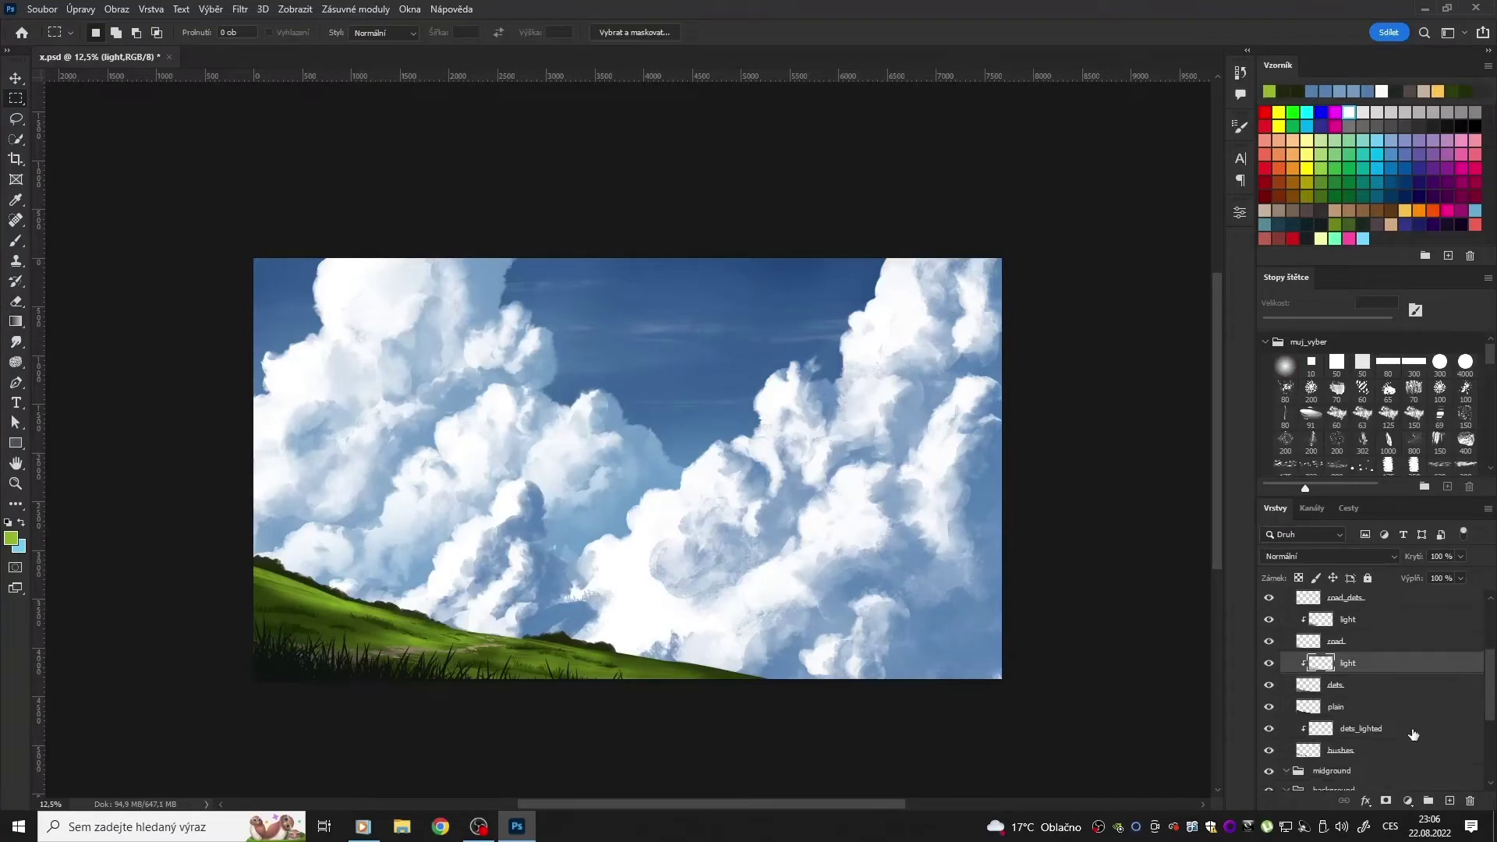
key(b)
drag(496, 629, 497, 623)
key(m)
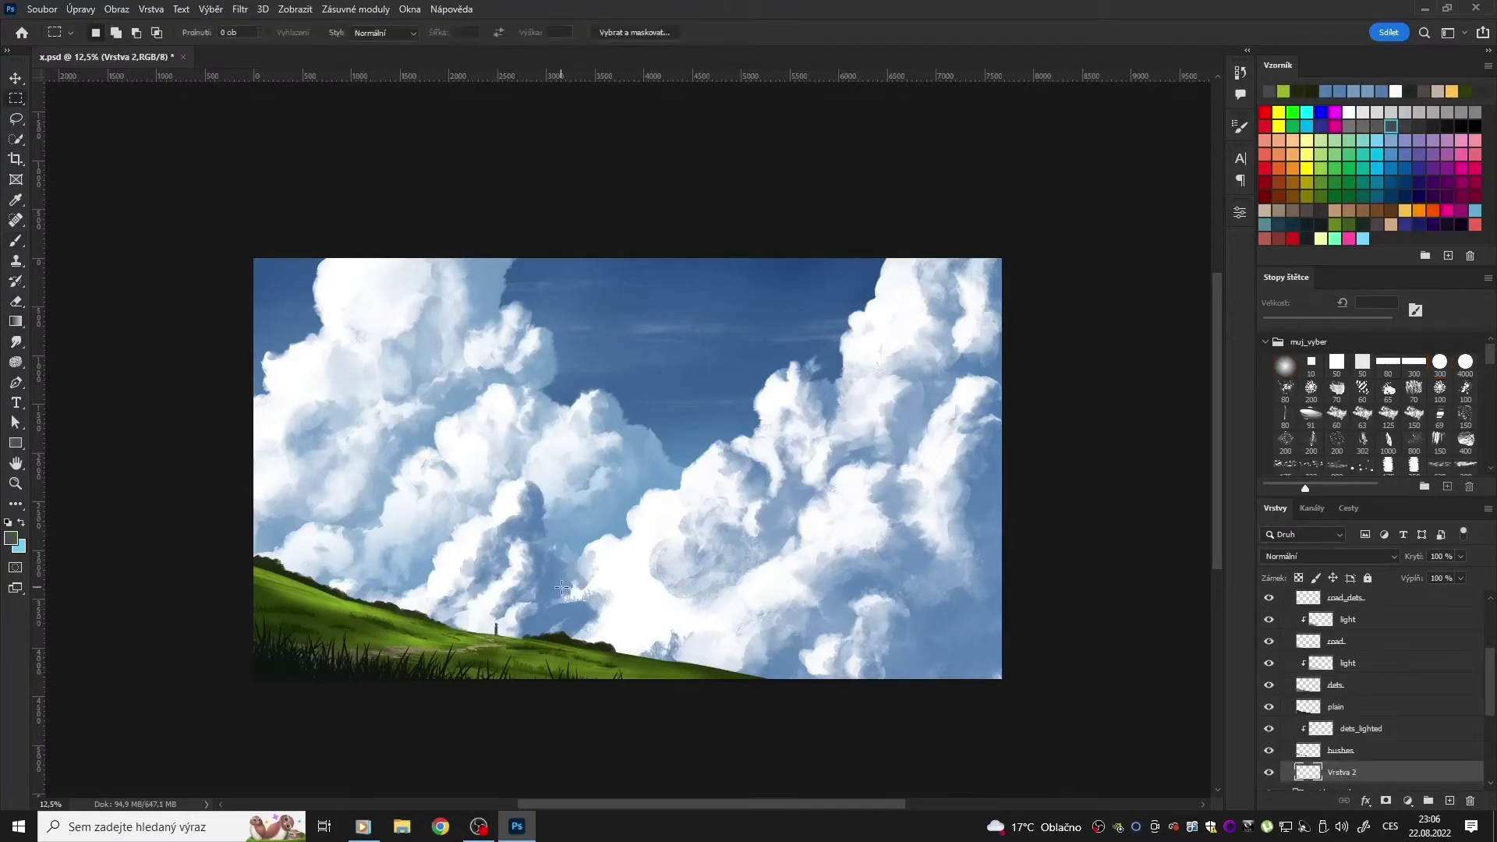
scroll(1372, 686, up, 5)
click(1268, 622)
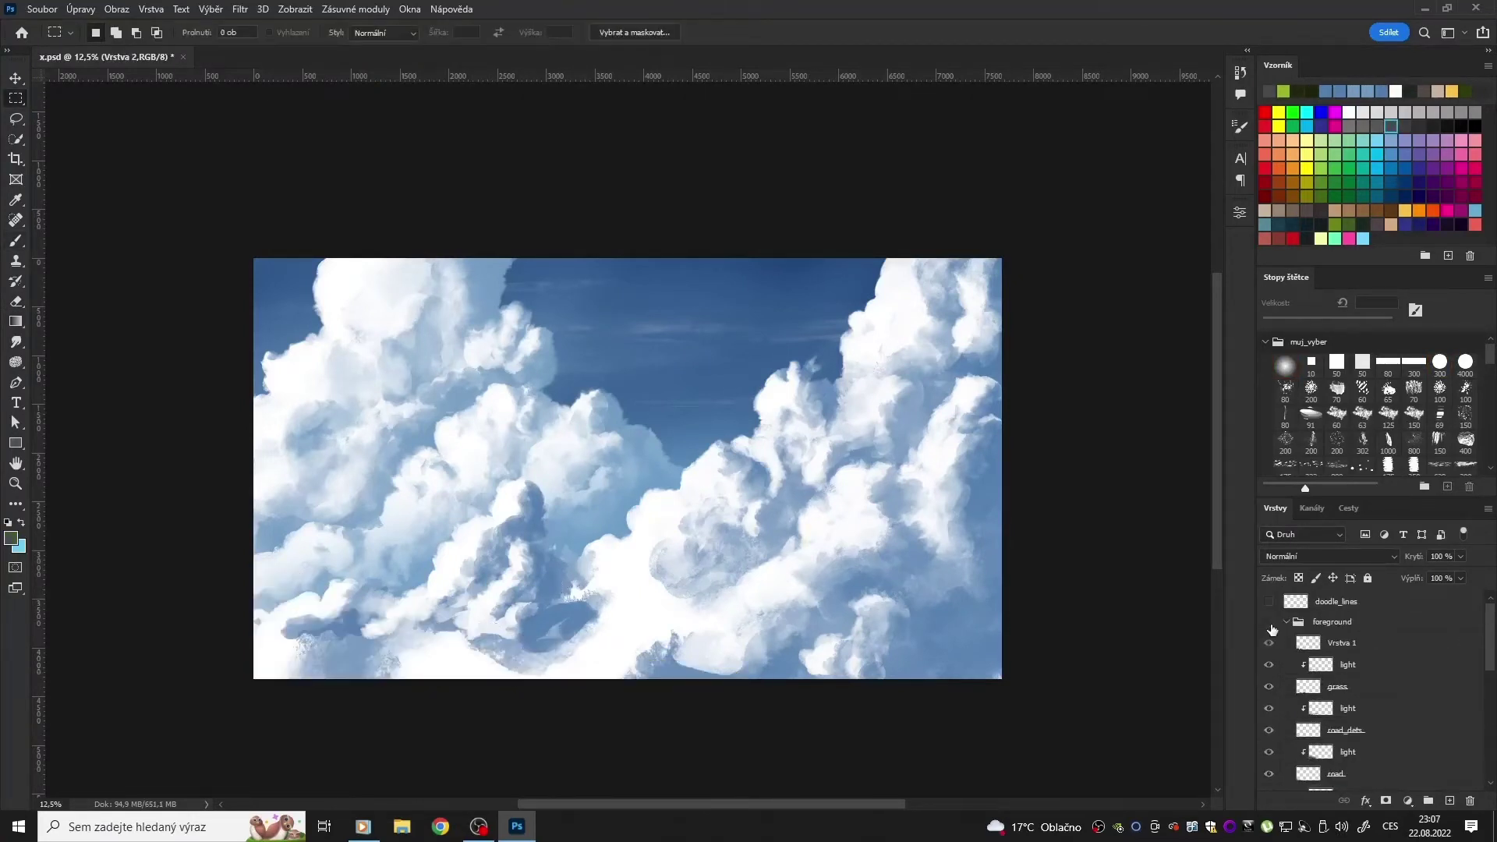
click(14, 79)
Step: Move the Vrstva 1 grass tuft layer right, then remove the dark tuft at lower right
key(ctrl+z)
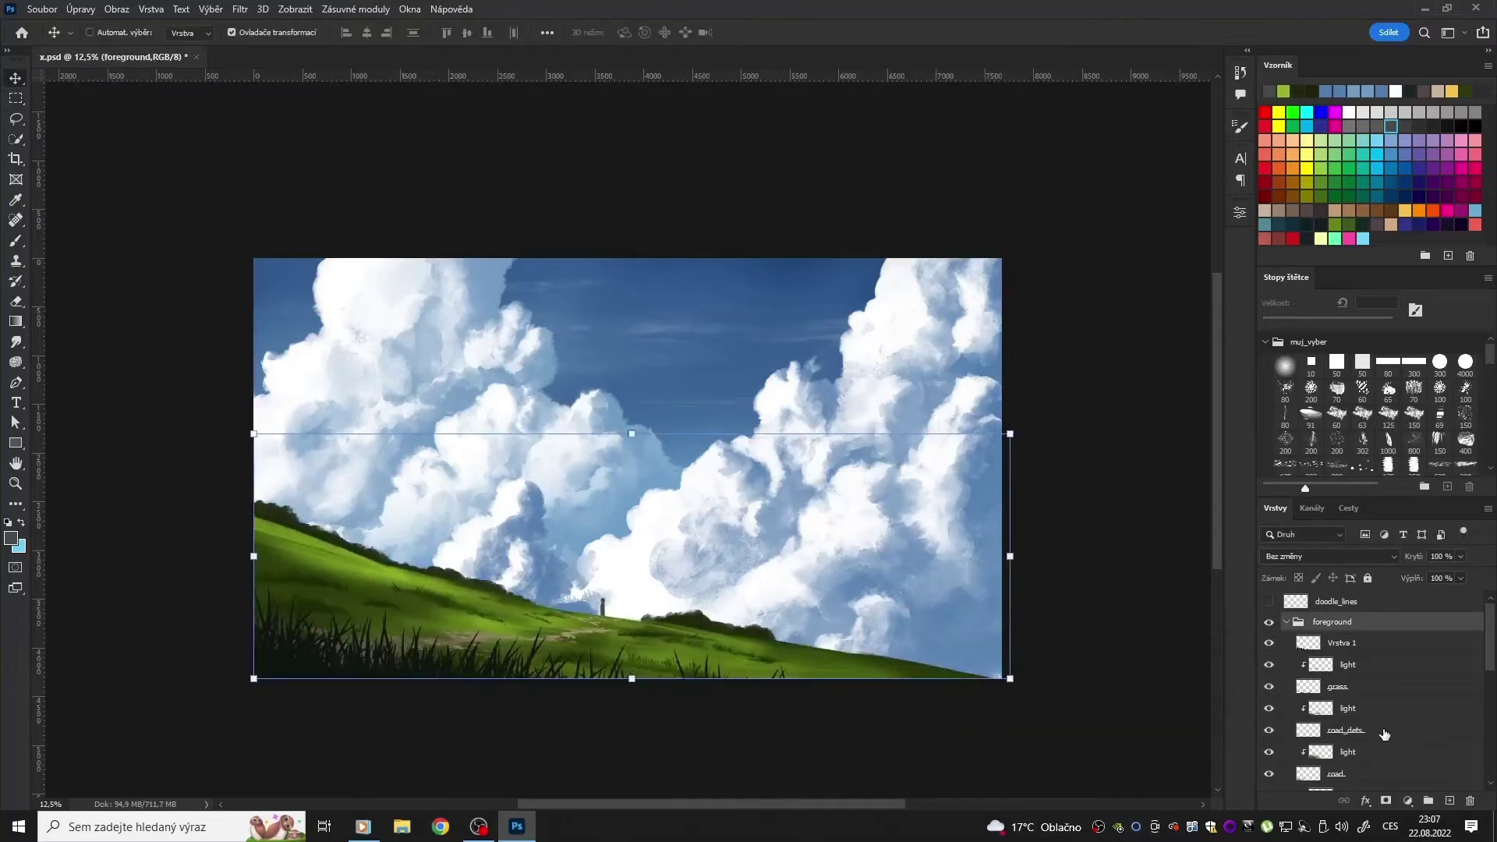
click(1341, 642)
key(ctrl+t)
key(Escape)
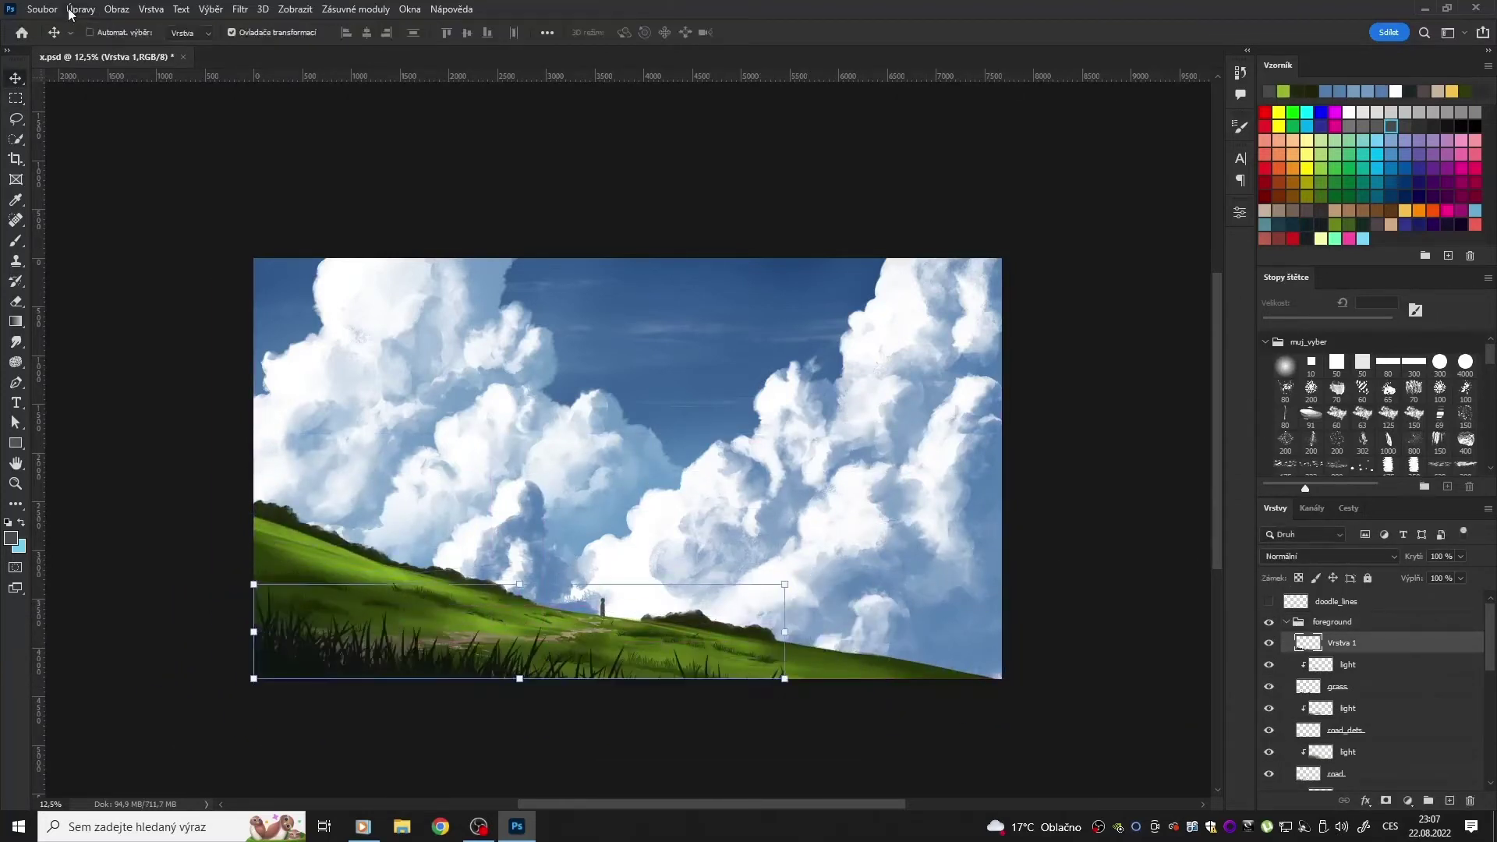
drag(725, 644, 1002, 643)
key(m)
key(ctrl+z)
key(ctrl+z)
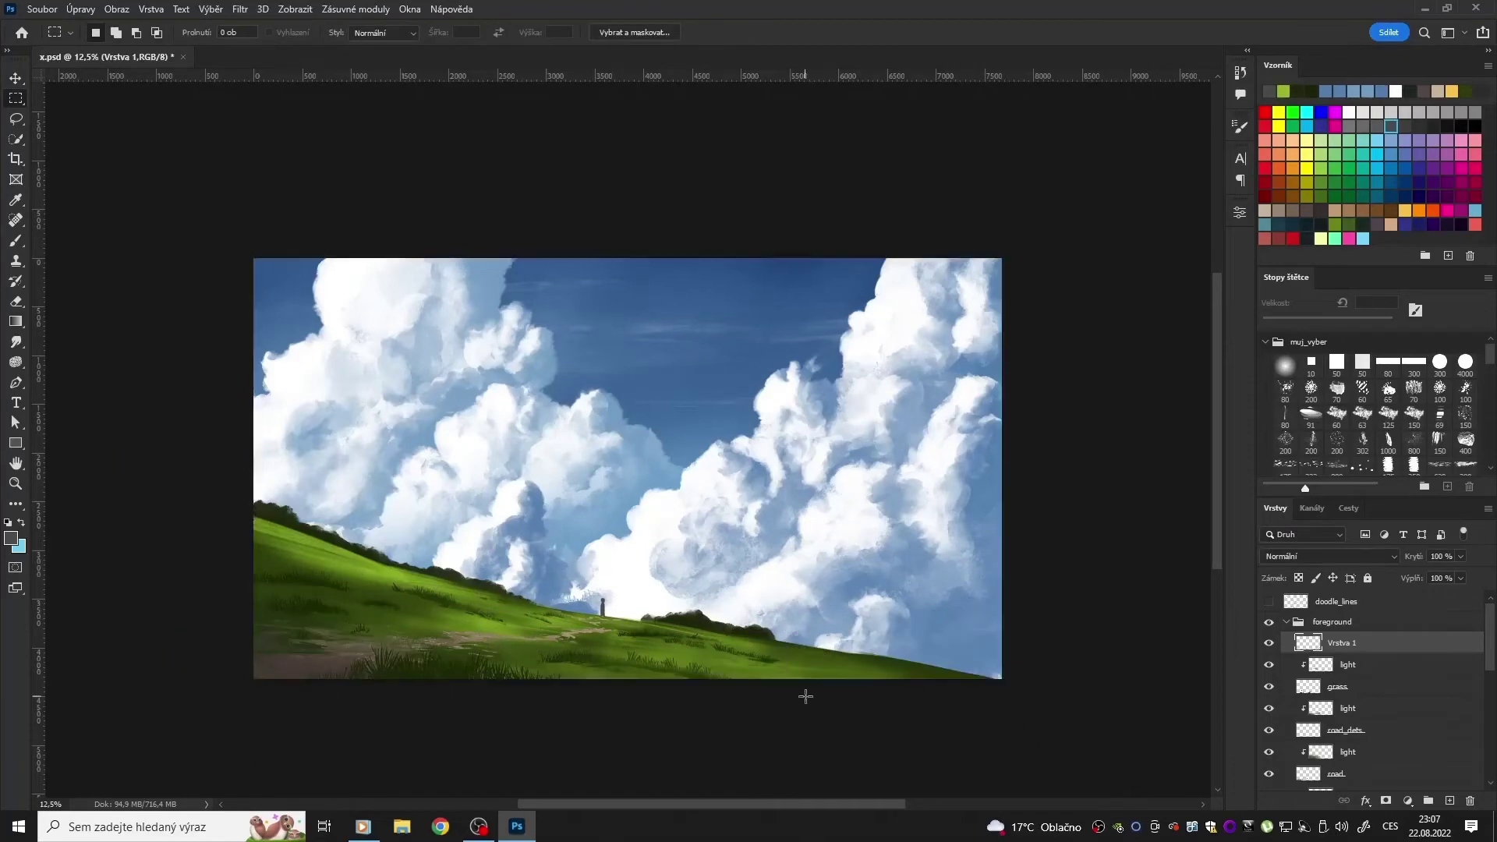
Step: Darken the foreground grass with dark brush strokes along the bottom
key(b)
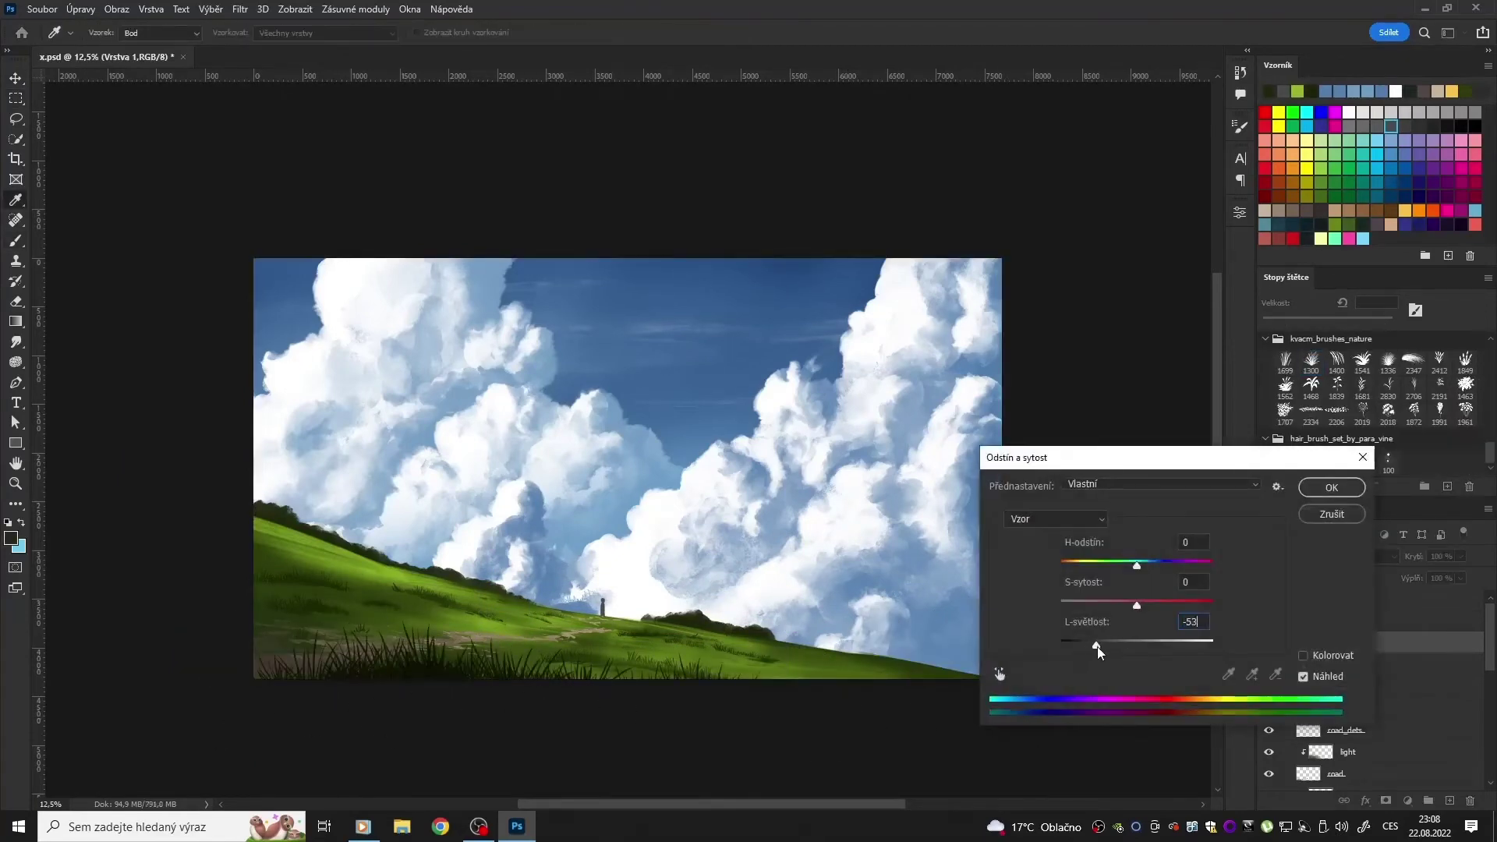
drag(312, 662, 523, 663)
click(1466, 411)
drag(725, 639, 1002, 624)
key(ctrl+z)
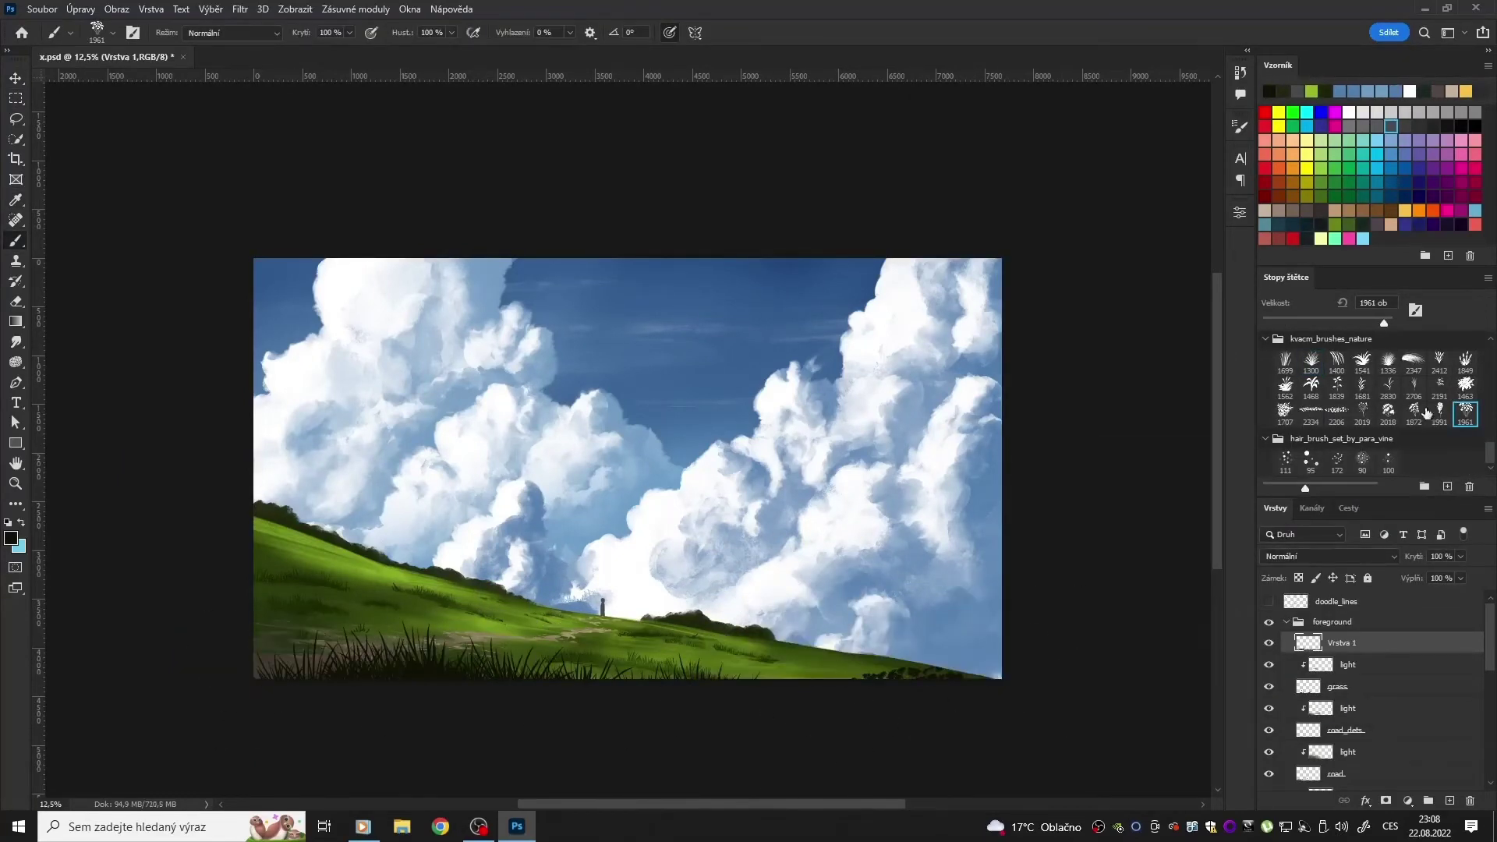
Step: Stamp a large dark tree at lower right with the 1872 tree brush at size 5000
click(1414, 411)
click(935, 663)
key(ctrl+z)
click(1005, 577)
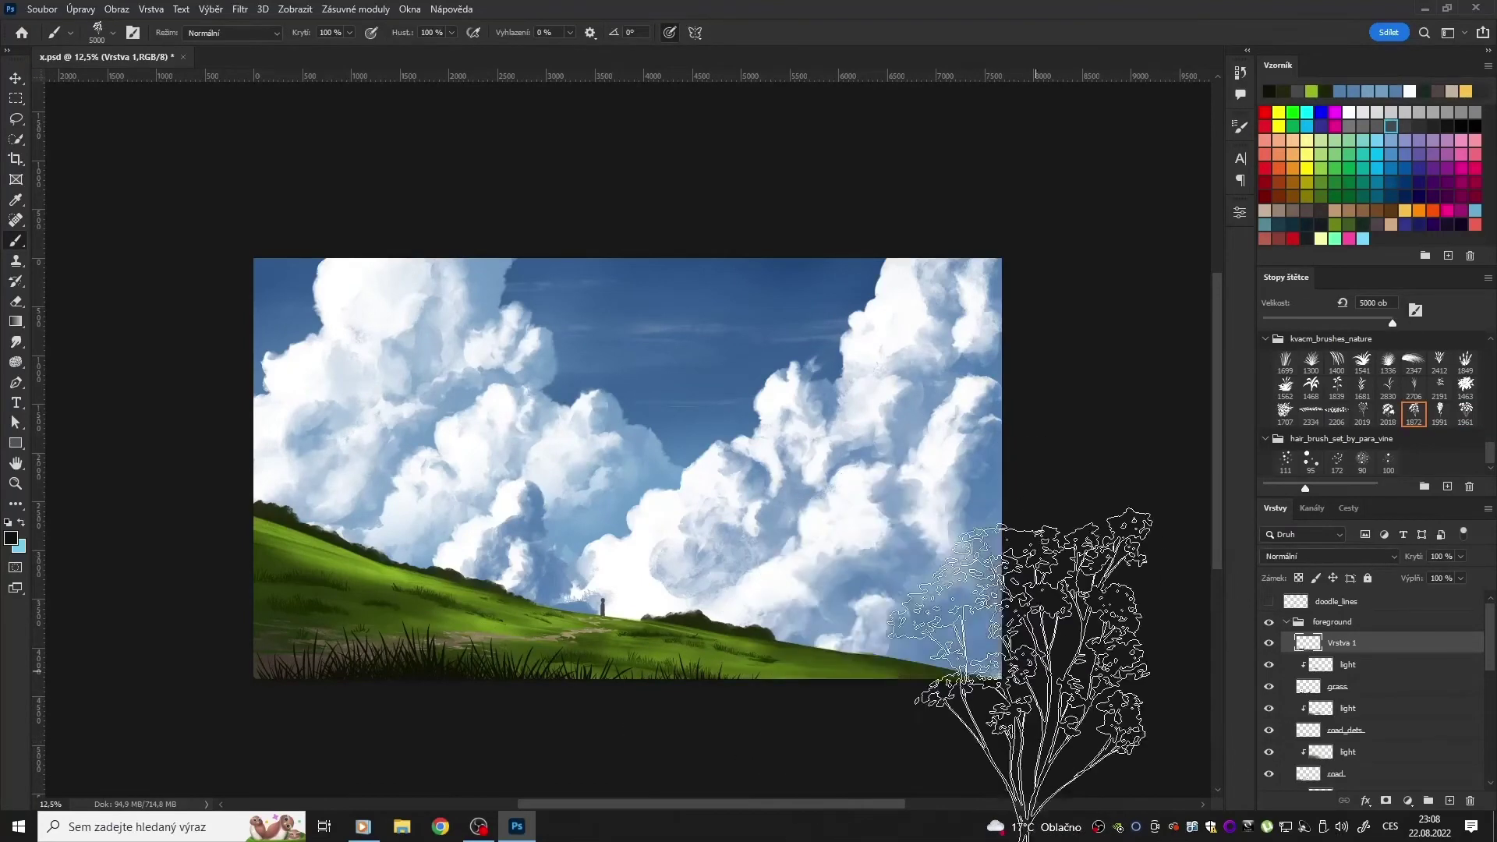
click(889, 639)
click(240, 9)
Step: Soften the tree with a Gaussian blur at a reduced radius
click(171, 293)
drag(1037, 604, 1059, 613)
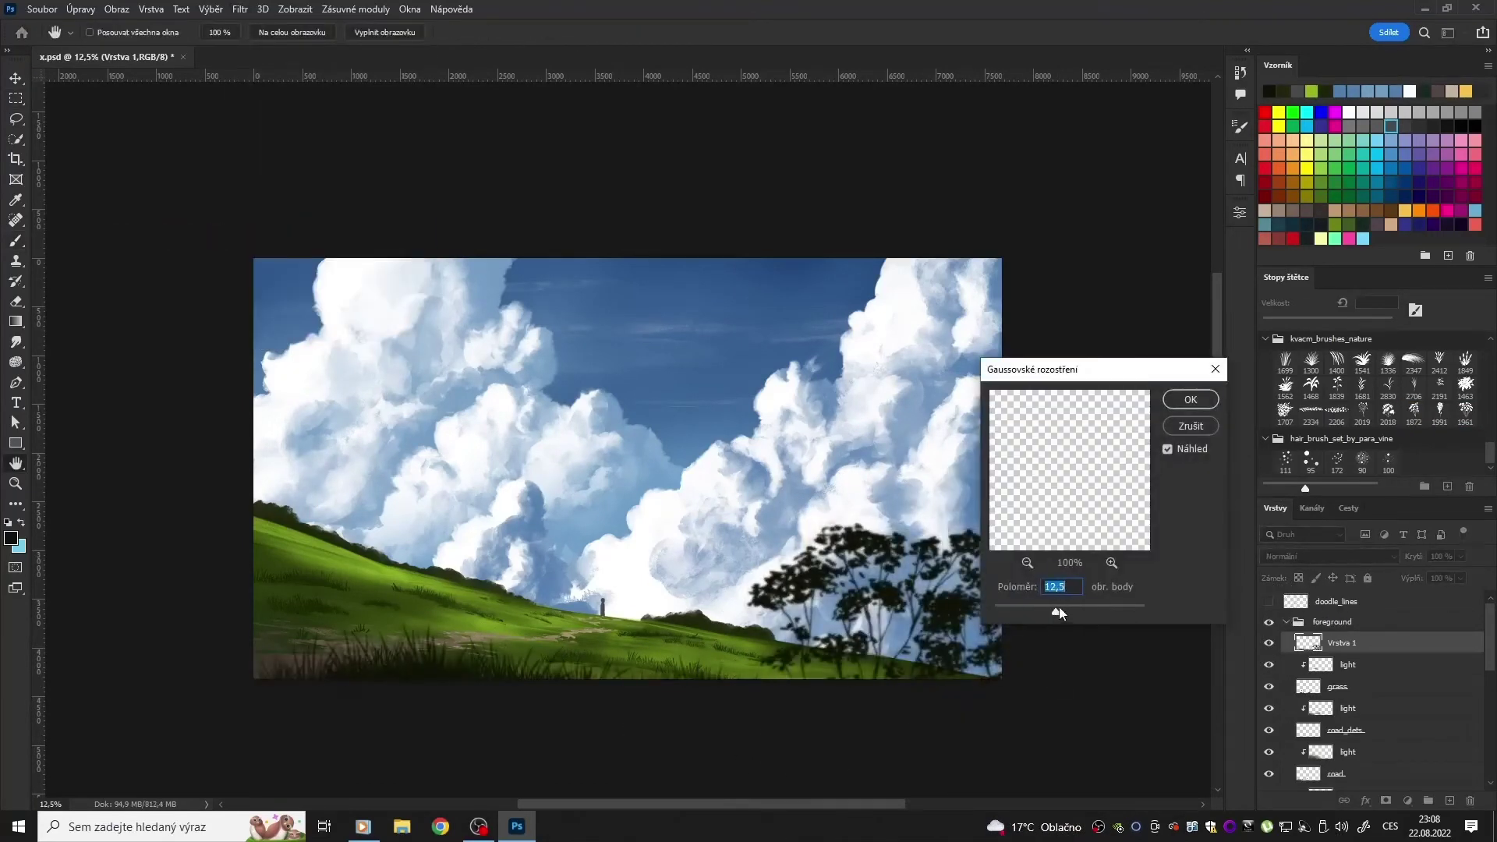
click(1070, 581)
click(1190, 426)
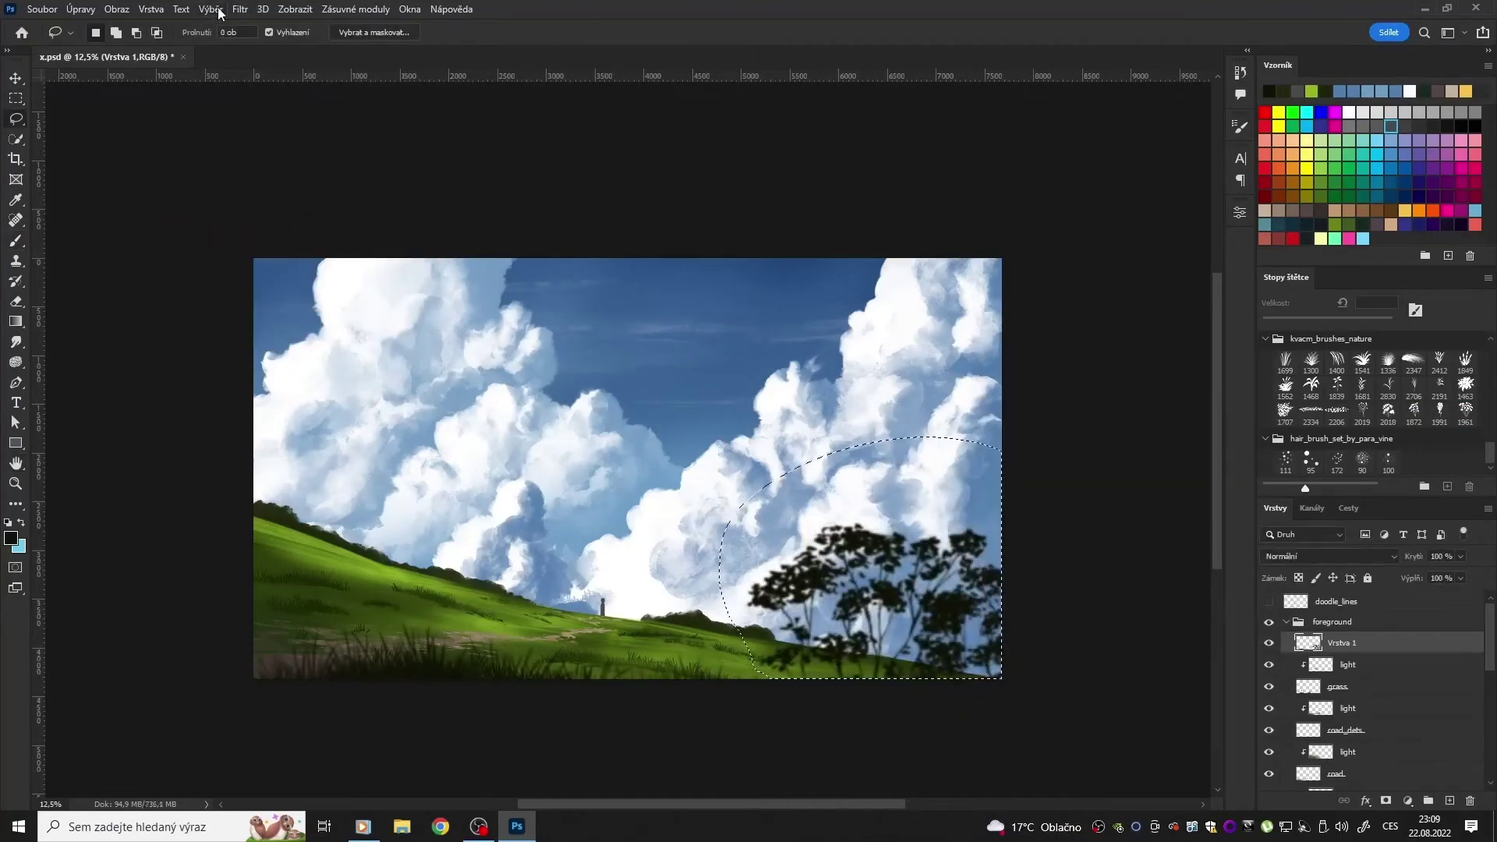
Step: Start renaming the blurred tree layer, then make the bushes layer active
key(m)
scroll(1372, 686, up, 3)
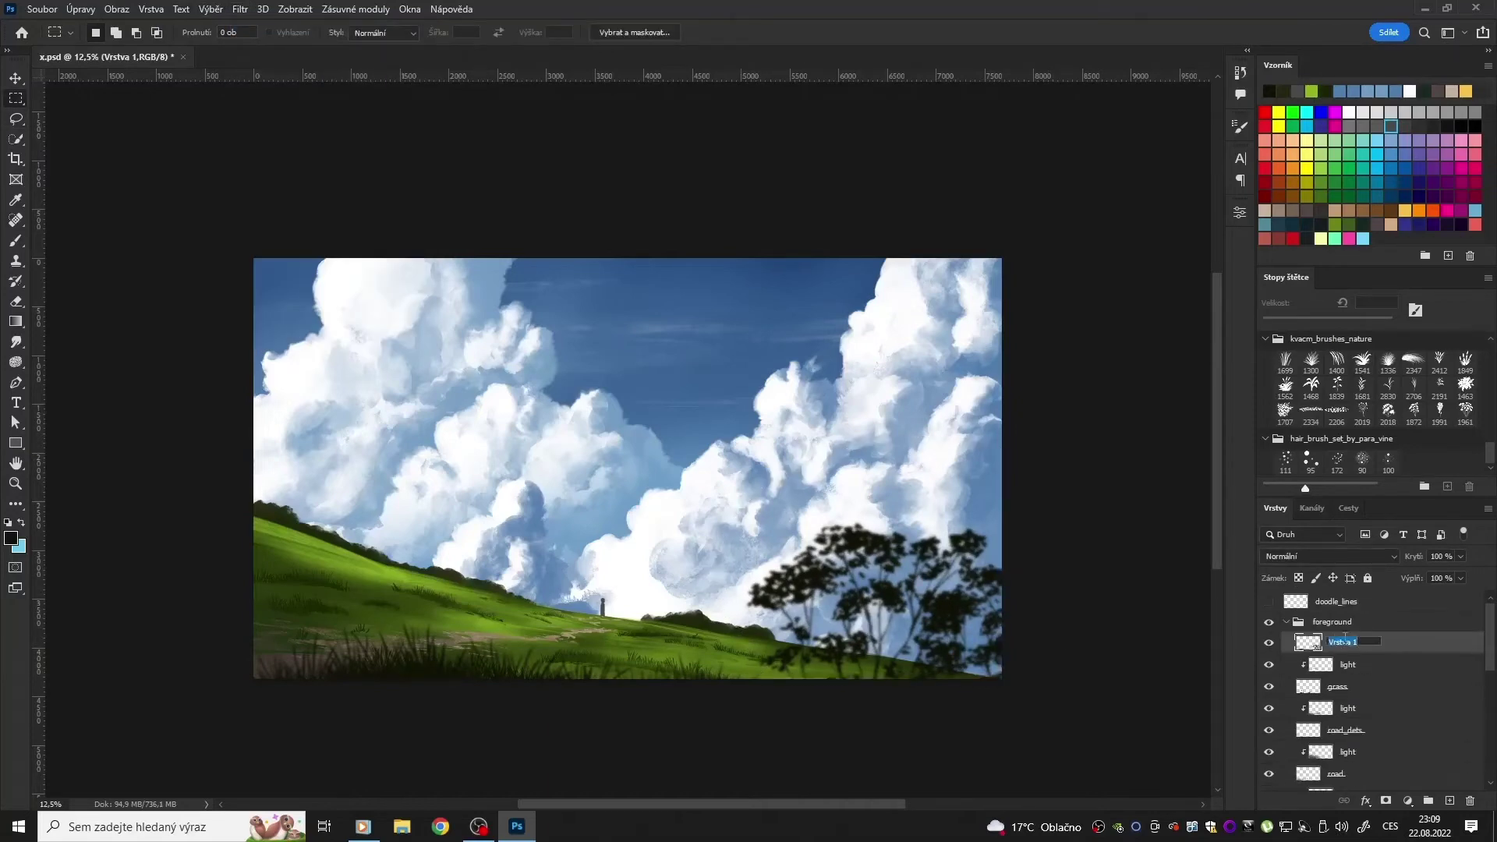
click(1349, 641)
scroll(1372, 686, down, 3)
scroll(1372, 686, down, 2)
click(1340, 711)
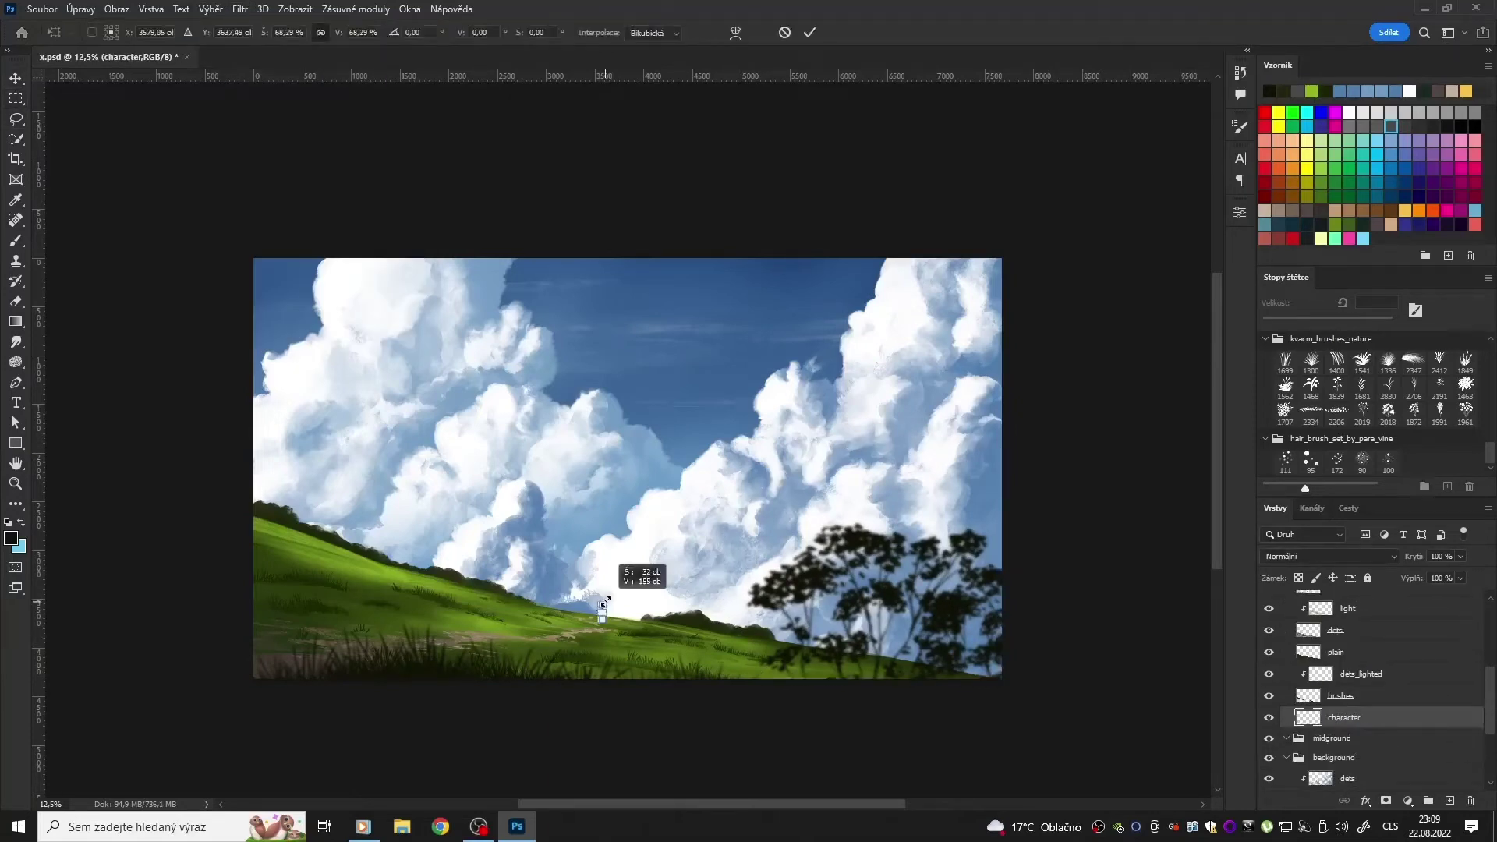
Step: Paint dark foliage bushes along the hilltop beside the tiny figure on the bushes layer
key(b)
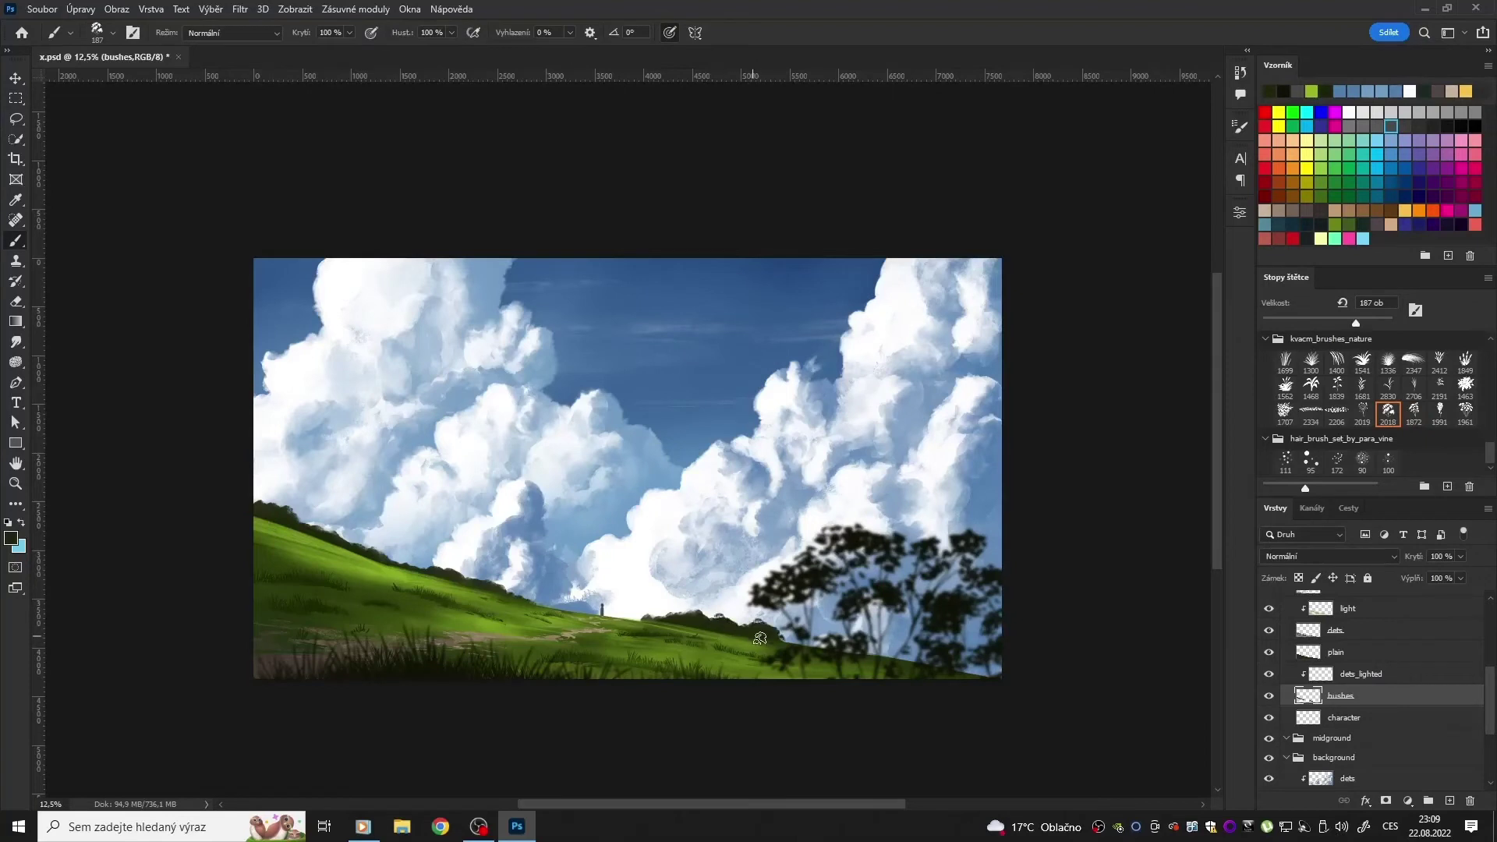
drag(620, 622, 651, 622)
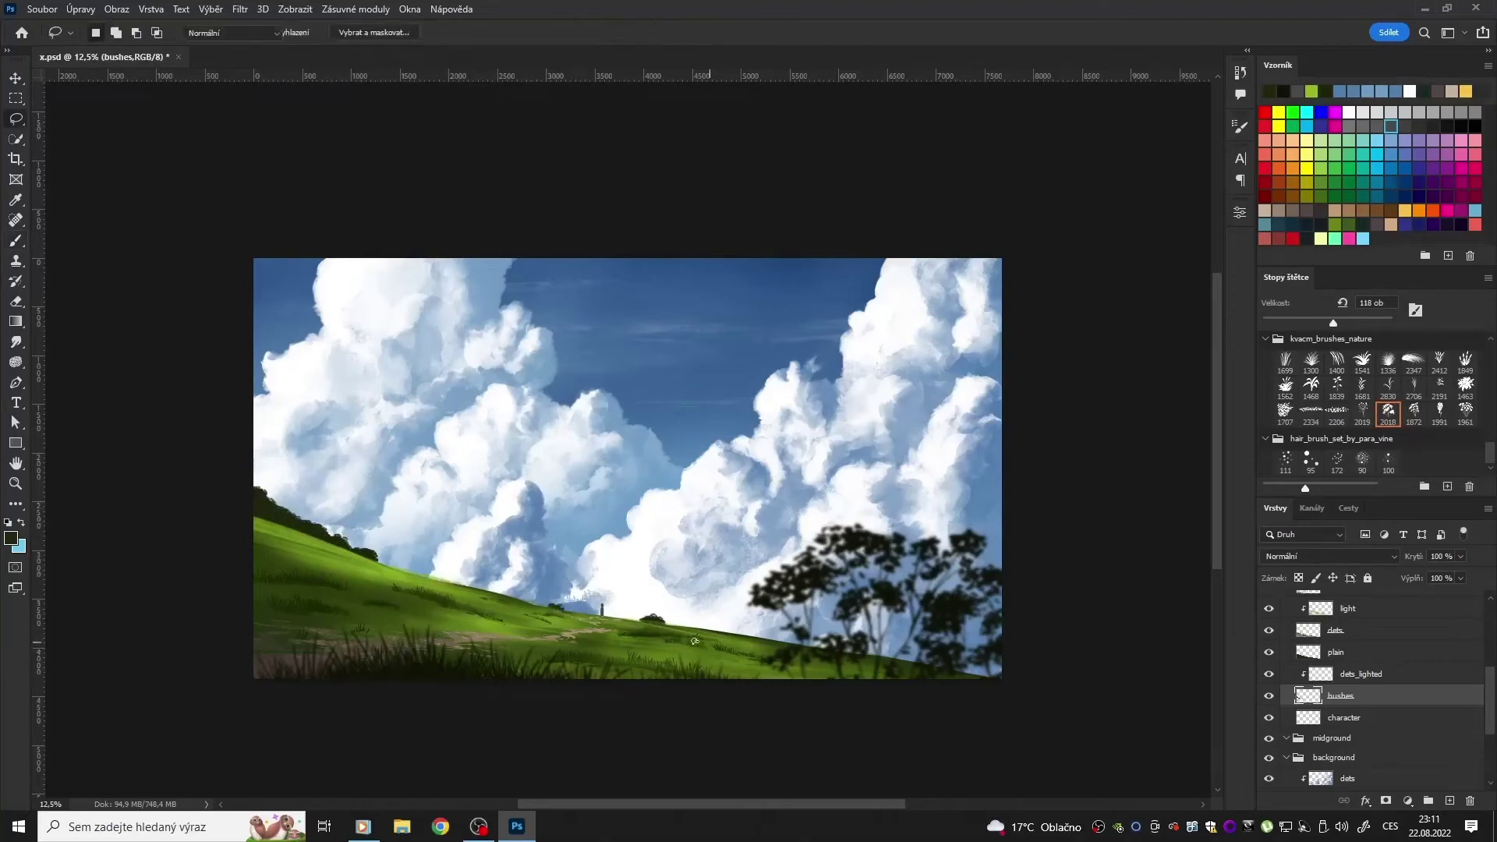
drag(655, 620, 700, 631)
key(comma)
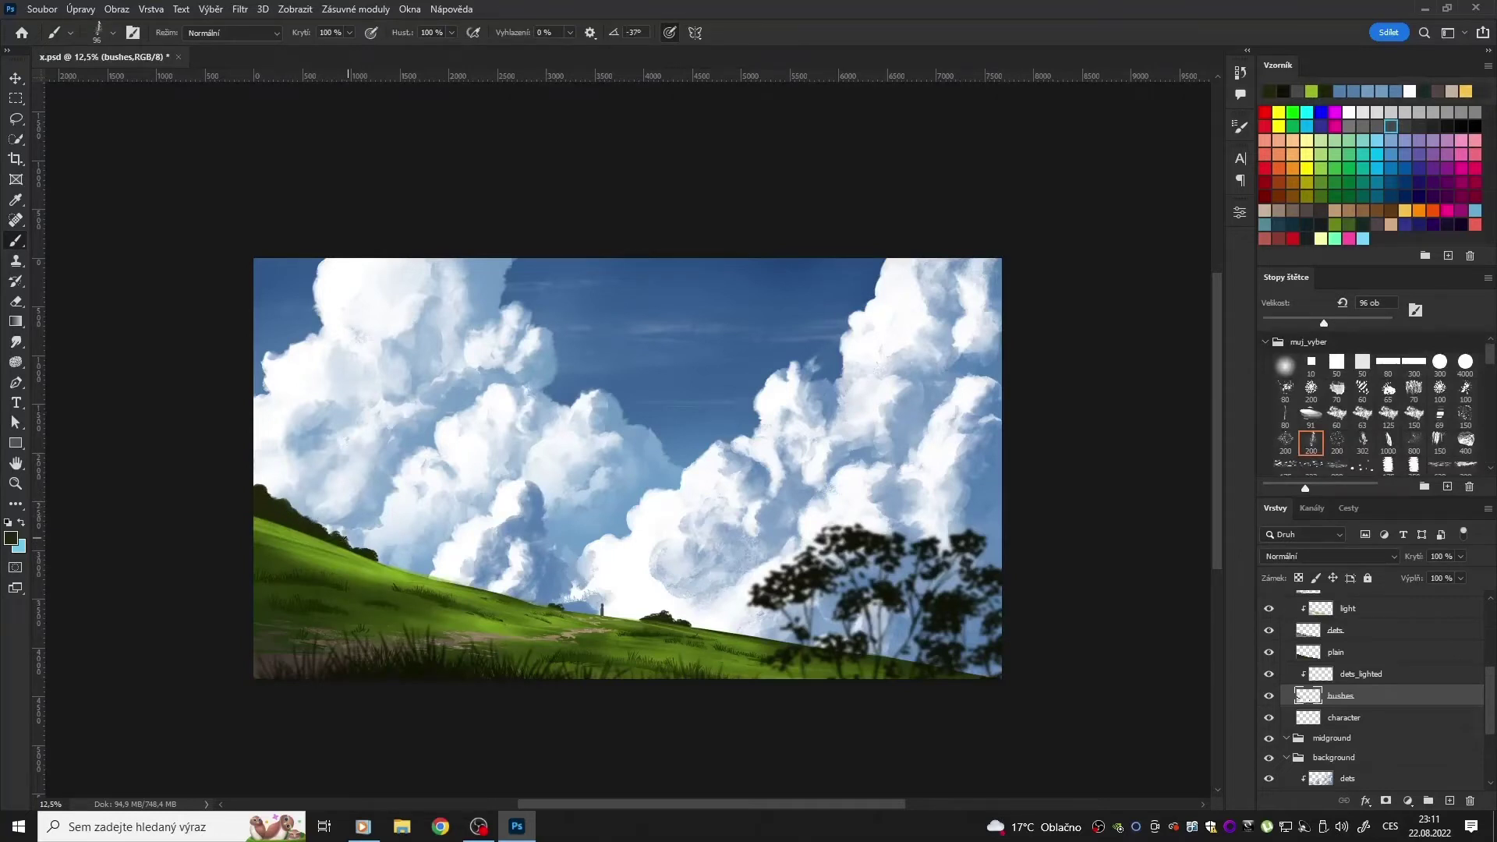
key(period)
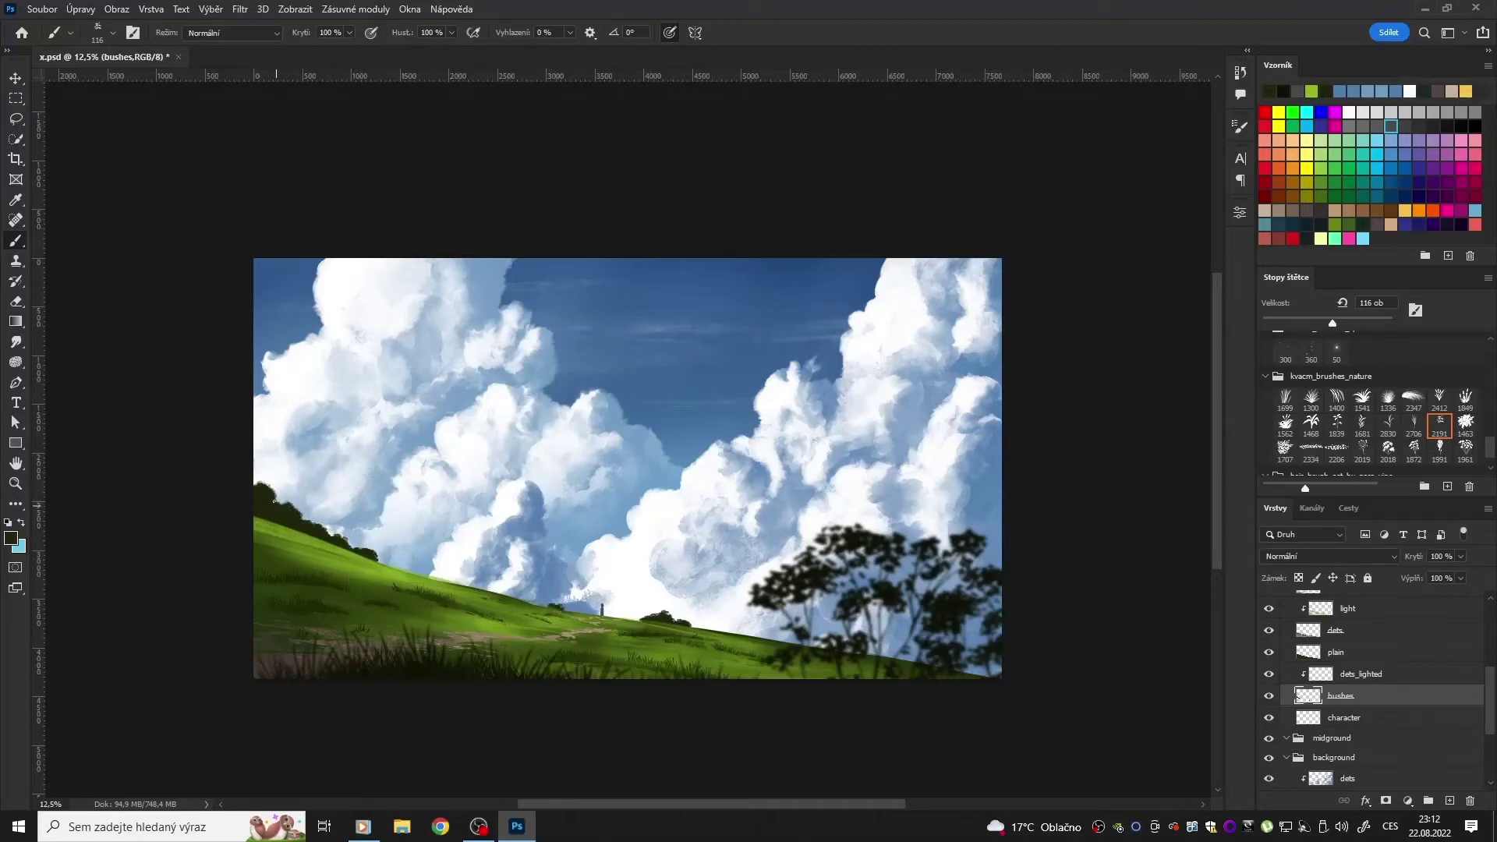
Step: Stamp trial bushes onto the hillside on the Vrstva 1 layer
key(e)
ctrl+click(449, 579)
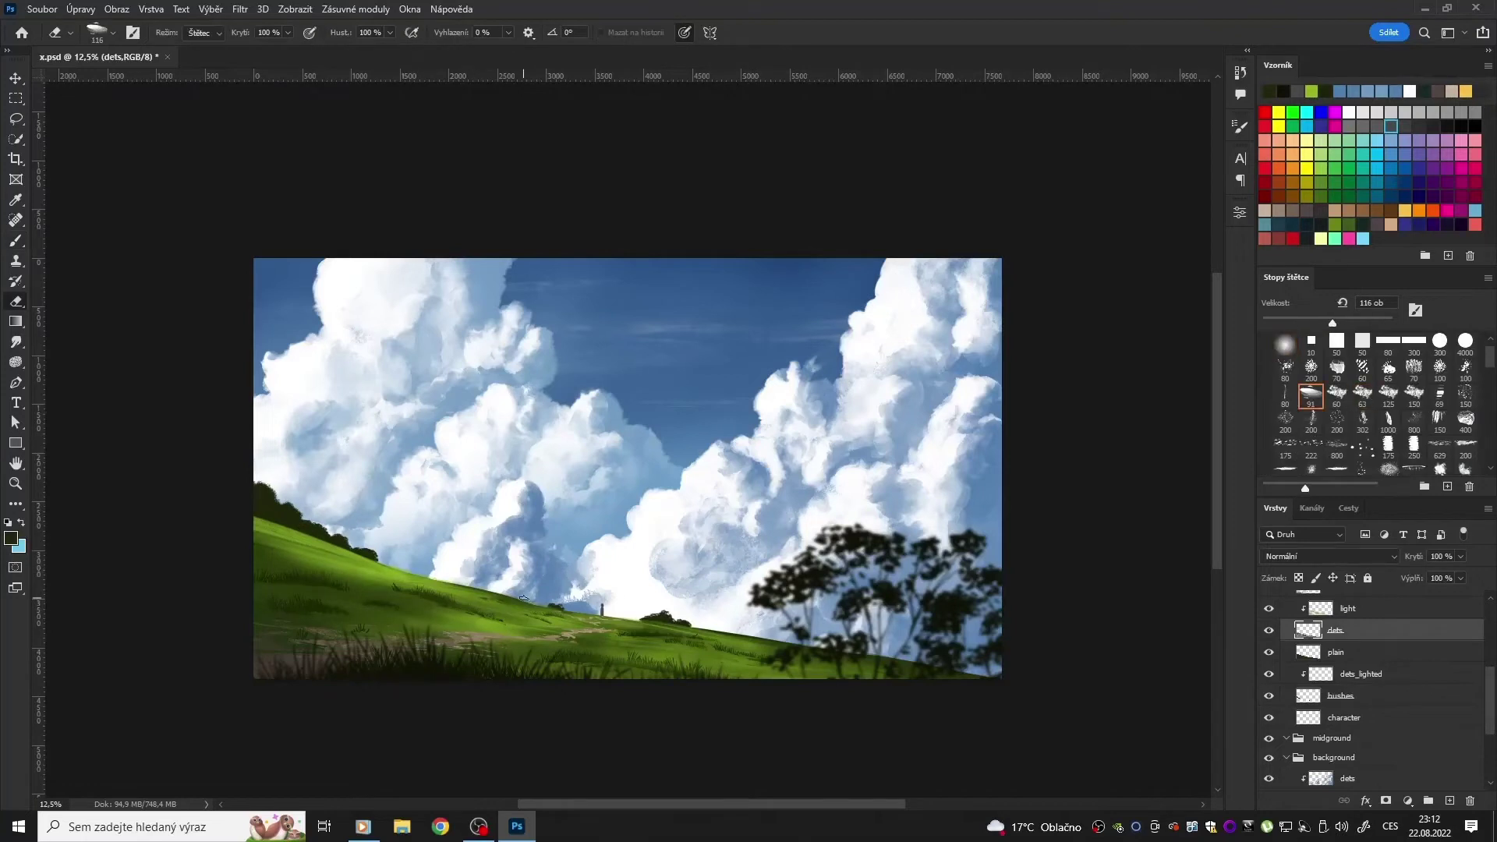
ctrl+click(615, 639)
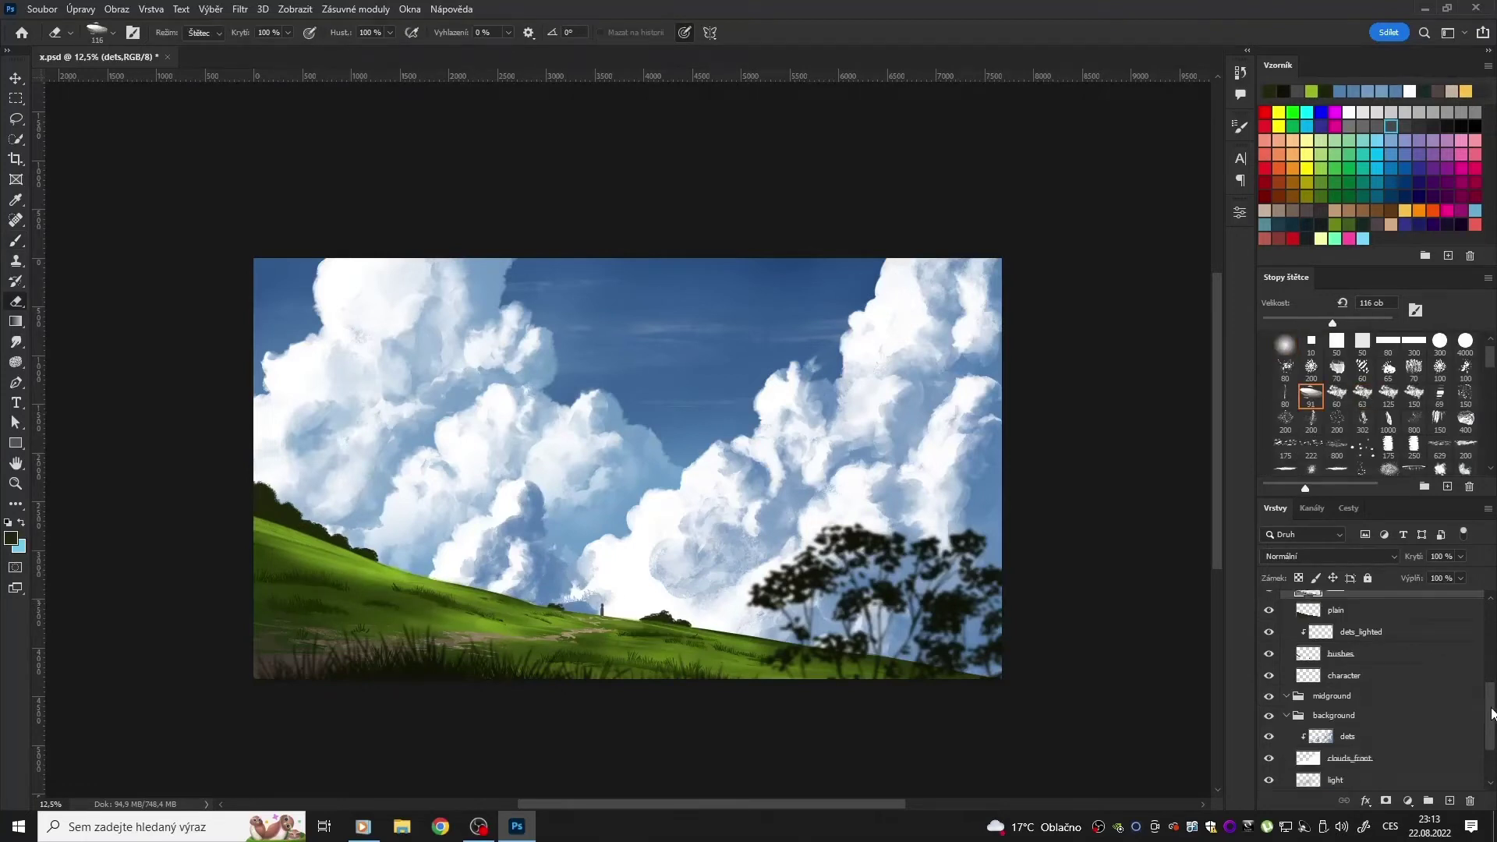
key(b)
click(625, 647)
click(468, 596)
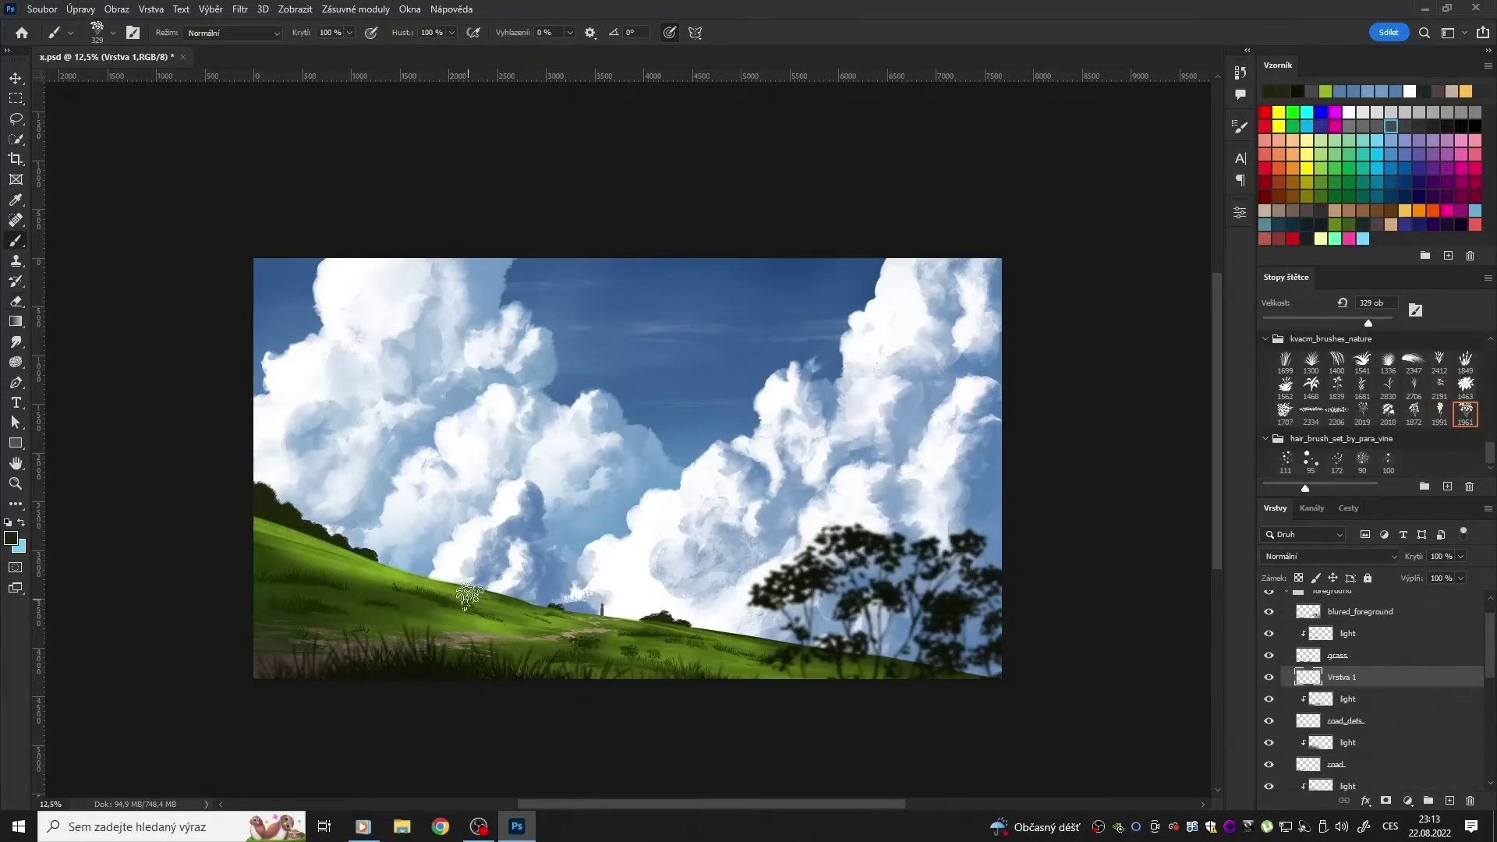
Step: Stamp larger trial bushes across the hill, then delete the Vrstva 1 trial layer
key(bracketright)
key(bracketright)
click(323, 560)
click(278, 555)
key(Delete)
Step: Try stretching the dets and clouds_front layers larger, then cancel the transform
key(m)
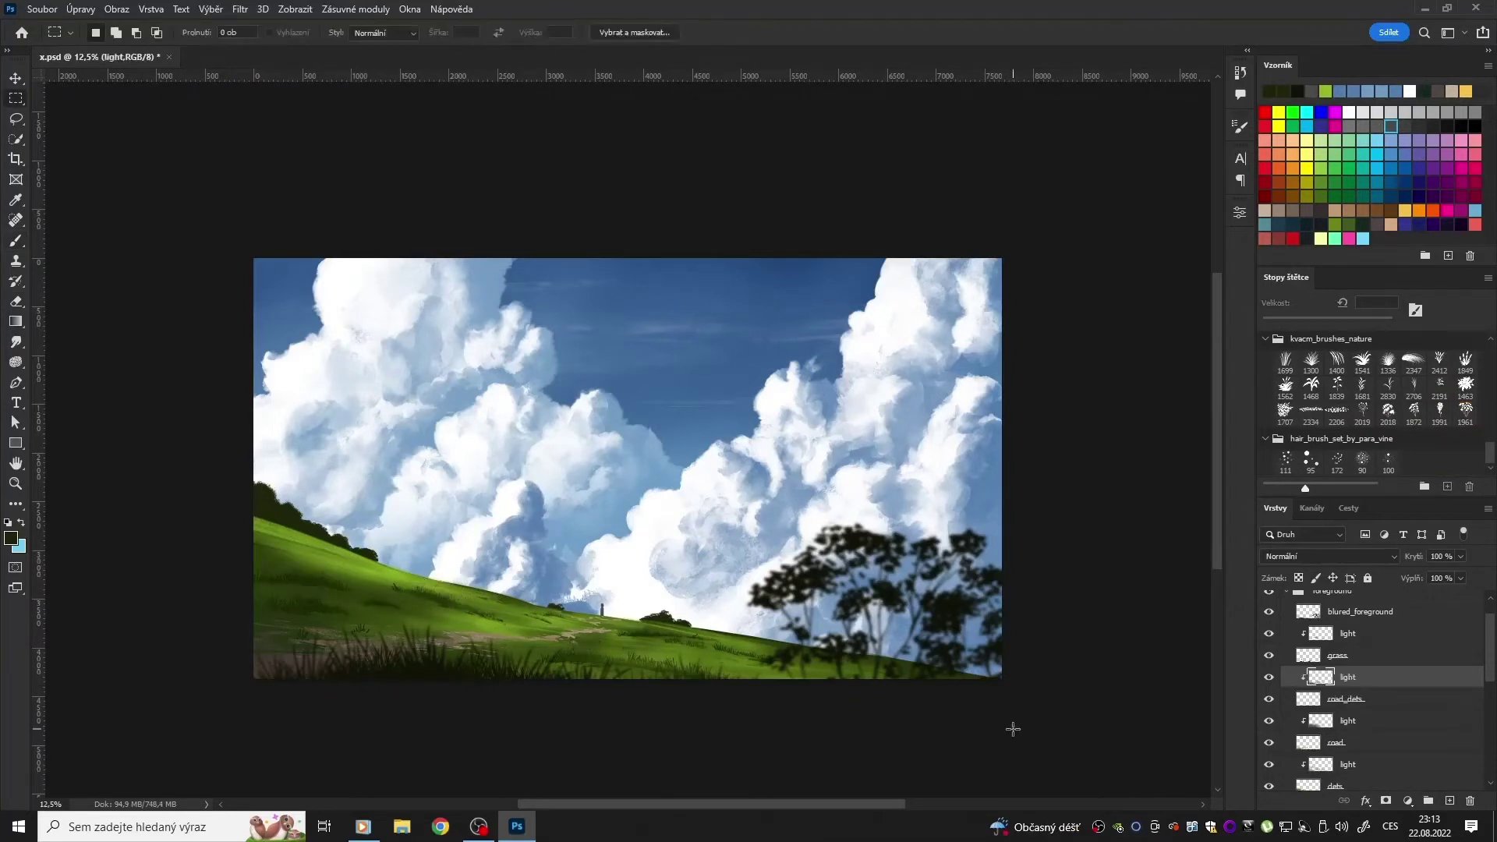
scroll(1372, 685, down, 5)
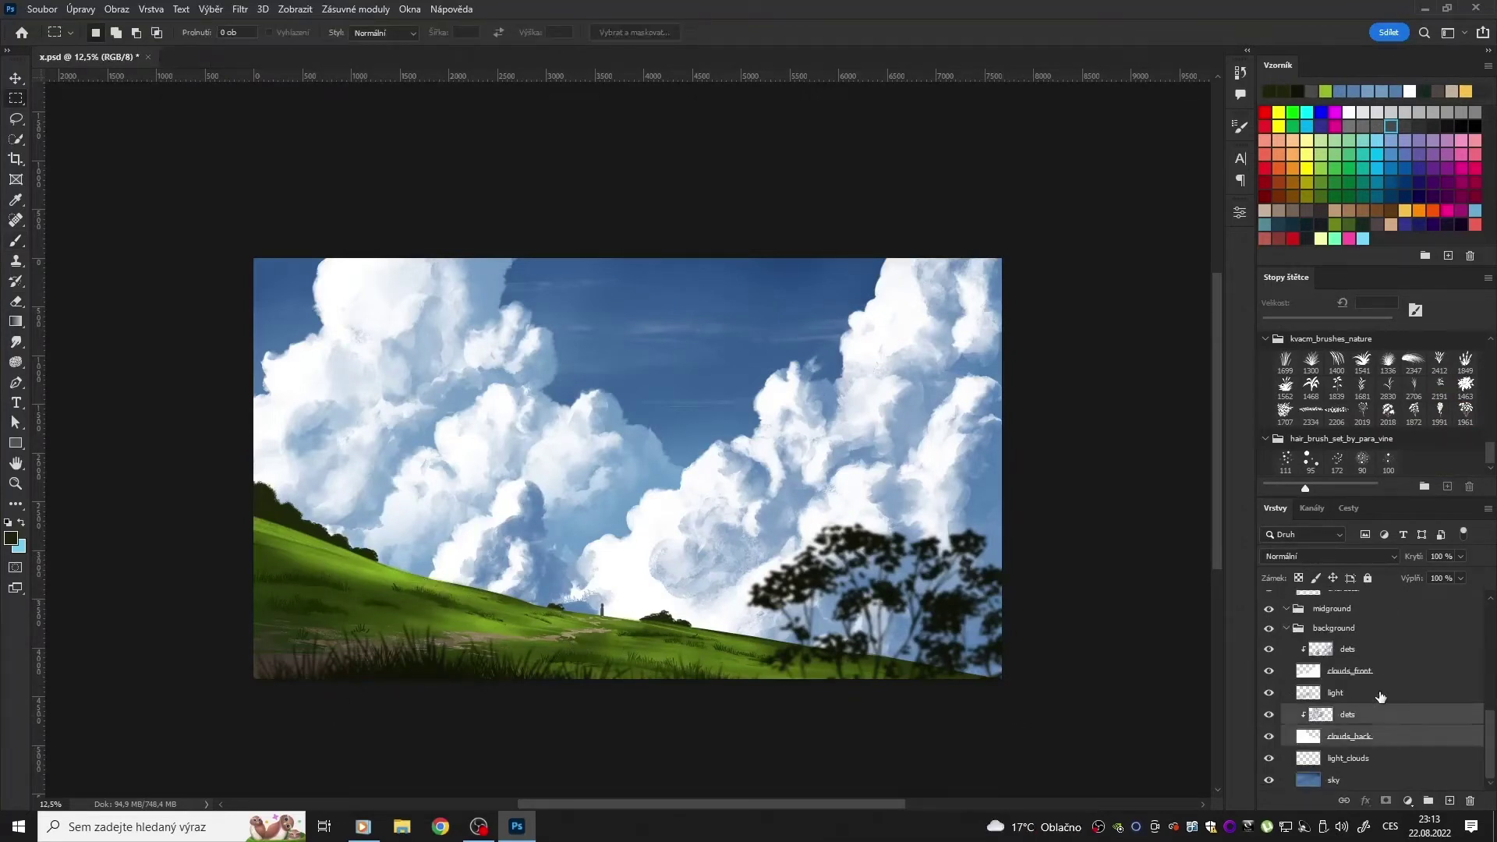
key(v)
click(1347, 648)
shift+click(1349, 670)
drag(626, 258, 1019, 546)
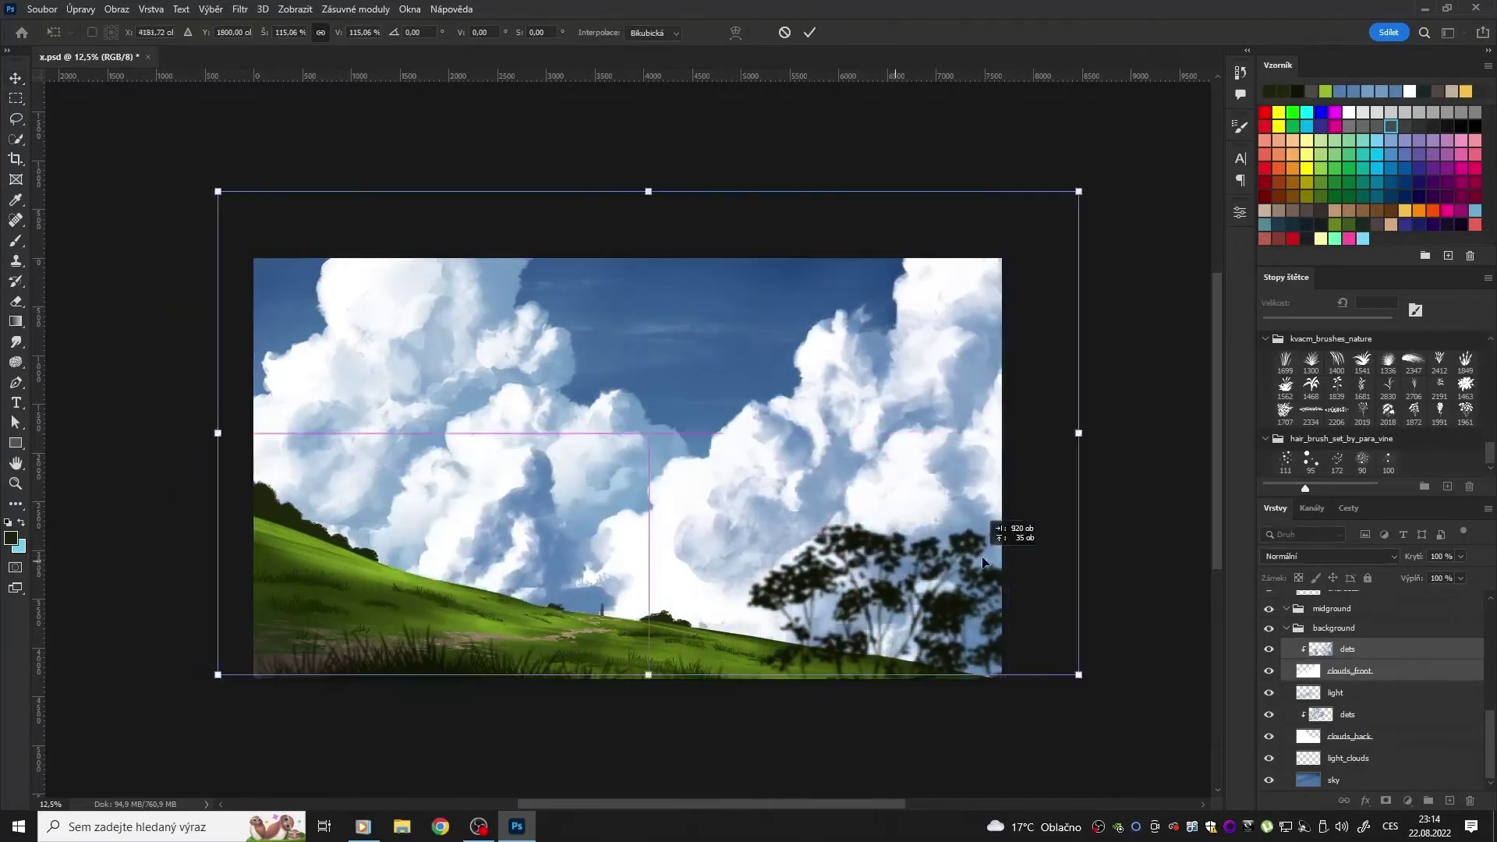
key(Escape)
Step: Pick light blue on the dets layer and start painting and erasing cloud detail
click(1347, 648)
key(e)
scroll(1361, 390, up, 3)
alt+click(545, 538)
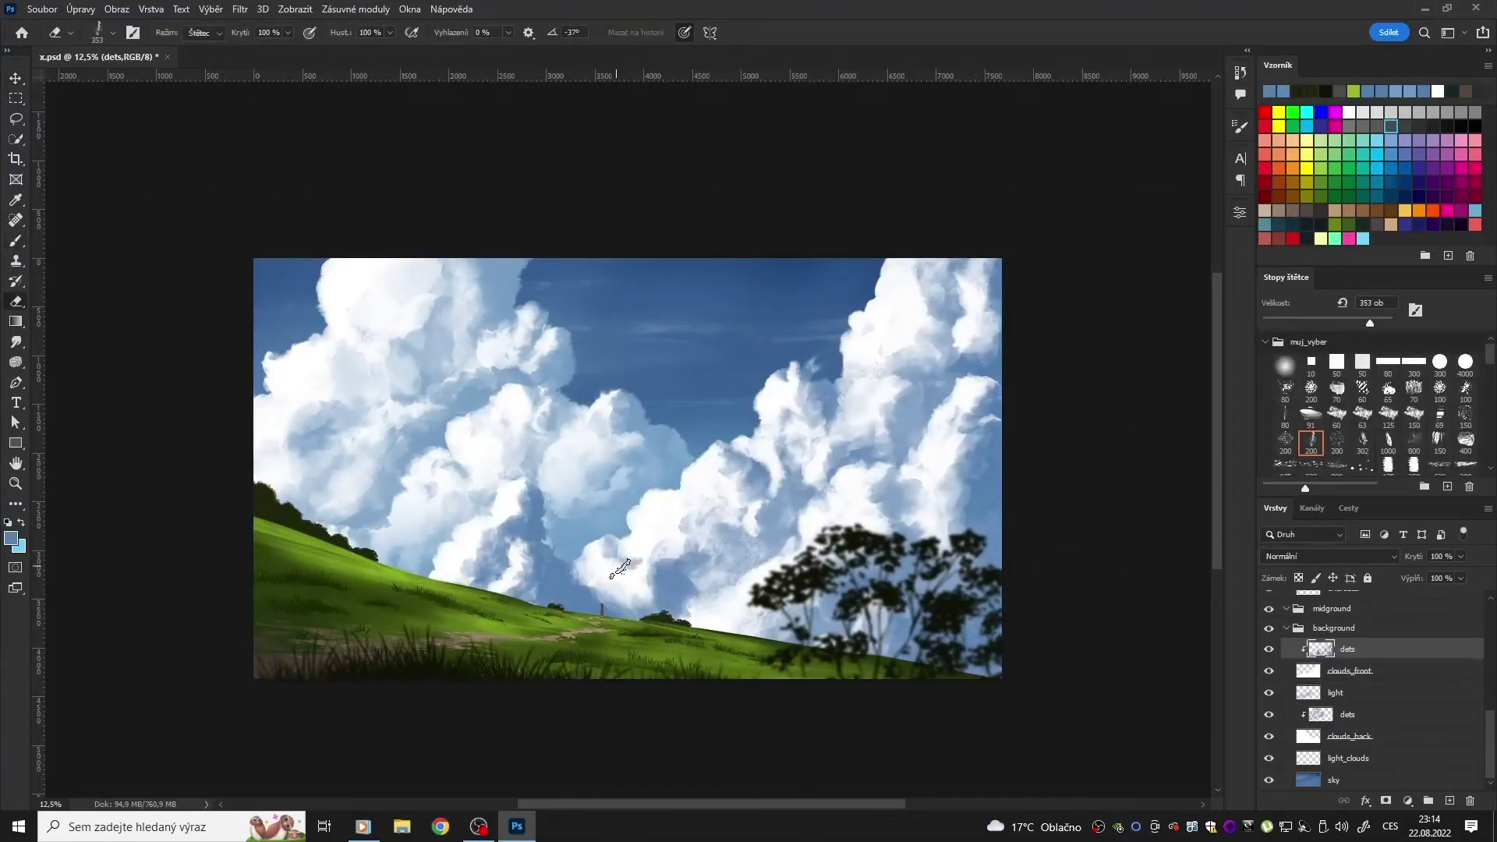
key(b)
ctrl+click(550, 586)
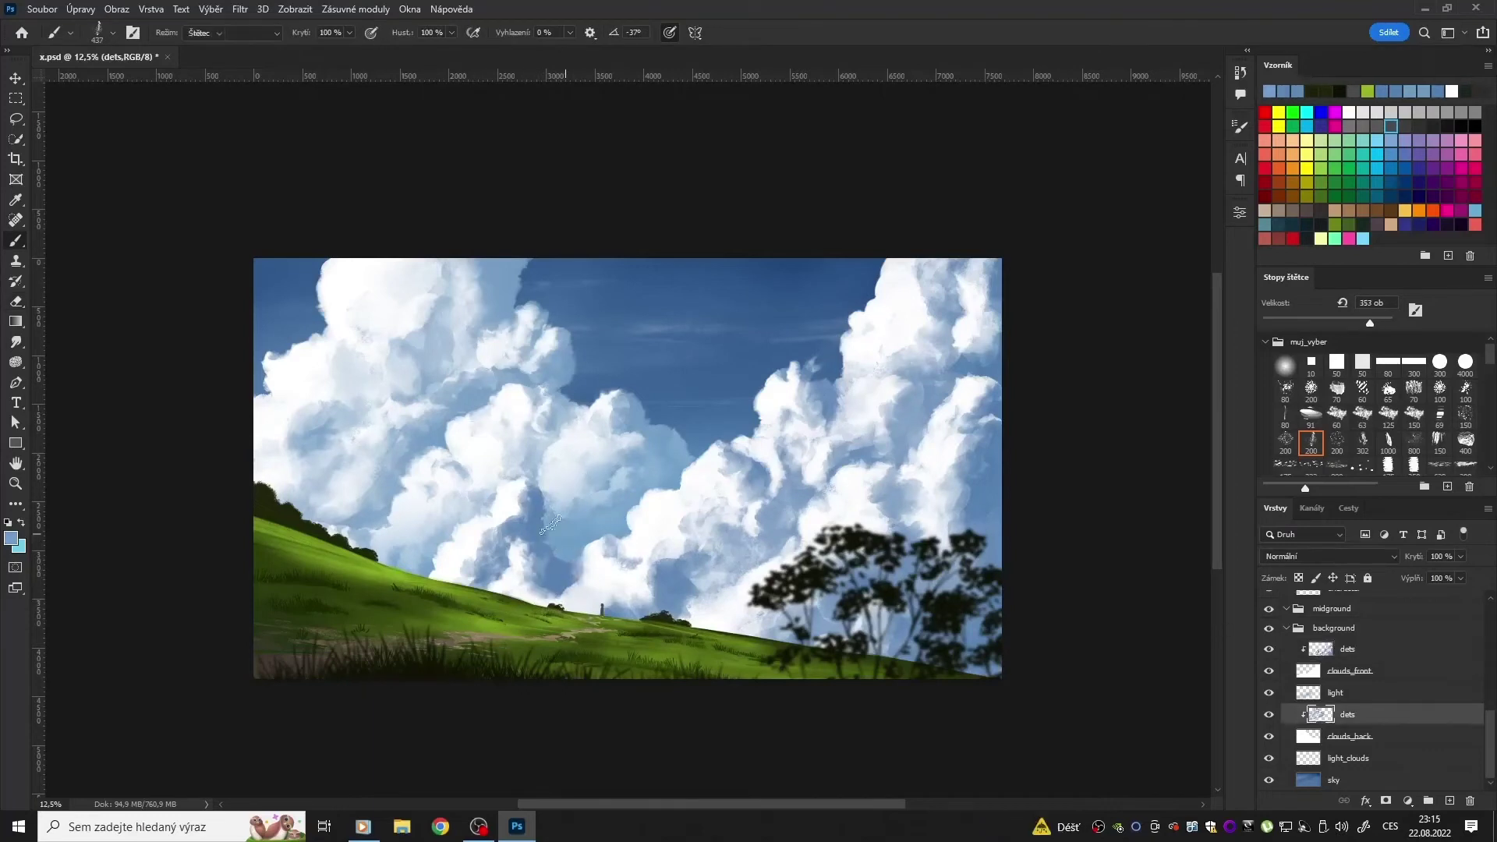
key(e)
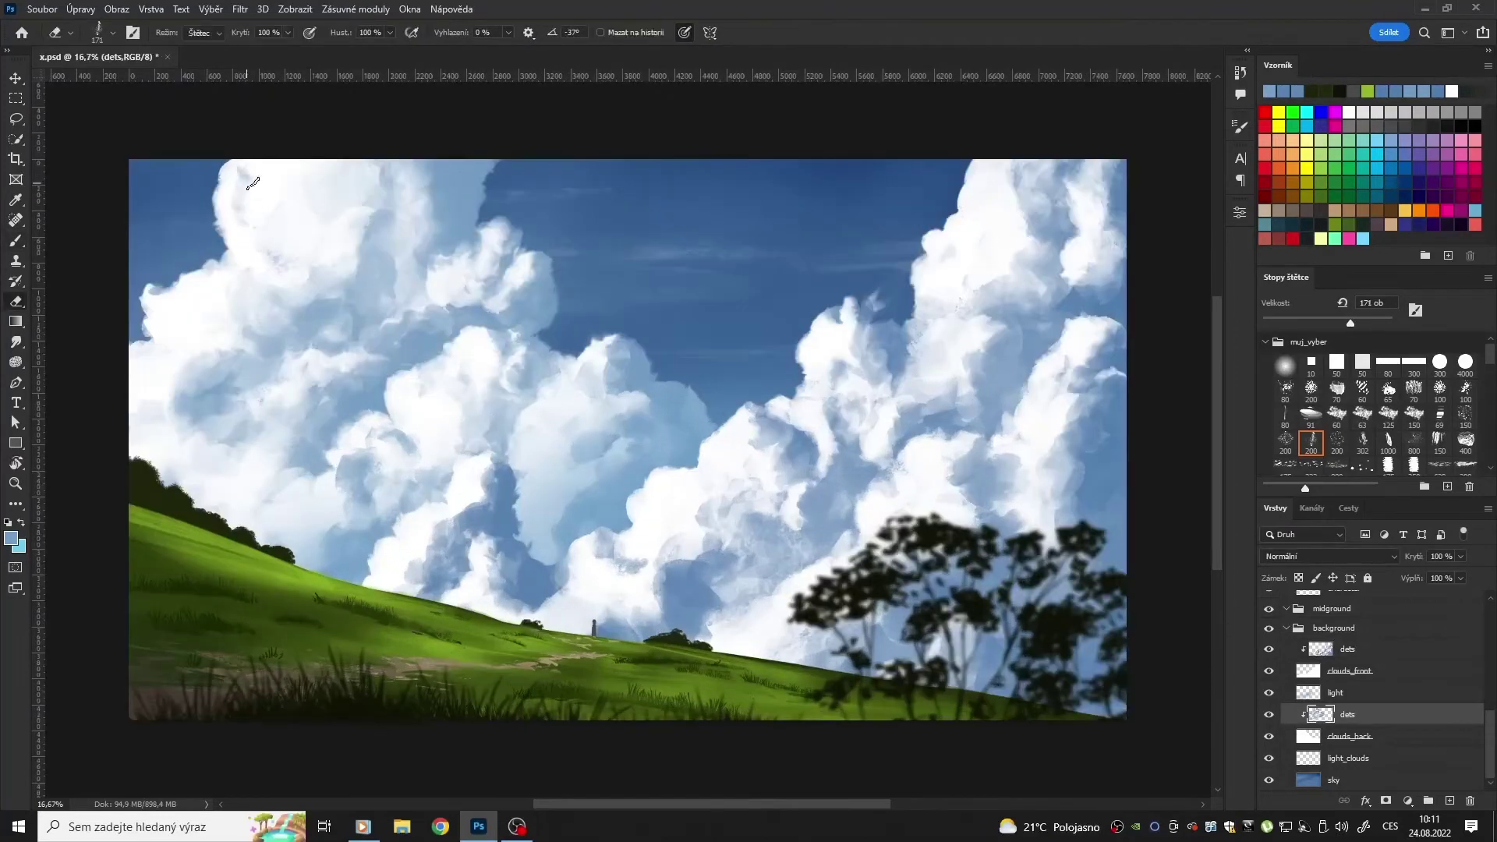
Step: Erase the white squiggle from the left clouds
key(e)
mouse_move(296, 191)
mouse_down()
mouse_move(311, 222)
mouse_move(265, 164)
mouse_move(332, 207)
mouse_move(362, 304)
mouse_up()
key(b)
key(e)
key(b)
key(e)
key(b)
key(e)
Step: Refine the upper-left cloud edges, painting in detail and erasing part back
drag(374, 180, 343, 211)
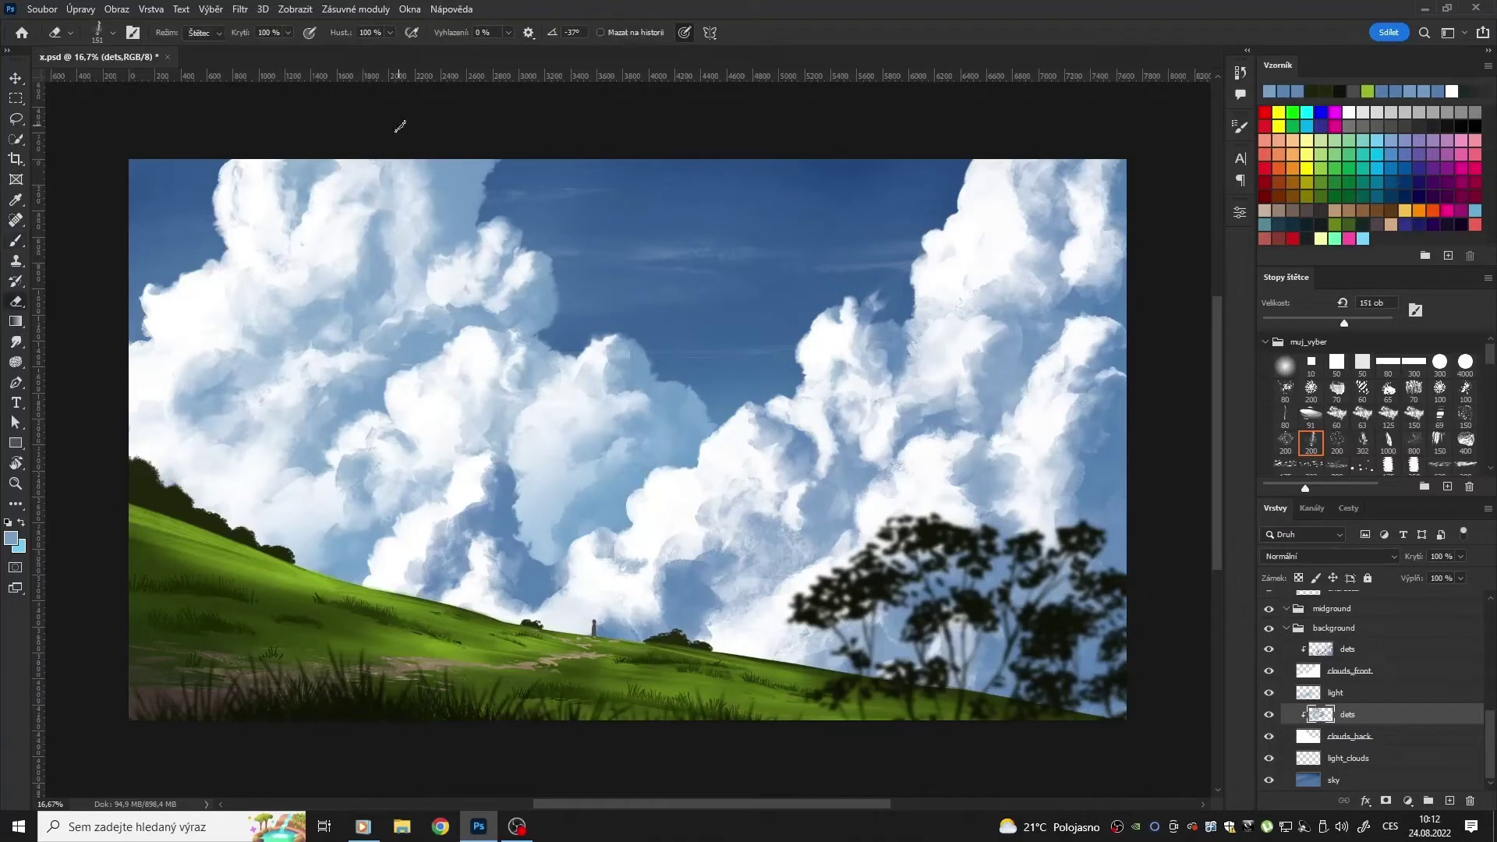
key(b)
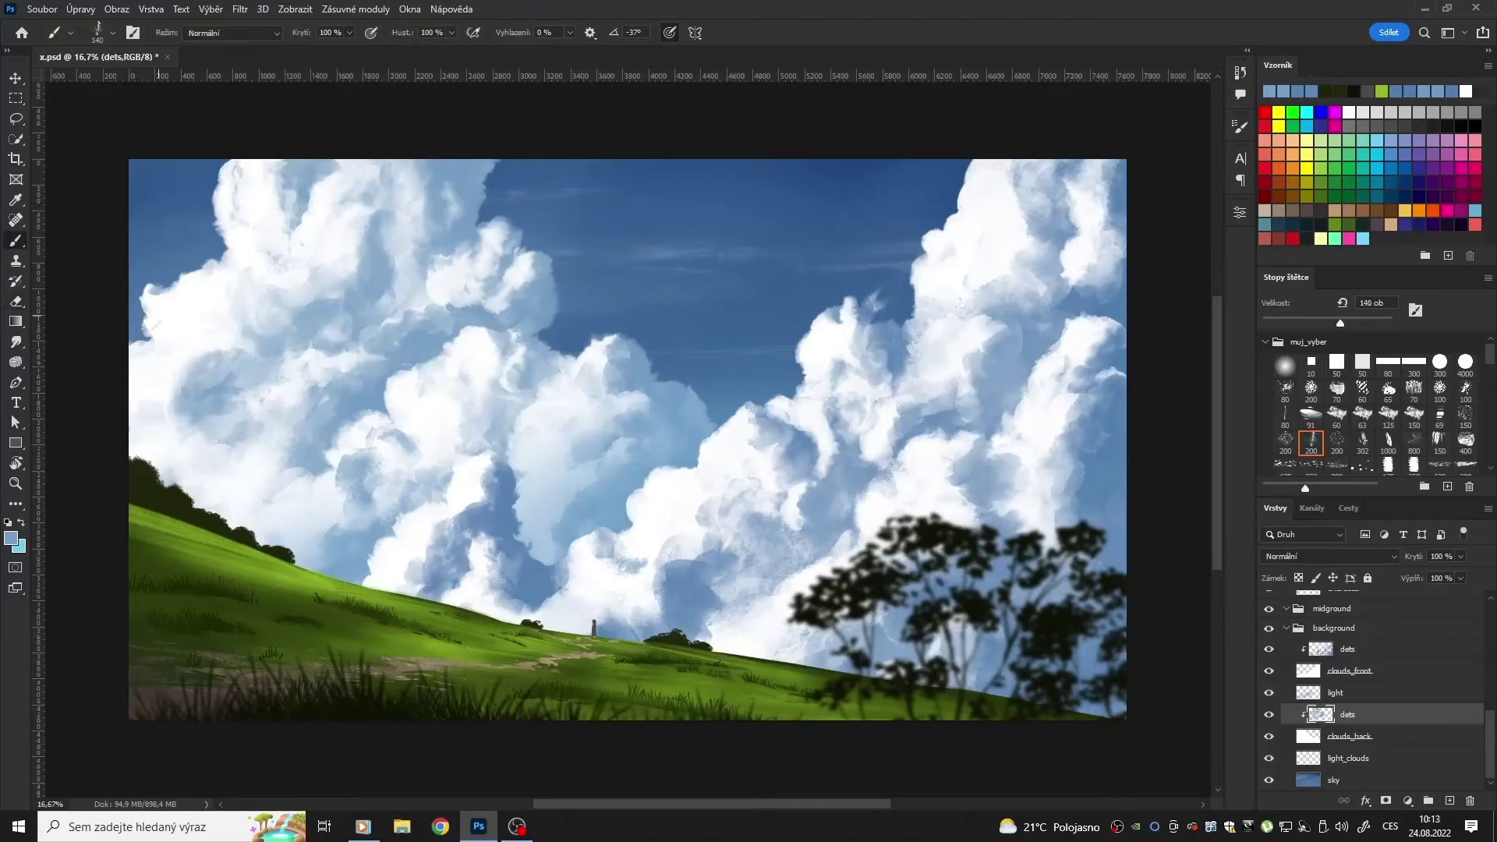
drag(148, 331, 223, 261)
key(e)
mouse_move(195, 366)
mouse_down()
mouse_move(162, 345)
mouse_move(130, 399)
mouse_up()
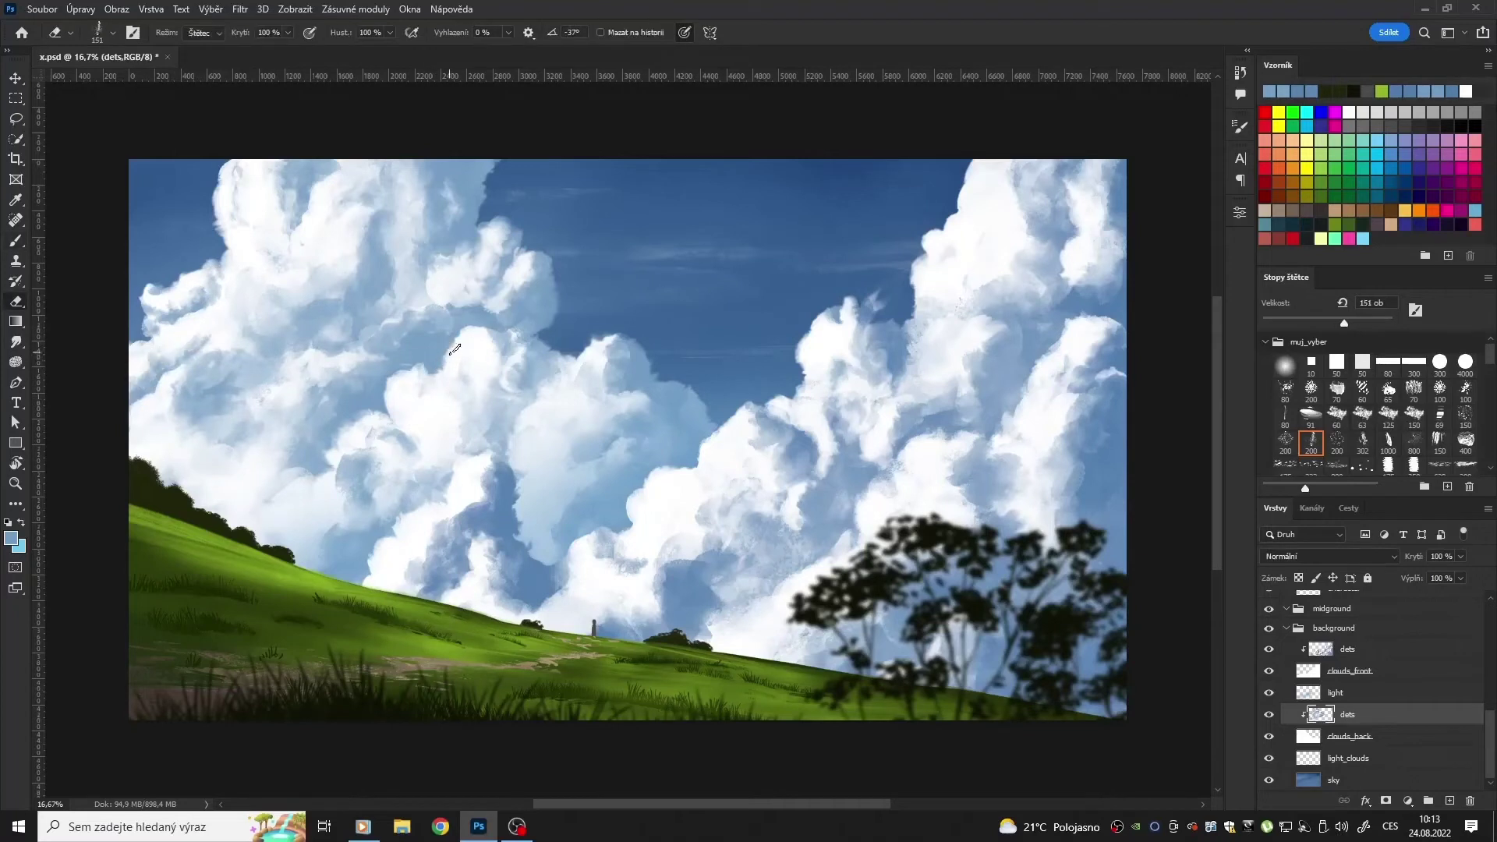
Step: Carve blue sky into the cloud edge and paint lighter detail between the puffs
key(b)
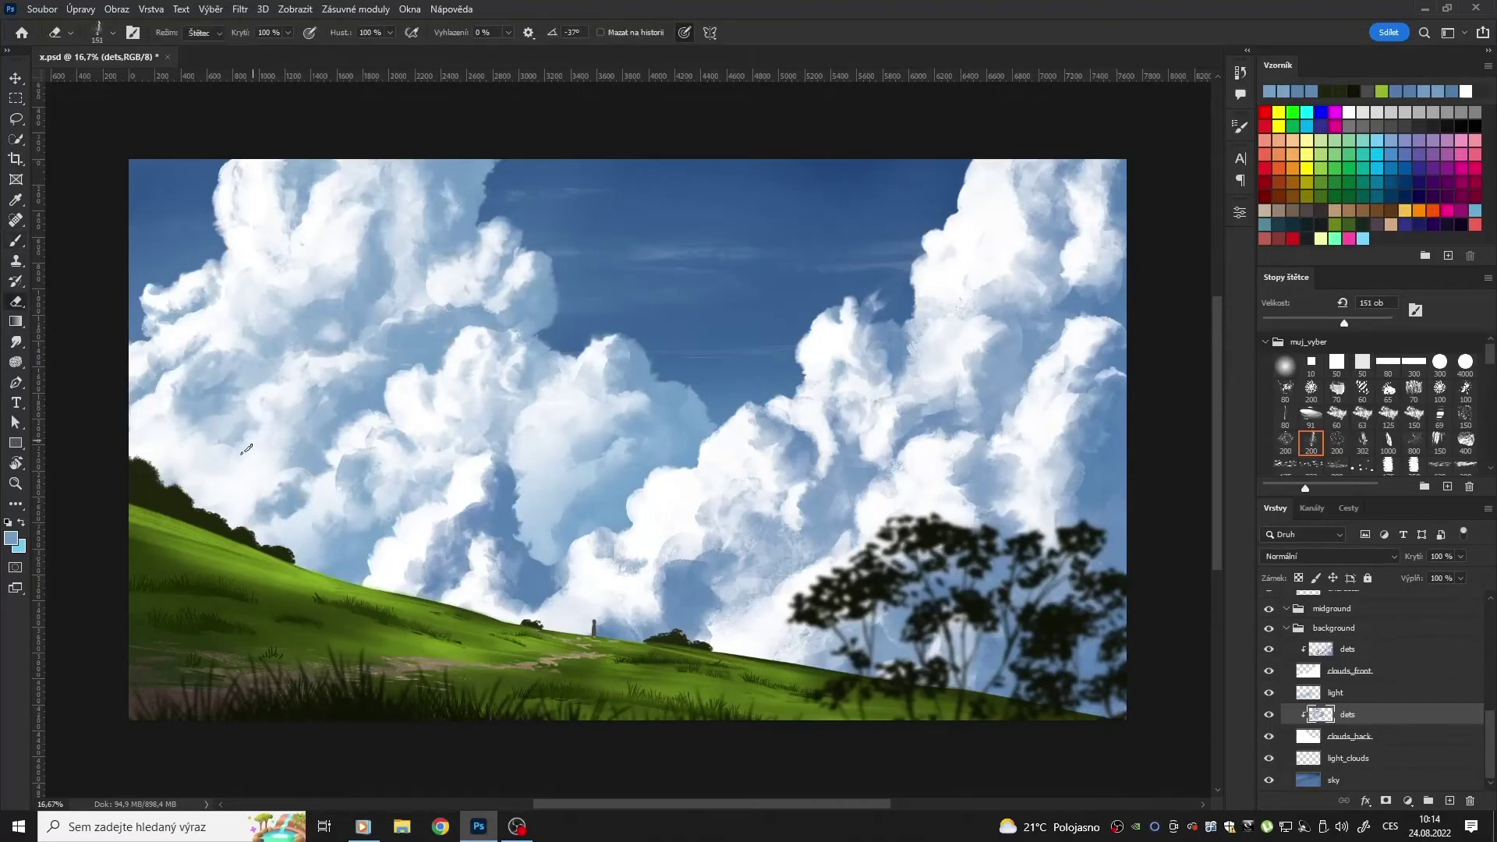
key(e)
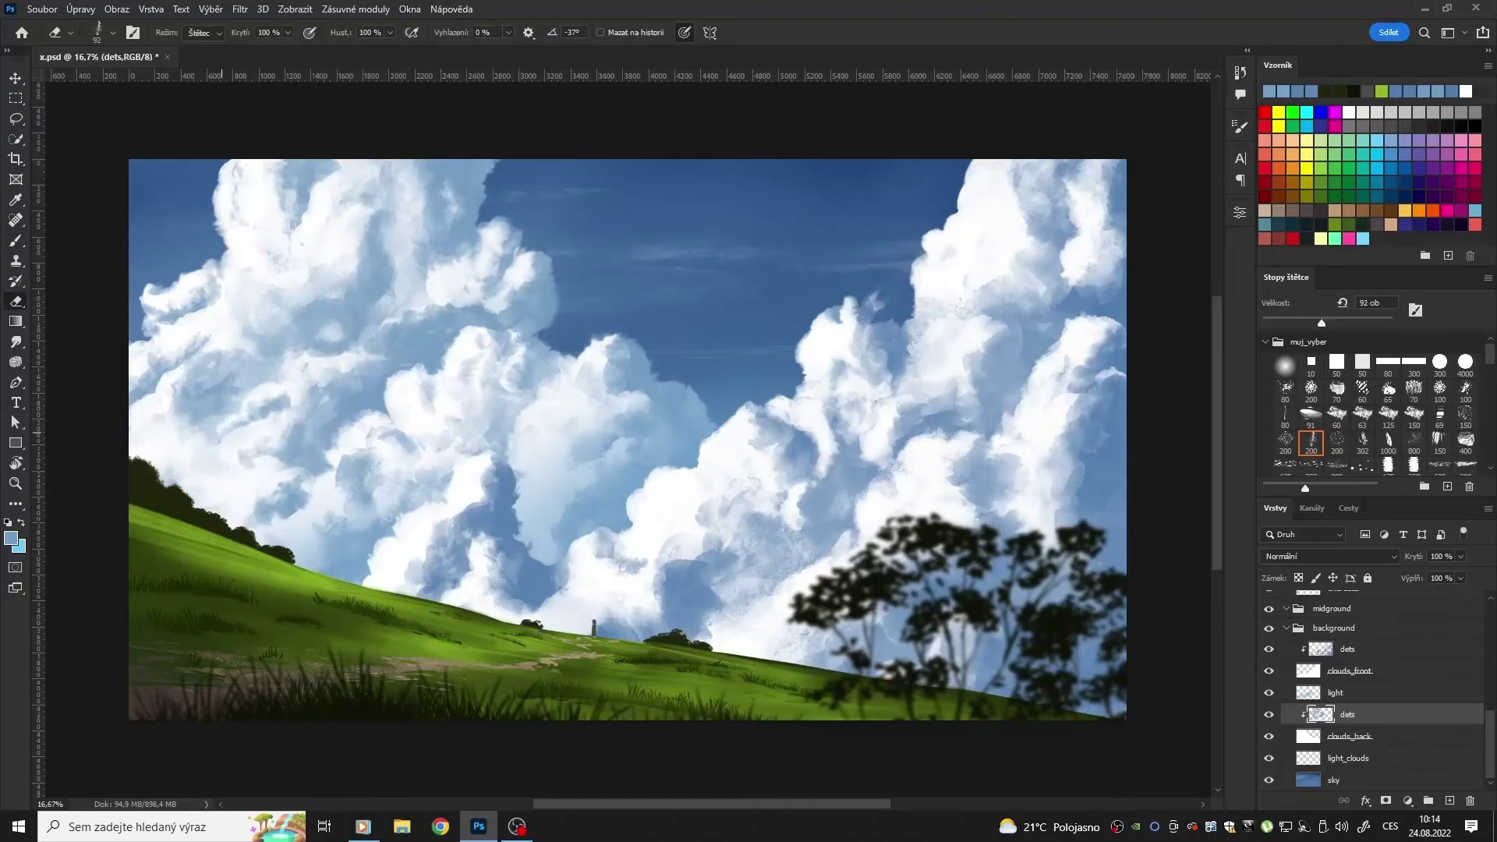
key(b)
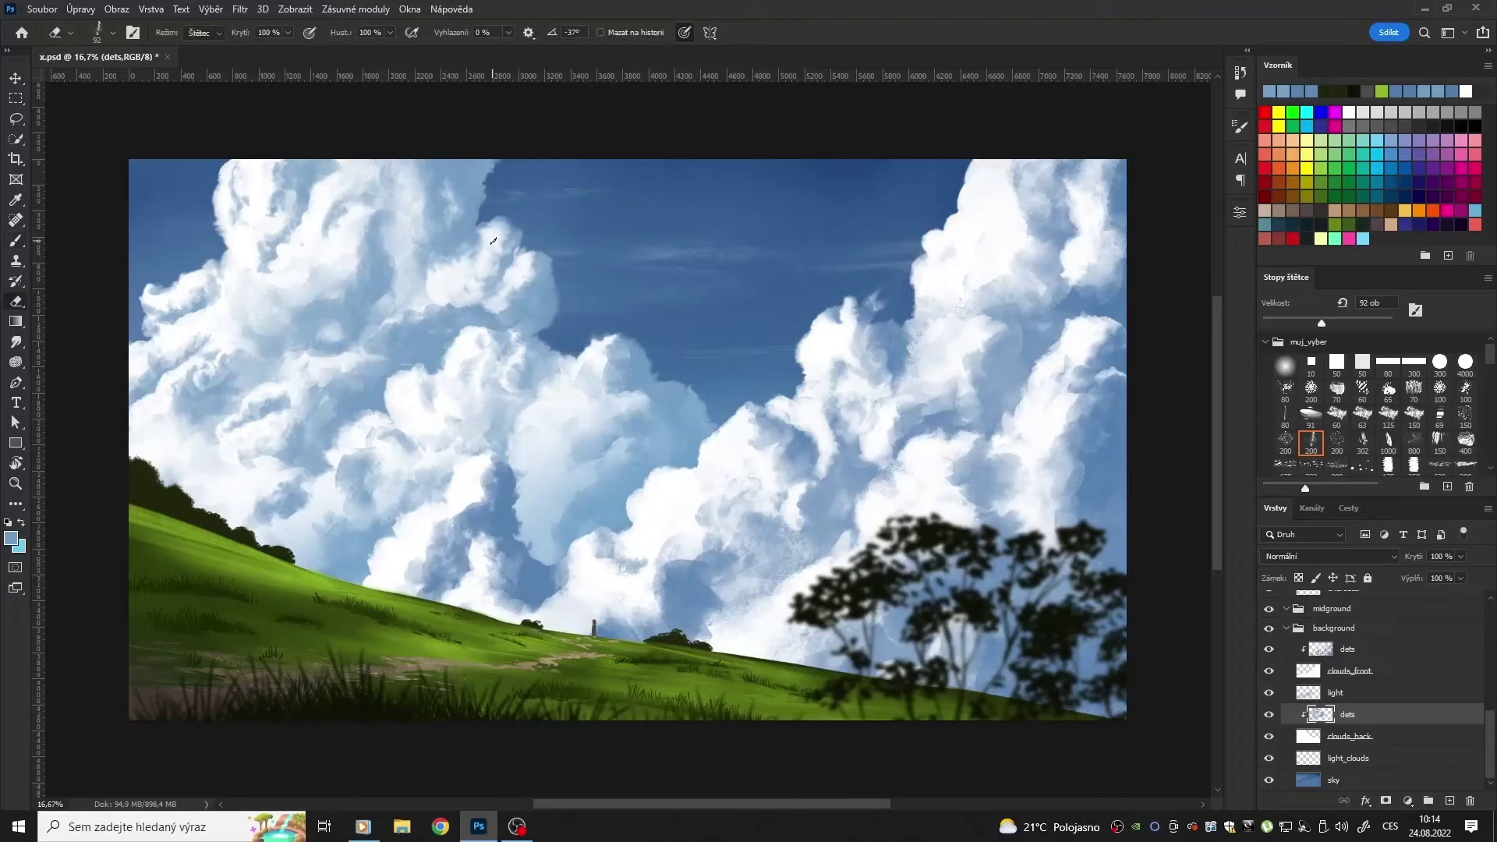
drag(485, 237, 374, 351)
mouse_move(468, 281)
mouse_down()
mouse_move(487, 265)
mouse_move(468, 327)
mouse_move(500, 319)
mouse_up()
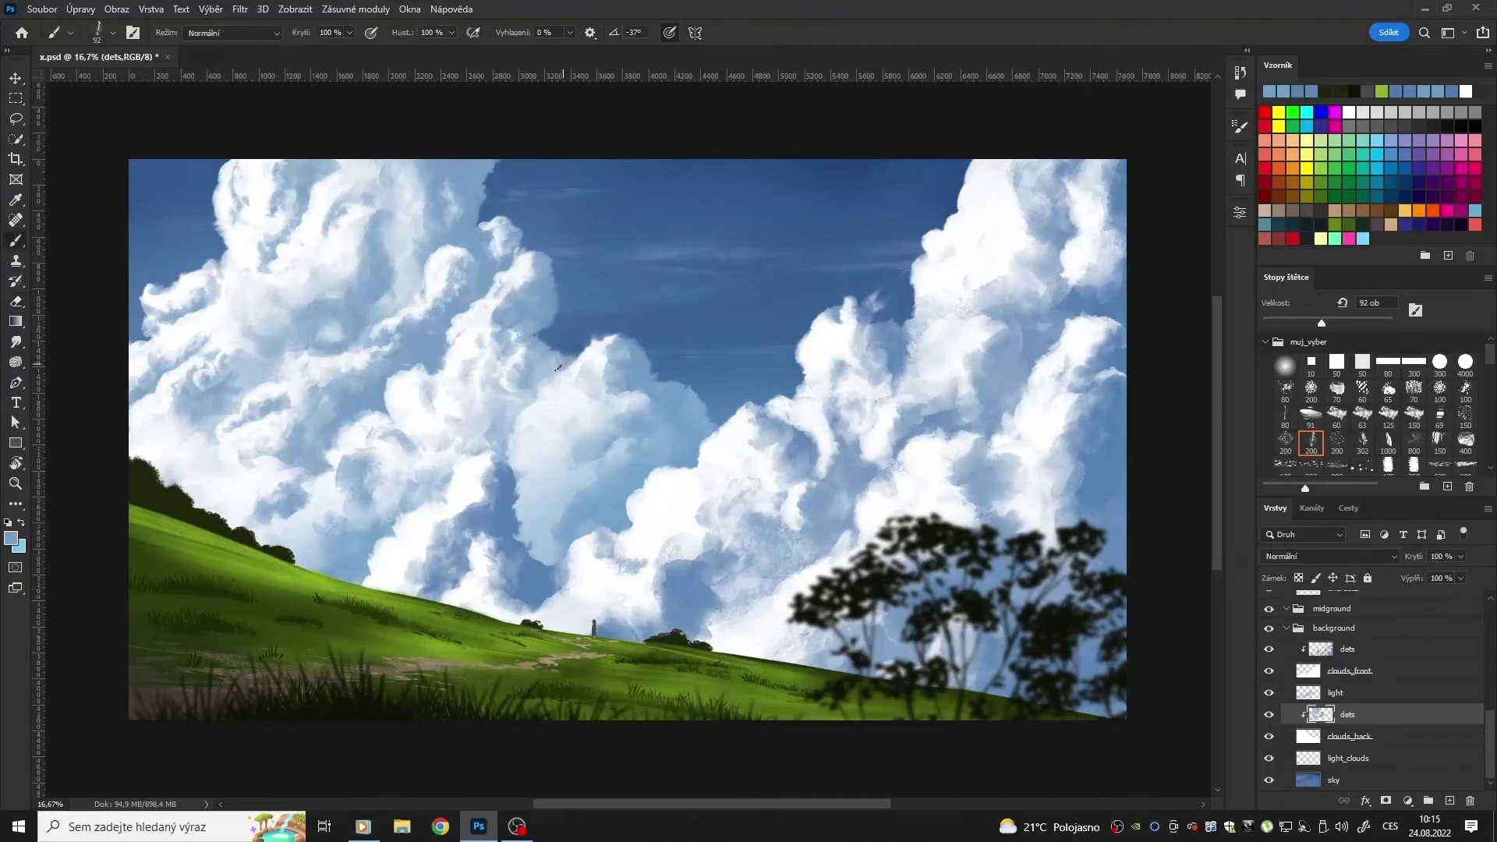
key(e)
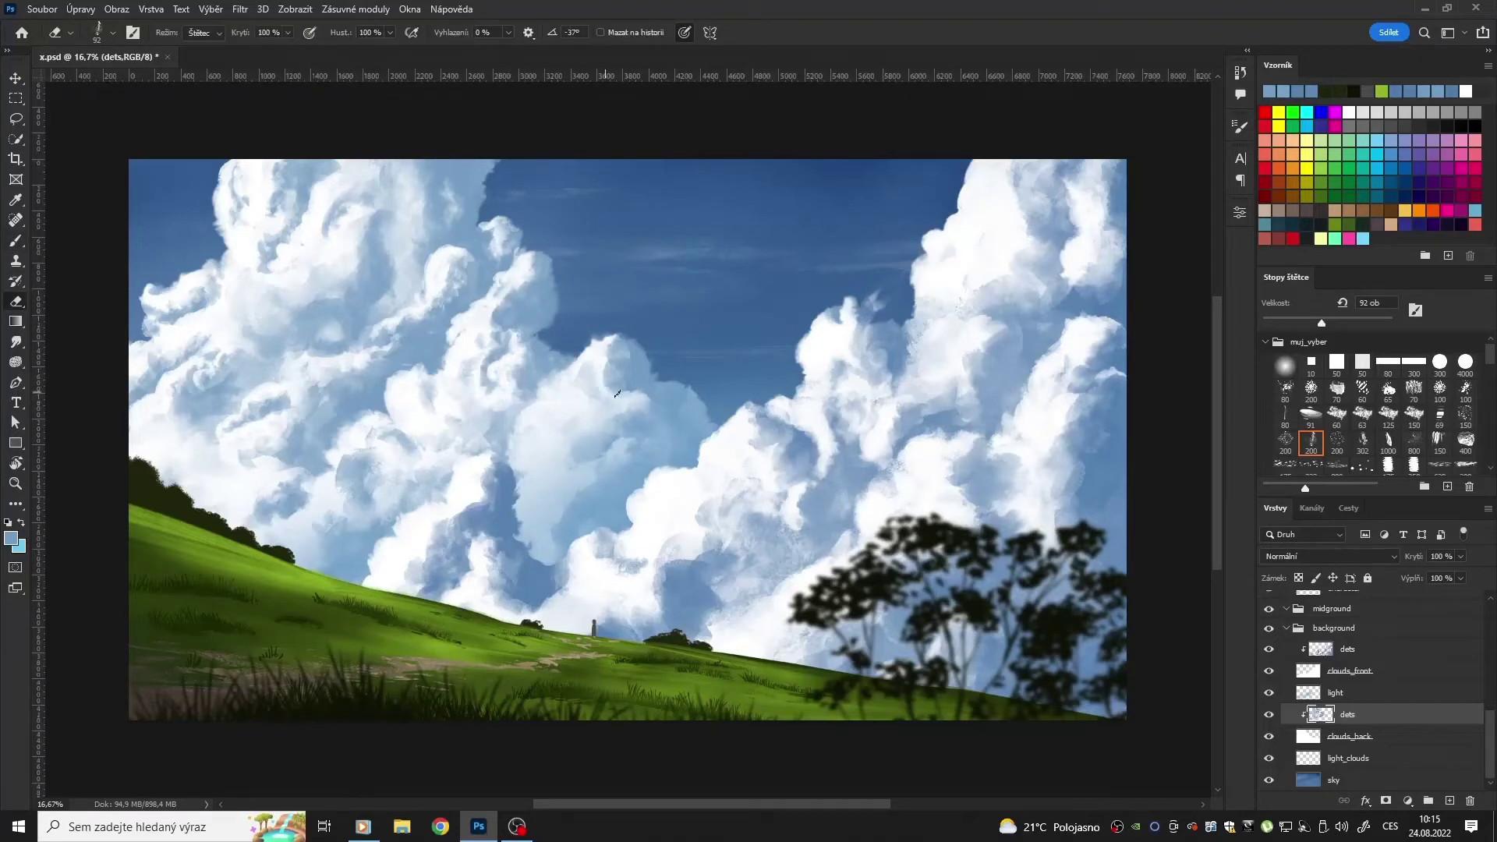
key(b)
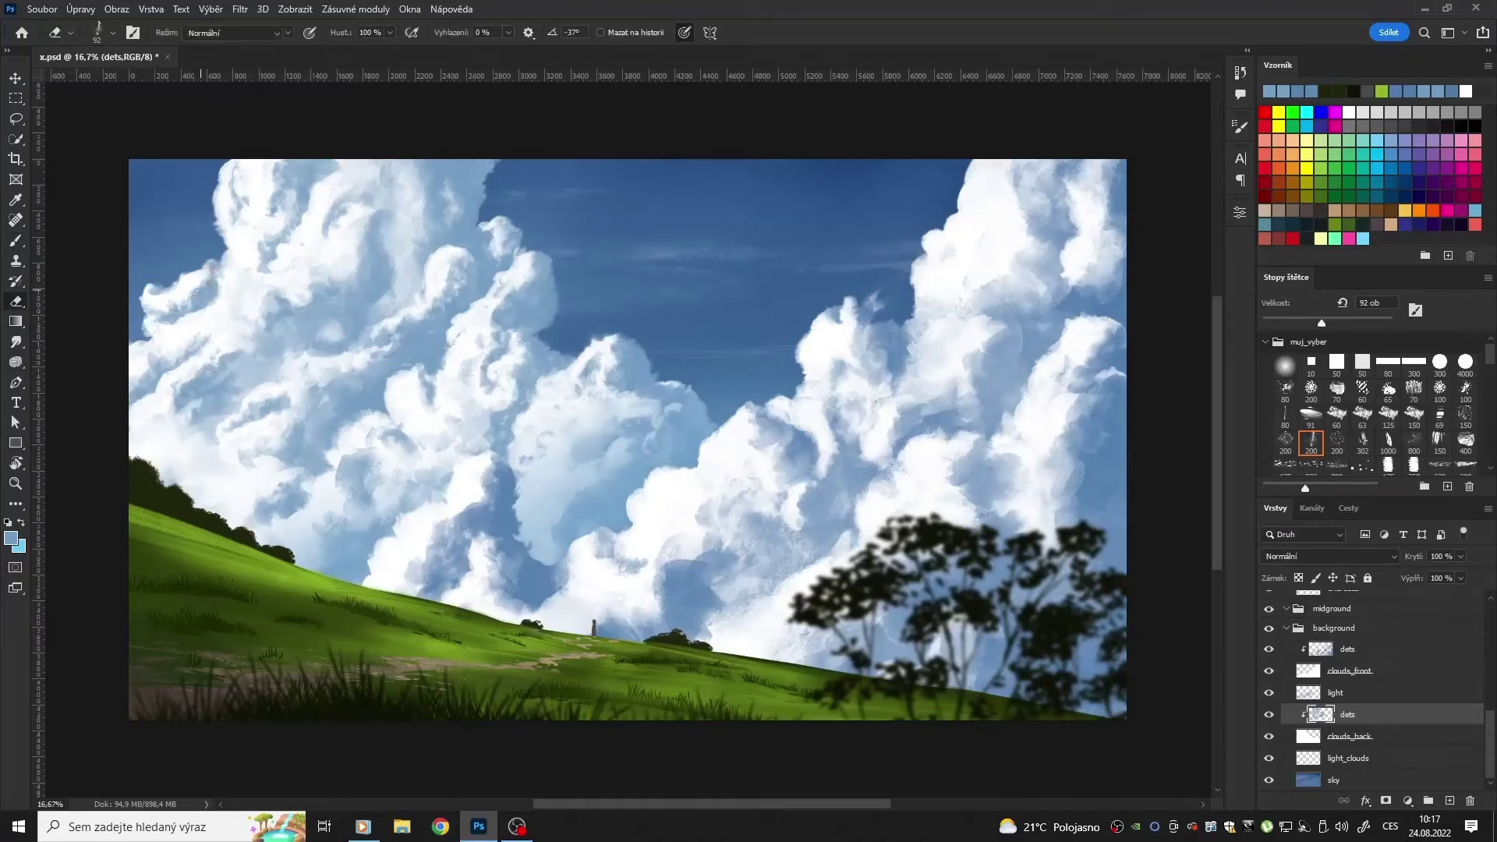
Step: Soften the middle cloud's edges and enlarge the brush
drag(312, 237, 290, 183)
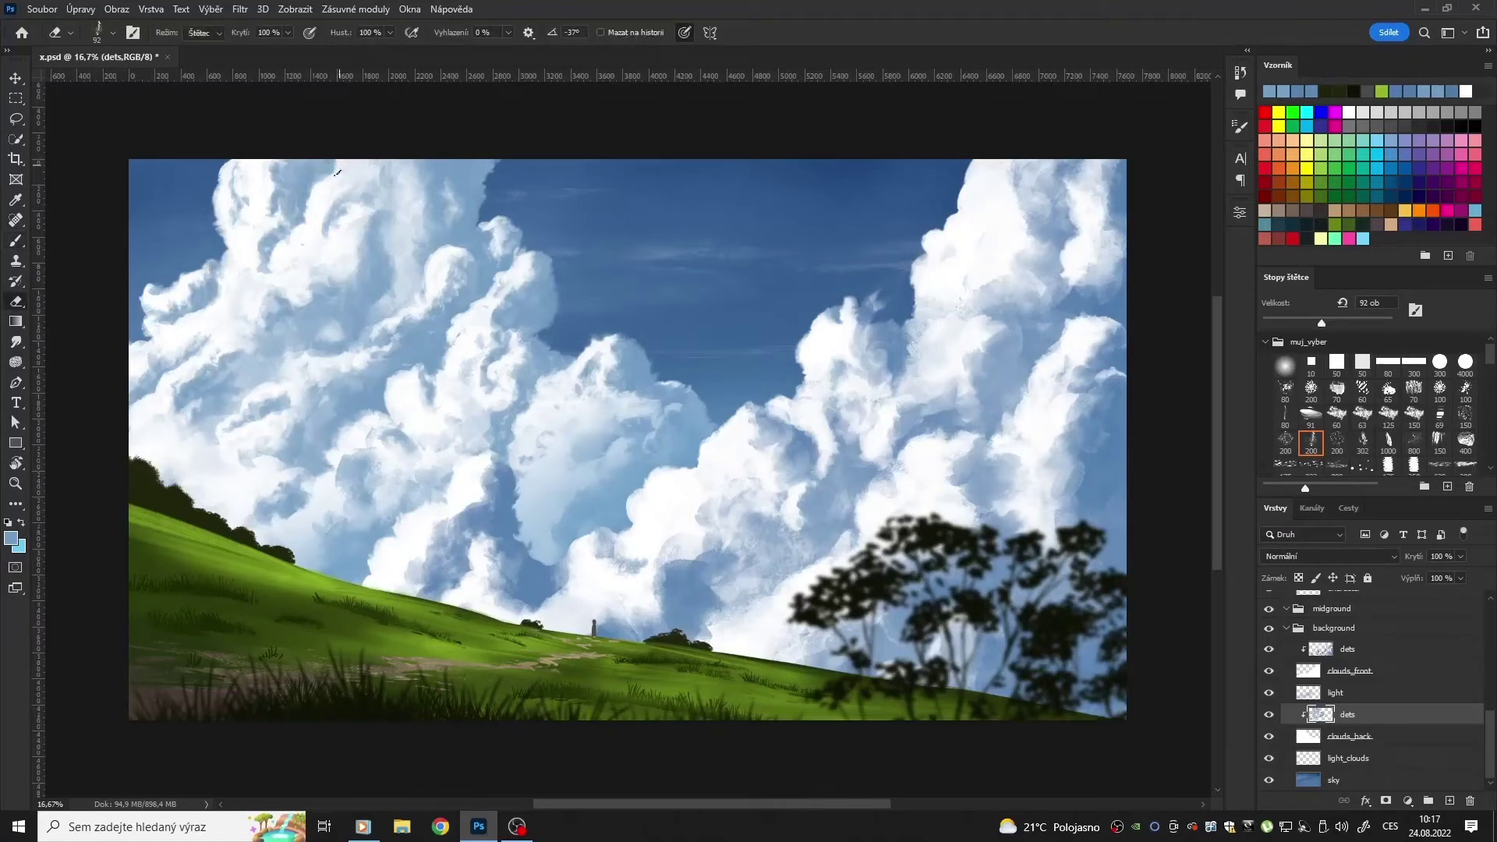
drag(336, 239, 308, 201)
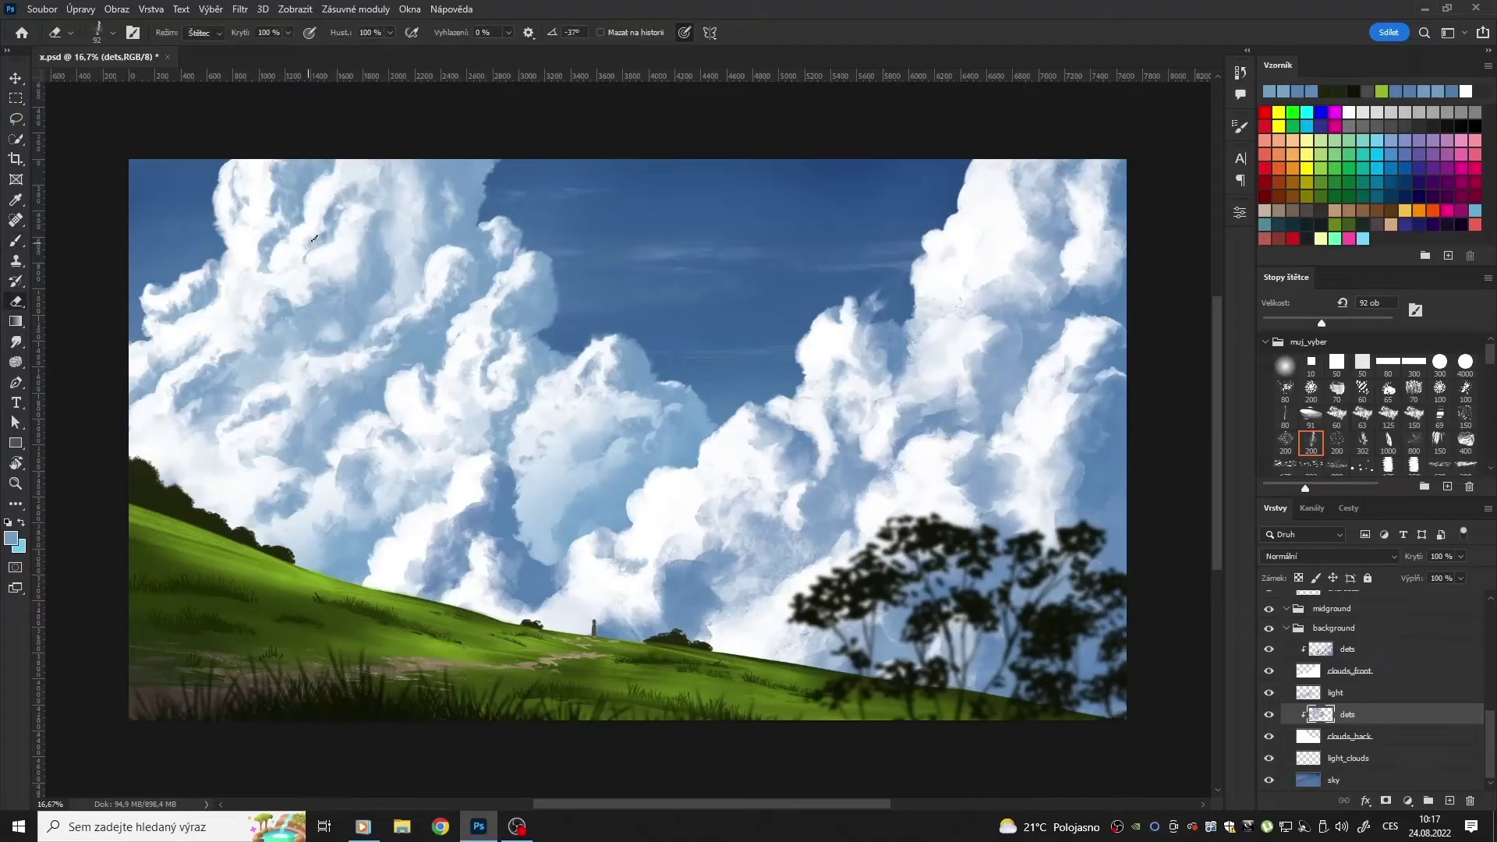
key(super)
click(154, 436)
key(b)
drag(154, 436, 190, 445)
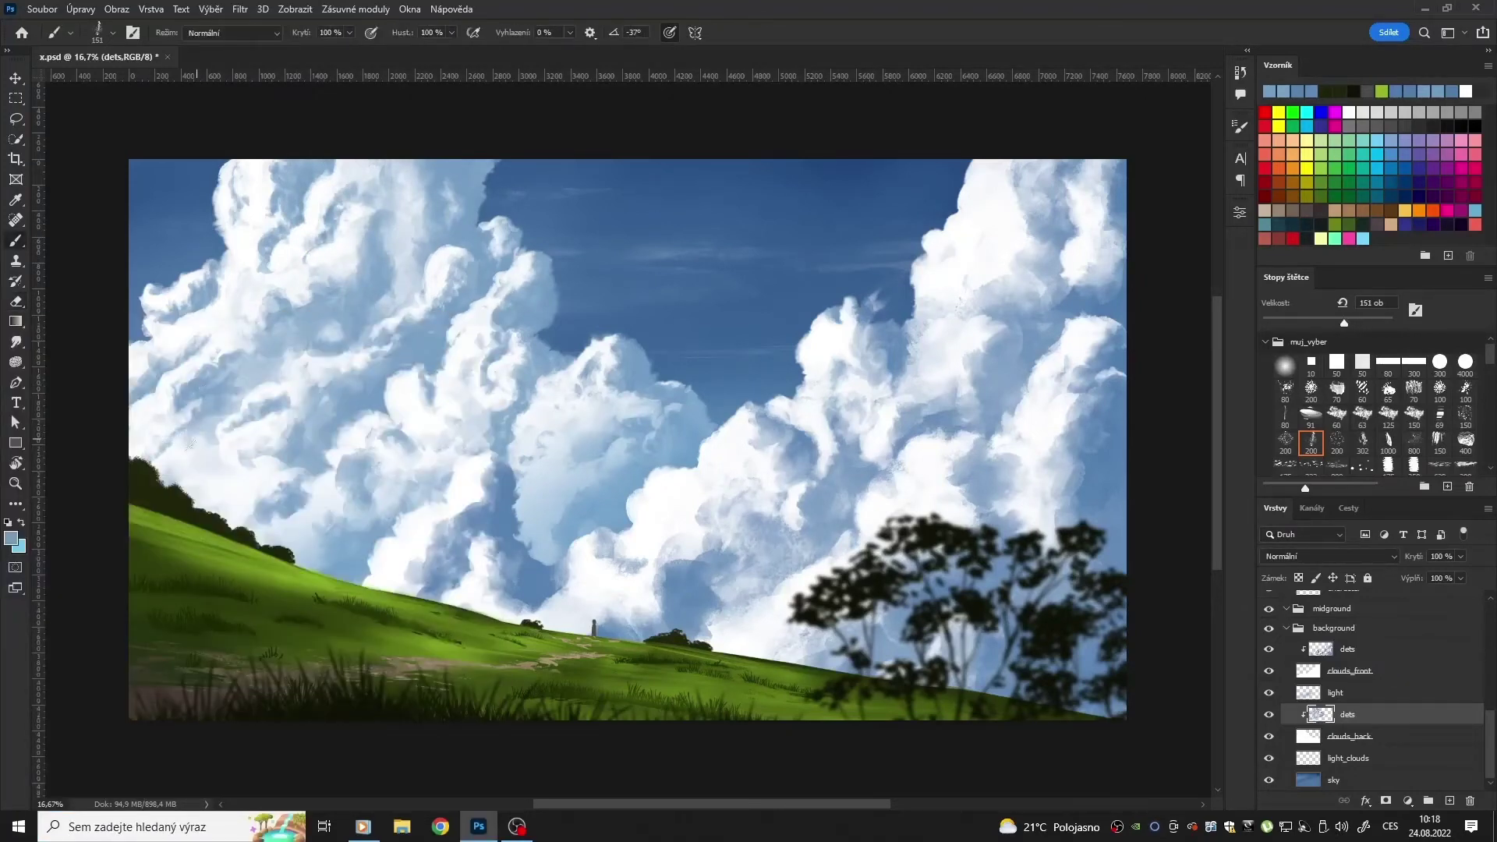
Step: Erase cloud detail to brighten the left cloud, alternating brush and eraser
key(e)
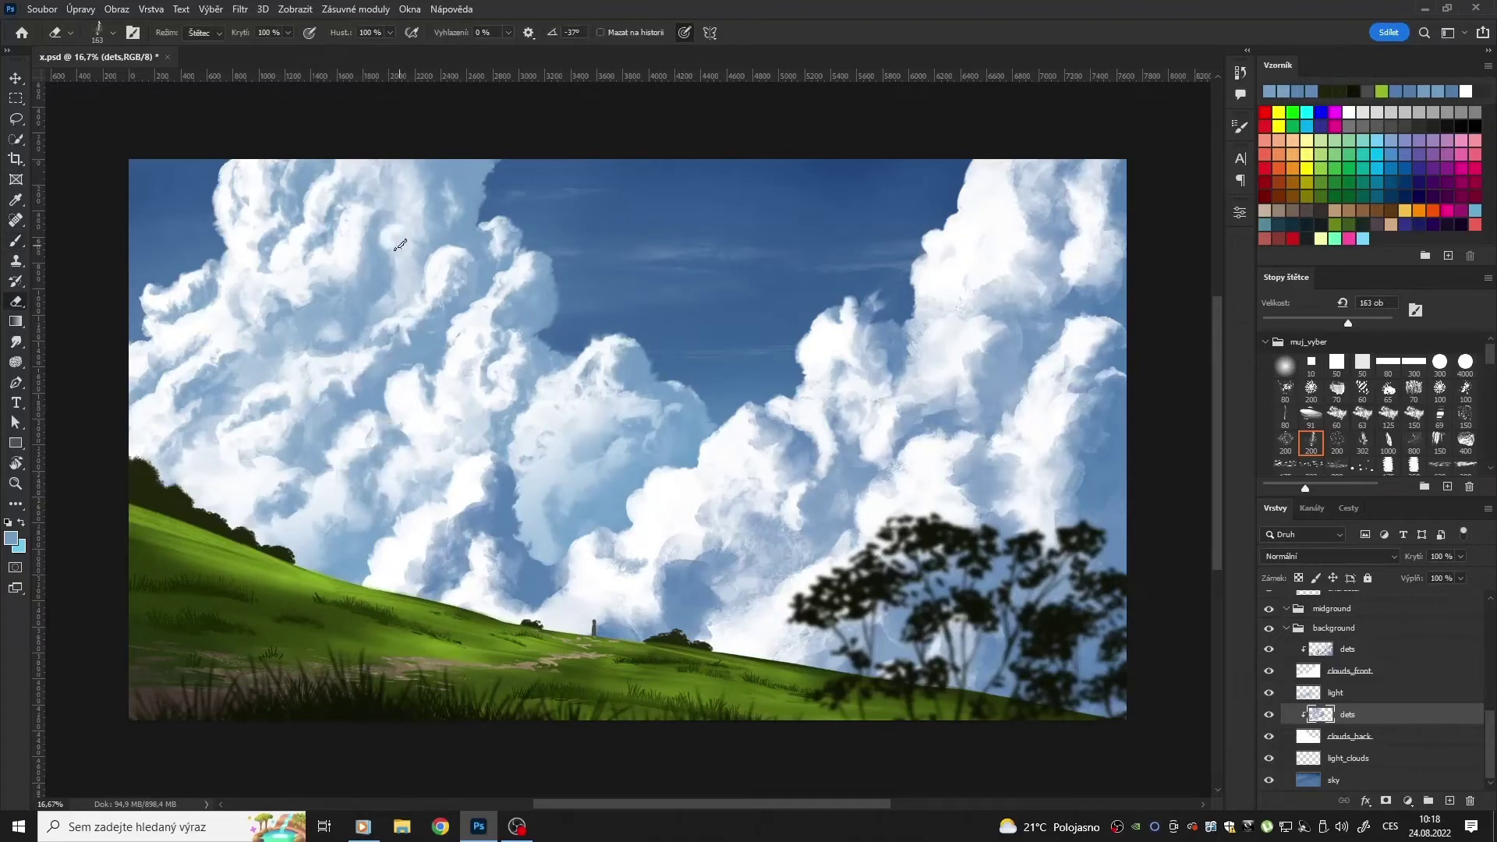
drag(386, 300, 397, 254)
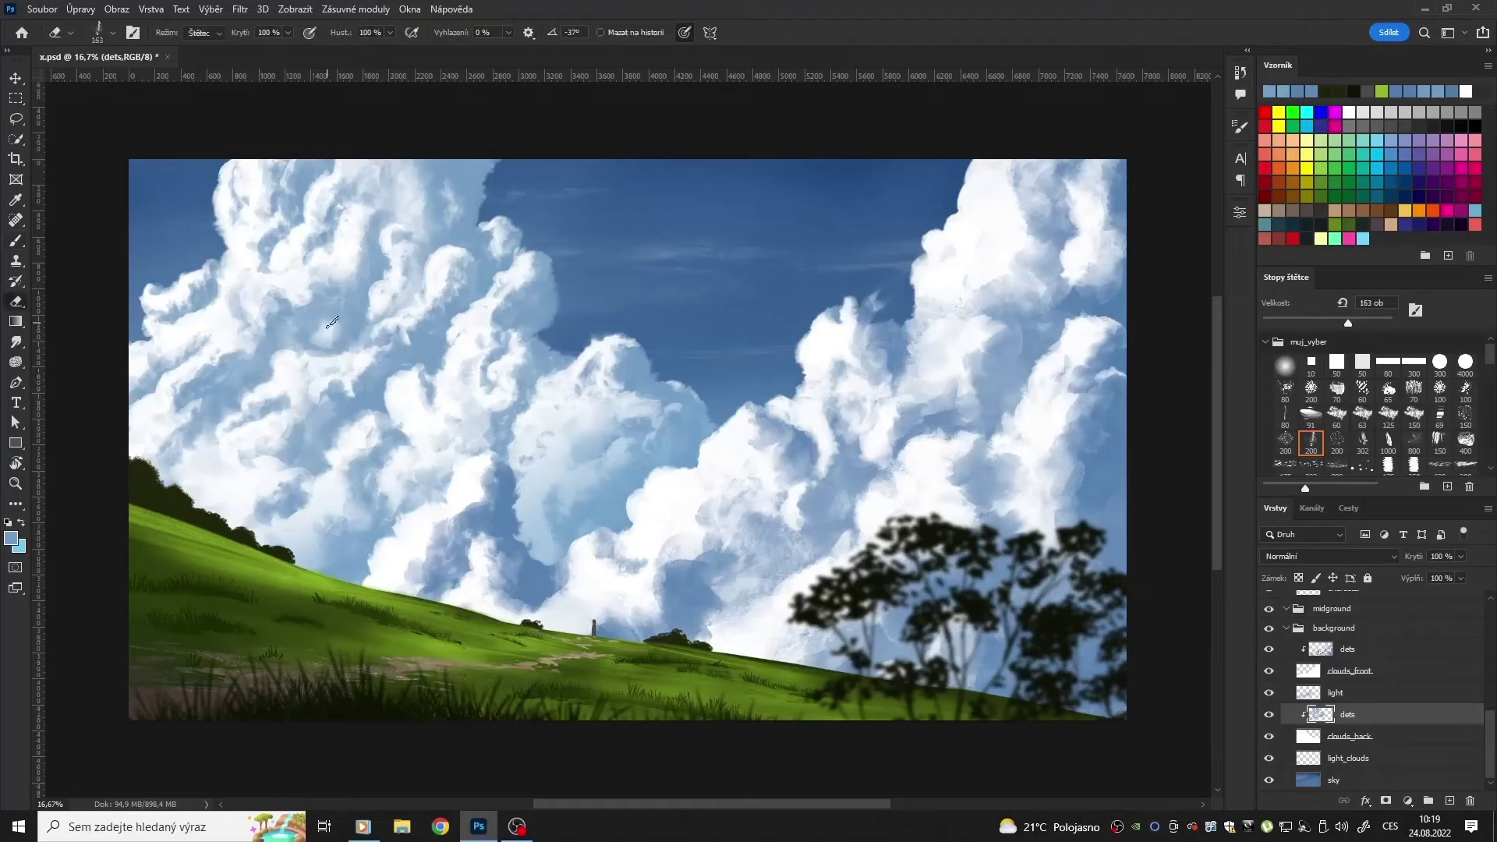
key(b)
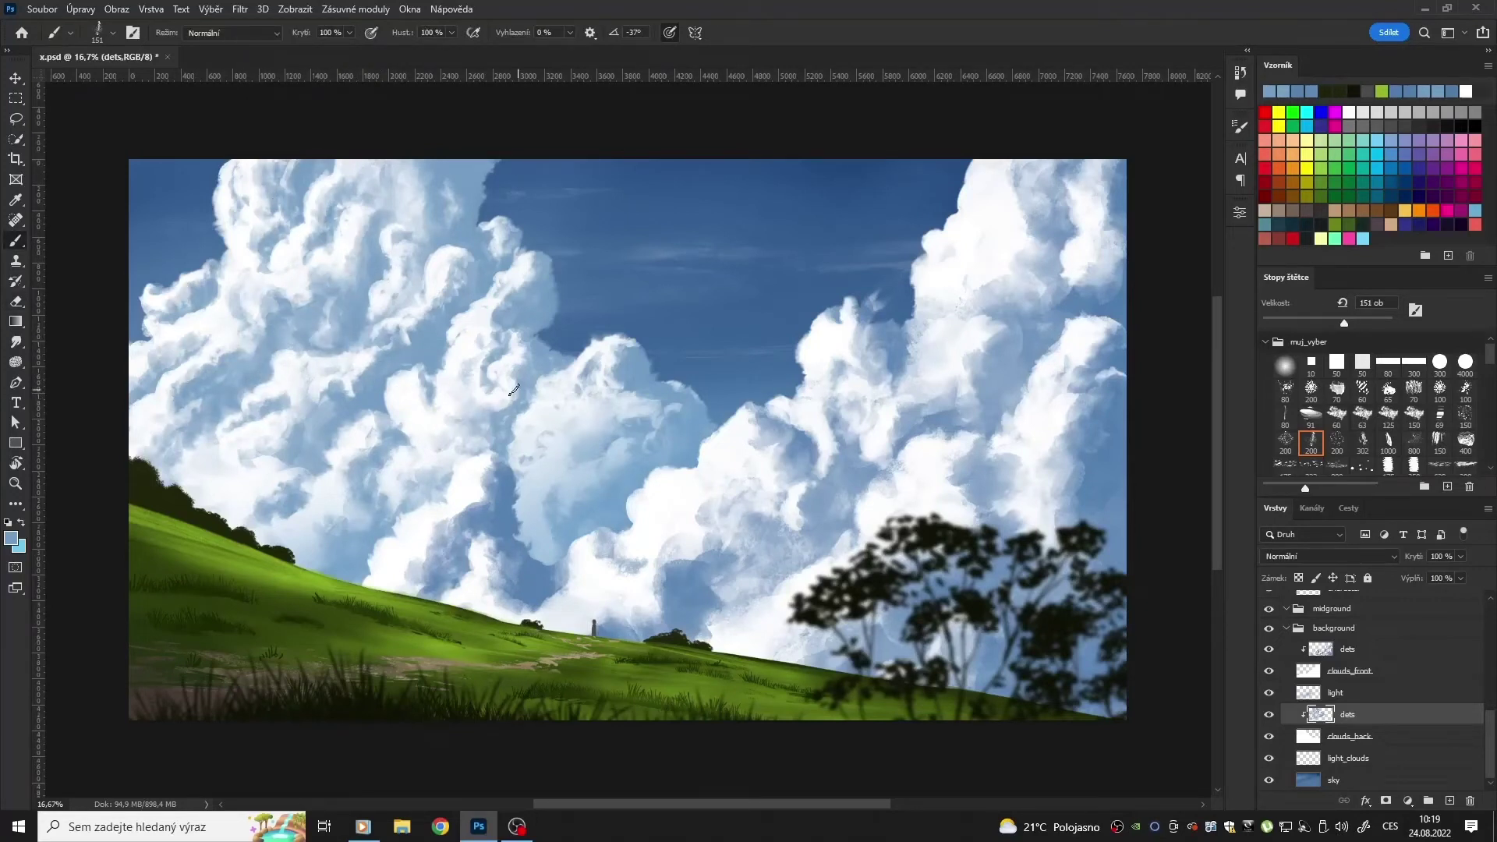
key(e)
key(b)
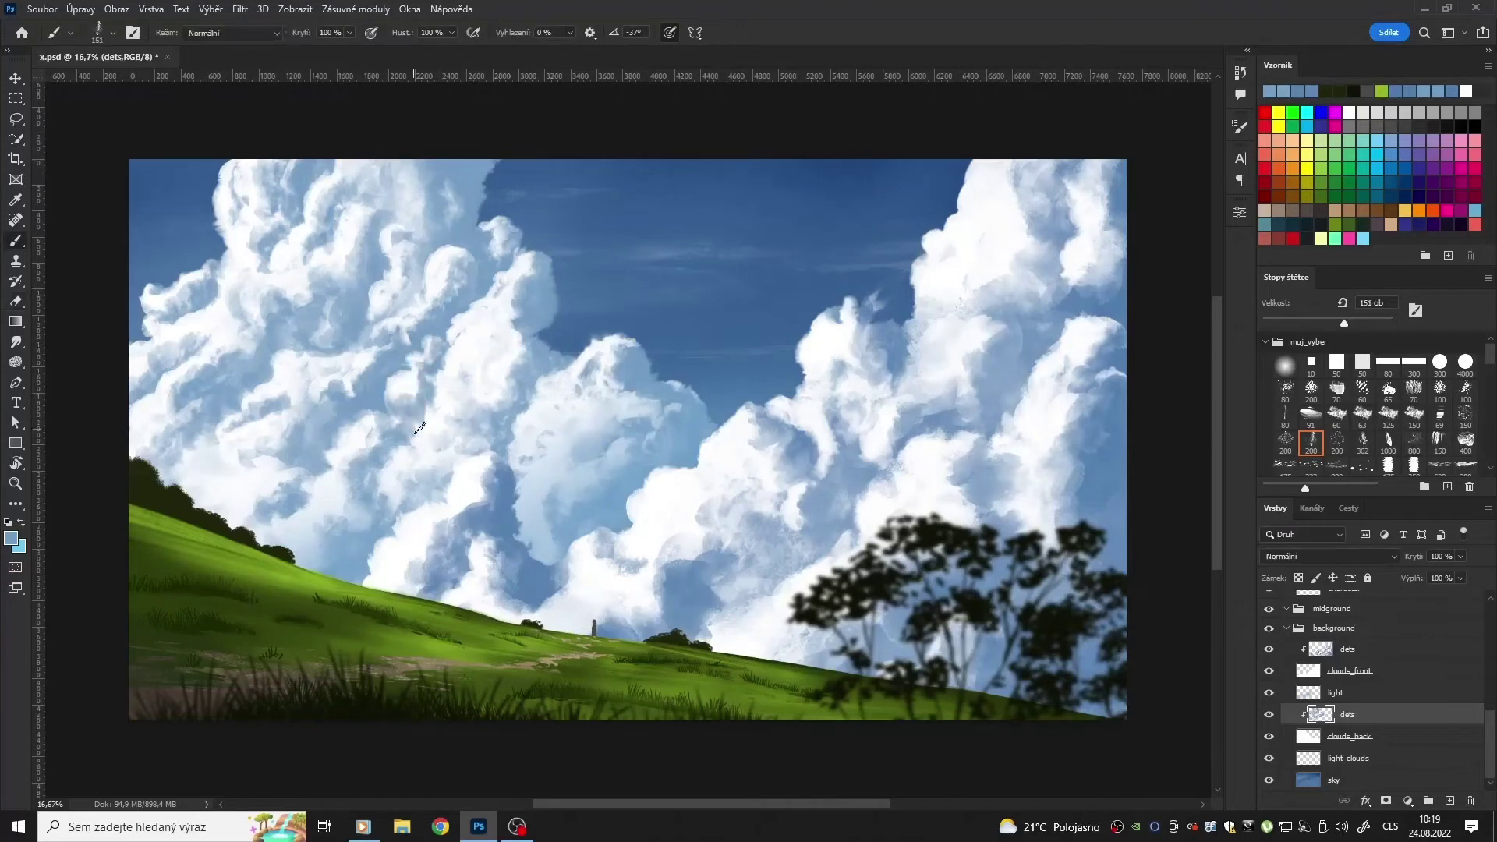
key(e)
key(b)
key(e)
key(b)
key(e)
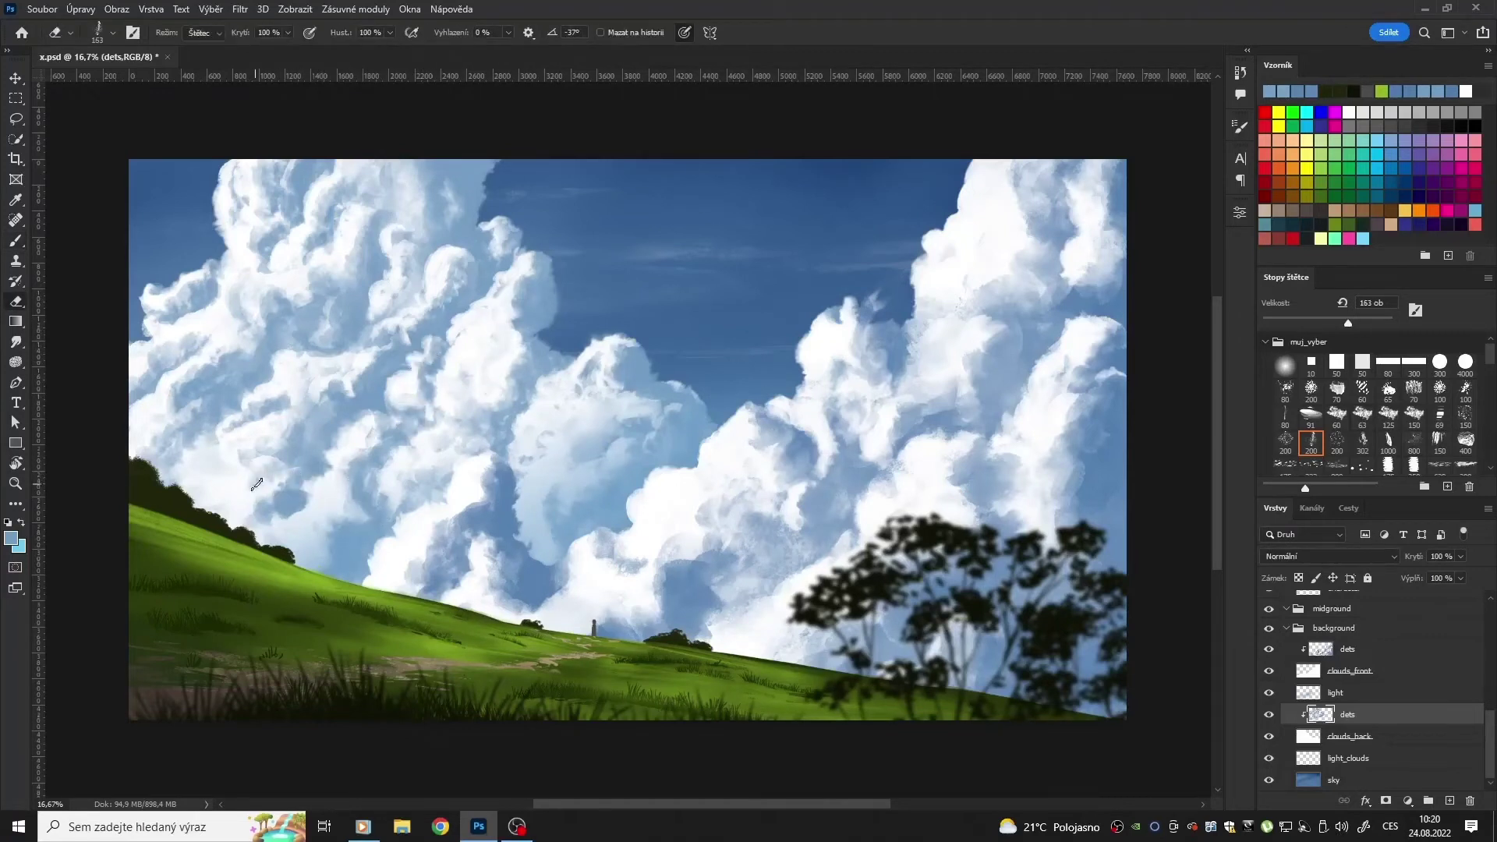
key(b)
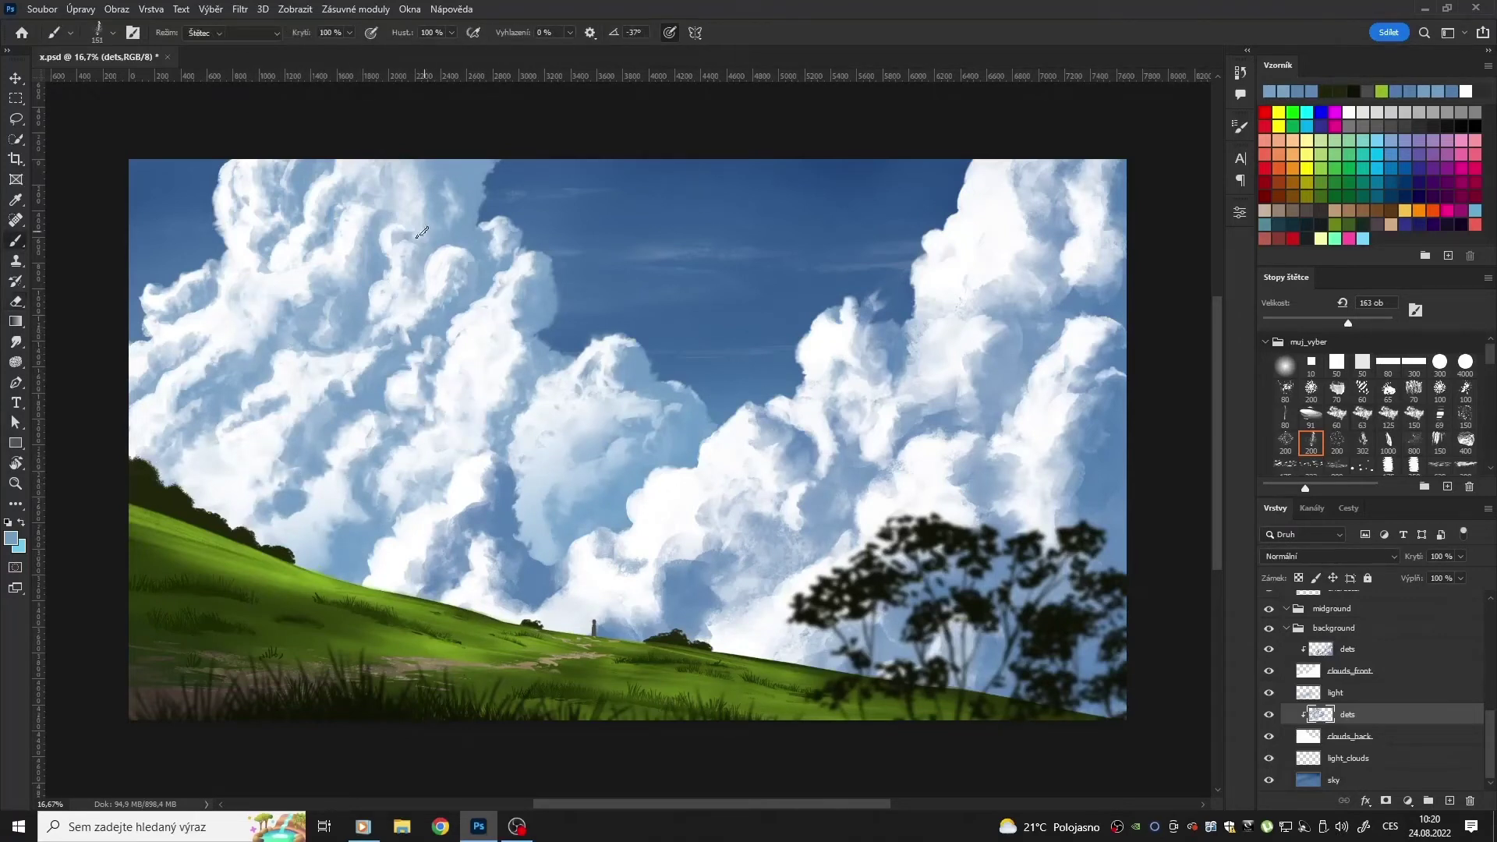
key(e)
key(b)
key(e)
key(b)
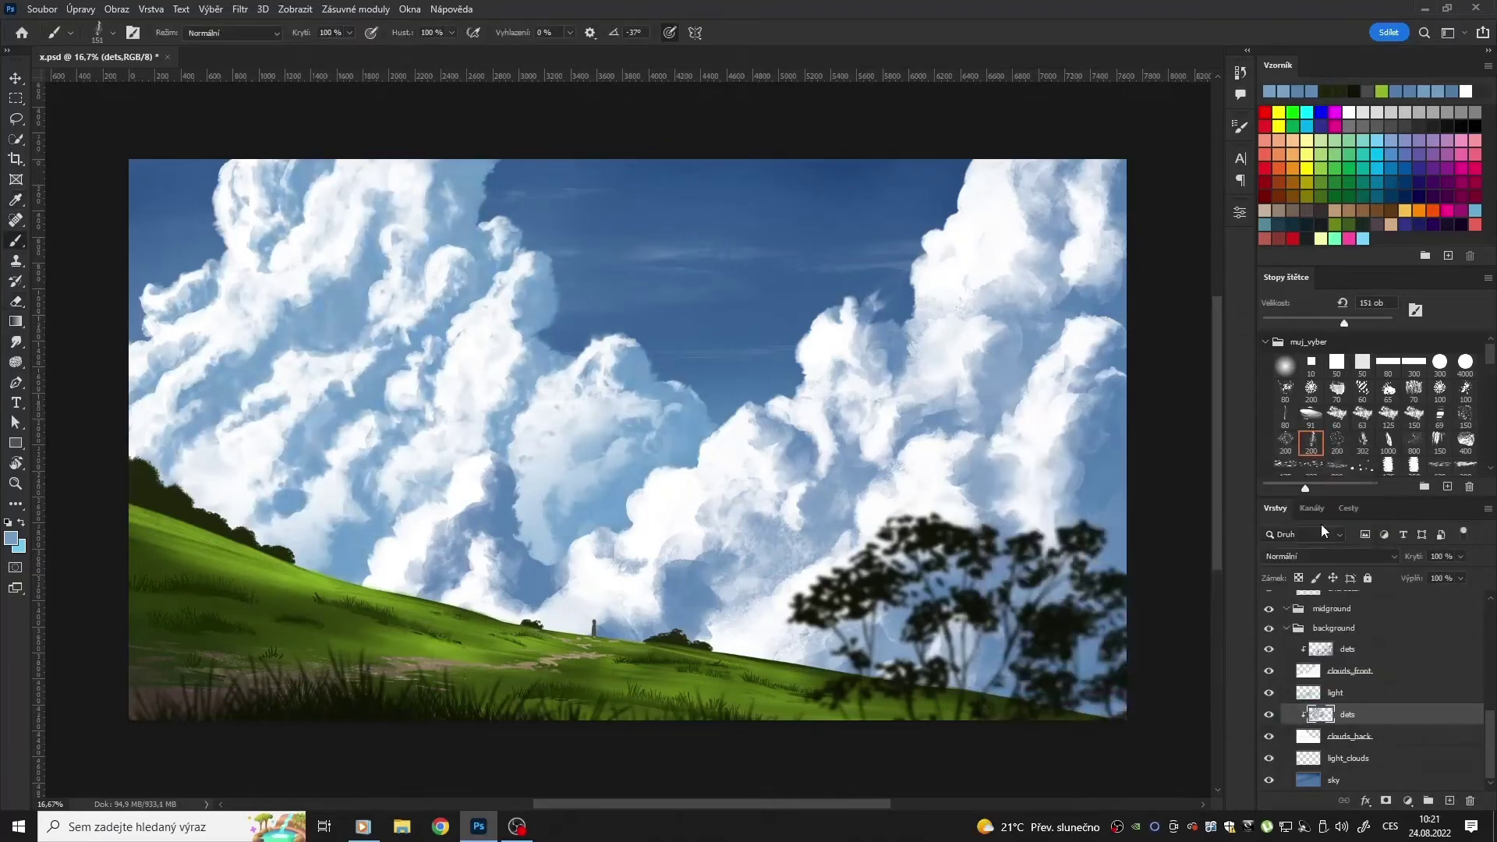
Step: Choose a large soft round brush and make the upper dets layer active
click(1285, 365)
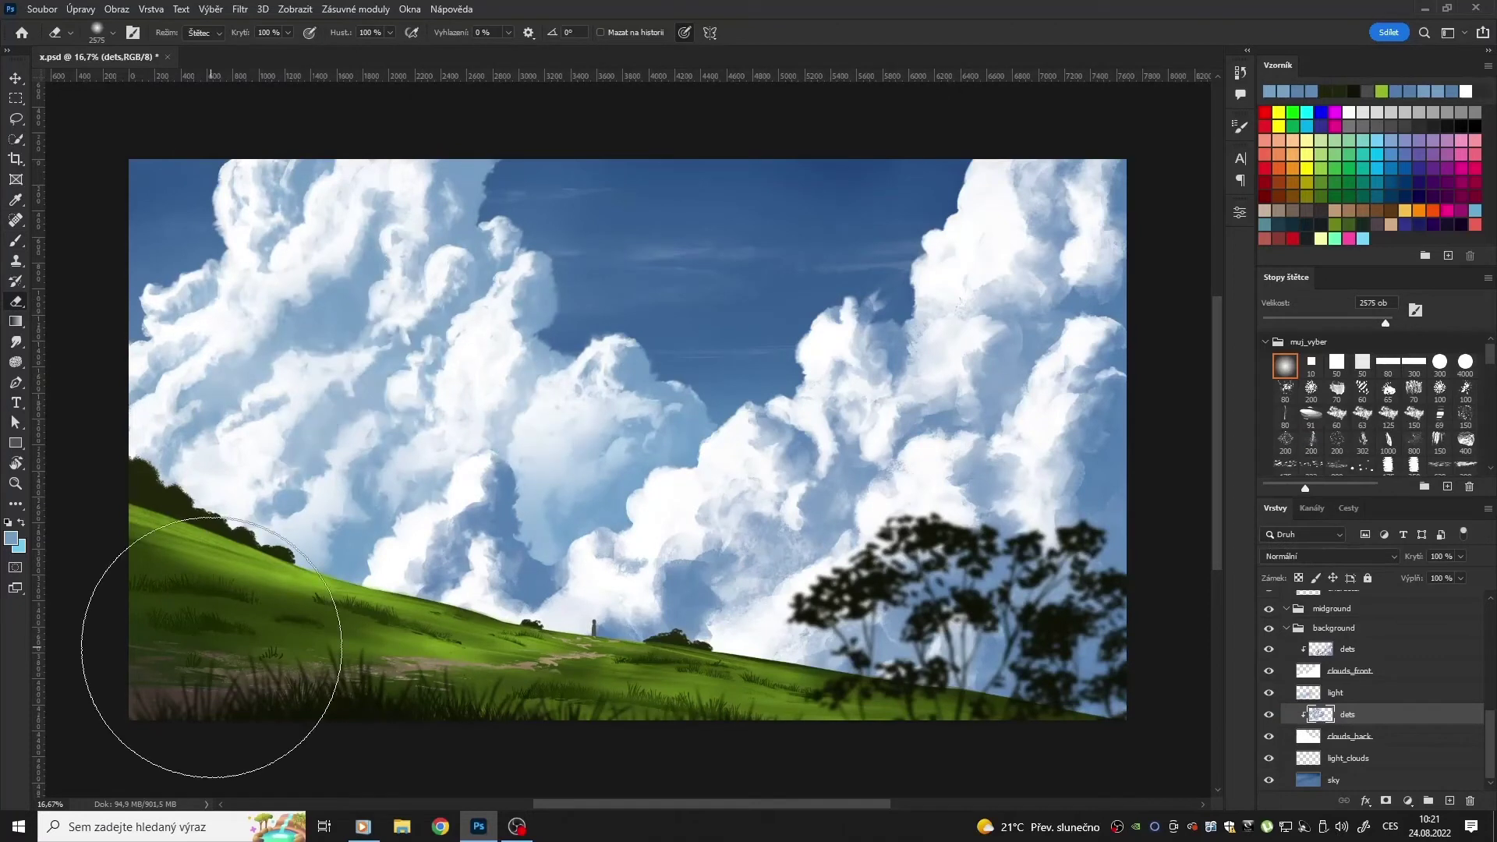
scroll(546, 468, right, 2)
click(1453, 647)
Step: Erase and reshape the cloud edges at the upper right, right, and centre
key(e)
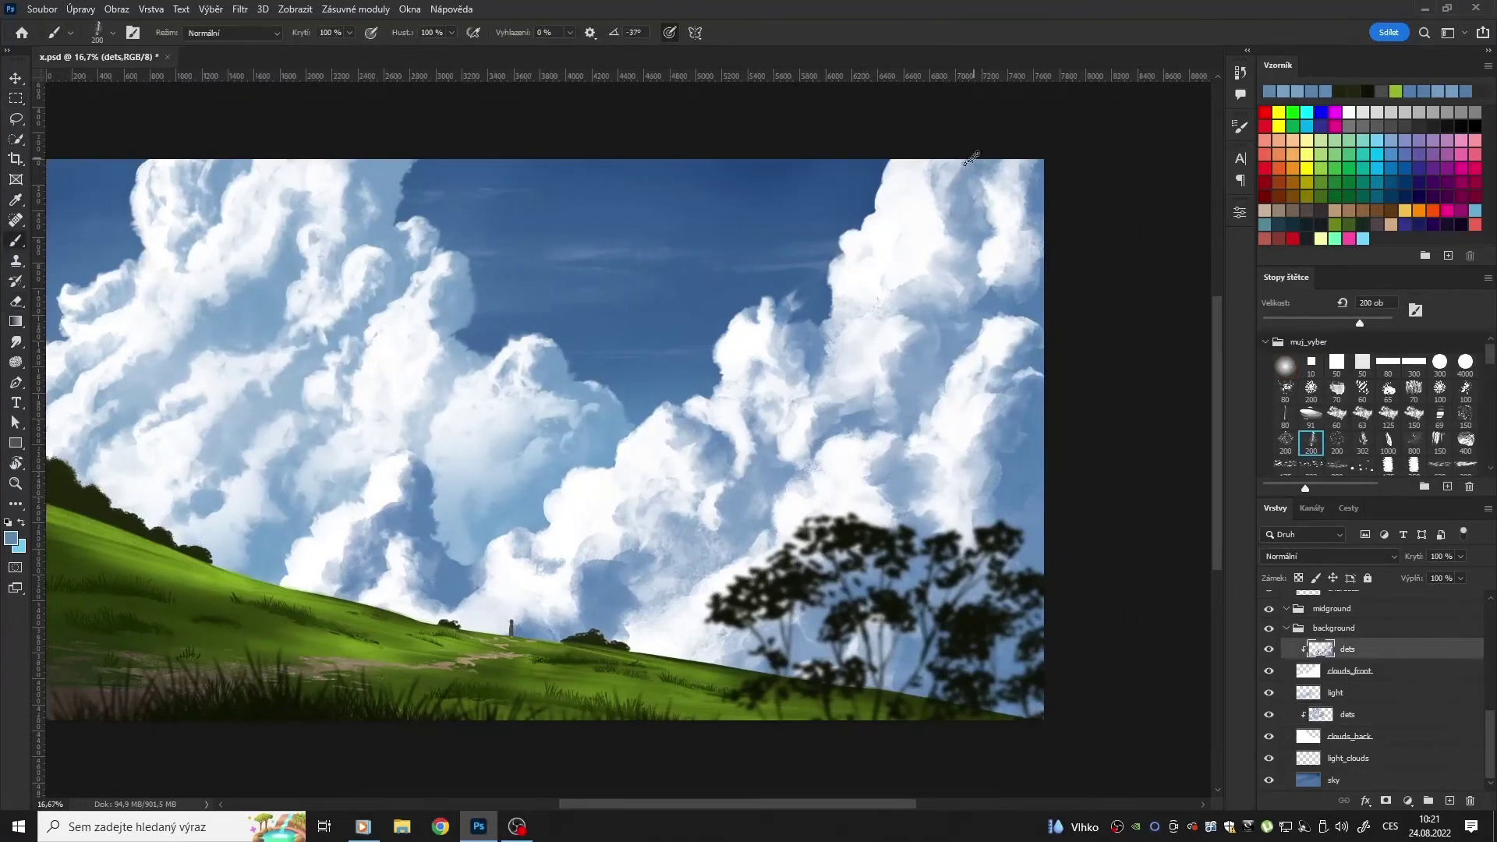
mouse_move(970, 152)
mouse_down()
mouse_move(1021, 202)
mouse_move(993, 285)
mouse_up()
drag(1013, 374, 986, 444)
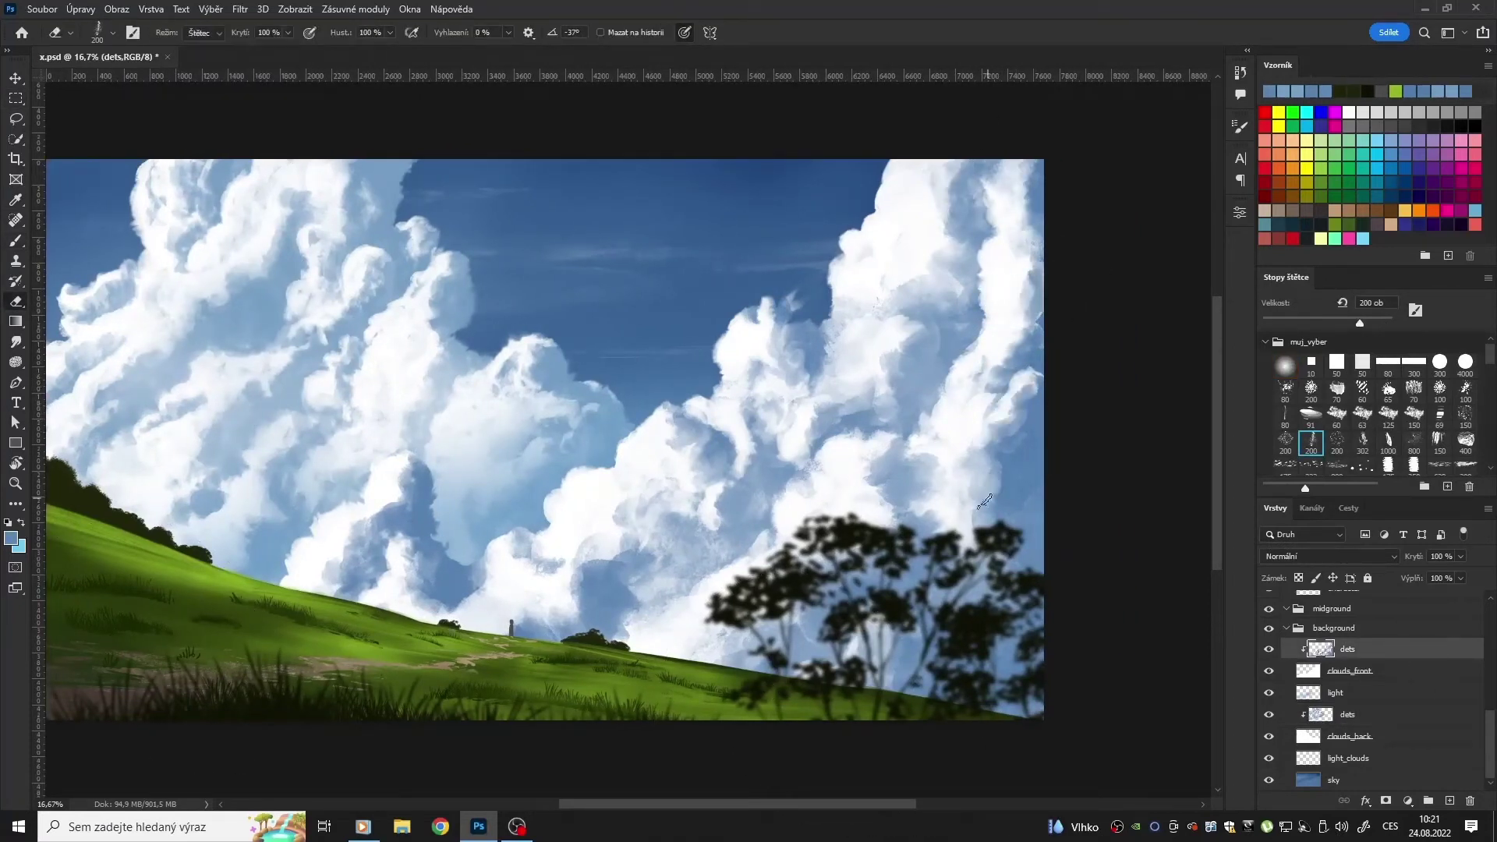
drag(893, 456, 814, 492)
drag(725, 546, 647, 593)
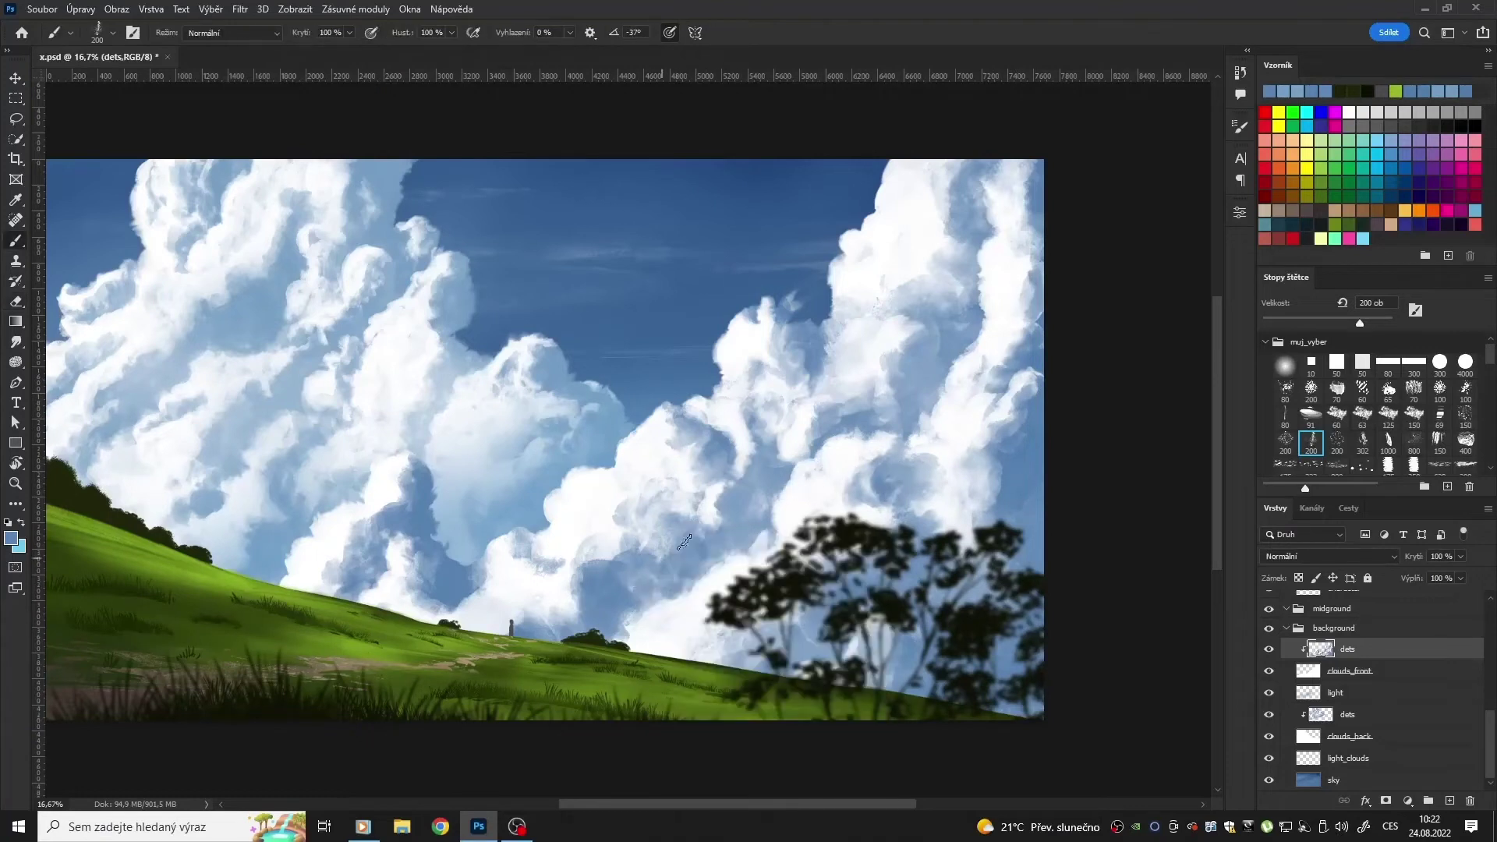
drag(686, 537, 636, 572)
Step: Repaint centre cloud shading and rework edges above the hill and right of centre
key(b)
mouse_move(678, 475)
mouse_down()
mouse_move(702, 421)
mouse_move(748, 460)
mouse_move(686, 421)
mouse_up()
key(e)
key(b)
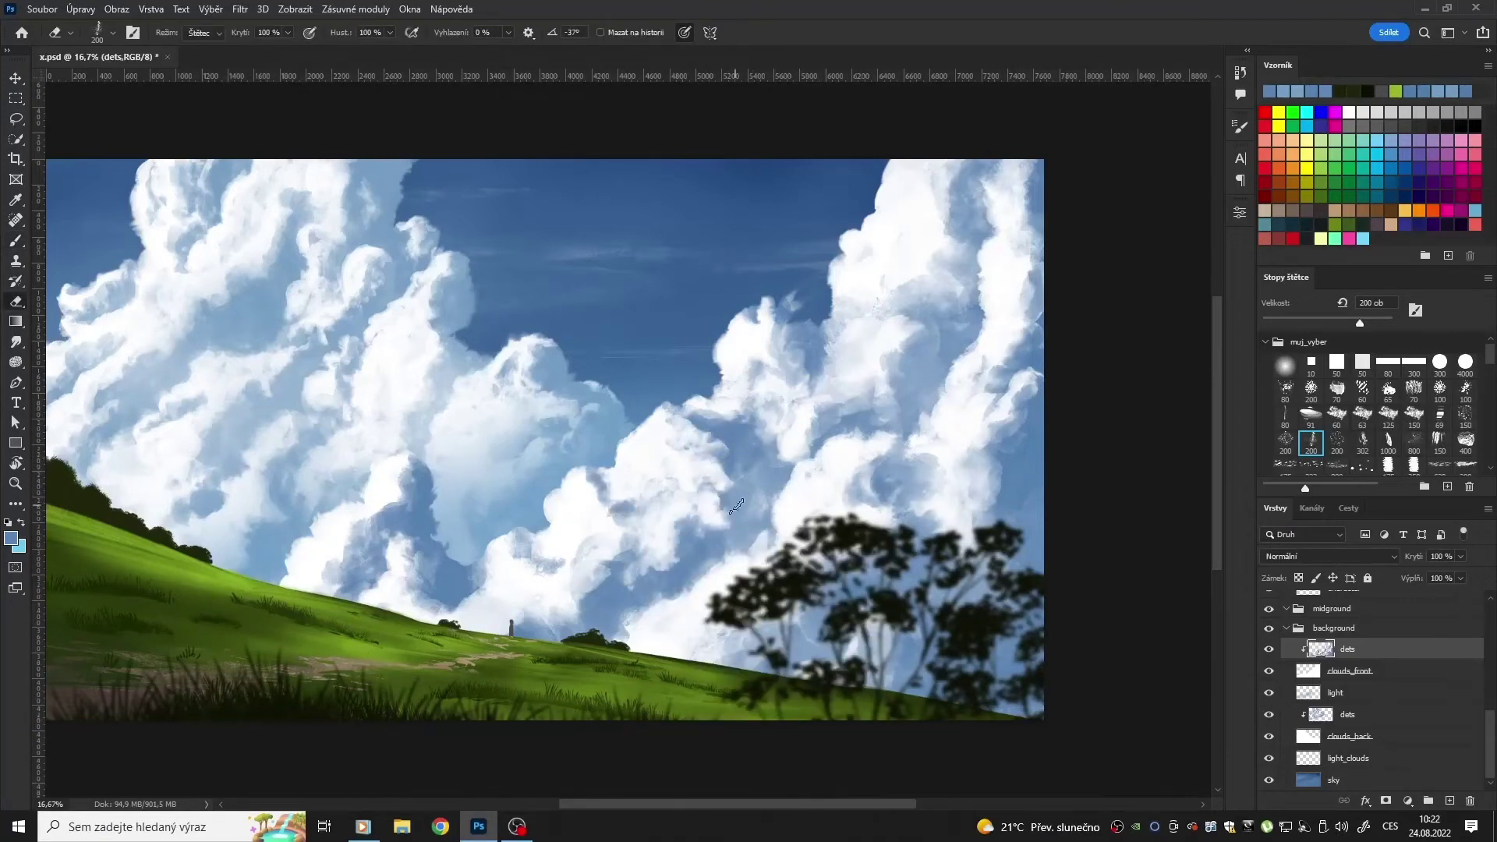
key(e)
mouse_move(507, 553)
mouse_down()
mouse_move(437, 612)
mouse_move(483, 577)
mouse_up()
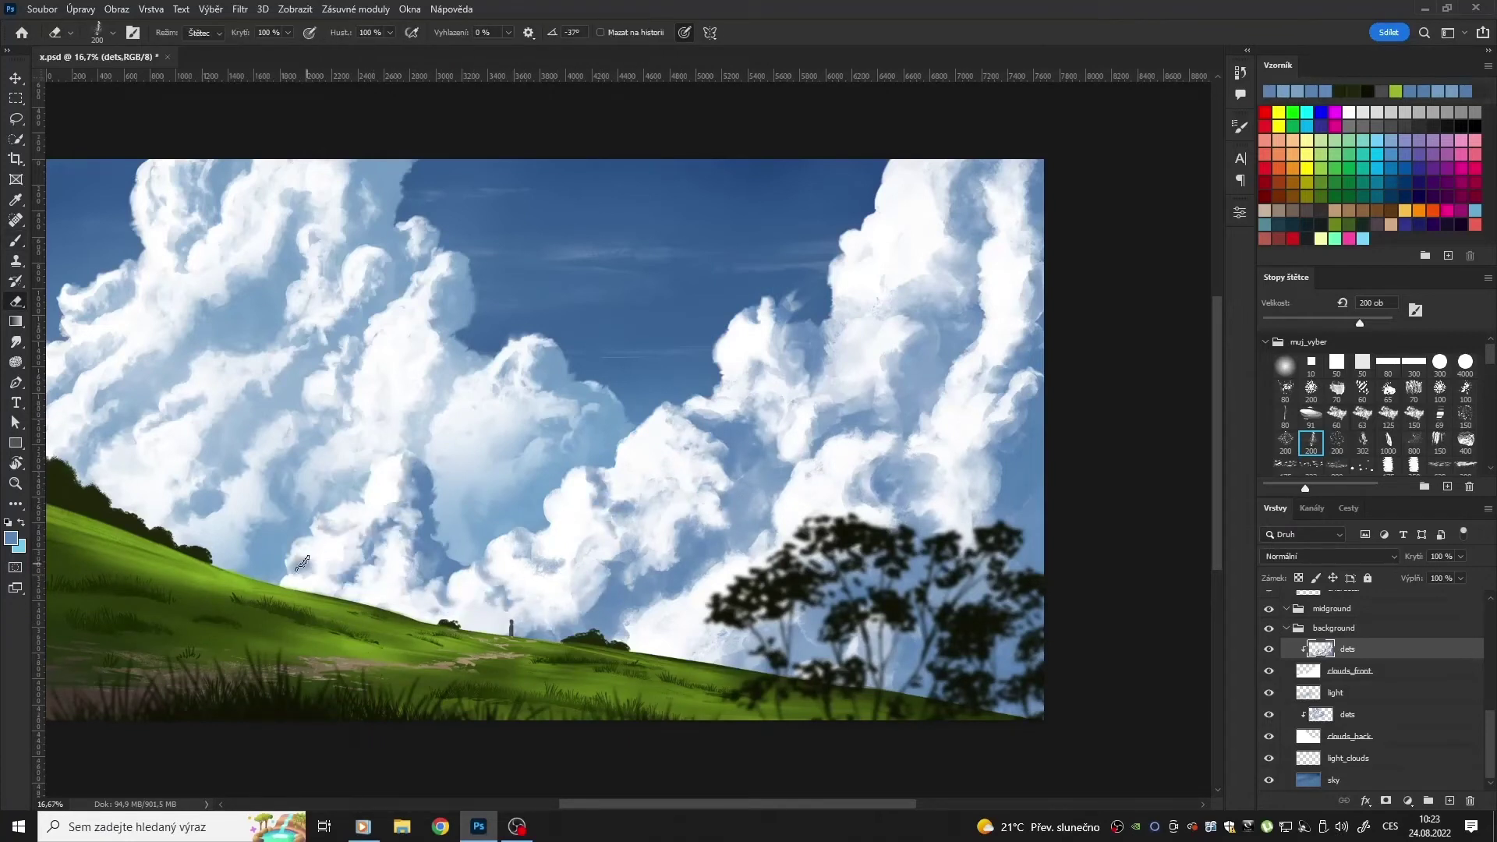
drag(530, 540, 600, 586)
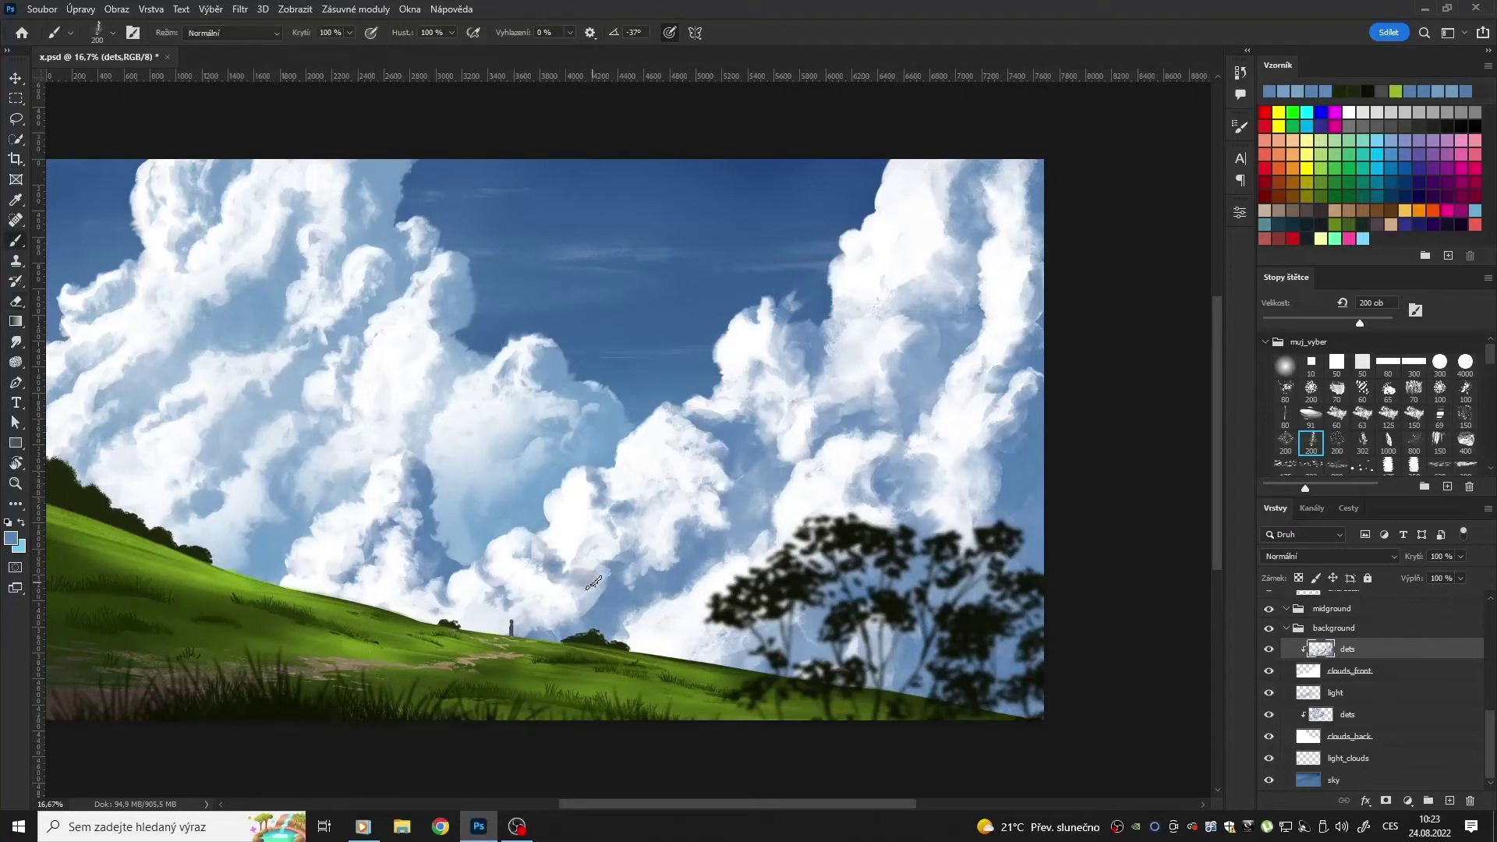
drag(812, 348, 748, 436)
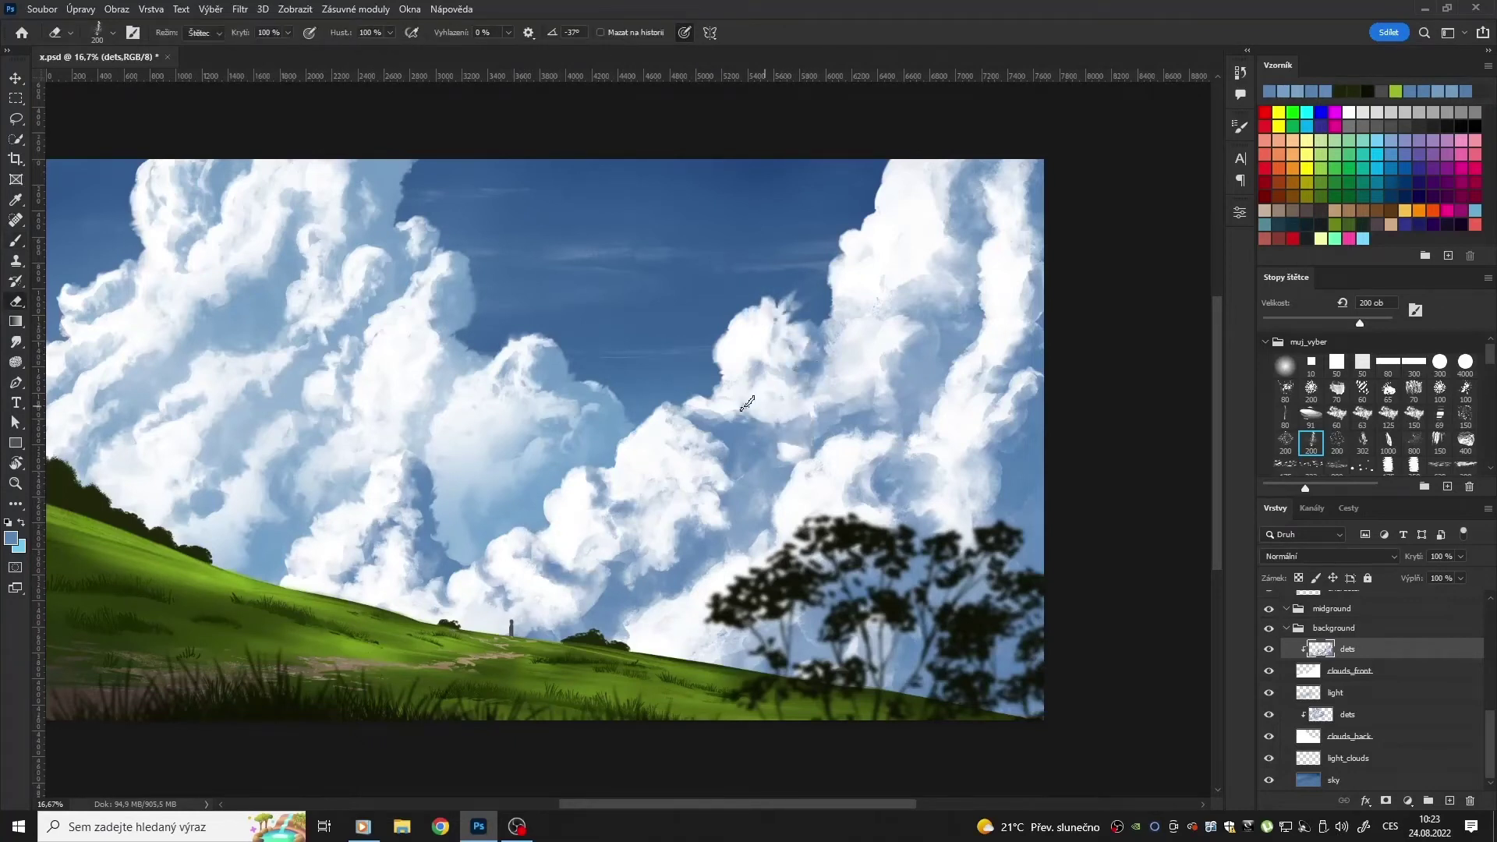
Step: Lighten the tree trunks at the lower right
key(b)
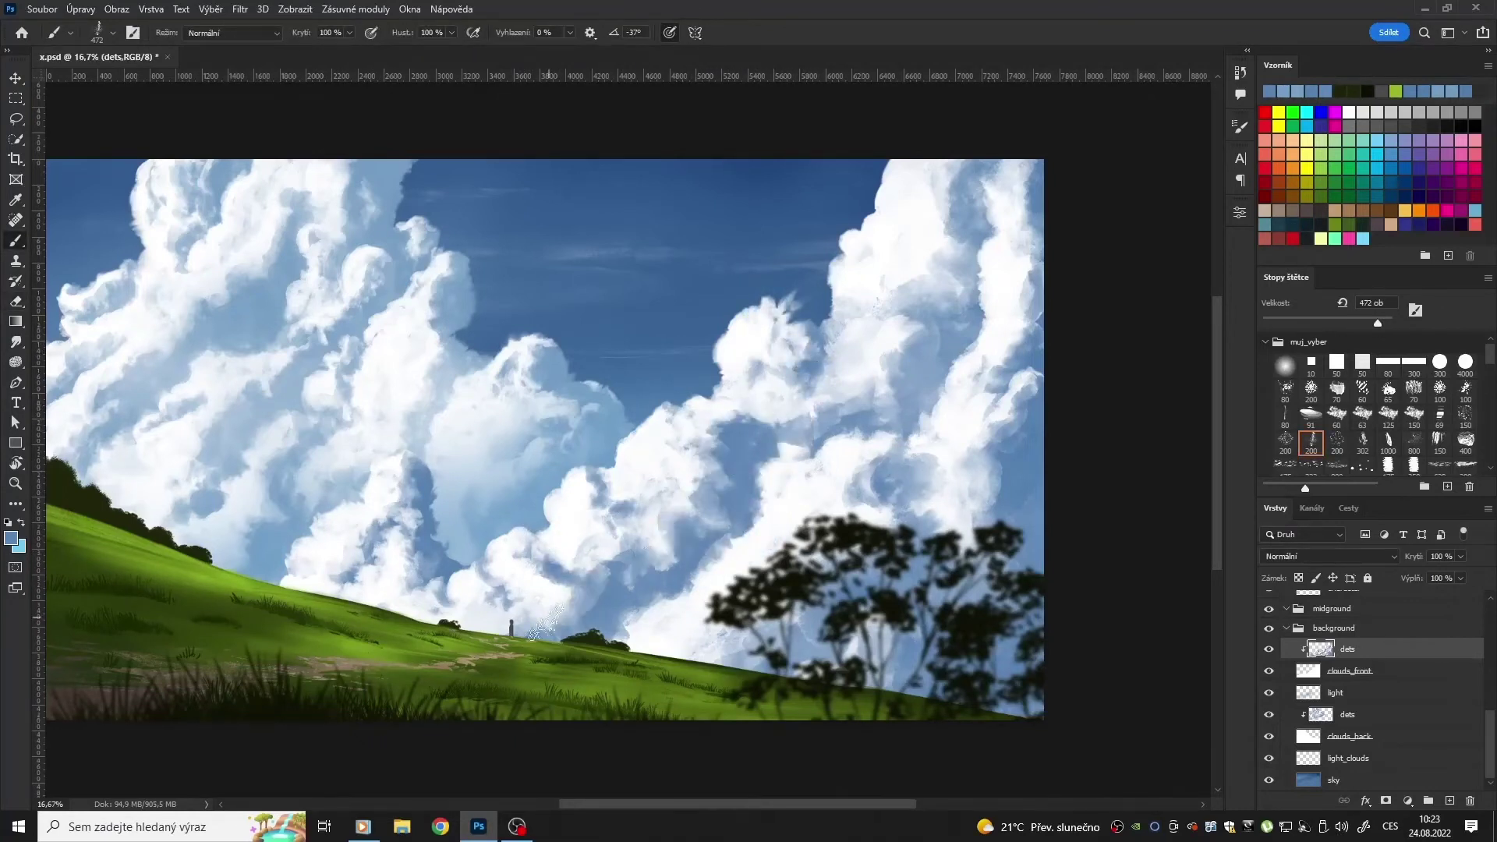
key(e)
key(b)
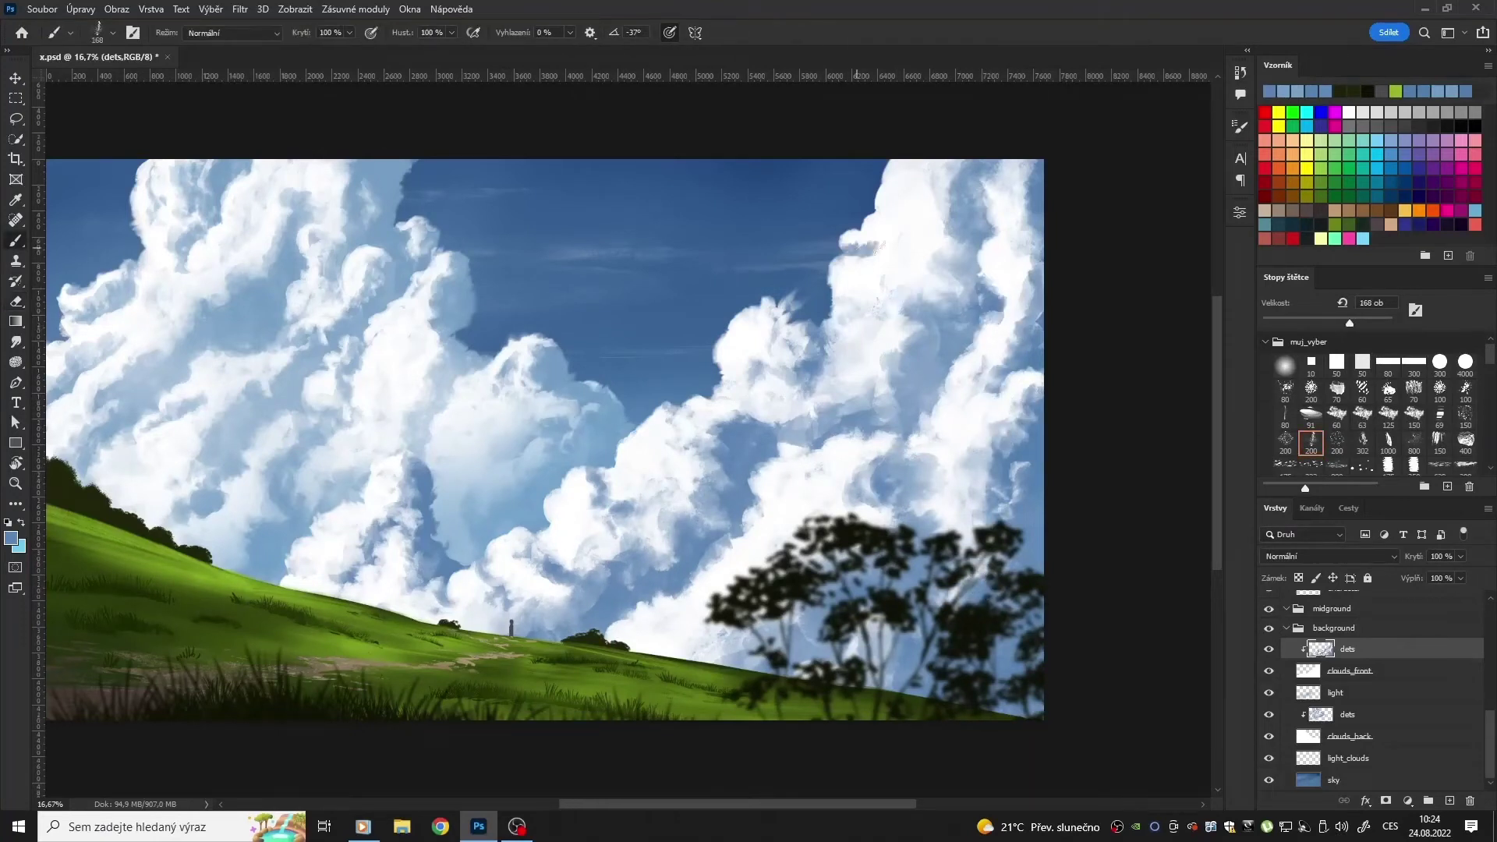
key(e)
key(b)
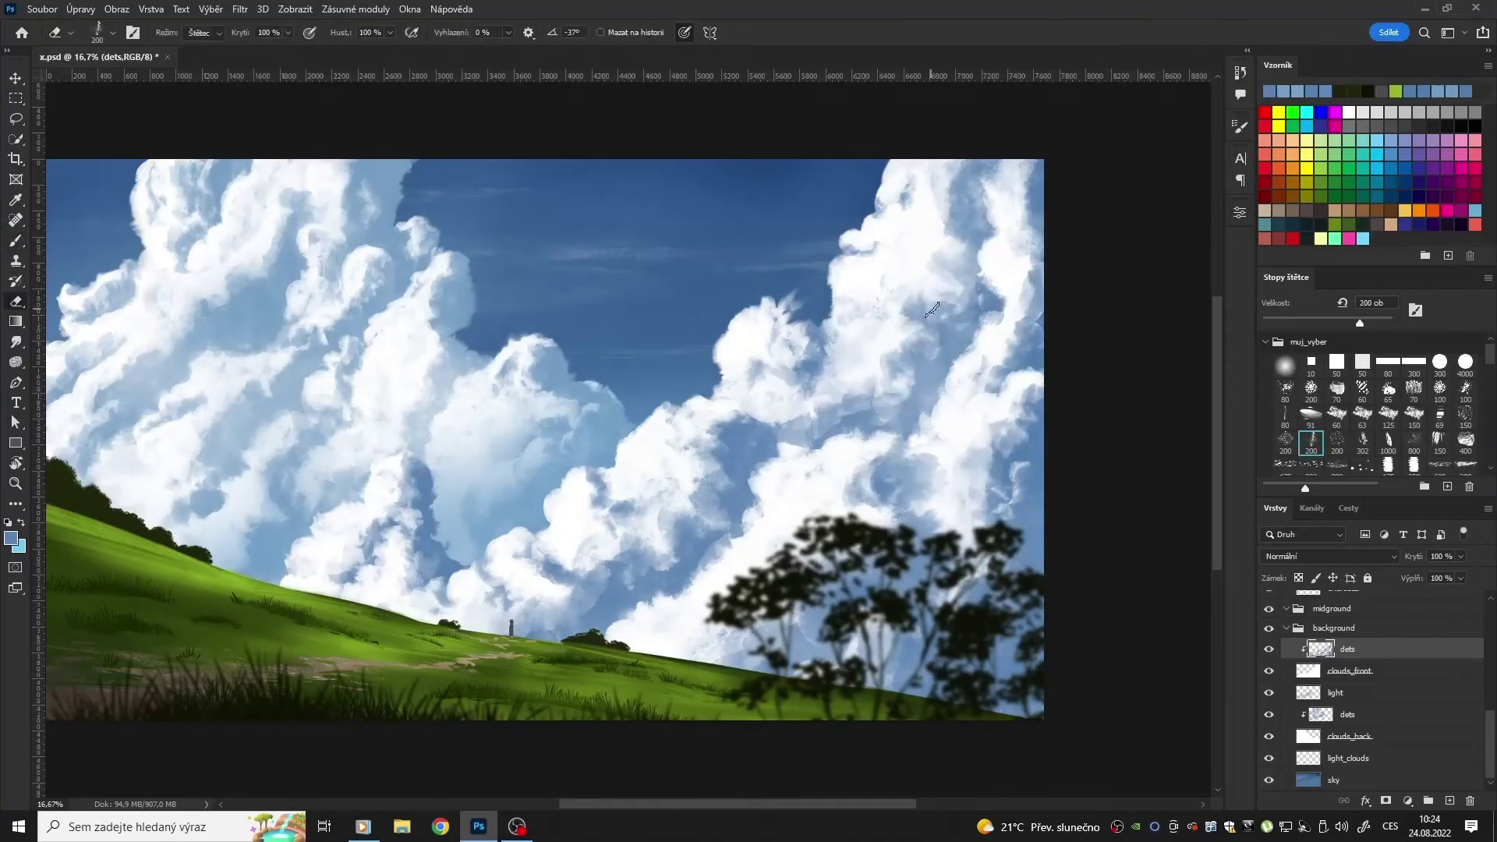
key(e)
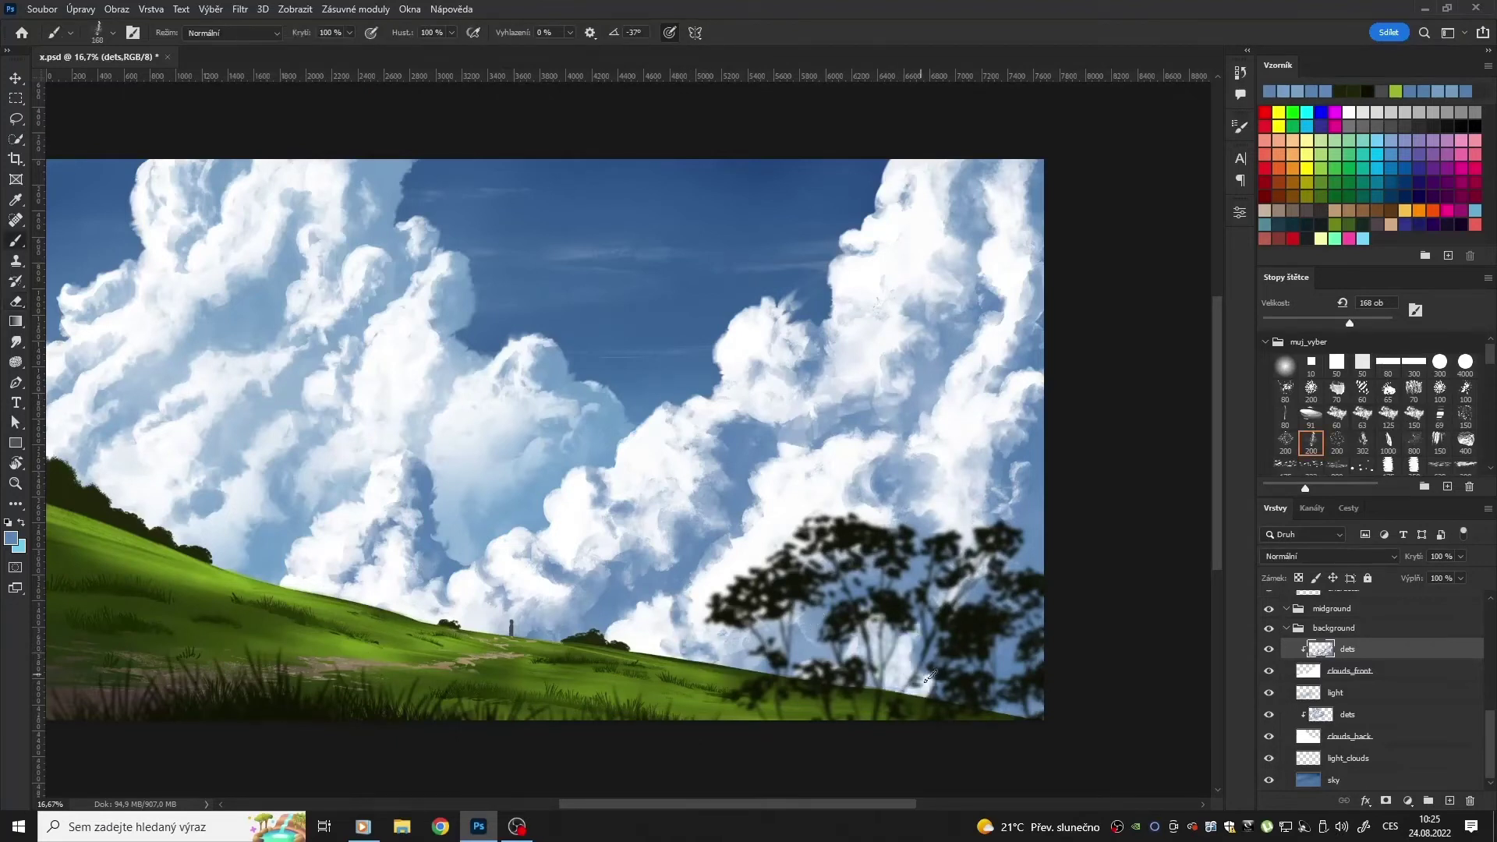
drag(873, 670, 920, 653)
Step: Repaint the cloud right of centre and add a bright bump on the right cloud edge
key(b)
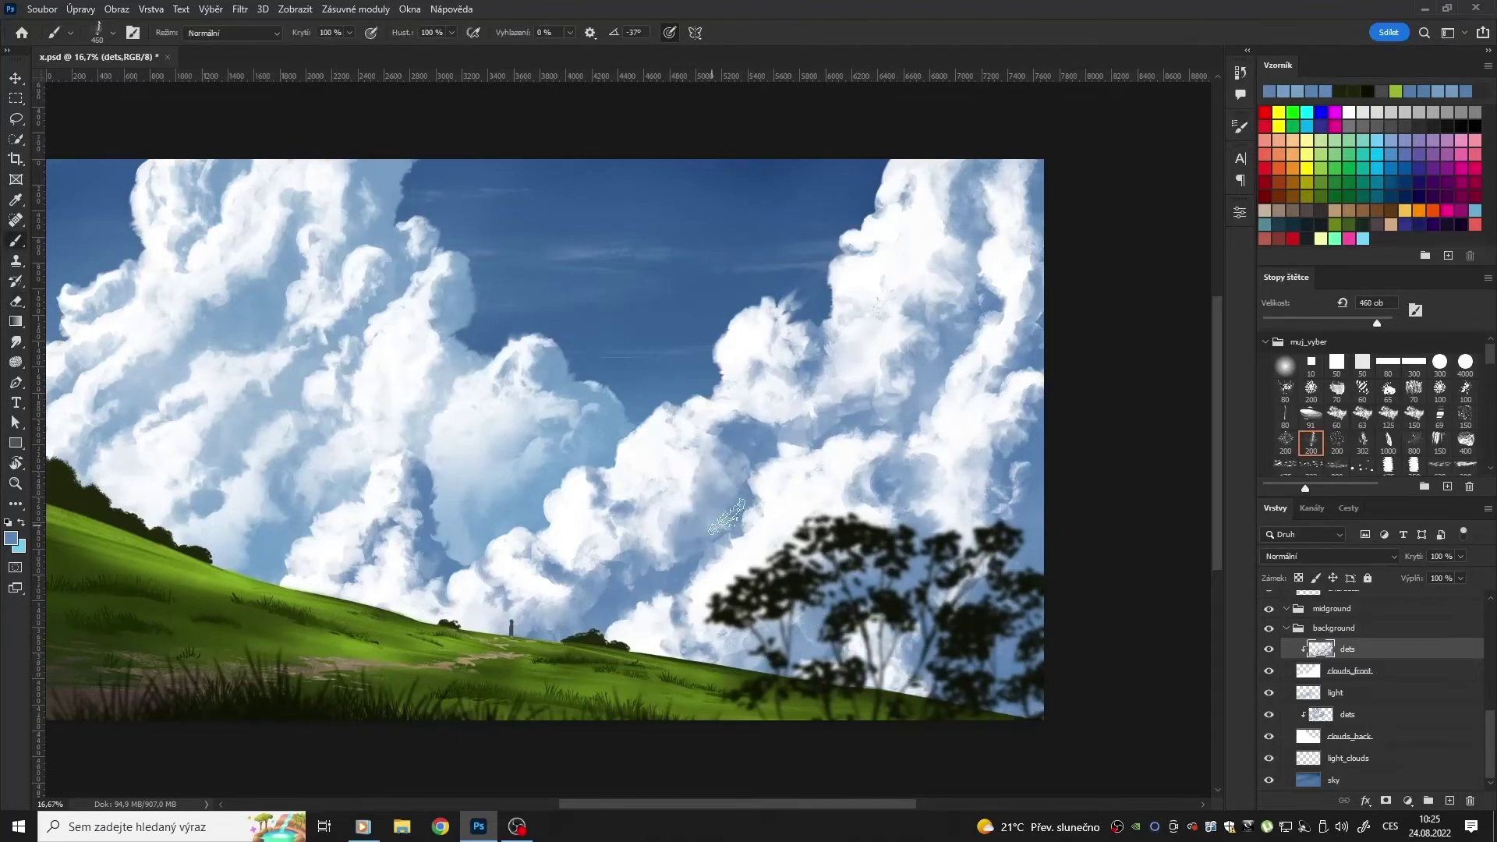
drag(862, 421, 796, 350)
key(e)
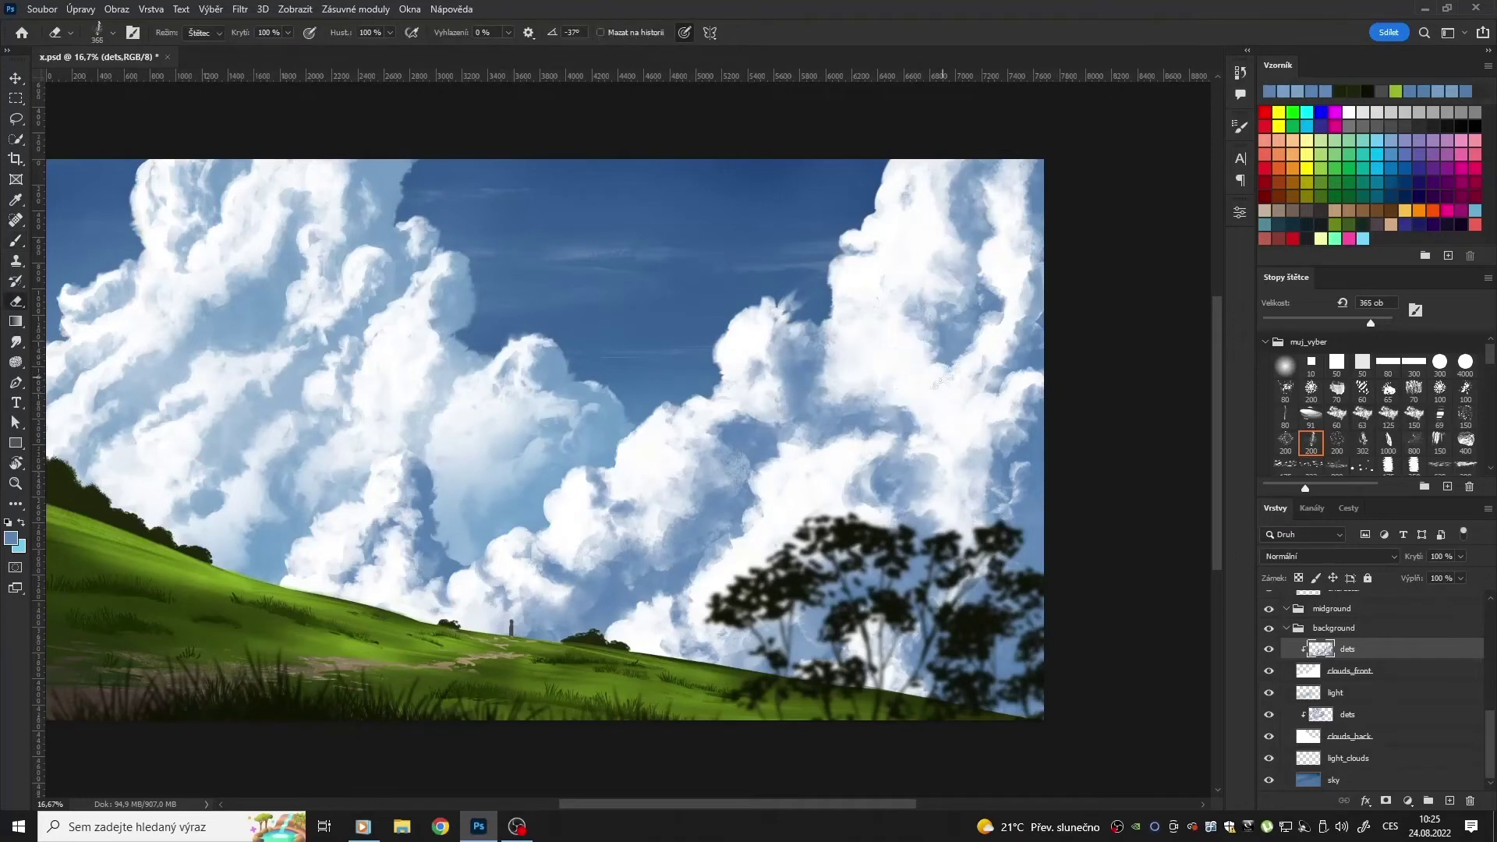
key(b)
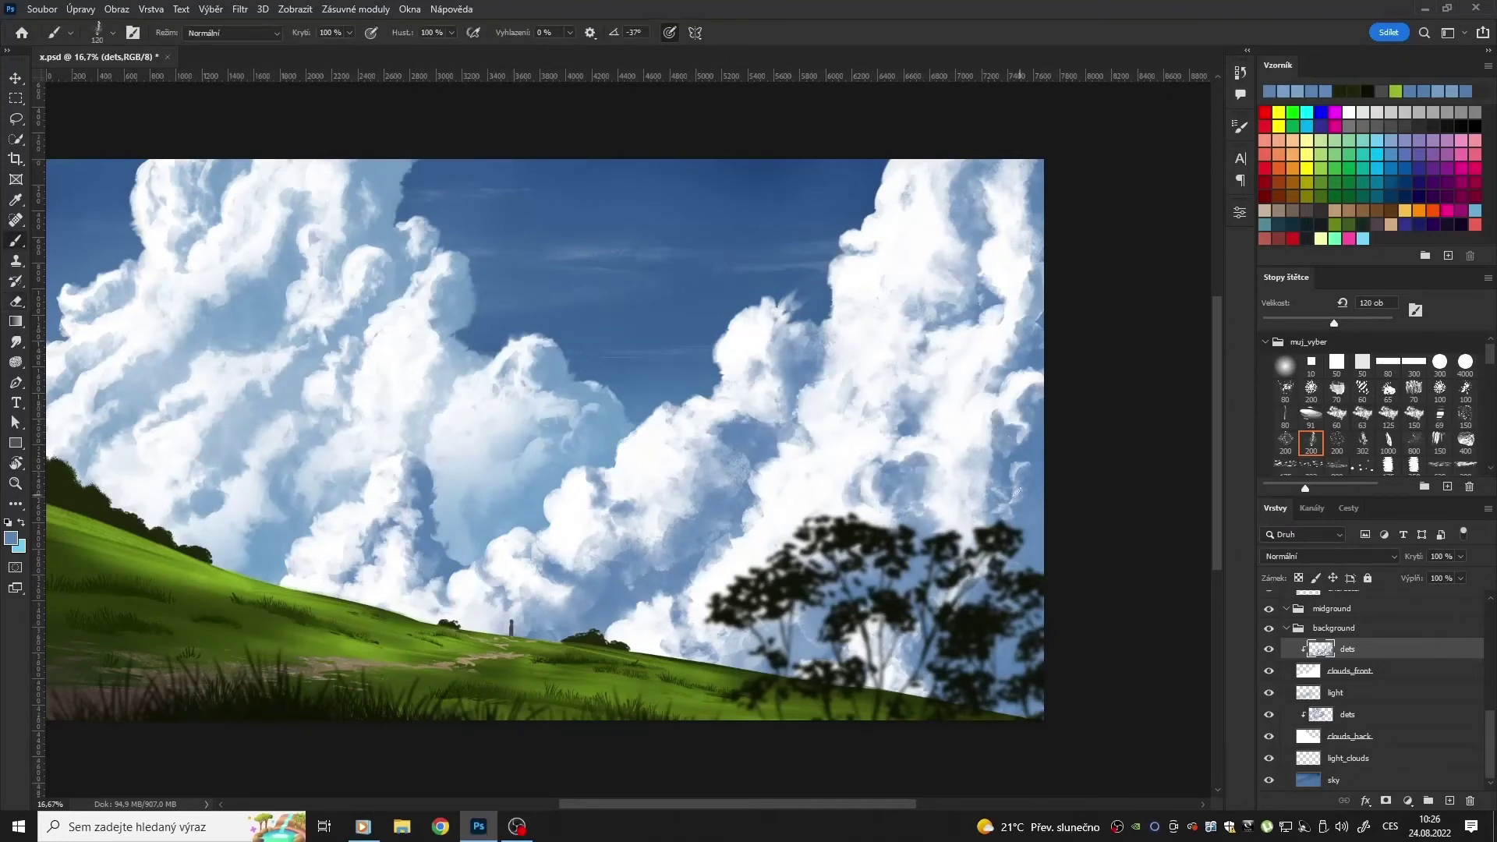
mouse_move(1015, 492)
mouse_down()
mouse_move(1030, 473)
mouse_move(1021, 483)
mouse_up()
Step: Texture the top-right cloud edge in white on the clouds_front layer
click(1369, 322)
key(e)
key(b)
key(alt+bracketleft)
alt+click(787, 310)
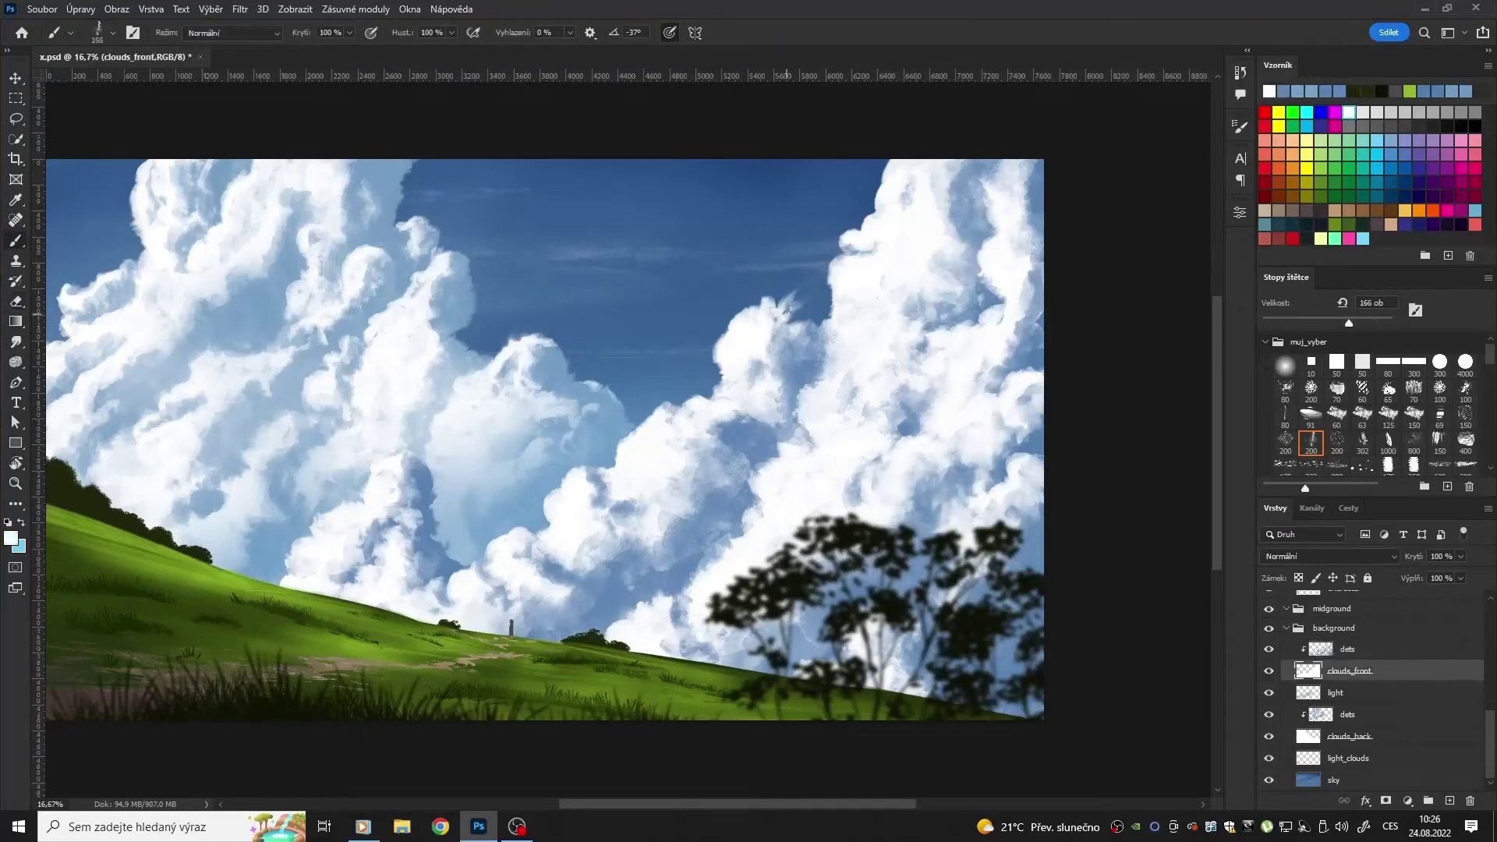
drag(880, 181, 838, 273)
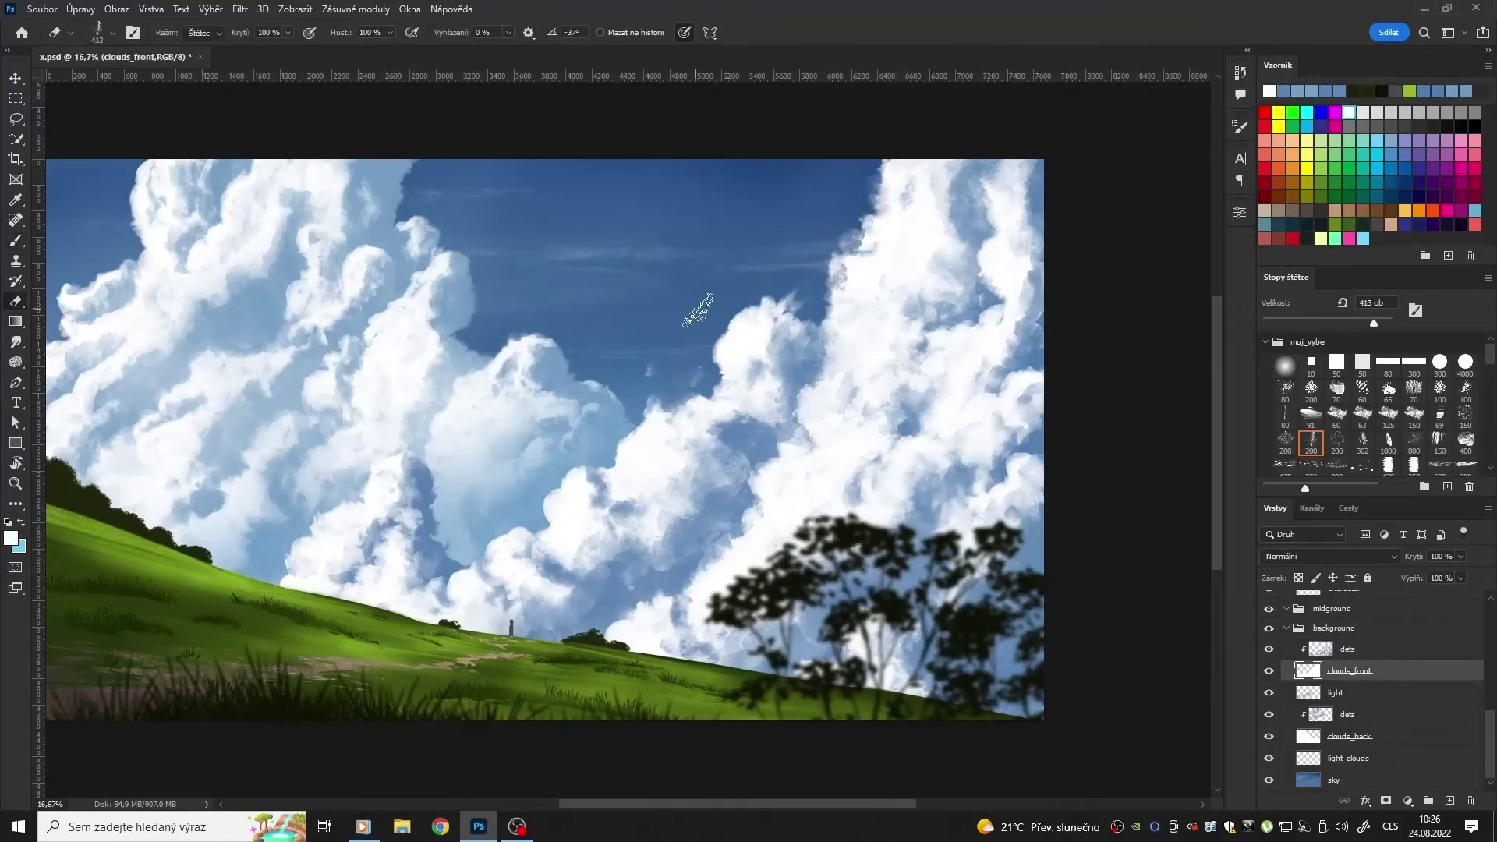
key(e)
Step: Smudge the top-right cloud edge into the sky on clouds_back and shrink the eraser
key(b)
key(alt+bracketleft)
key(alt+bracketleft)
key(alt+bracketleft)
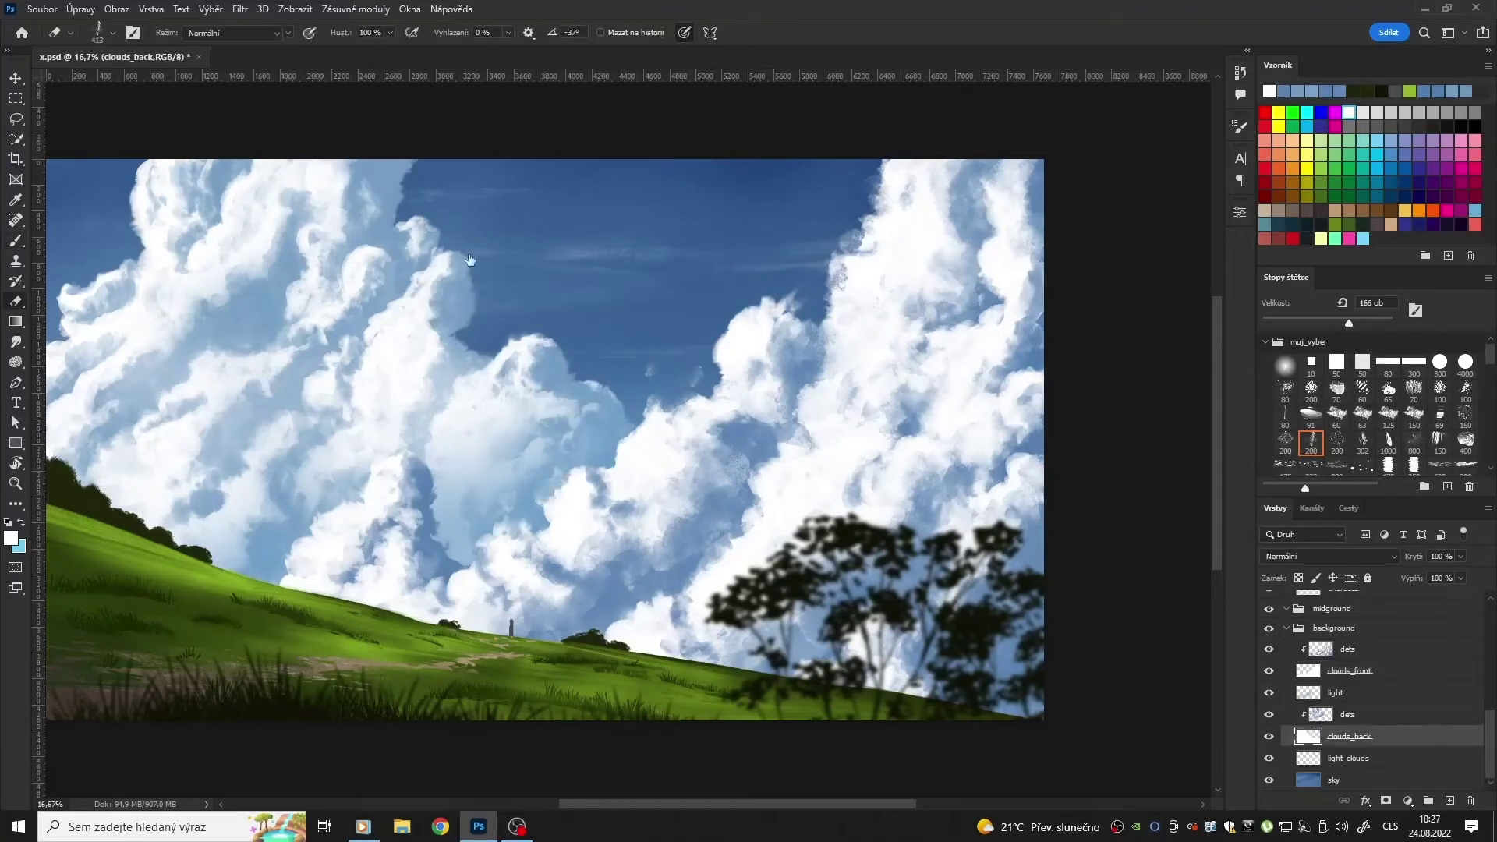
key(r)
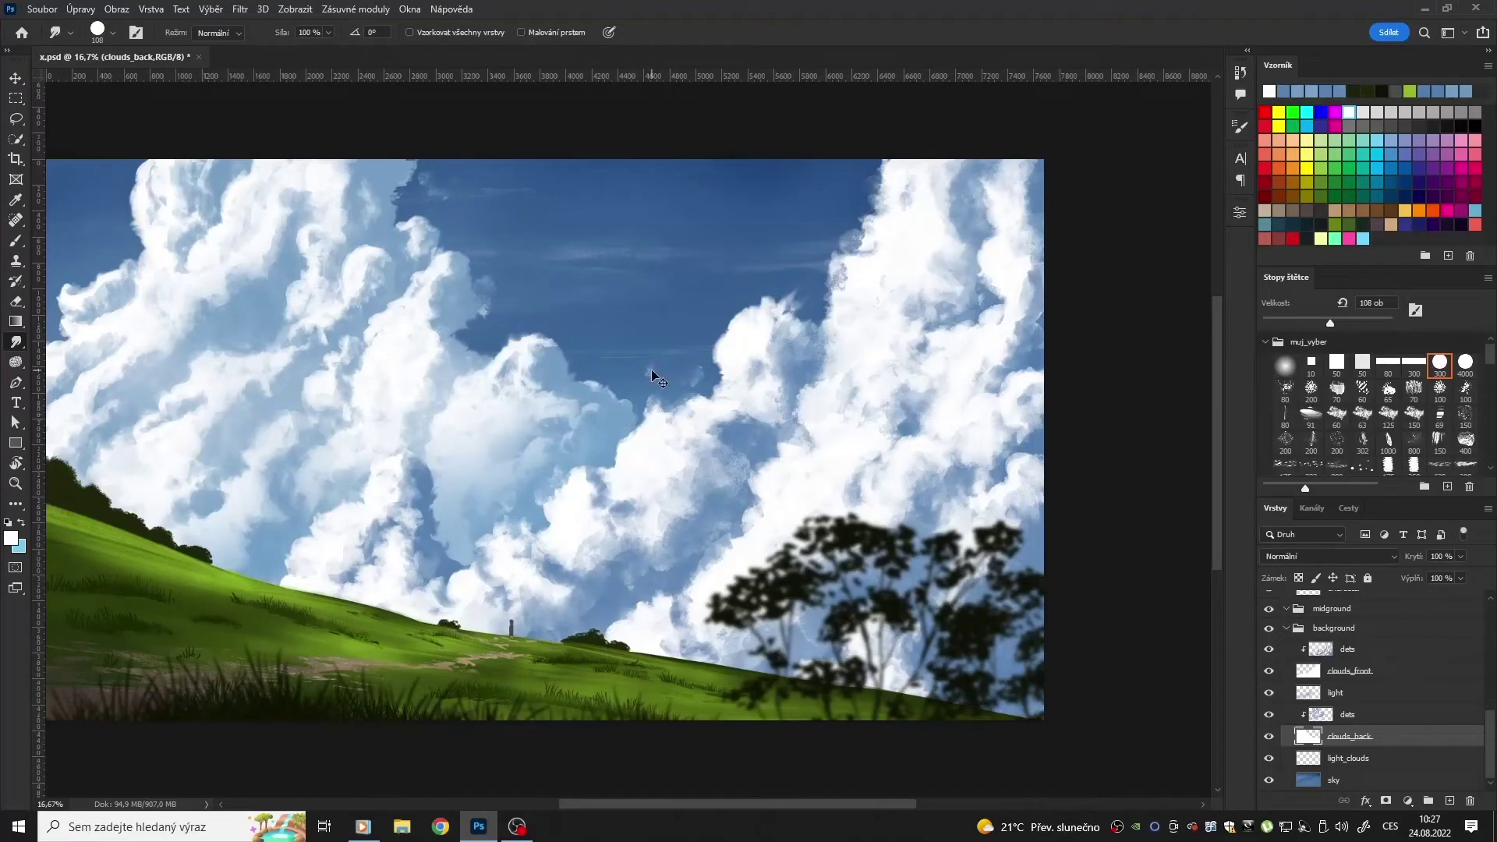
key(alt+bracketright)
key(alt+bracketright)
key(alt+bracketright)
mouse_move(866, 195)
mouse_down()
mouse_move(834, 265)
mouse_move(849, 280)
mouse_up()
key(e)
key(alt+bracketleft)
key(alt+bracketleft)
key(alt+bracketleft)
key(bracketleft)
key(bracketleft)
key(bracketleft)
Step: Pan across the painting and move from the top dets layer to the sky layer
drag(137, 224, 292, 224)
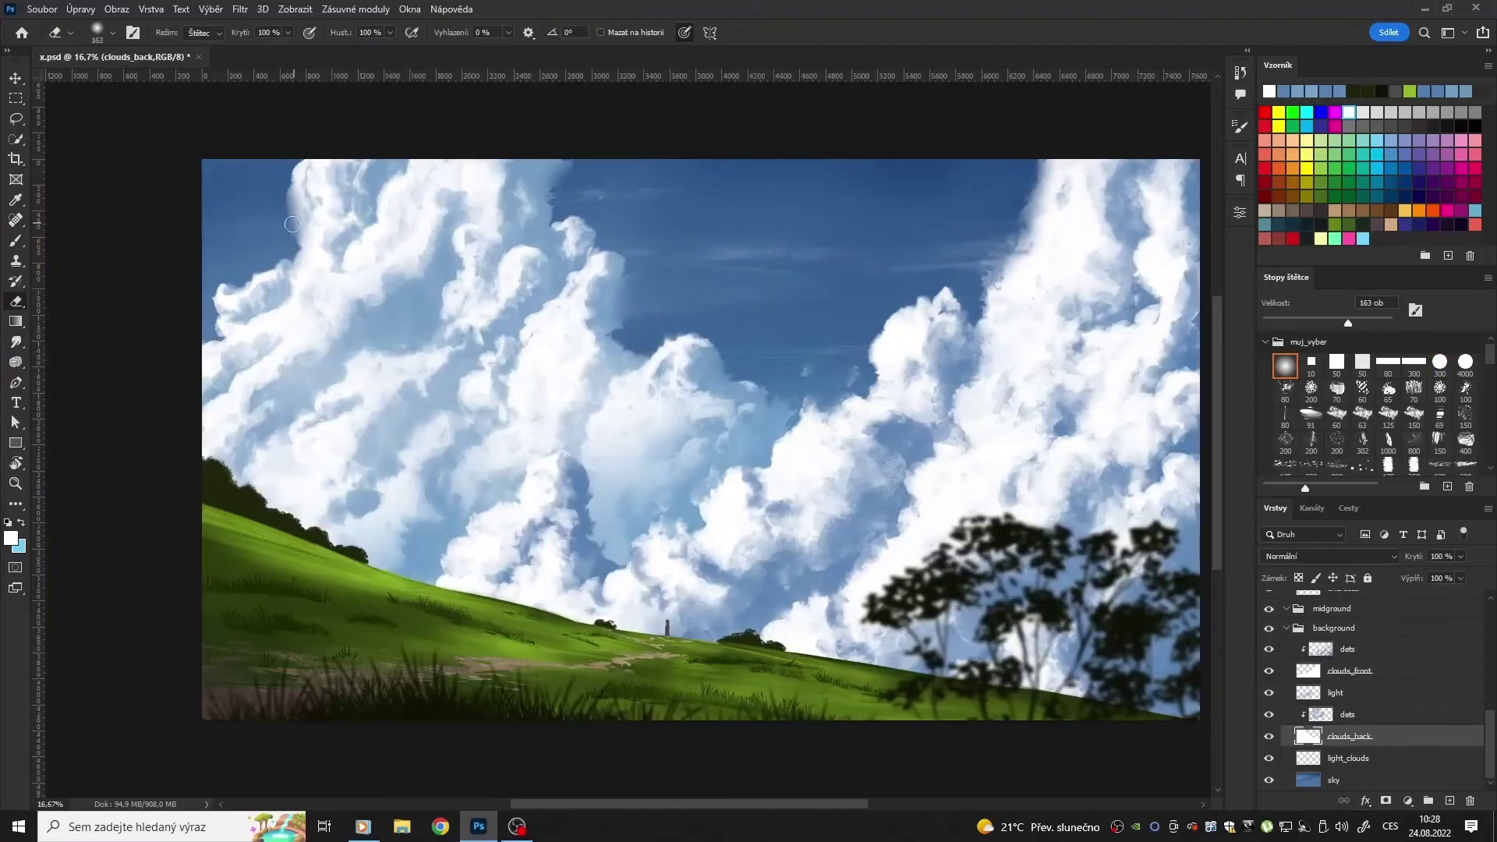
drag(304, 152, 111, 152)
key(alt+bracketright)
key(alt+bracketright)
key(alt+bracketright)
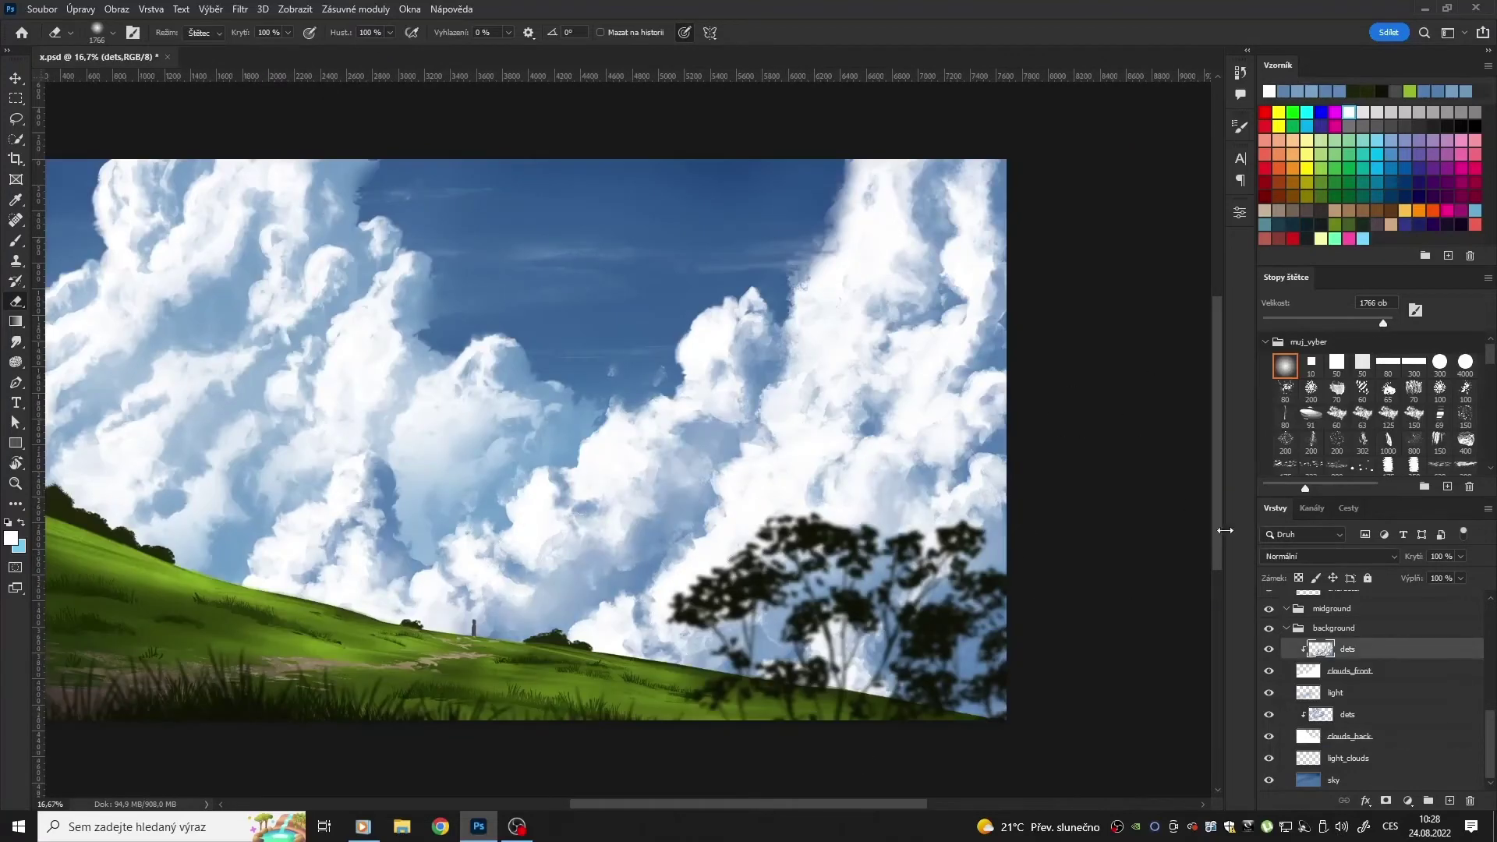
key(b)
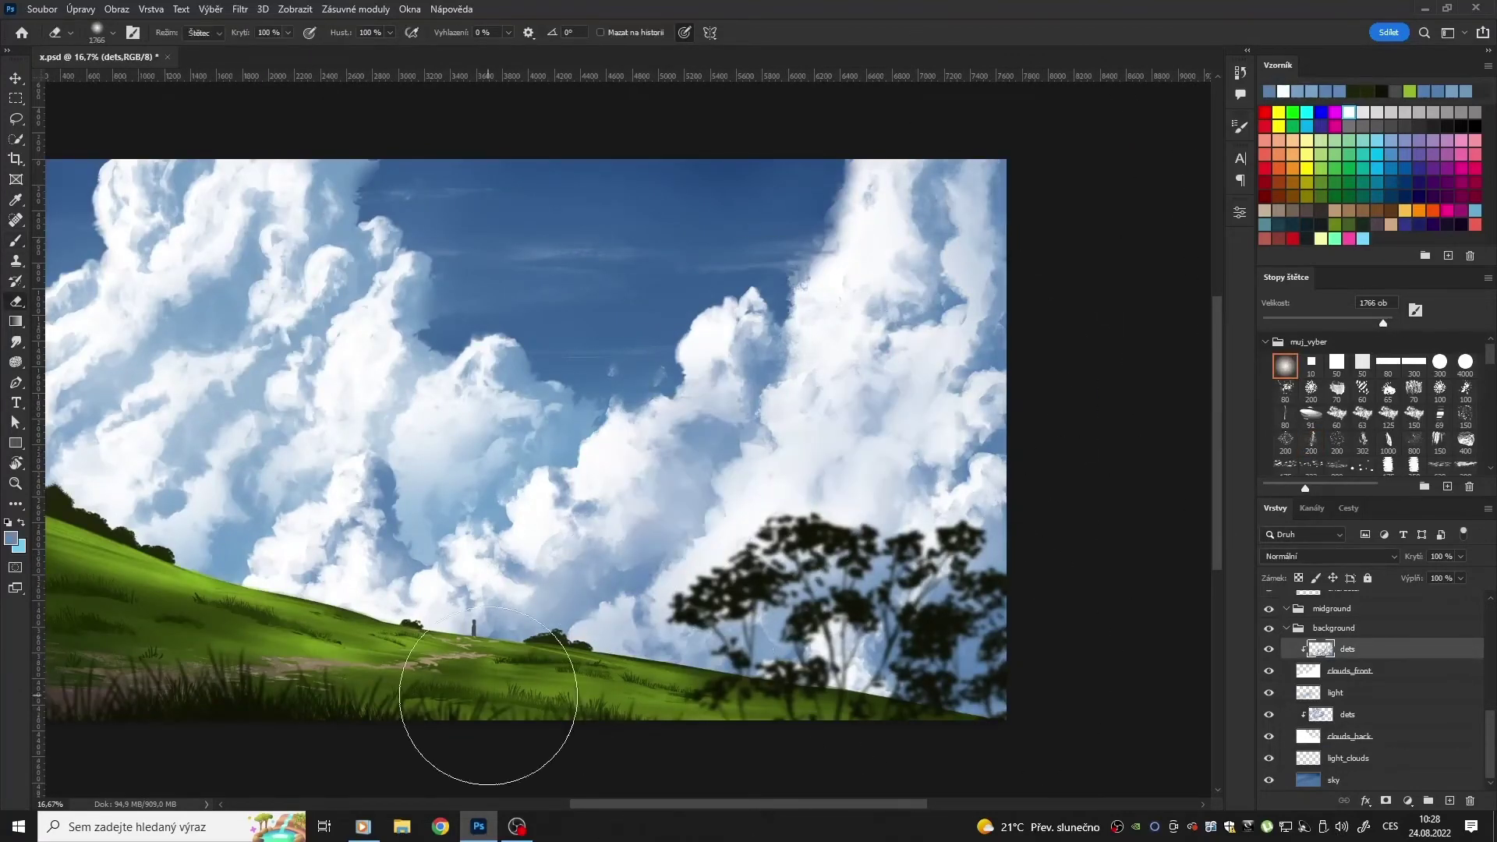
key(m)
mouse_move(602, 725)
mouse_down()
mouse_move(794, 725)
mouse_move(693, 725)
mouse_up()
key(alt+bracketleft)
key(alt+bracketleft)
key(alt+bracketleft)
Step: Sample a green from the hill and paint light-green highlights on the left bushes
key(g)
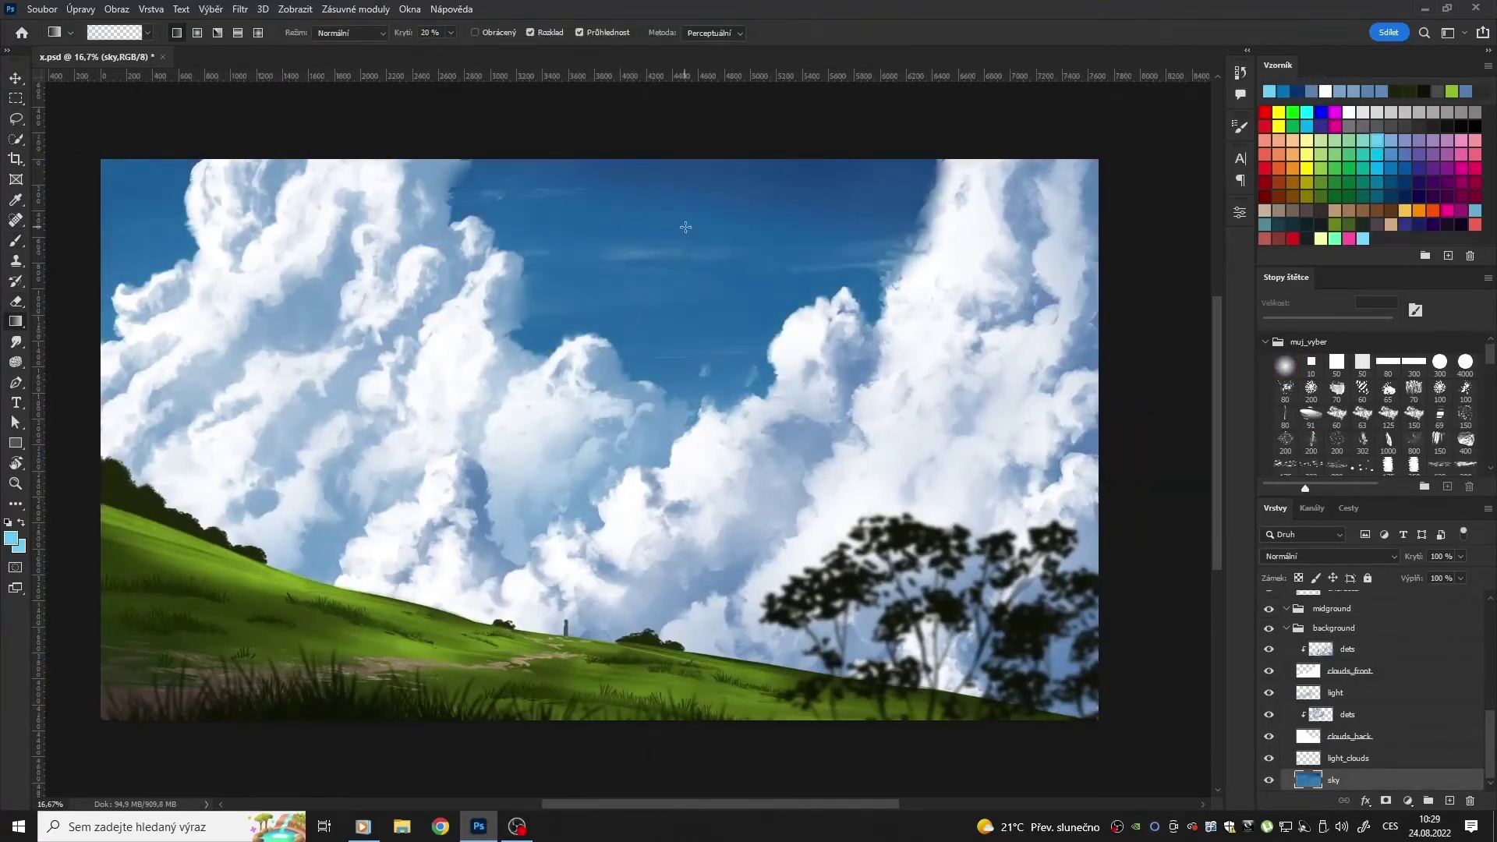
drag(769, 780, 952, 779)
key(alt+bracketright)
key(alt+bracketright)
key(alt+bracketright)
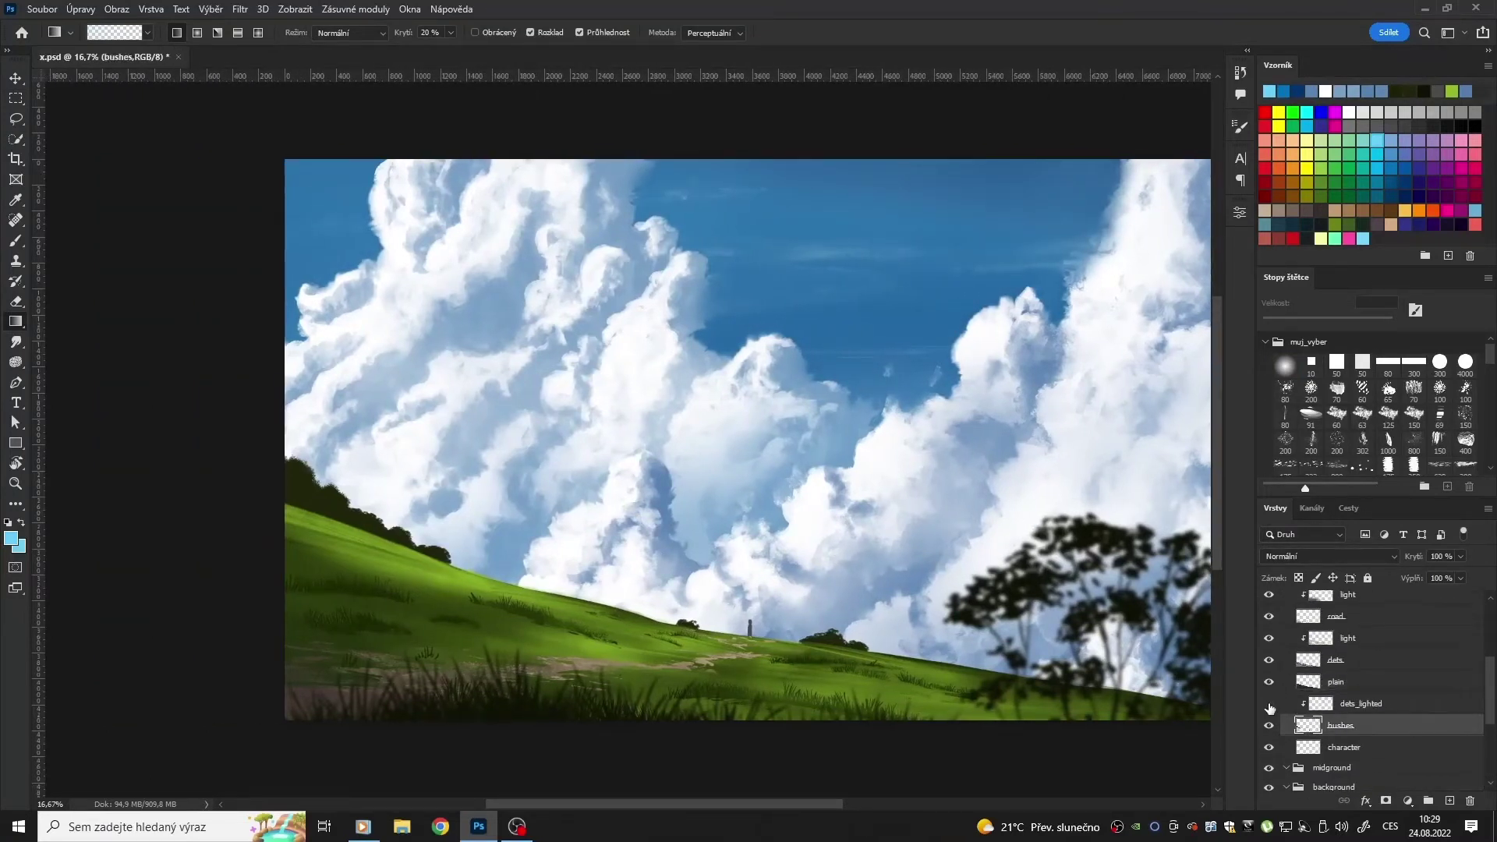
key(b)
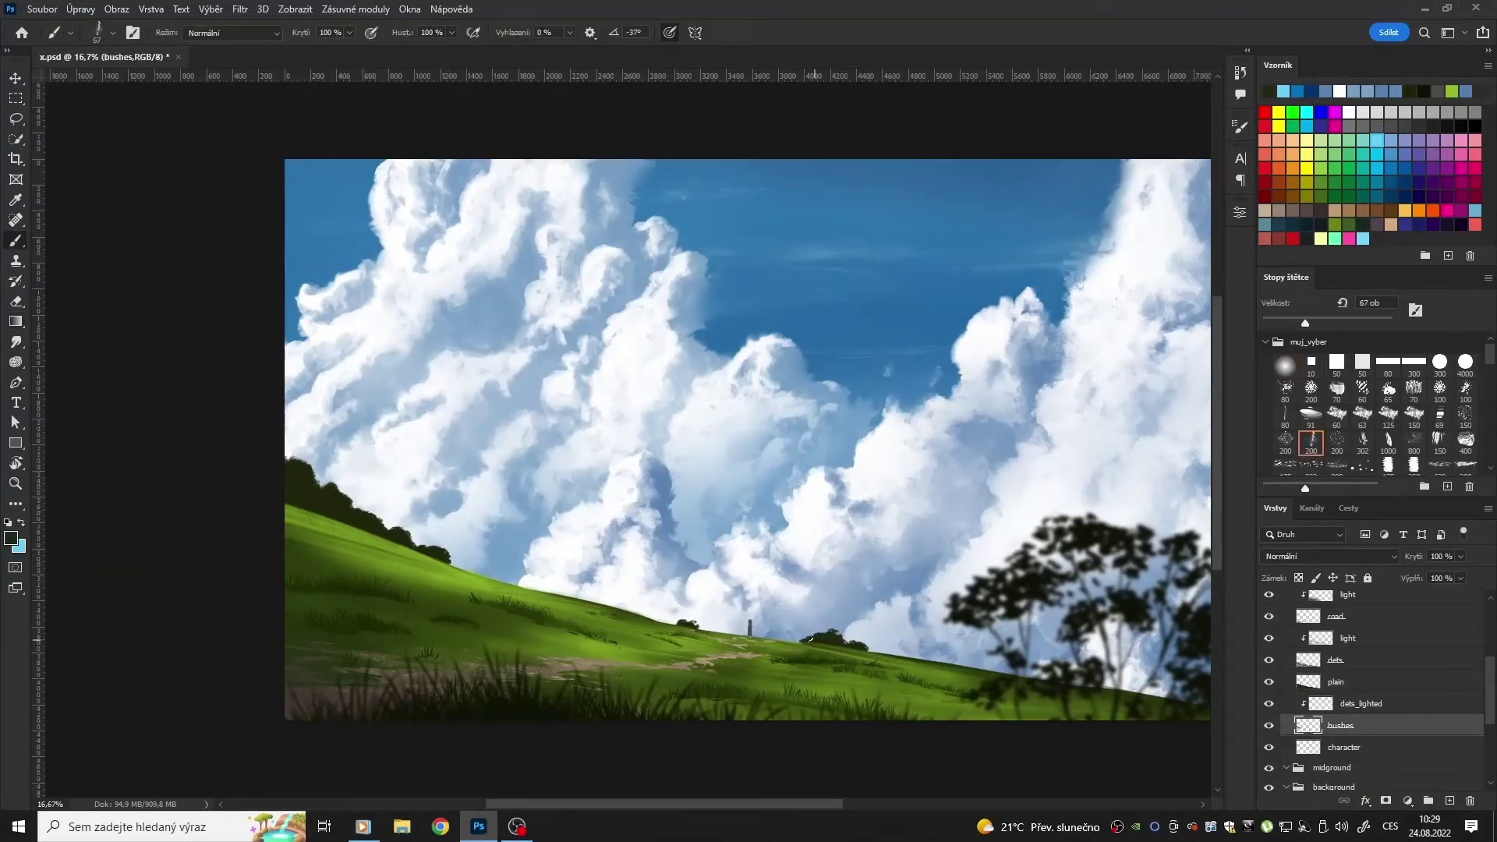
key(alt+bracketright)
alt+click(799, 643)
drag(807, 640, 829, 639)
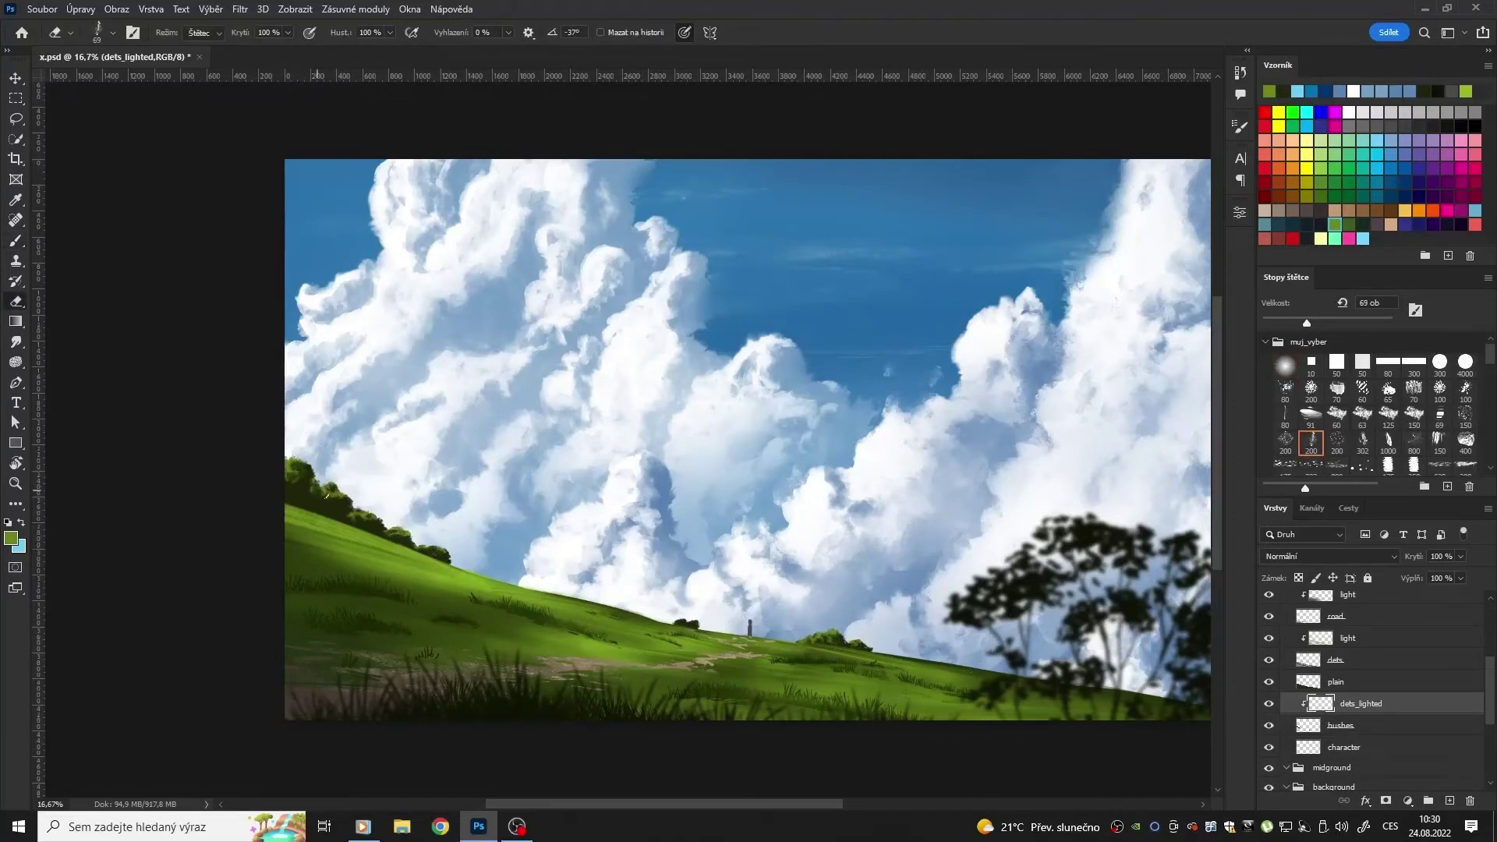
Step: Add a new empty layer and clip it to the details layer below
key(e)
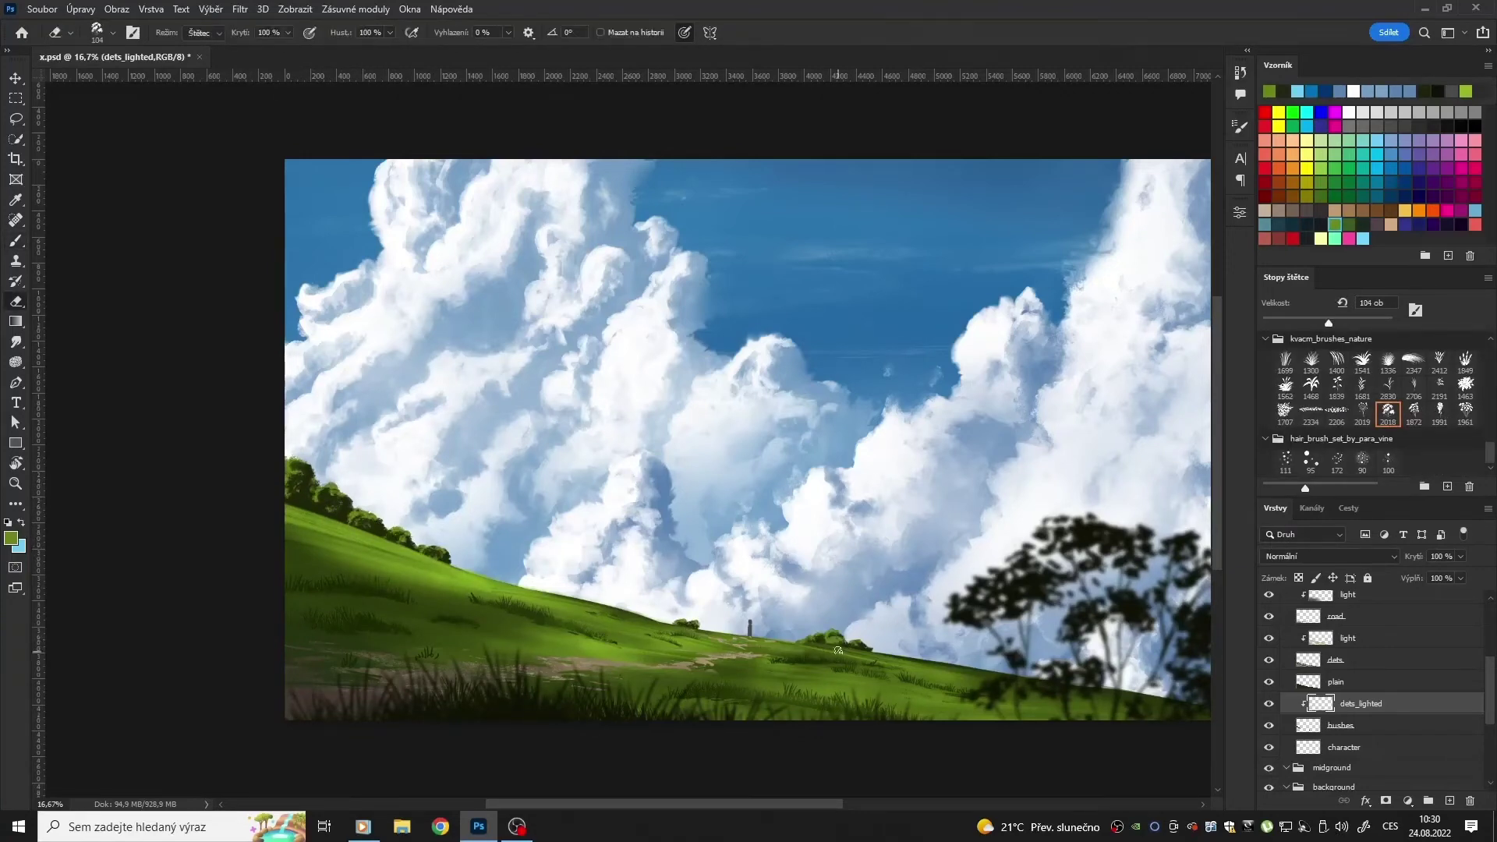
key(ctrl+u)
key(Return)
key(ctrl+shift+alt+n)
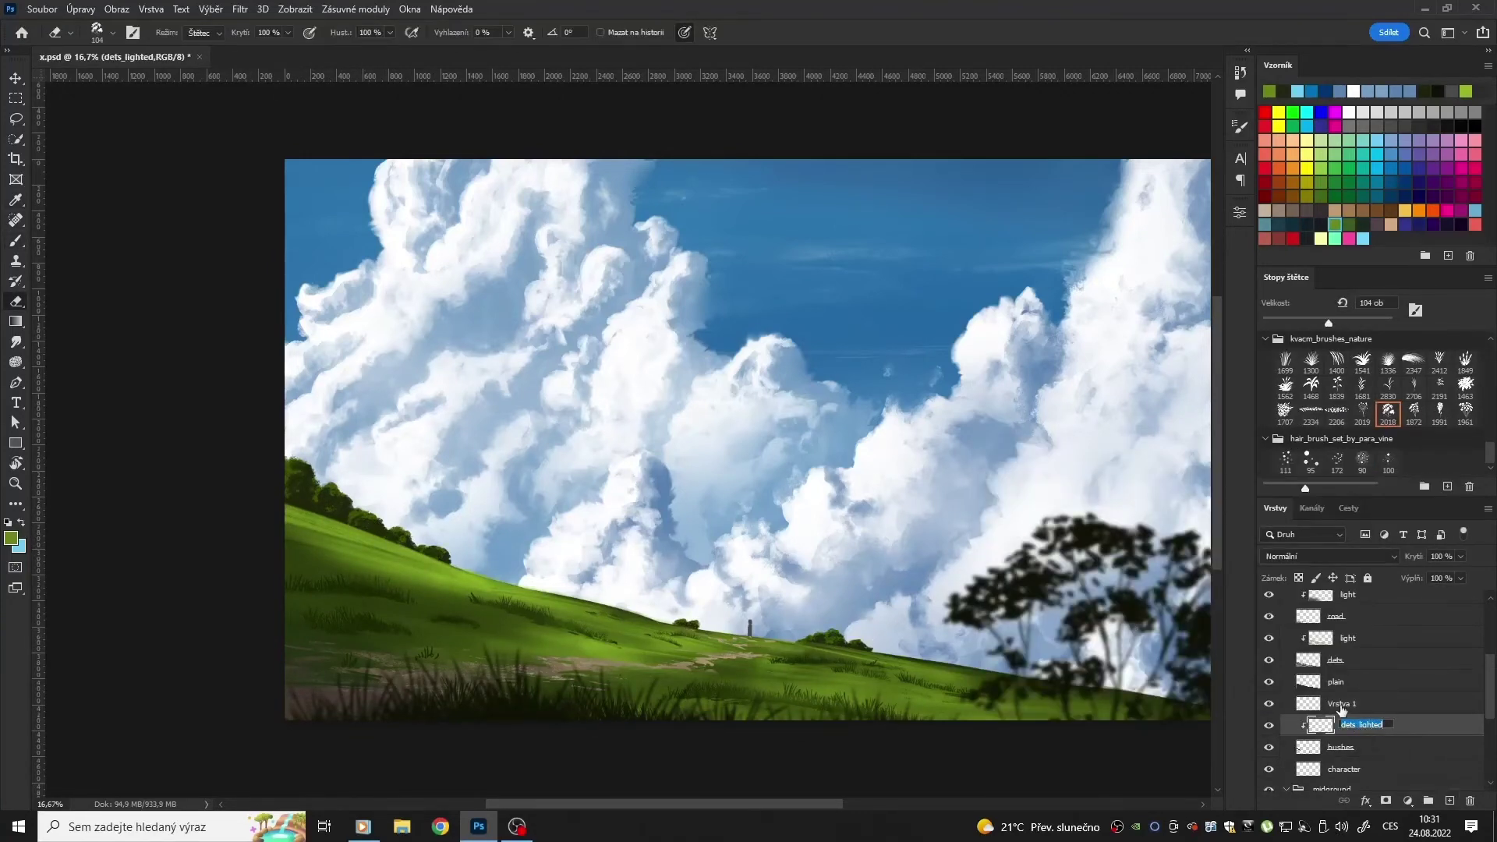
right_click(1340, 708)
click(1356, 436)
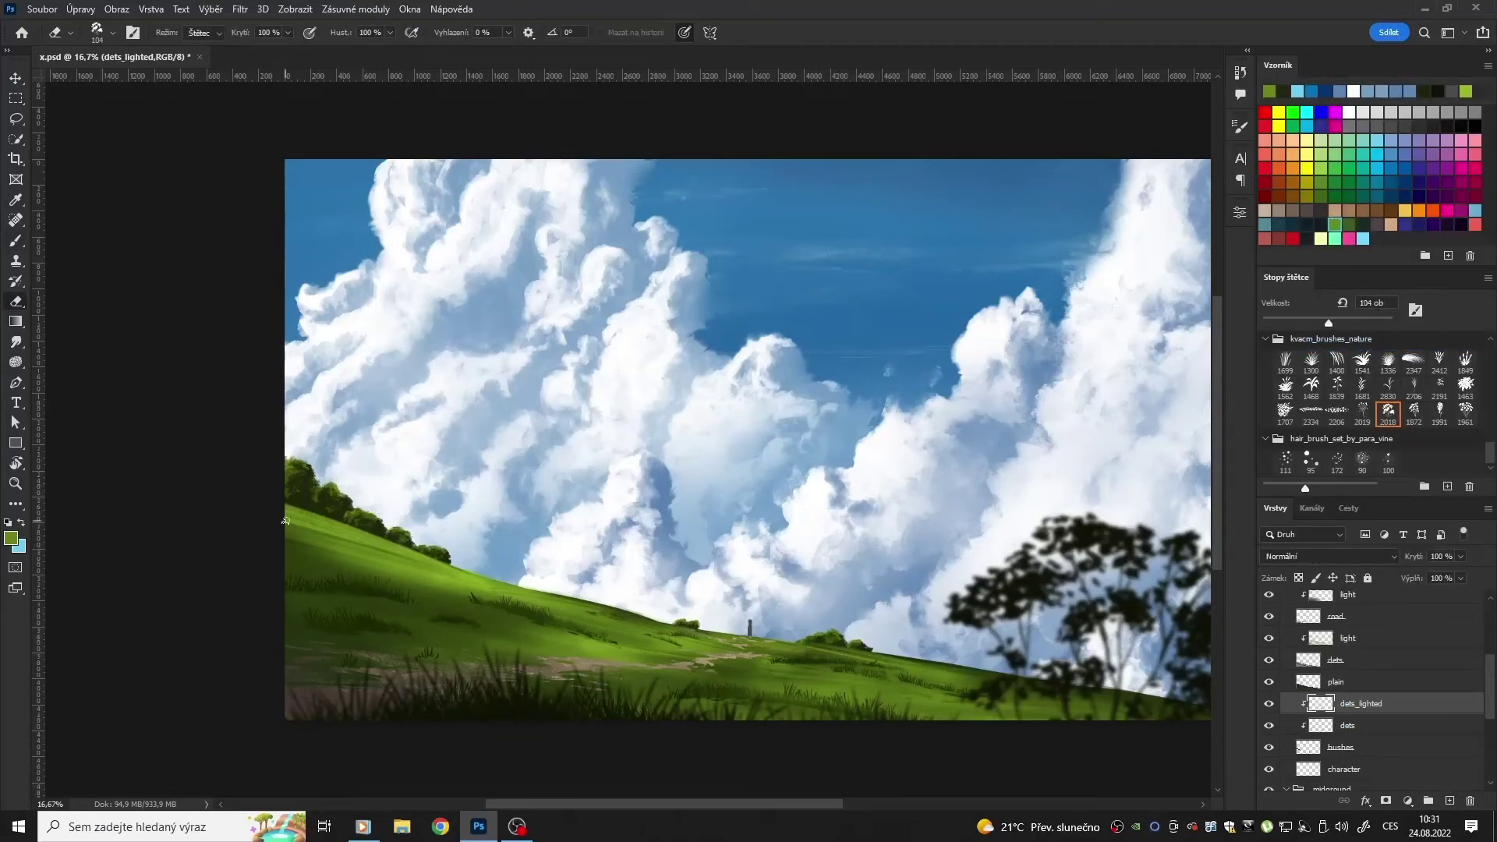
Step: Apply a Hue/Saturation adjustment, then select the dets layer and then the grass layer
key(ctrl+u)
key(Return)
key(e)
click(1442, 659)
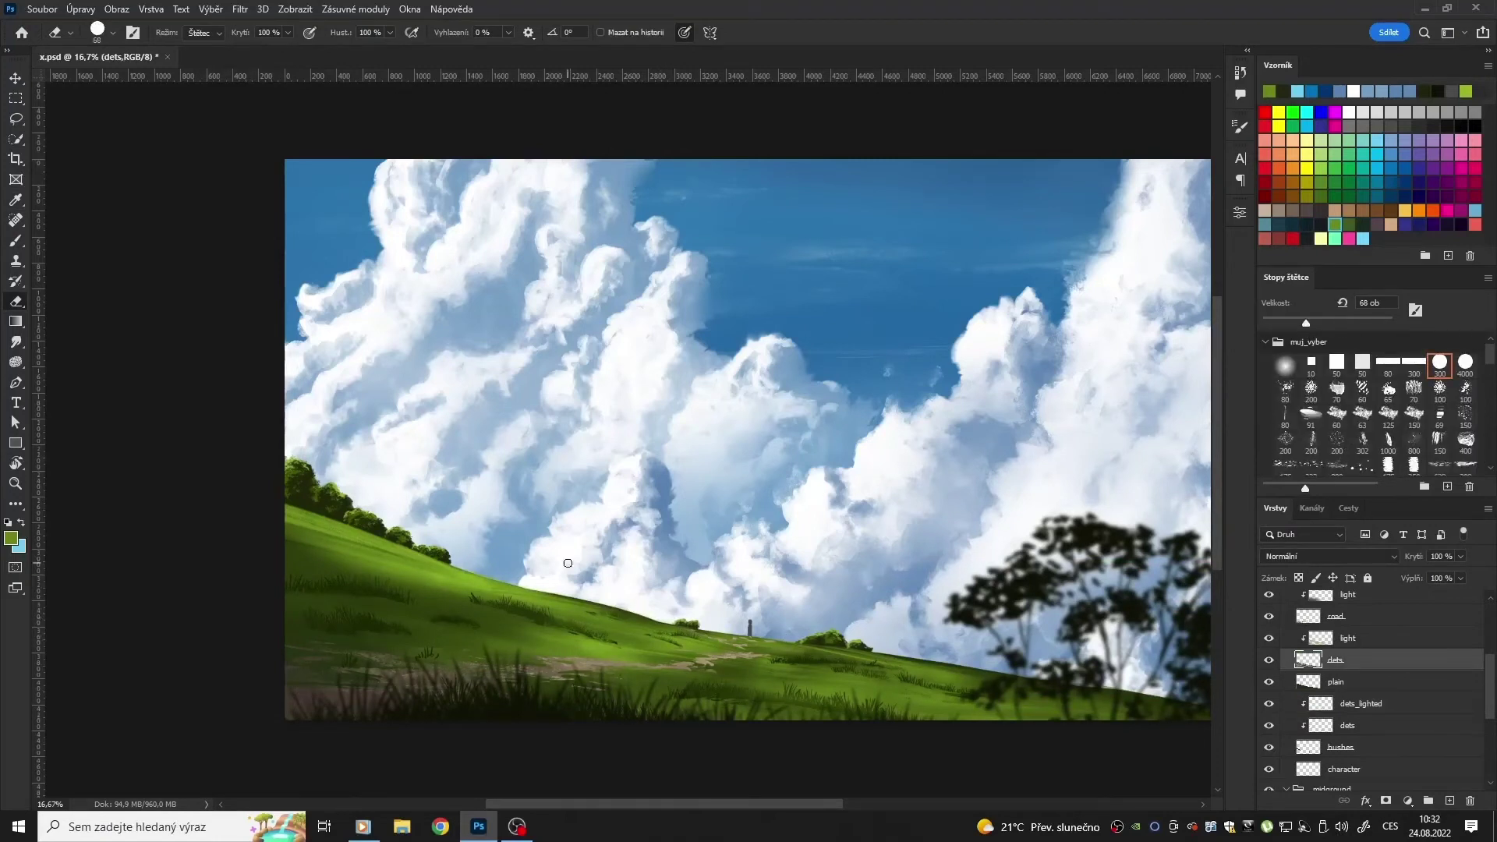
scroll(1372, 696, up, 3)
click(1337, 657)
Step: Apply a quick Hue/Saturation adjustment to brighten the grass colours
key(b)
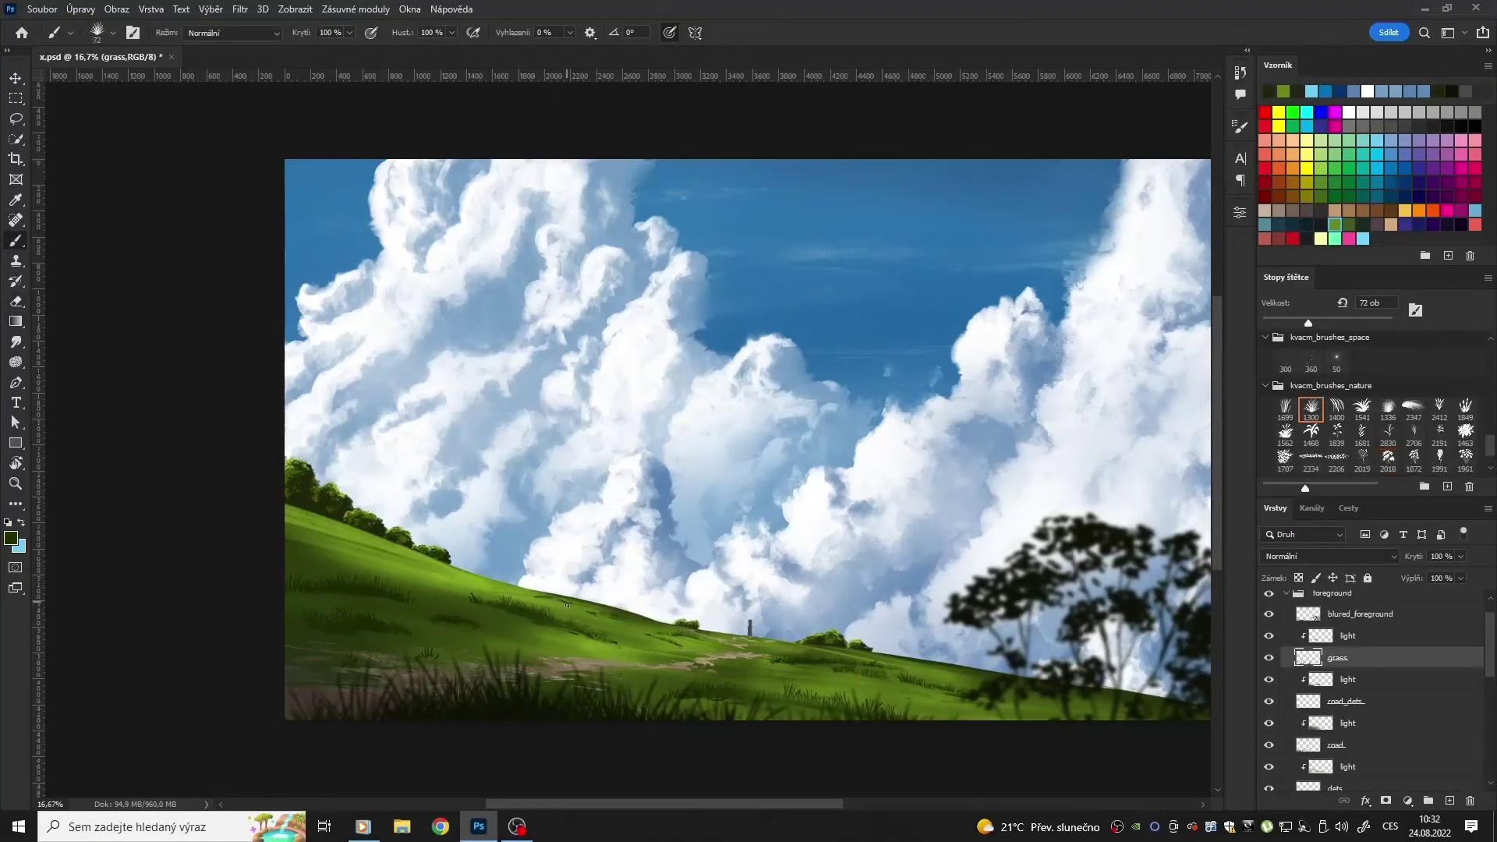
key(e)
scroll(1375, 406, down, 4)
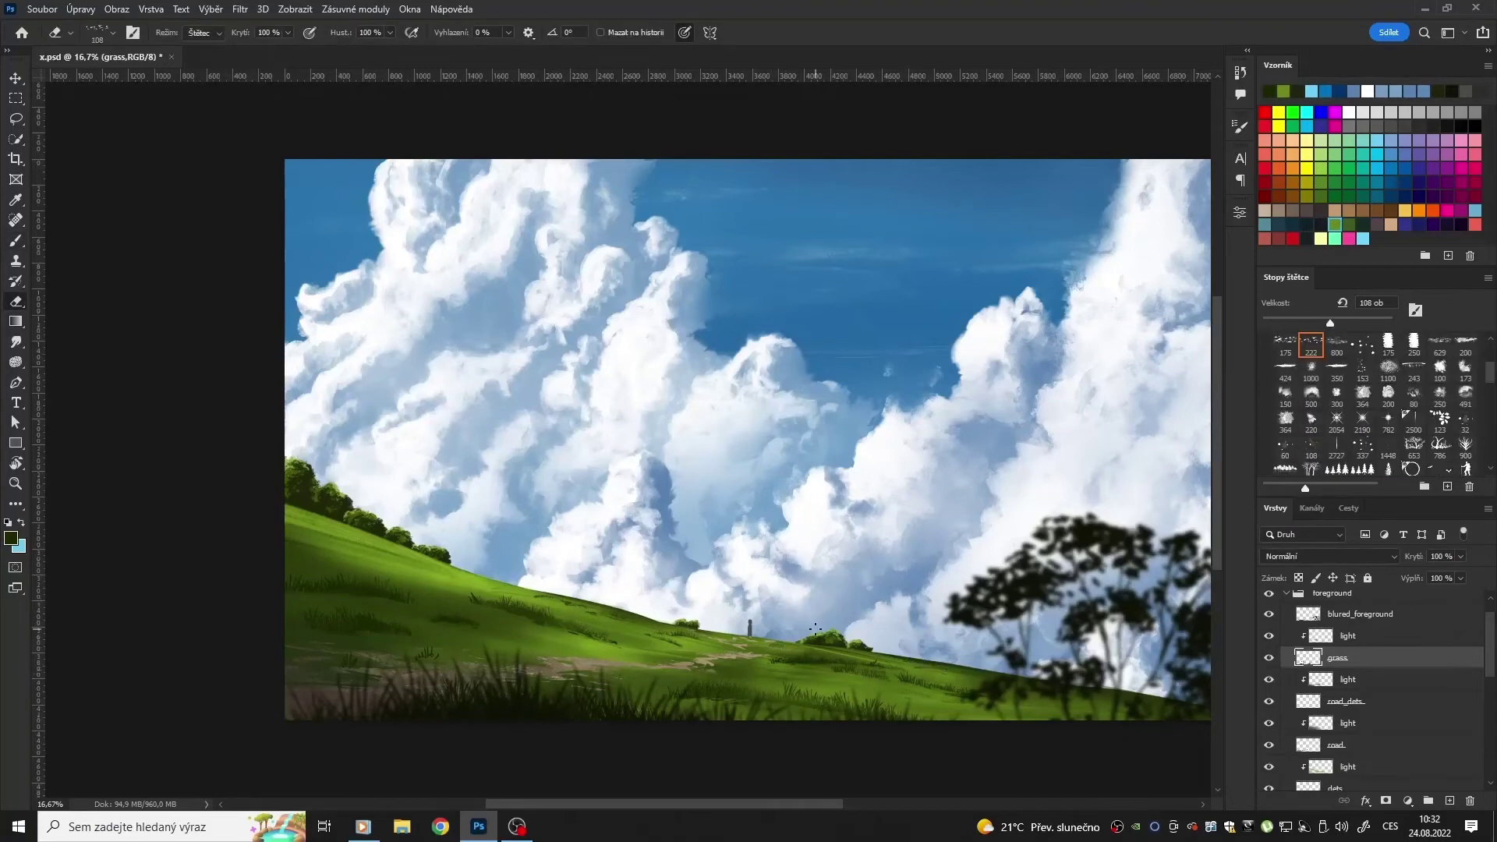
key(ctrl+u)
key(Return)
Step: On the light layers, pick lime green and a soft round brush, and enlarge the brush and eraser
click(1347, 636)
key(b)
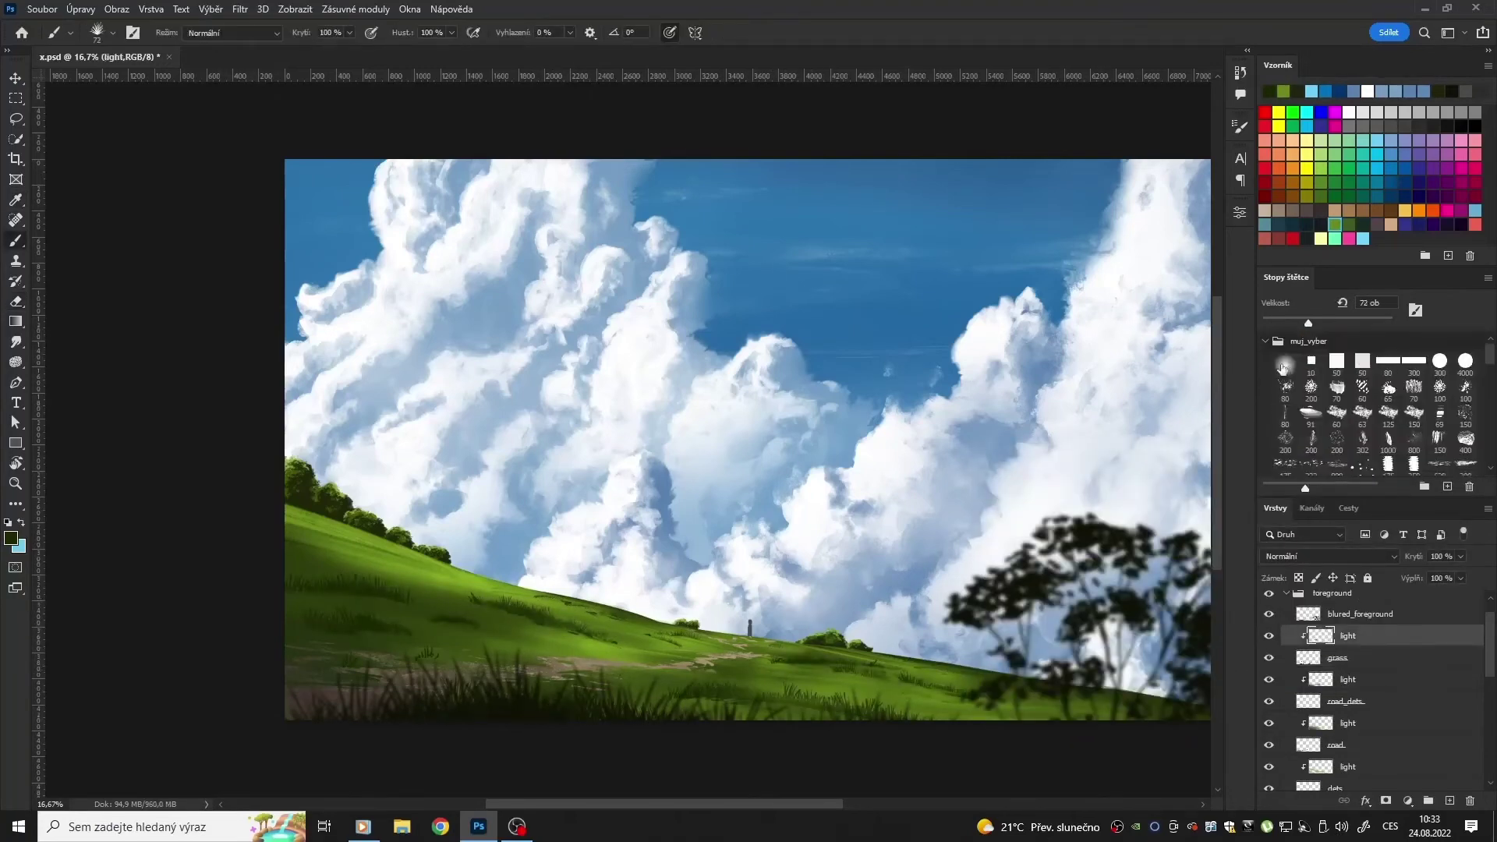
click(11, 538)
key(Return)
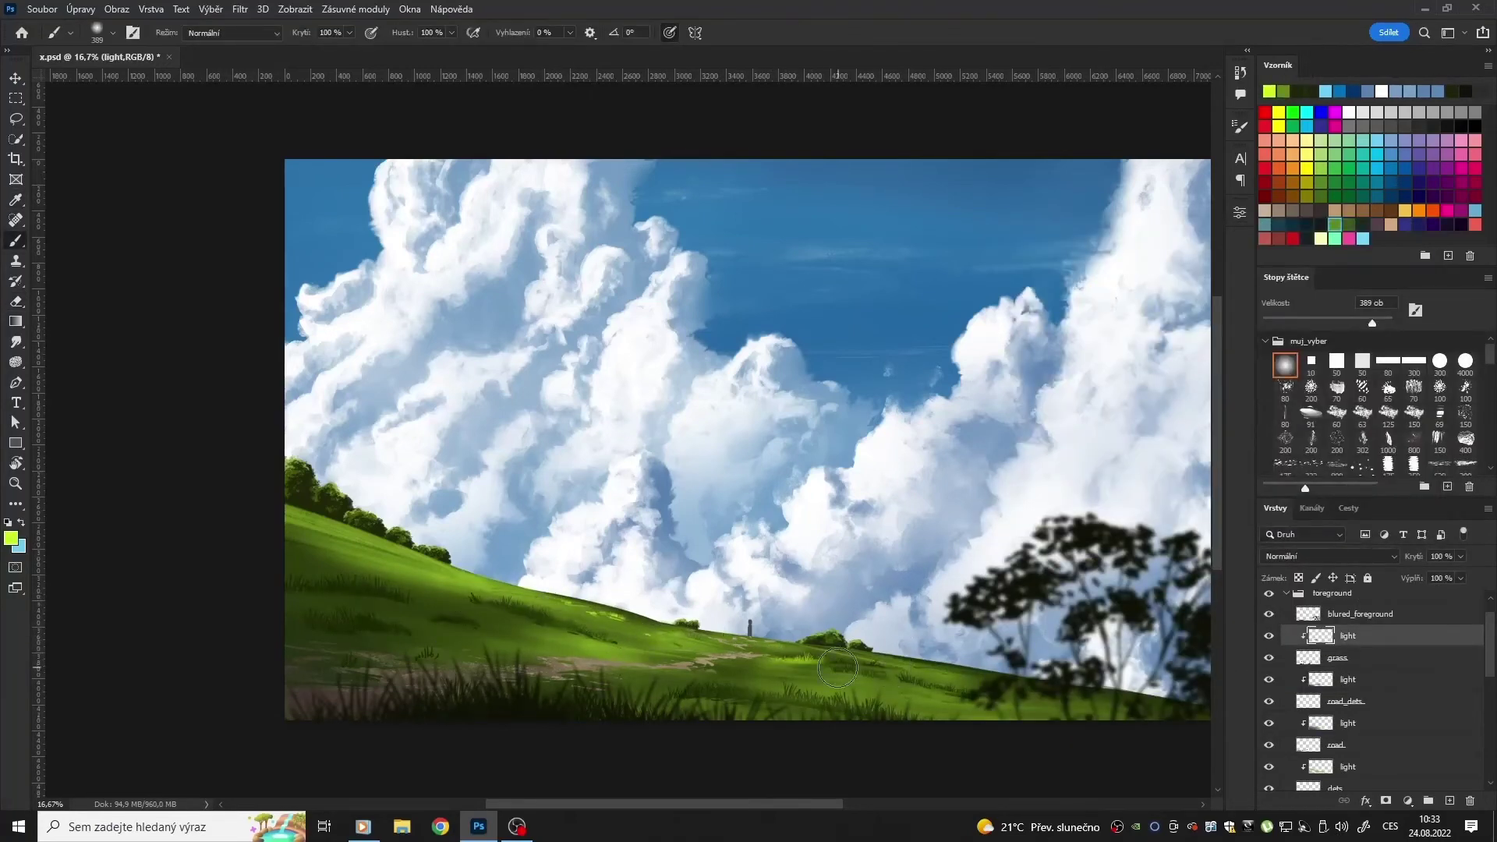
ctrl+click(749, 678)
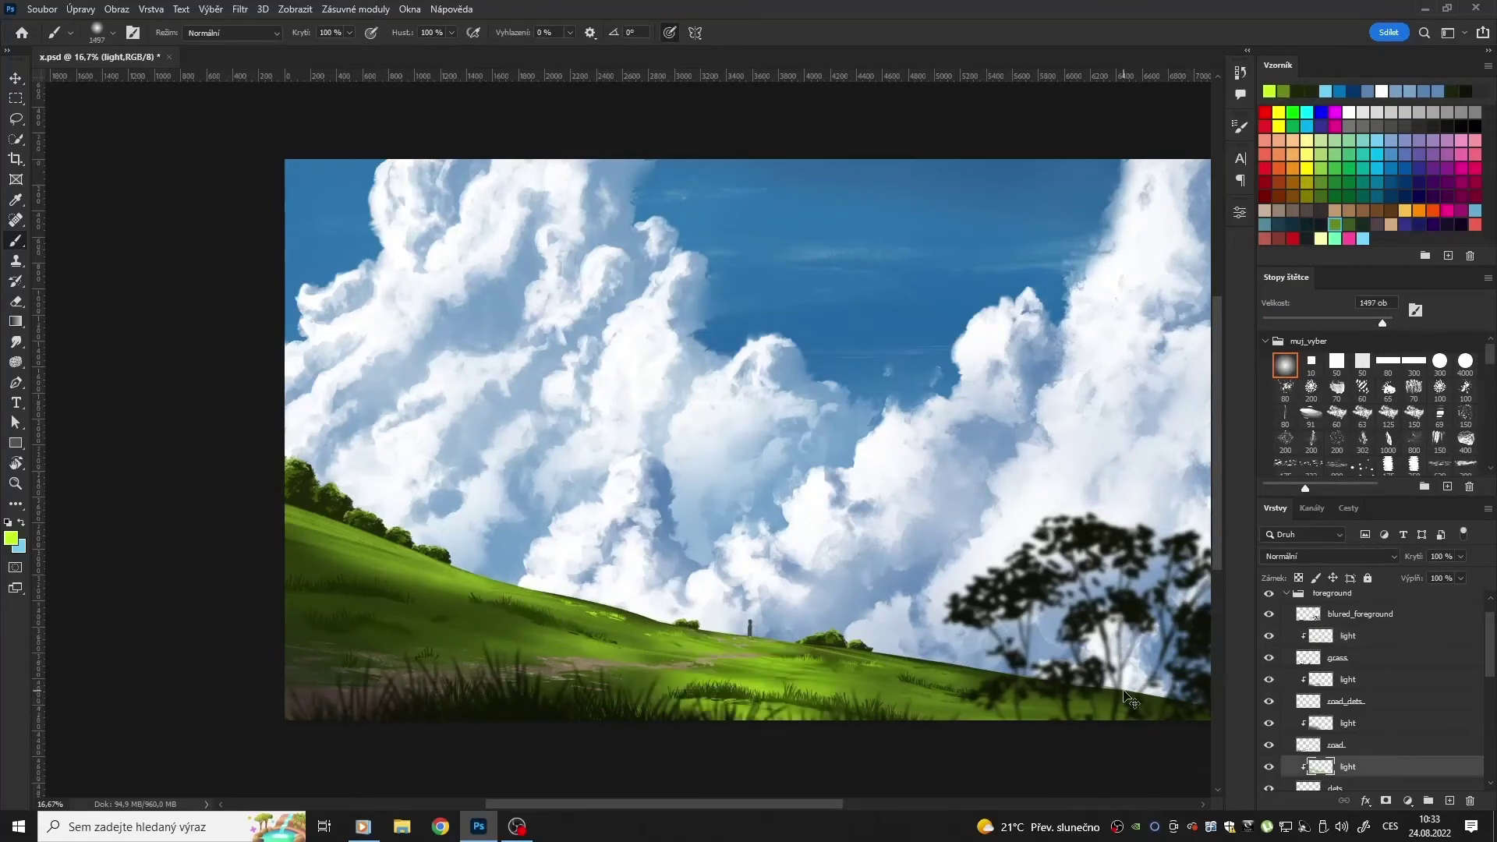
click(1311, 460)
key(e)
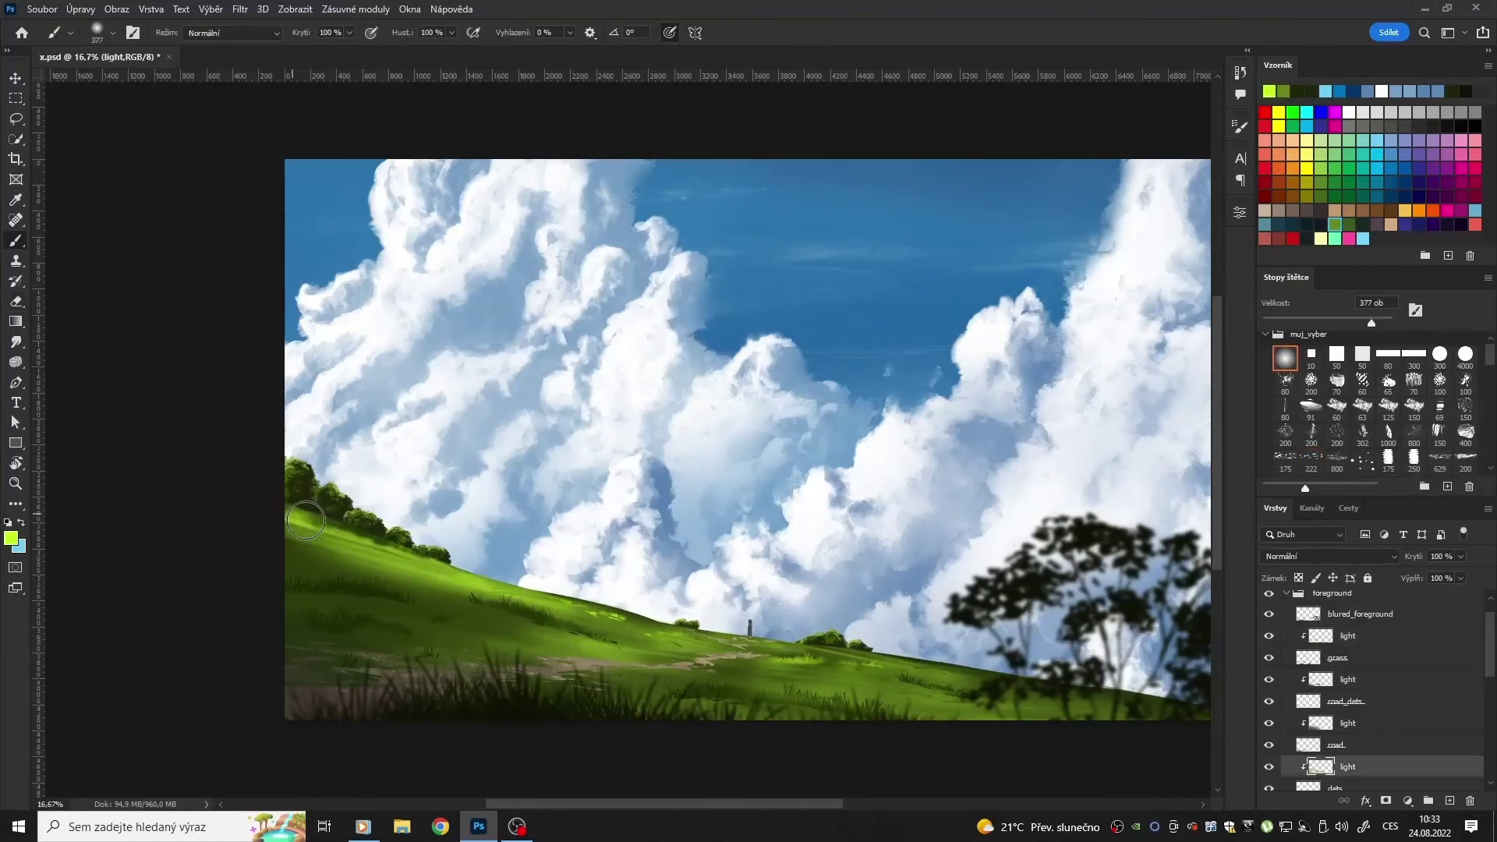
drag(341, 524, 268, 550)
Step: Toggle the light layer's visibility to compare the lit grass, then zoom into the hillside
key(b)
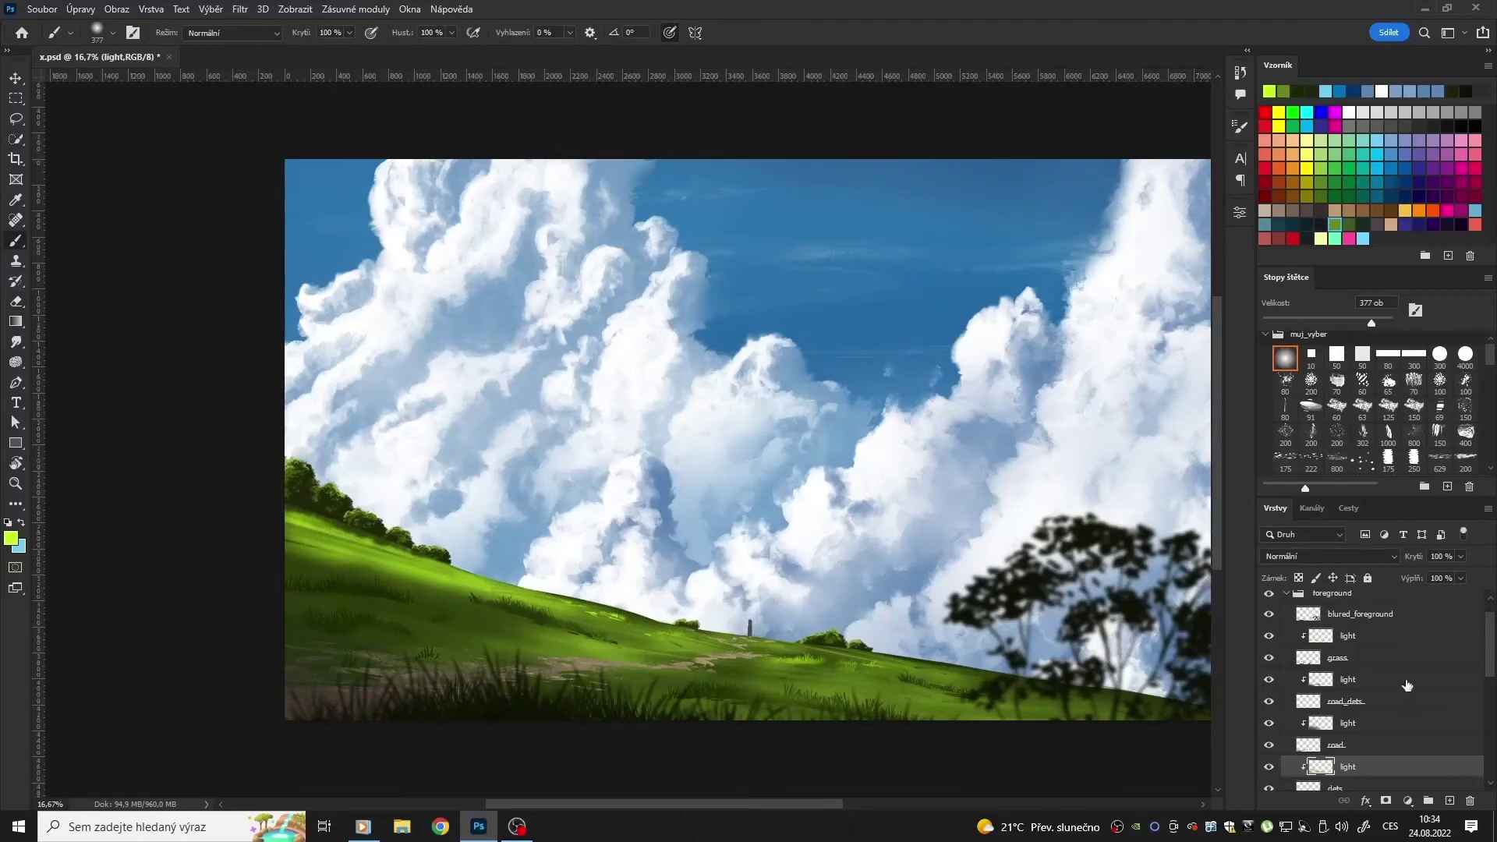
alt+click(417, 611)
click(1335, 735)
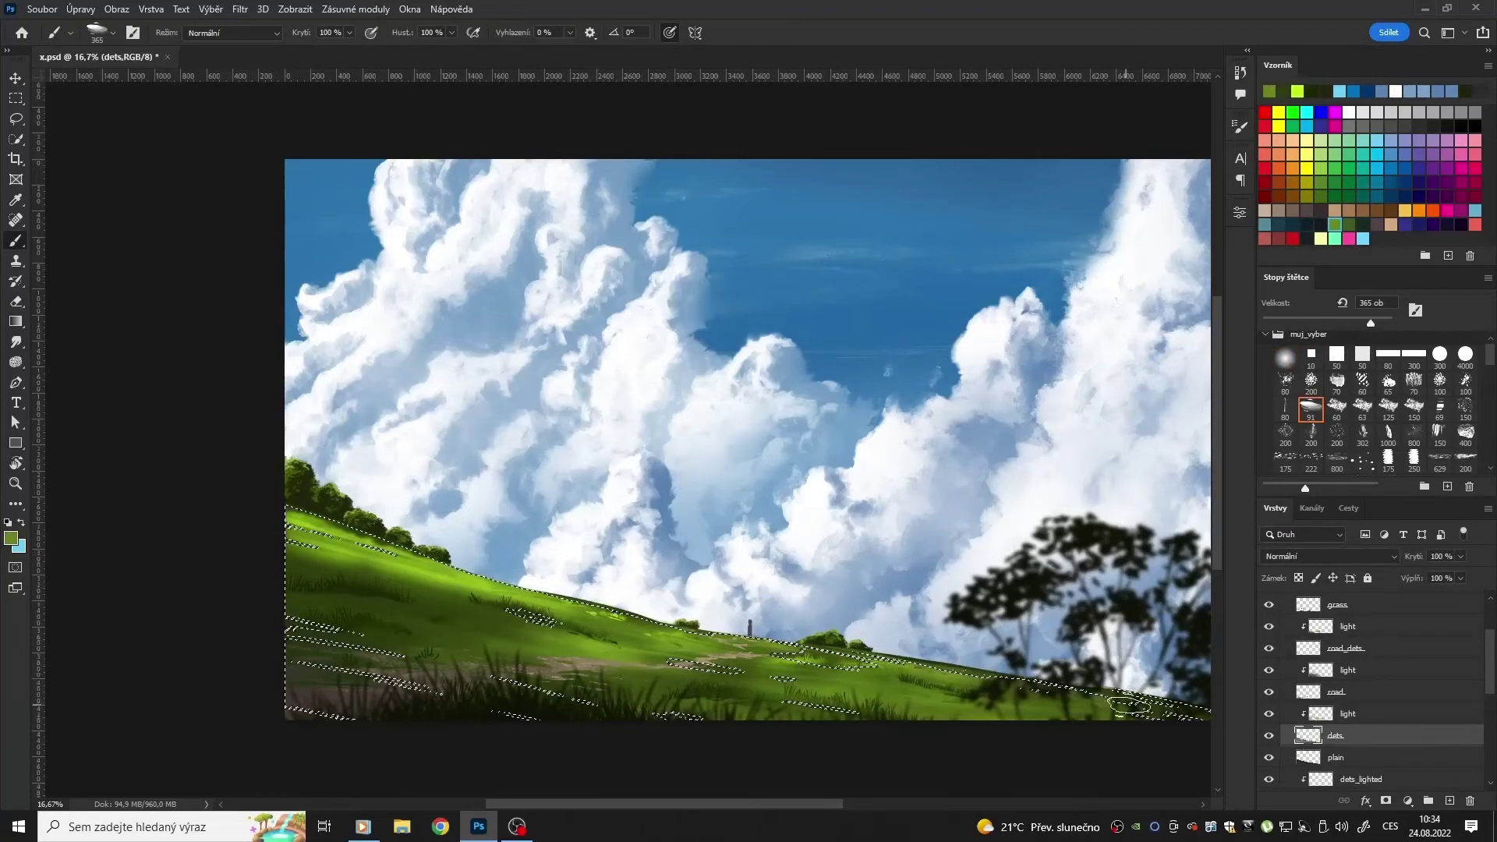
key(ctrl+d)
click(1269, 713)
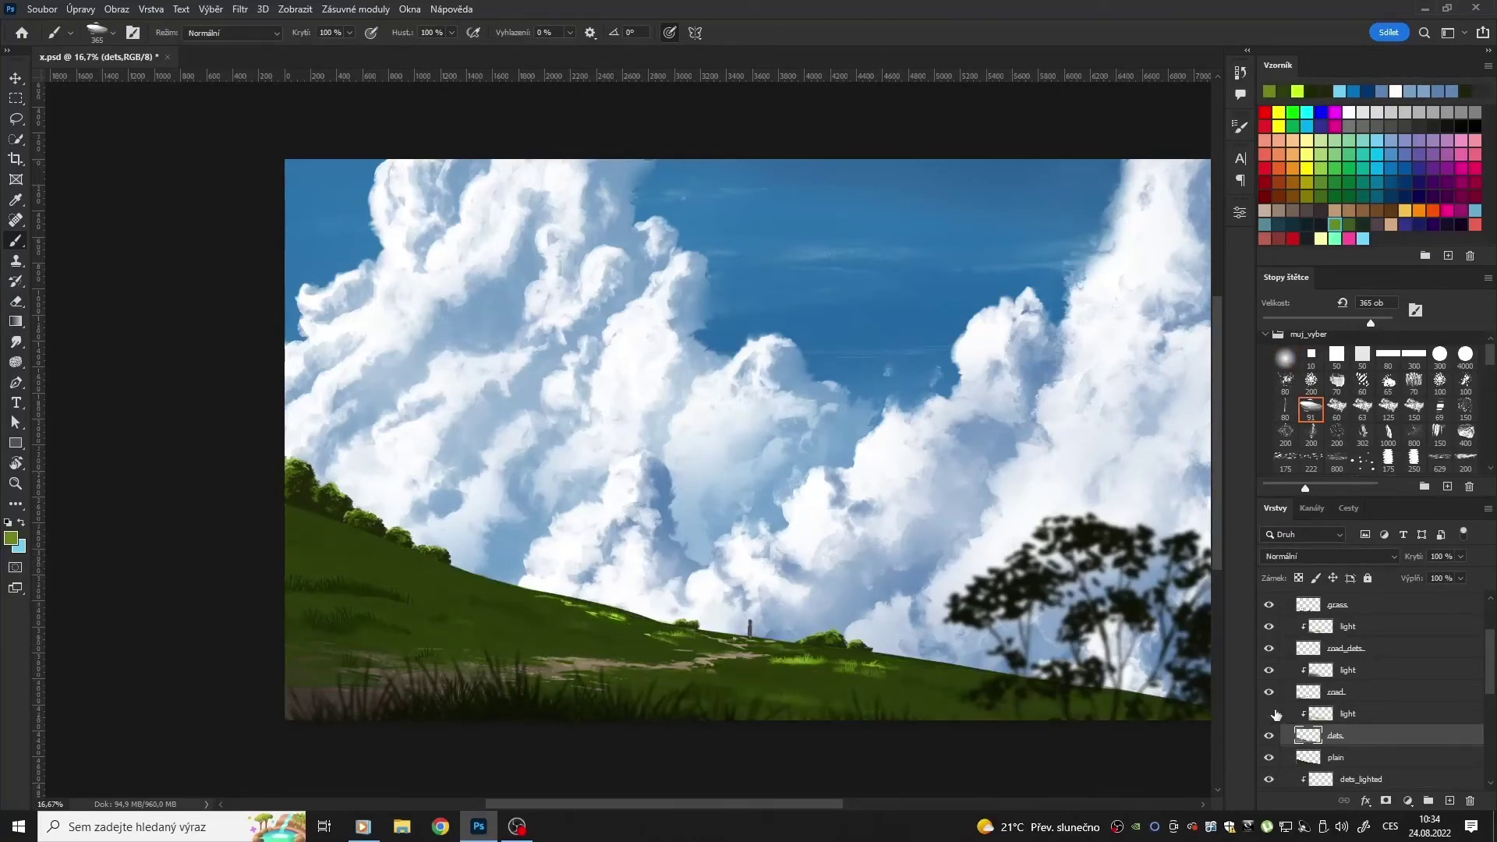
click(1268, 713)
key(ctrl+shift+d)
scroll(964, 524, up, 1)
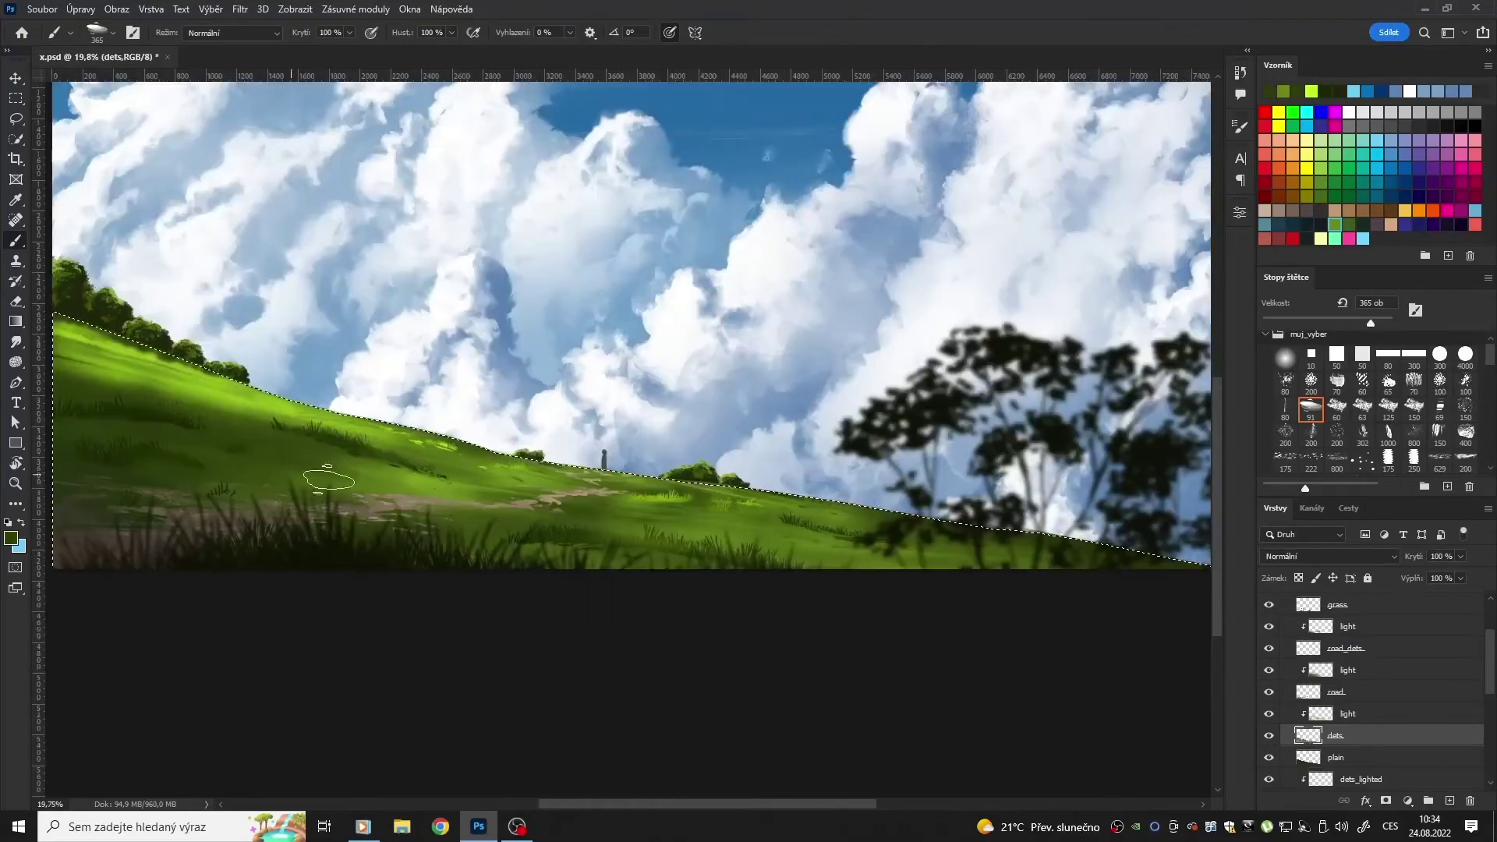
Step: Erase light from the grass below the bushes and brighten the grass under the left bushes
key(ctrl+d)
key(m)
scroll(1462, 687, down, 2)
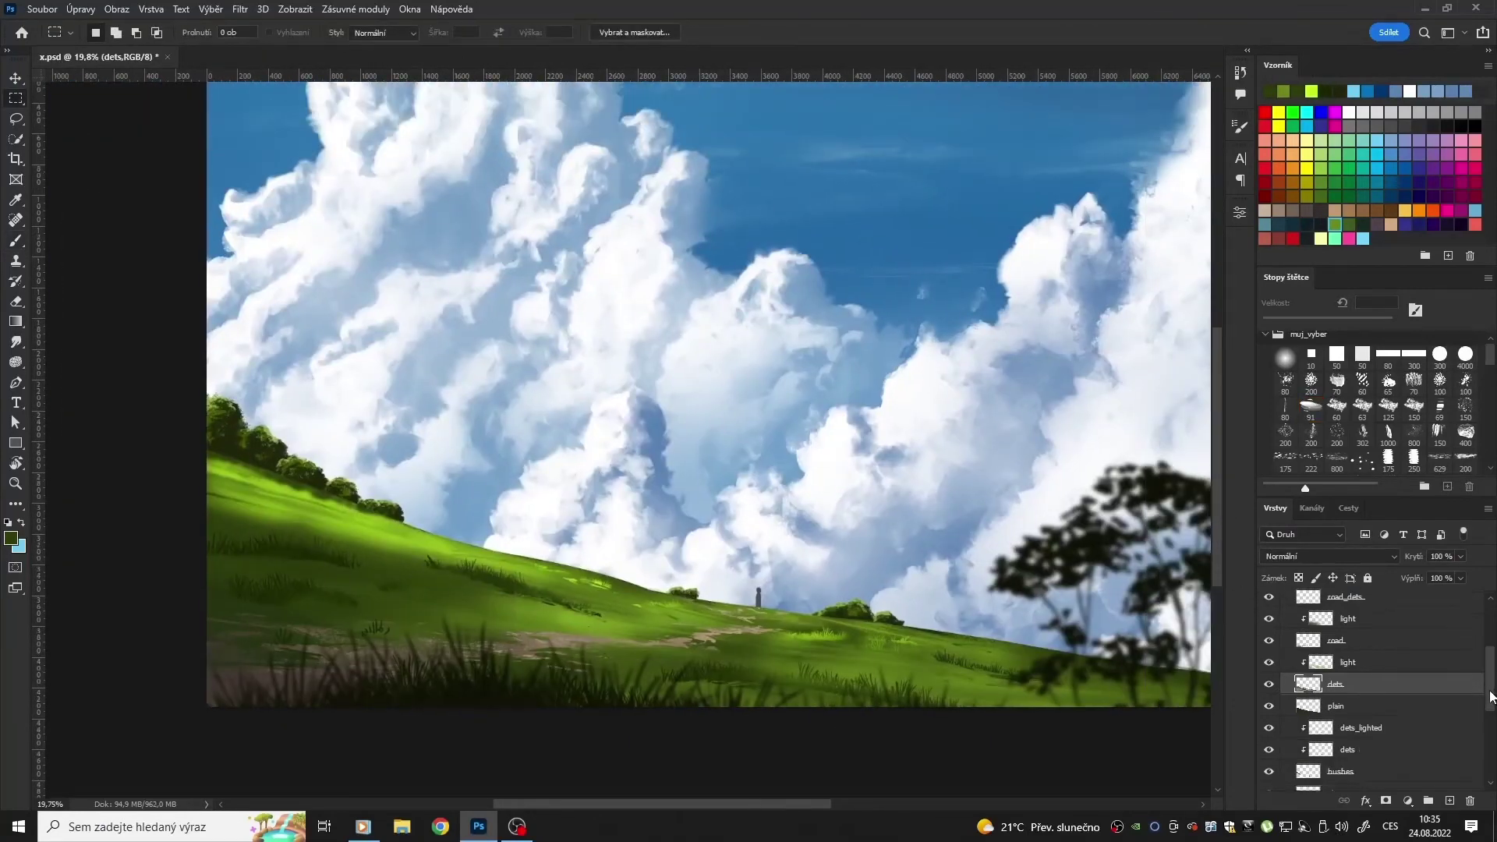
click(1446, 655)
key(e)
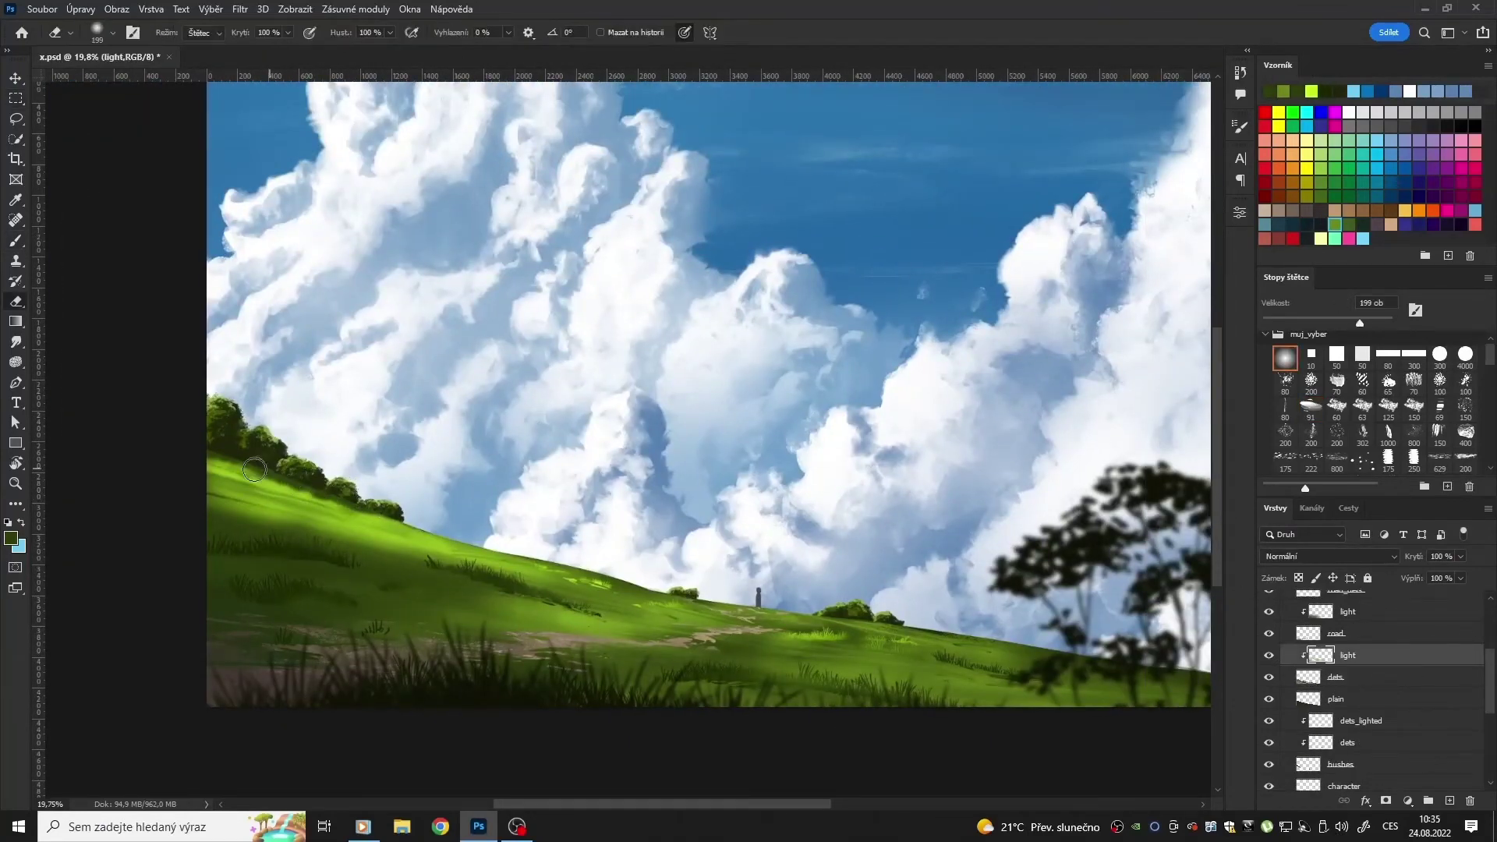
drag(254, 469, 45, 493)
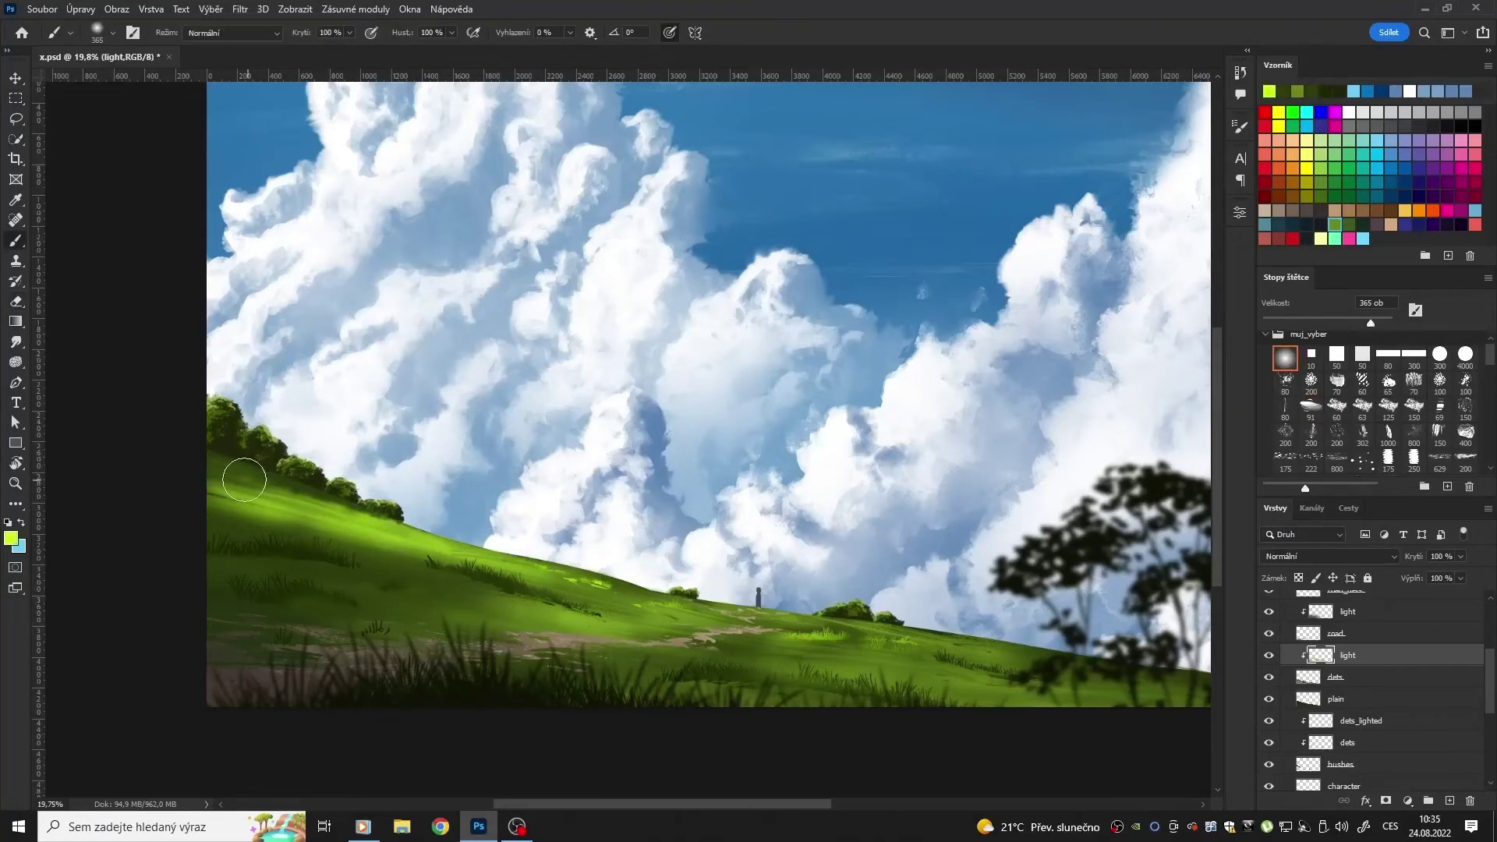
drag(234, 491, 328, 518)
click(229, 464)
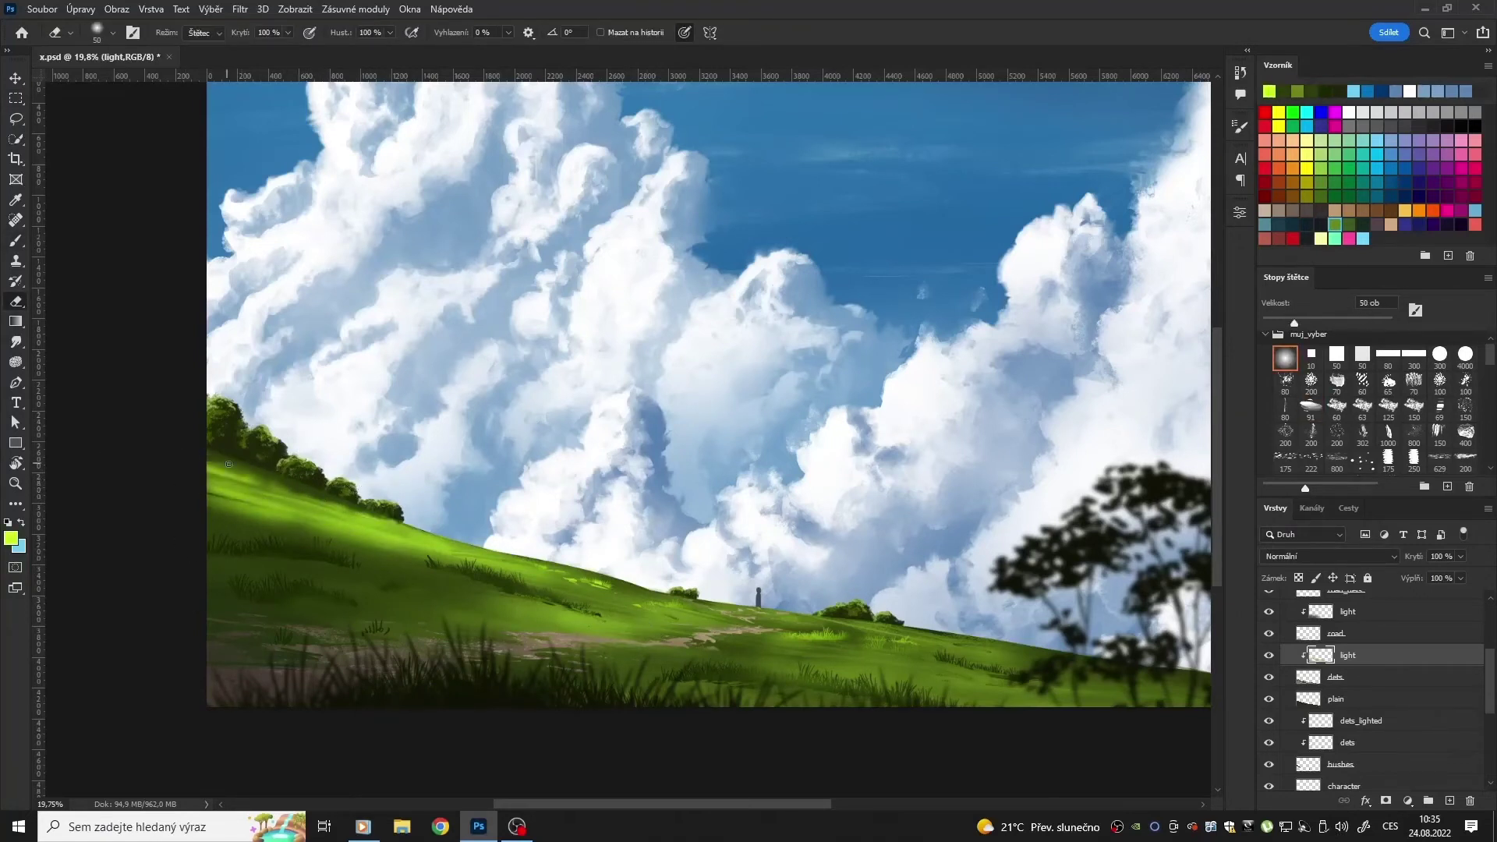
Step: Sample a grey-brown from the path and choose a small round brush on the road layer
key(b)
click(1347, 611)
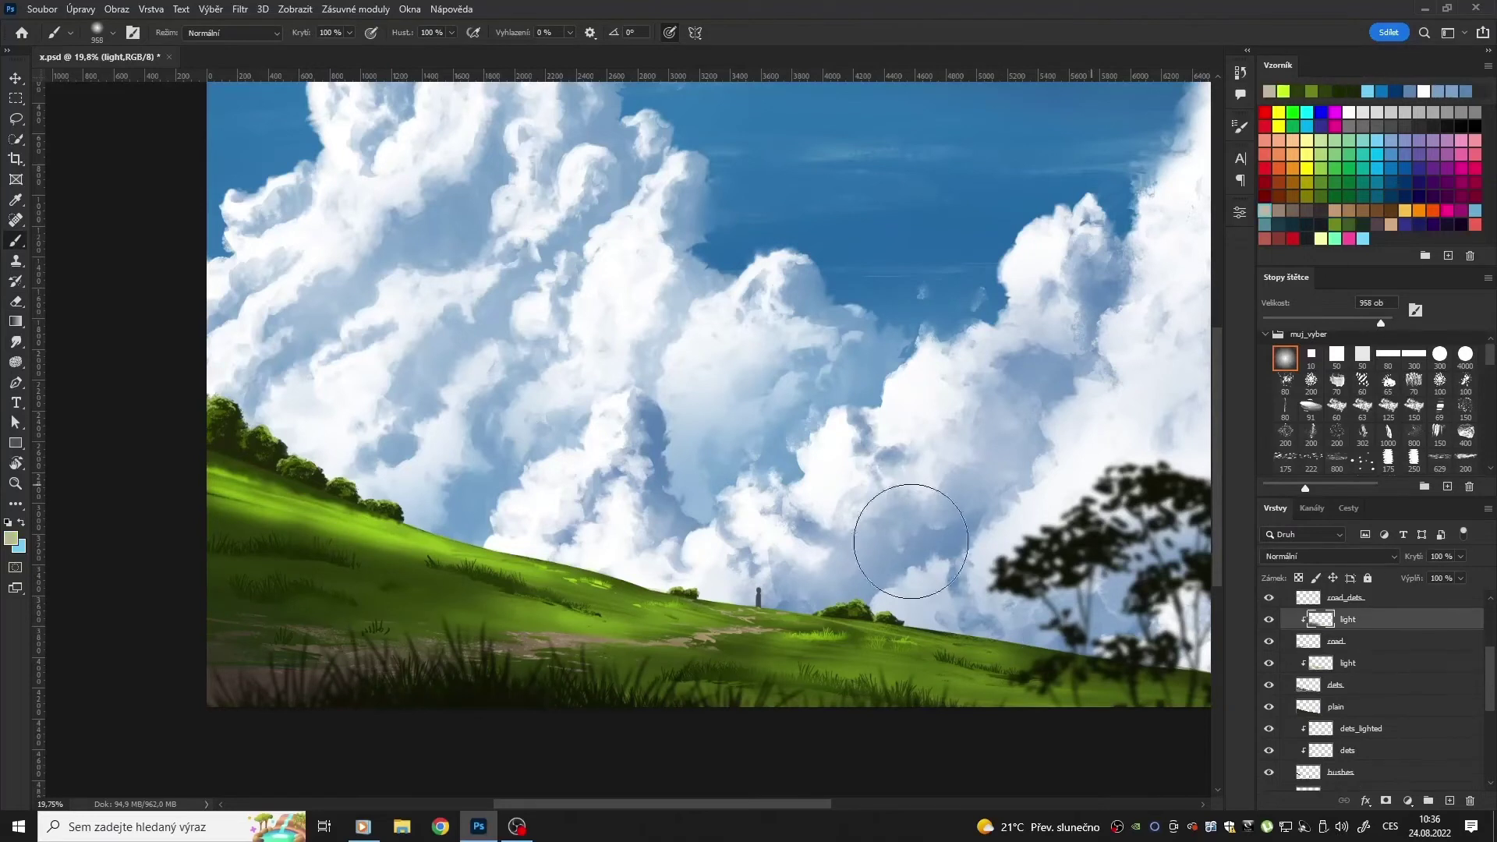
alt+click(321, 671)
click(1336, 640)
click(1311, 405)
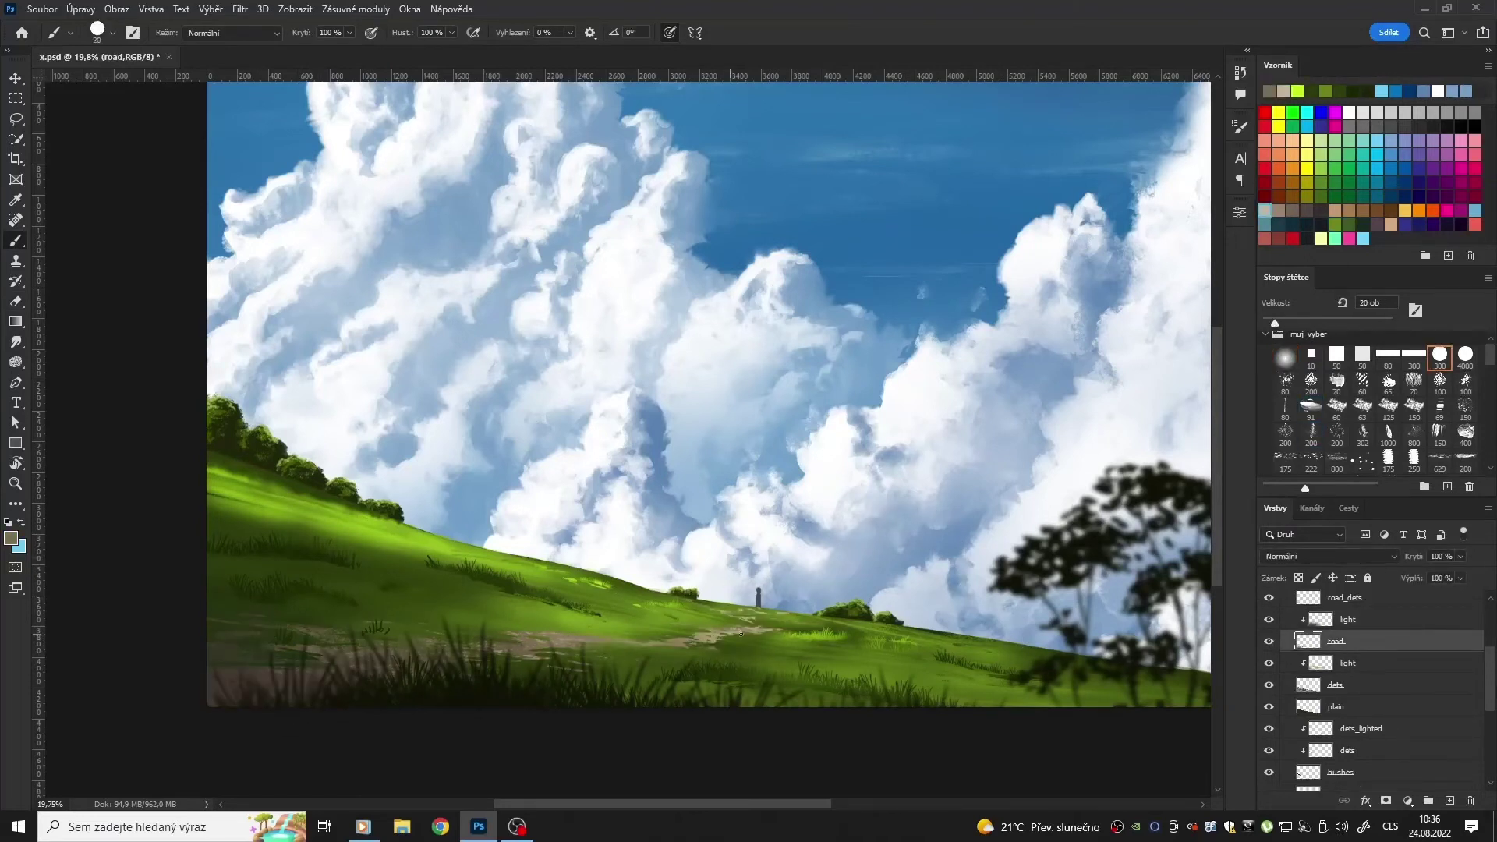
Step: Set the eraser to 56 px and paint a light tan highlight along the path
key(e)
drag(1274, 322, 1294, 326)
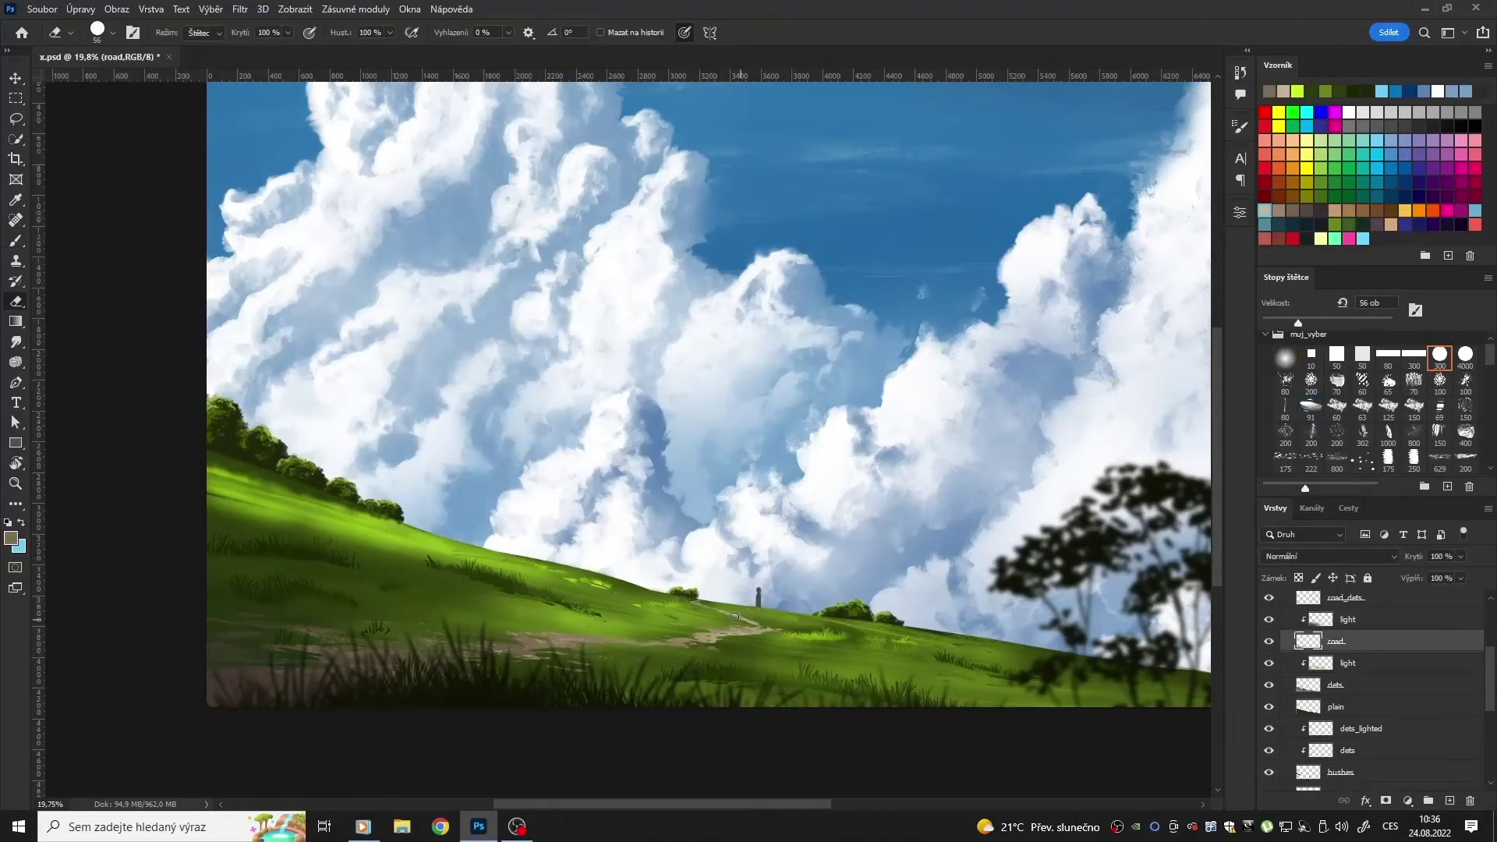
key(b)
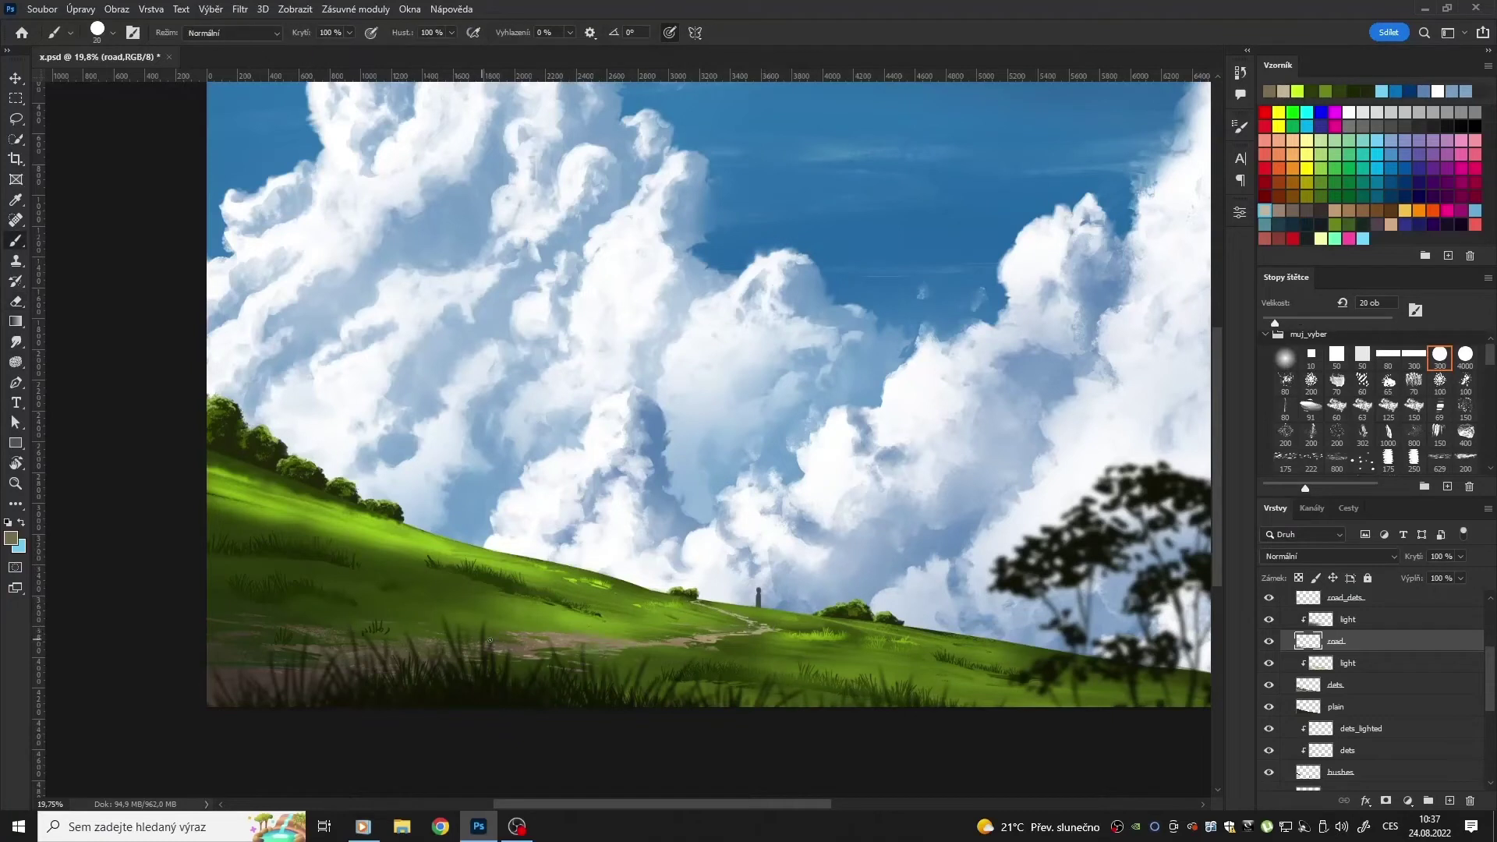
key(alt+bracketright)
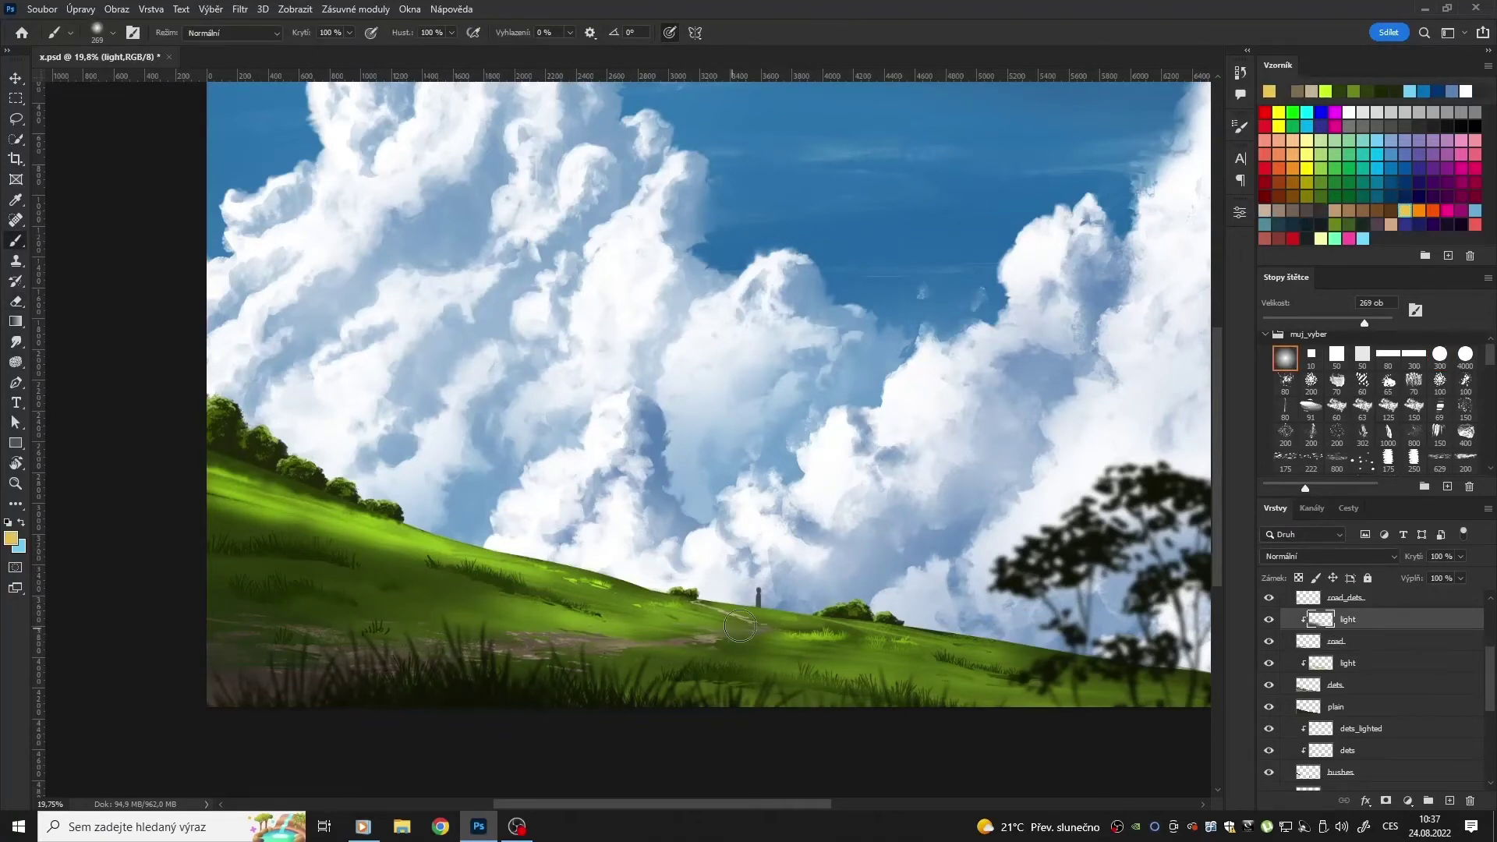
drag(739, 626, 775, 633)
Step: Set a dark olive colour and 36 px brush, then select the light layer for the saturation boost
key(alt+bracketleft)
key(alt+bracketleft)
key(alt+bracketleft)
key(e)
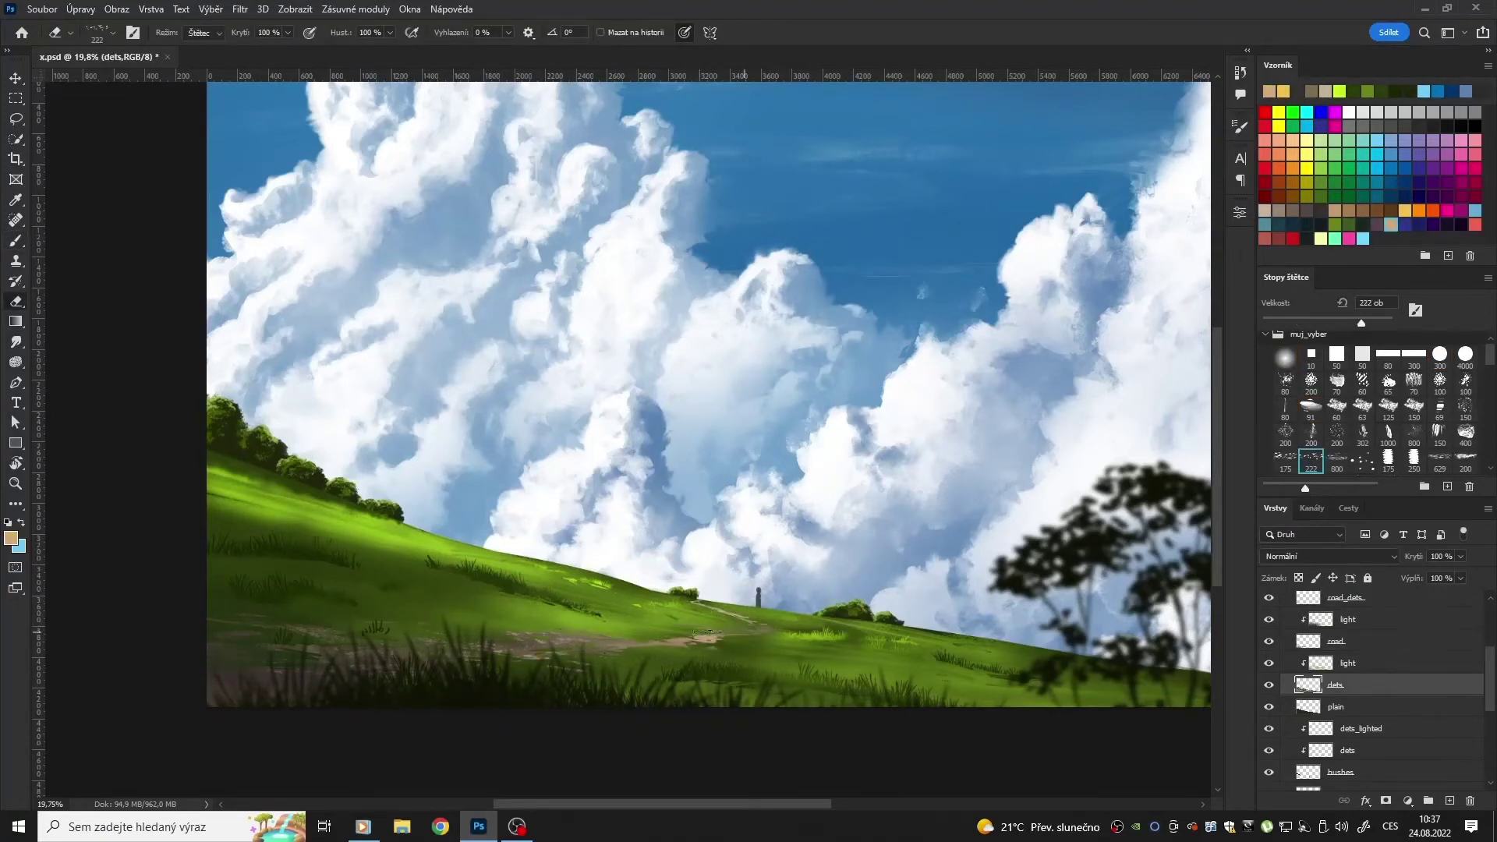
key(b)
alt+click(758, 615)
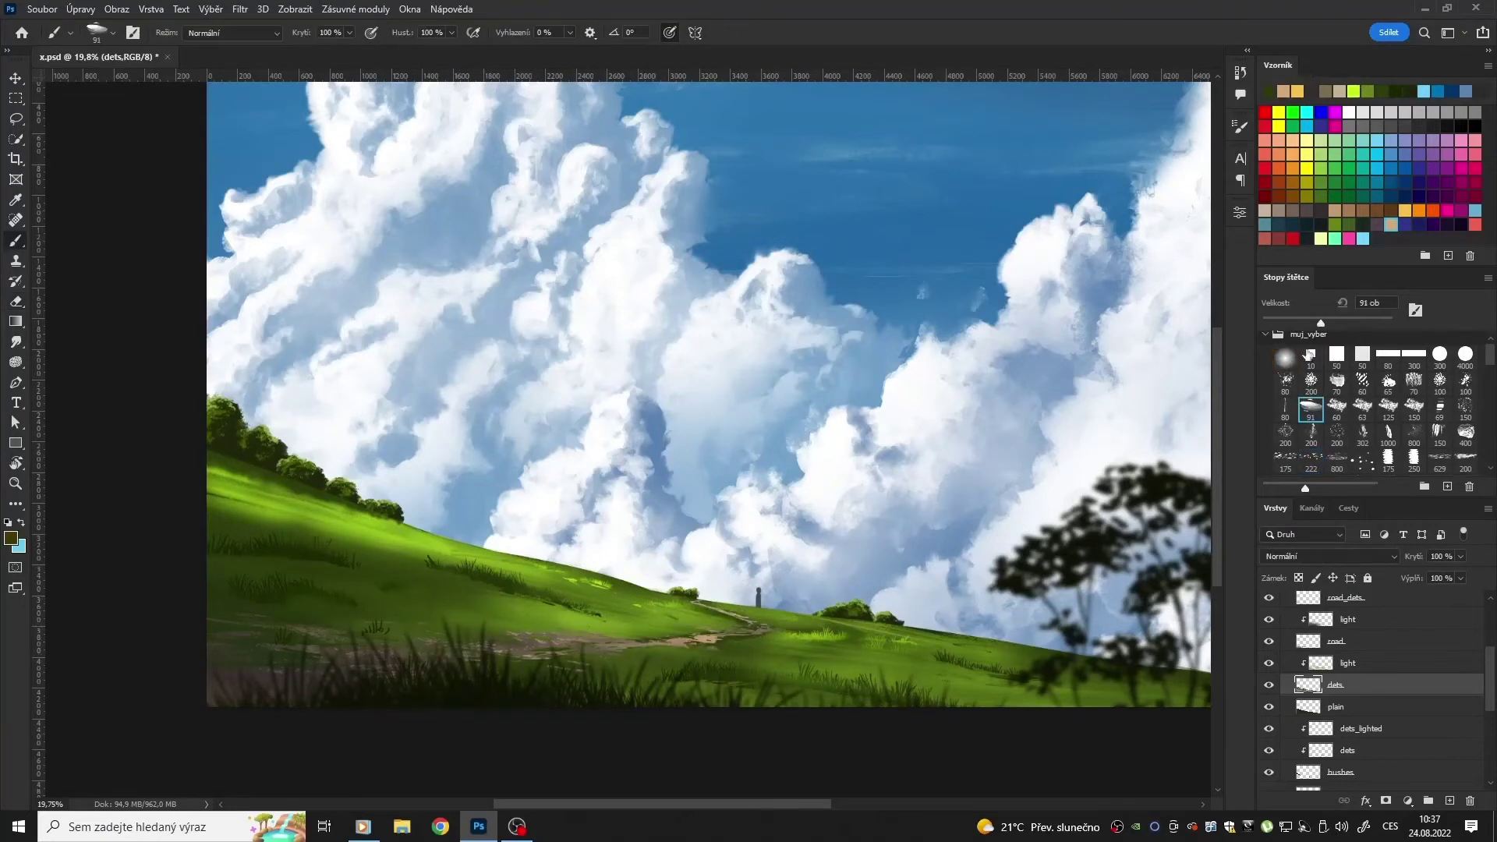
key(e)
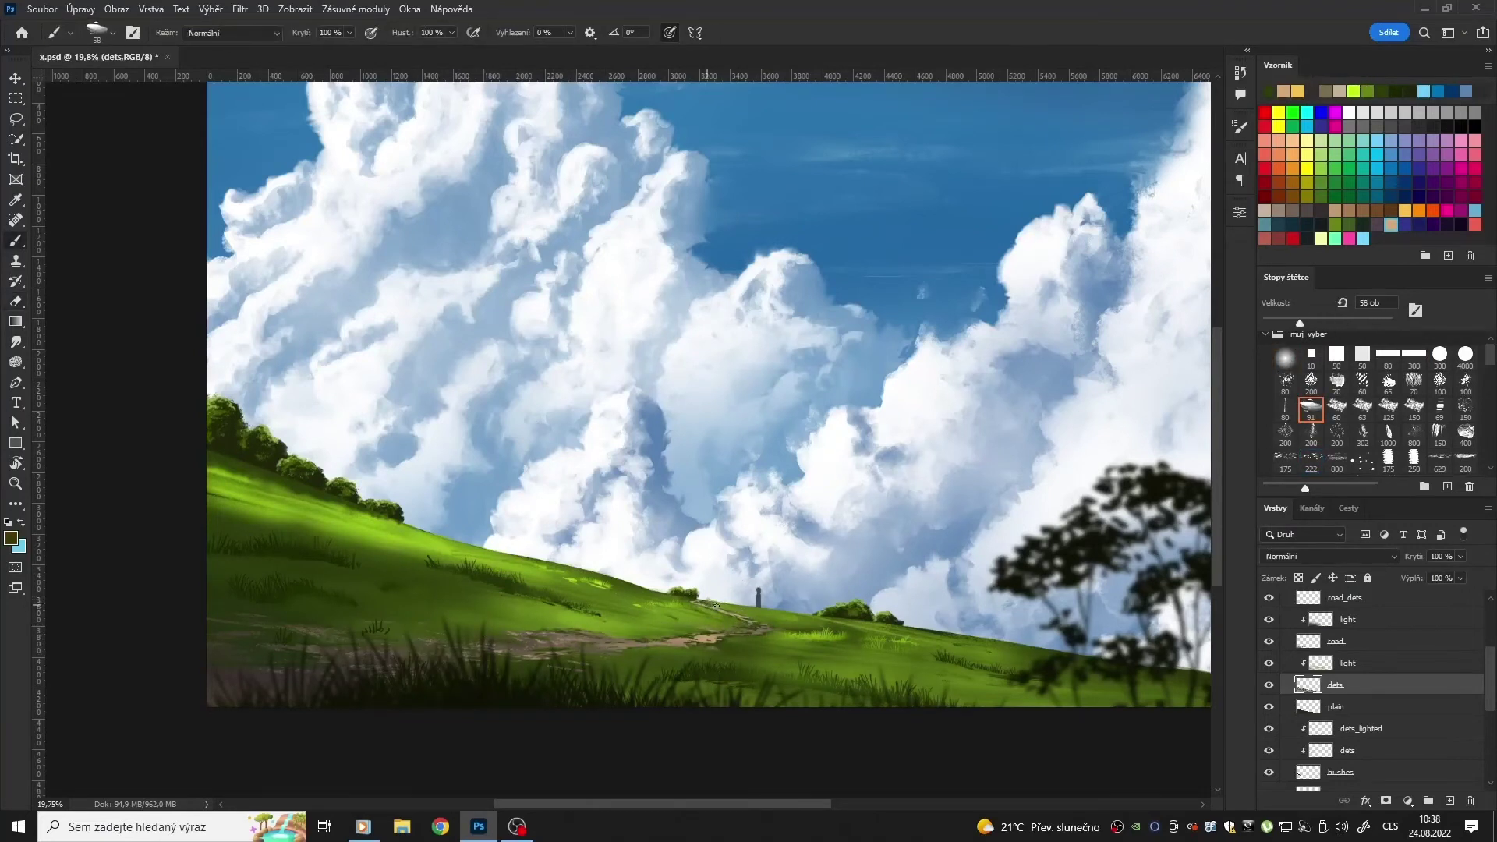
click(1284, 322)
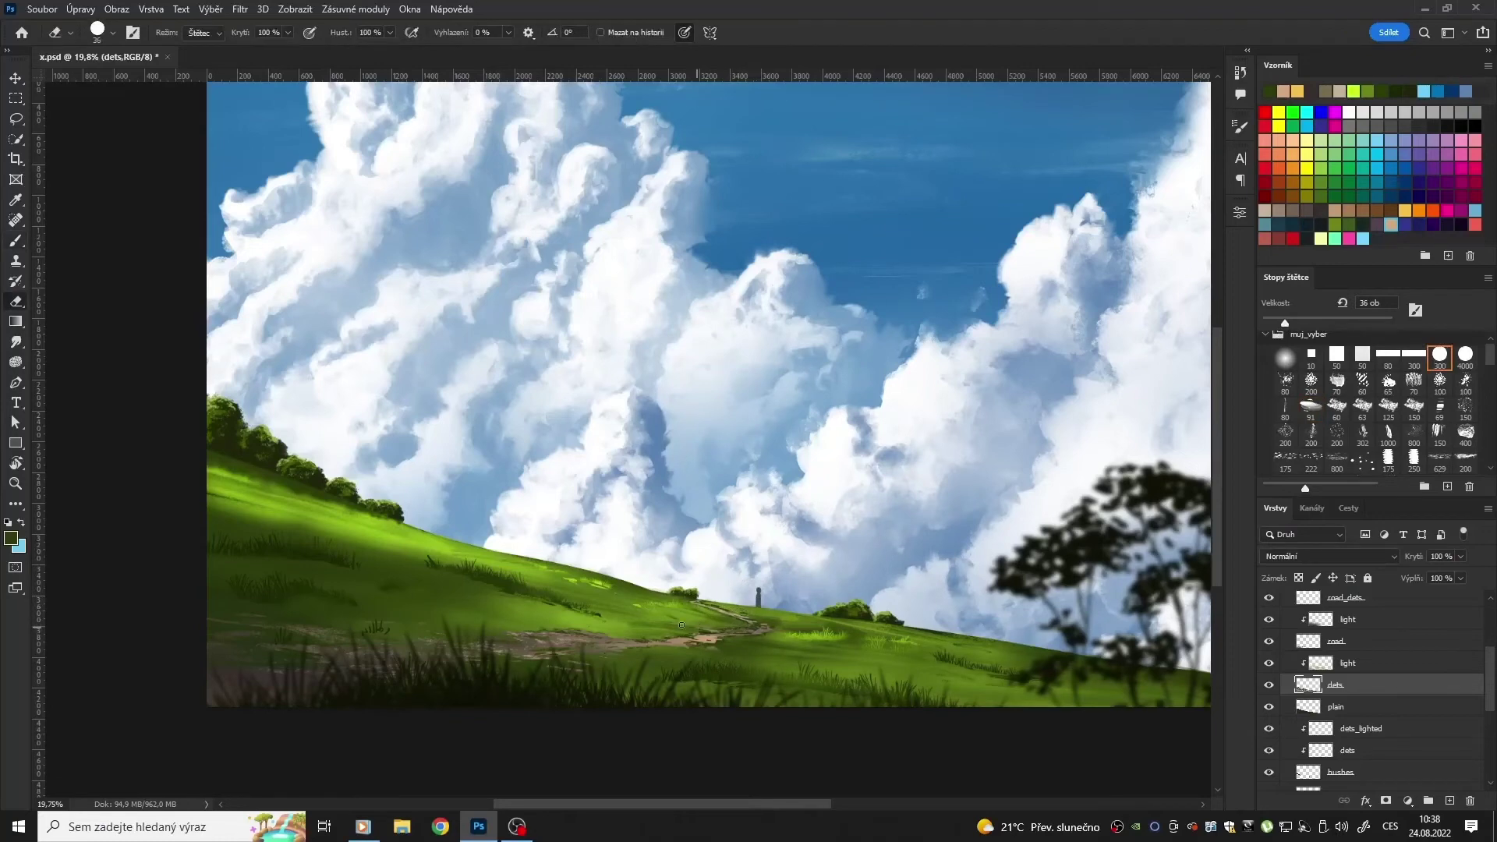
key(b)
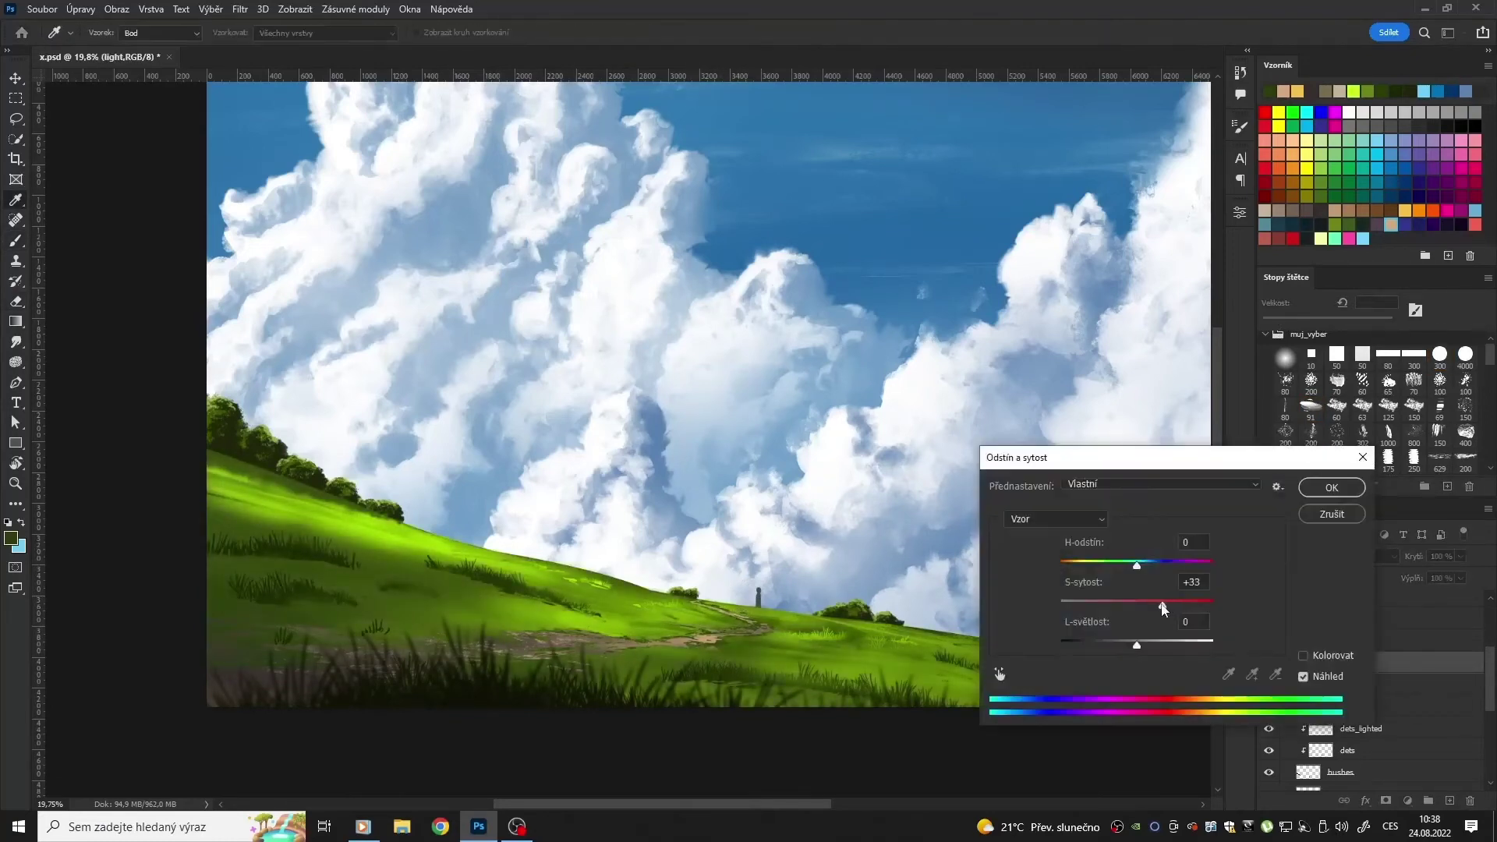
click(1349, 662)
Step: Make the midground layer Vrstva 1 active
key(e)
key(m)
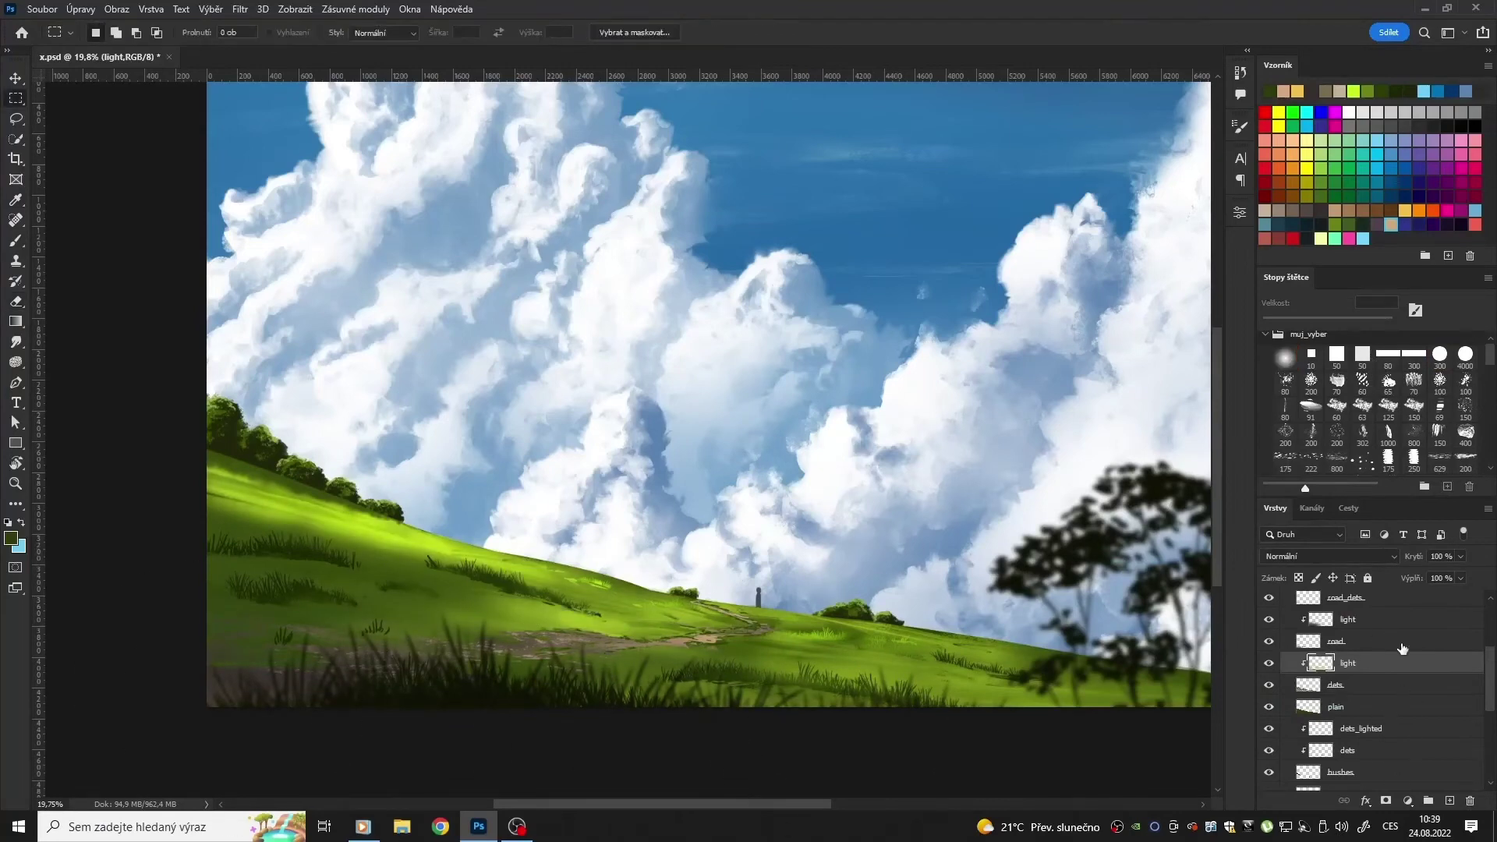
key(b)
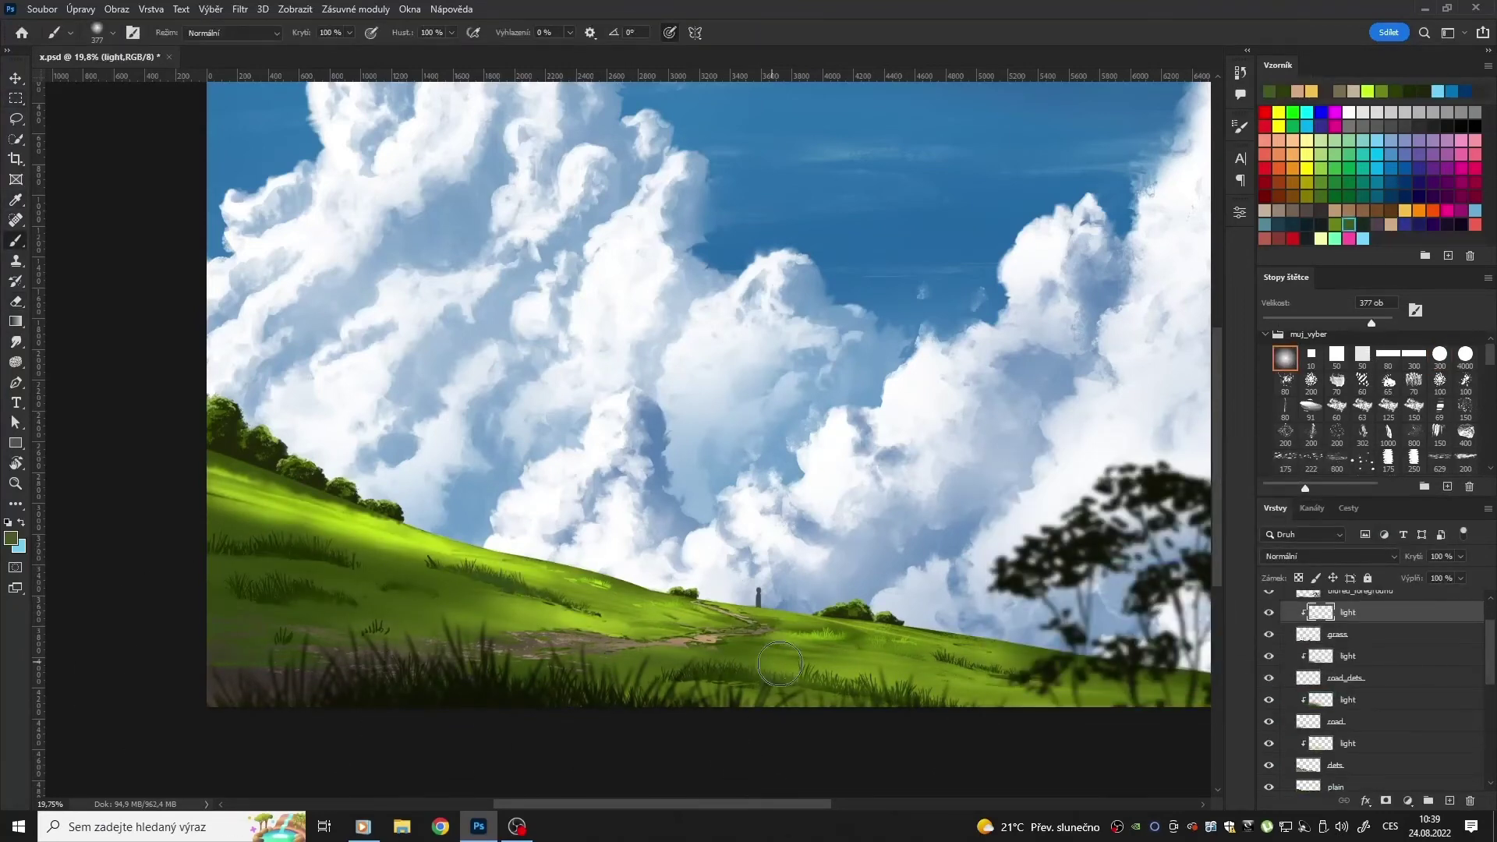
key(m)
drag(783, 804, 820, 805)
scroll(1403, 702, down, 3)
click(1451, 731)
Step: Paint dark bush foliage along the horizon with a kvacm_brushes_nature foliage brush
key(b)
scroll(1489, 458, down, 5)
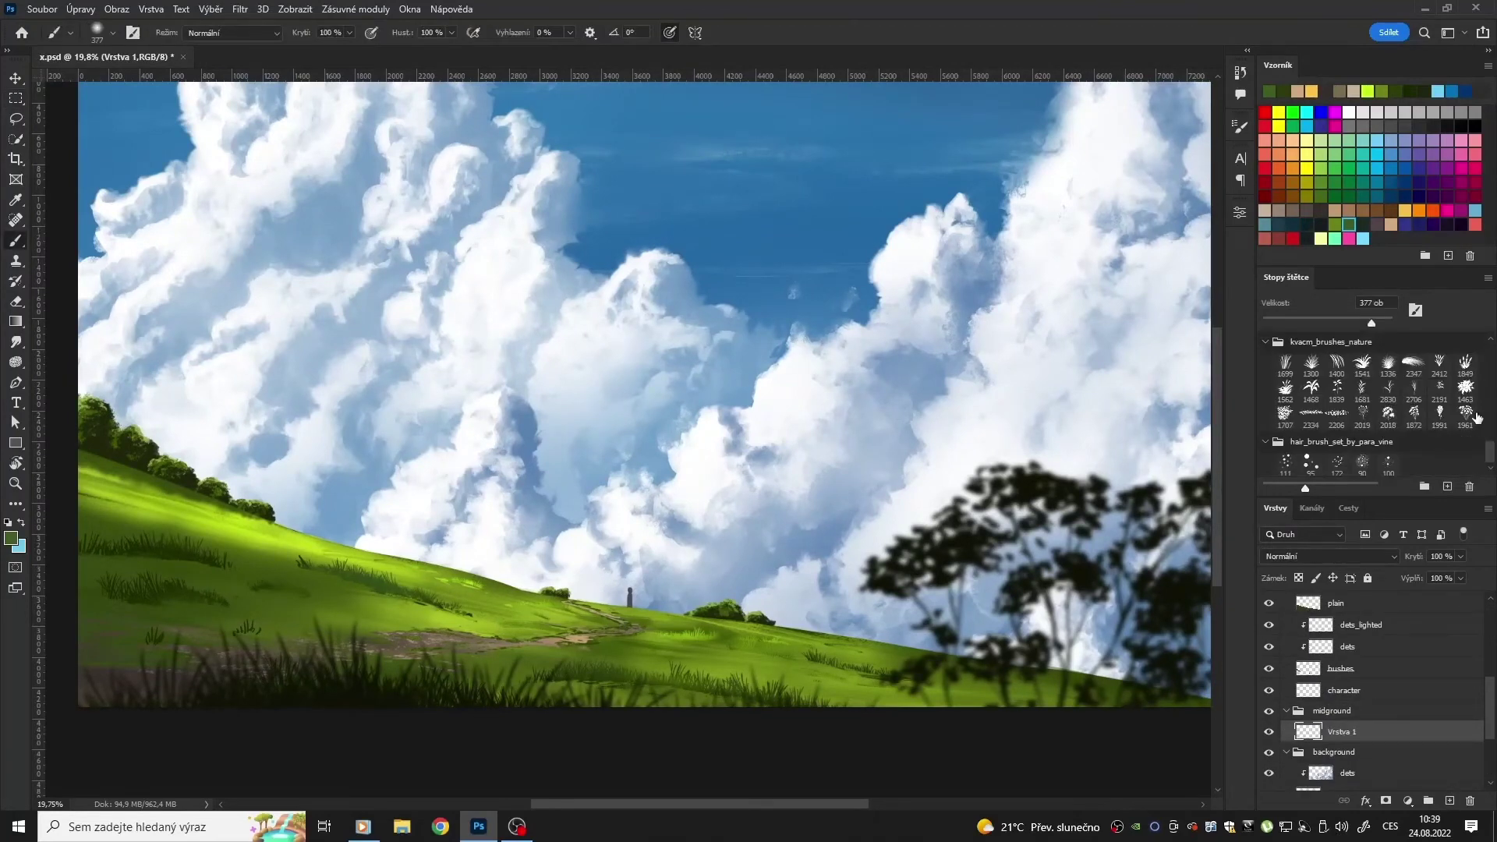
scroll(1475, 418, up, 10)
click(1310, 441)
drag(967, 596, 320, 534)
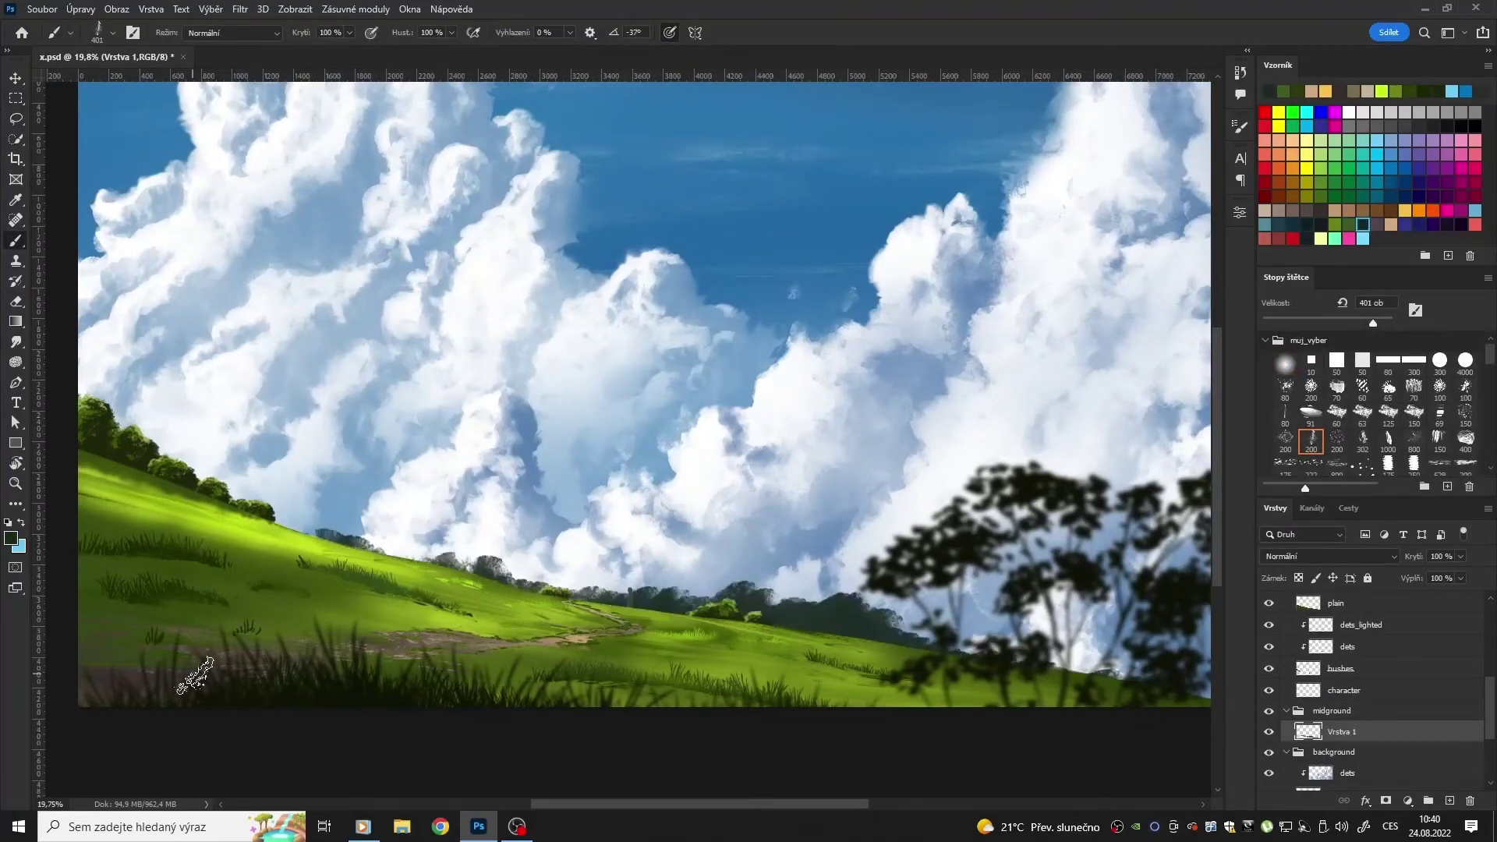
scroll(1413, 405, down, 5)
click(1414, 412)
drag(888, 624, 316, 546)
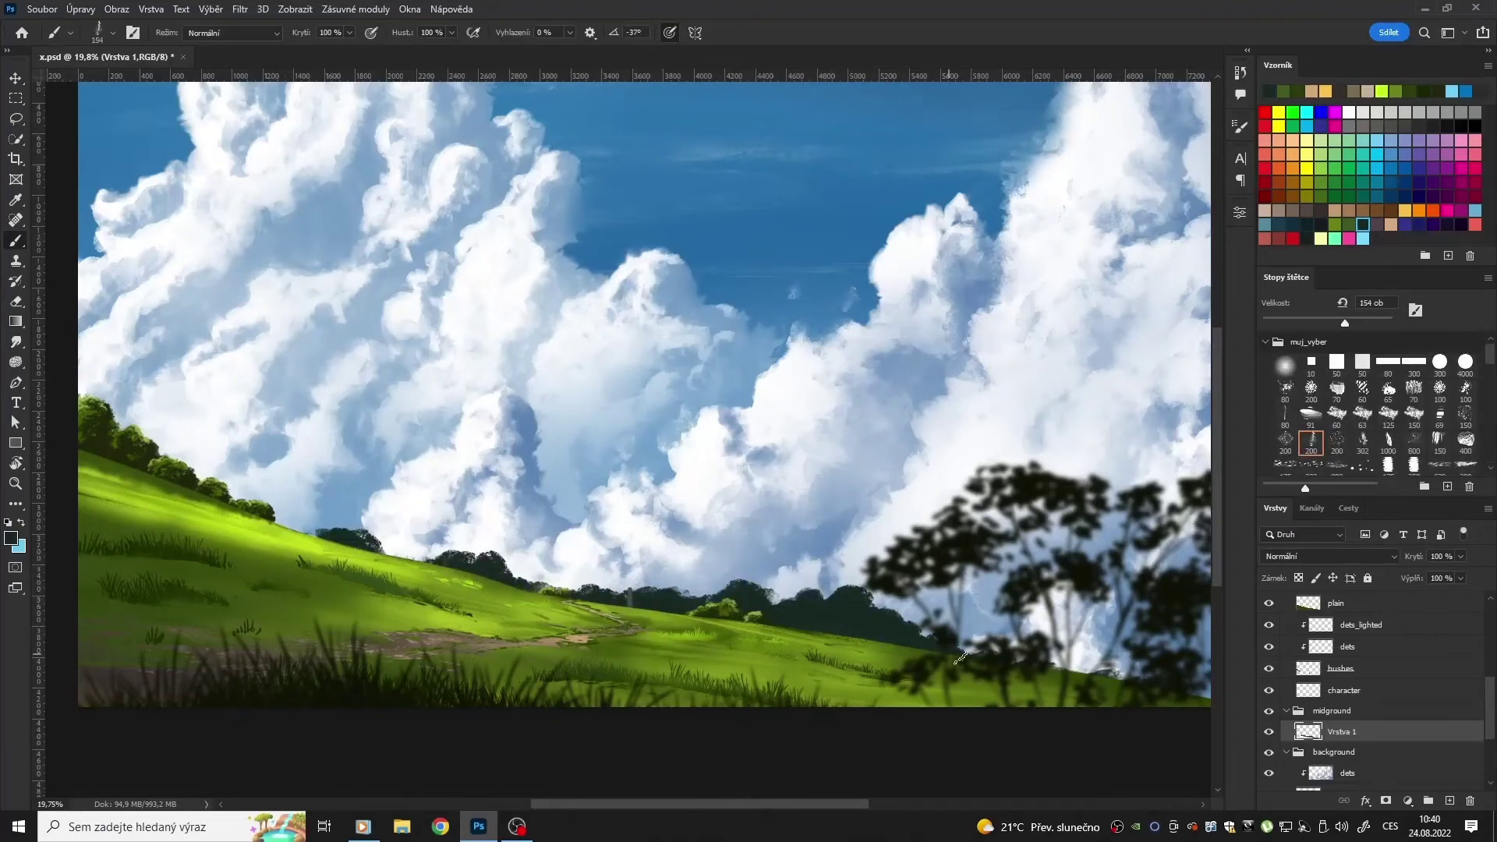
Step: Shift the bushes' hue and give the bush layer a muted green Color Overlay
key(e)
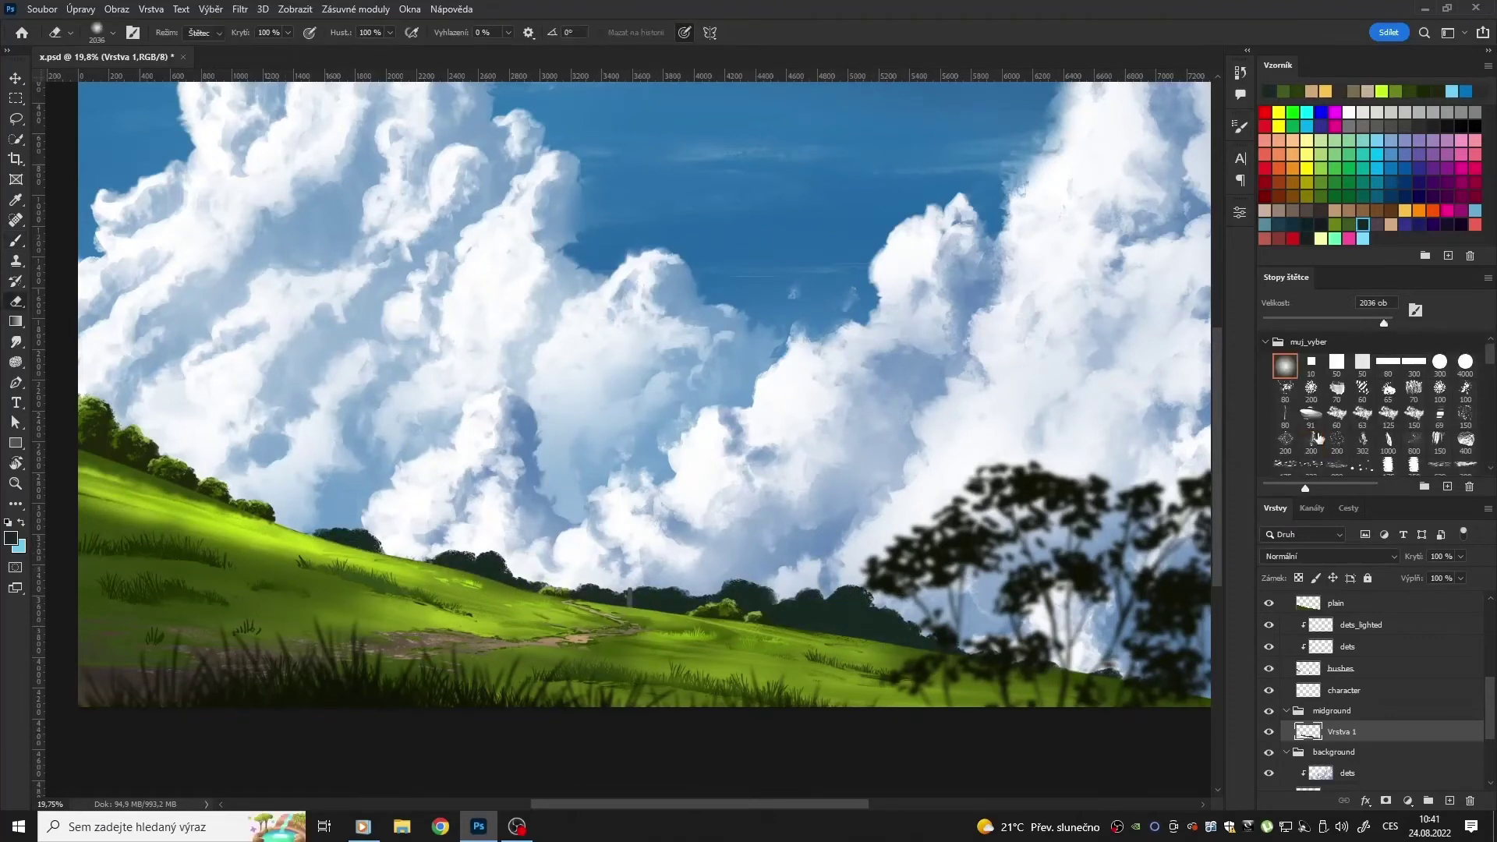
key(ctrl+u)
drag(1158, 561, 1170, 567)
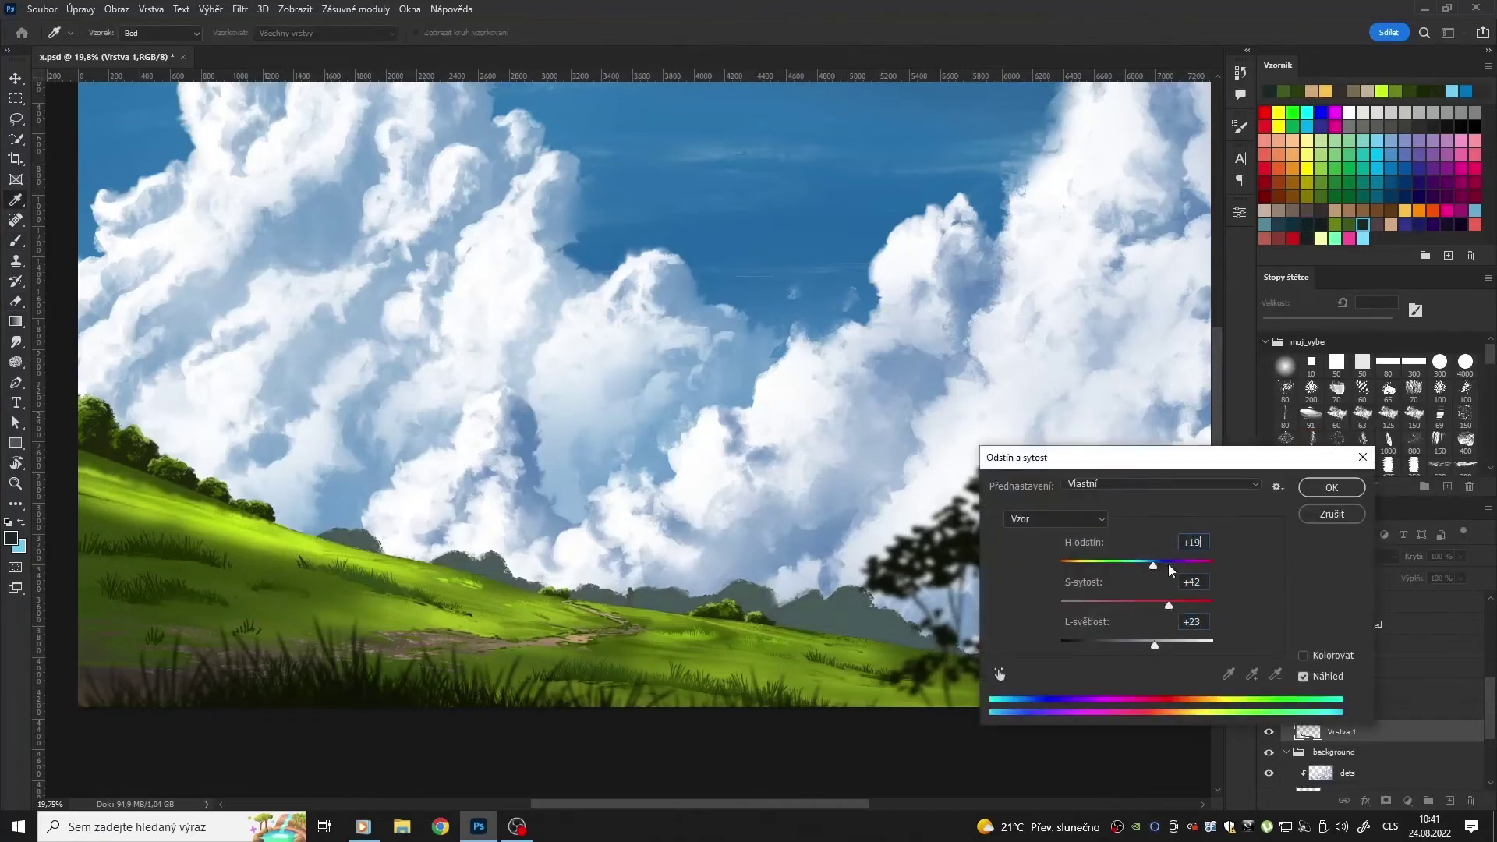
click(1351, 488)
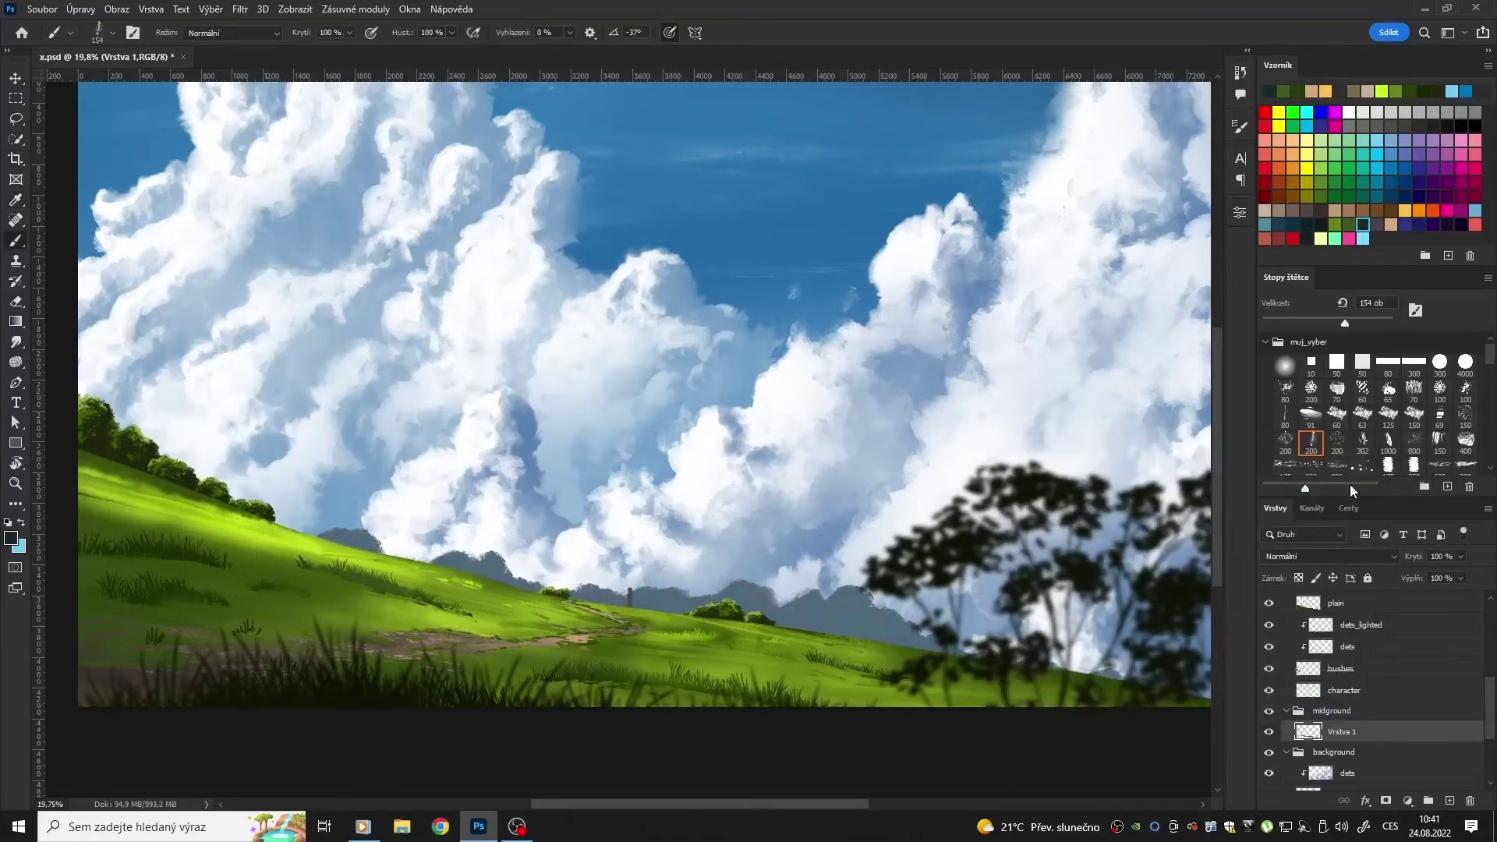
double_click(1395, 734)
drag(1239, 328, 1240, 281)
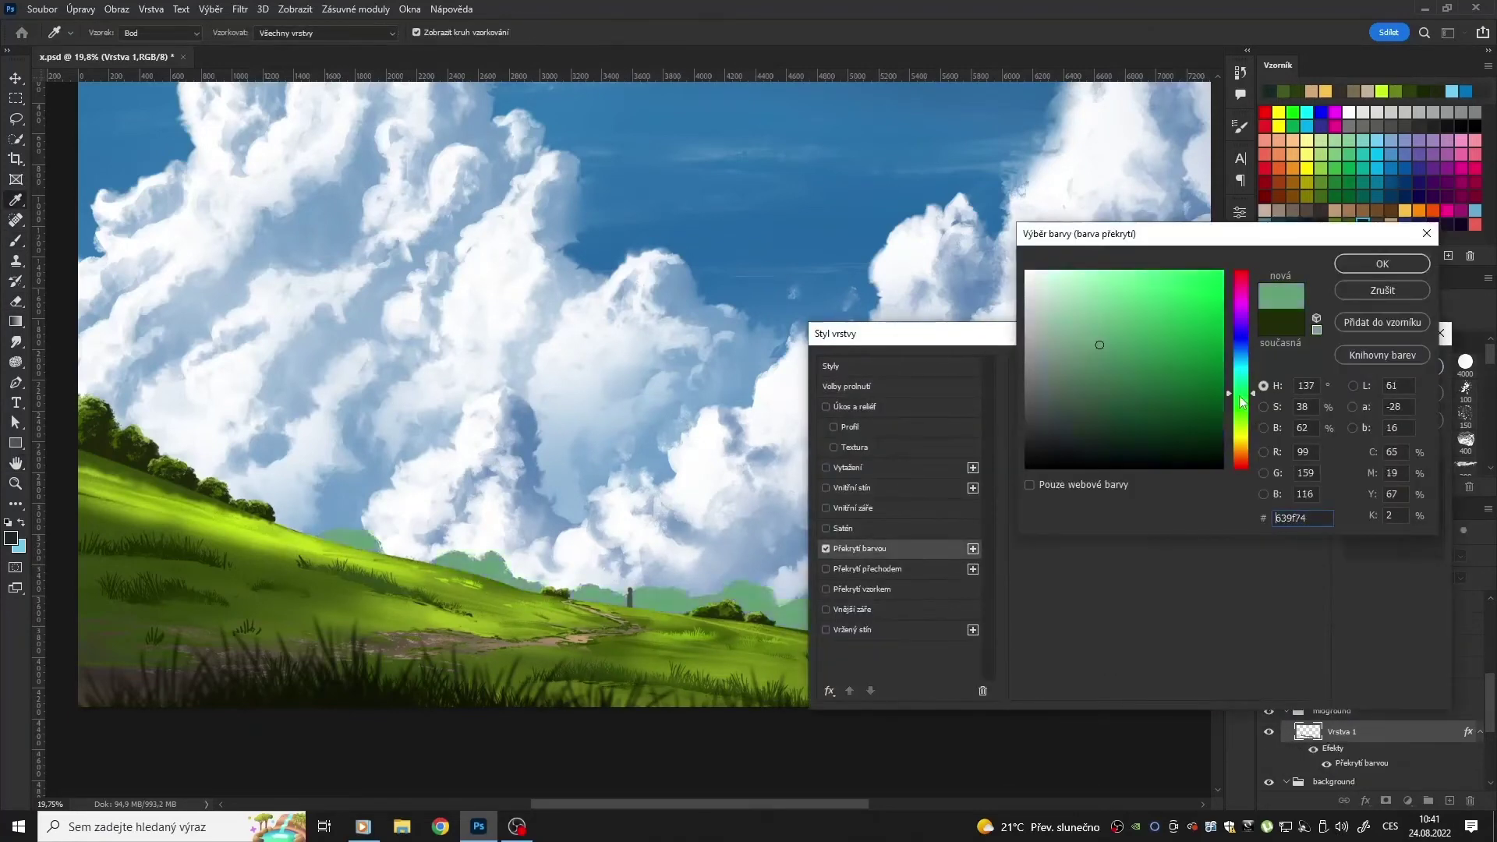
key(Return)
key(Return)
Step: On a new clipped layer, paint lighter treetop shapes along the horizon with a tree brush
right_click(1421, 739)
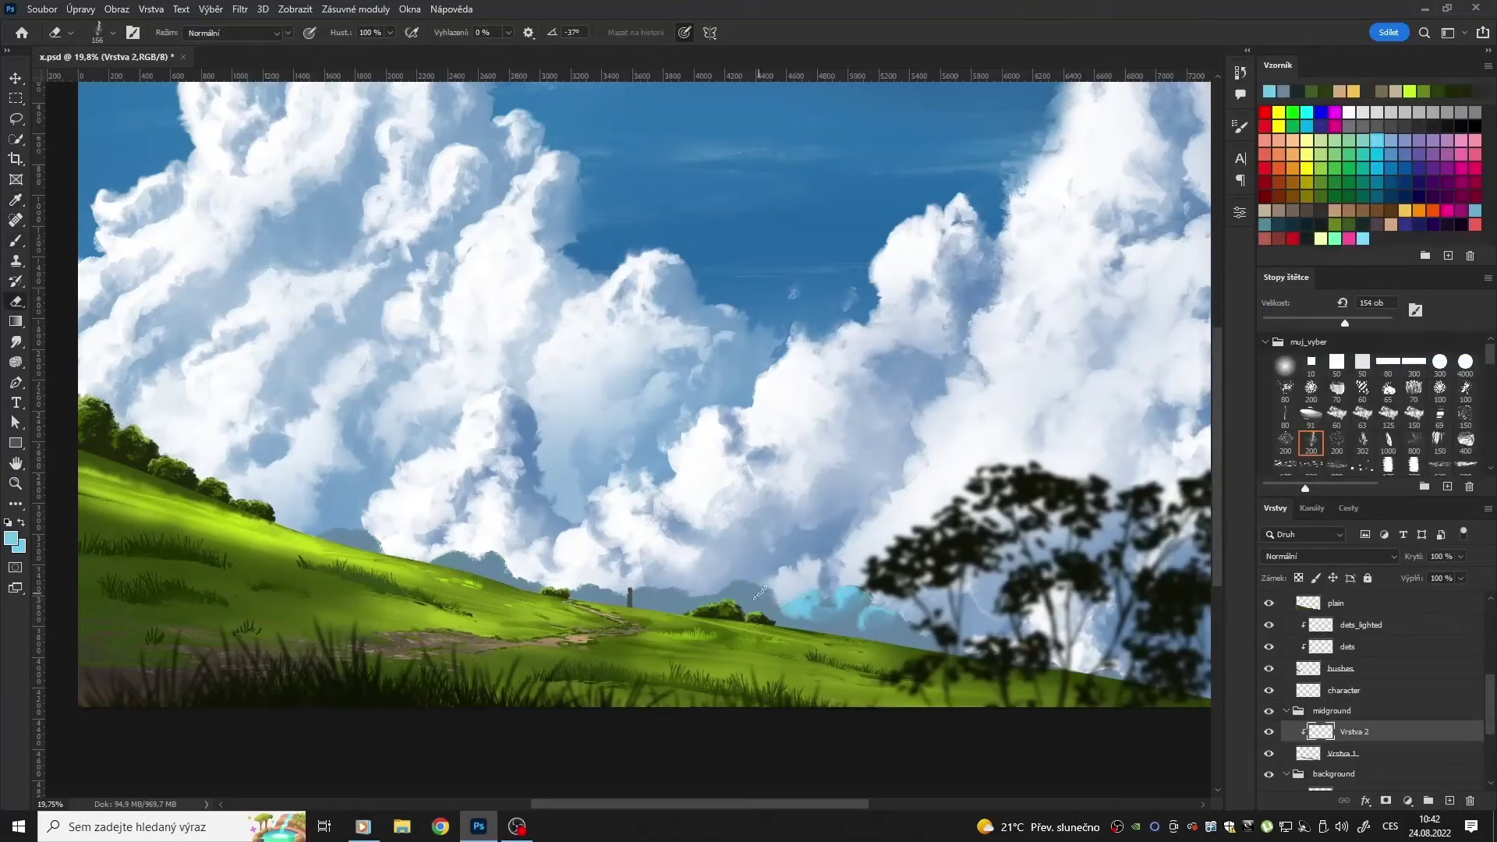
click(1388, 414)
key(e)
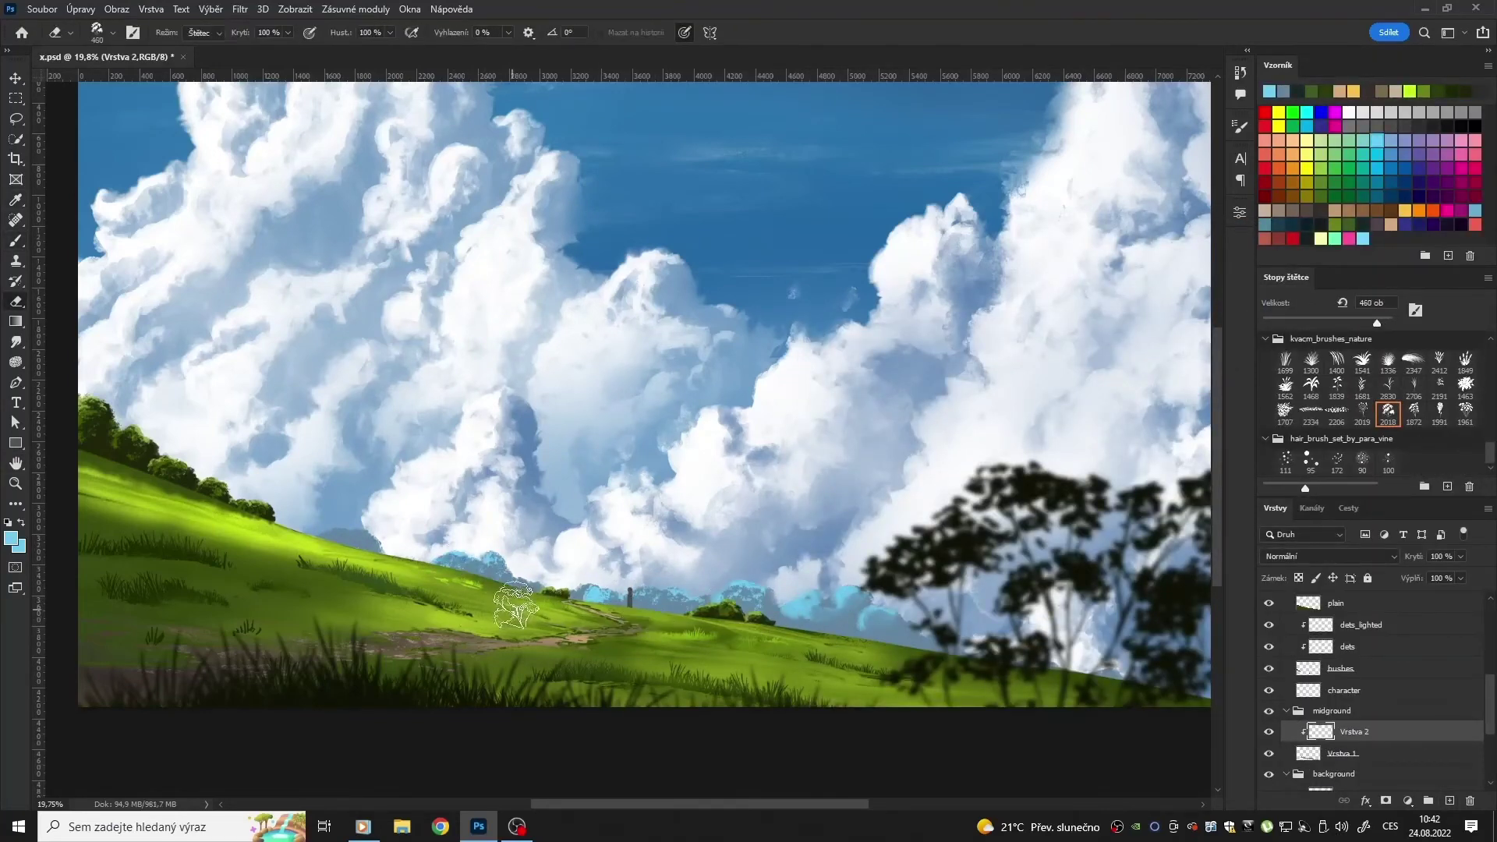
drag(624, 596, 852, 651)
key(b)
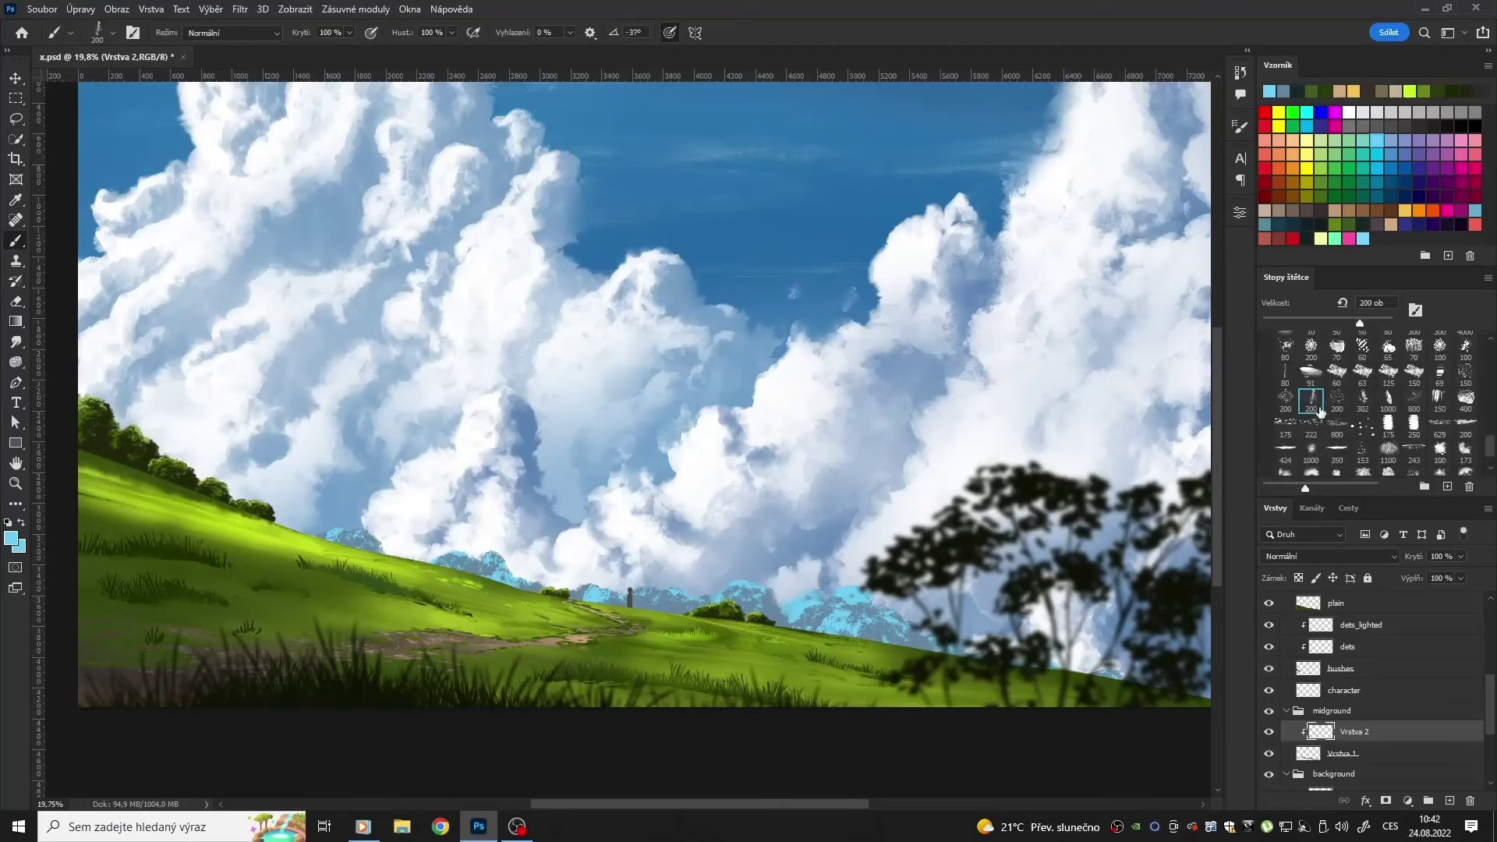
scroll(1320, 413, up, 2)
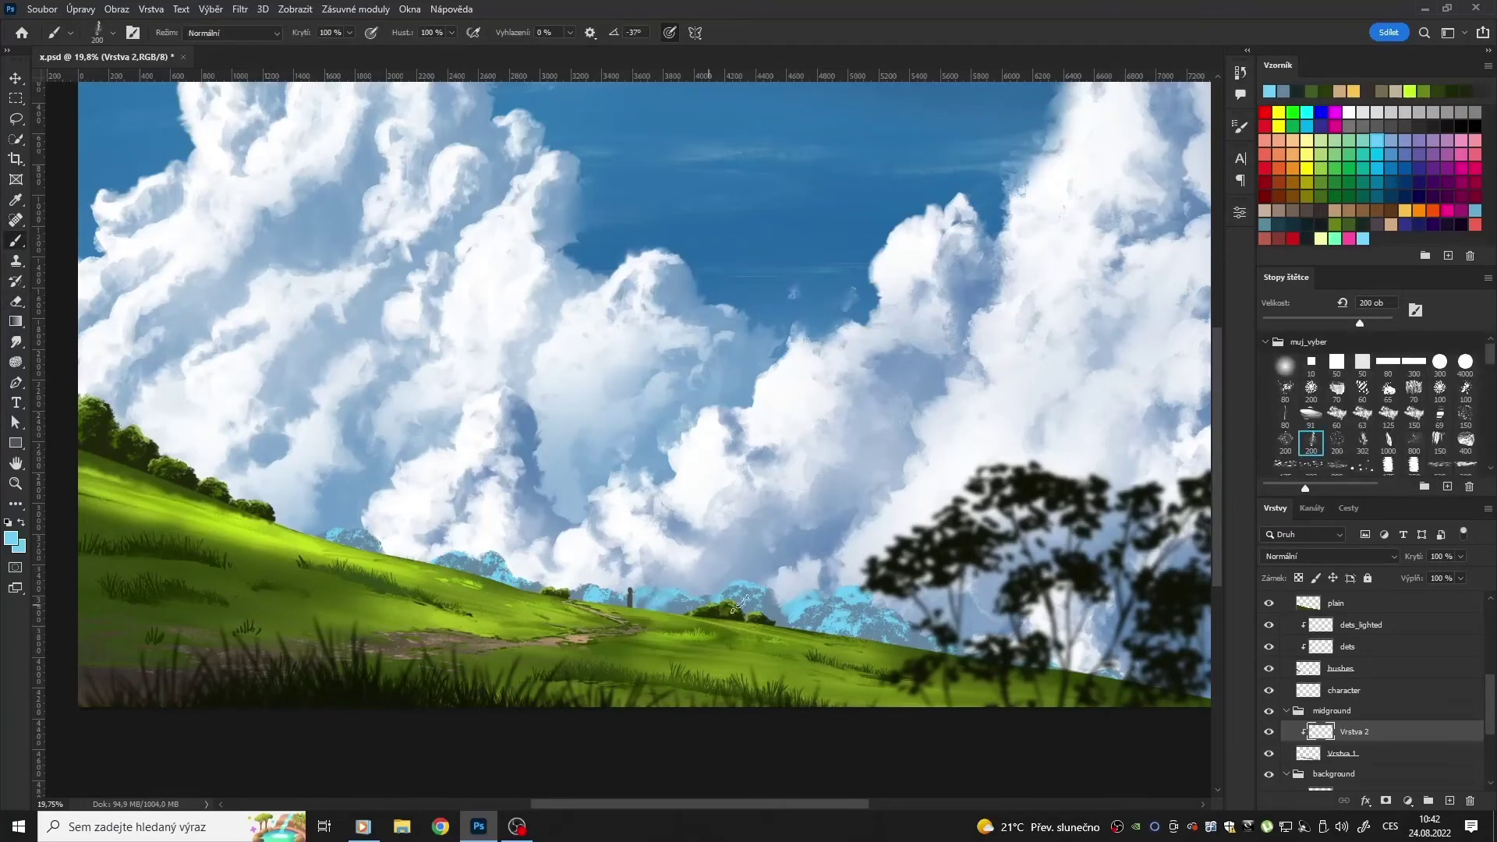
Step: Recolour the distant trees on Vrstva 1, shifting hue towards green and lightening them
click(1384, 754)
key(ctrl+u)
drag(1096, 563, 1135, 571)
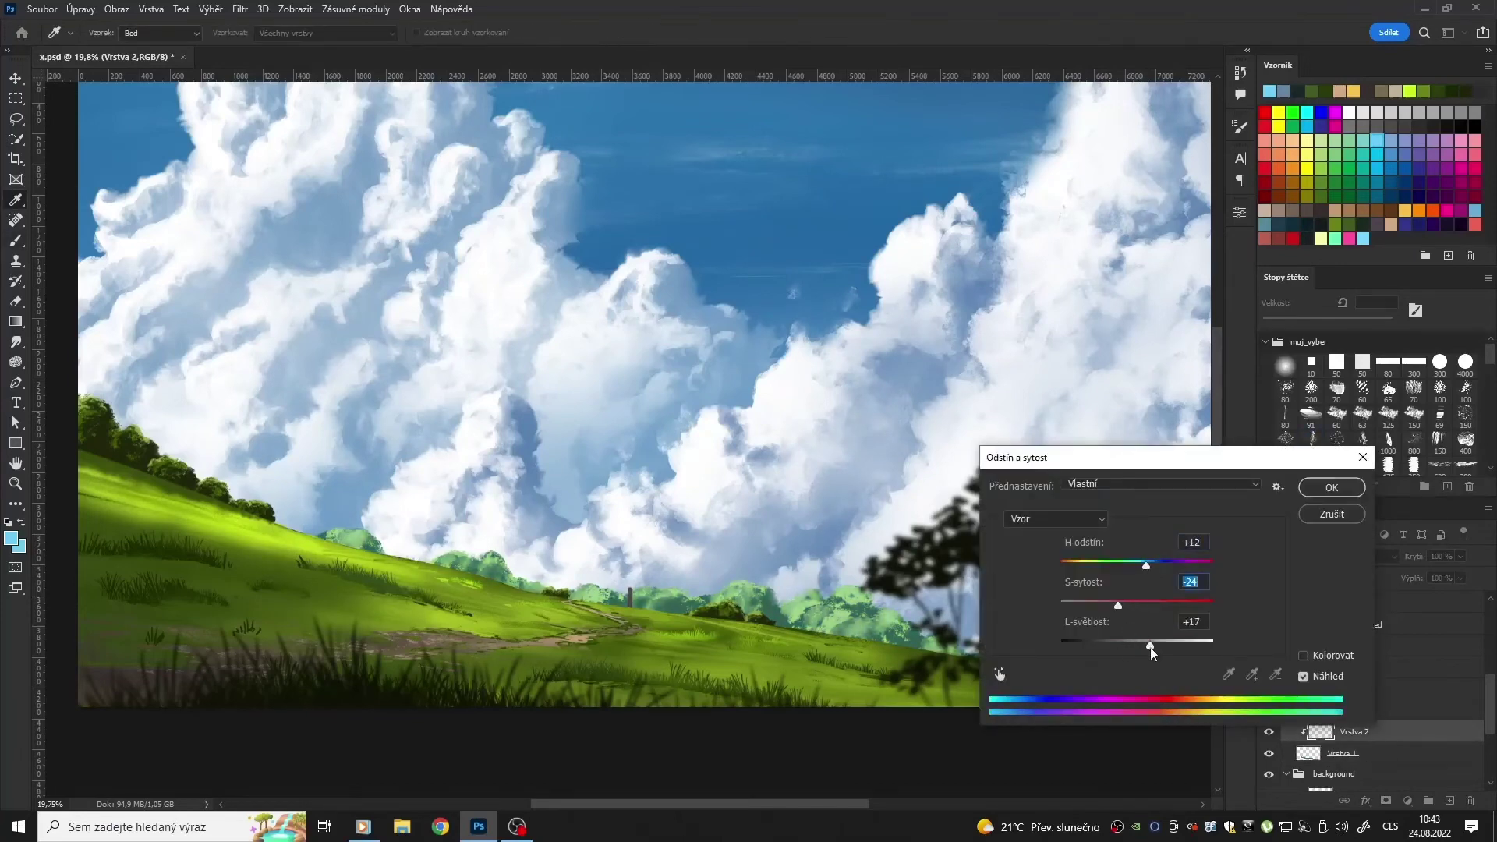
drag(1150, 646, 1125, 646)
drag(1118, 605, 1133, 605)
drag(1146, 564, 1120, 570)
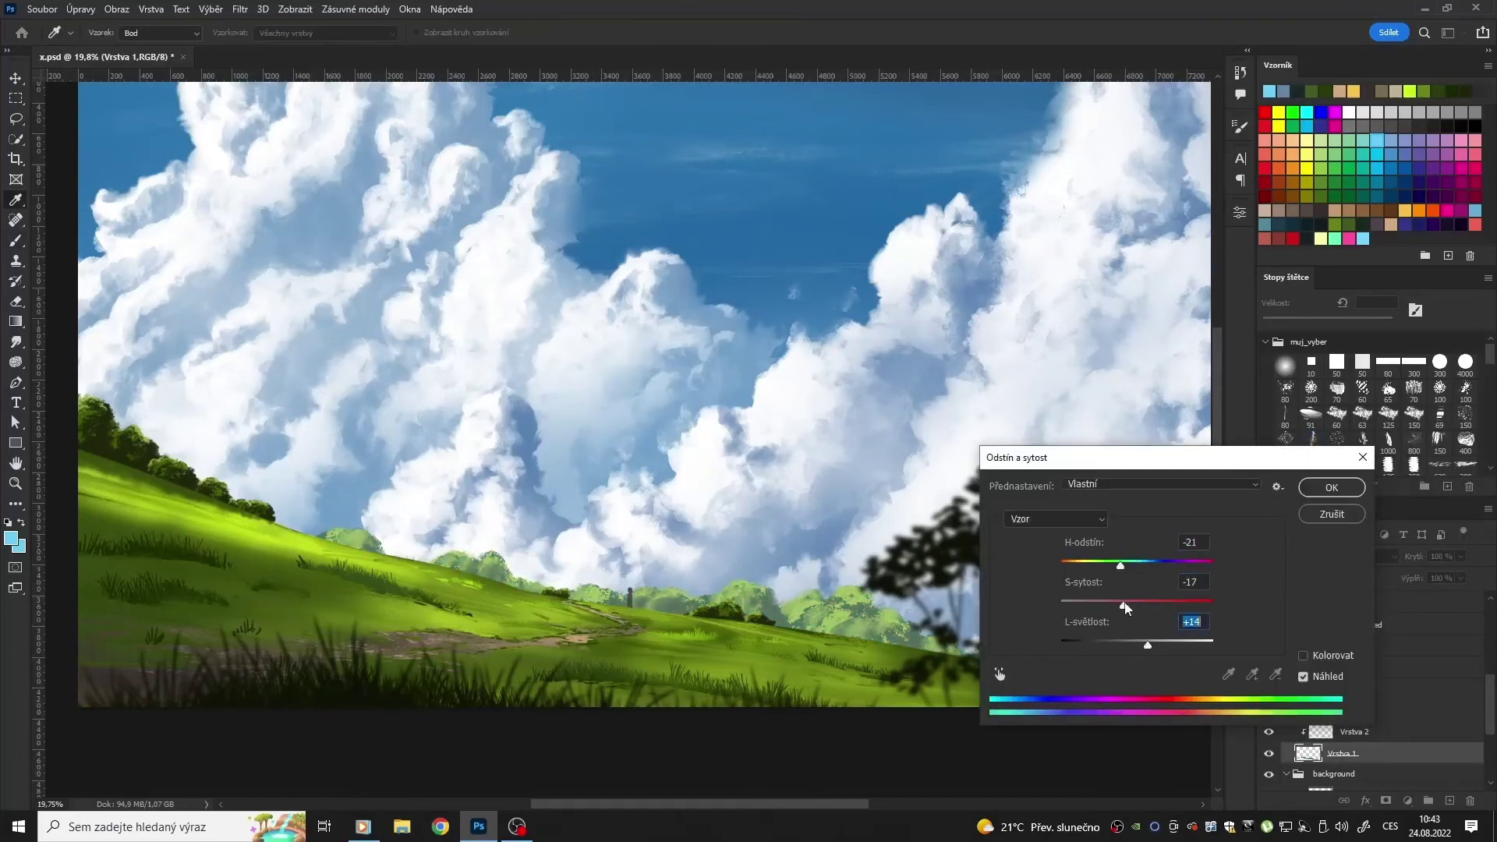
click(1329, 489)
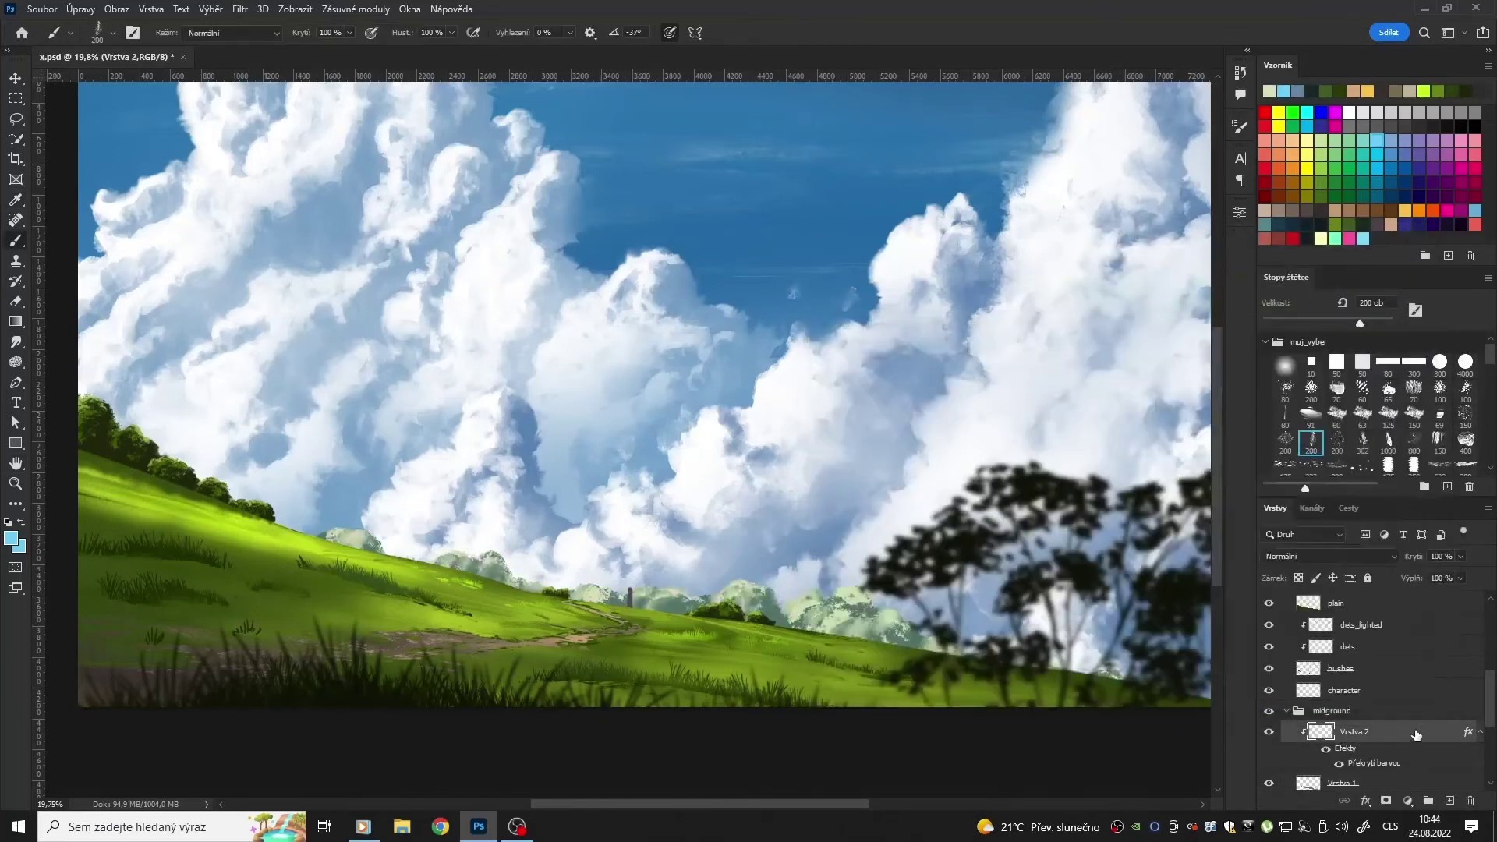
drag(1118, 573, 1151, 566)
drag(1148, 644, 1157, 642)
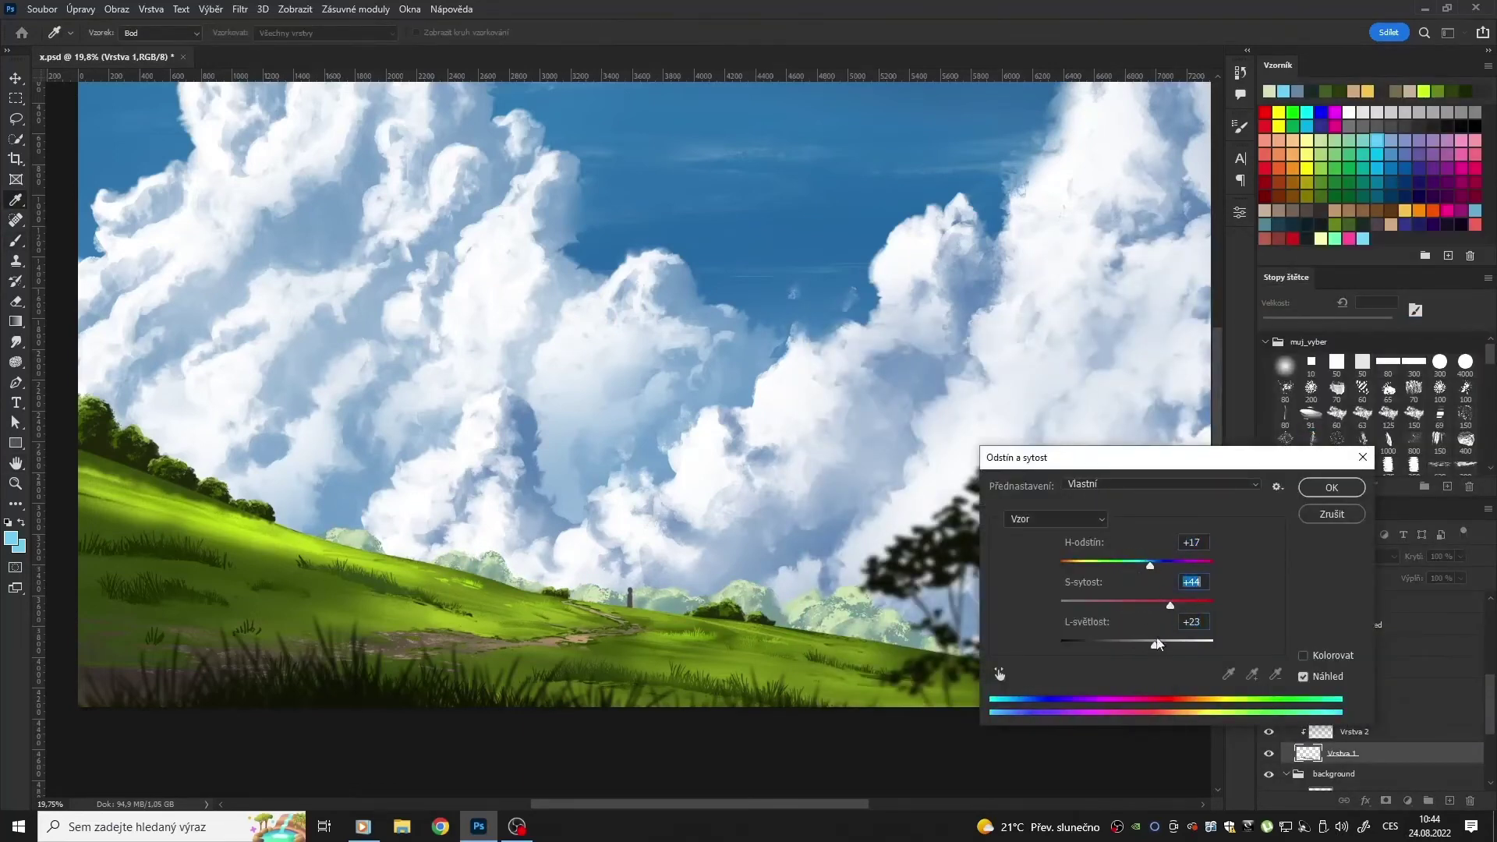
click(1332, 488)
Step: Desaturate and darken the treetop layer Vrstva 2, then merge it into Vrstva 1
key(ctrl+u)
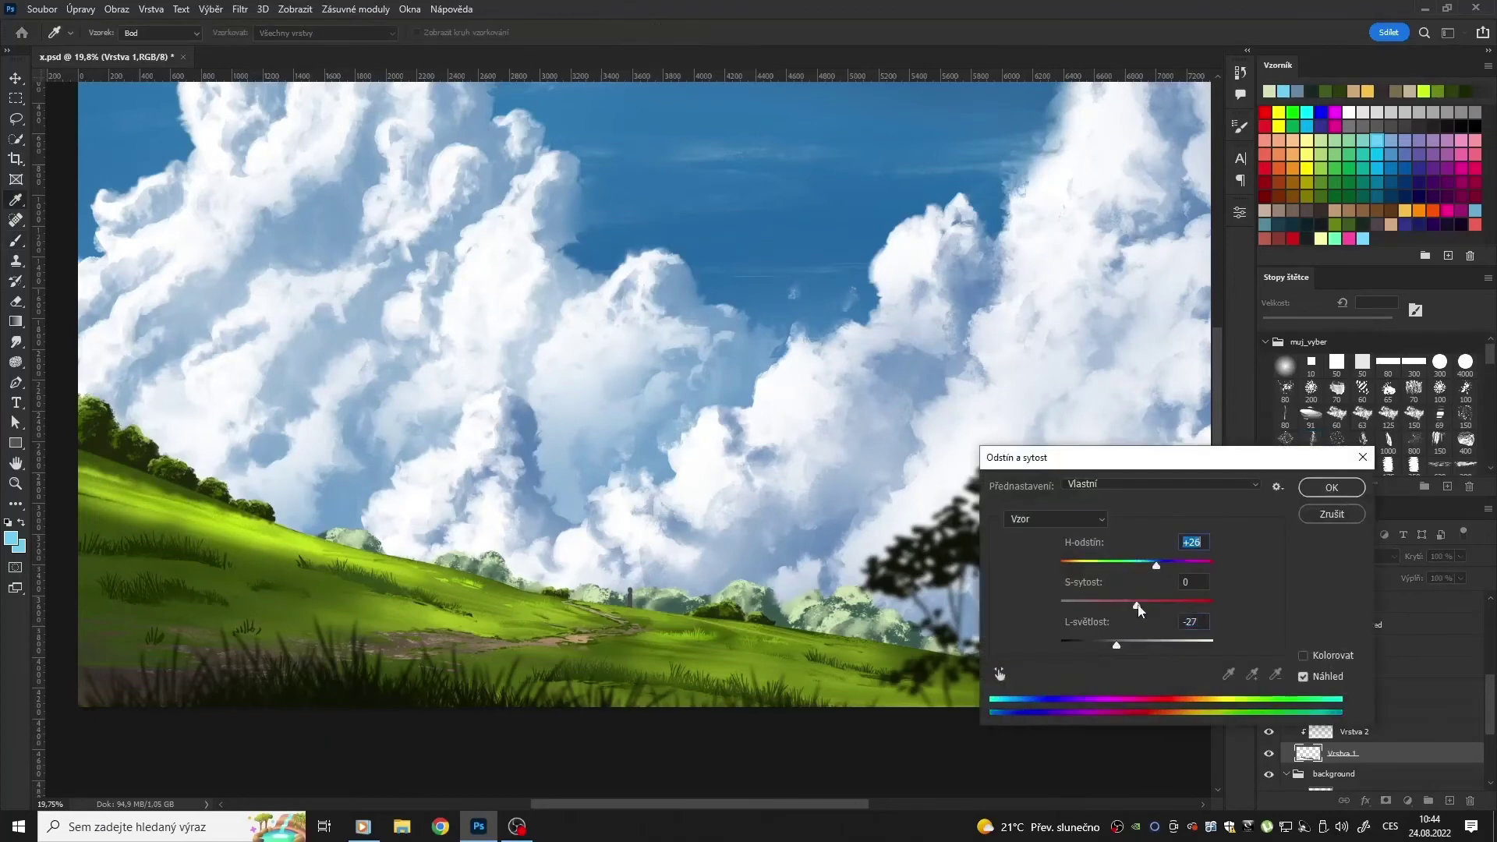
key(Escape)
click(1354, 731)
key(ctrl+u)
drag(1146, 571, 1148, 563)
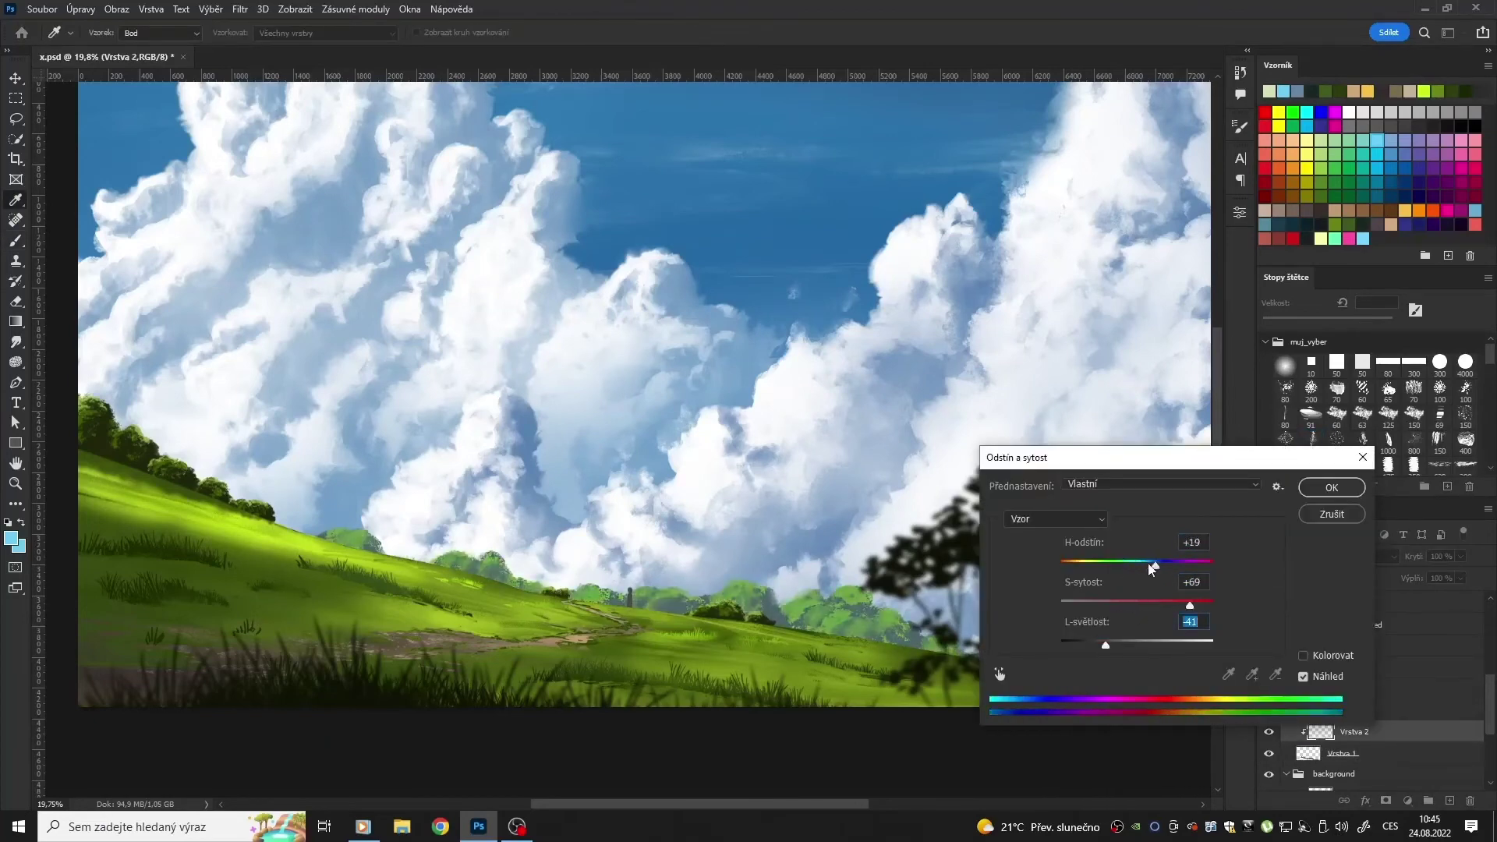
drag(1125, 643, 1110, 642)
drag(1148, 565, 1157, 565)
drag(1111, 644, 1113, 646)
click(1331, 488)
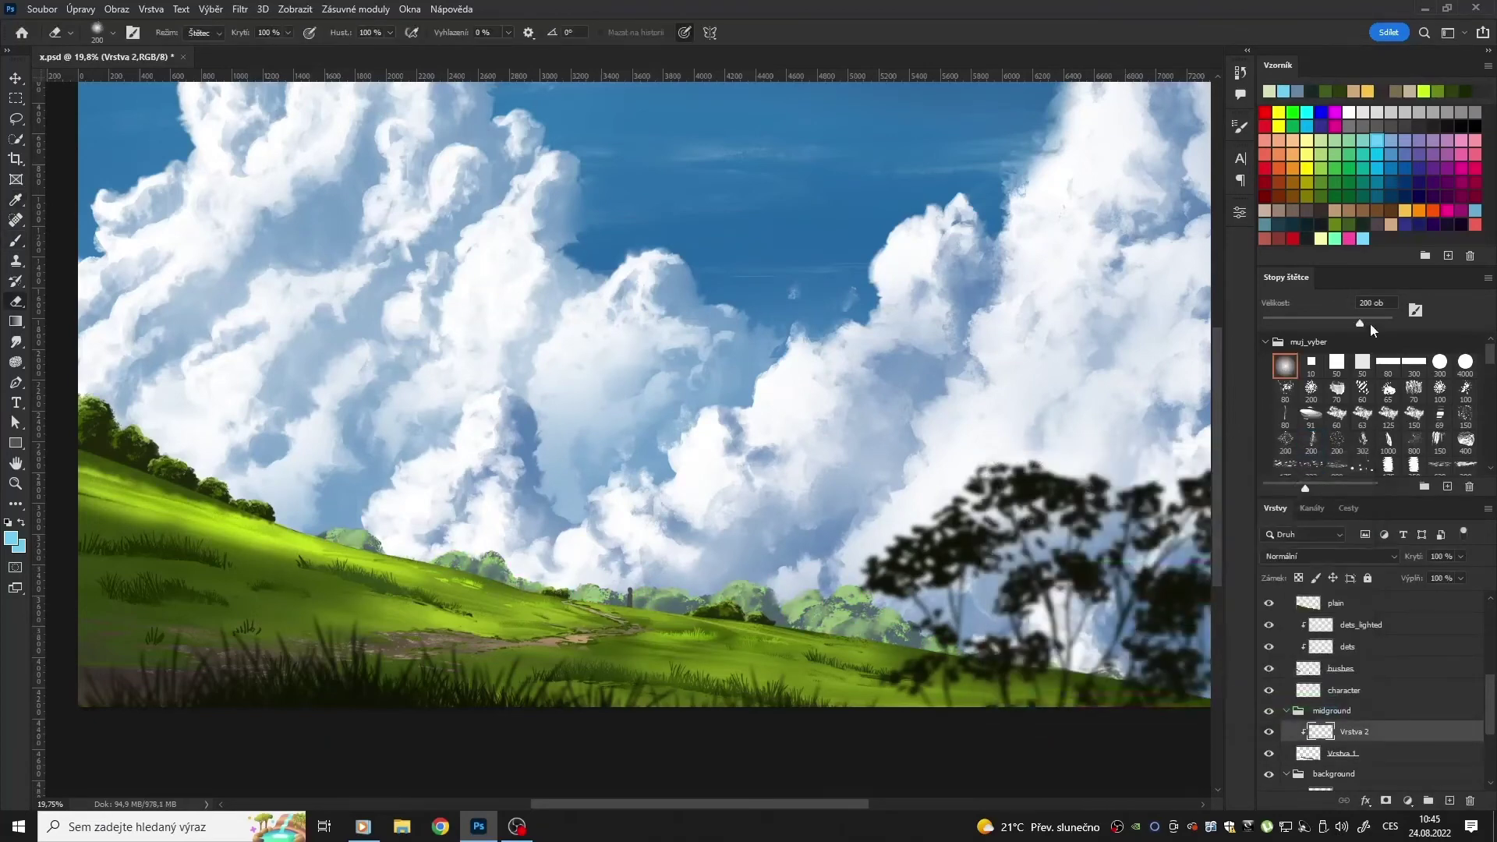
key(ctrl+e)
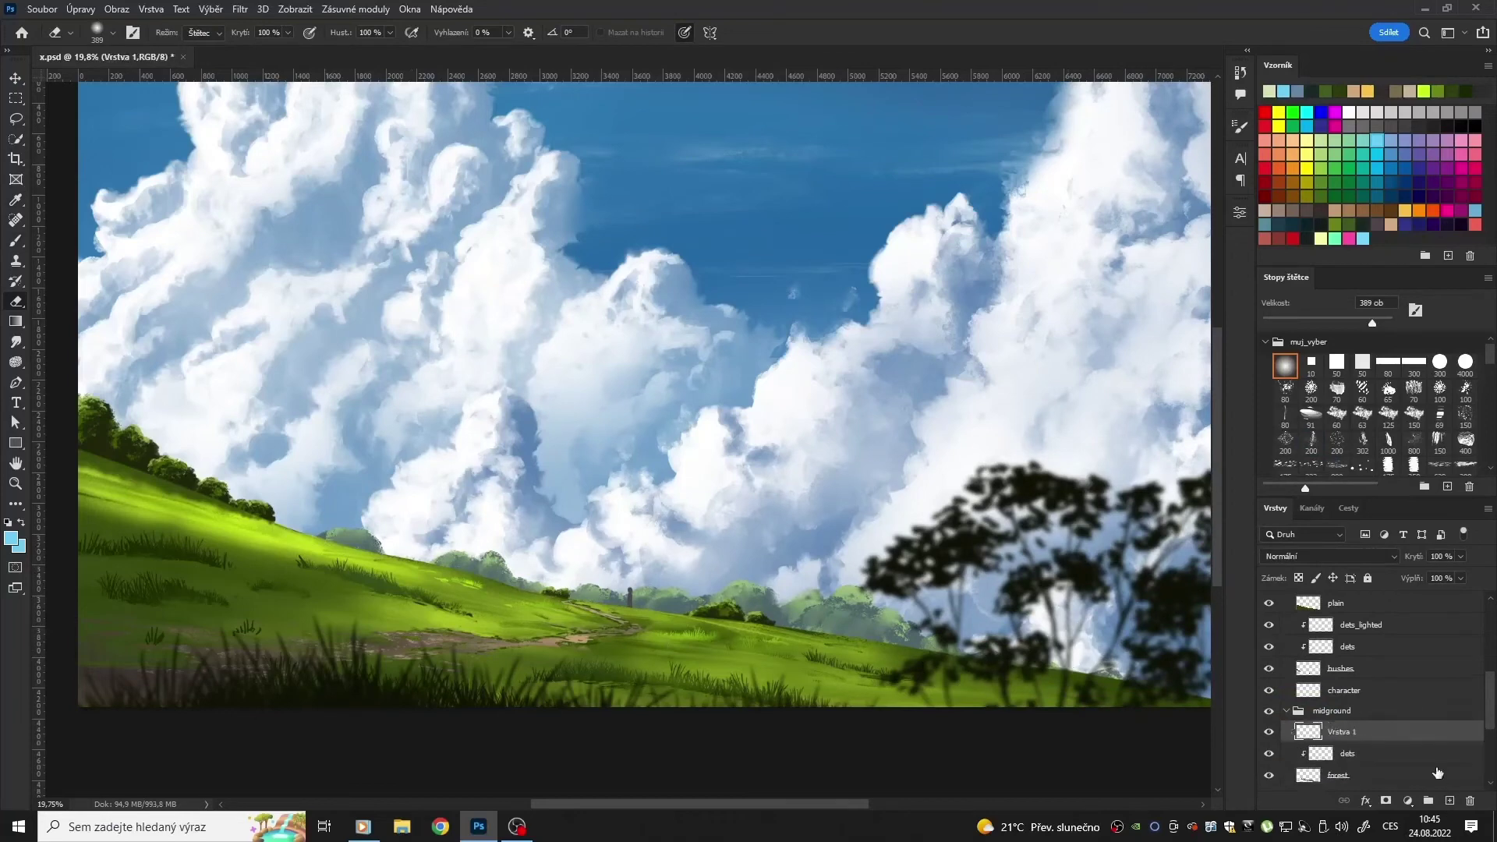
Step: Add noise to the light layer and set its blend mode to Závoj
key(b)
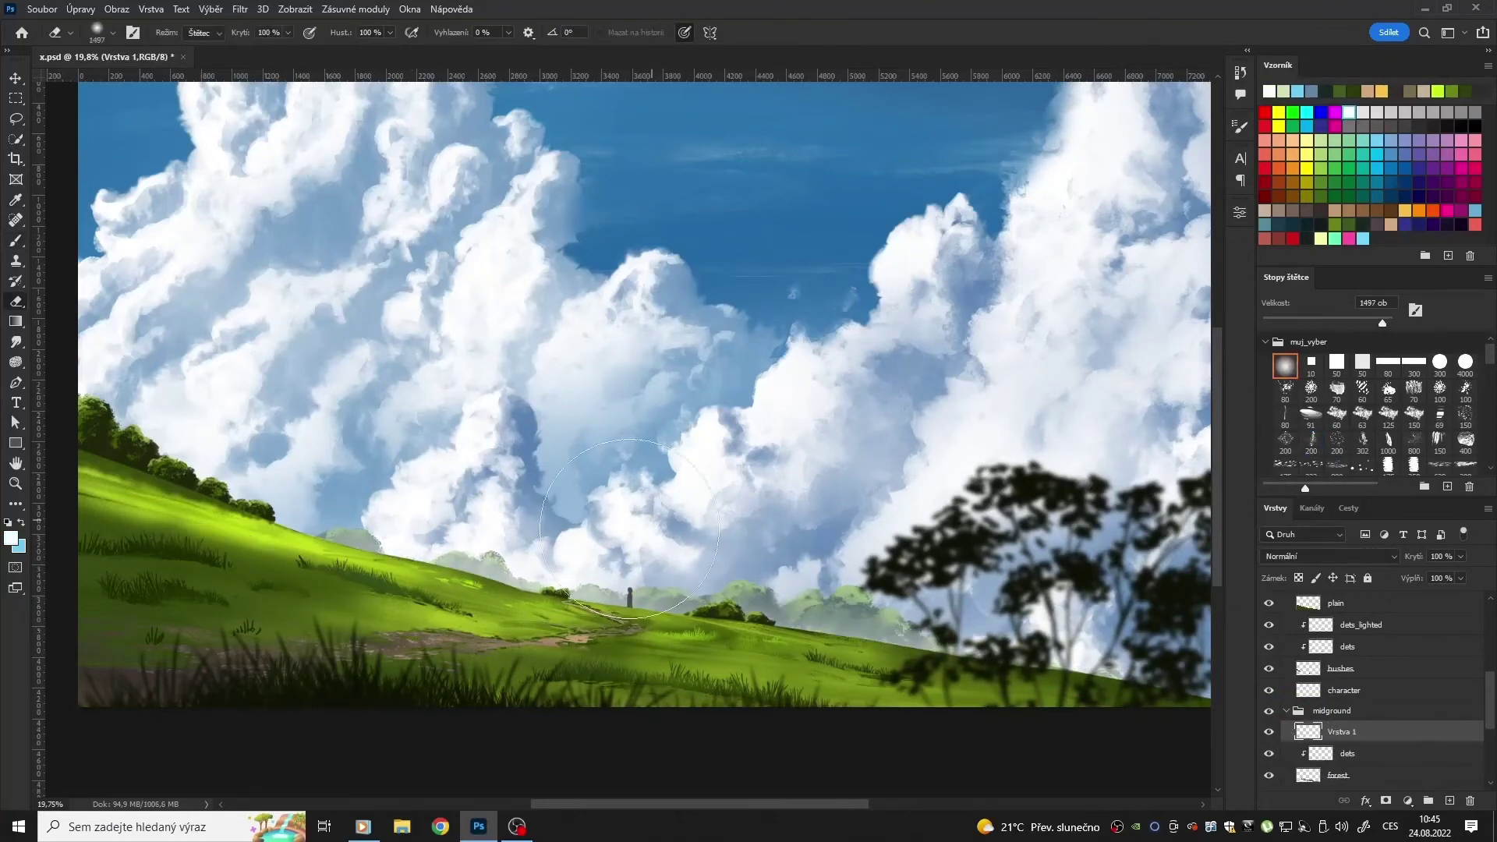
click(240, 8)
click(179, 293)
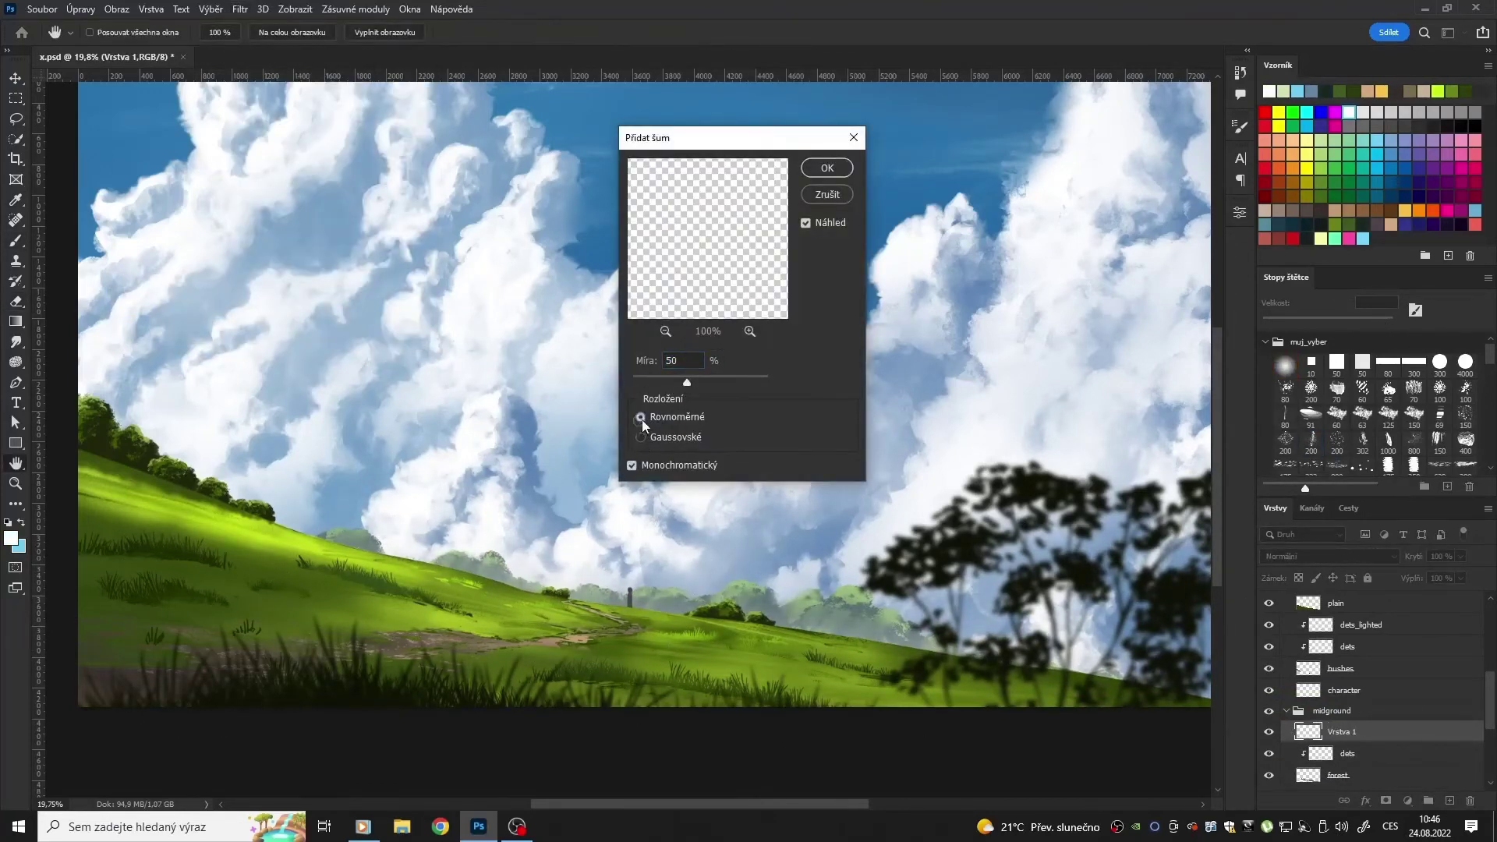
key(Return)
click(1325, 556)
text(light)
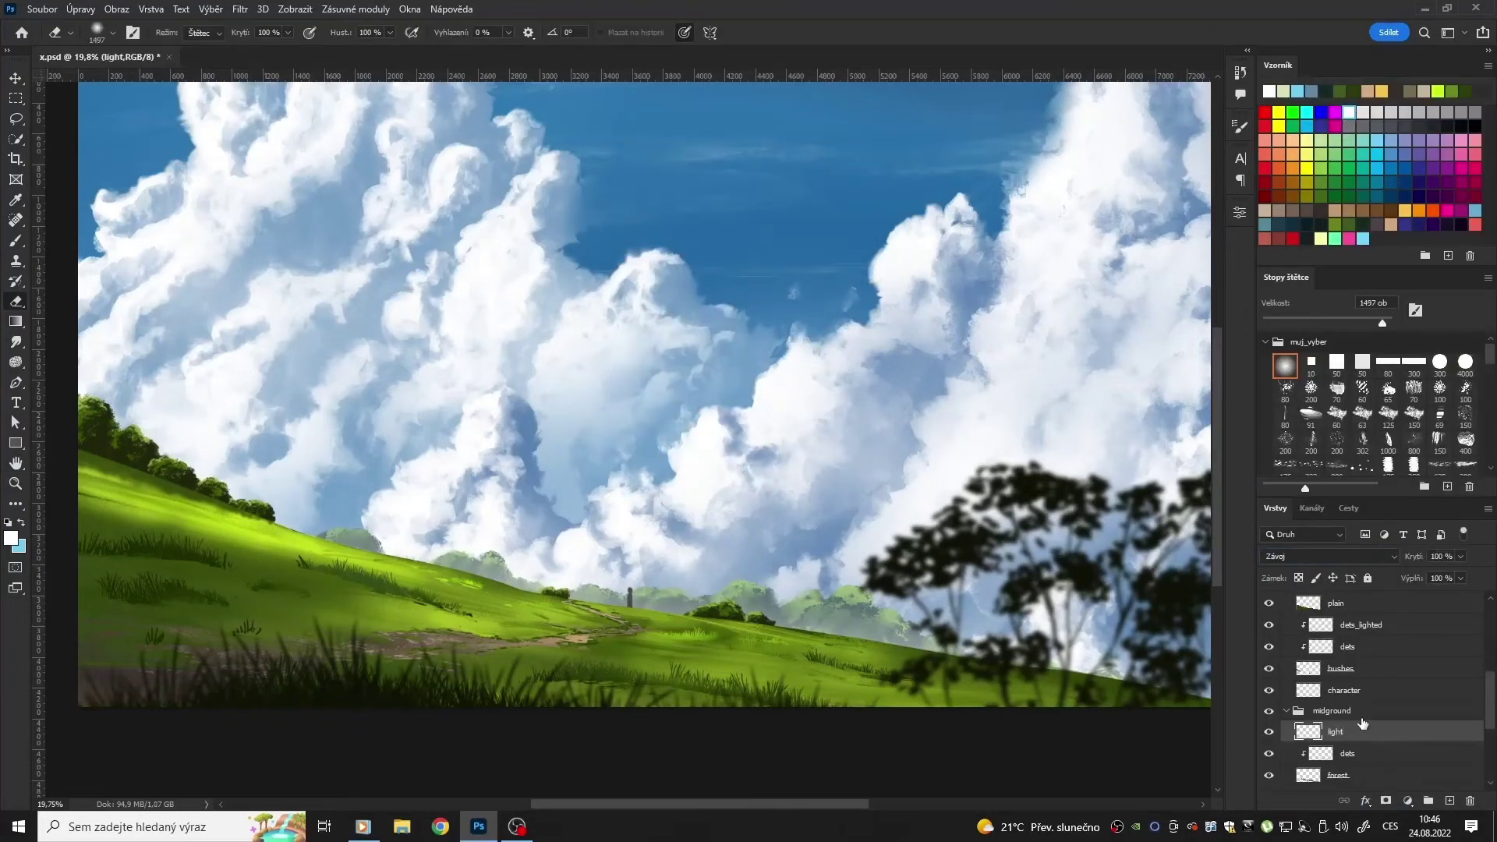
Step: Saturate the dets layer's colours and shift the light layer's colour balance toward blue
click(1347, 753)
key(ctrl+u)
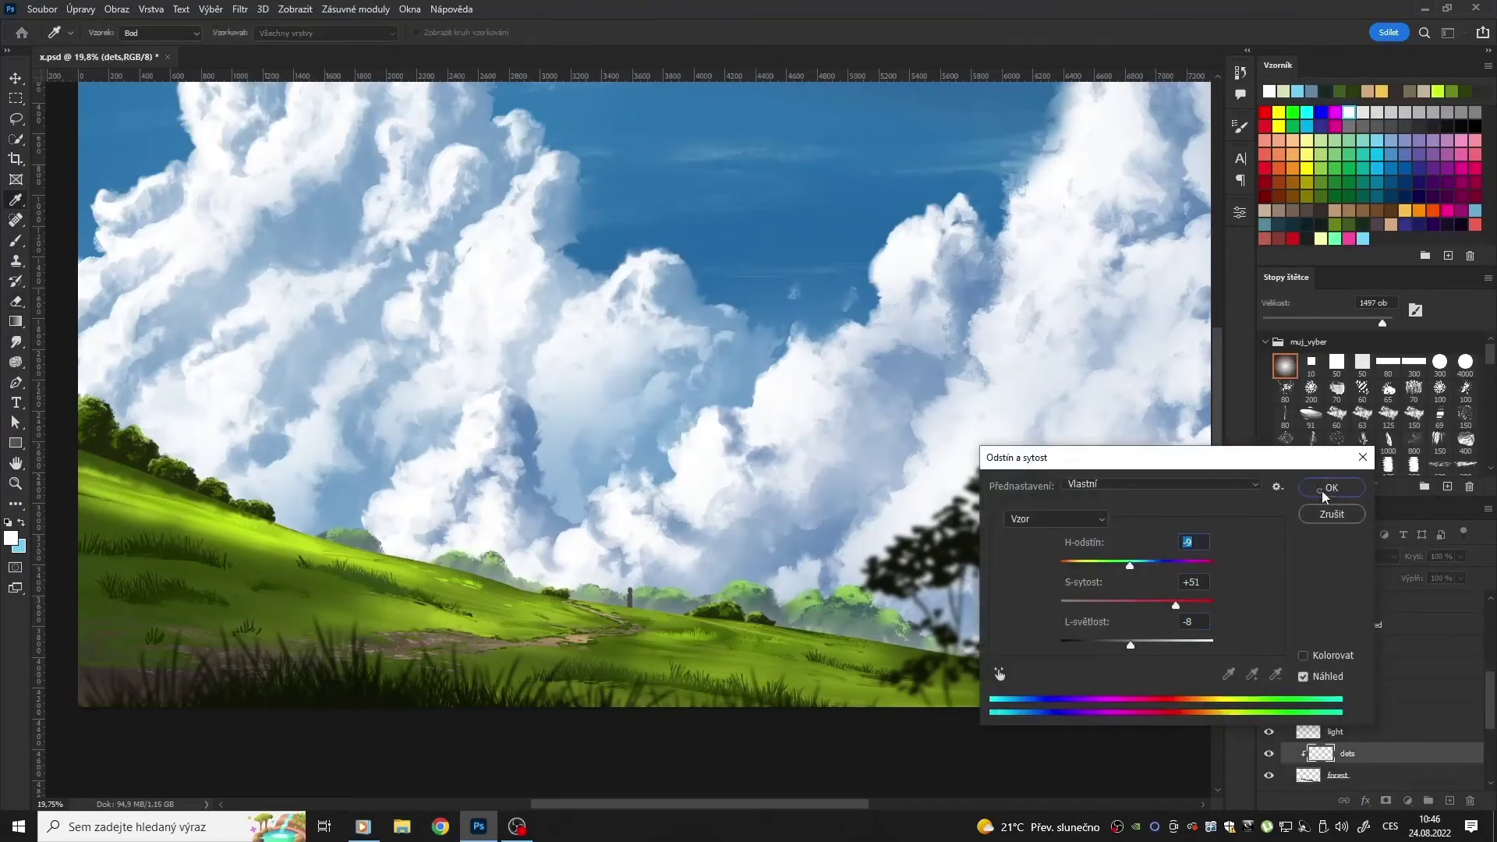
click(1325, 488)
key(alt+bracketright)
key(ctrl+b)
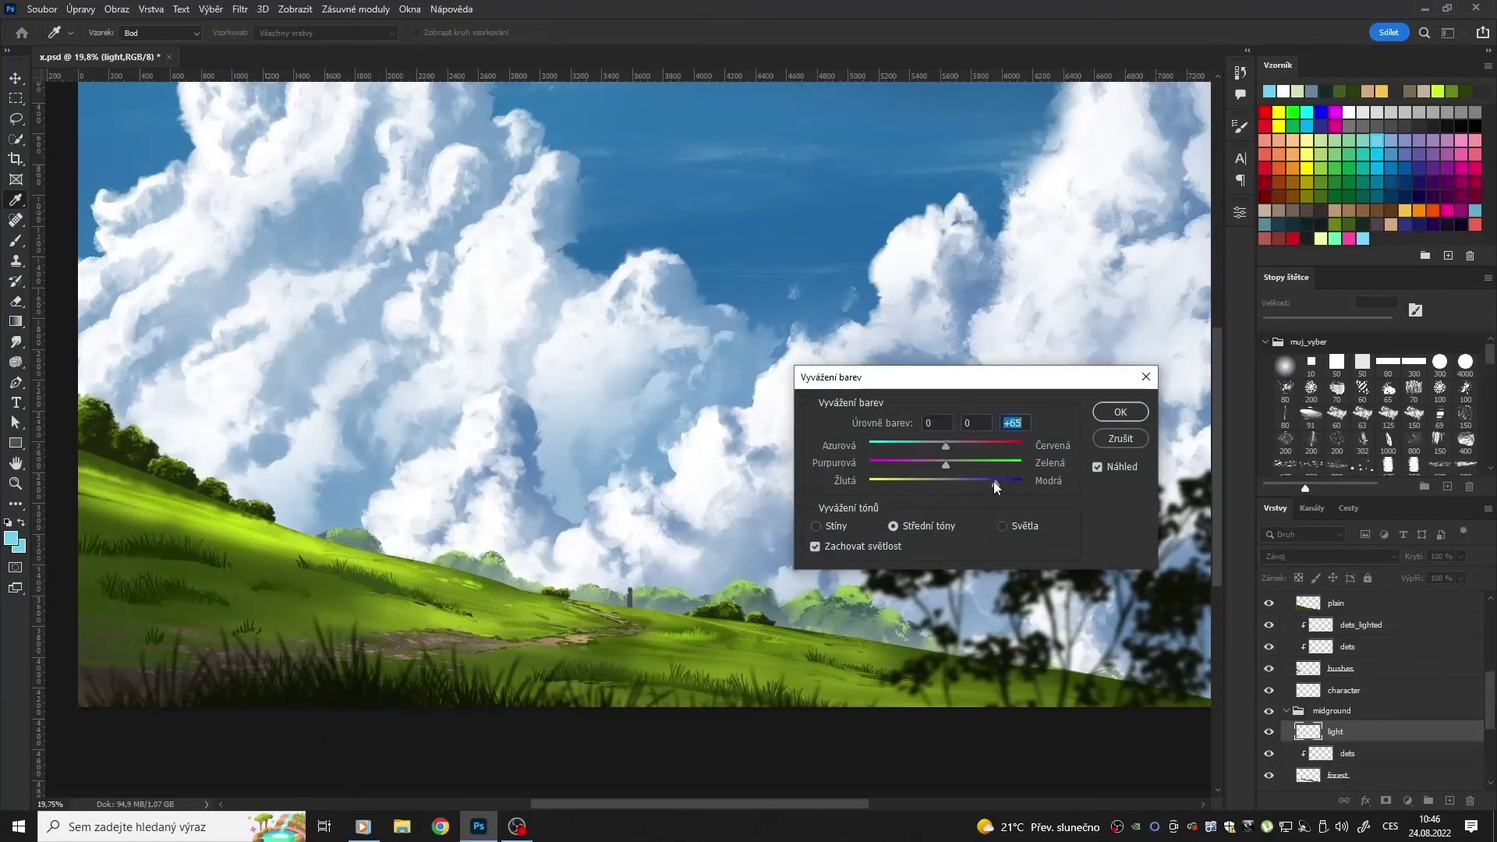
click(1120, 411)
Step: Pick a blue painting colour for the light layer in the background group
key(g)
key(alt+bracketleft)
key(alt+bracketleft)
key(alt+bracketleft)
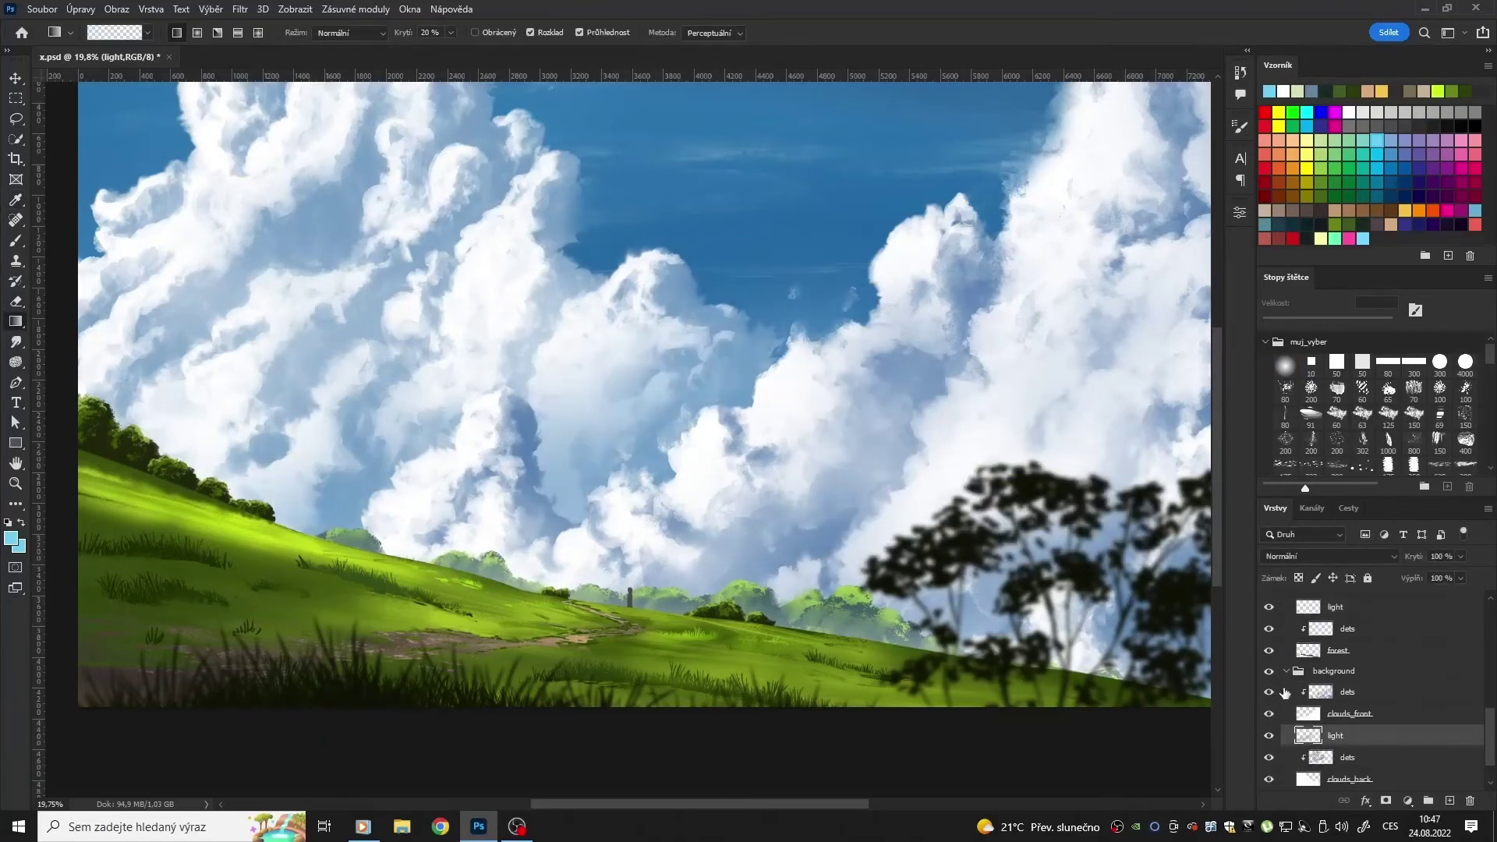
key(b)
click(1390, 167)
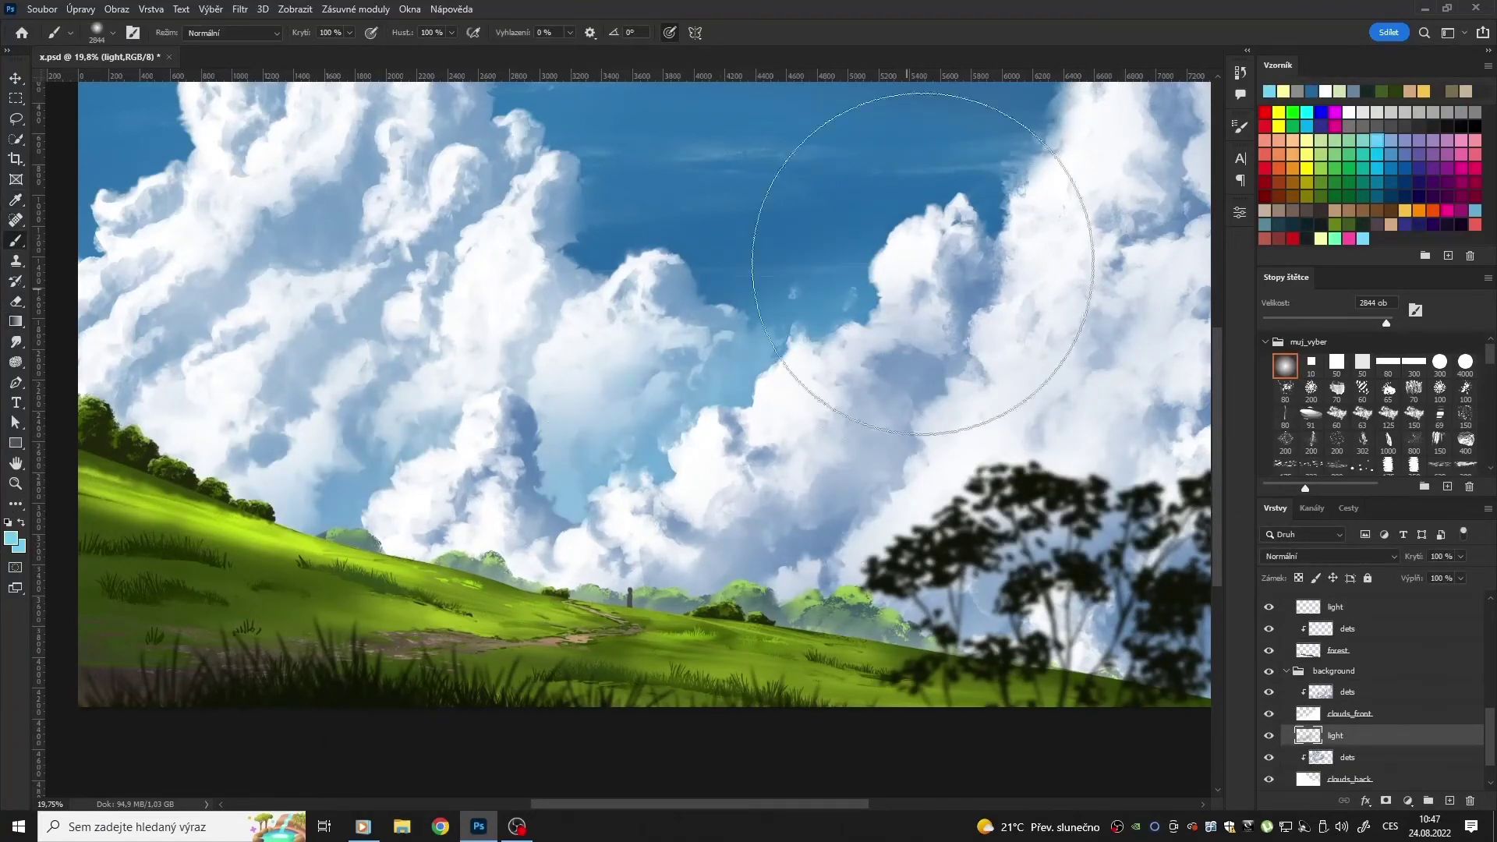
key(g)
Step: Deepen the sky layer's blue with a Hue/Saturation saturation boost
click(1345, 693)
key(ctrl+u)
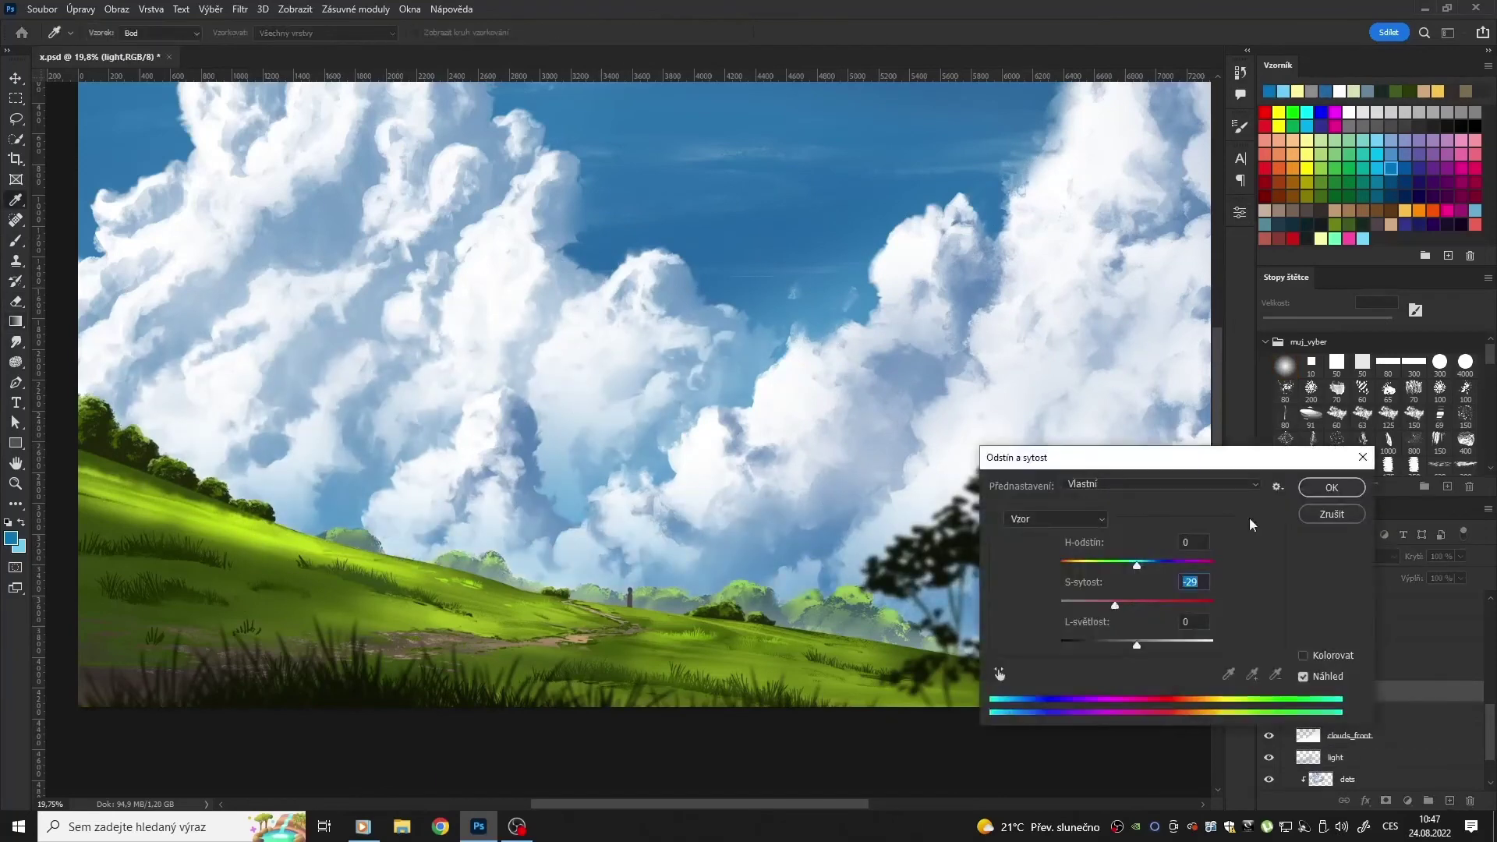
click(1330, 484)
scroll(841, 516, up, 2)
key(ctrl+alt+u)
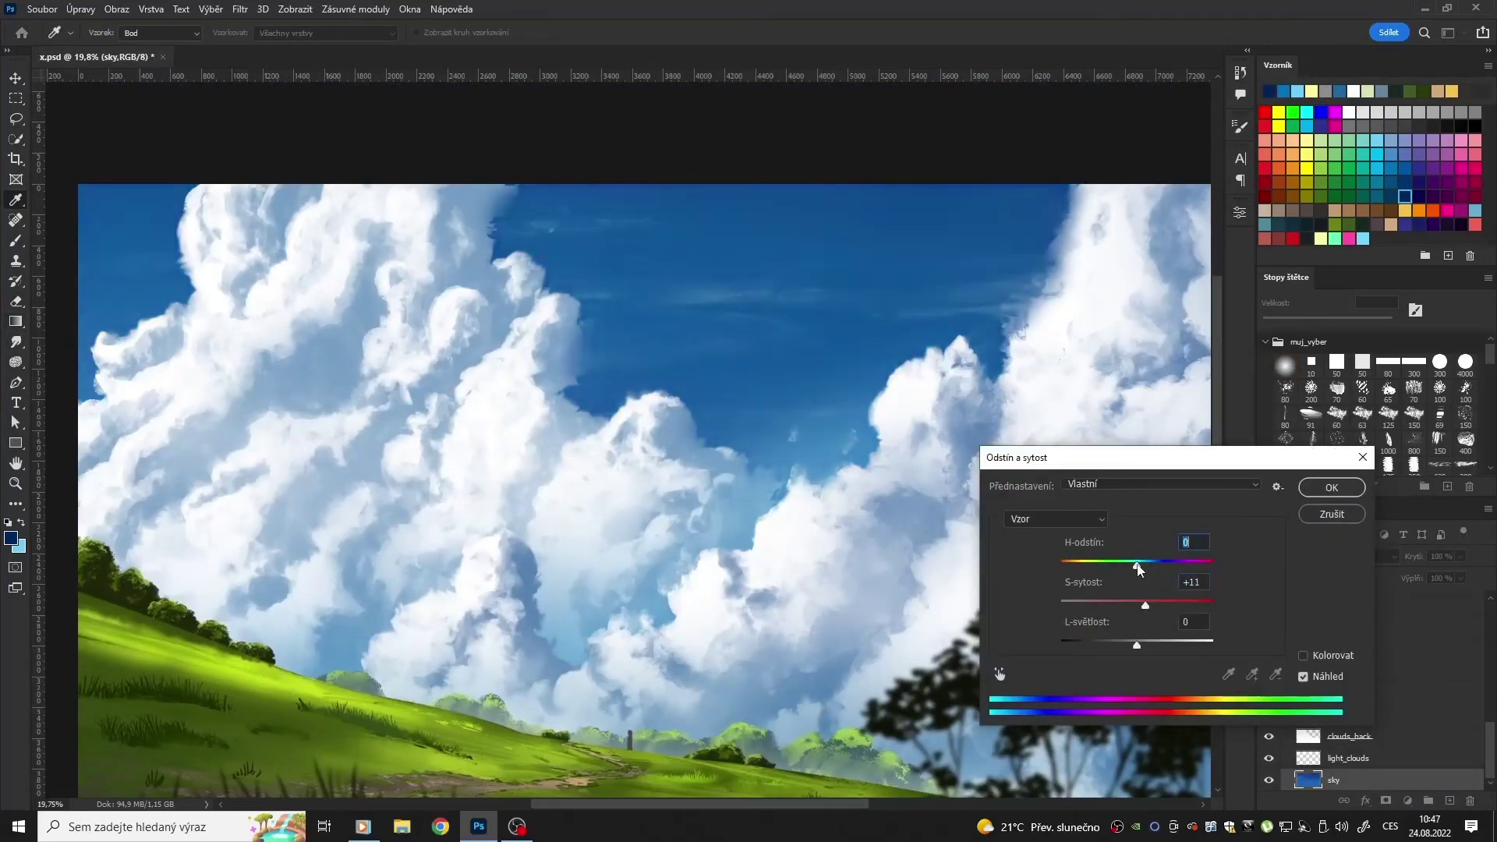
click(1331, 487)
key(ctrl+minus)
Step: Try adding clipped layers above the details, then discard the empty layers
key(ctrl+shift+alt+n)
key(b)
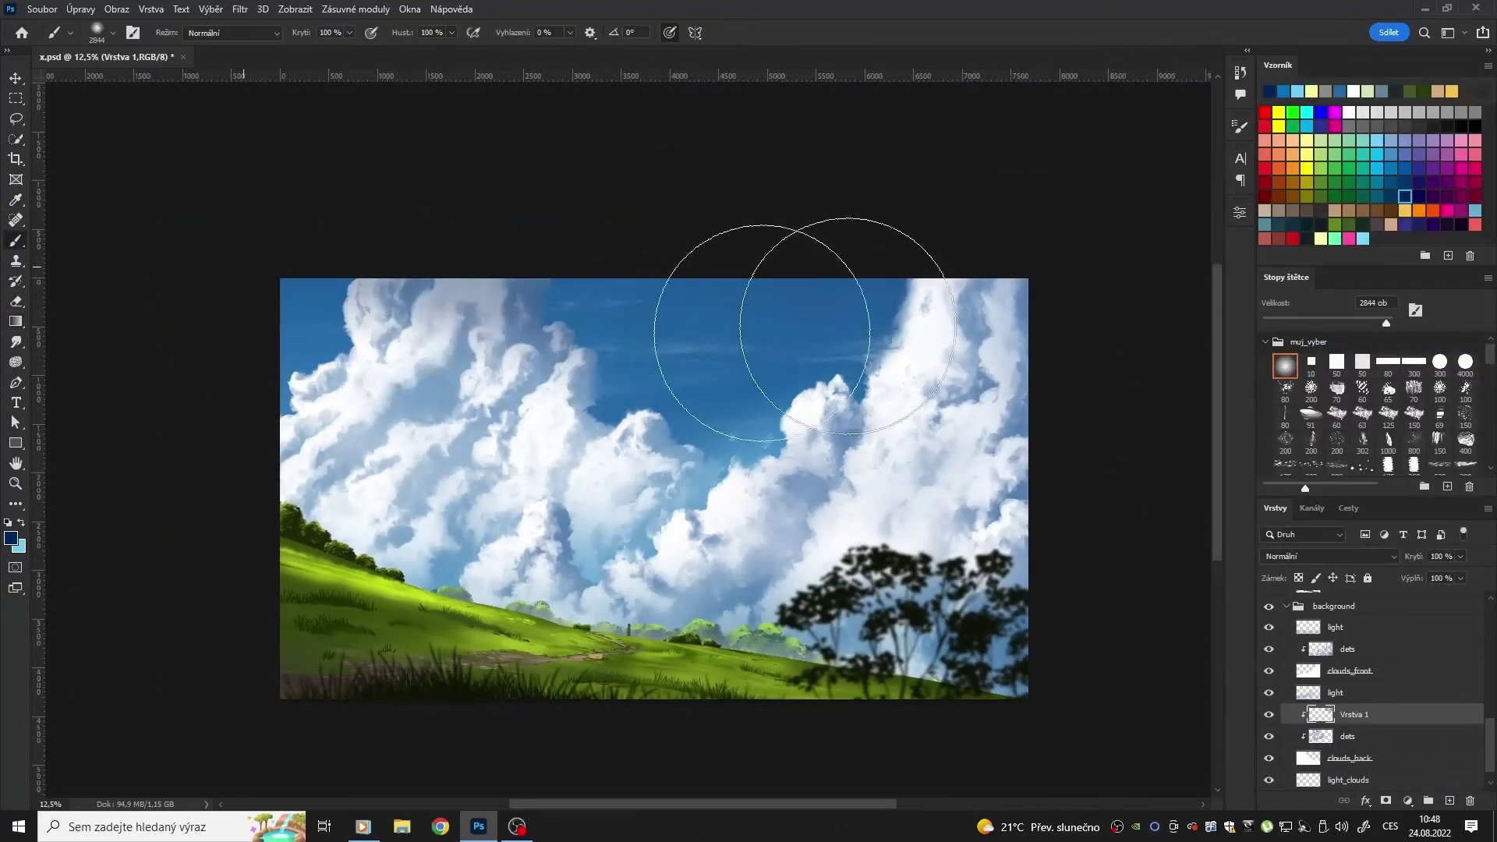
key(alt+bracketright)
key(alt+bracketright)
key(alt+bracketright)
key(ctrl+shift+alt+n)
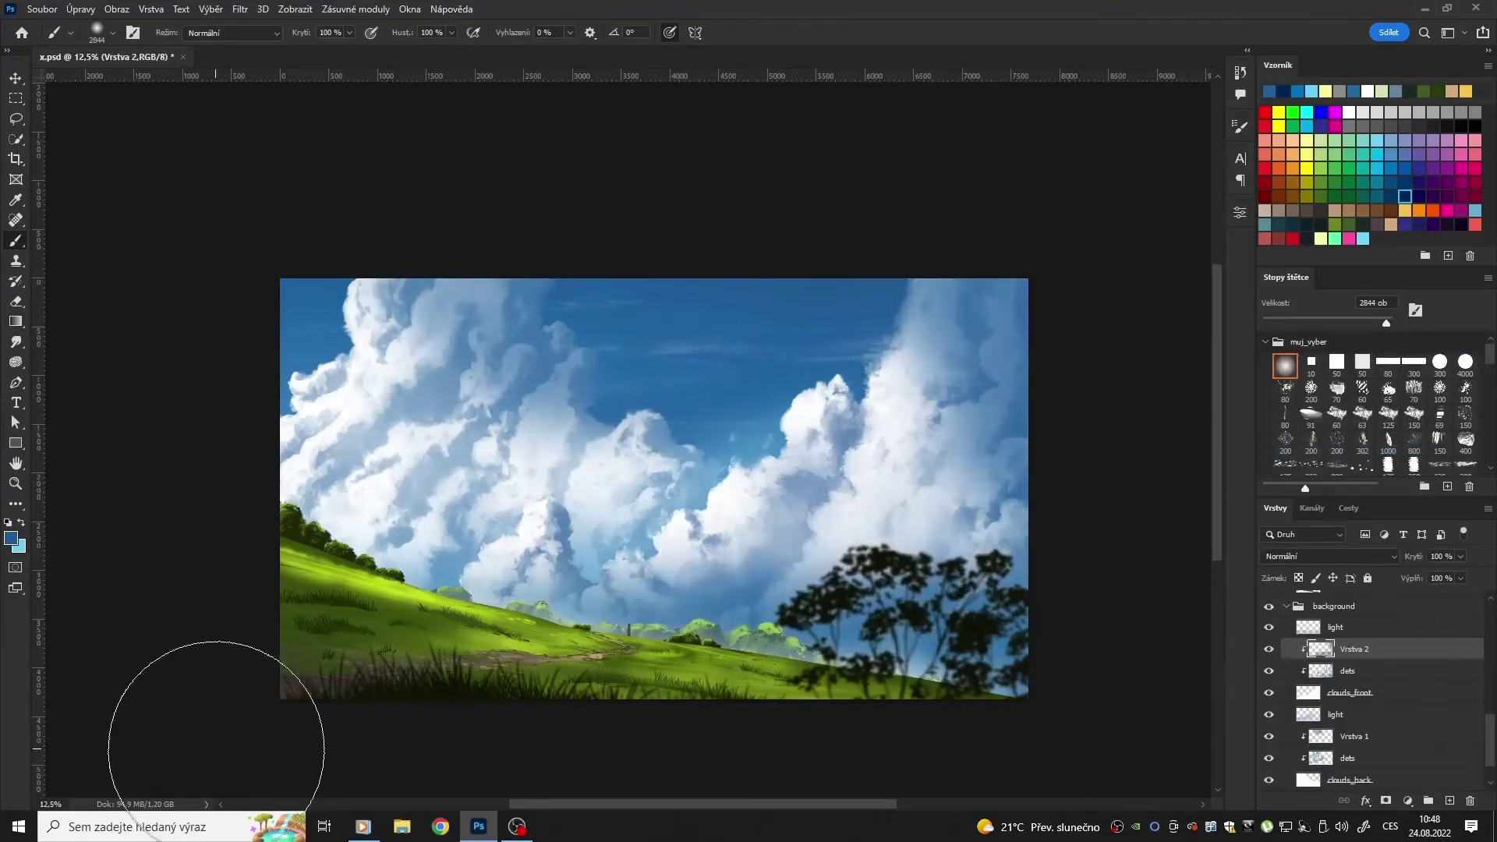
key(ctrl+z)
key(ctrl+z)
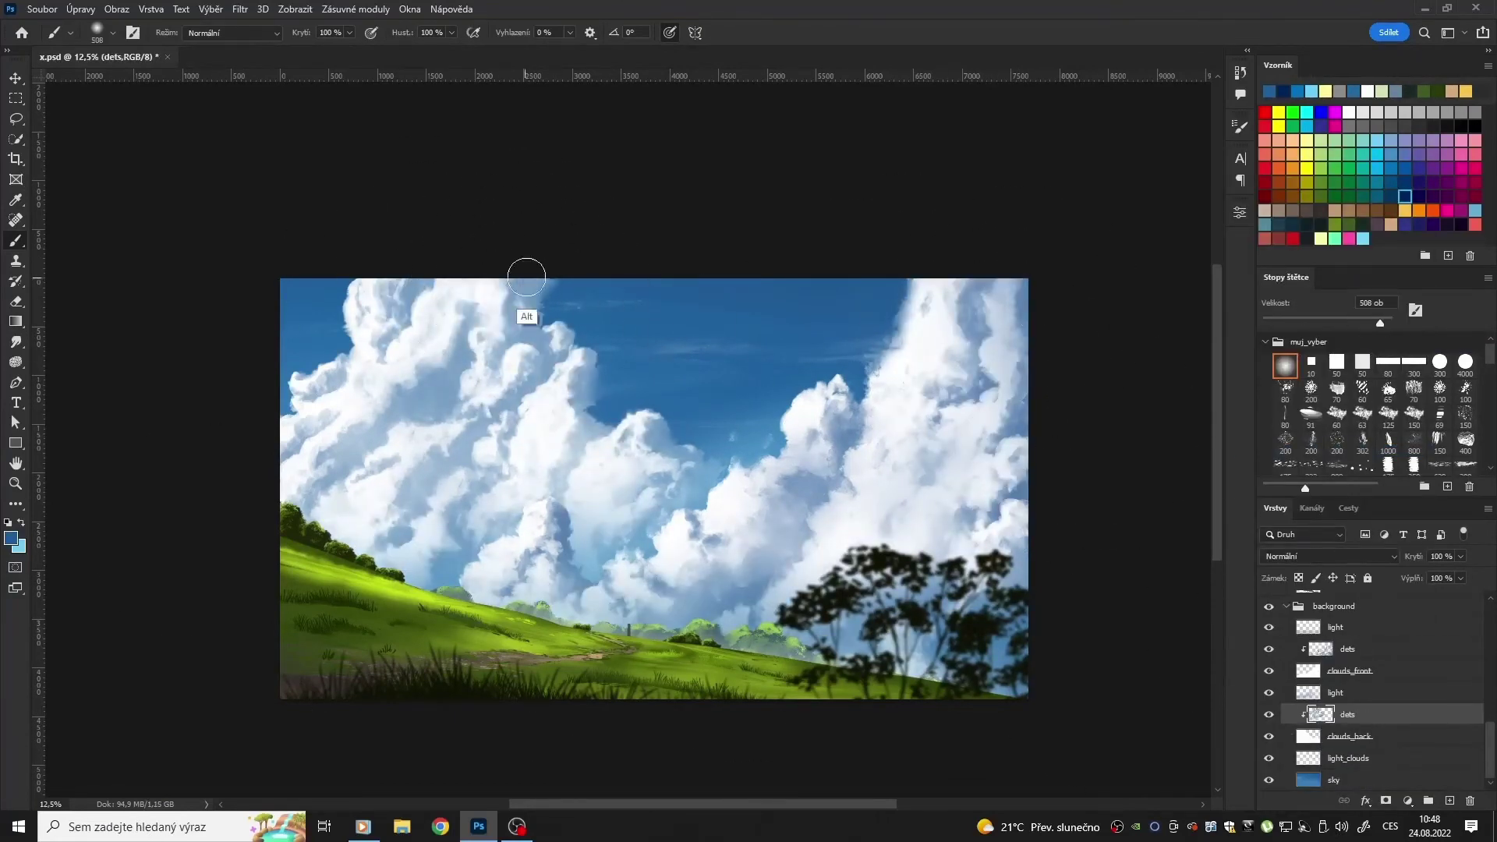
key(alt+bracketright)
key(alt+bracketright)
key(alt+bracketright)
key(e)
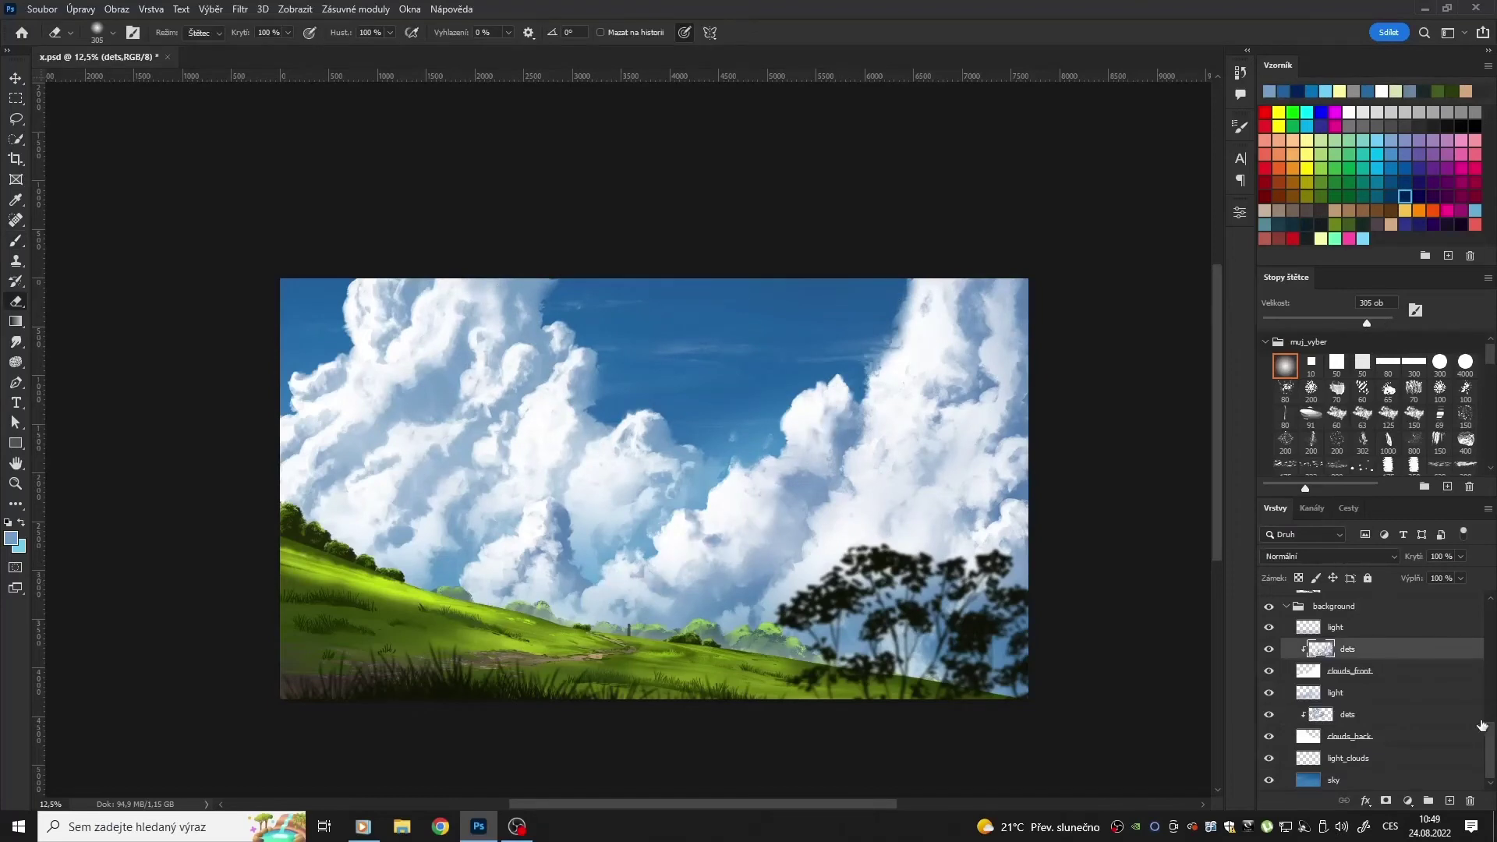
key(alt+bracketright)
Step: Apply noise to the upper light layer, set it to Závoj, and hide the lower light layer to compare
click(239, 8)
click(265, 25)
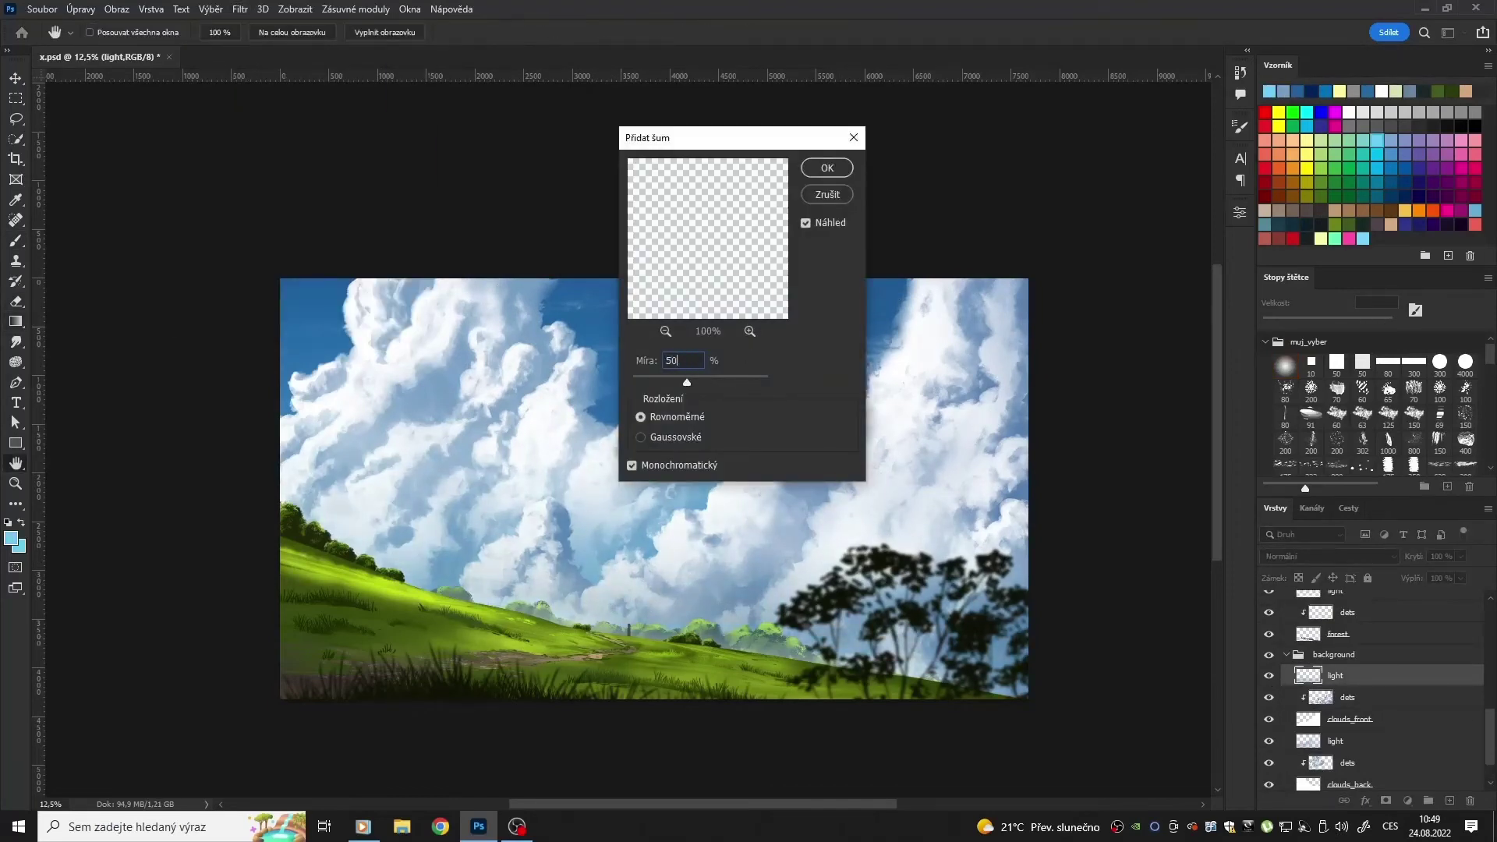
key(Escape)
key(g)
click(1325, 556)
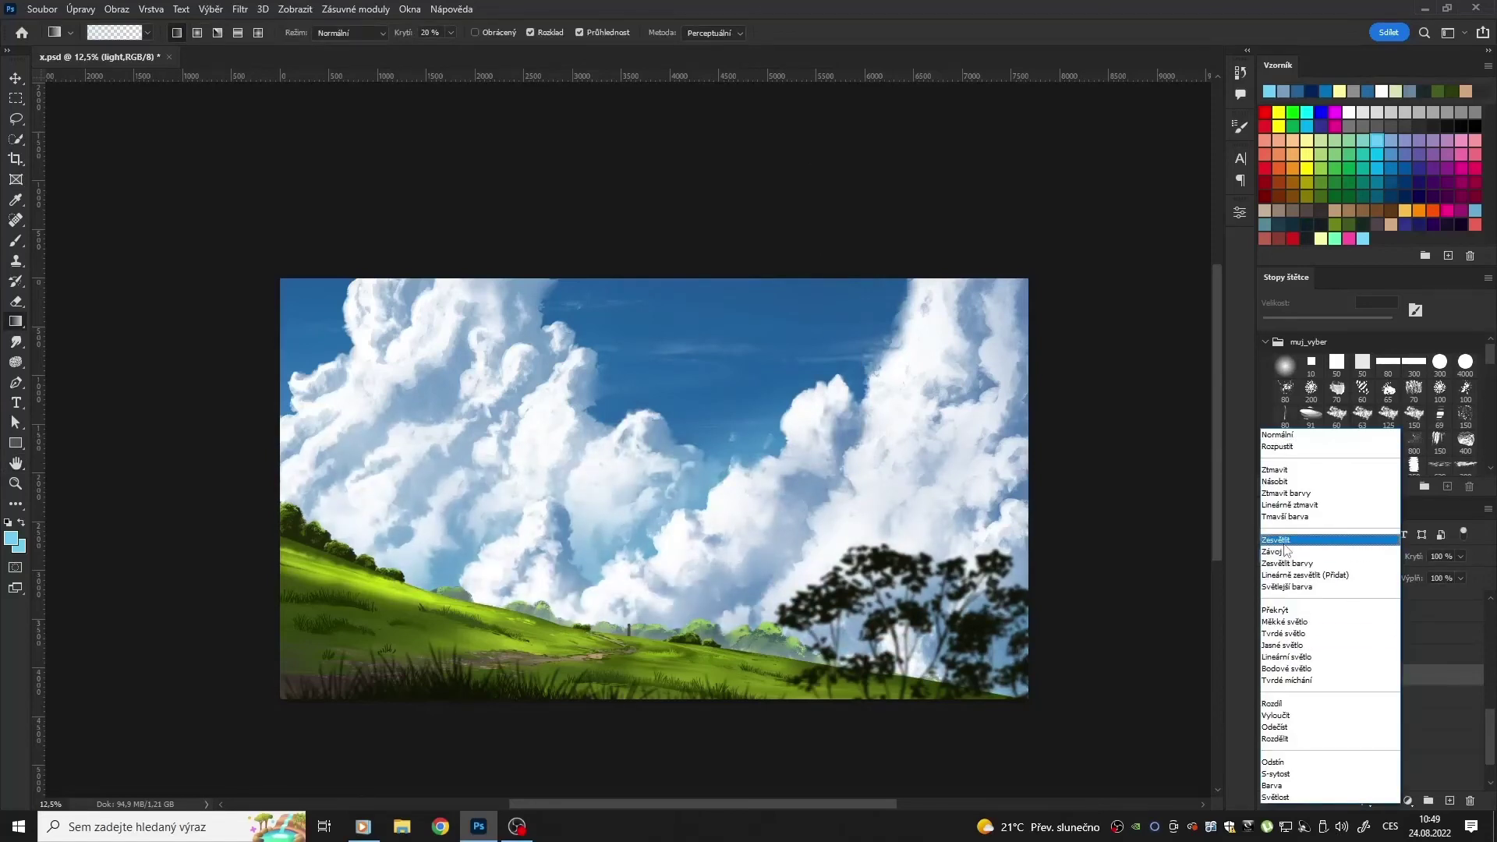
click(1307, 540)
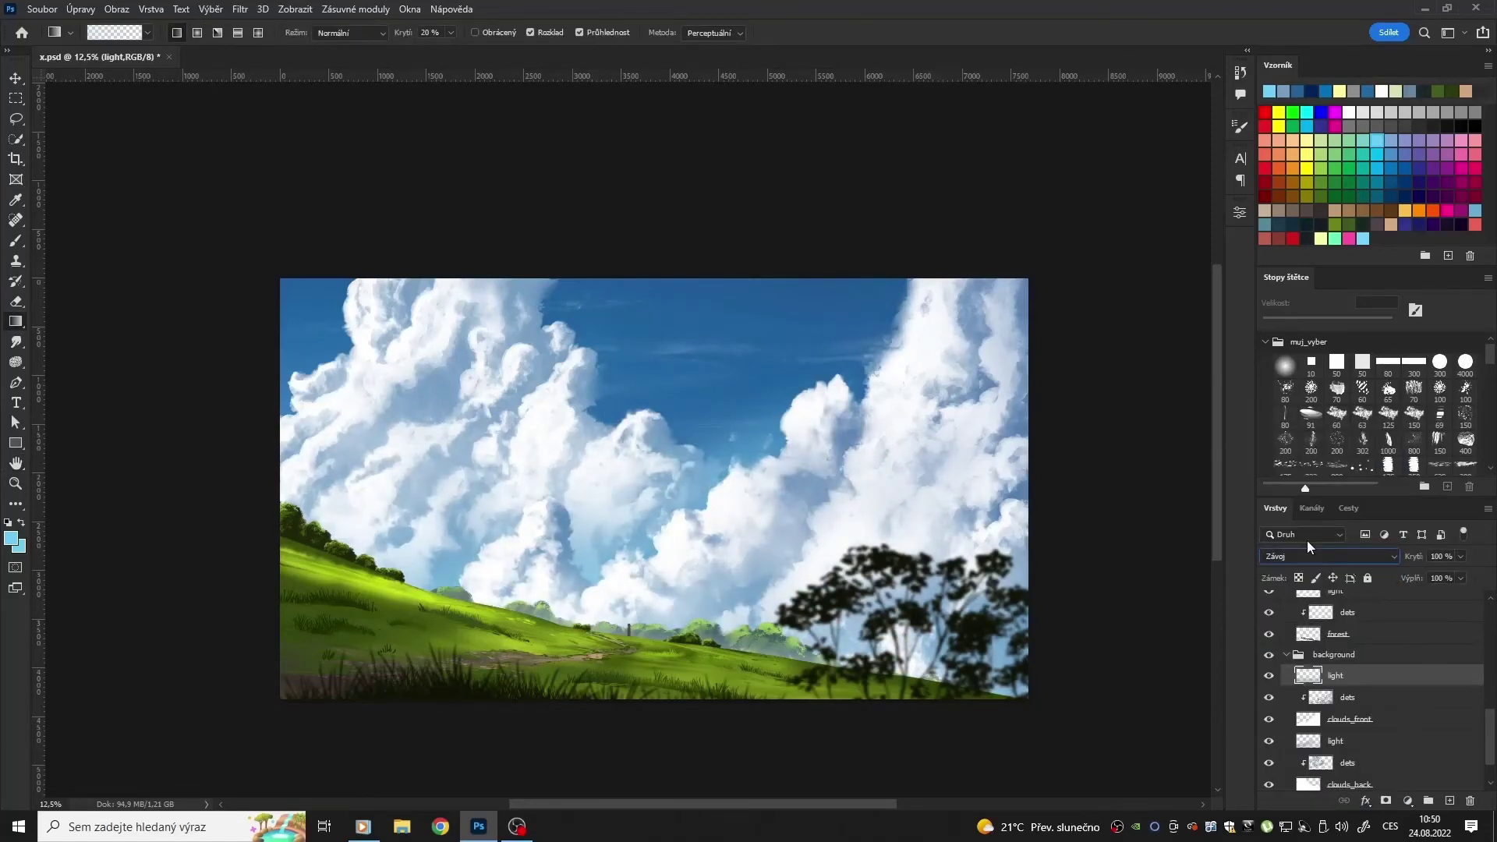
click(1335, 741)
Step: Enlarge the brush and show the lower light layer again, selecting it
click(1269, 741)
click(1347, 762)
key(b)
drag(1380, 323, 1387, 323)
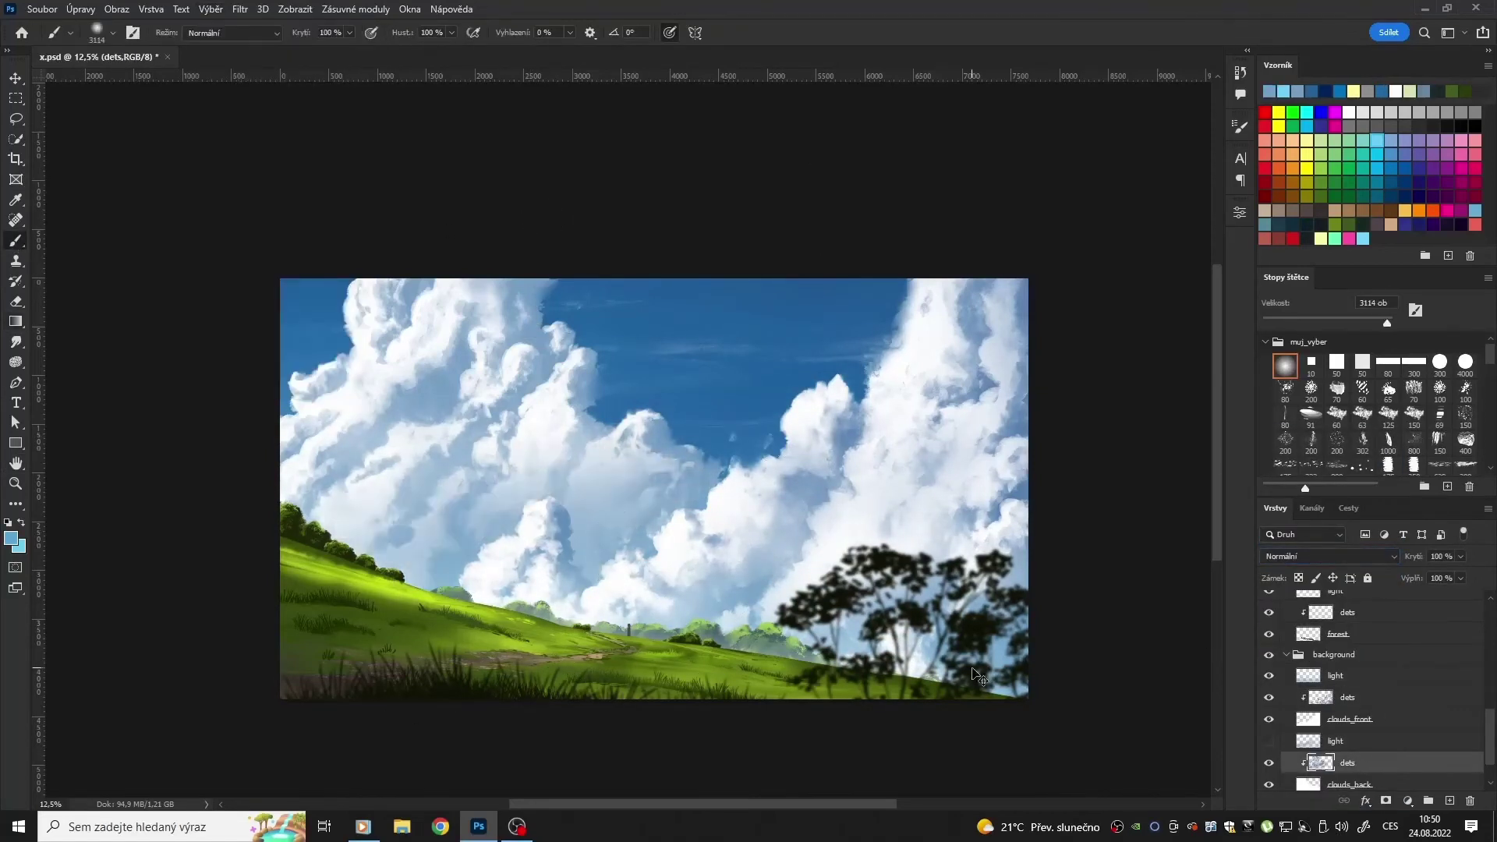
click(1268, 740)
click(1336, 675)
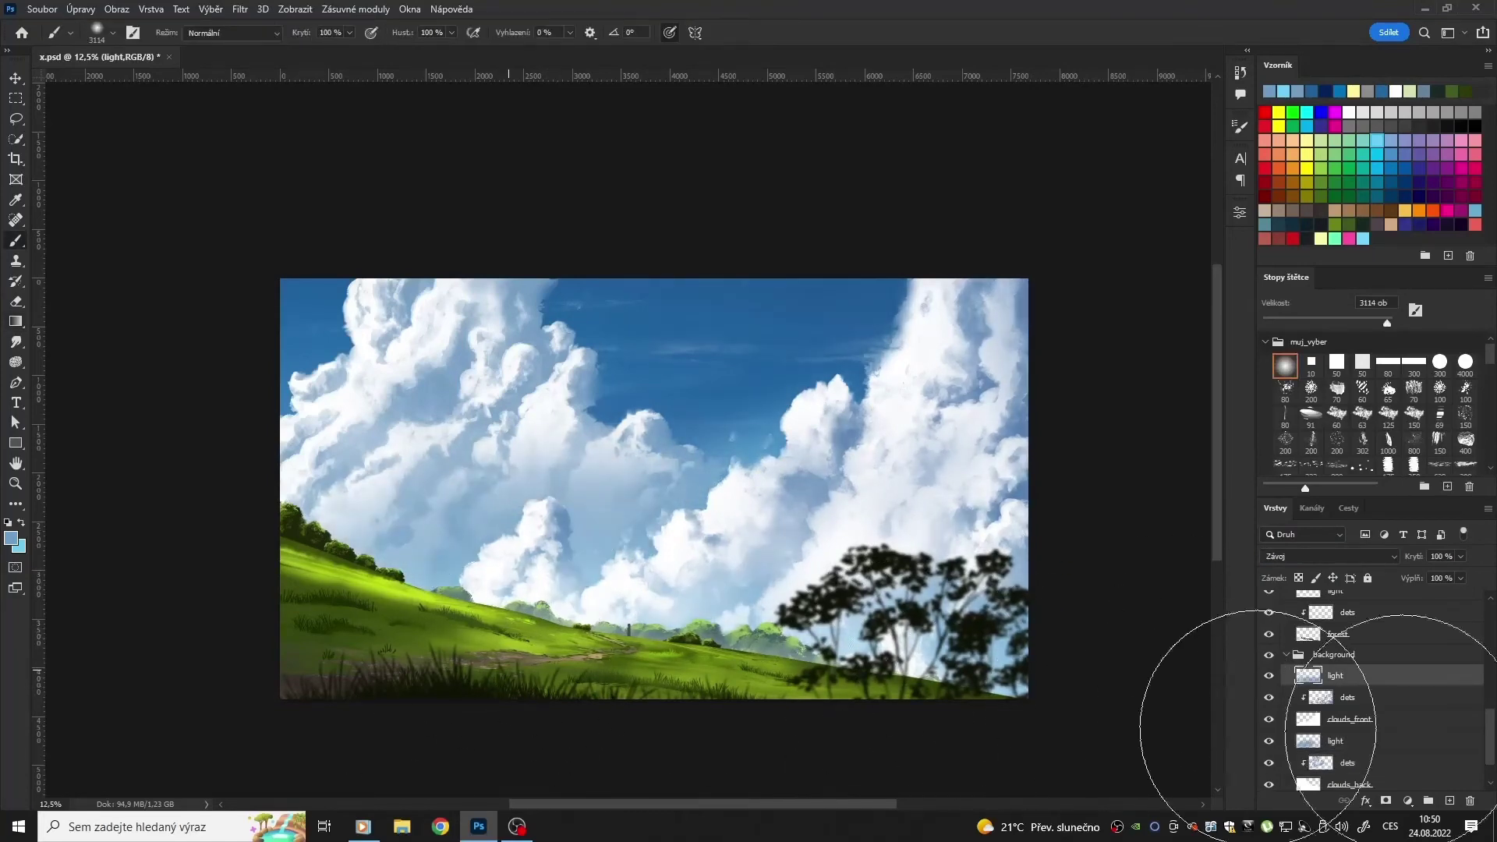
right_click(1336, 741)
Step: Add noise to the lower light layer, keeping it at Normální blending
click(239, 9)
click(485, 302)
click(827, 167)
click(1325, 556)
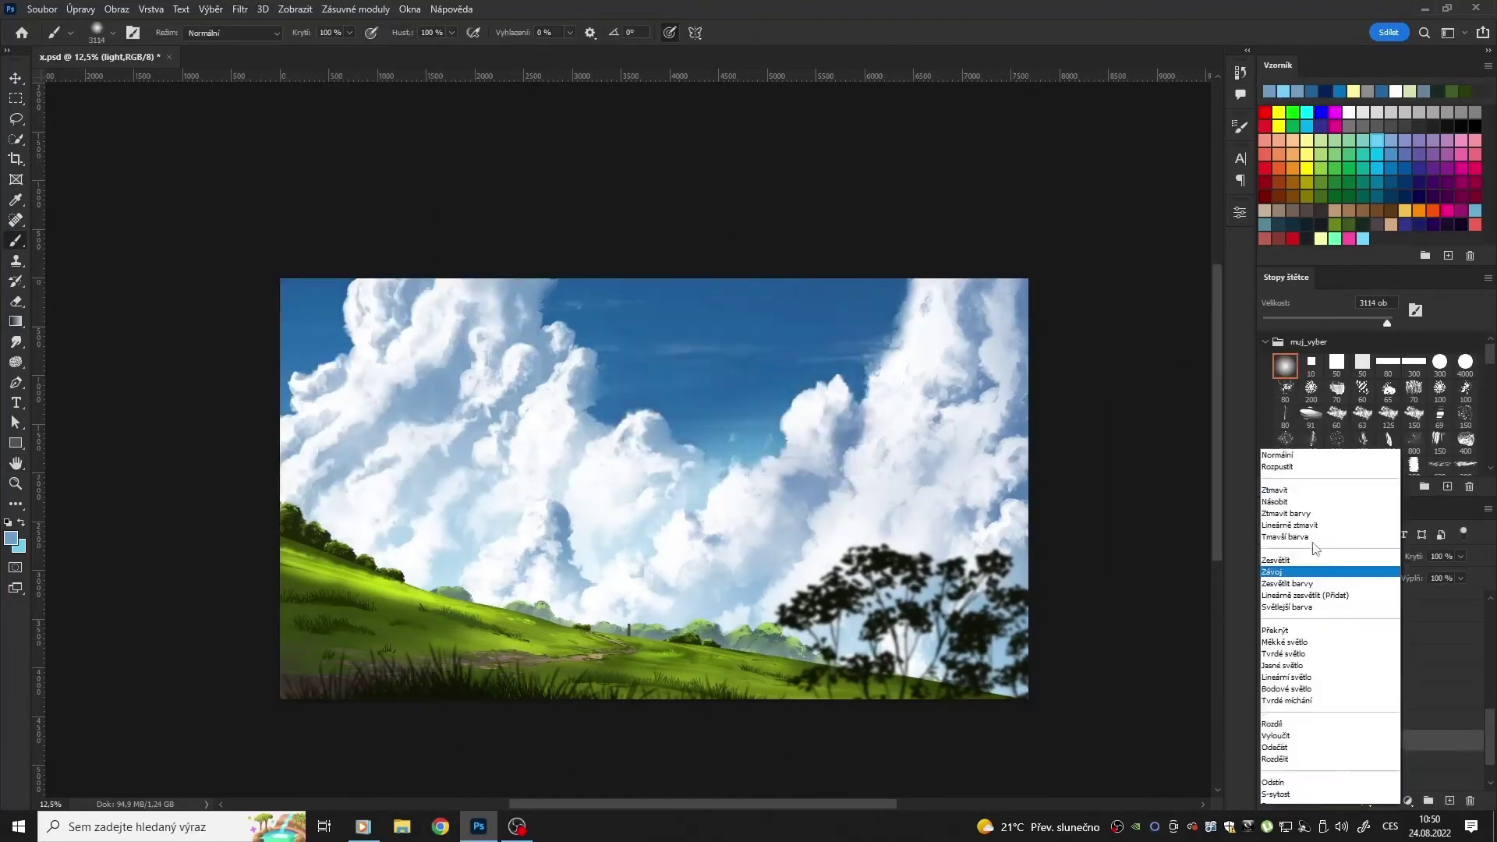
click(1310, 456)
key(e)
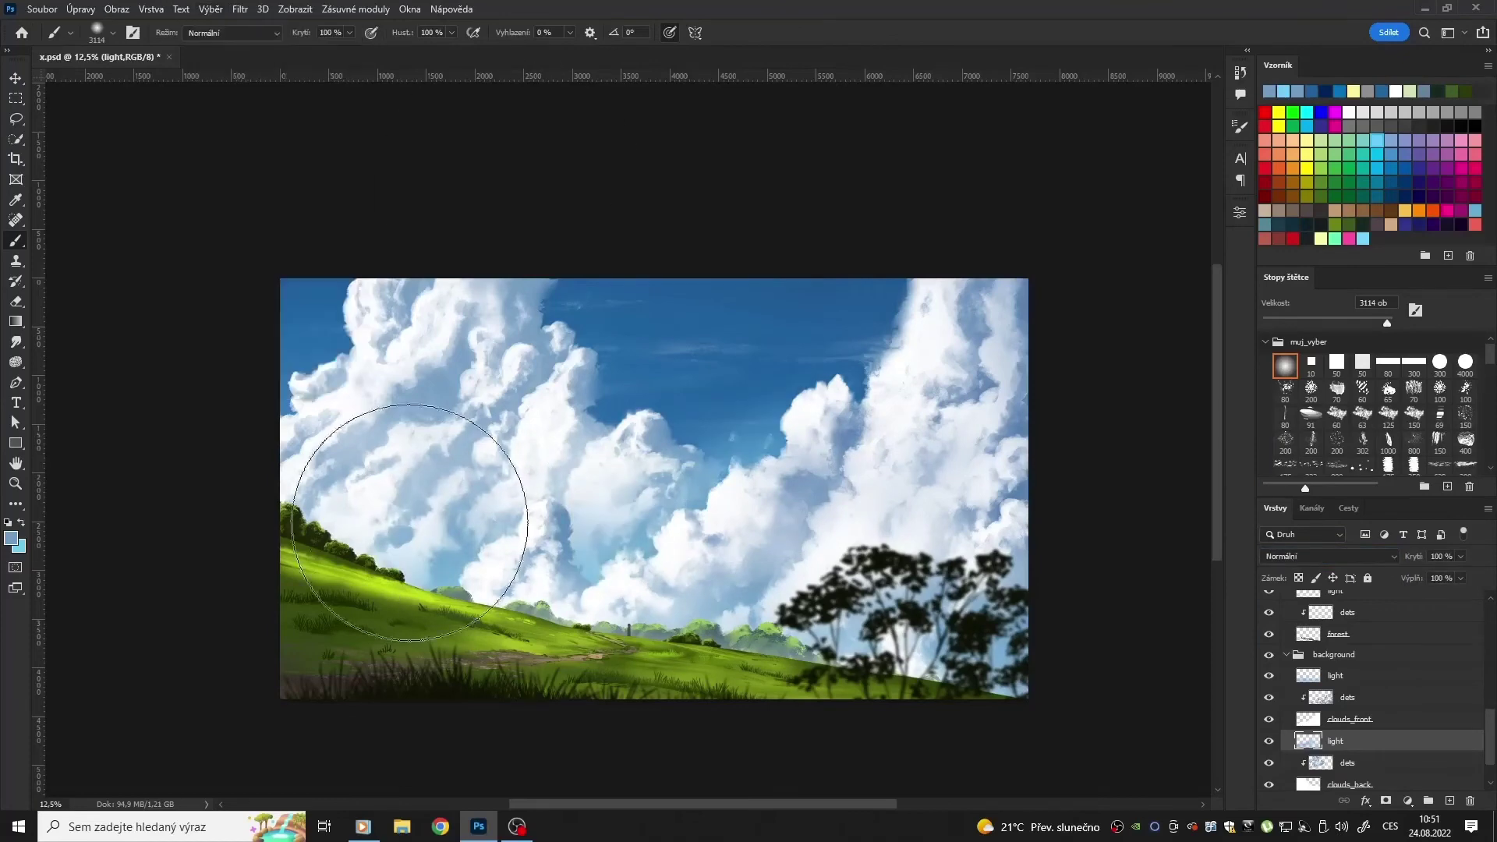
click(1387, 677)
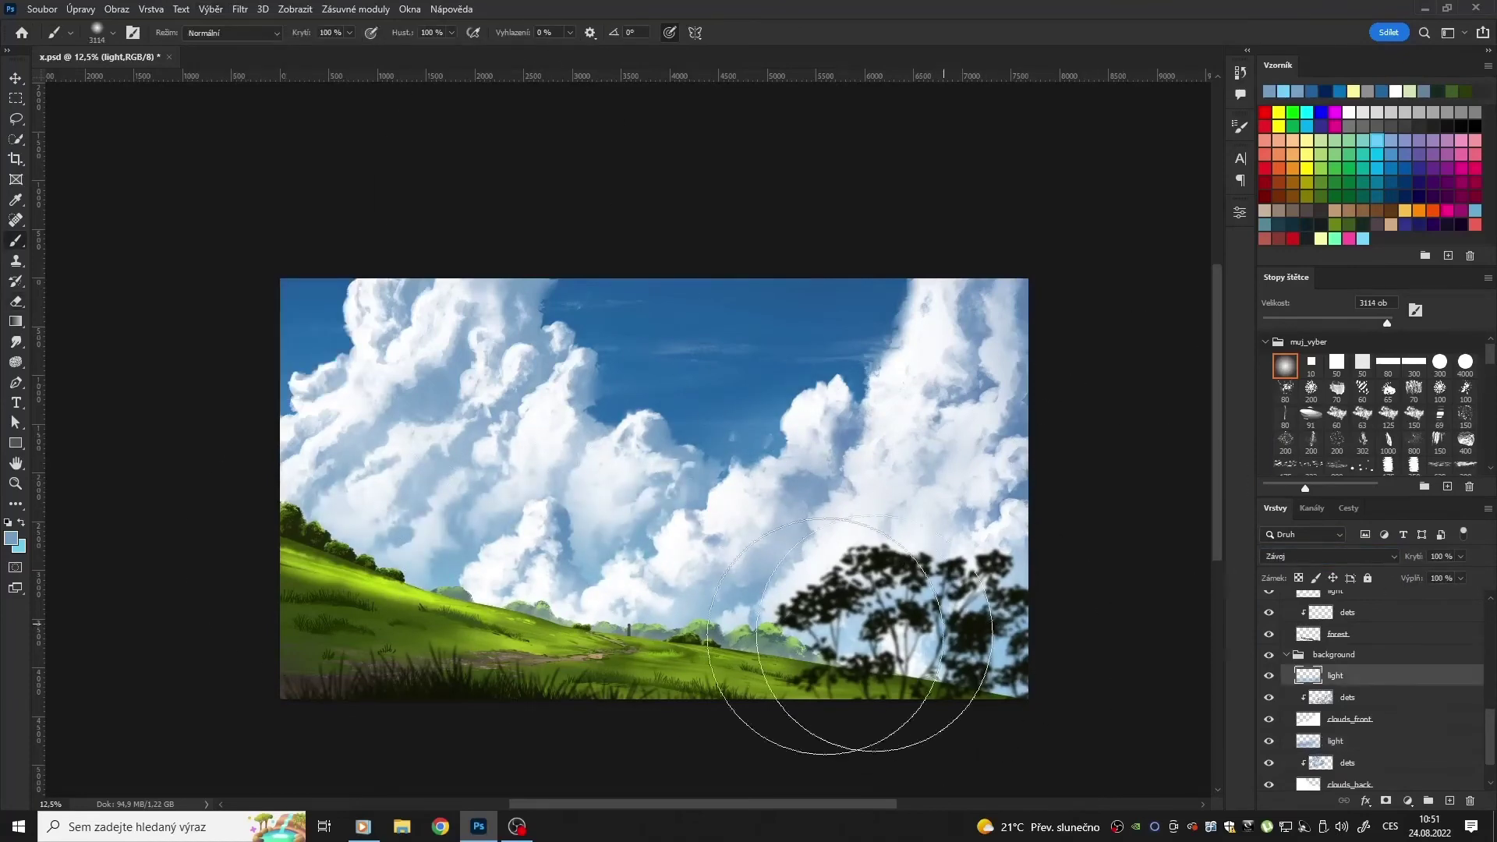
Step: Tilt the midground forest and its dets layer slightly along the hill with Free Transform
key(m)
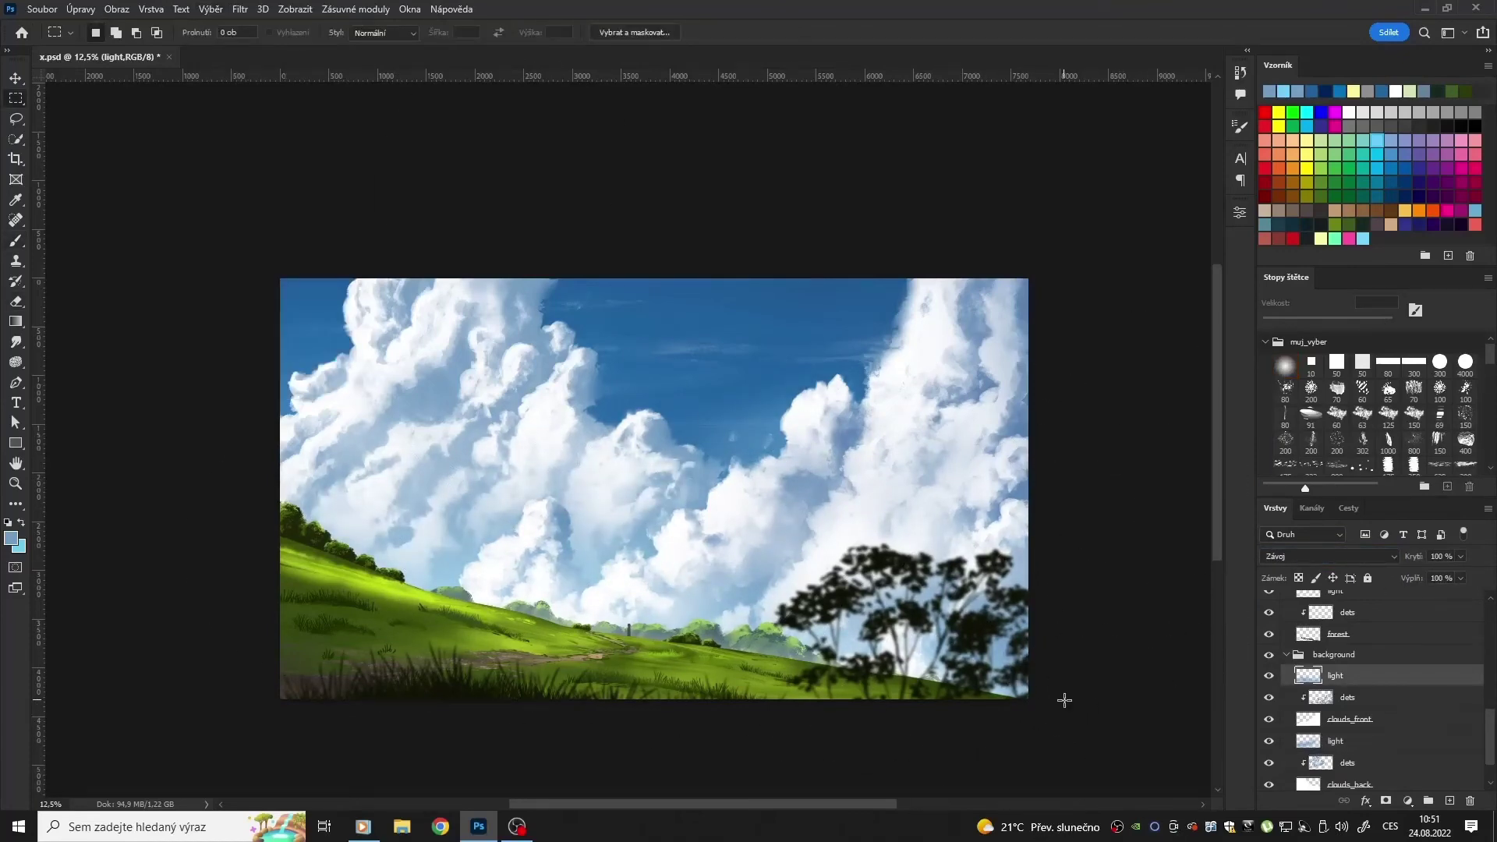
click(1337, 634)
click(80, 8)
click(117, 374)
drag(401, 698, 412, 702)
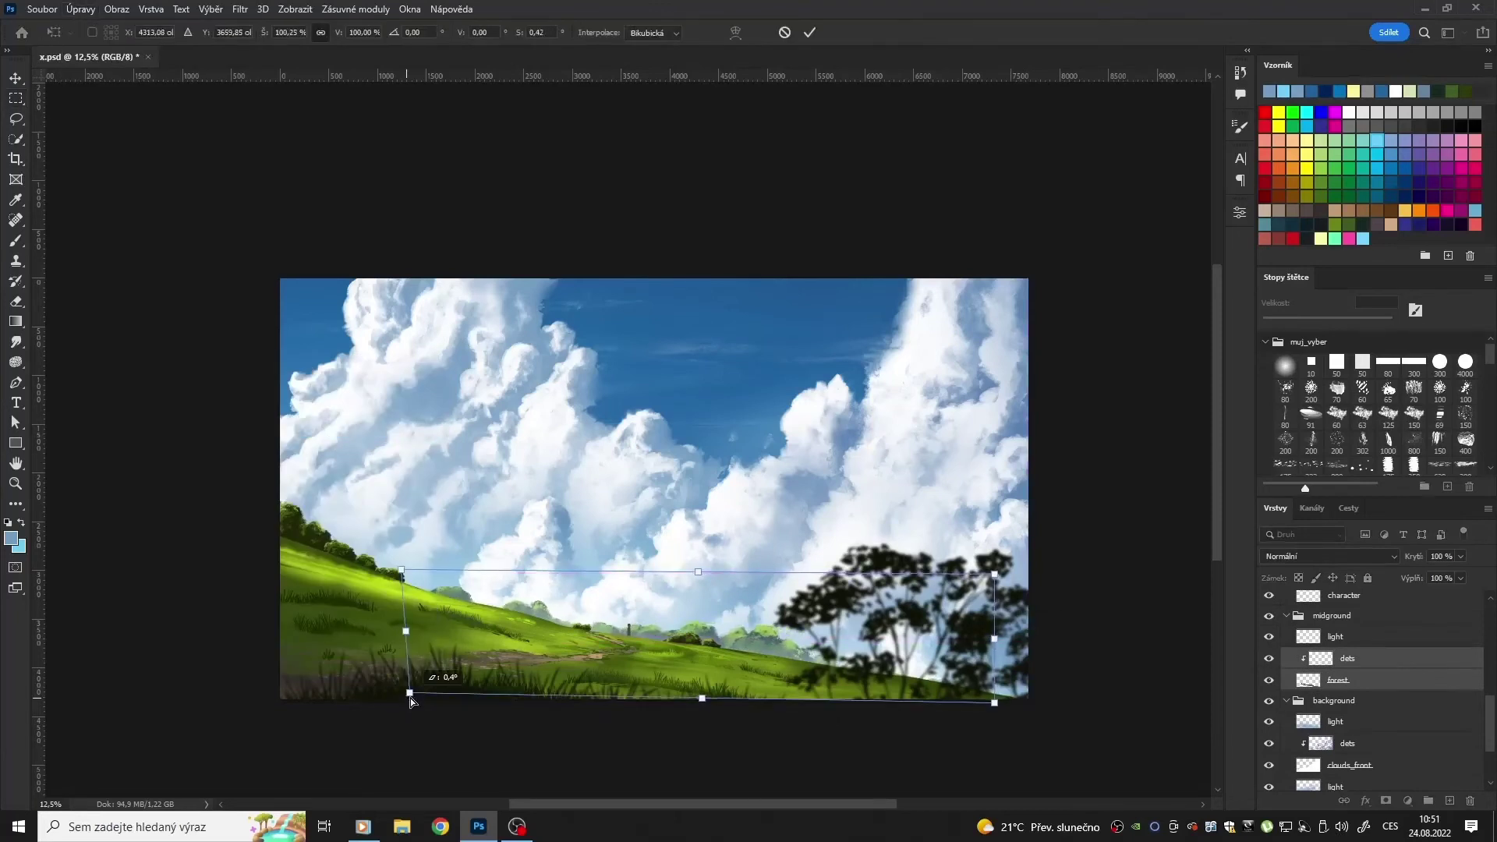
key(Return)
Step: Lay a soft light gradient over the hills on the midground light layer
click(1336, 636)
key(g)
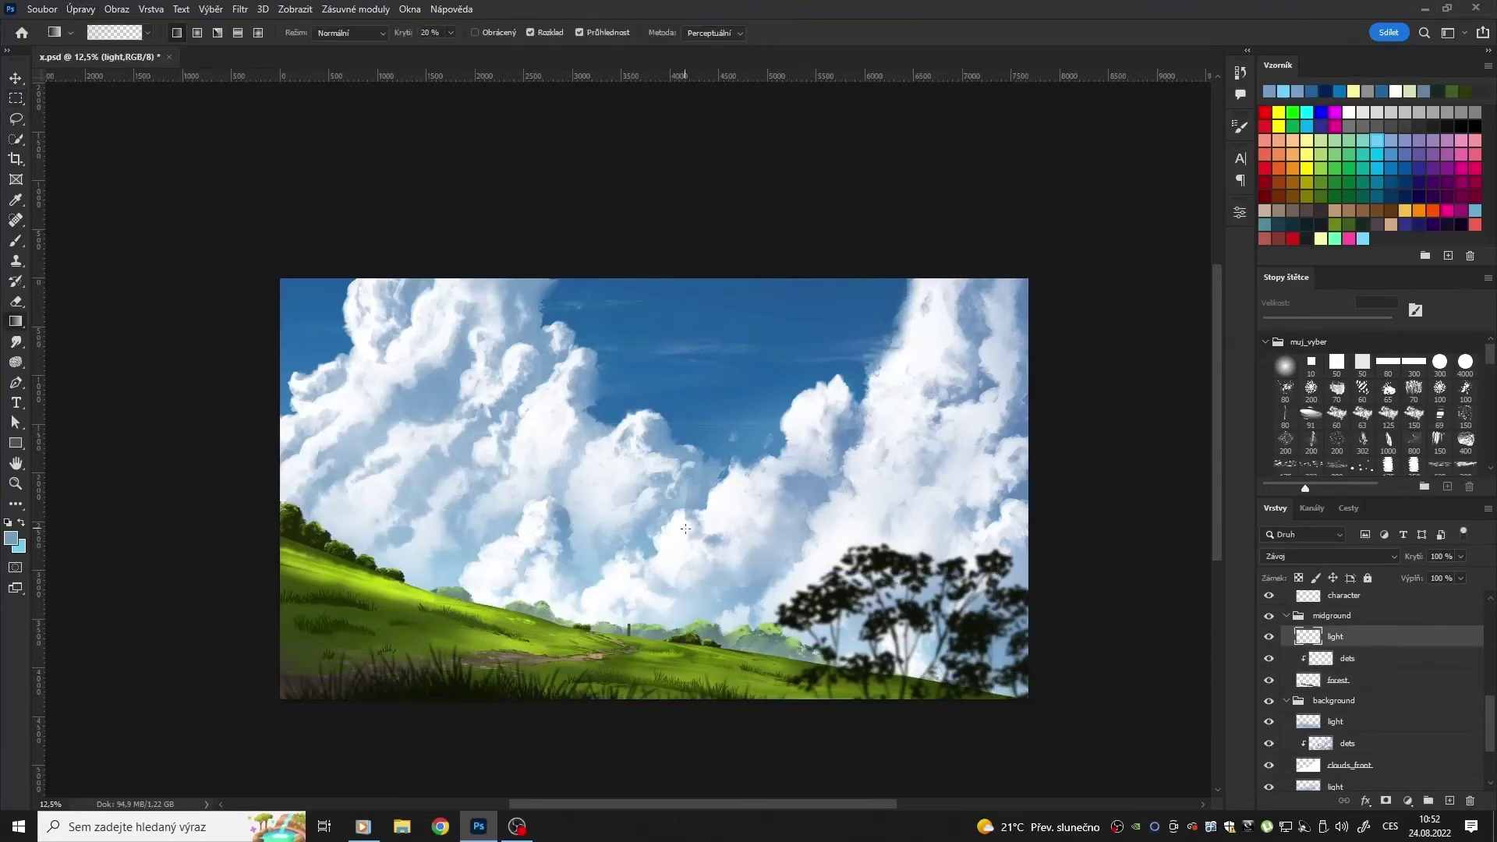
drag(685, 529, 680, 641)
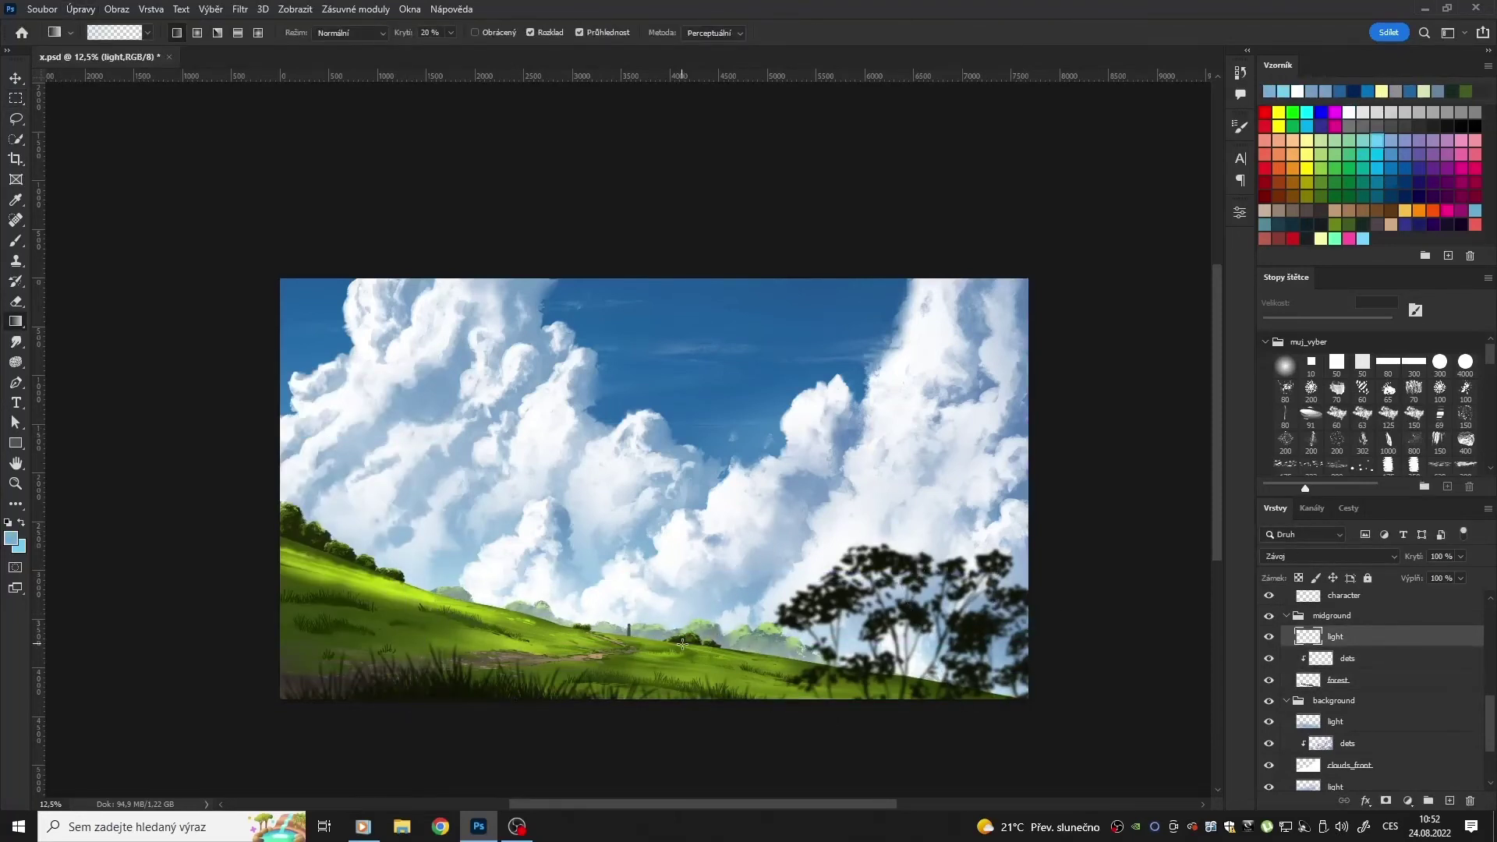
key(alt+bracketleft)
key(e)
key(m)
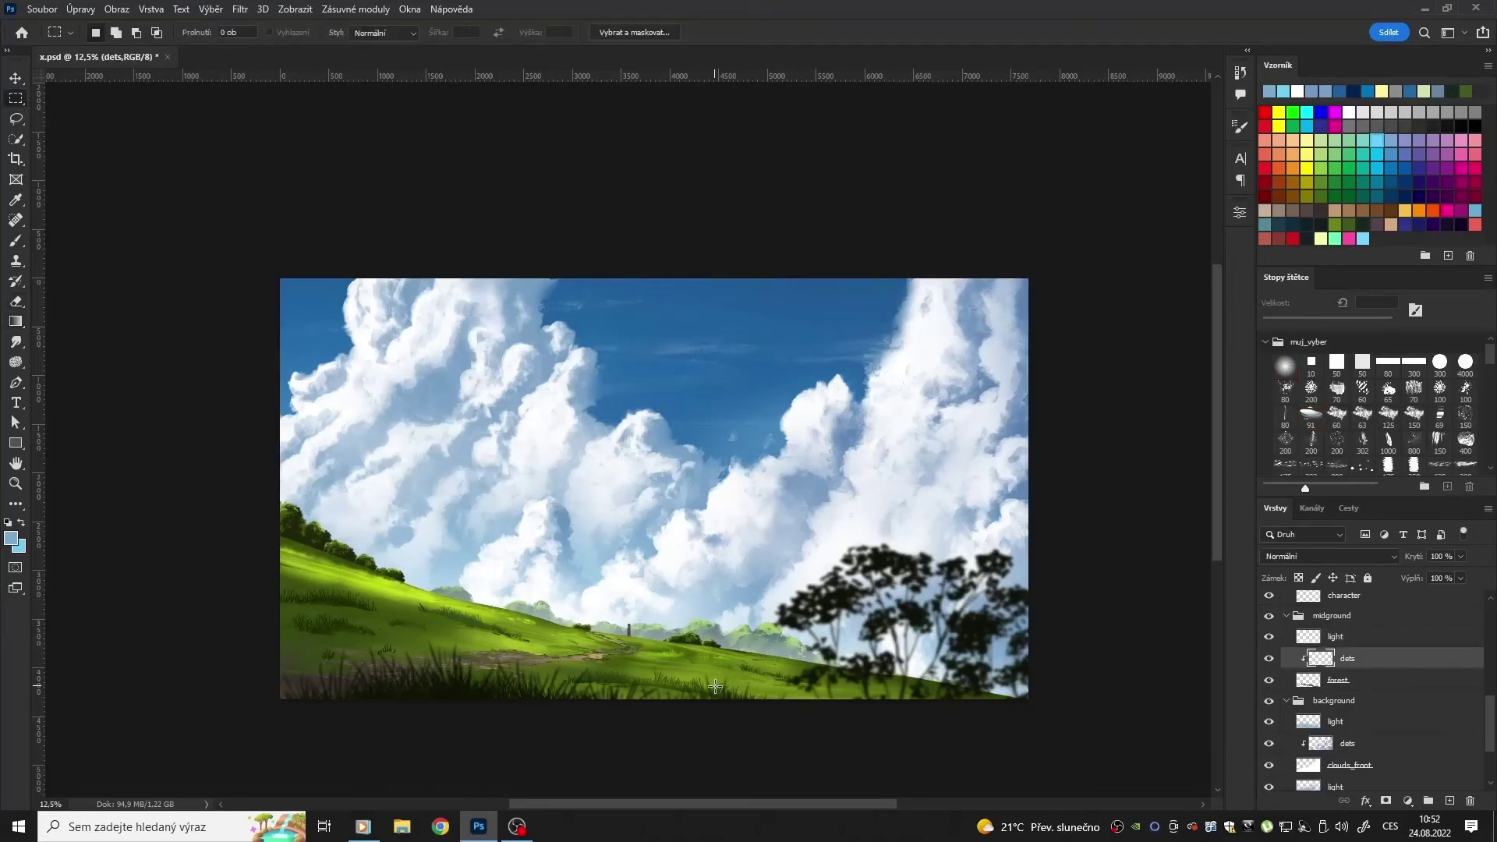
Step: Raise the midground details' lightness with Hue/Saturation, then mirror the view to check
scroll(1489, 729, down, 5)
key(ctrl+u)
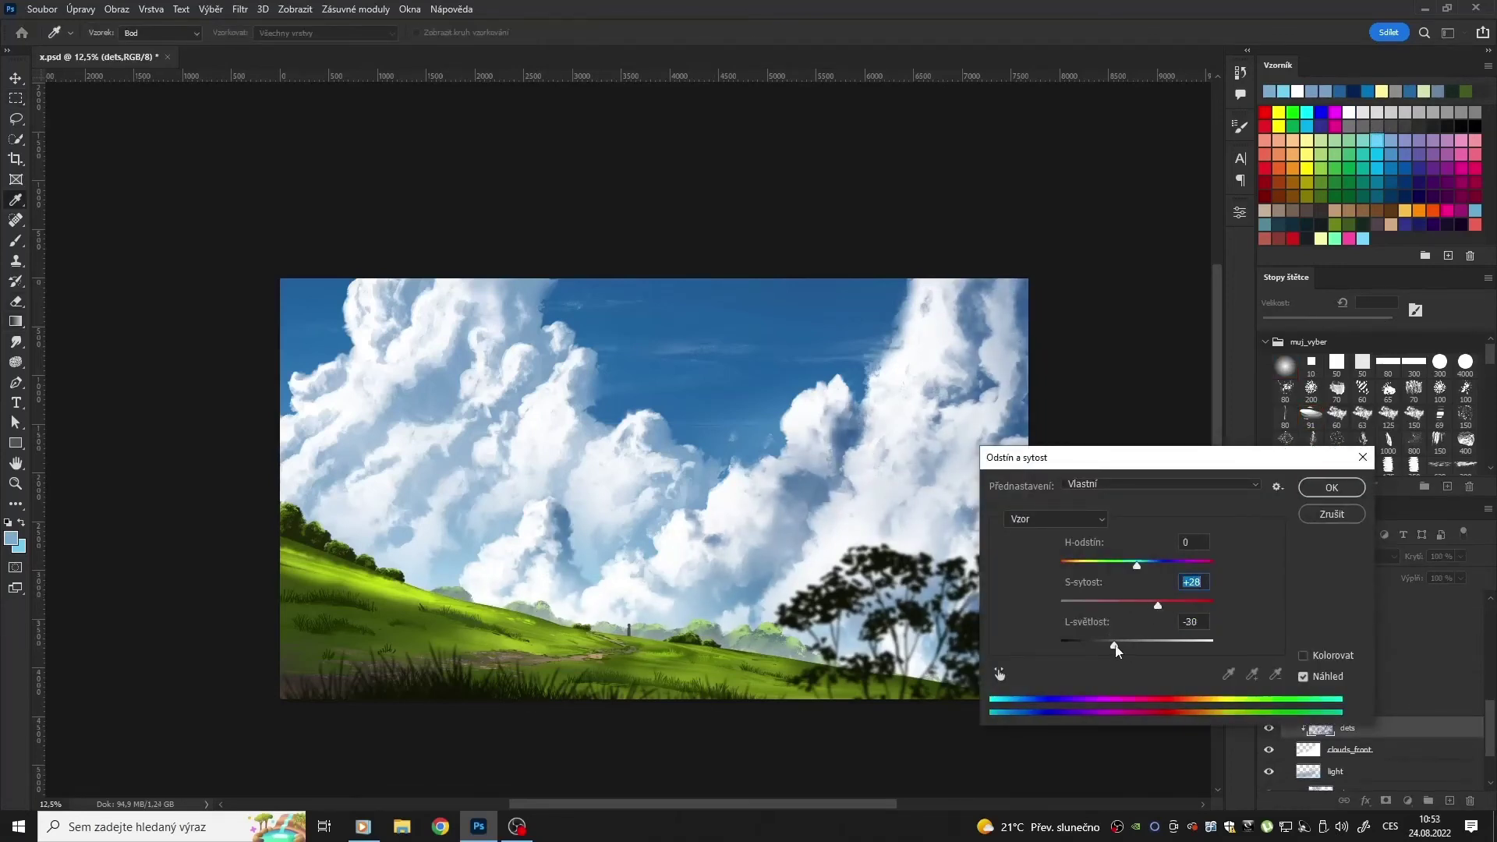
drag(1136, 643, 1119, 645)
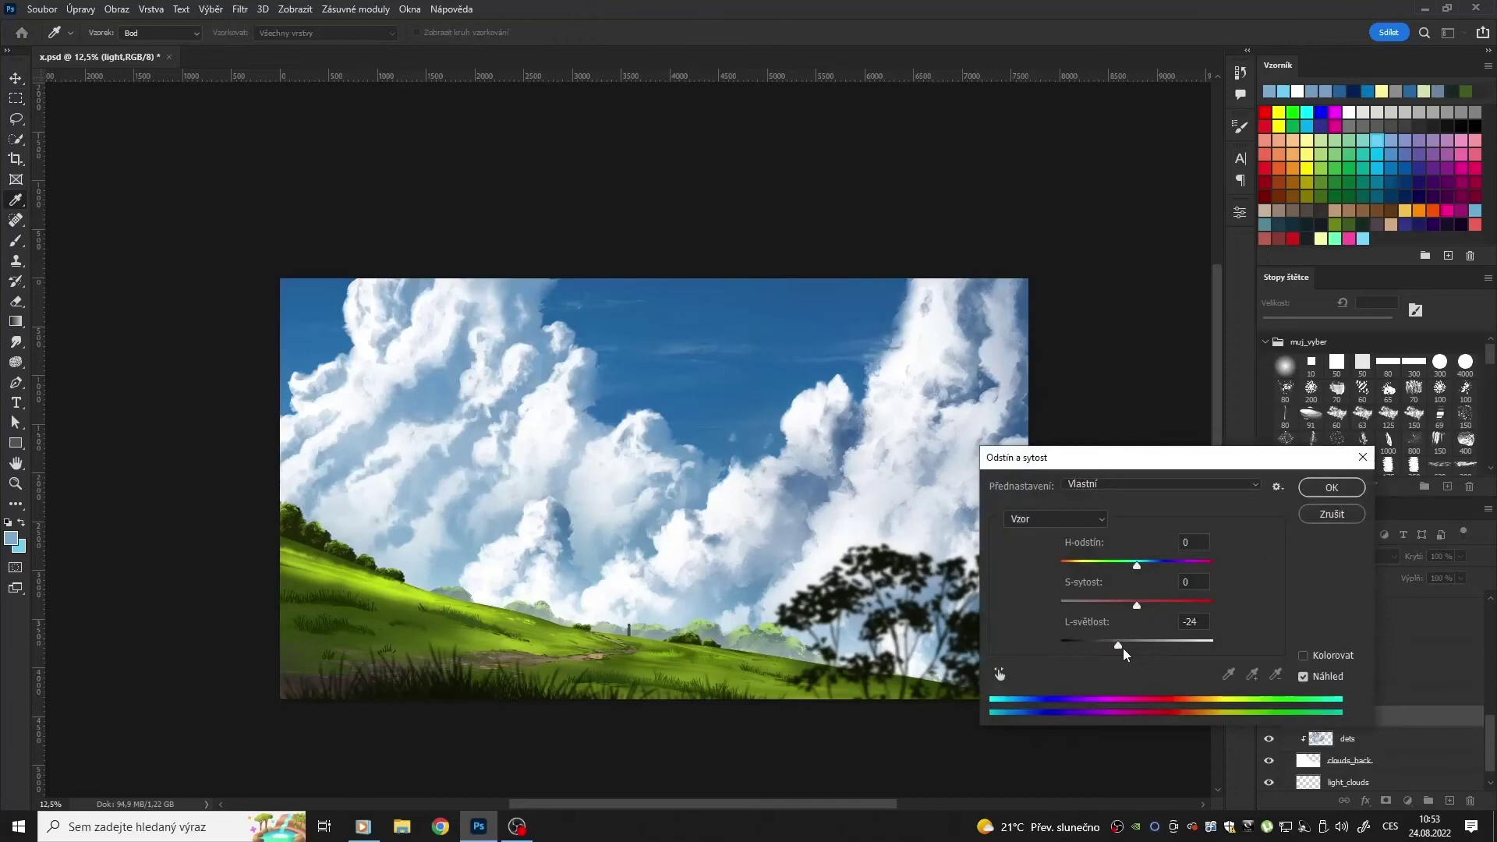
click(1330, 488)
key(m)
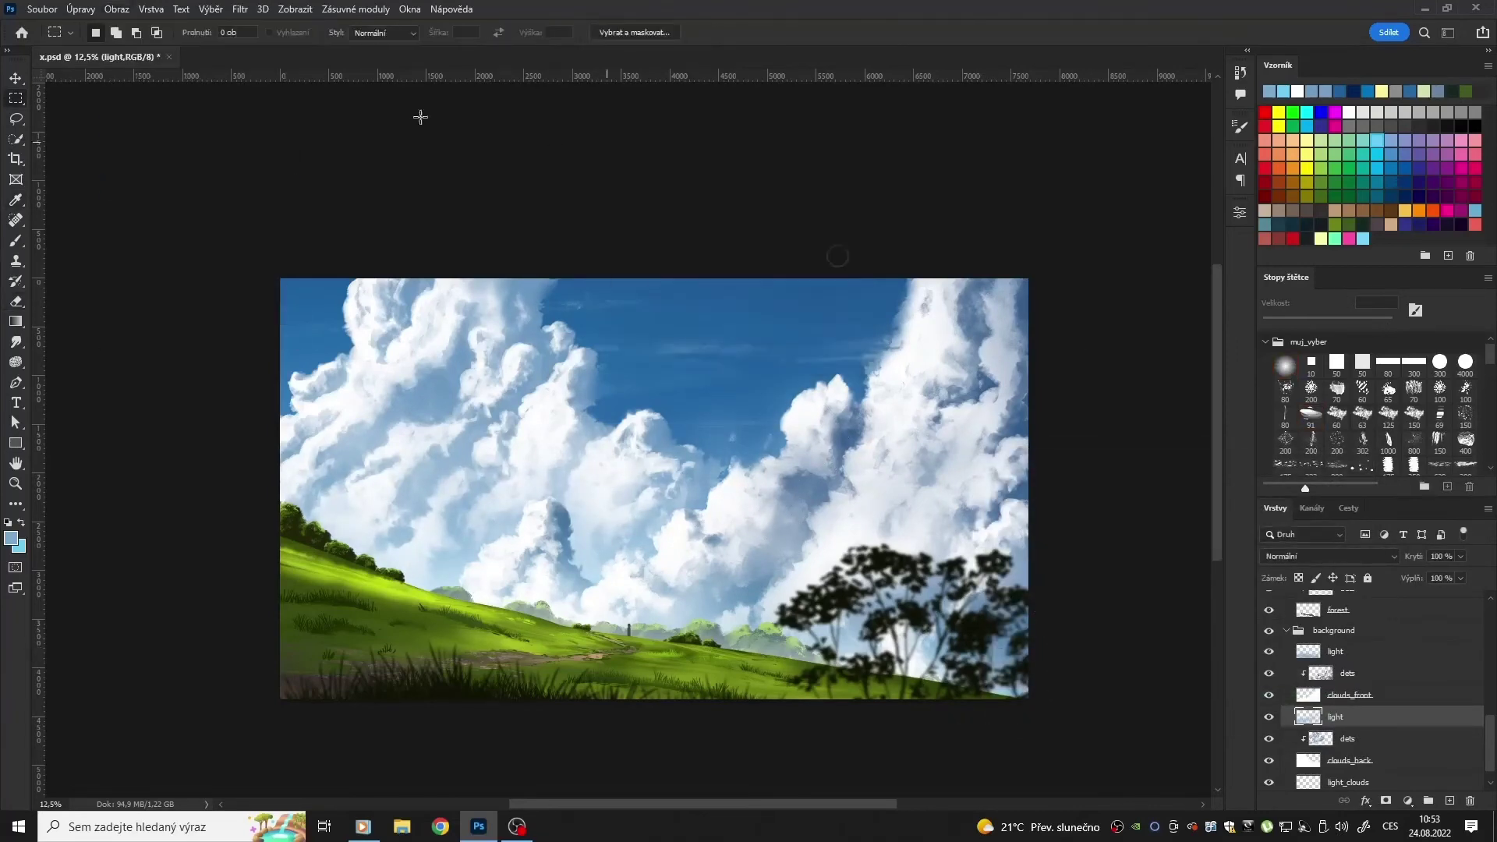
key(h)
Step: Paint bluish shading over the upper-left clouds with a smaller brush
ctrl+click(327, 335)
key(b)
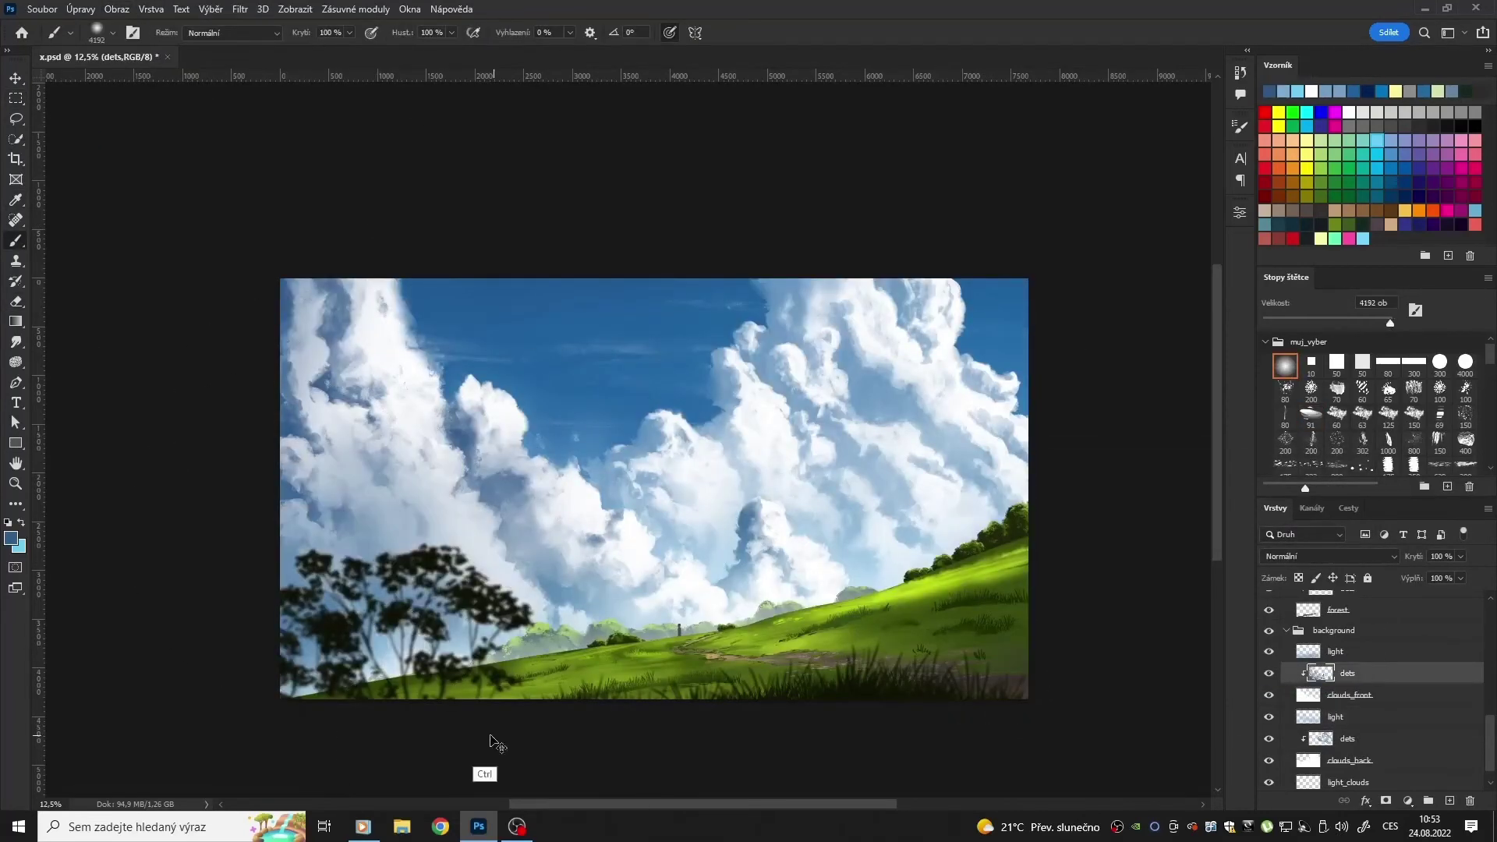
drag(327, 468, 351, 296)
drag(312, 375, 358, 514)
drag(436, 624, 504, 493)
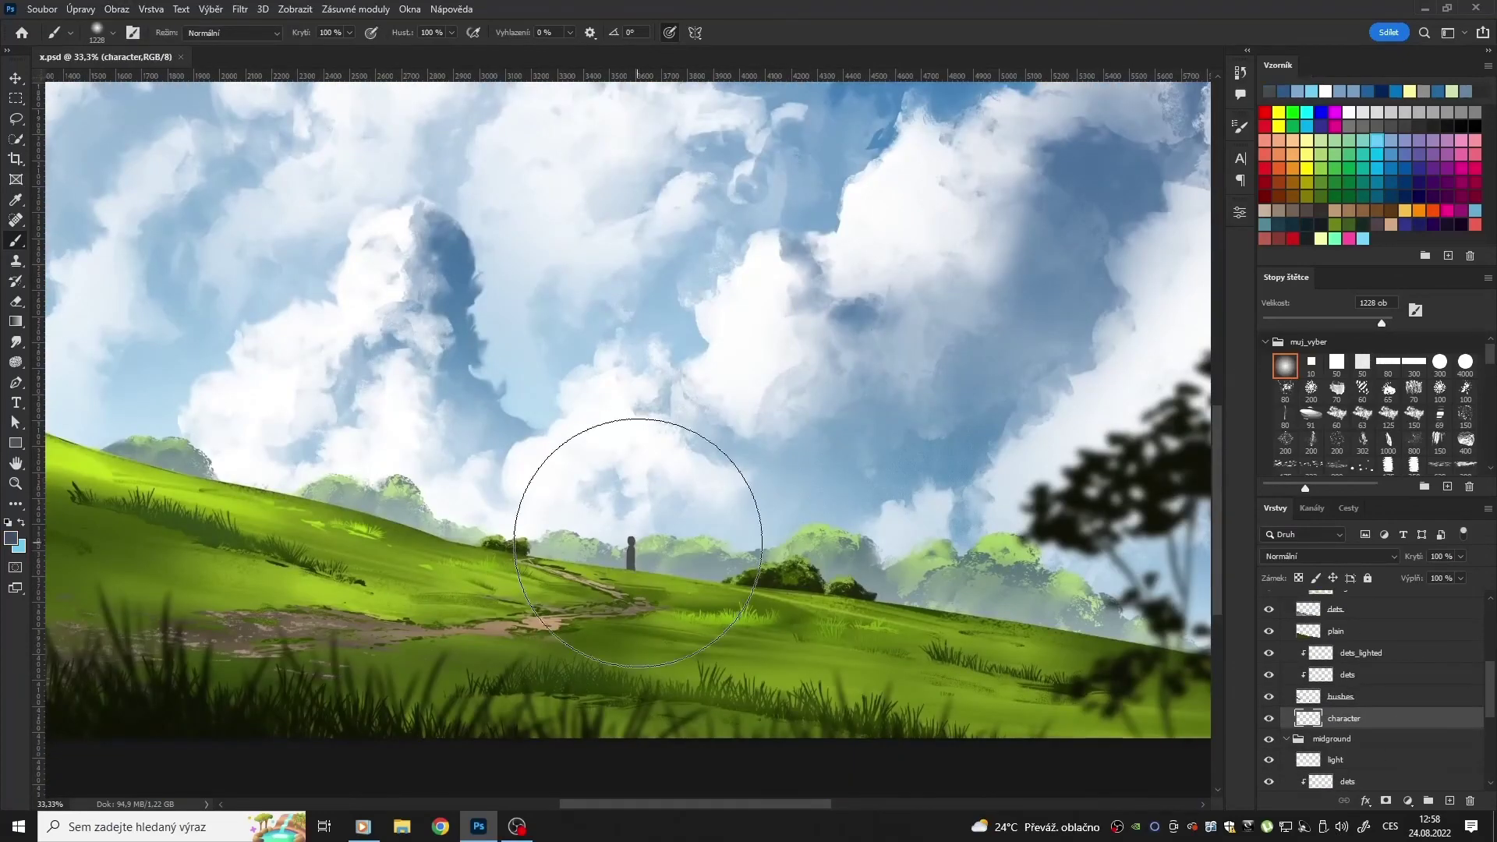
Step: Erase part of the small knight figure
key(e)
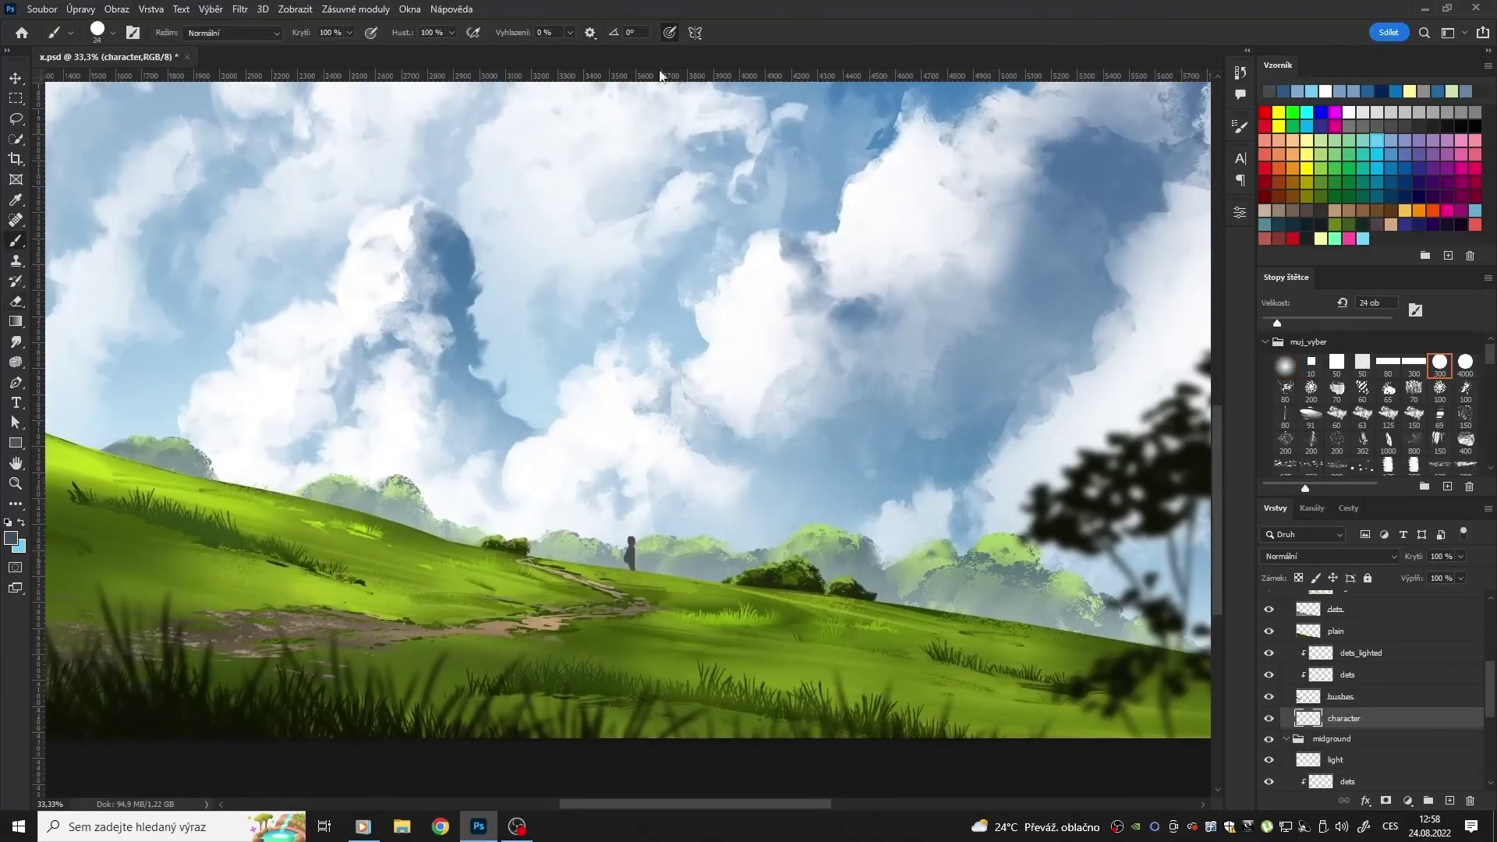
drag(628, 558, 631, 569)
key(e)
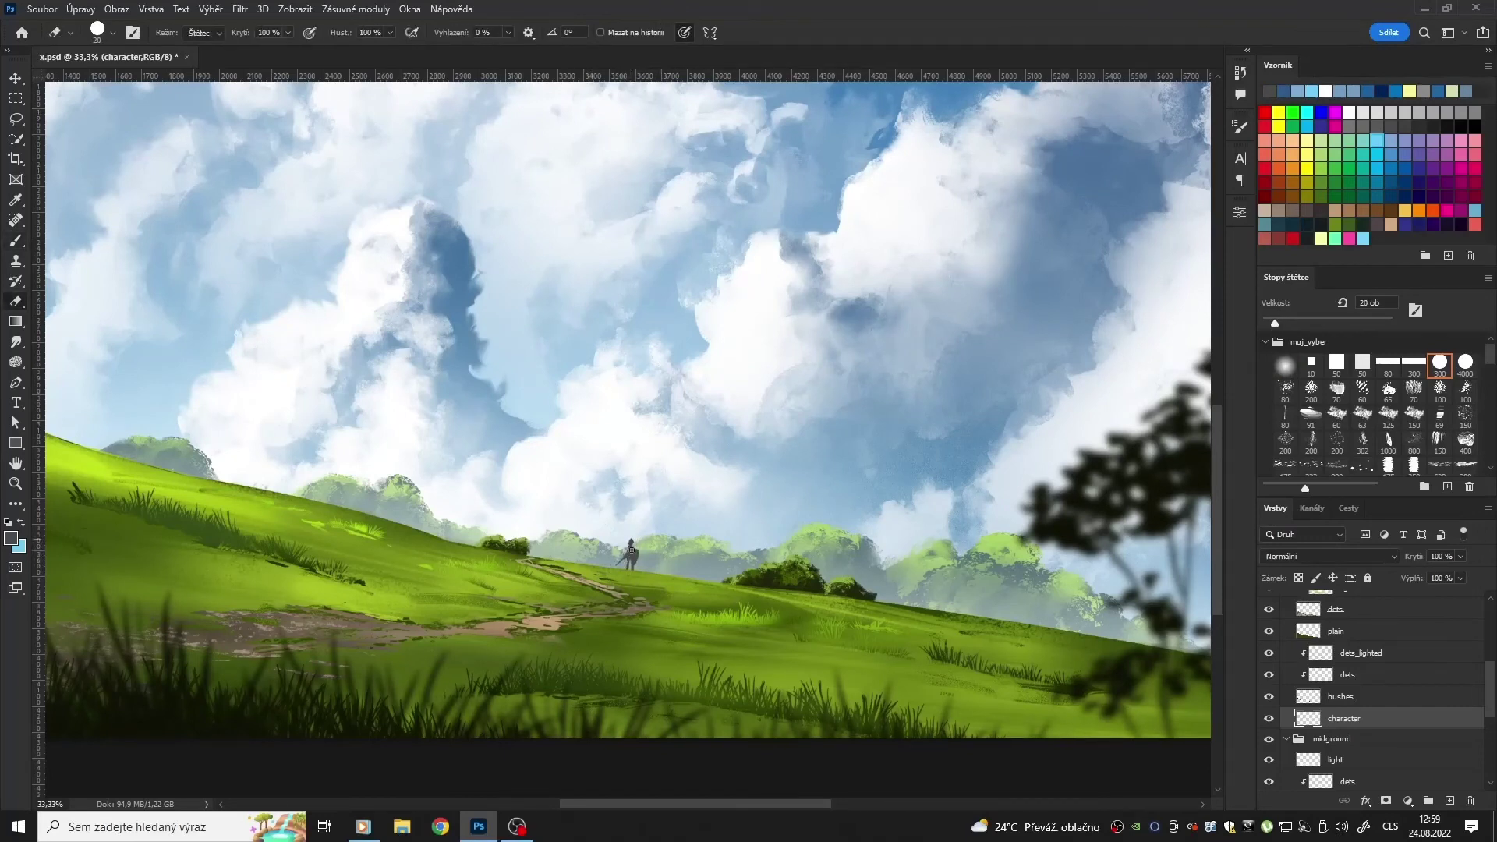
key(b)
key(e)
drag(1488, 352, 1489, 395)
key(b)
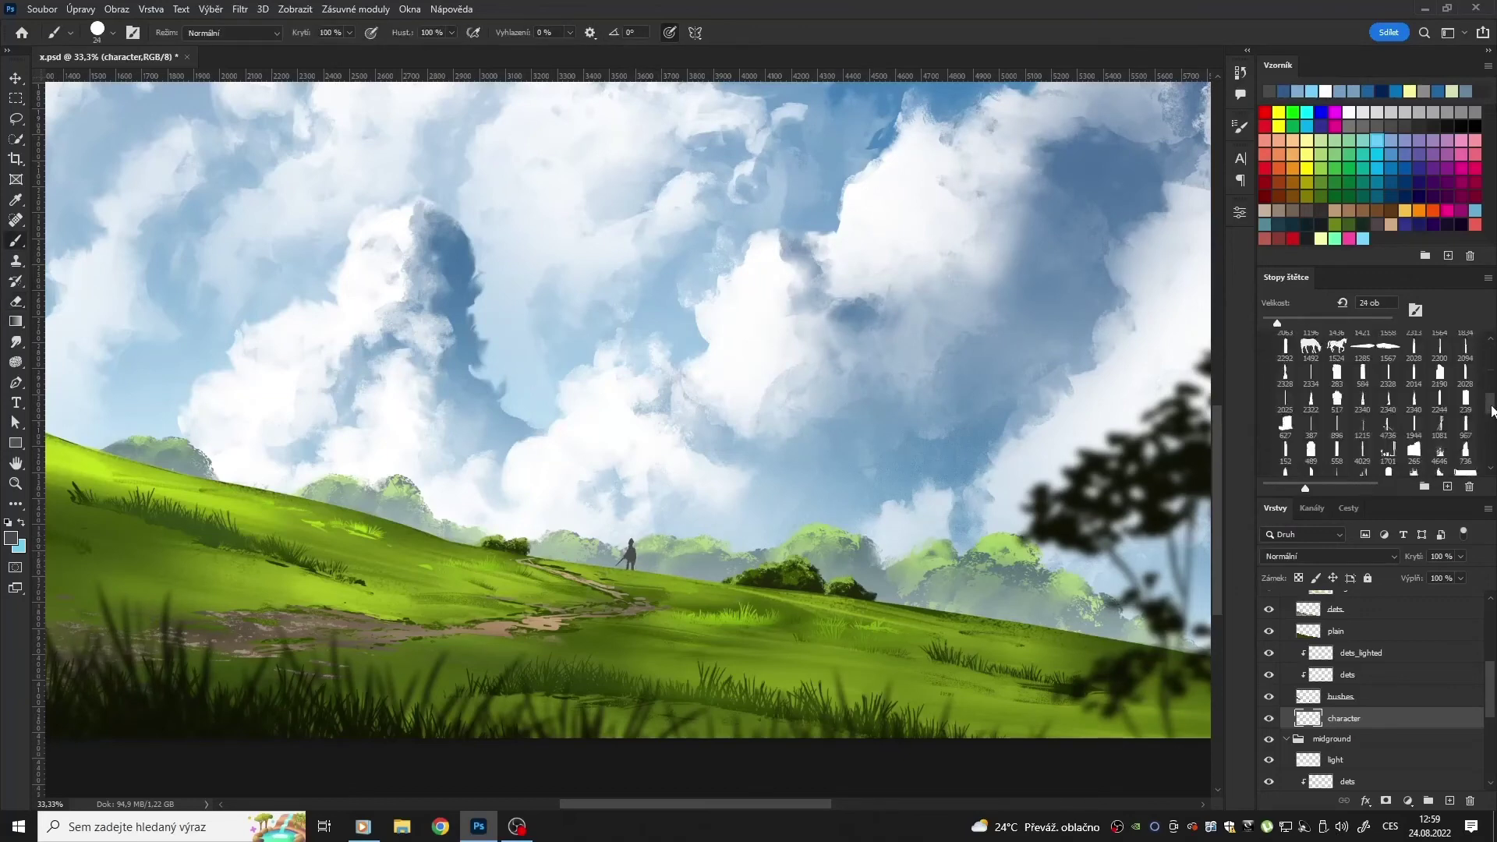
Step: Move the knight figure left along the path and enable pressure-controlled brush size
key(v)
mouse_move(704, 562)
mouse_down()
mouse_move(646, 554)
mouse_move(680, 550)
mouse_up()
key(b)
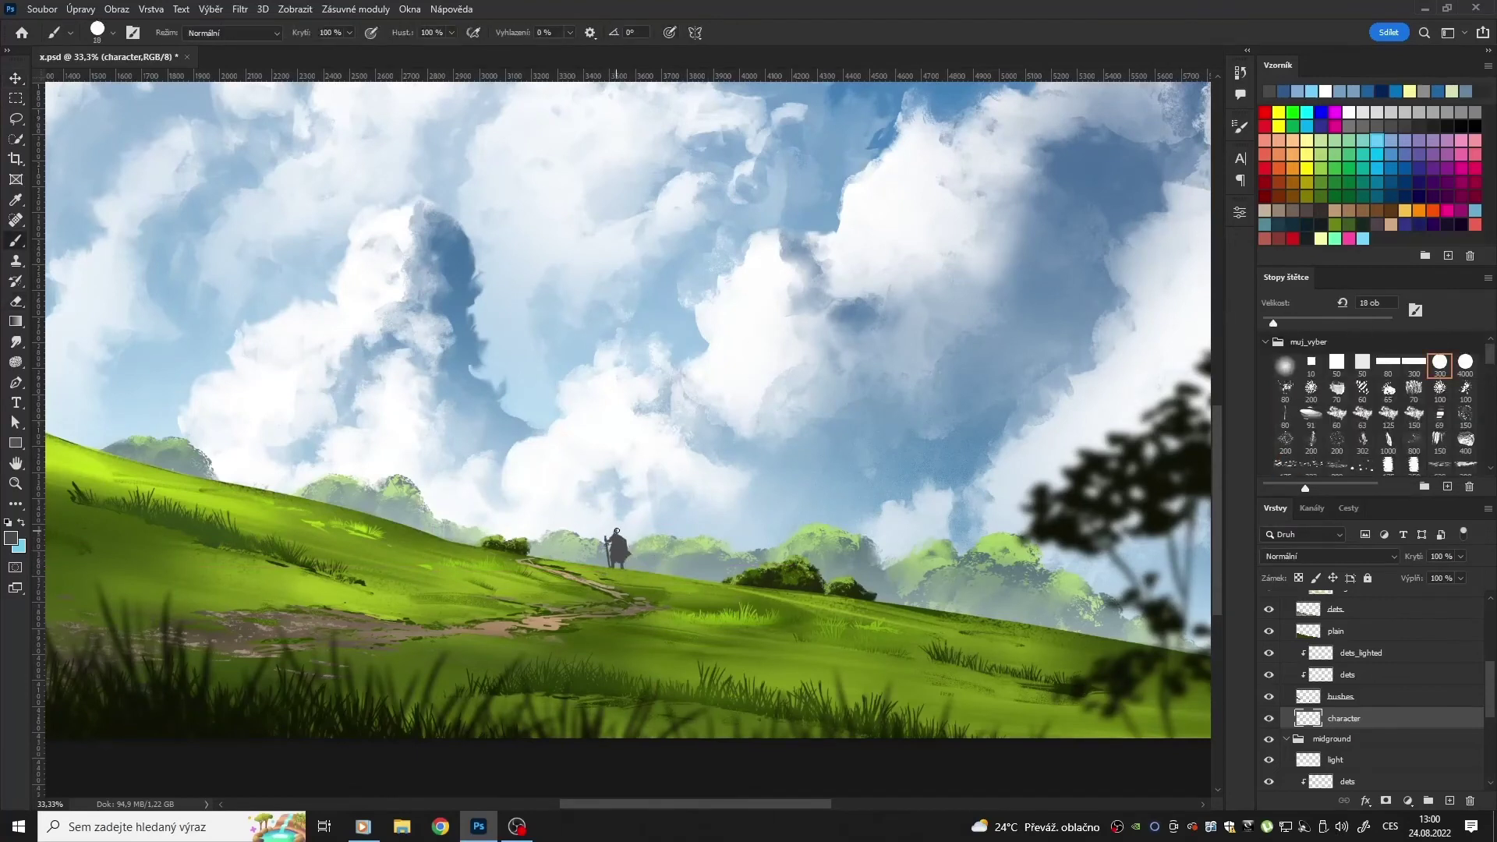
click(671, 34)
key(e)
key(v)
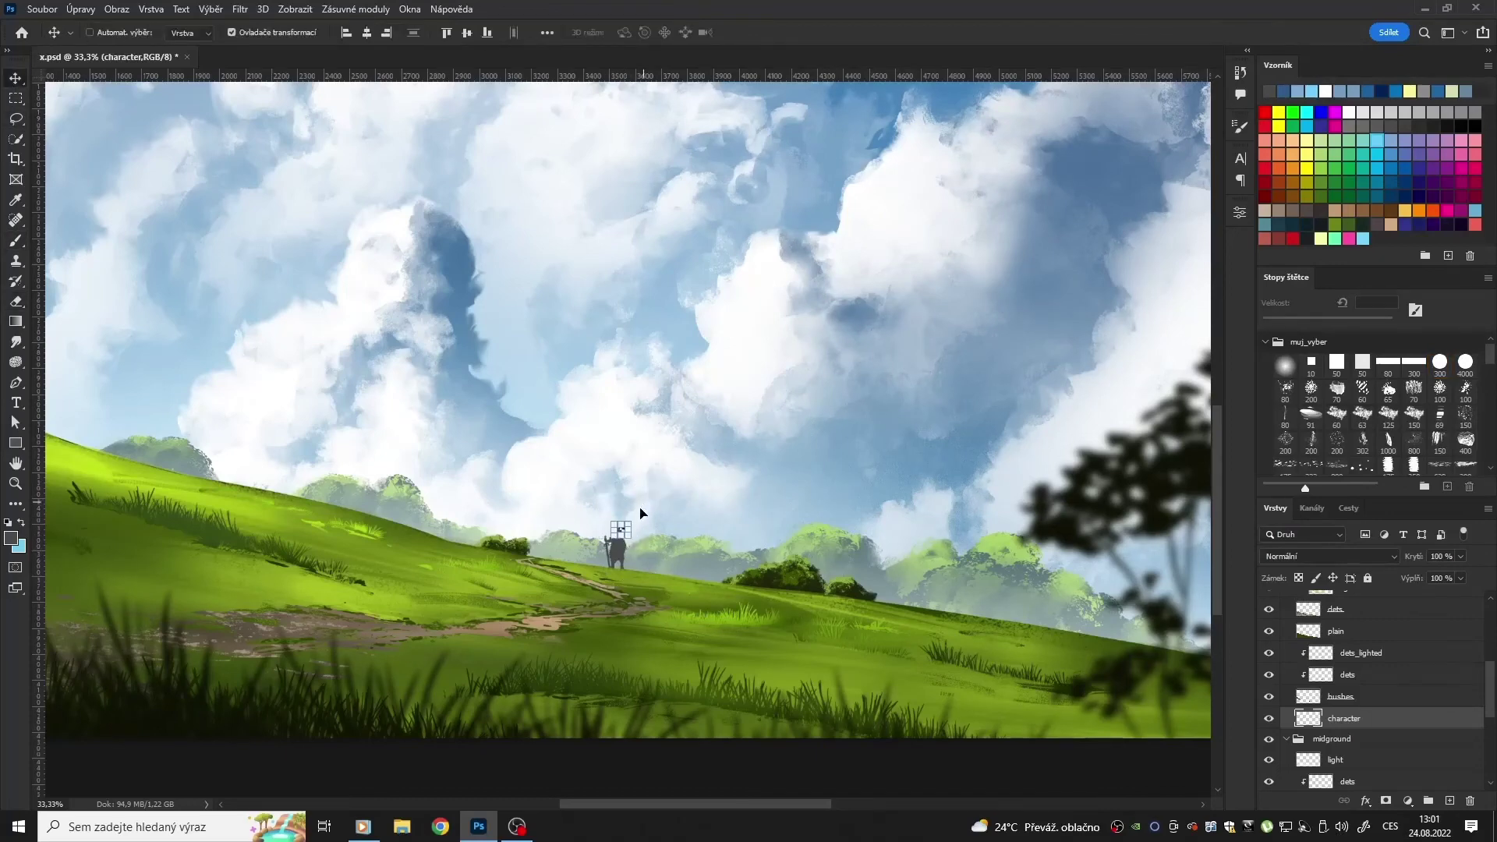
key(e)
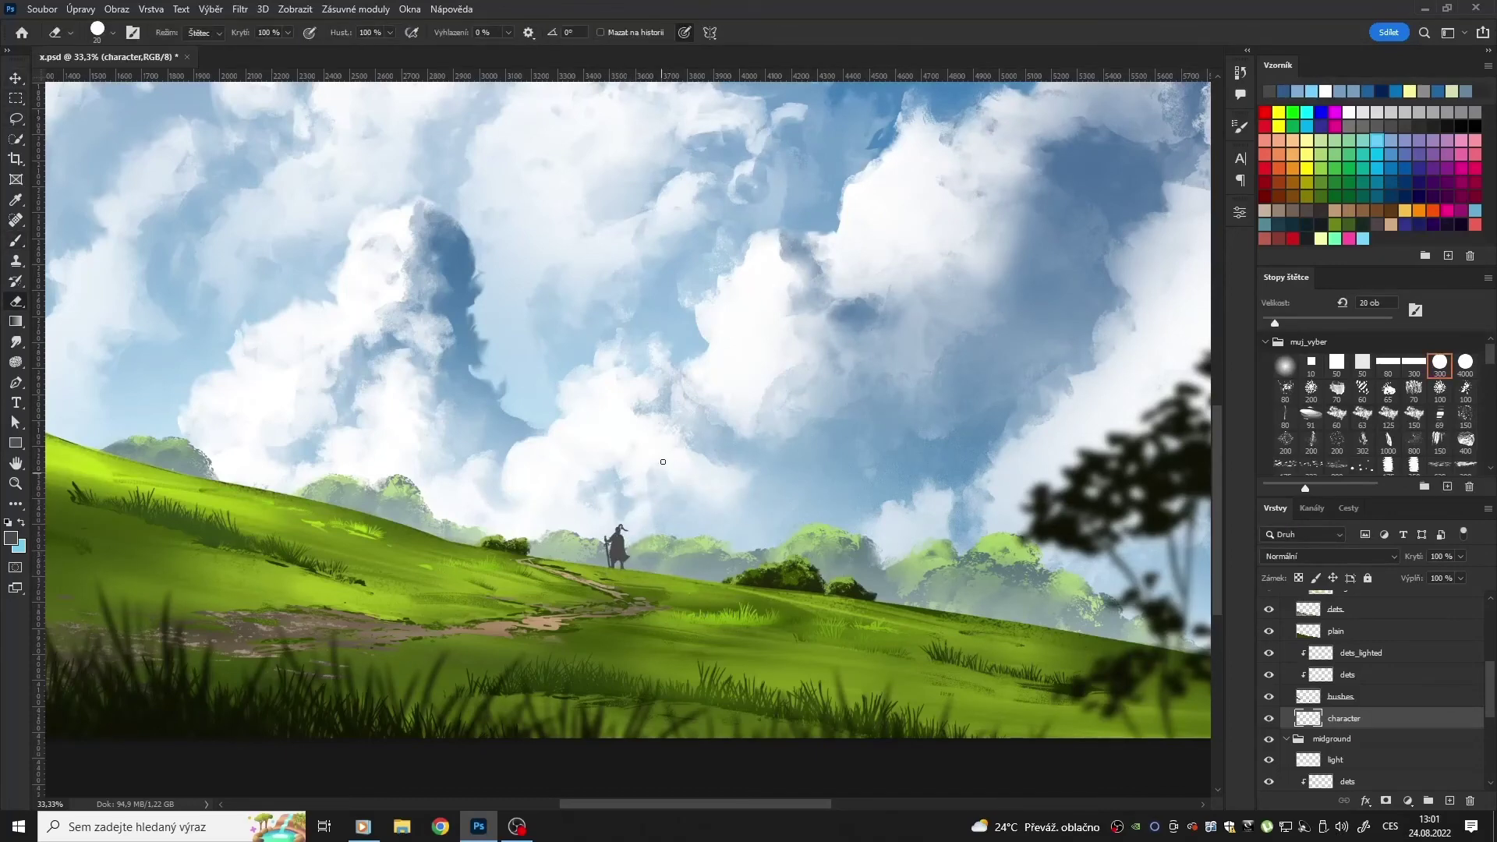
Step: Choose the 200 brush tip and add a clipped detail layer above the knight
right_click(1340, 718)
click(1356, 234)
click(1310, 440)
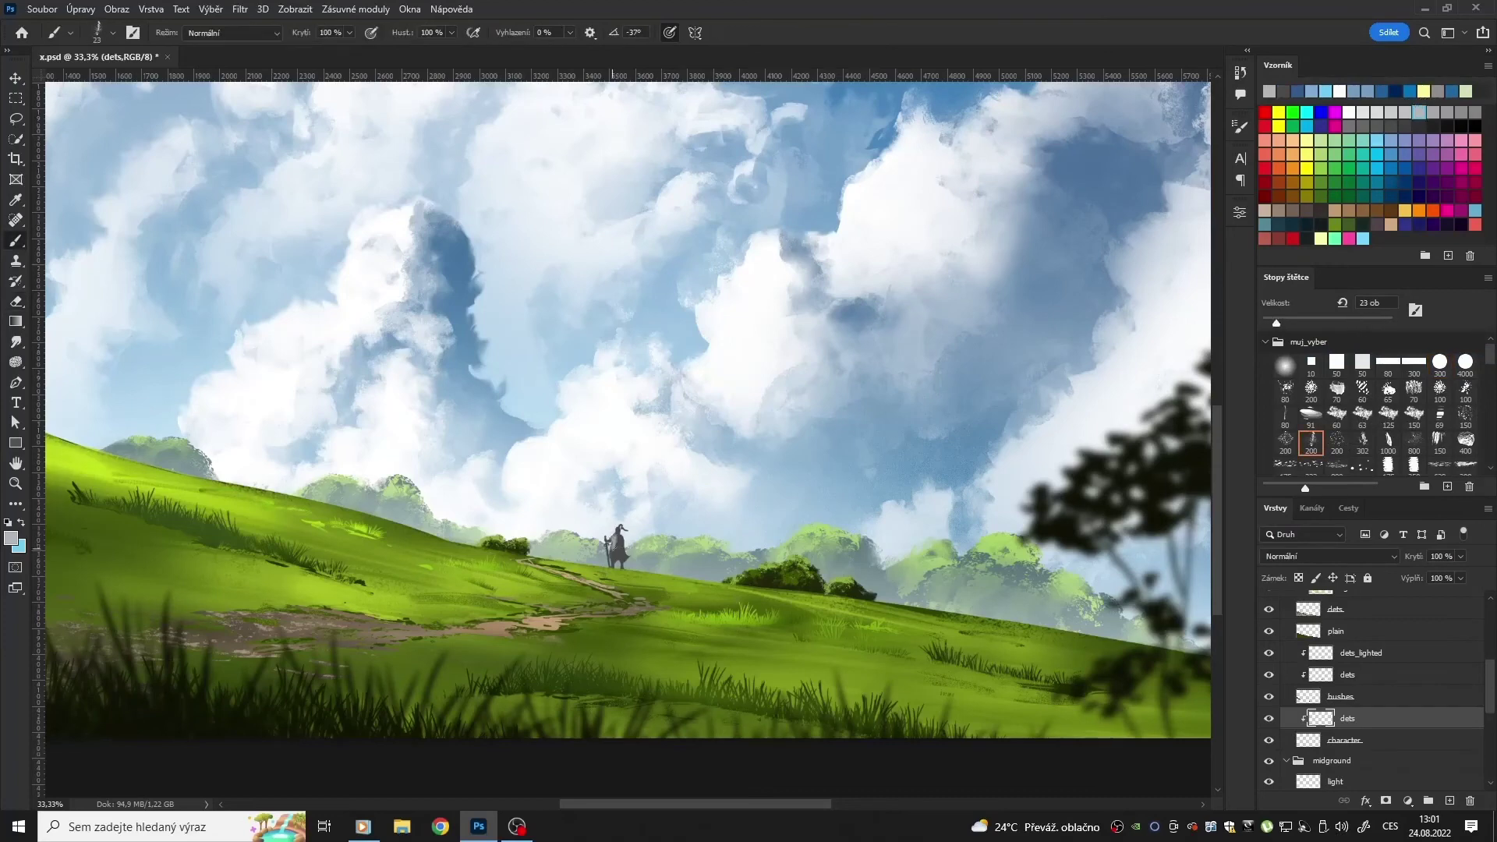
key(b)
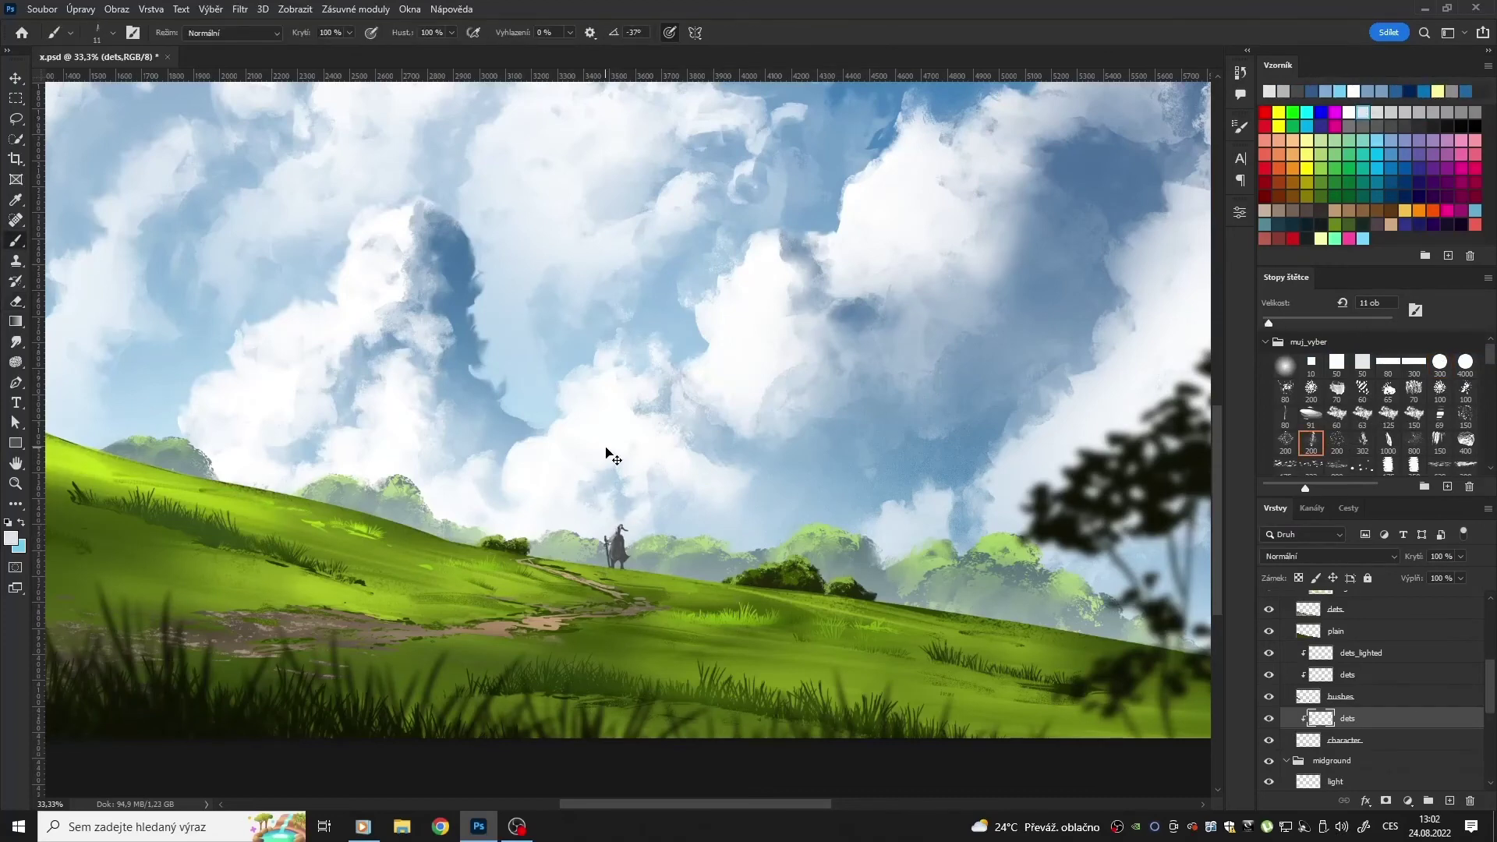
key(ctrl+plus)
key(ctrl+plus)
Step: Paint shading on the knight's body with a roughly 25 px brush
click(1387, 413)
drag(1268, 322, 1278, 321)
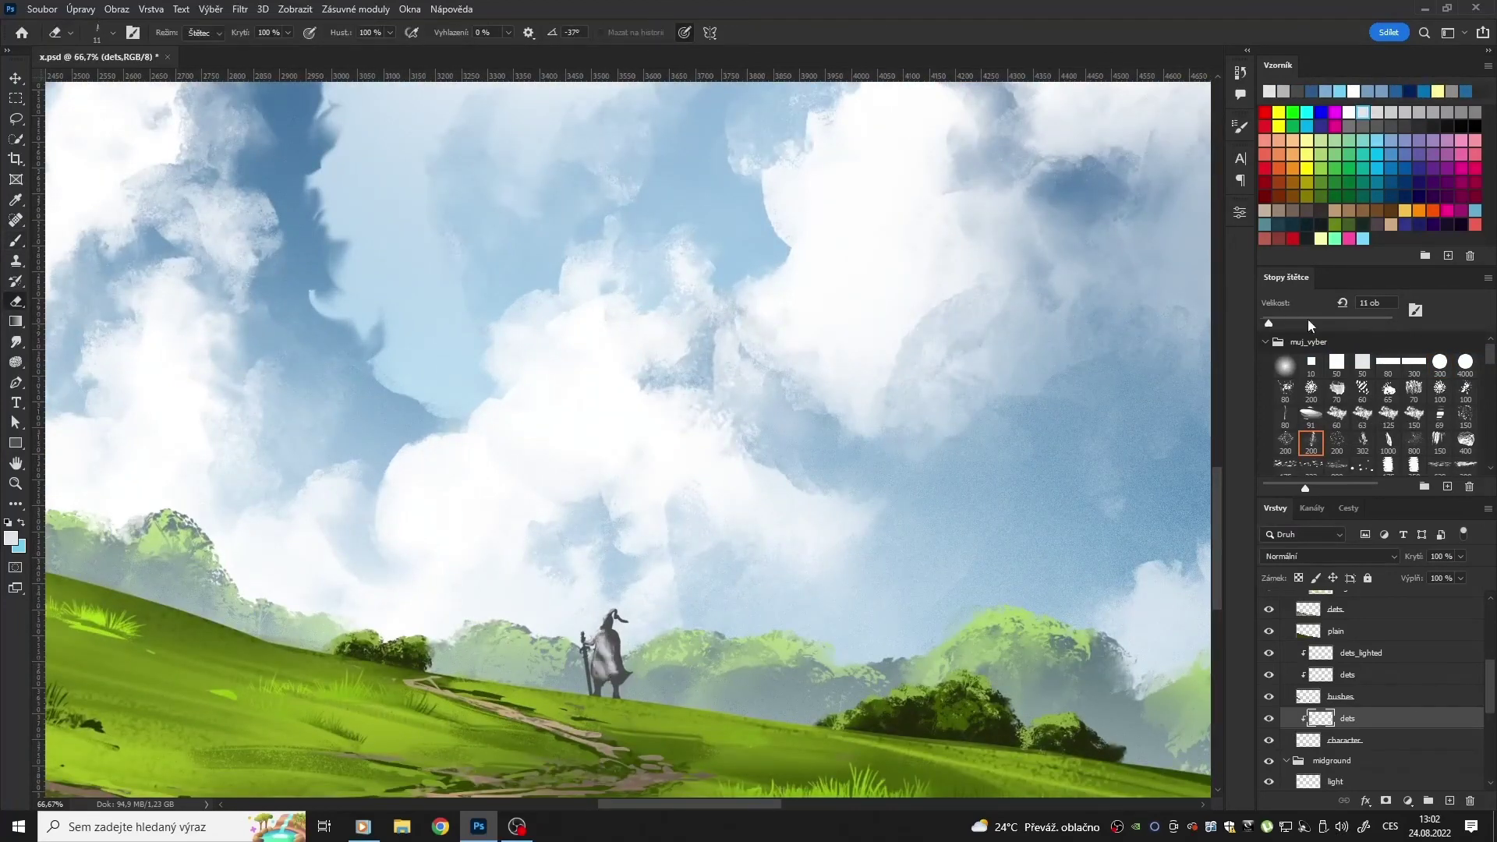
key(e)
key(b)
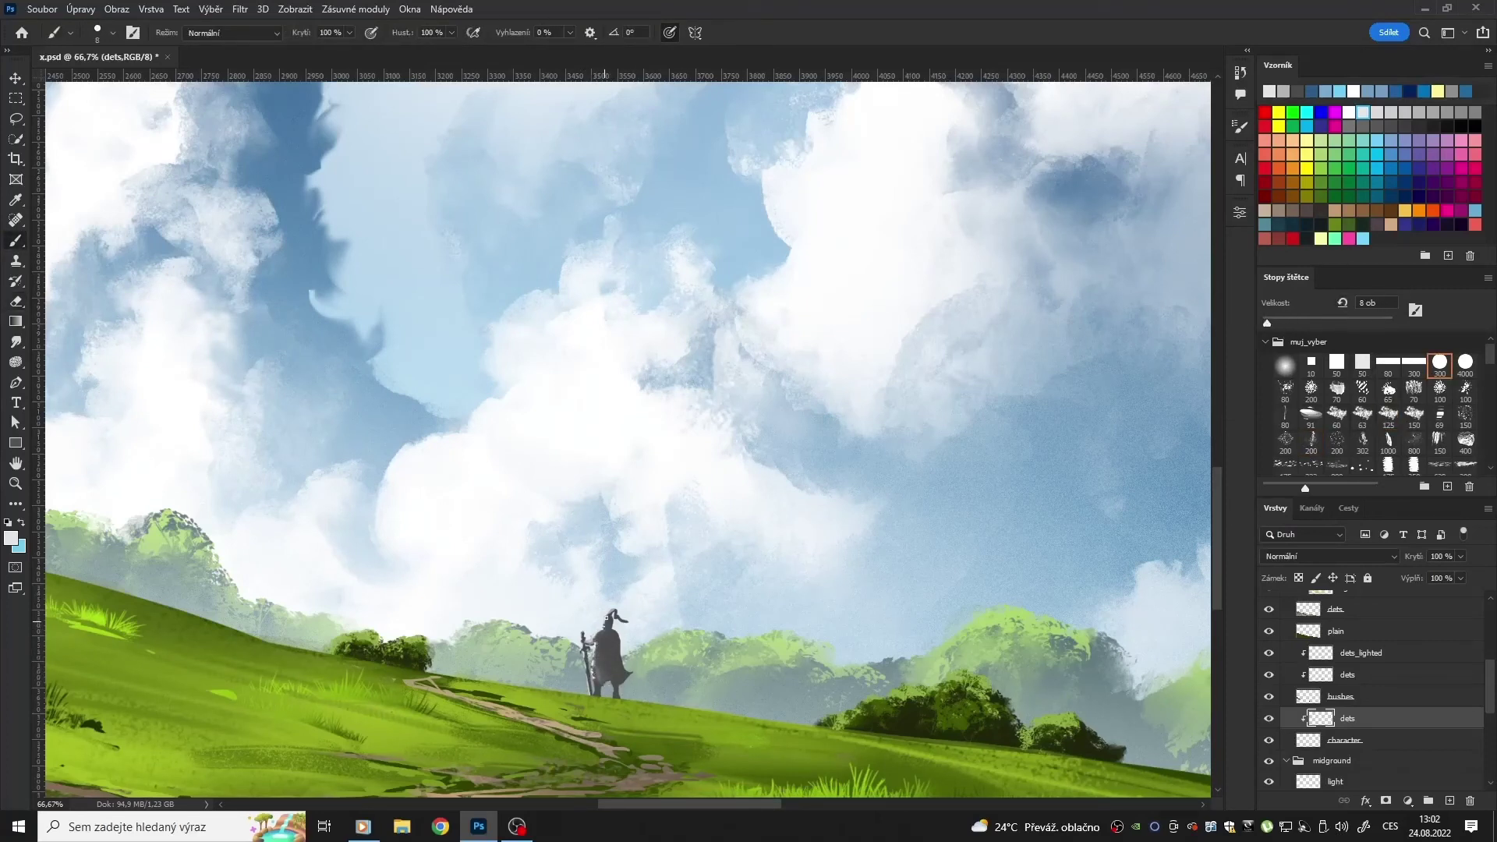
key(b)
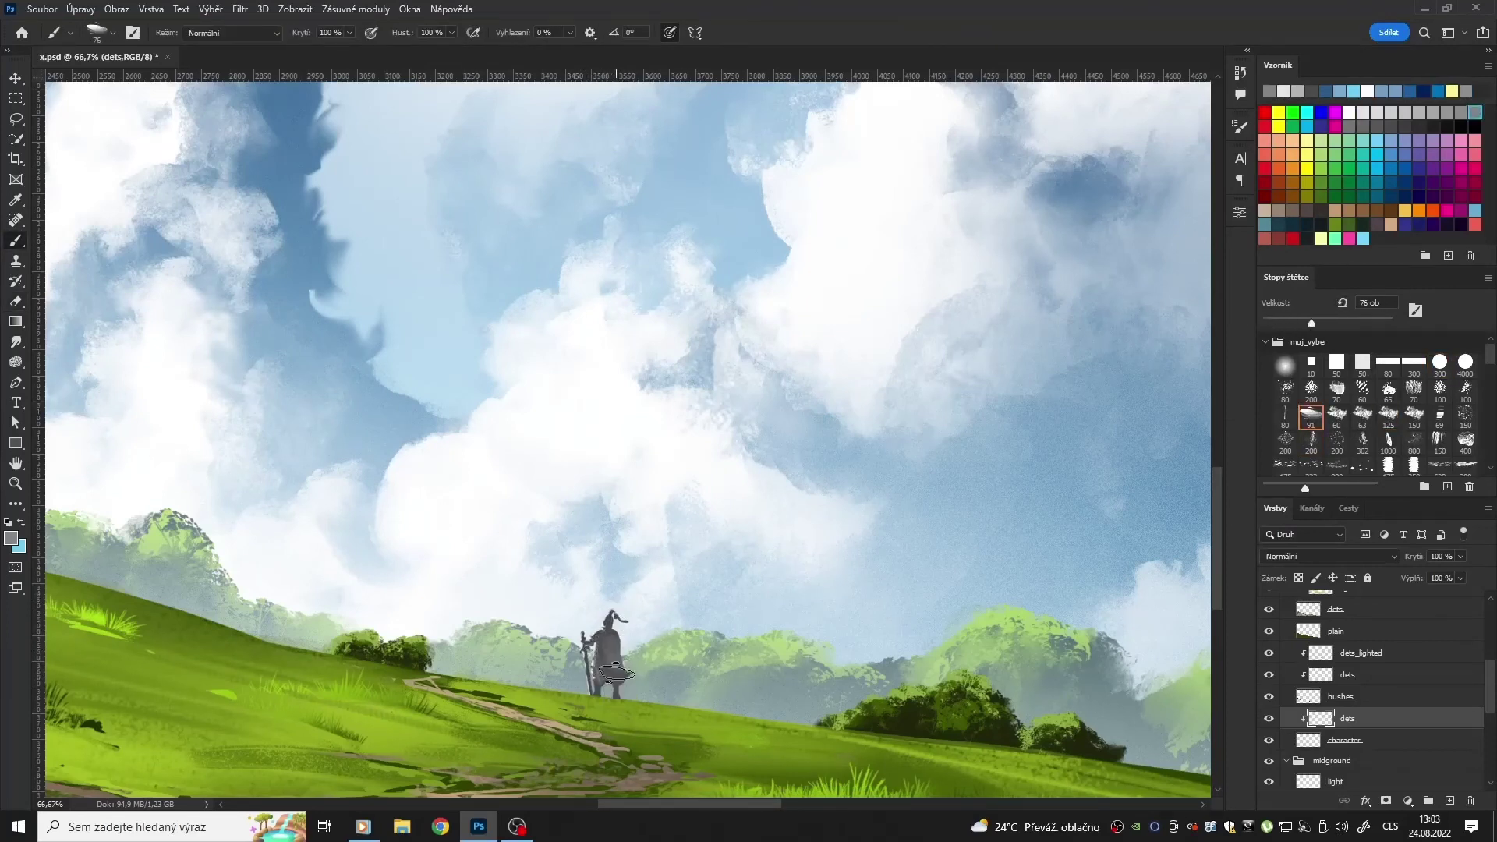
drag(616, 672, 623, 619)
Step: Create a new 'light' layer clipped to the knight
text(ht)
key(Return)
key(ctrl+alt+g)
key(g)
Step: Shift the knight toward blue with Color Balance and lighten it +14 with Hue/Saturation
click(1377, 760)
key(ctrl+b)
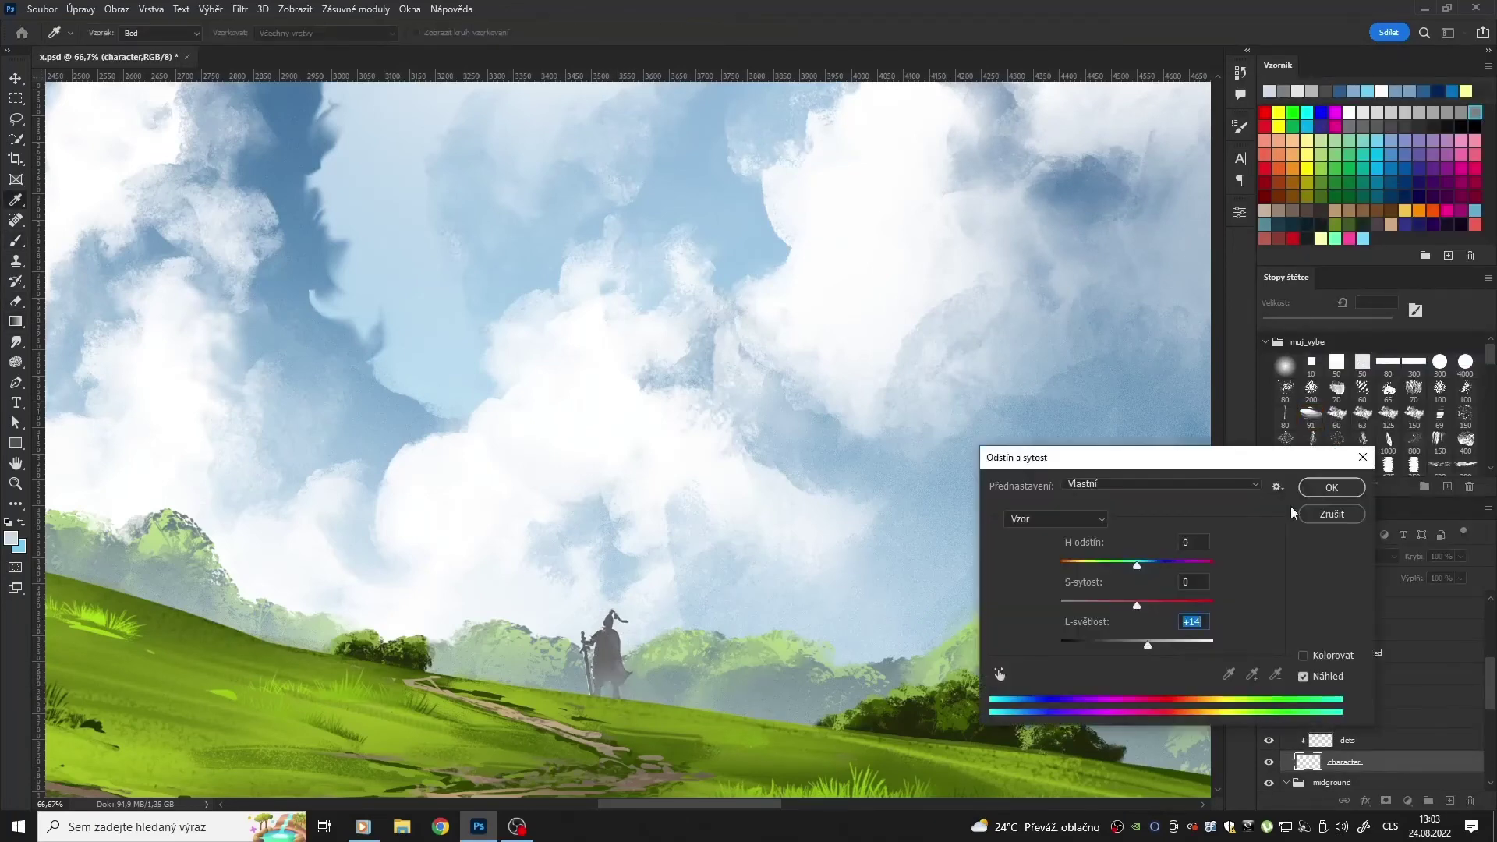
drag(1091, 458, 906, 376)
drag(945, 480, 960, 482)
click(1116, 413)
key(ctrl+u)
click(1344, 483)
Step: Paint the knight's red helmet plume, sampling light grey and dark accent colours
key(e)
key(alt+bracketright)
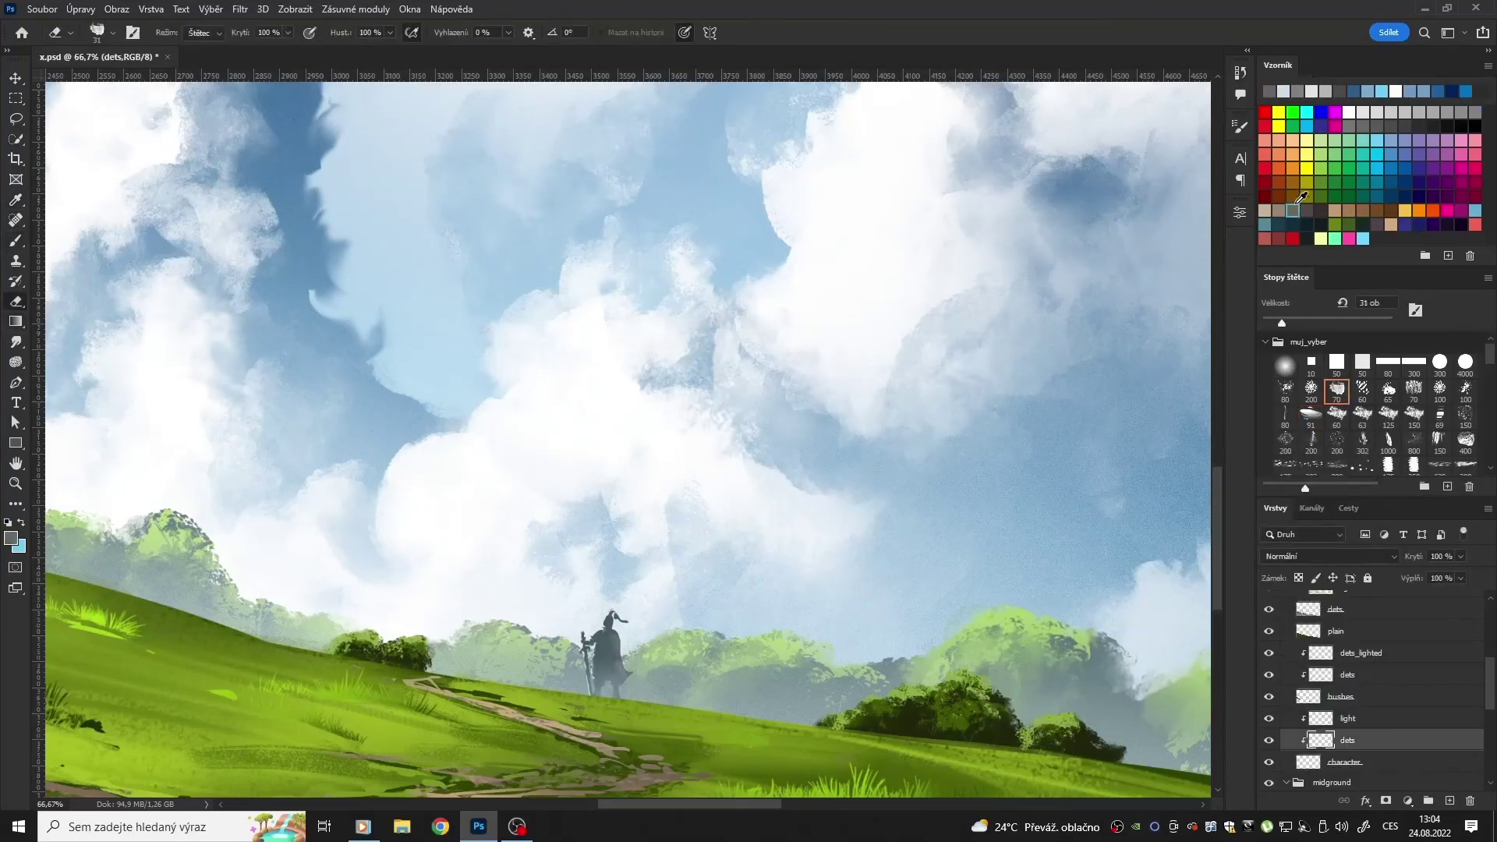
key(b)
click(1264, 112)
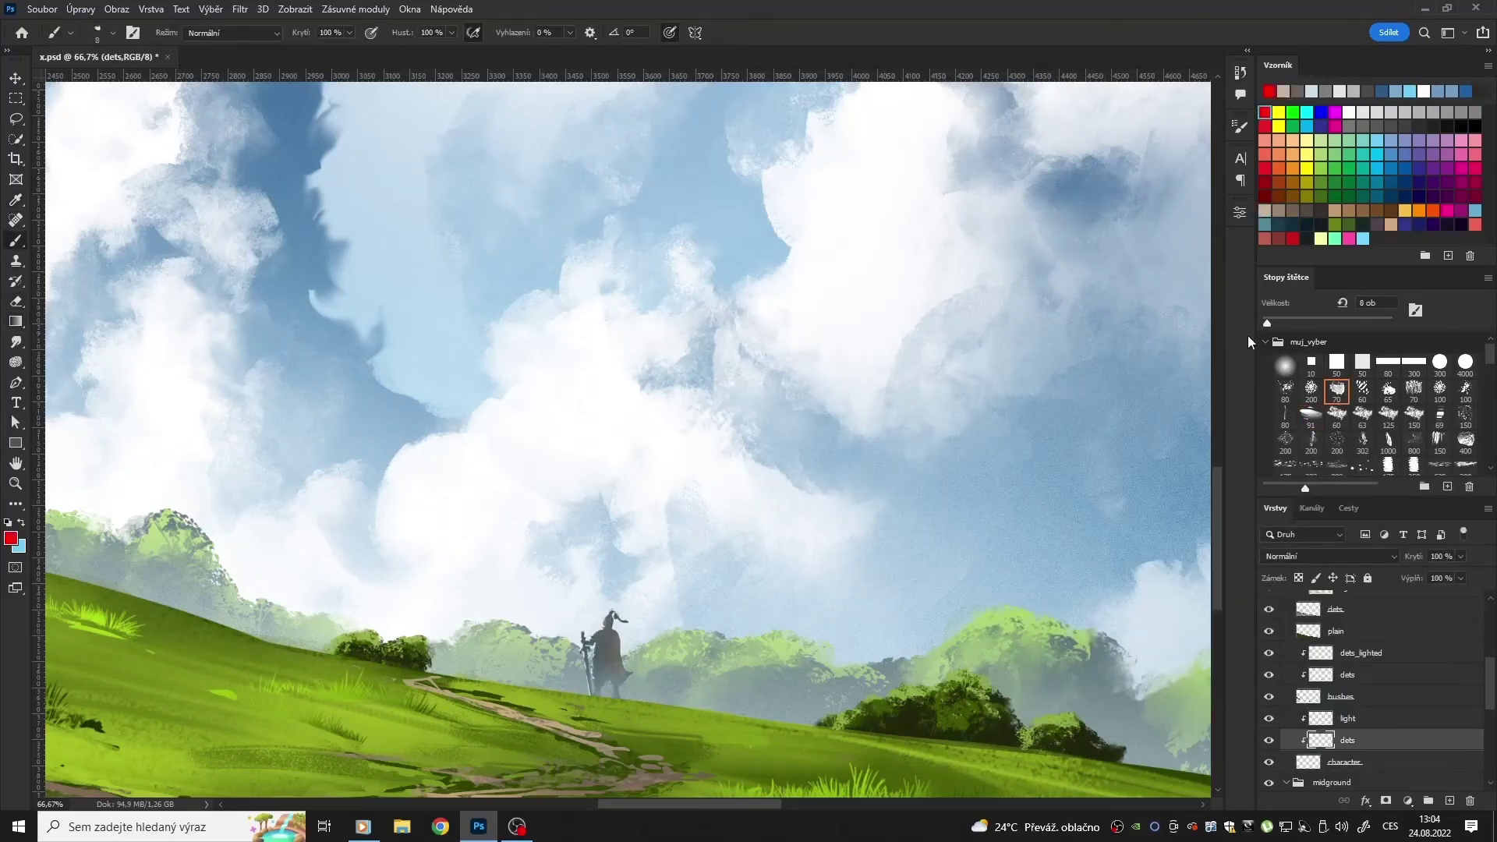
alt+click(655, 578)
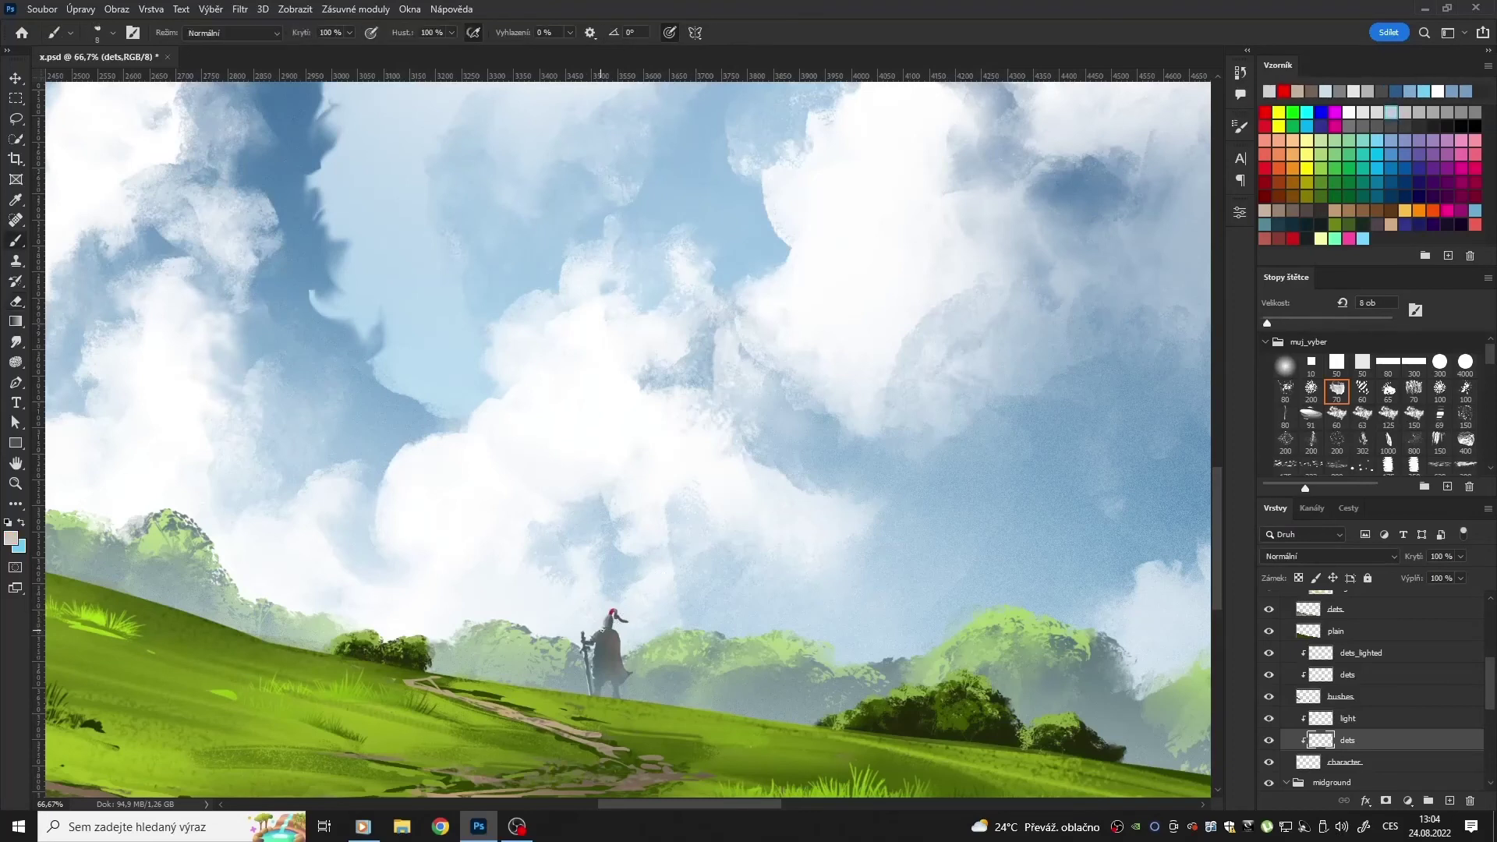
click(1306, 208)
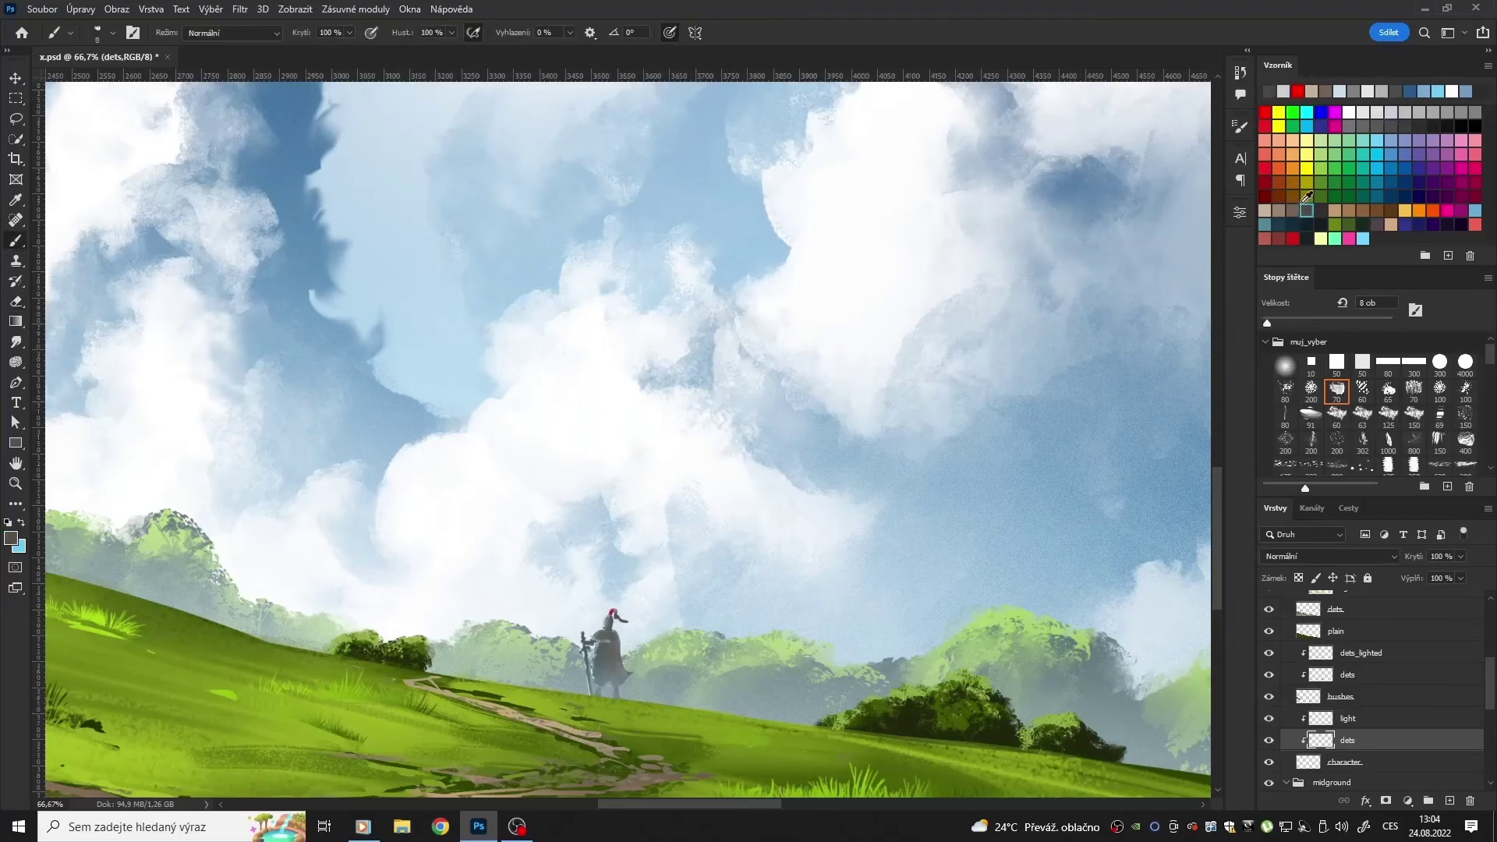
key(e)
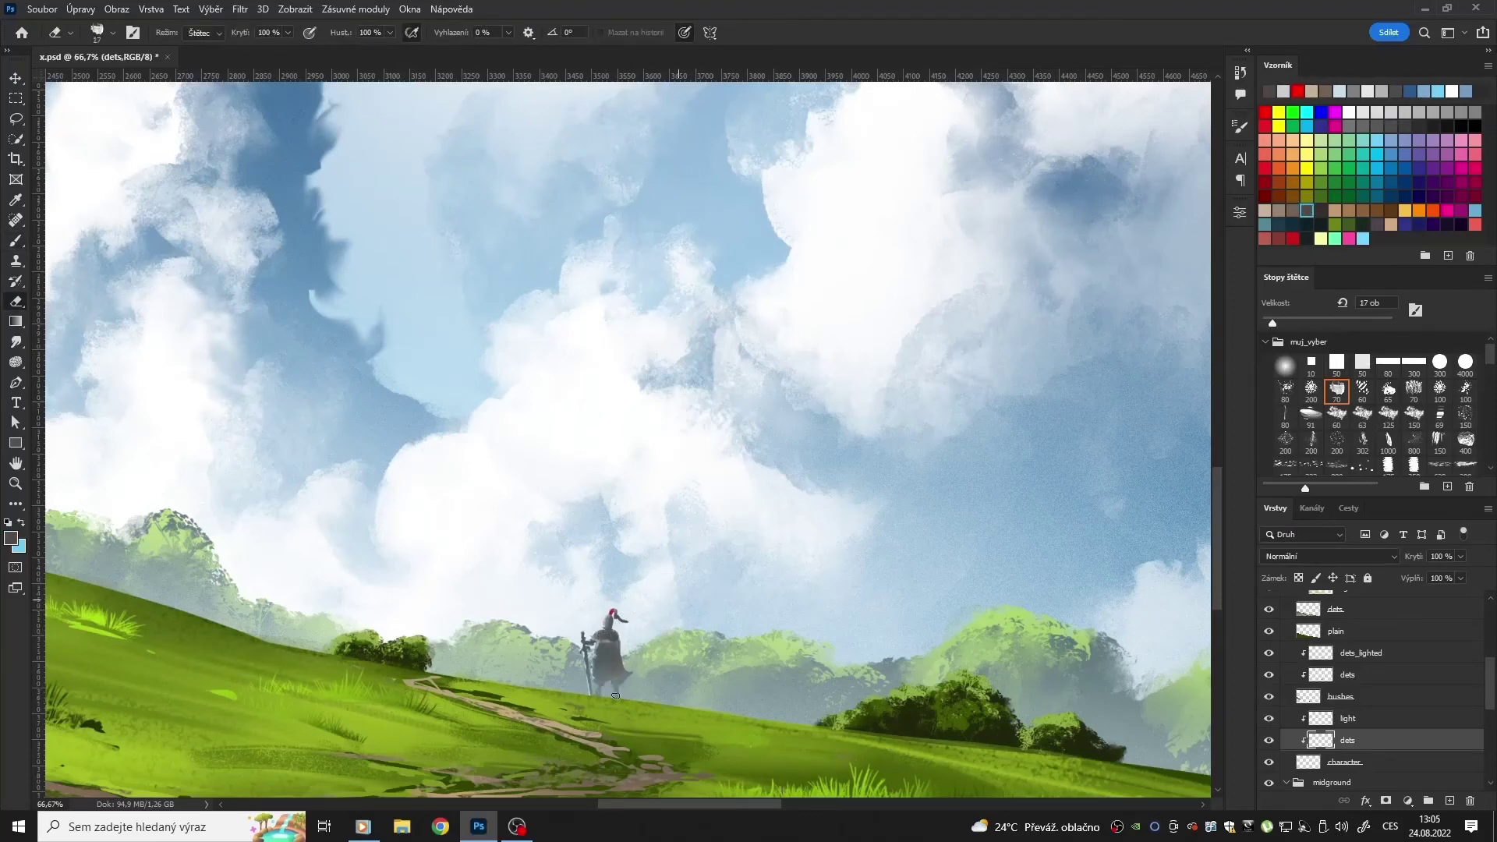
Step: Add grass at the knight's feet on the hill's plain layer with a grass brush
key(alt+bracketleft)
key(alt+bracketright)
key(b)
key(alt+bracketleft)
key(alt+bracketright)
key(alt+bracketright)
key(alt+bracketright)
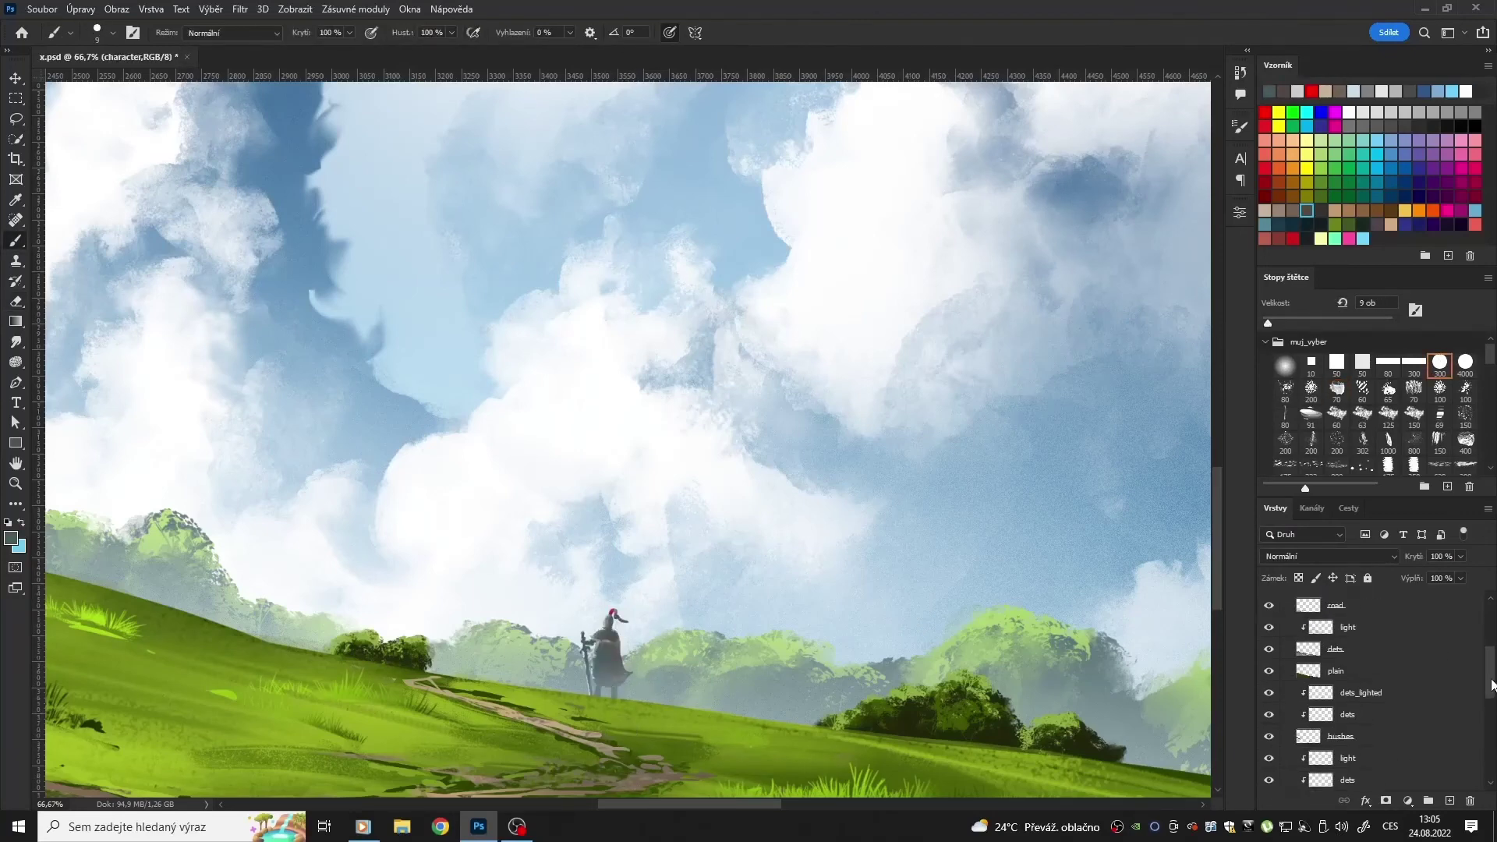
click(1284, 452)
click(647, 700)
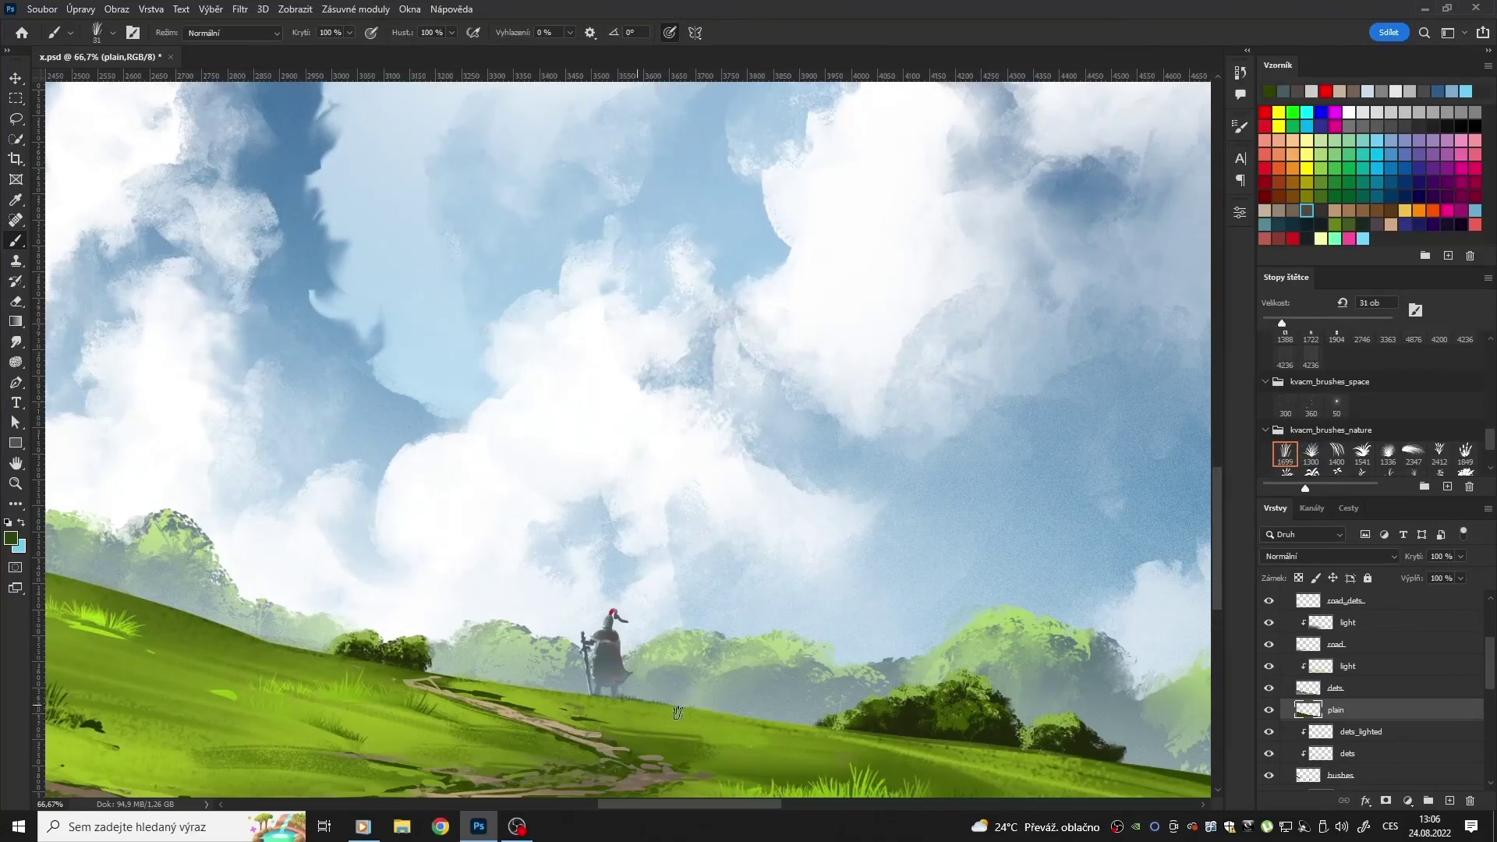
Step: Nudge the knight's layers slightly along the hill and zoom out to view the scene
key(alt+bracketleft)
key(alt+bracketleft)
key(alt+bracketleft)
key(v)
drag(651, 664, 639, 680)
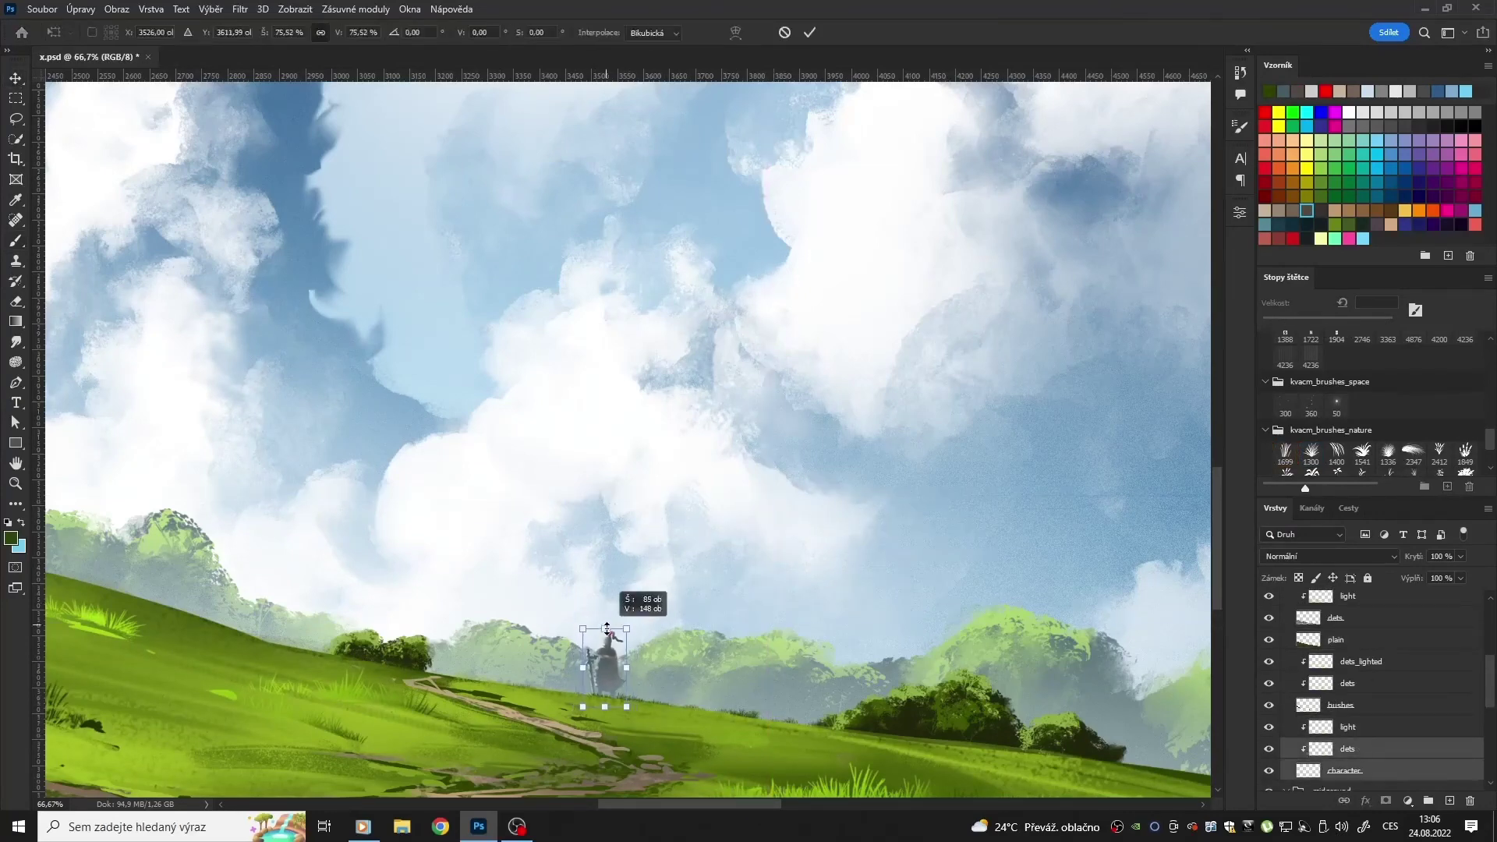
key(m)
key(ctrl+minus)
key(ctrl+minus)
key(ctrl+minus)
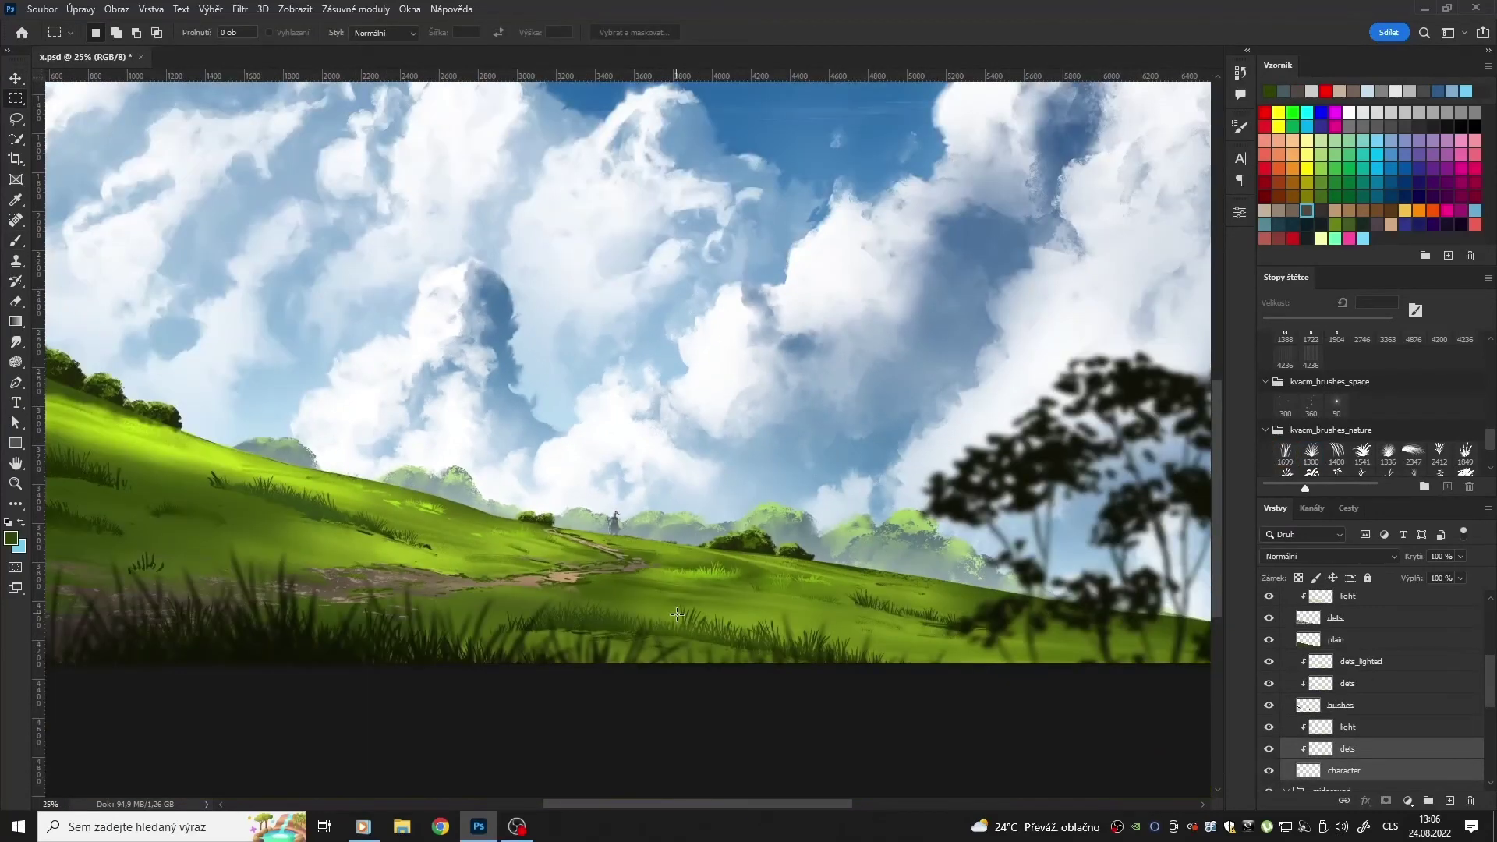
Step: Darken the knight layers slightly with Hue/Saturation at Lightness -13
click(1294, 754)
key(ctrl+u)
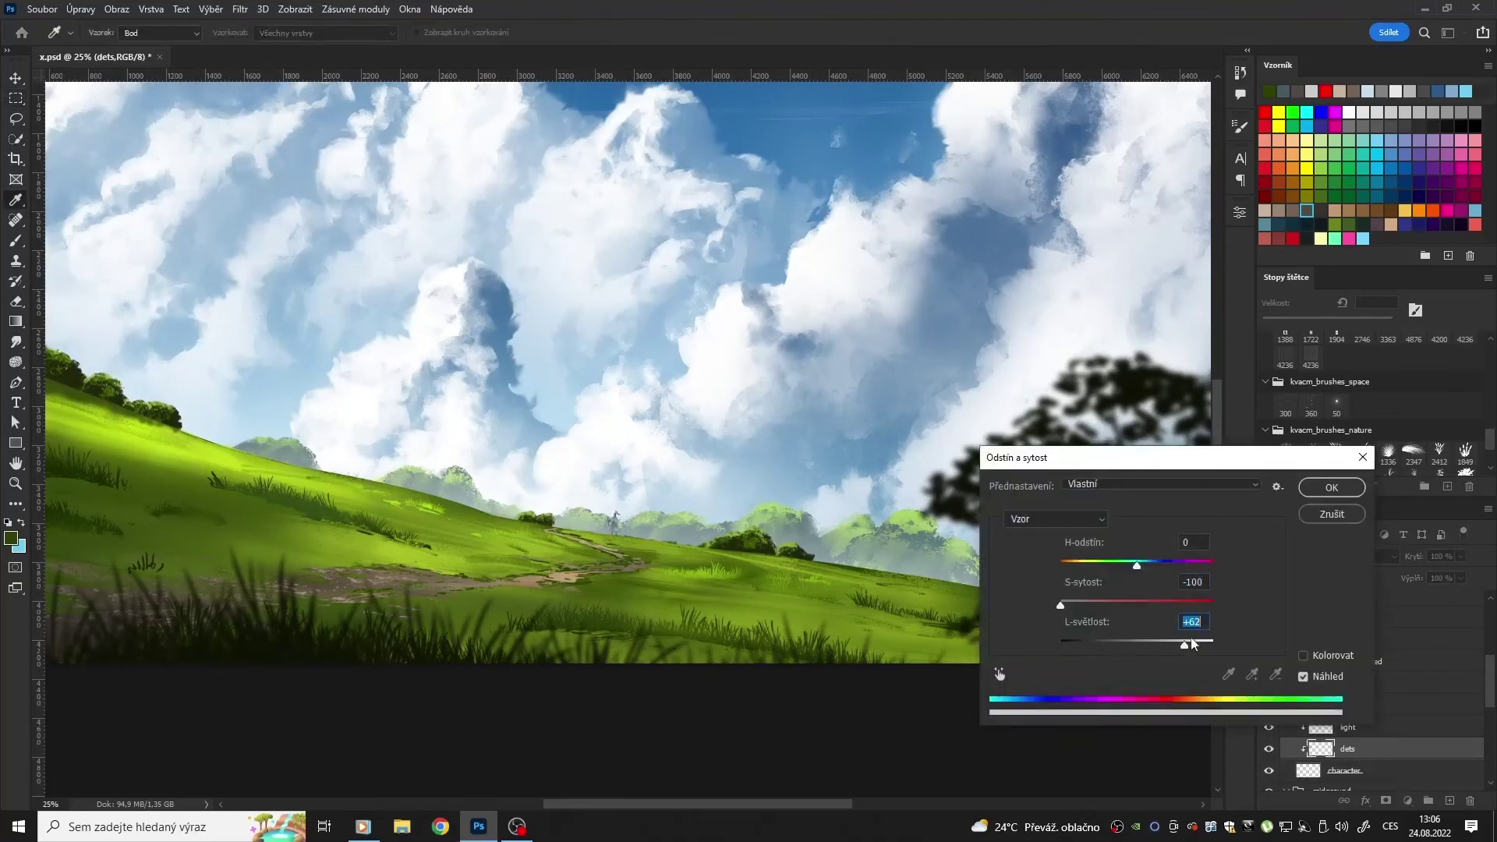
key(Escape)
key(alt+bracketleft)
key(ctrl+u)
key(Return)
key(alt+bracketleft)
key(ctrl+u)
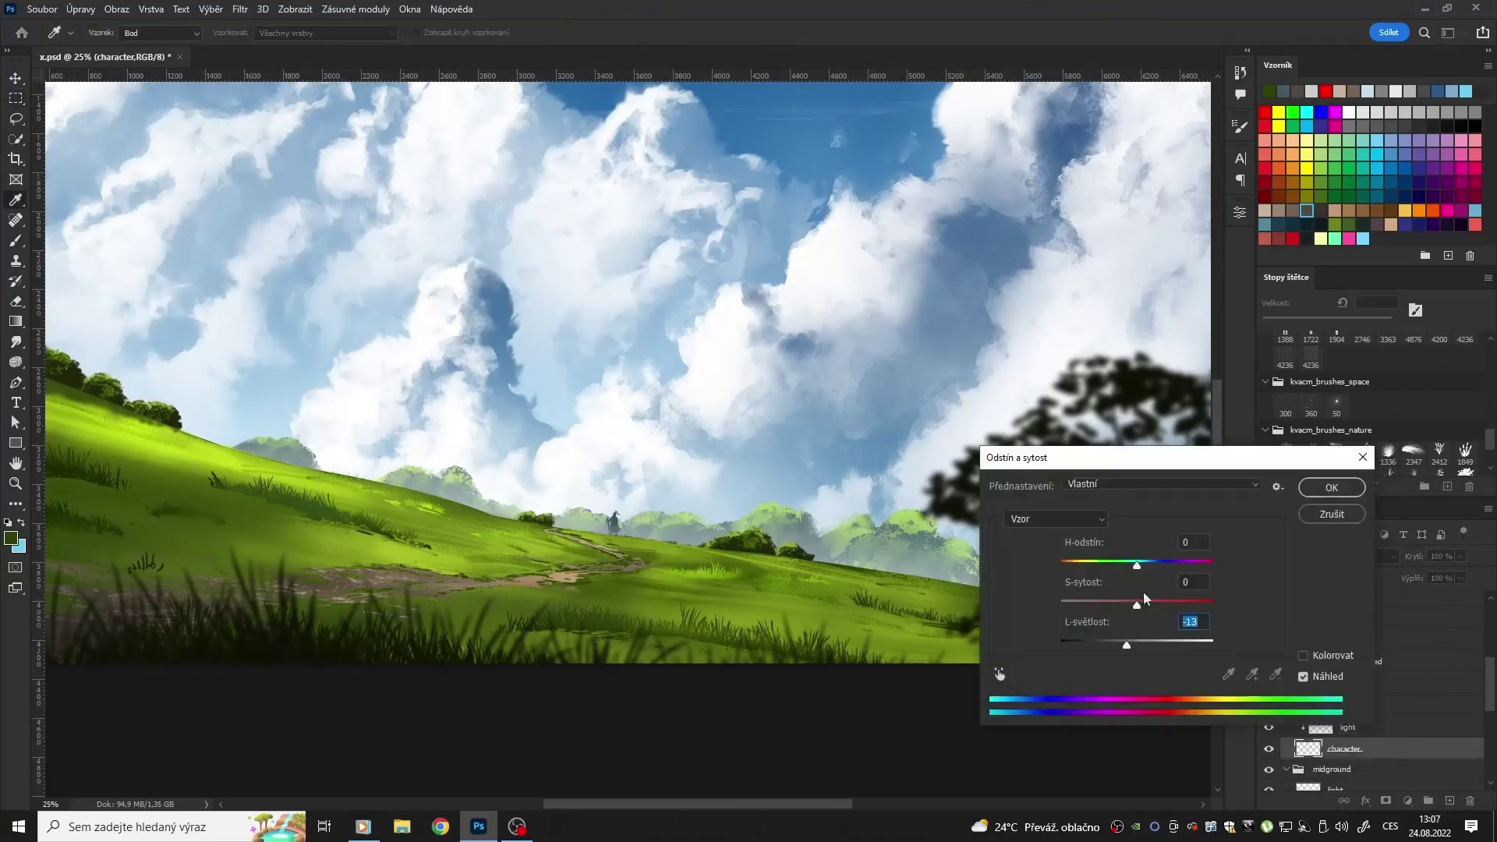
key(Return)
Step: Scale the knight layers up a little and merge the detail layer into 'light'
key(alt+shift+bracketright)
key(alt+shift+bracketleft)
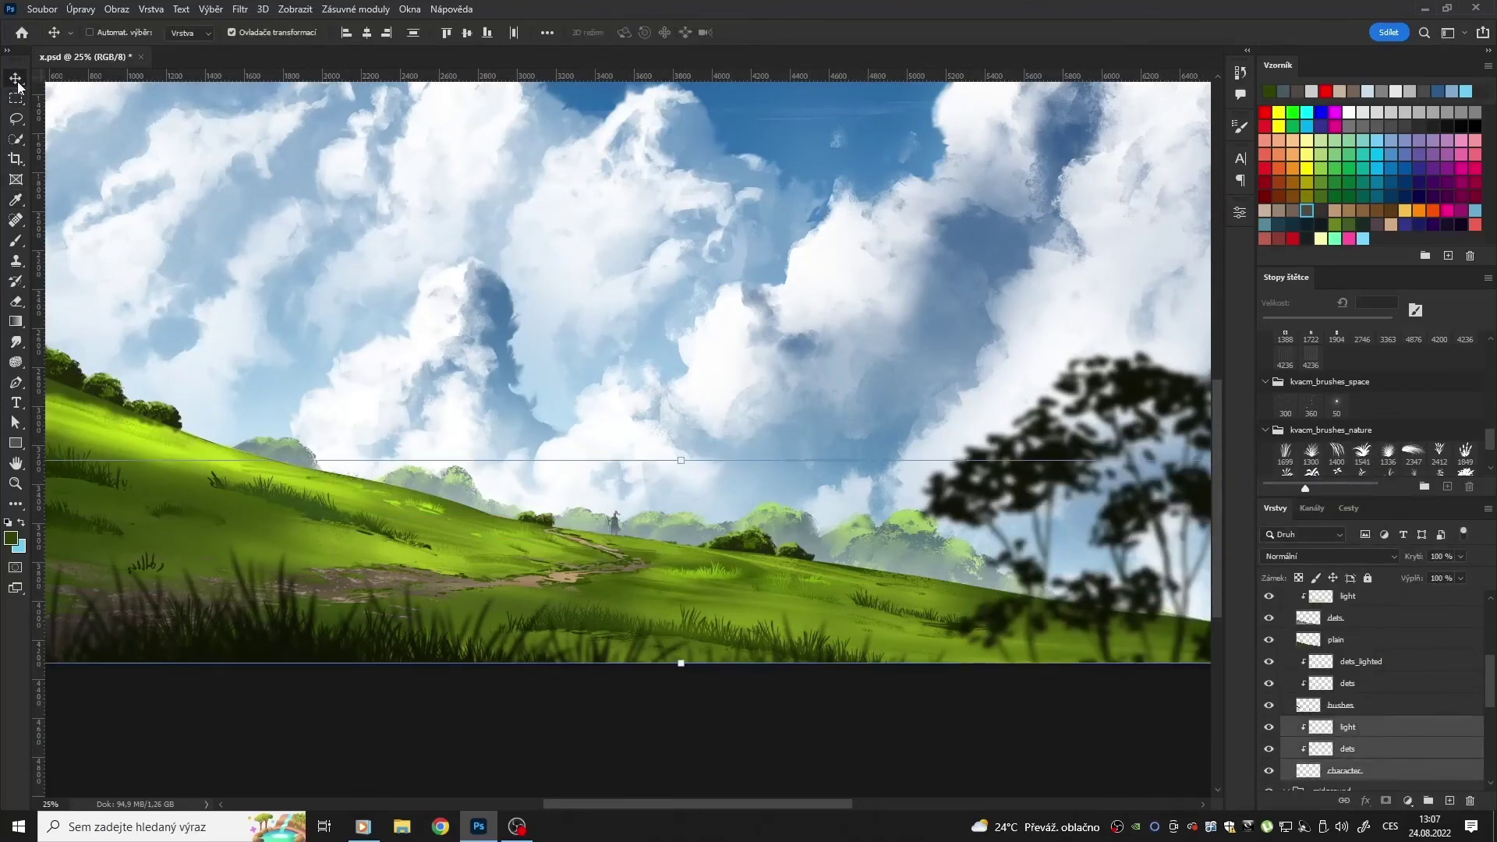
drag(704, 487, 746, 384)
key(ctrl+e)
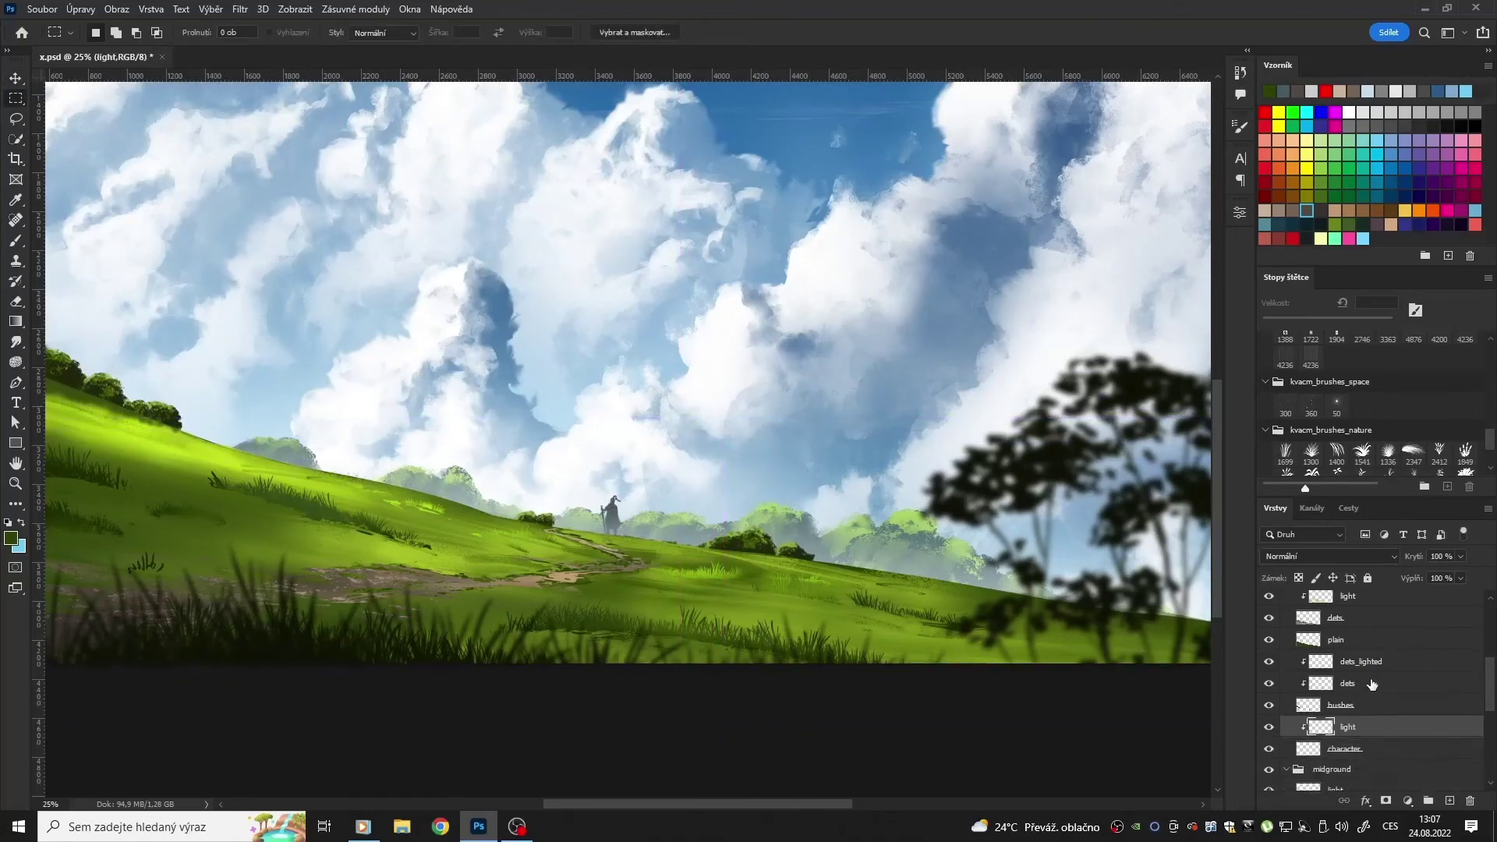
ctrl+click(1344, 749)
key(v)
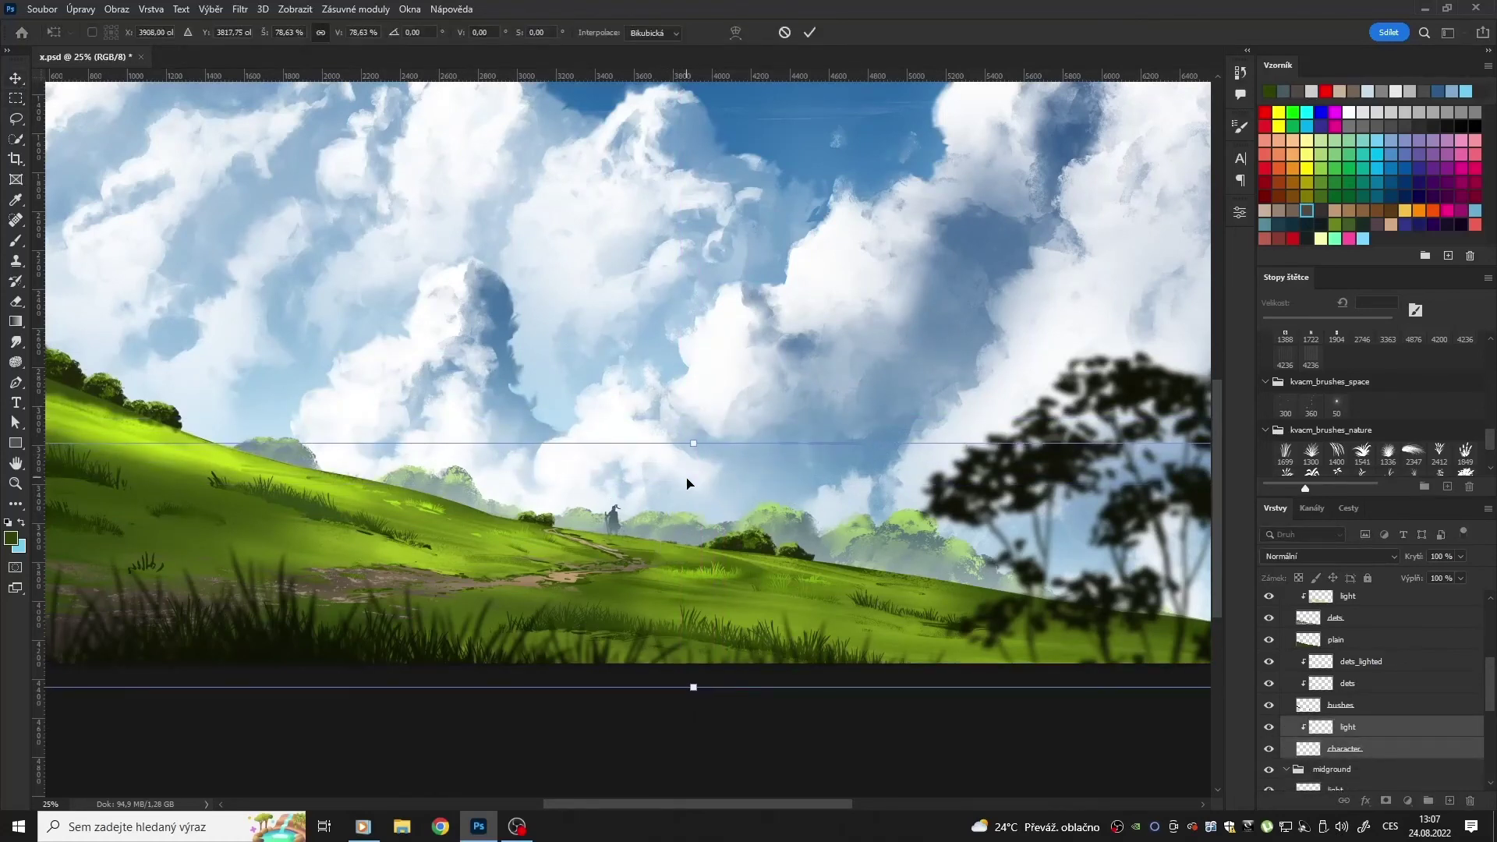
Step: Zoom out to the whole painting and select the midground light layer
scroll(1372, 685, down, 3)
click(1346, 714)
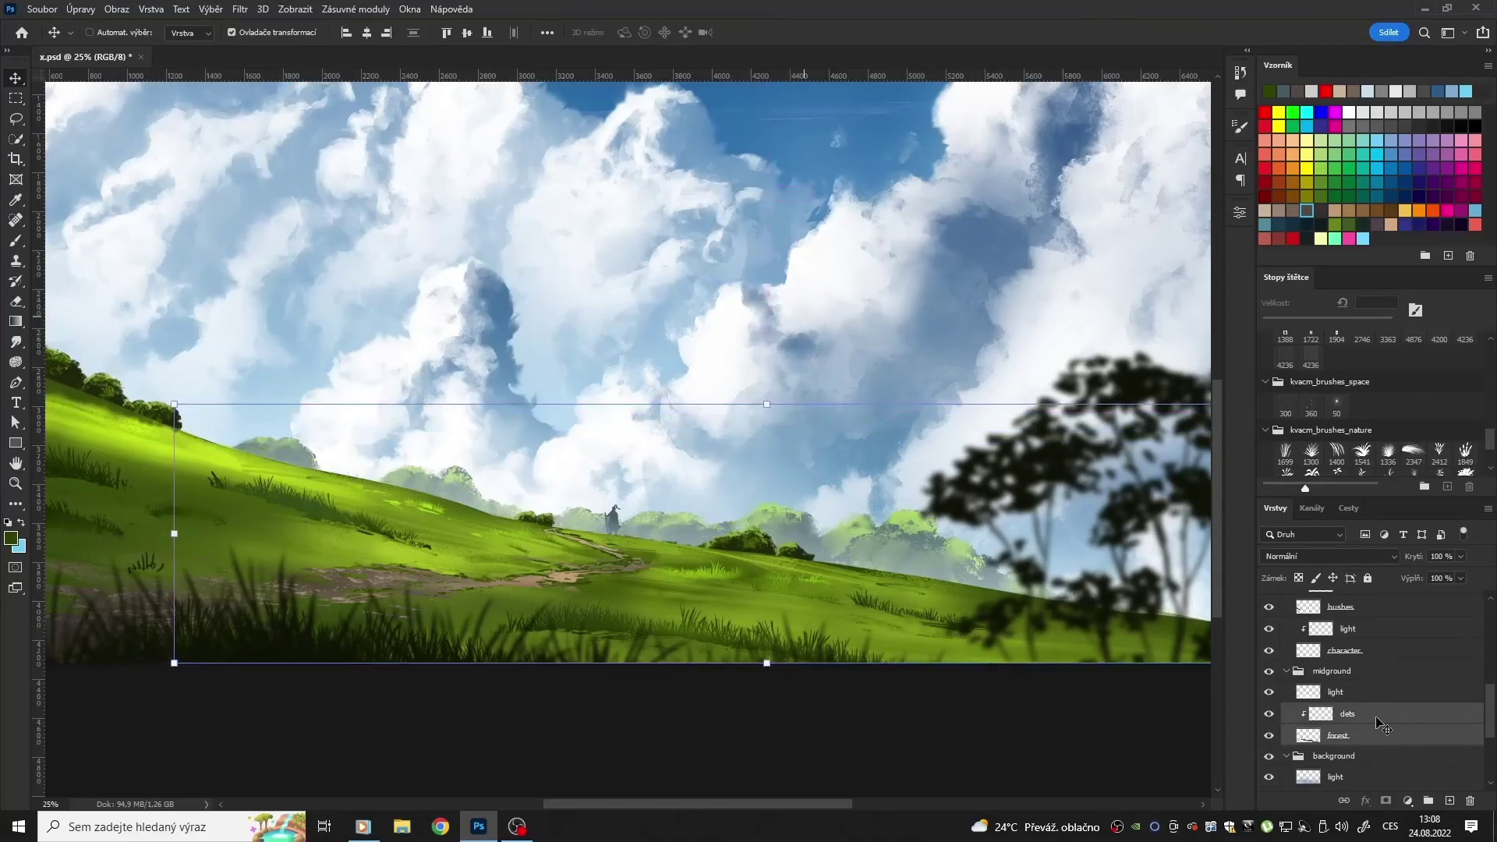
key(ctrl+minus)
key(ctrl+minus)
click(1338, 735)
key(e)
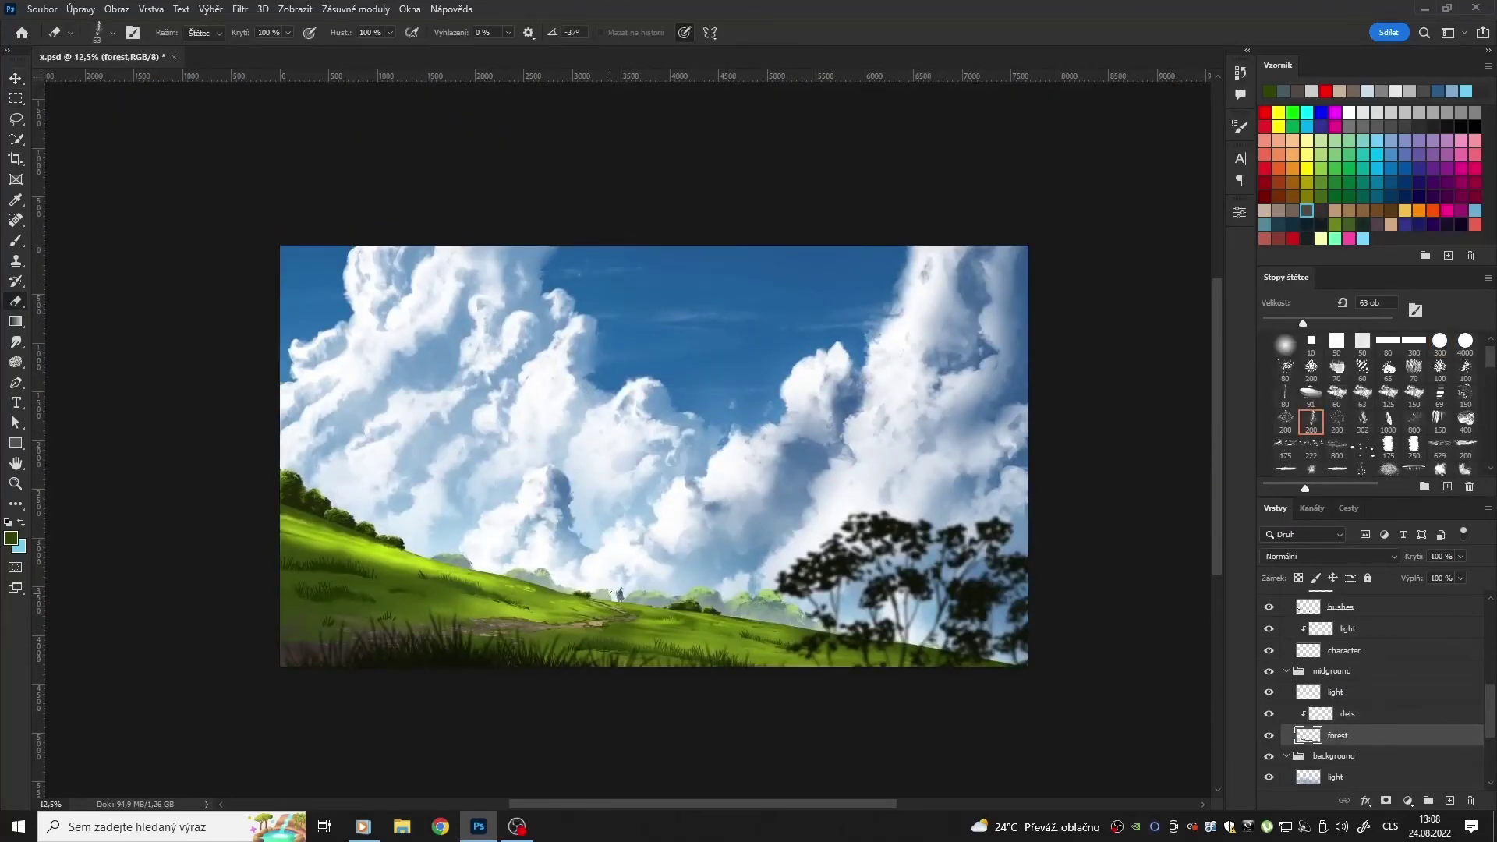
key(b)
click(1336, 692)
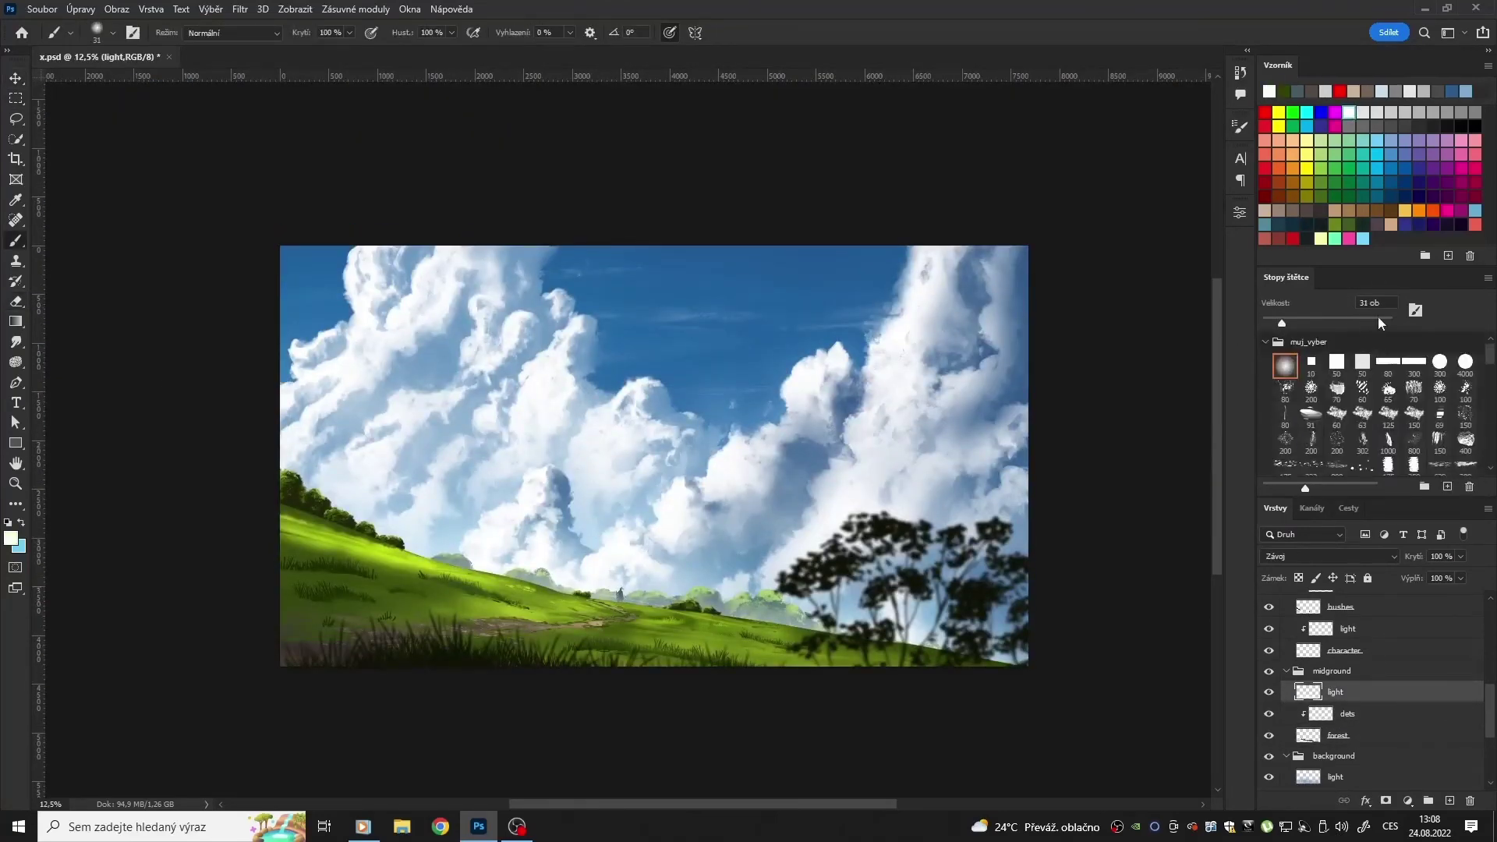
Step: Paint a small signpost beside the knight and erase part of the nearby bench
key(m)
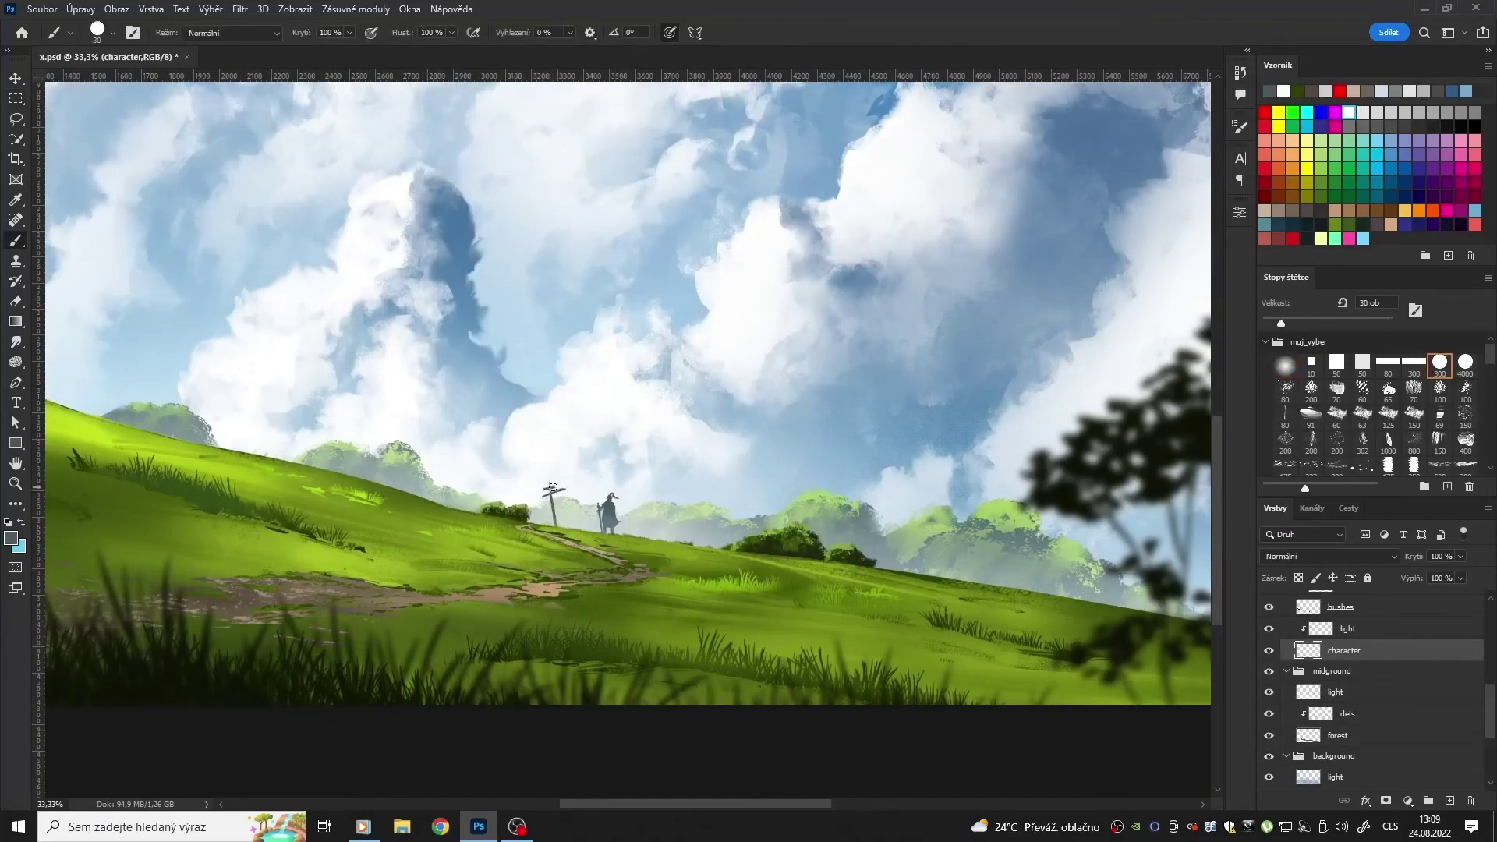
drag(553, 485, 555, 533)
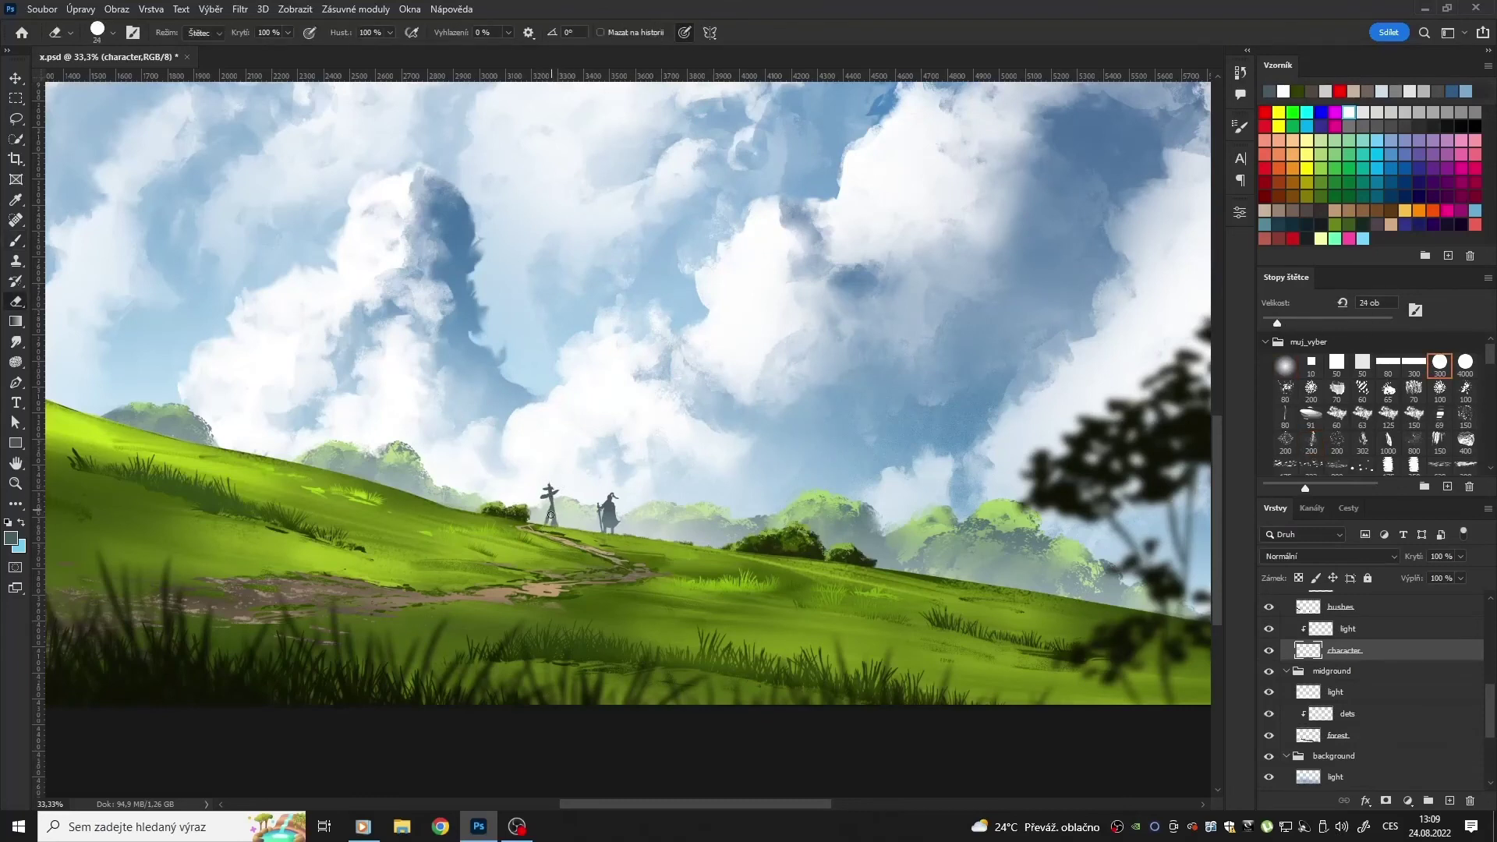
key(e)
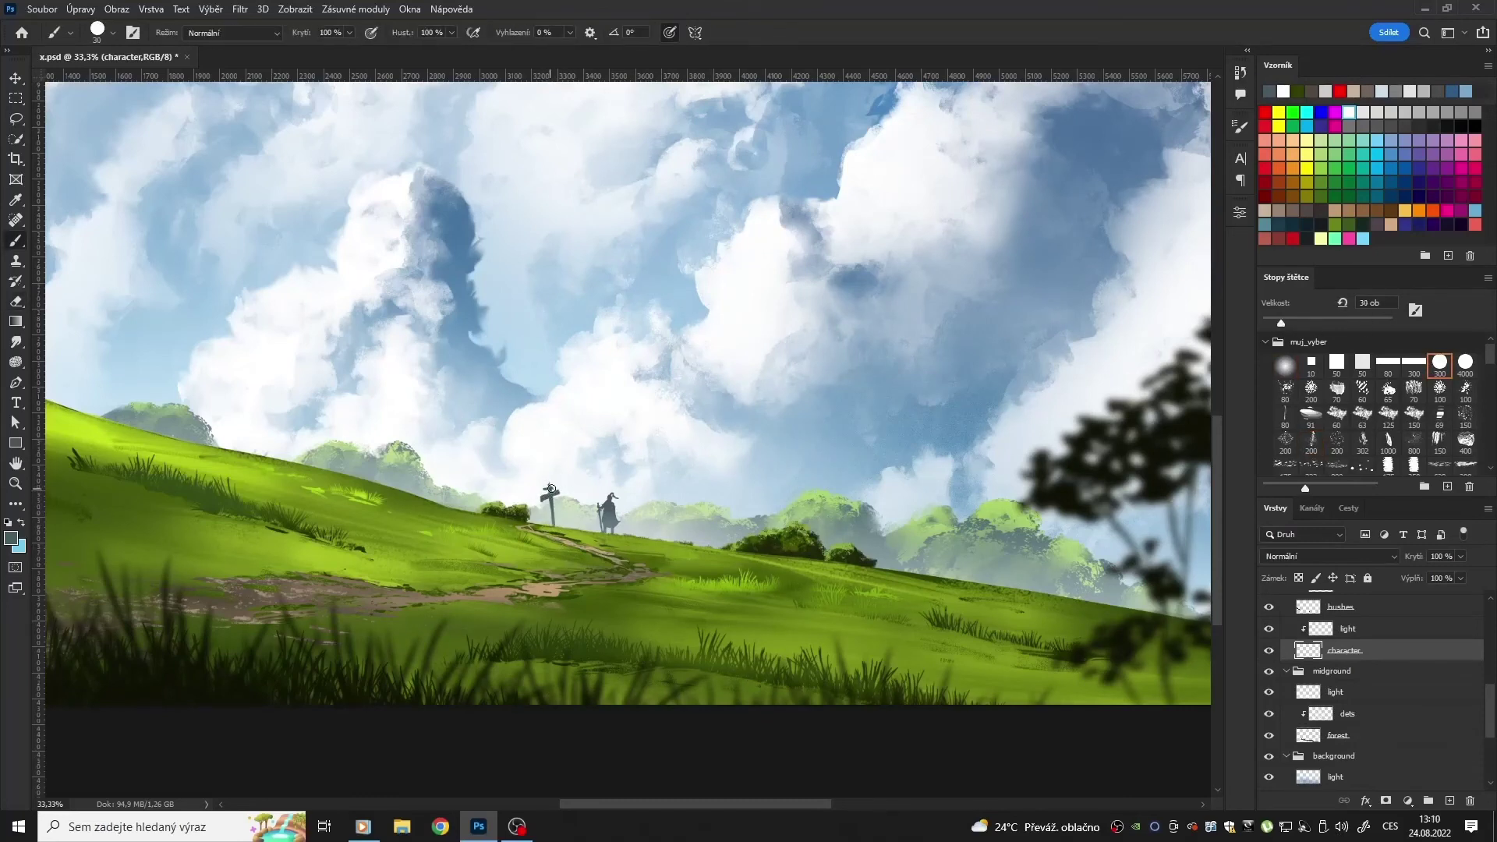
key(b)
key(e)
drag(586, 527, 565, 518)
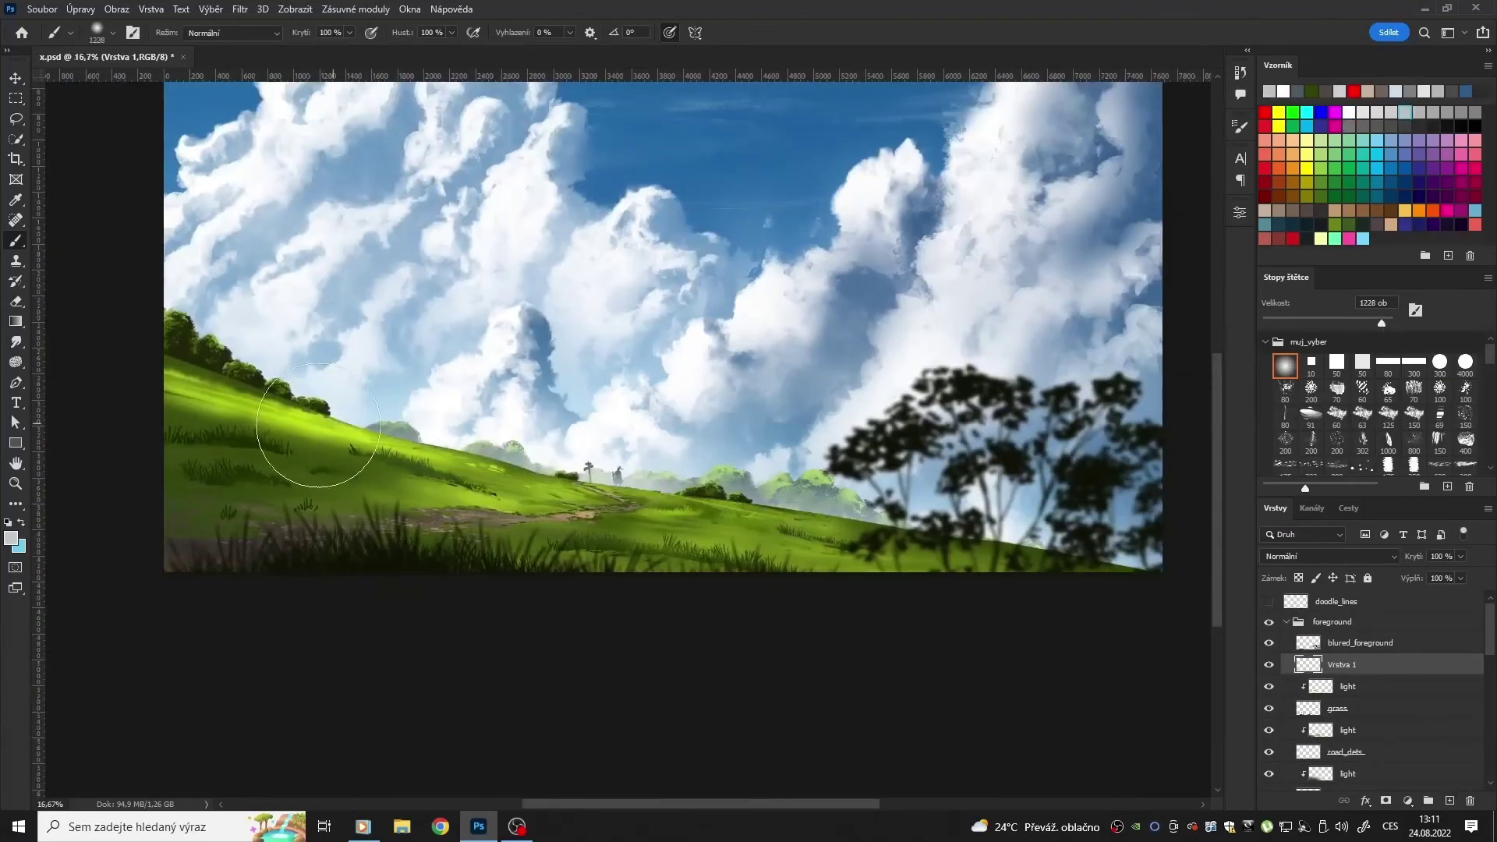
Step: Paint a faint haze over the hillside and add a bluer-midtone Color Balance adjustment layer
drag(304, 441, 727, 489)
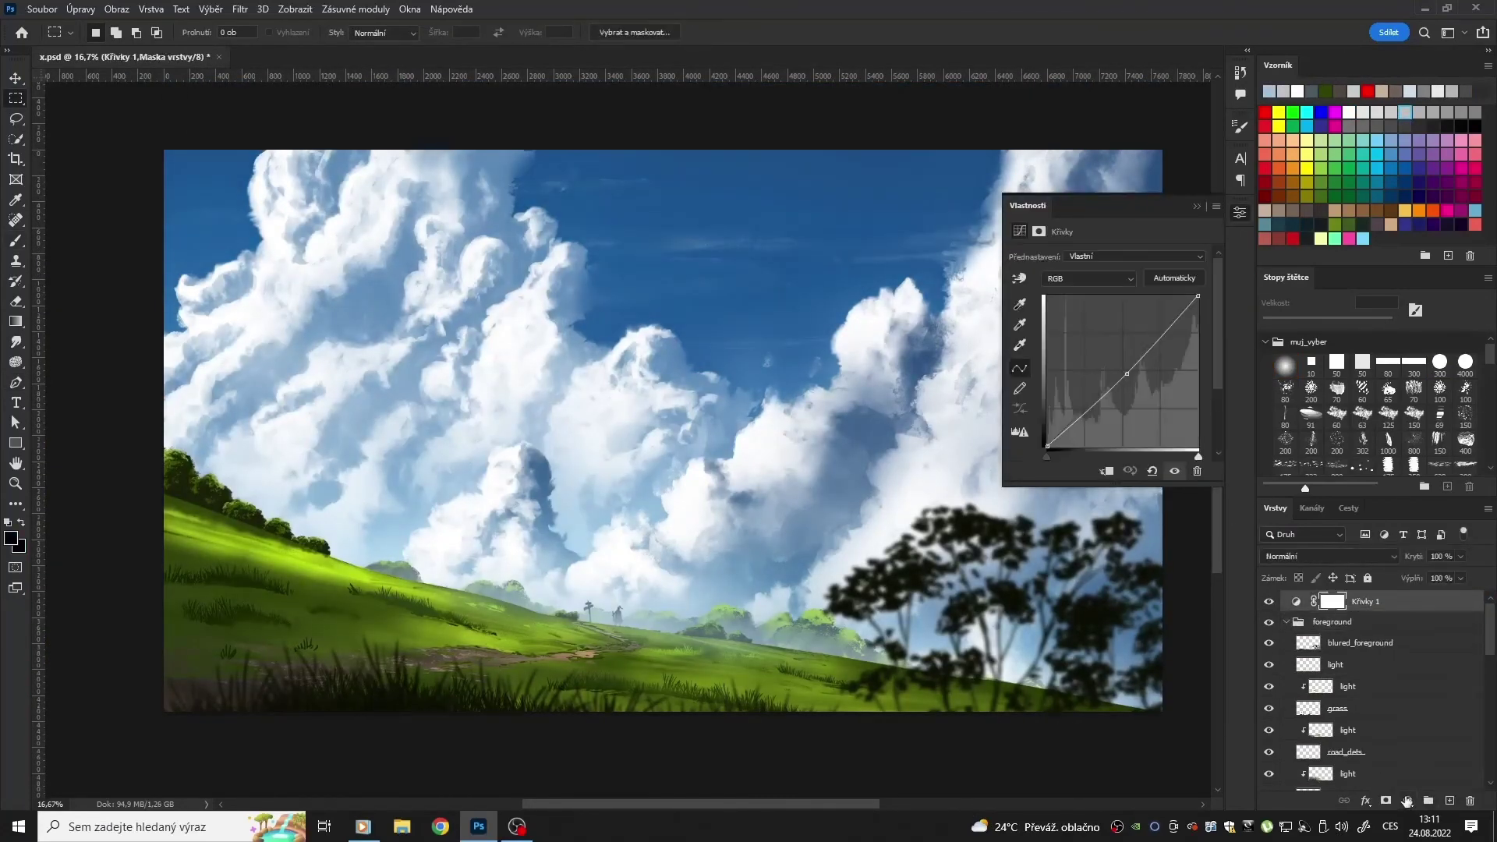
click(1195, 207)
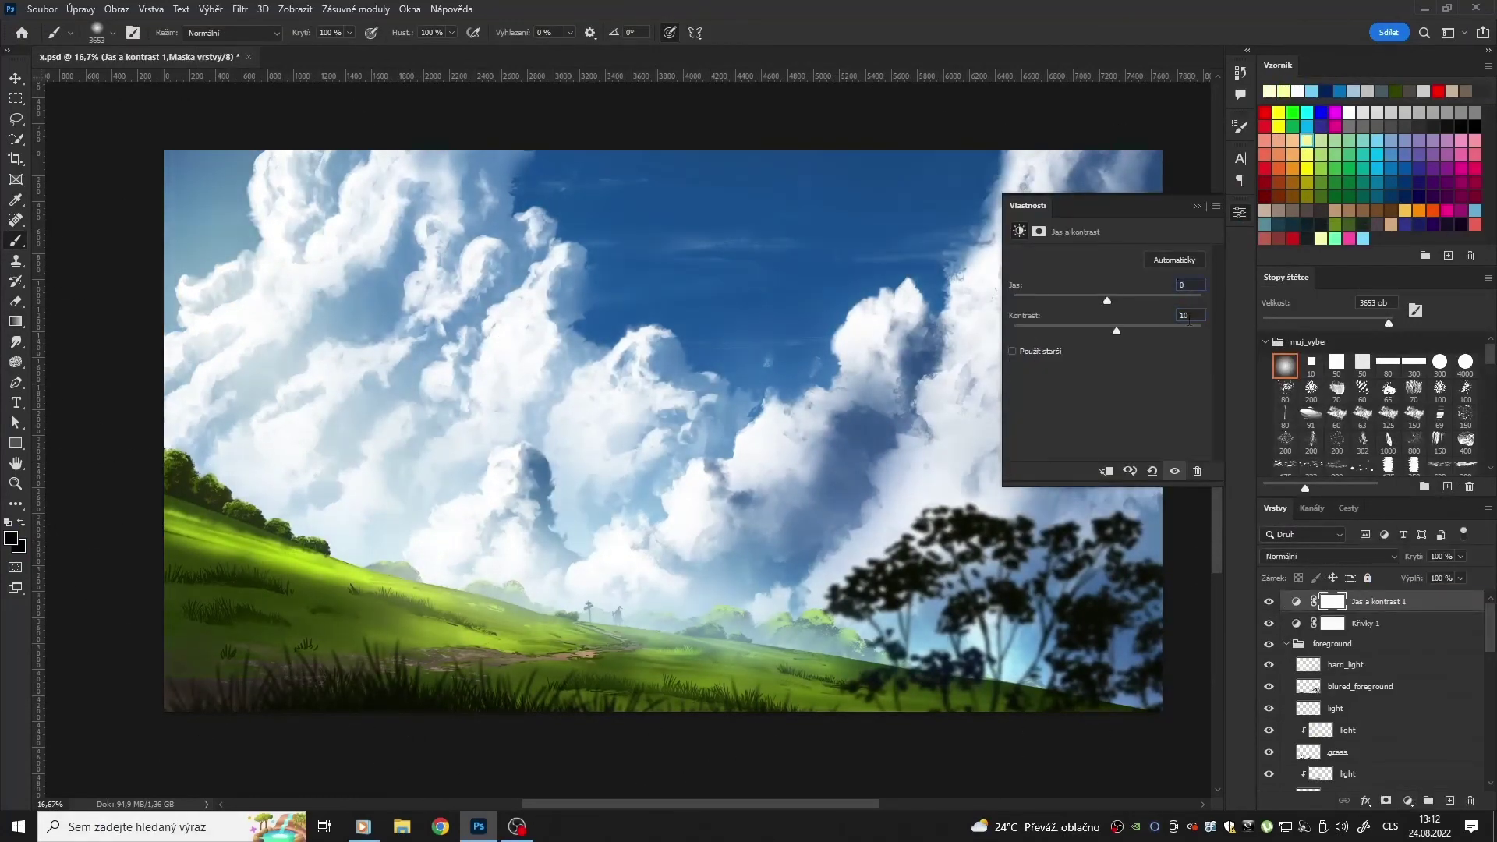
click(1407, 800)
click(1325, 665)
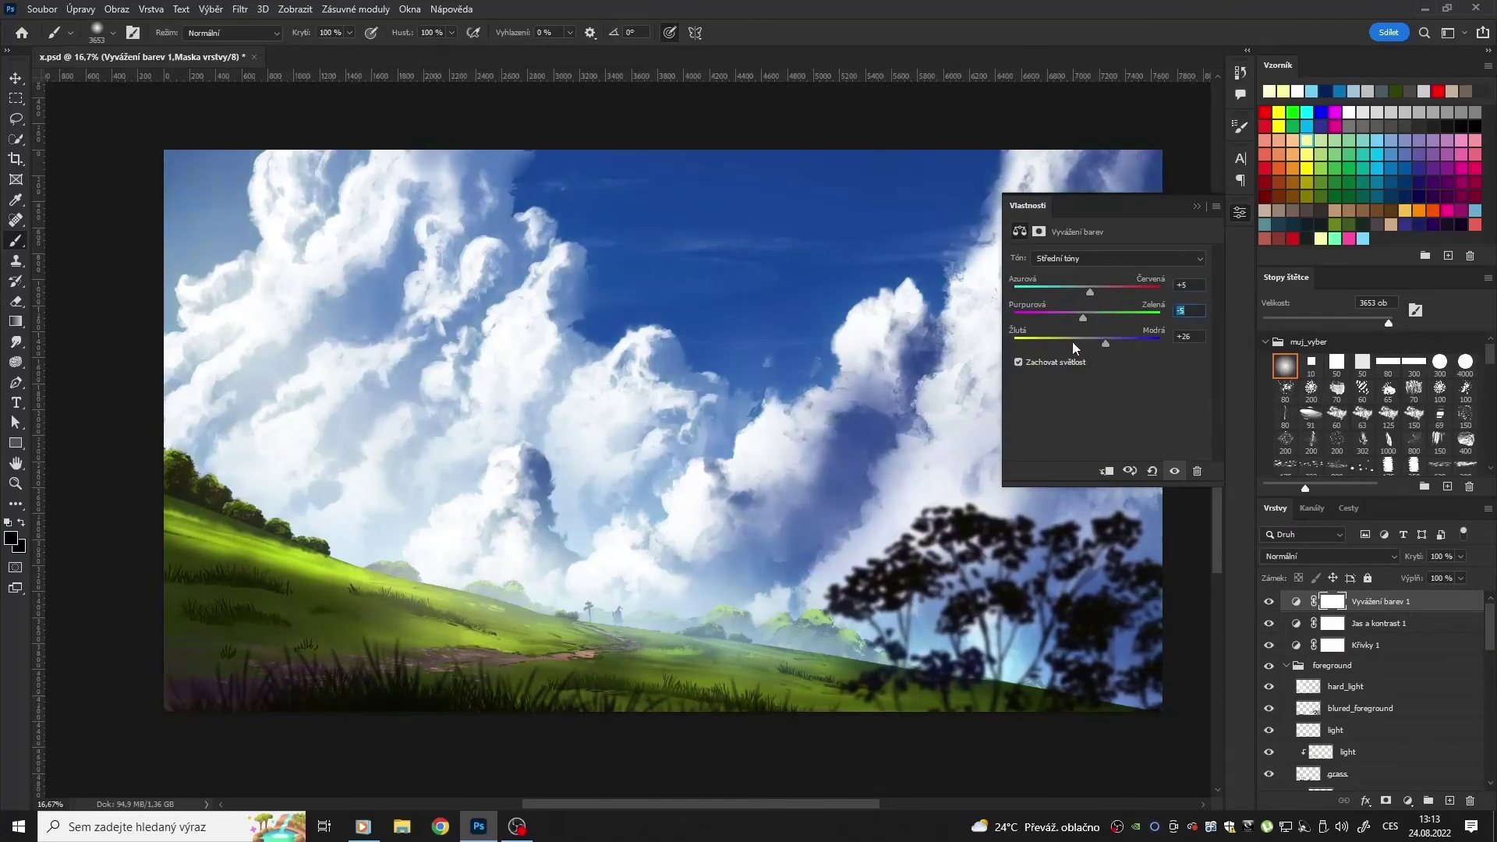
click(1220, 197)
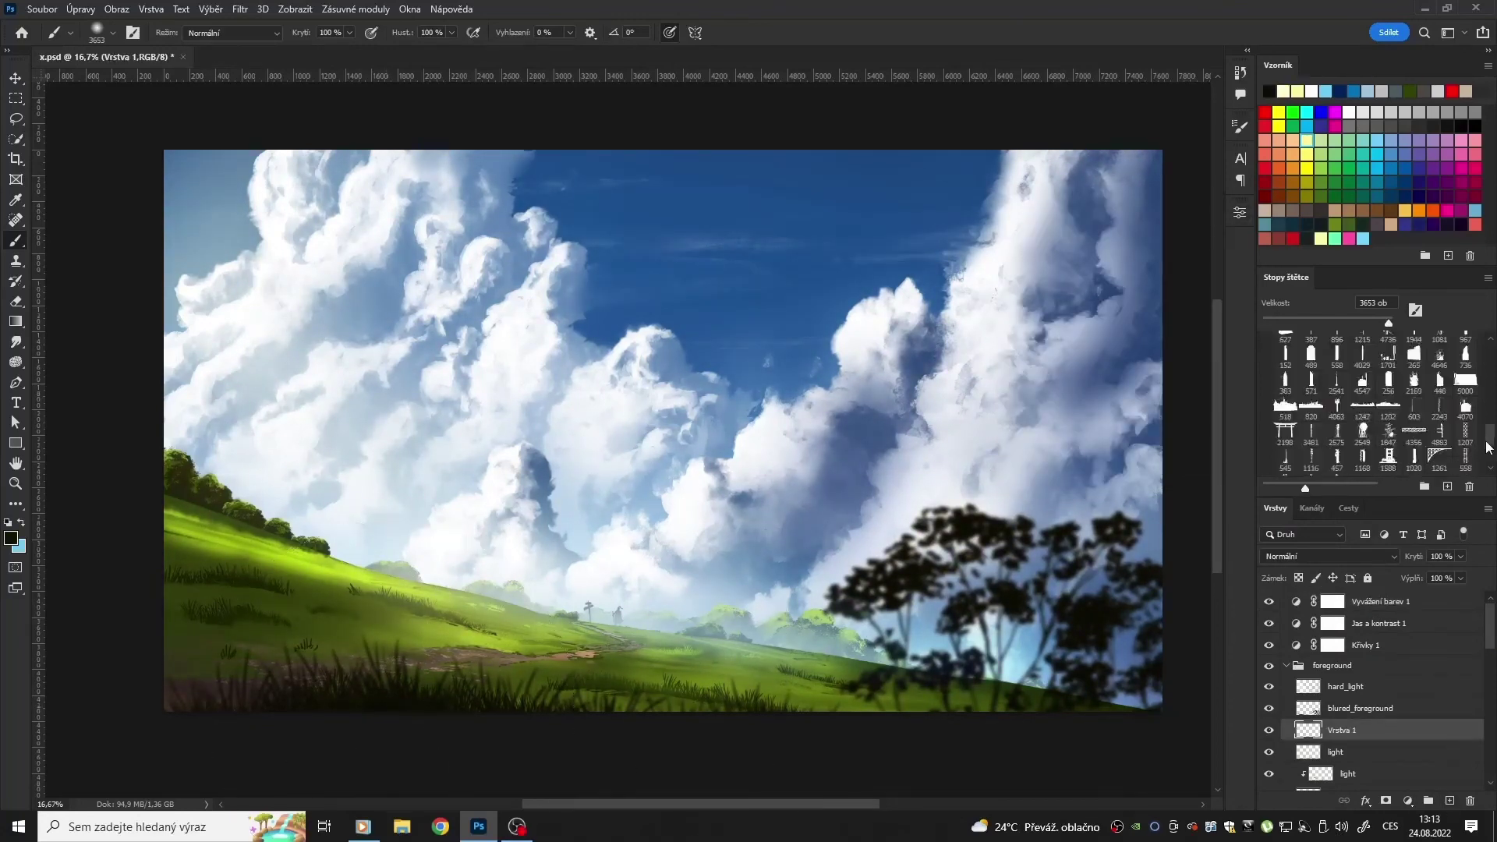
Step: Add a layer named 'light' with a soft green gradient over the lower-left foreground
drag(203, 670, 665, 772)
key(ctrl+z)
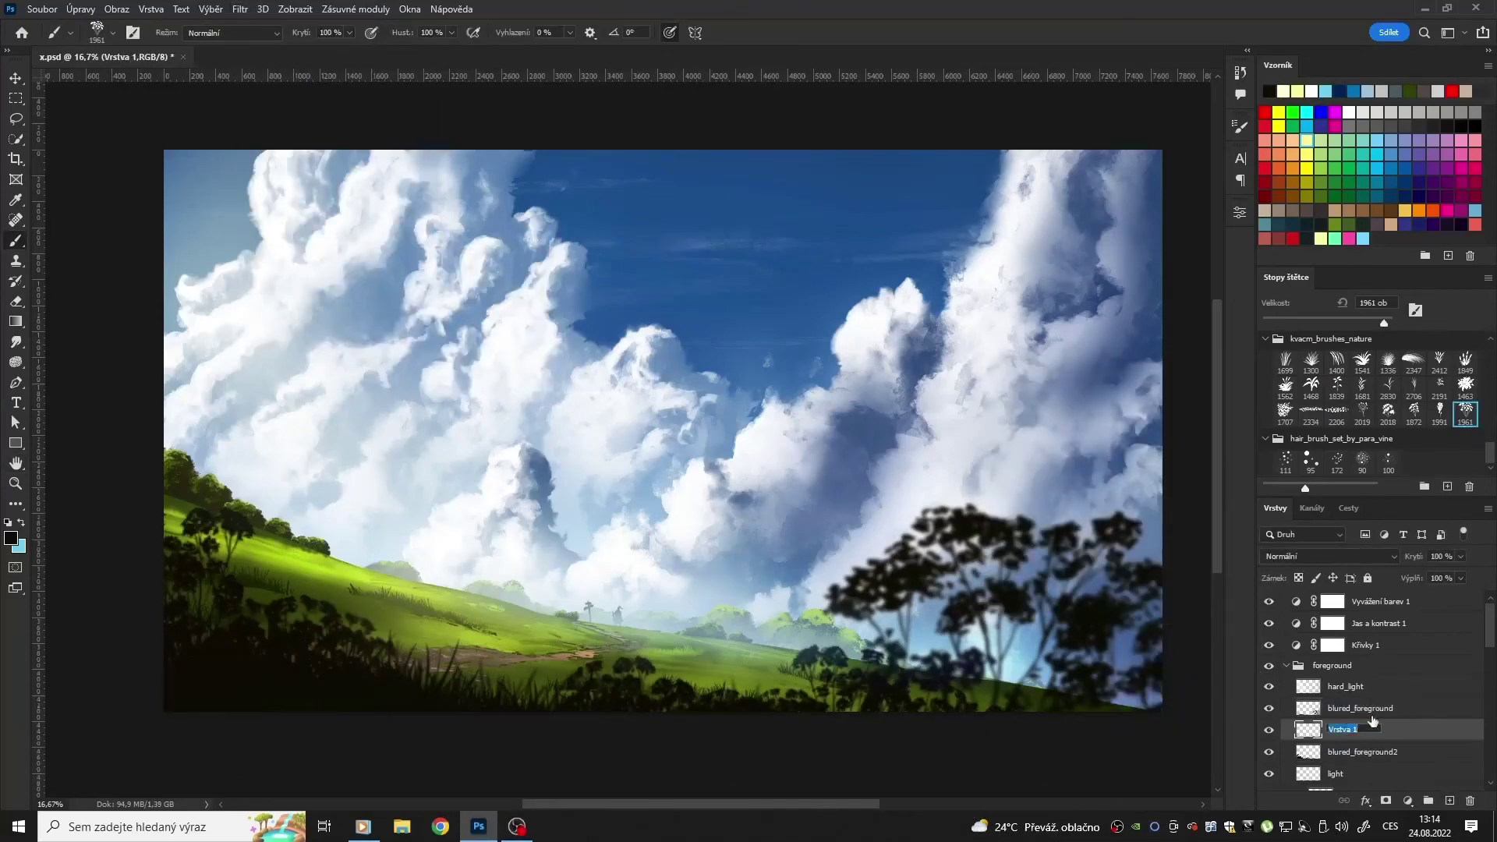
text(light)
key(Return)
key(g)
drag(604, 713, 691, 568)
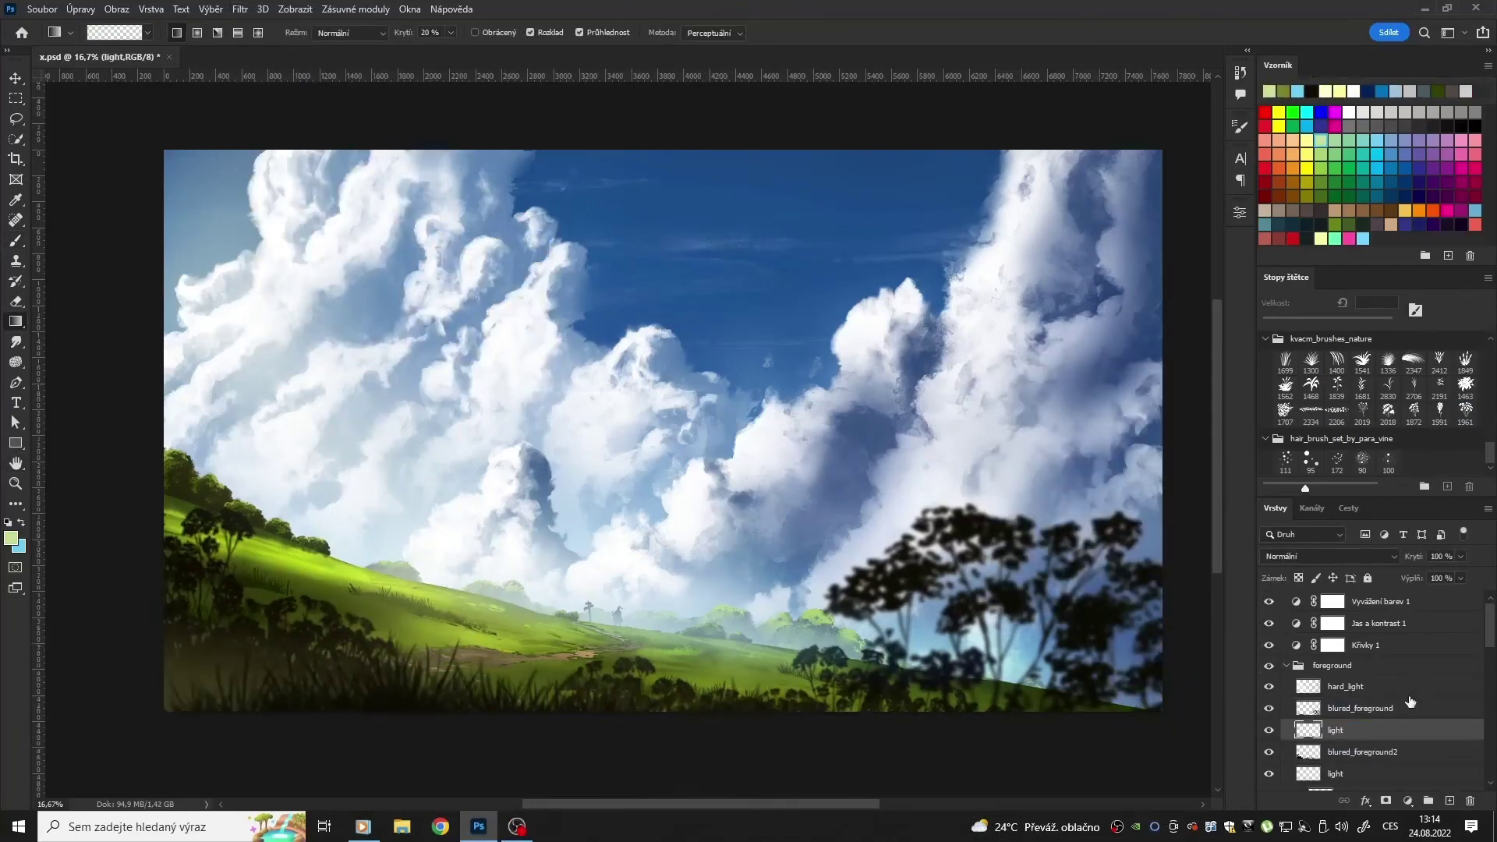
Step: Give blured_foreground2 a near-black Color Overlay layer style
click(1360, 752)
double_click(1403, 751)
click(858, 548)
click(1091, 397)
click(1143, 443)
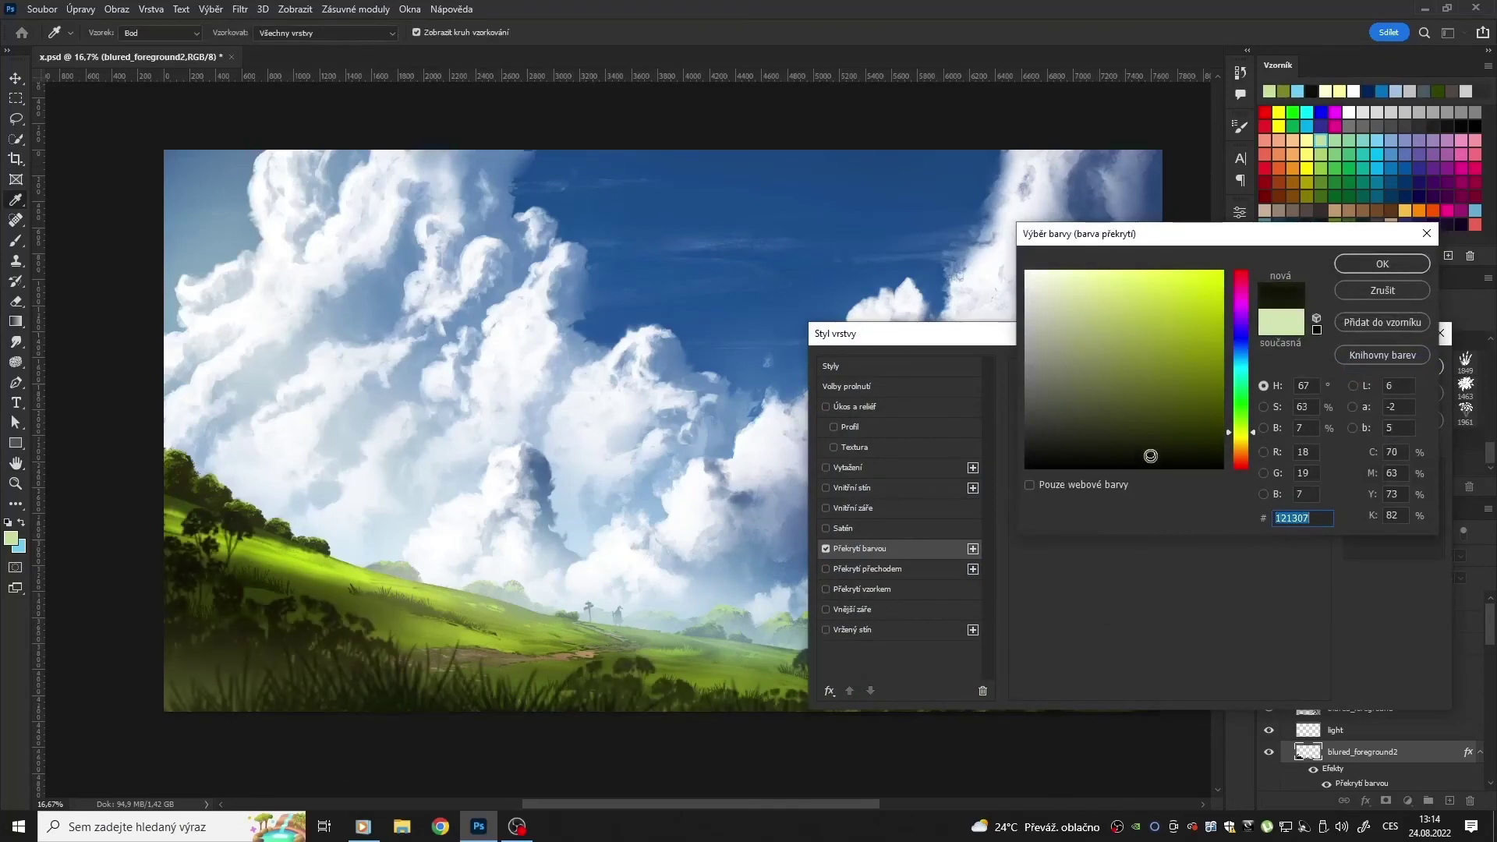
key(Escape)
key(Escape)
Step: Shrink the blurred tree layer's height to about 89%
key(b)
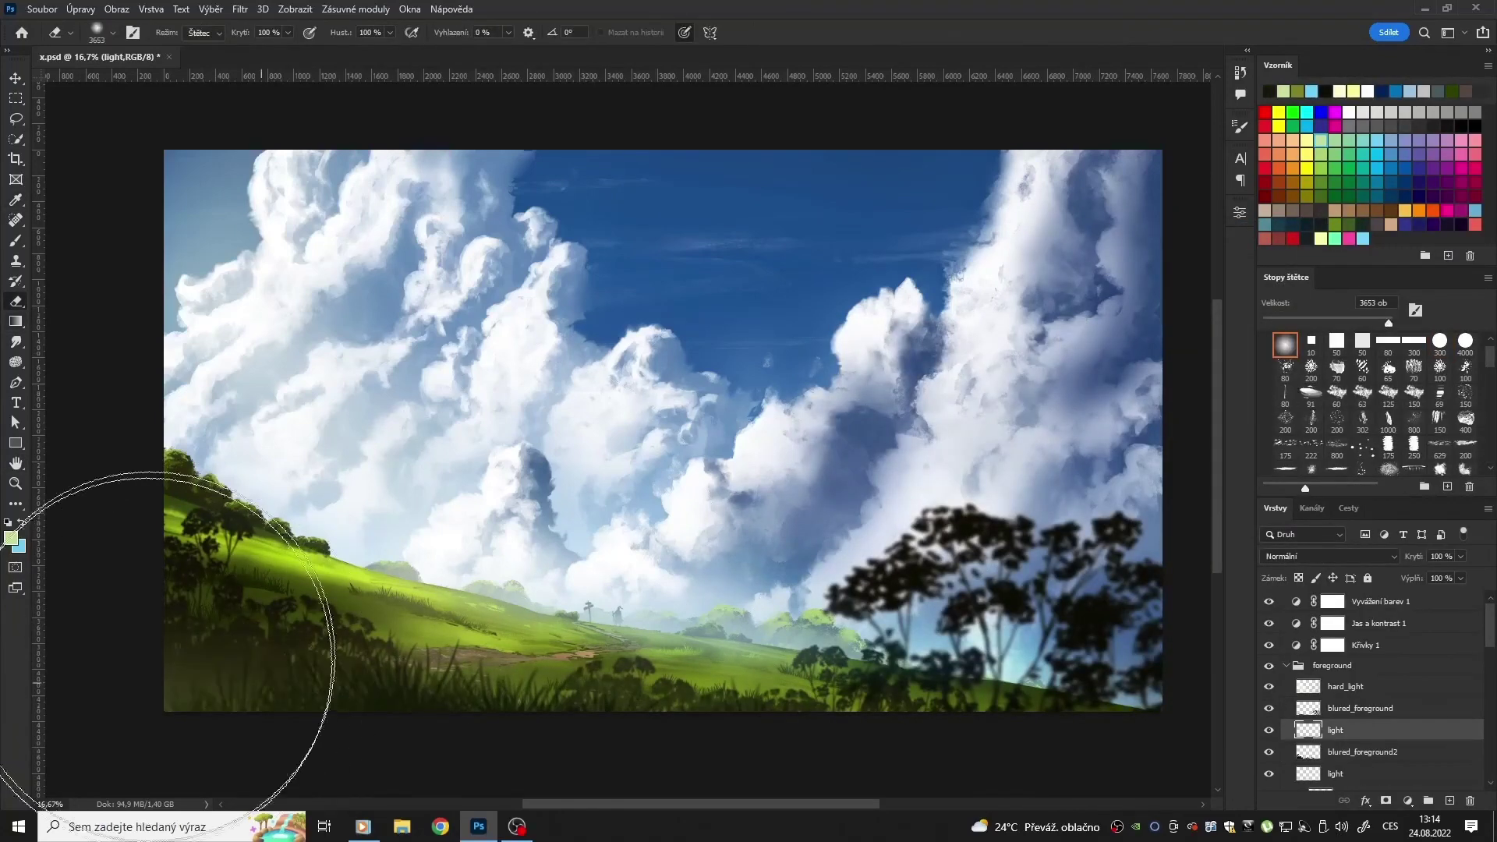
key(v)
drag(780, 606, 772, 612)
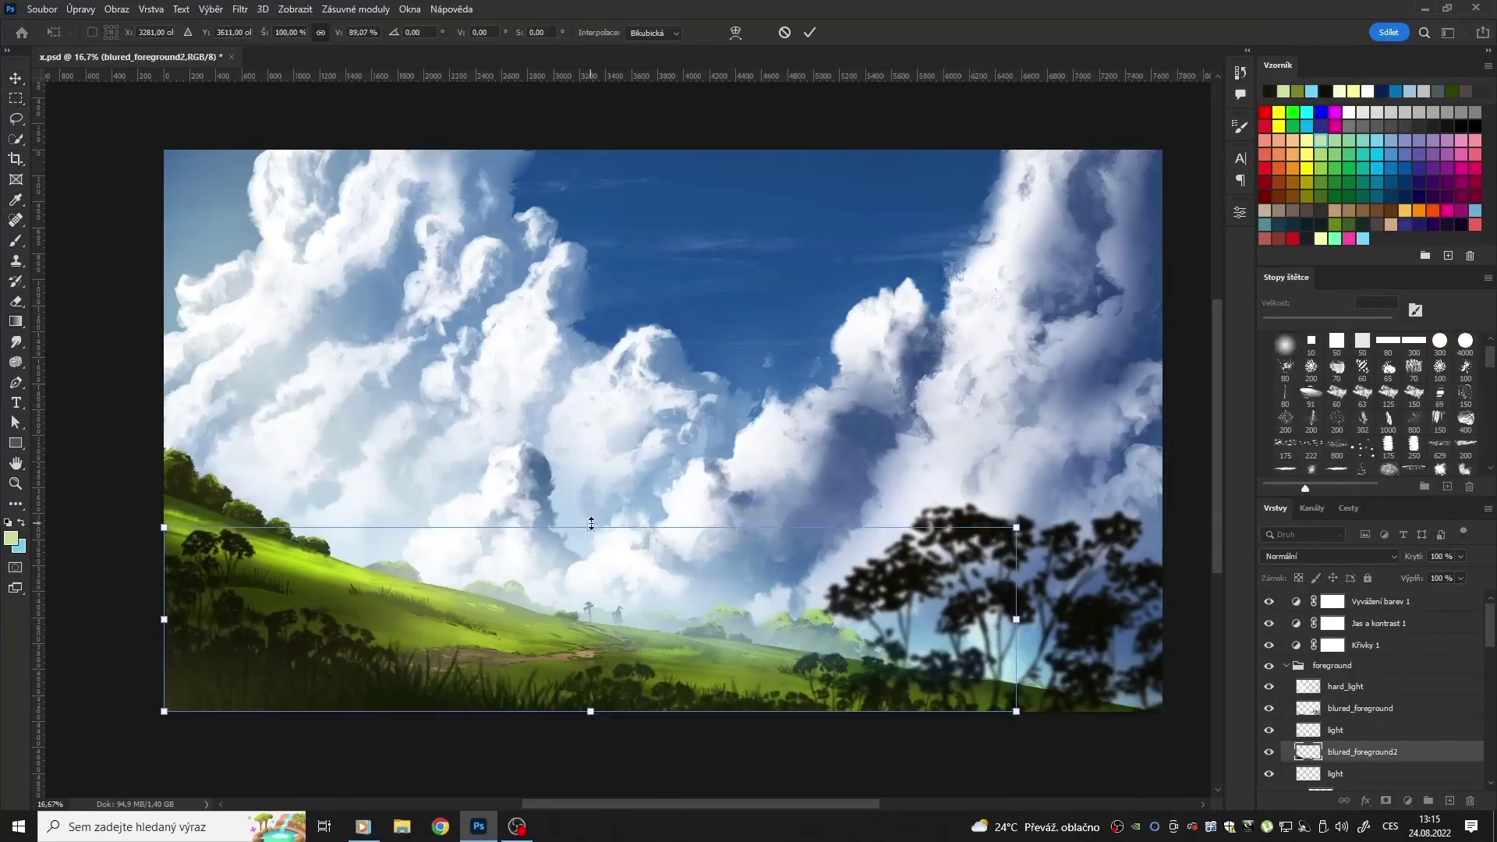
key(m)
scroll(1372, 702, down, 5)
scroll(1480, 737, down, 3)
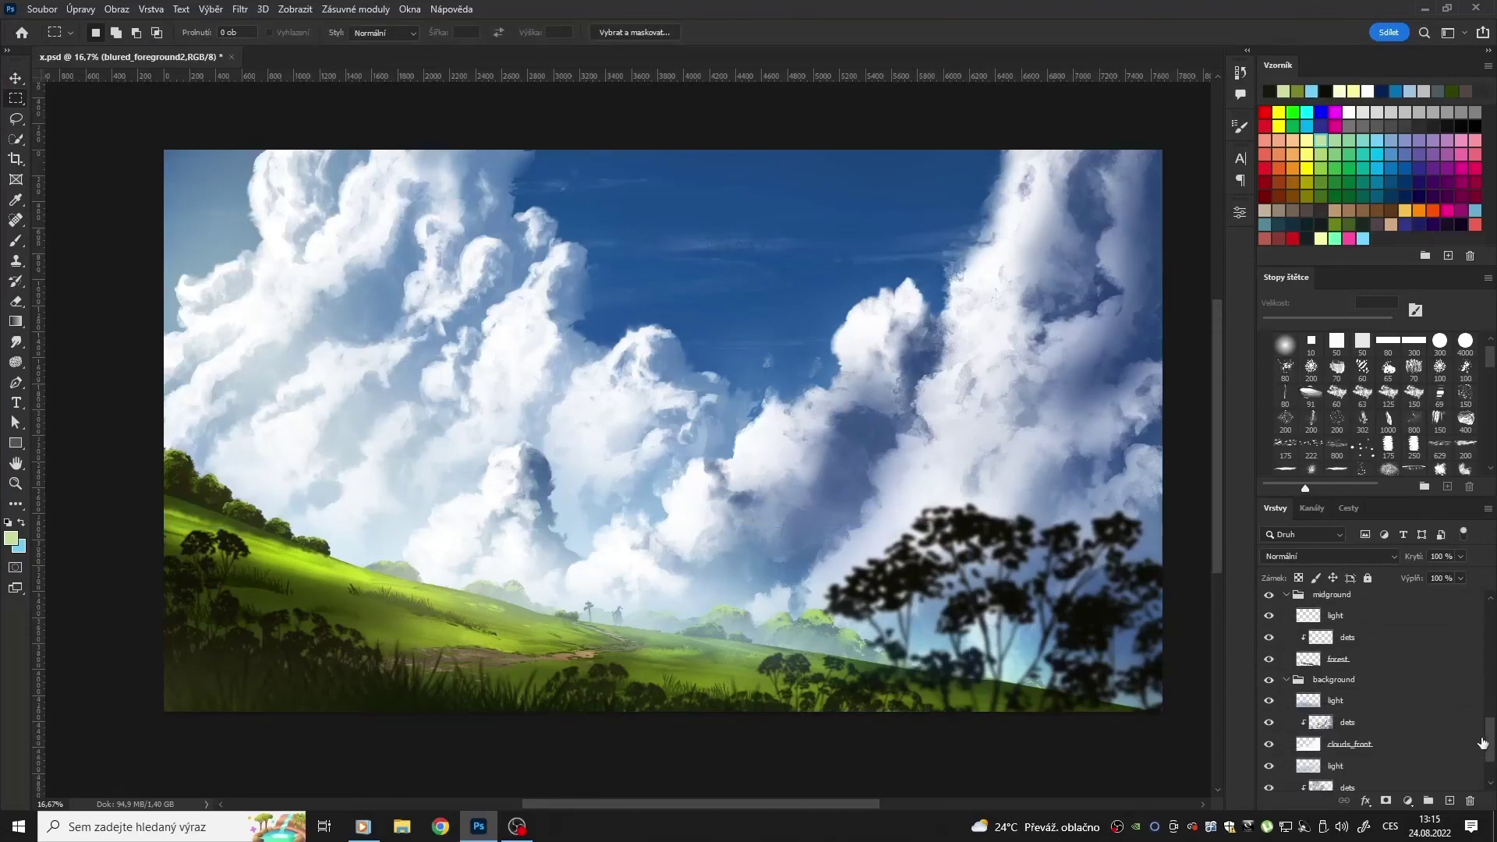
scroll(1372, 686, up, 3)
drag(1268, 612, 1268, 698)
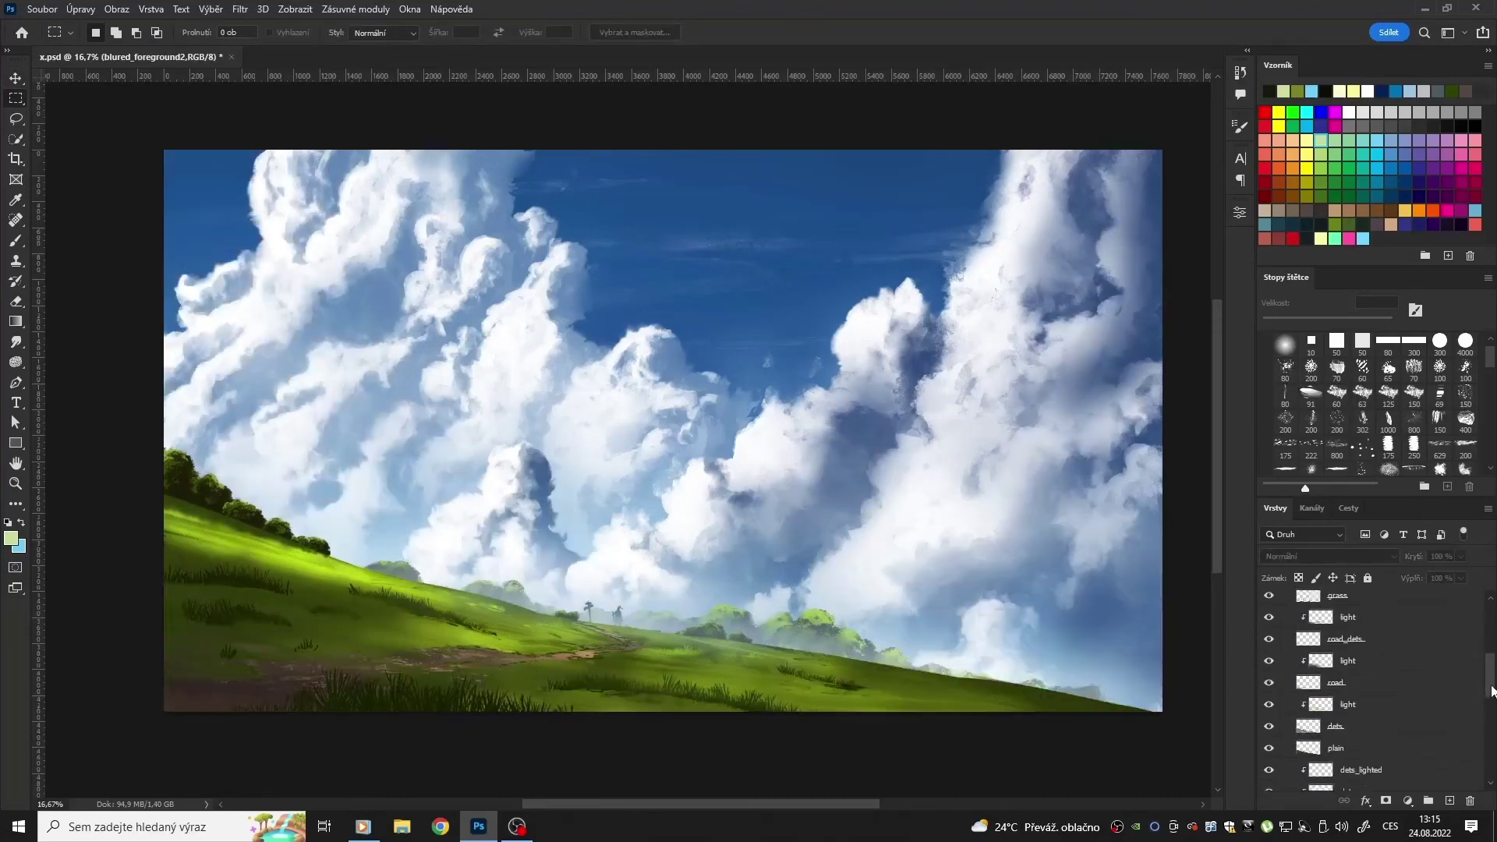
key(b)
key(ctrl+z)
key(ctrl+z)
key(ctrl+z)
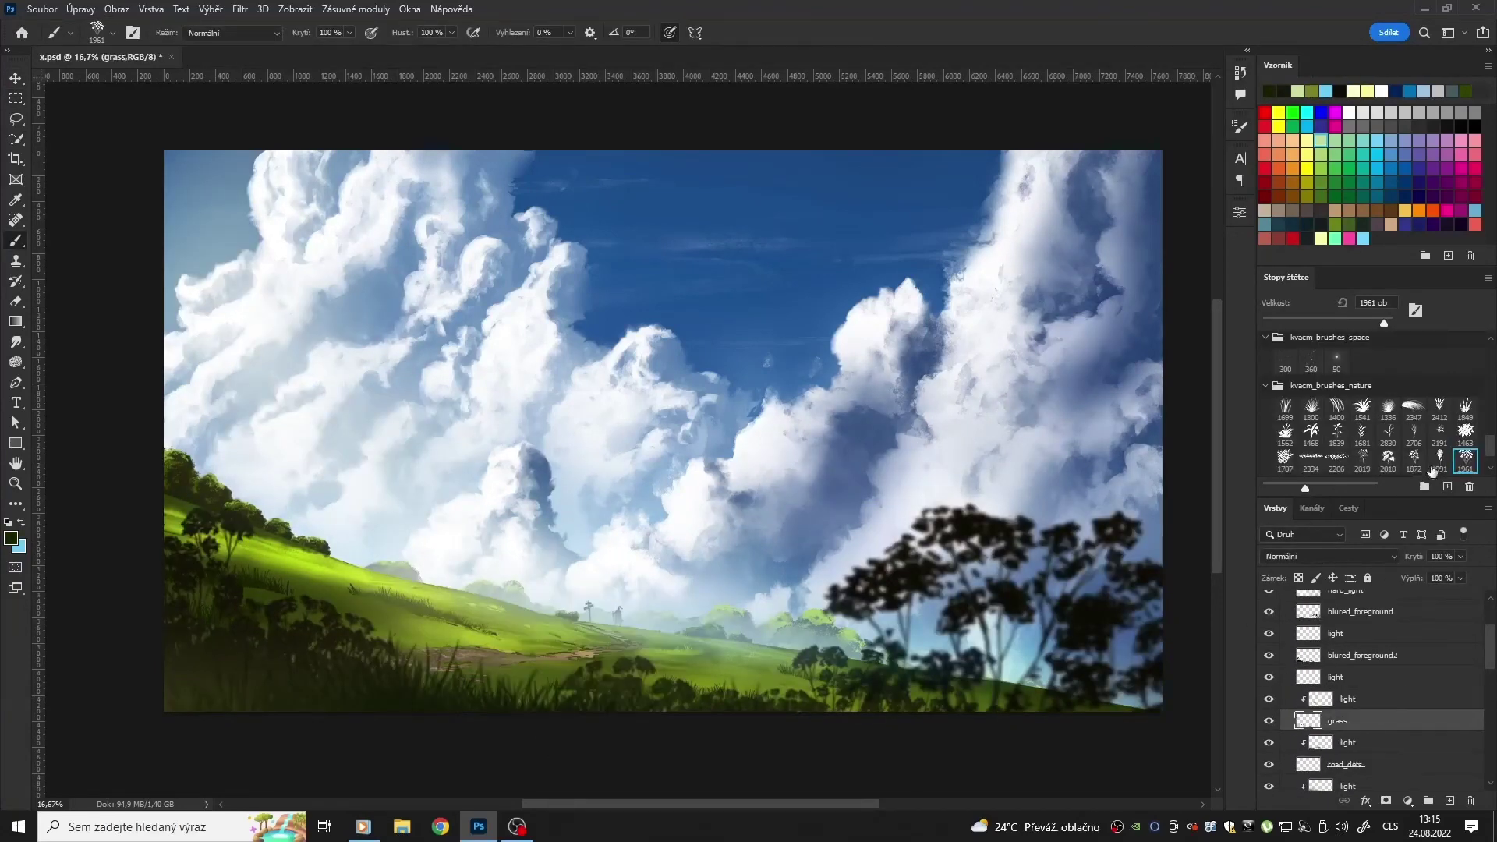
Step: Create a new flowers layer with pale yellow colour and a scattering flower brush
key(alt+])
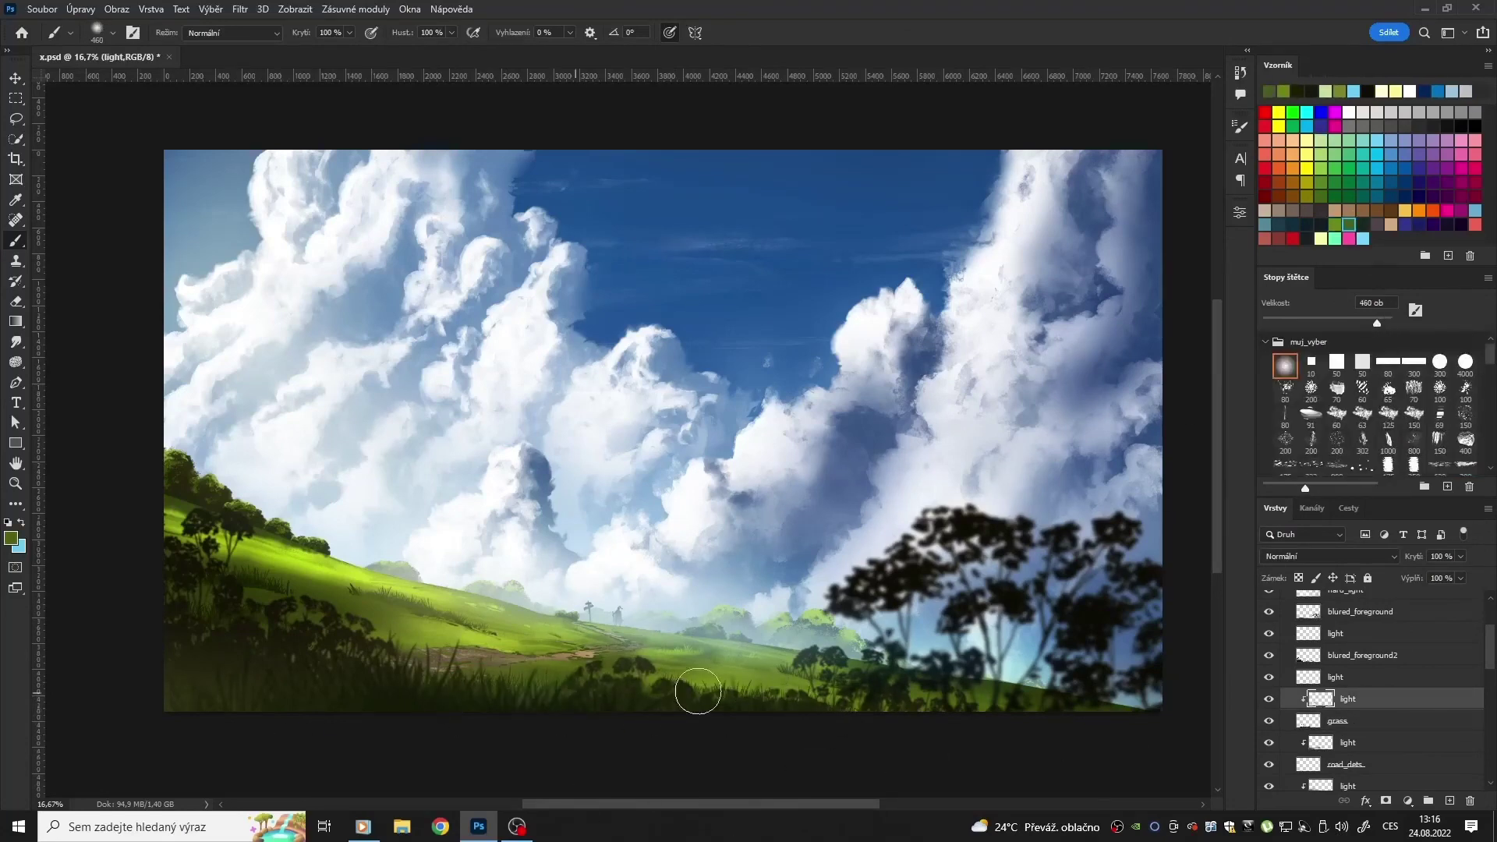
click(1449, 801)
click(1306, 140)
scroll(1372, 398, down, 3)
click(1362, 421)
key(F5)
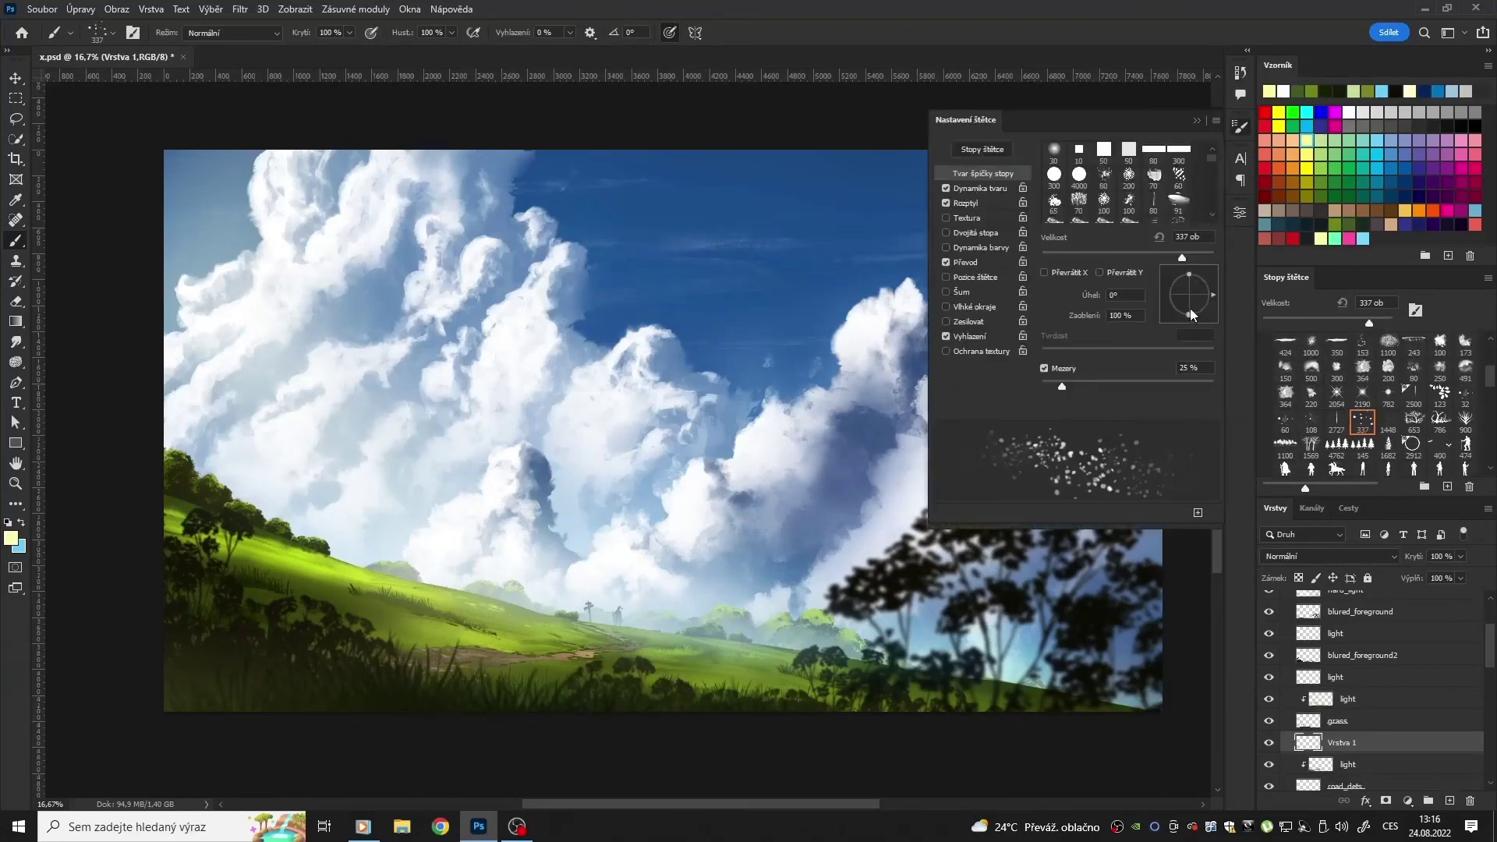
click(965, 203)
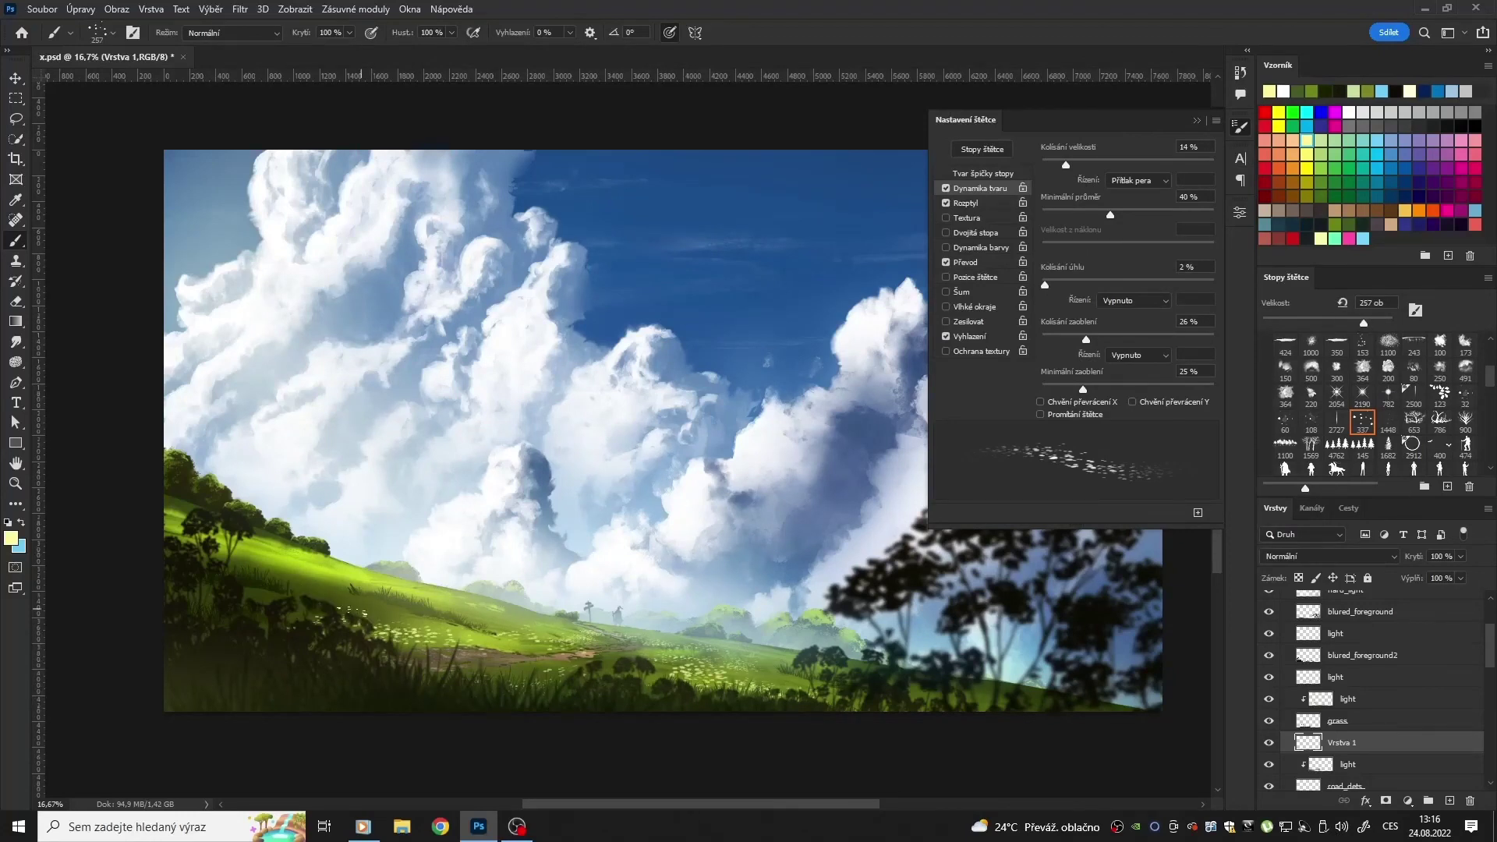
Step: Paint pale-yellow flowers across the hill and tidy them with the Eraser
key(e)
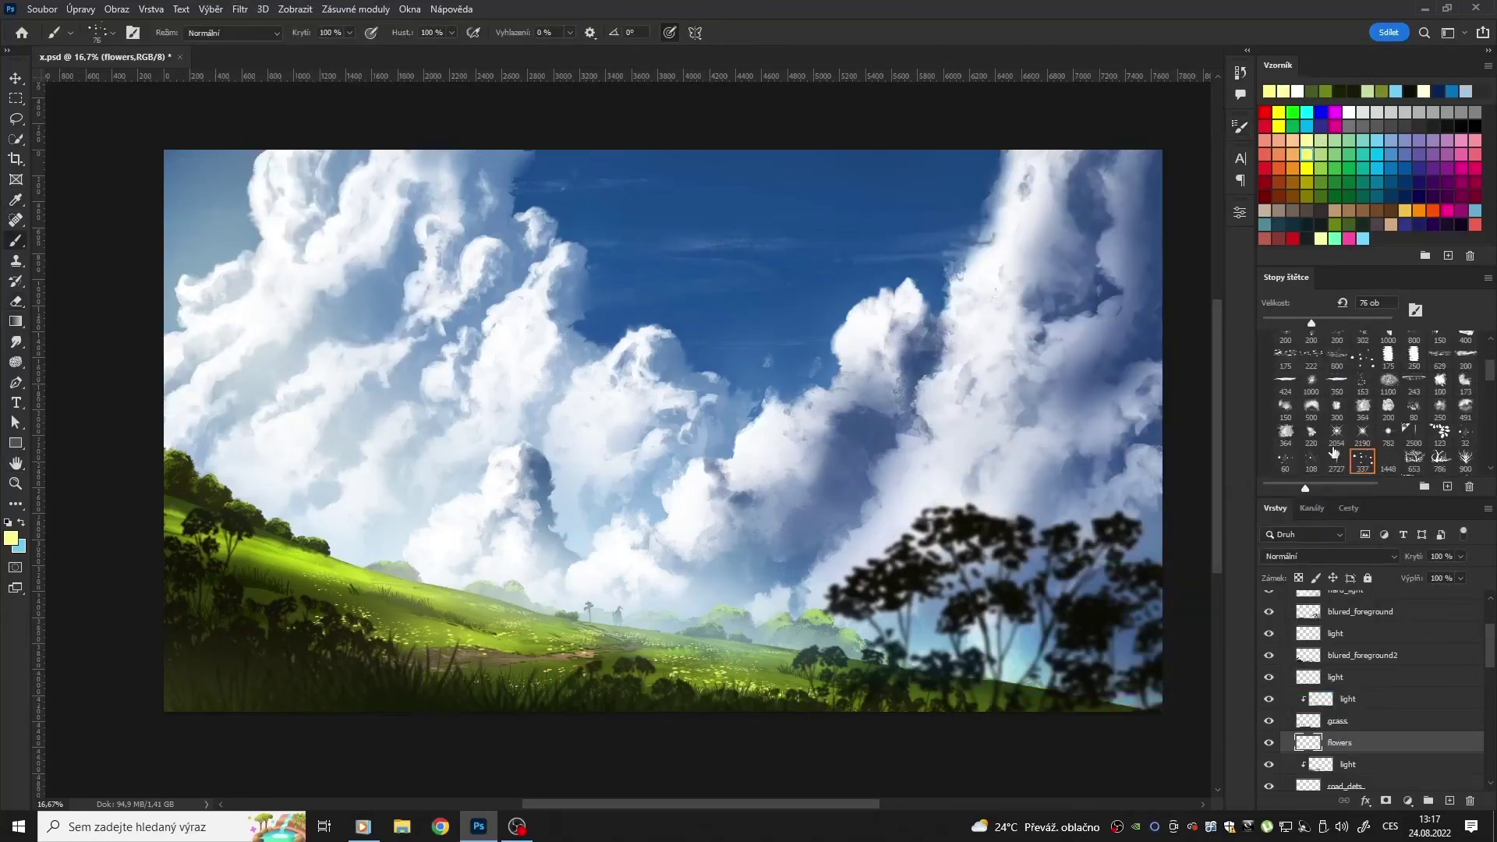
key(b)
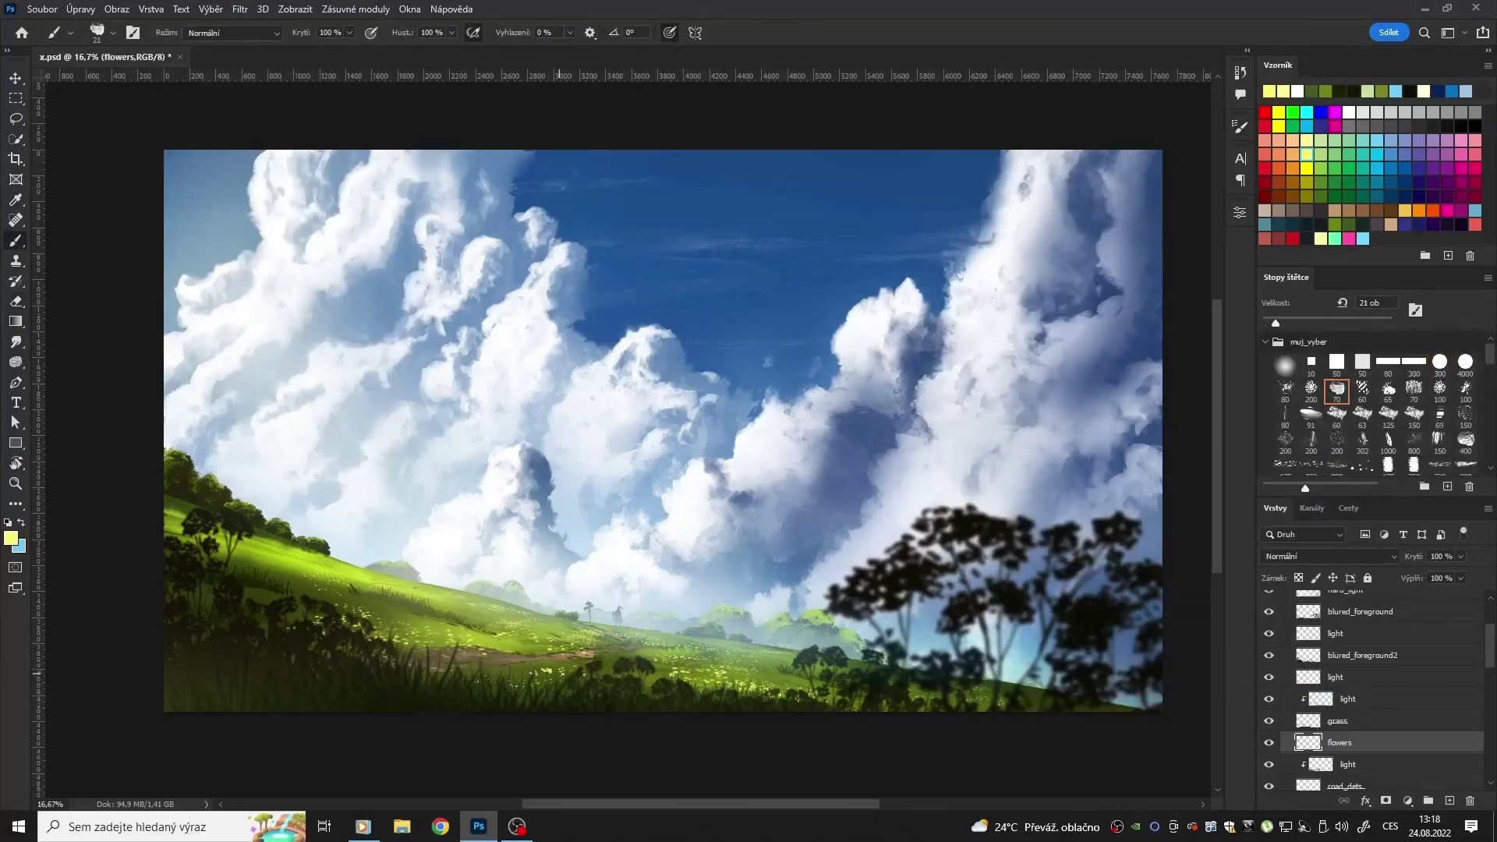
key(e)
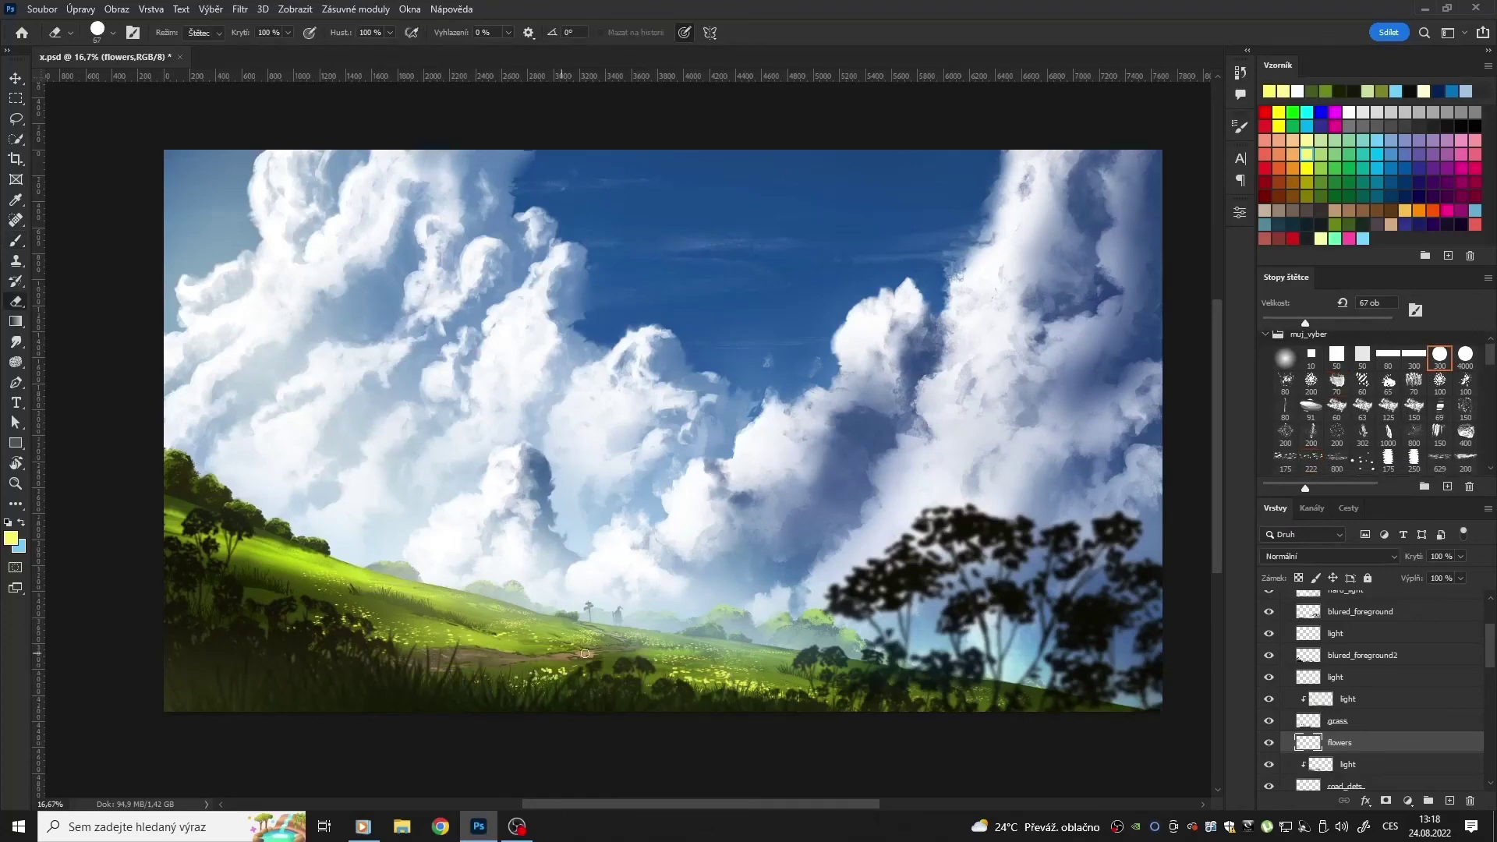
double_click(1425, 660)
click(825, 467)
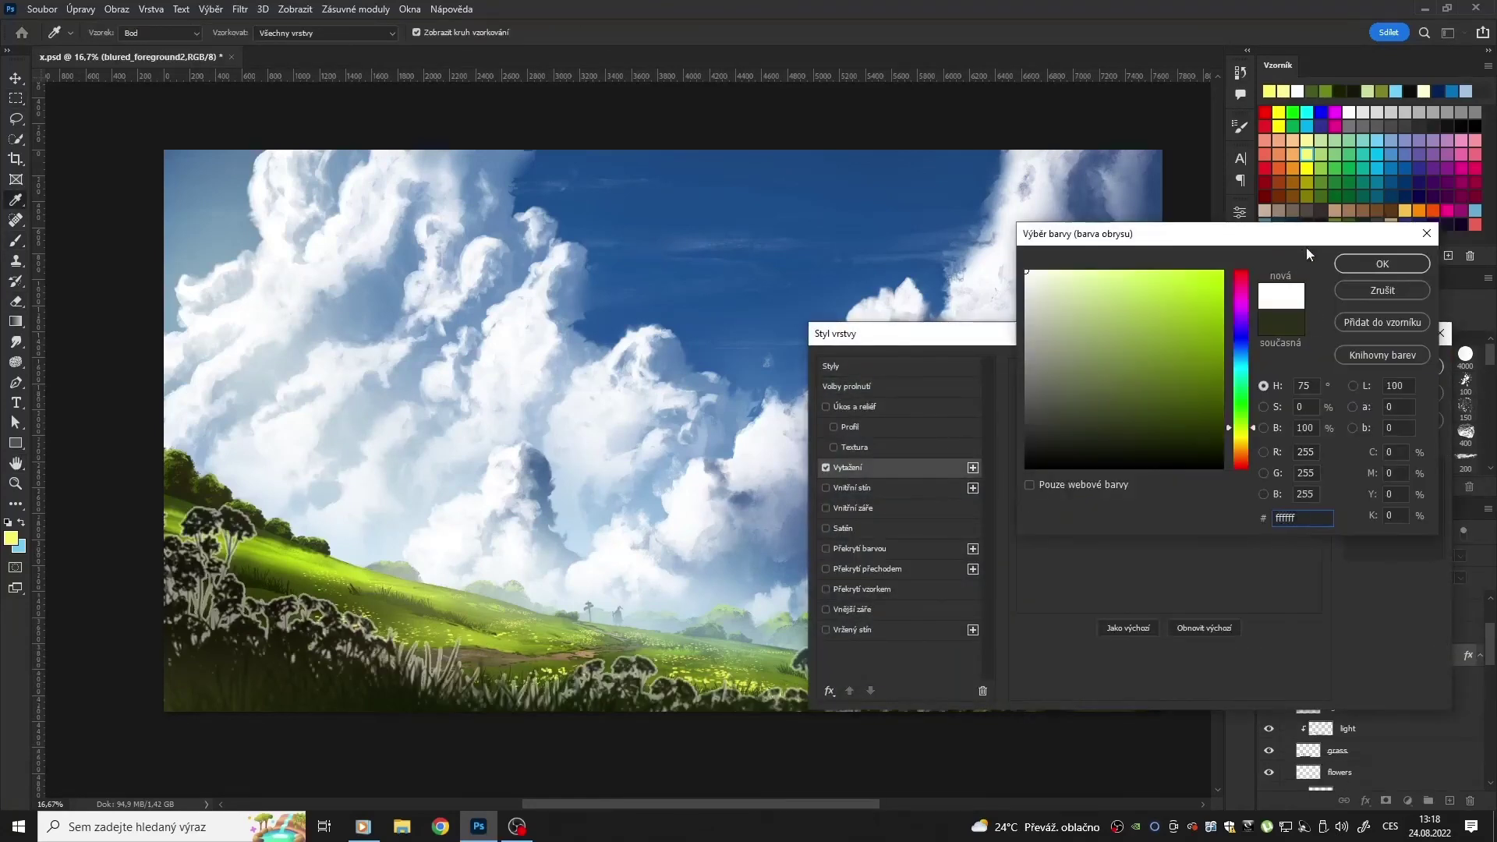
click(824, 467)
click(825, 609)
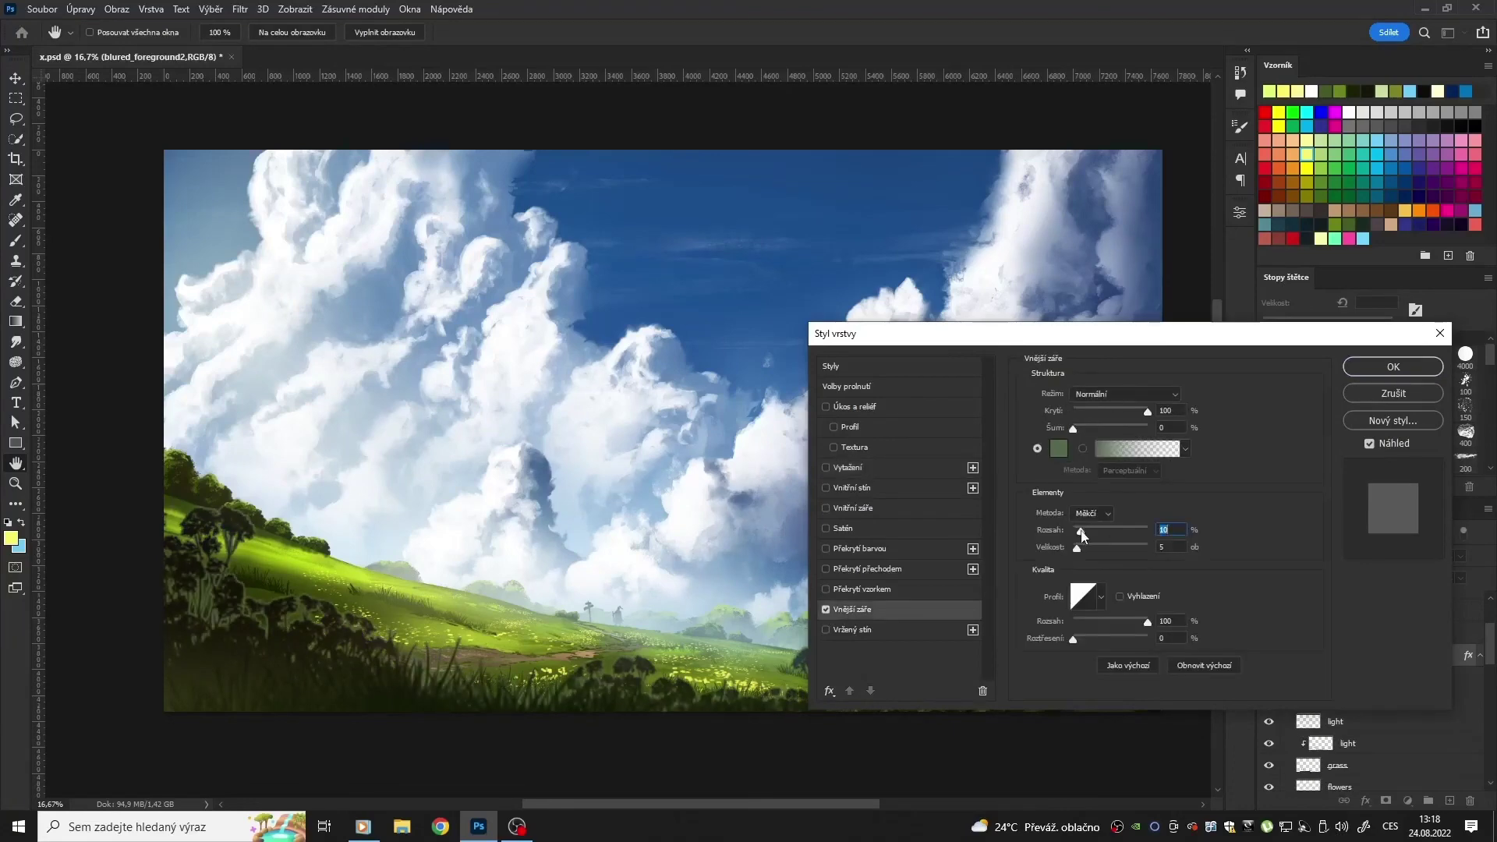
click(1058, 449)
click(1353, 263)
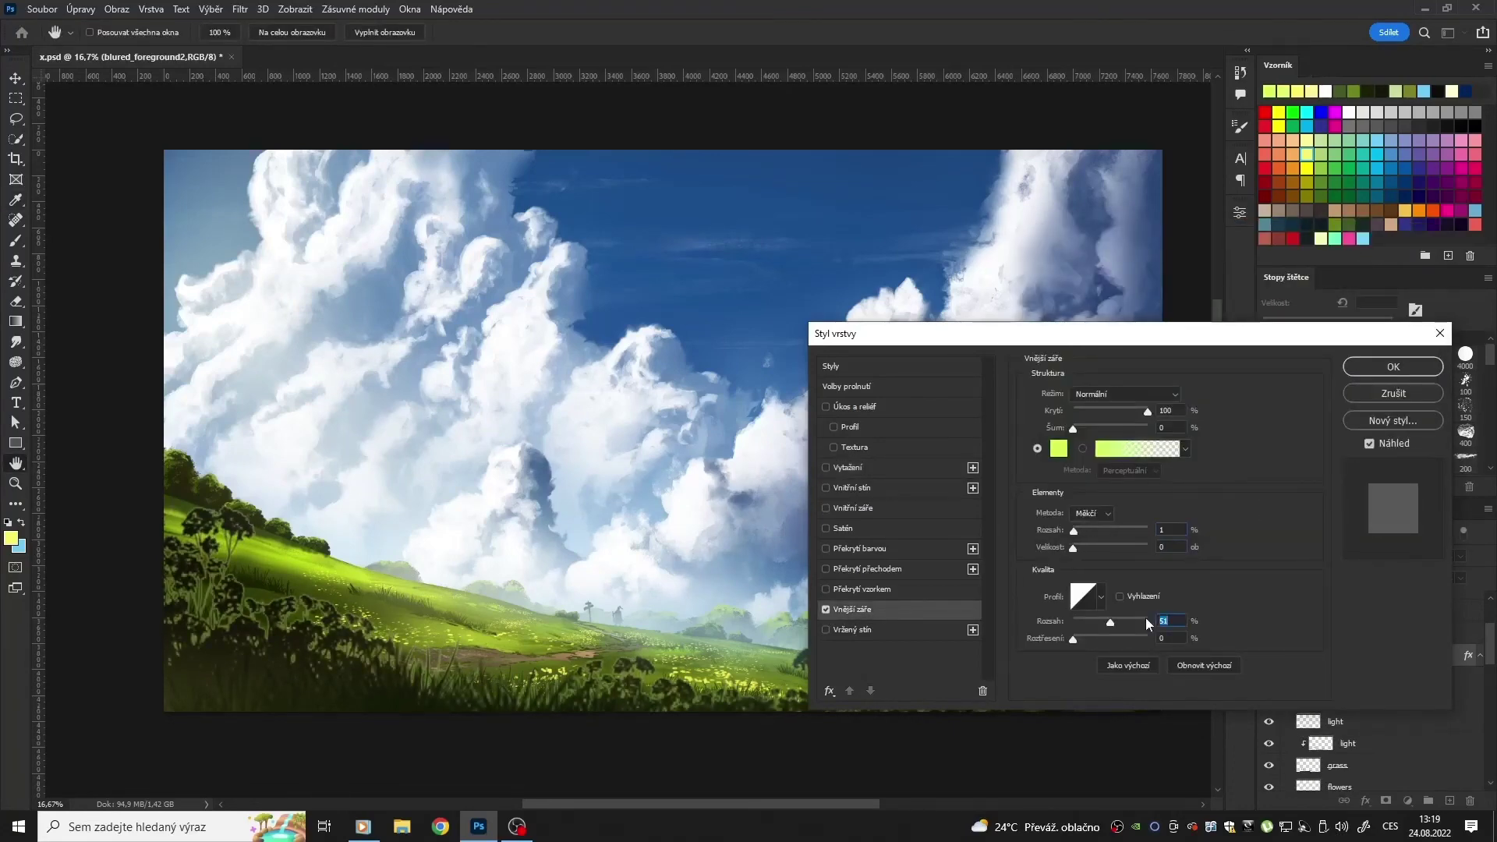
drag(1129, 624, 1146, 621)
drag(1147, 411, 1113, 411)
click(1058, 449)
click(1352, 263)
drag(1073, 530, 1097, 530)
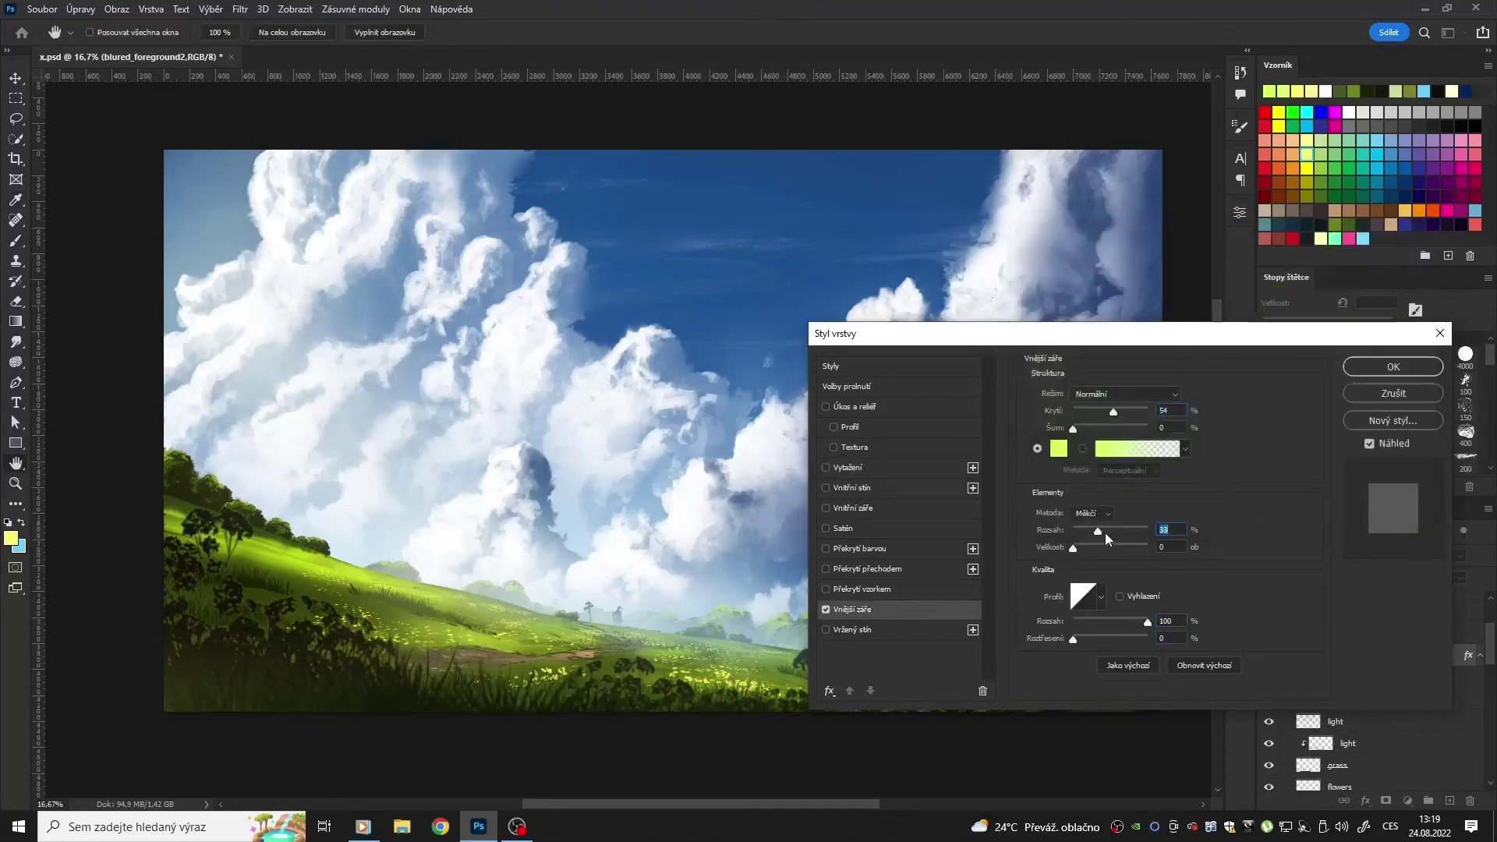
text(50)
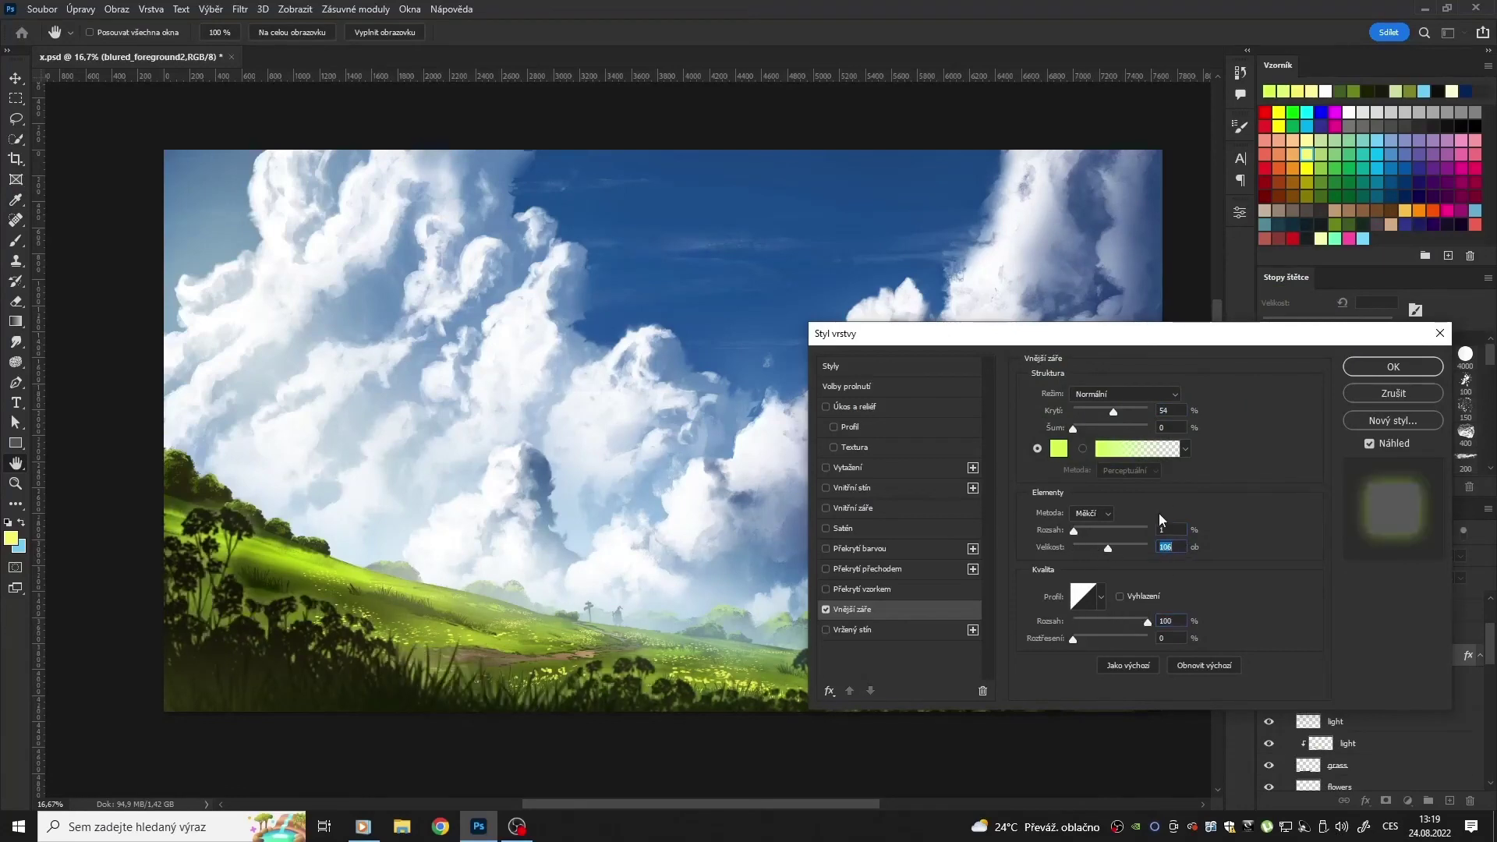
double_click(1165, 529)
text(0)
click(1058, 449)
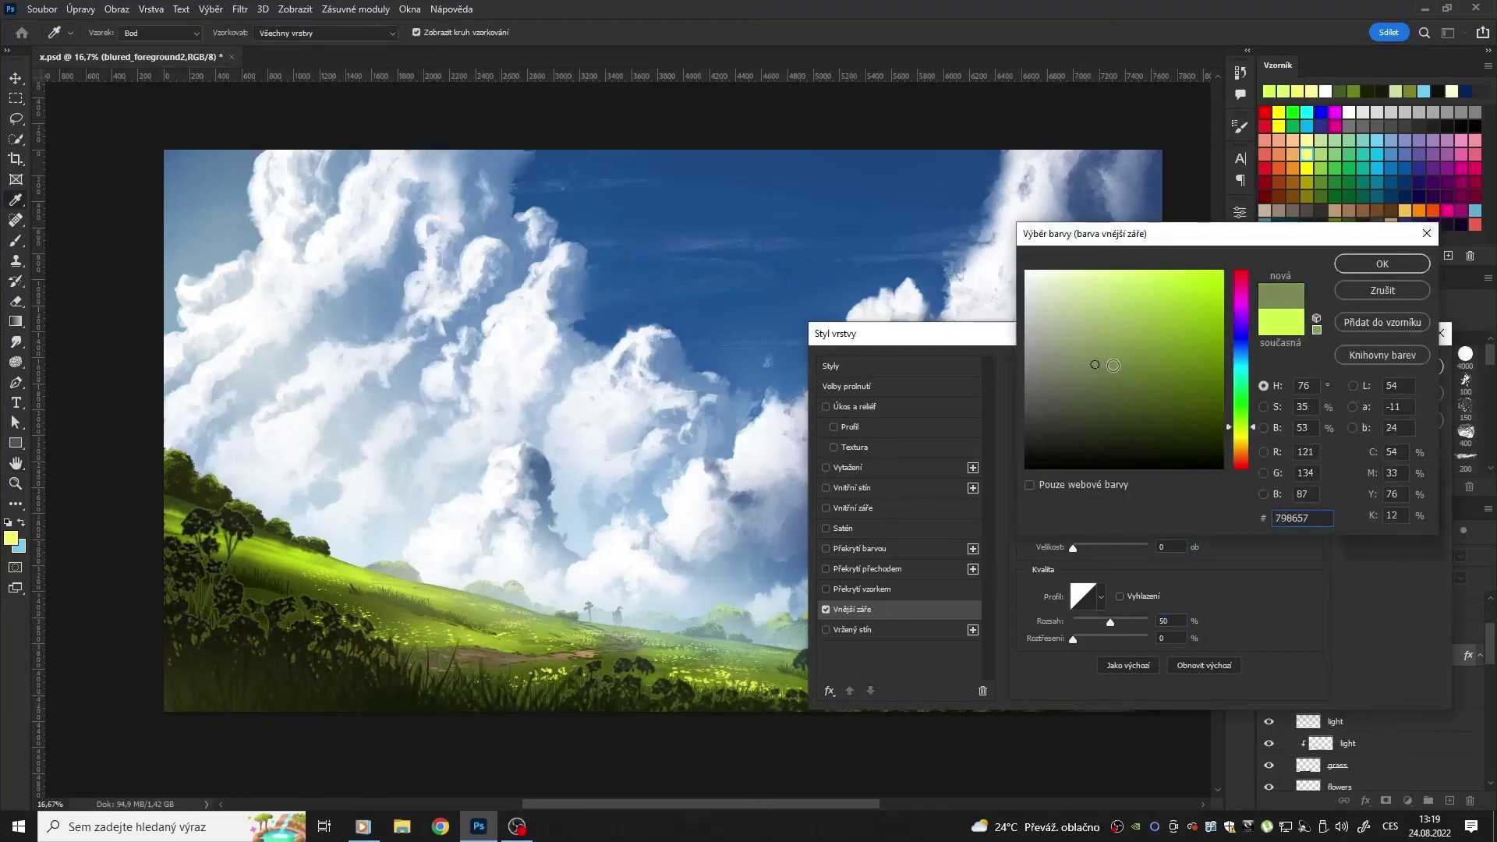
click(1352, 263)
click(1393, 367)
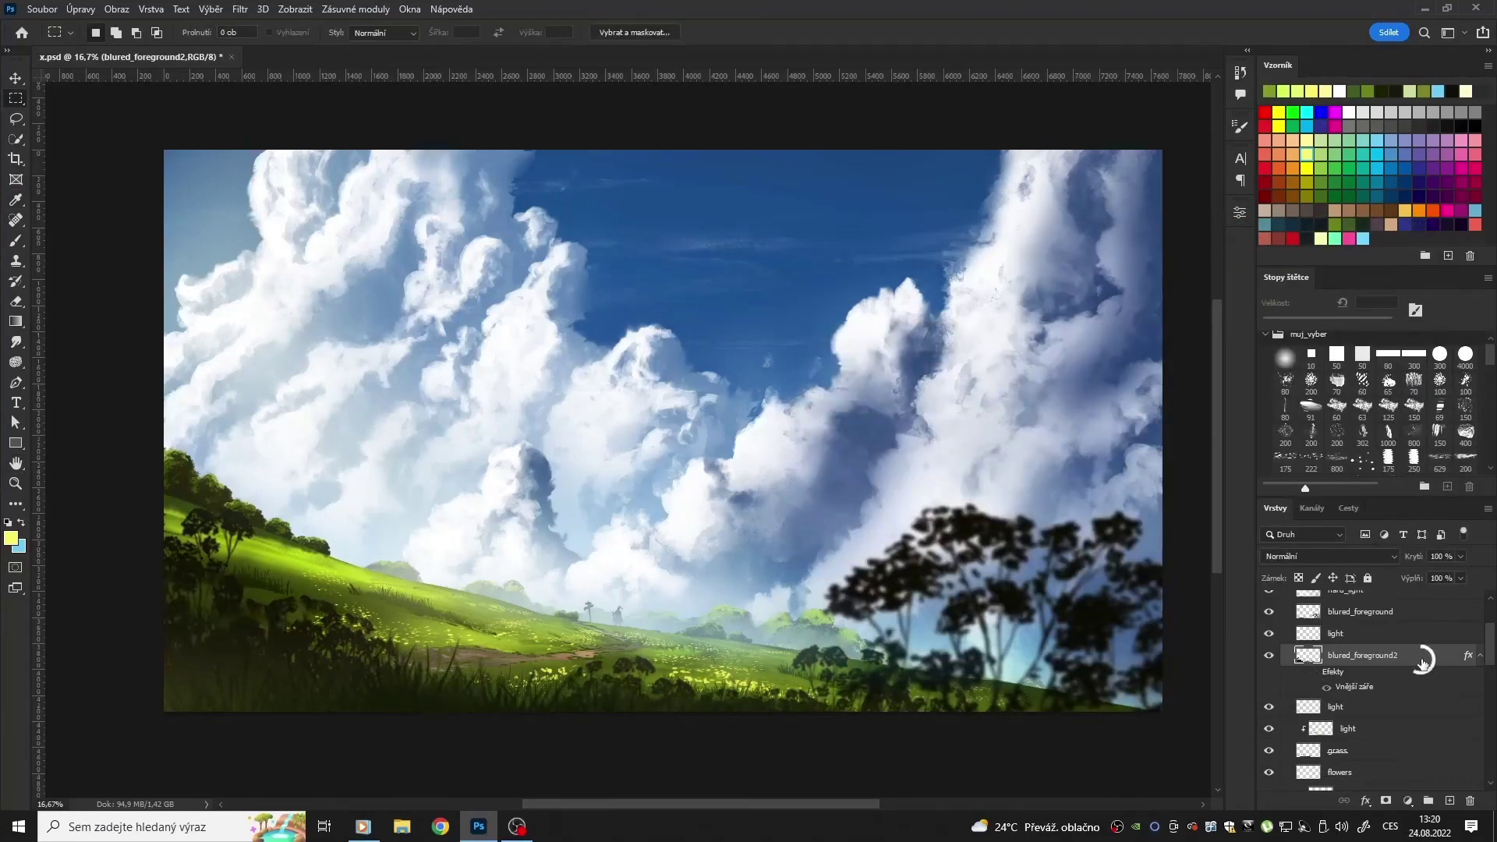
key(ctrl+z)
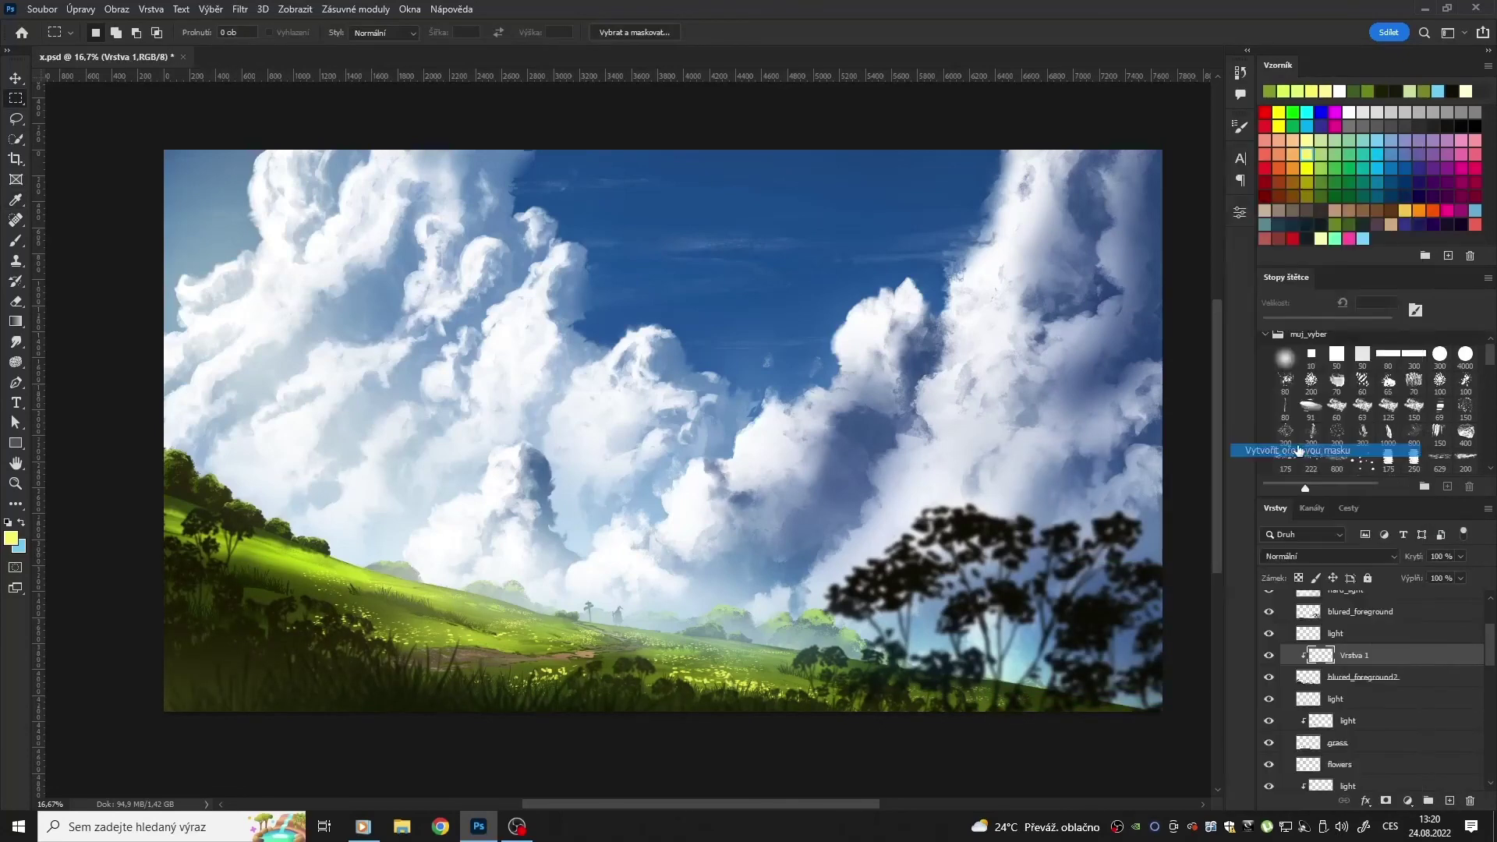
key(ctrl+alt+g)
key(b)
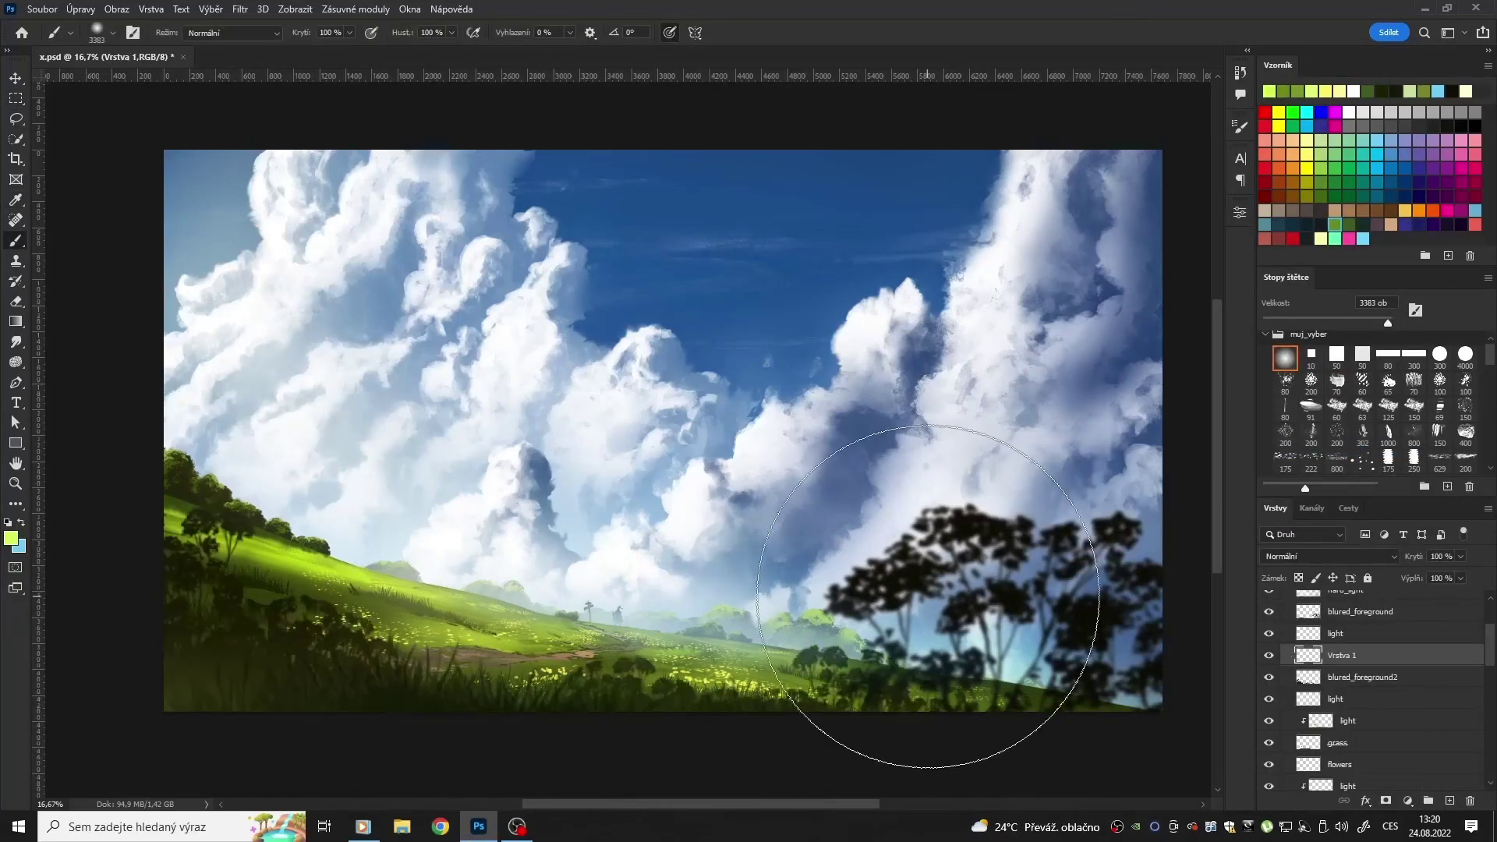
key(m)
key(Delete)
key(alt+period)
key(ctrl+minus)
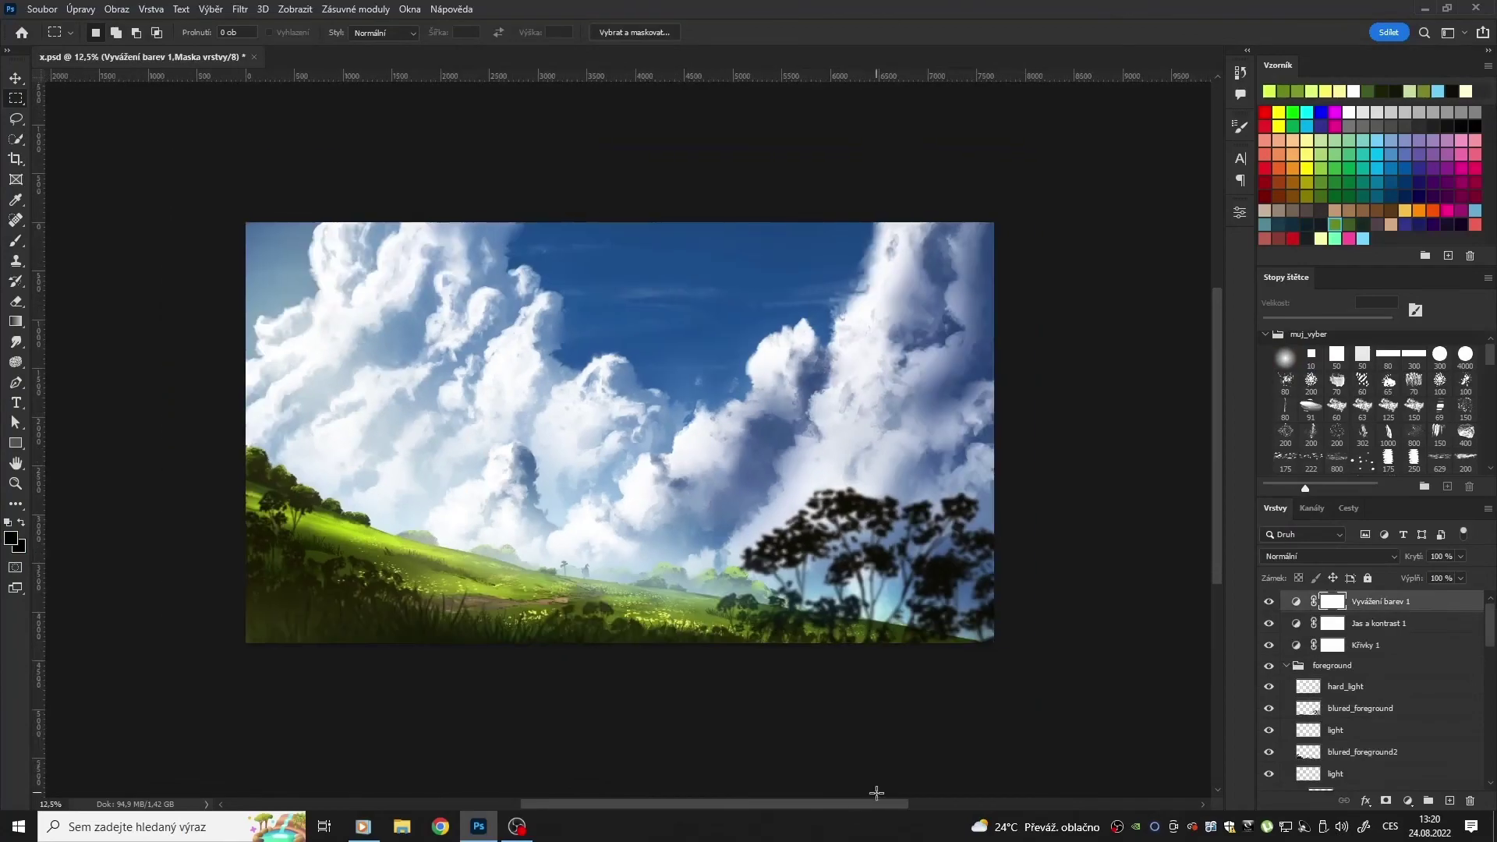